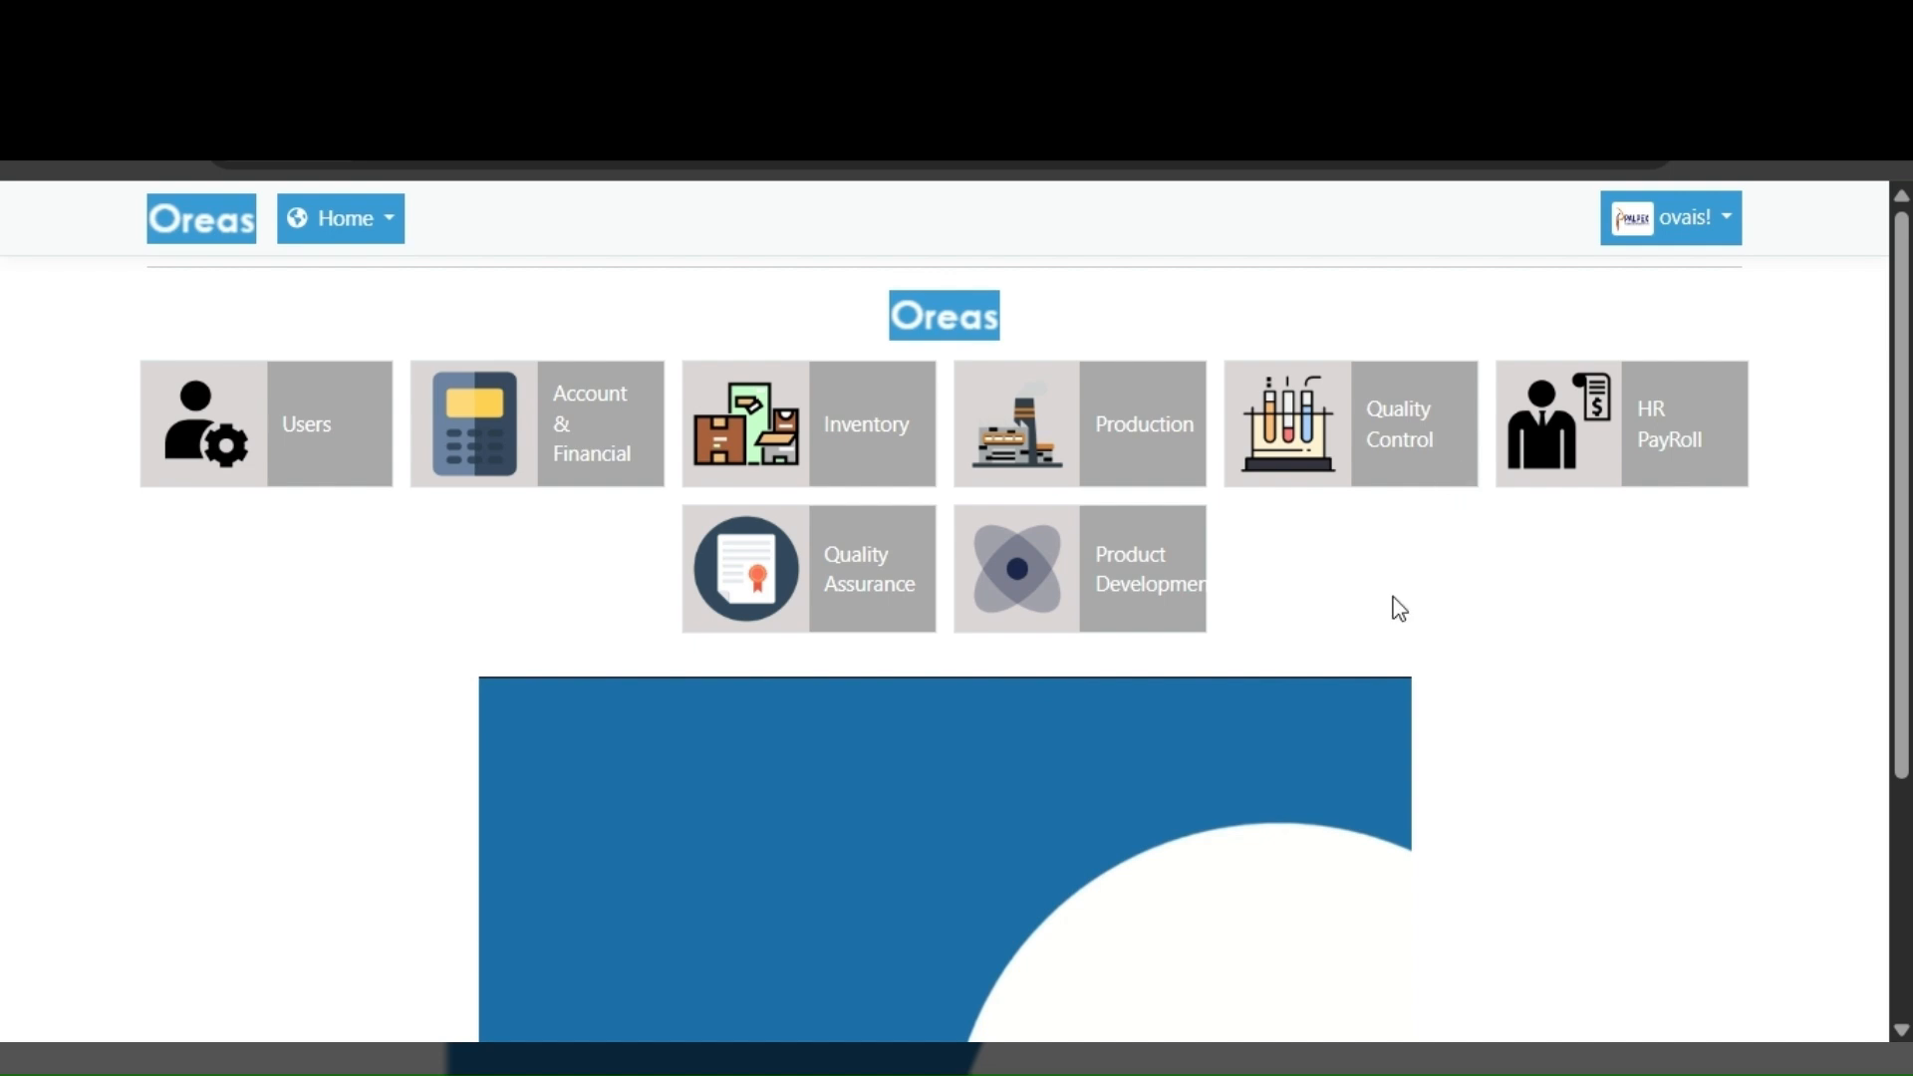
- Open the April roster list from the PayRun calendar in the HR PayRoll module
{"action": "left_click", "coordinate": [1700, 466]}
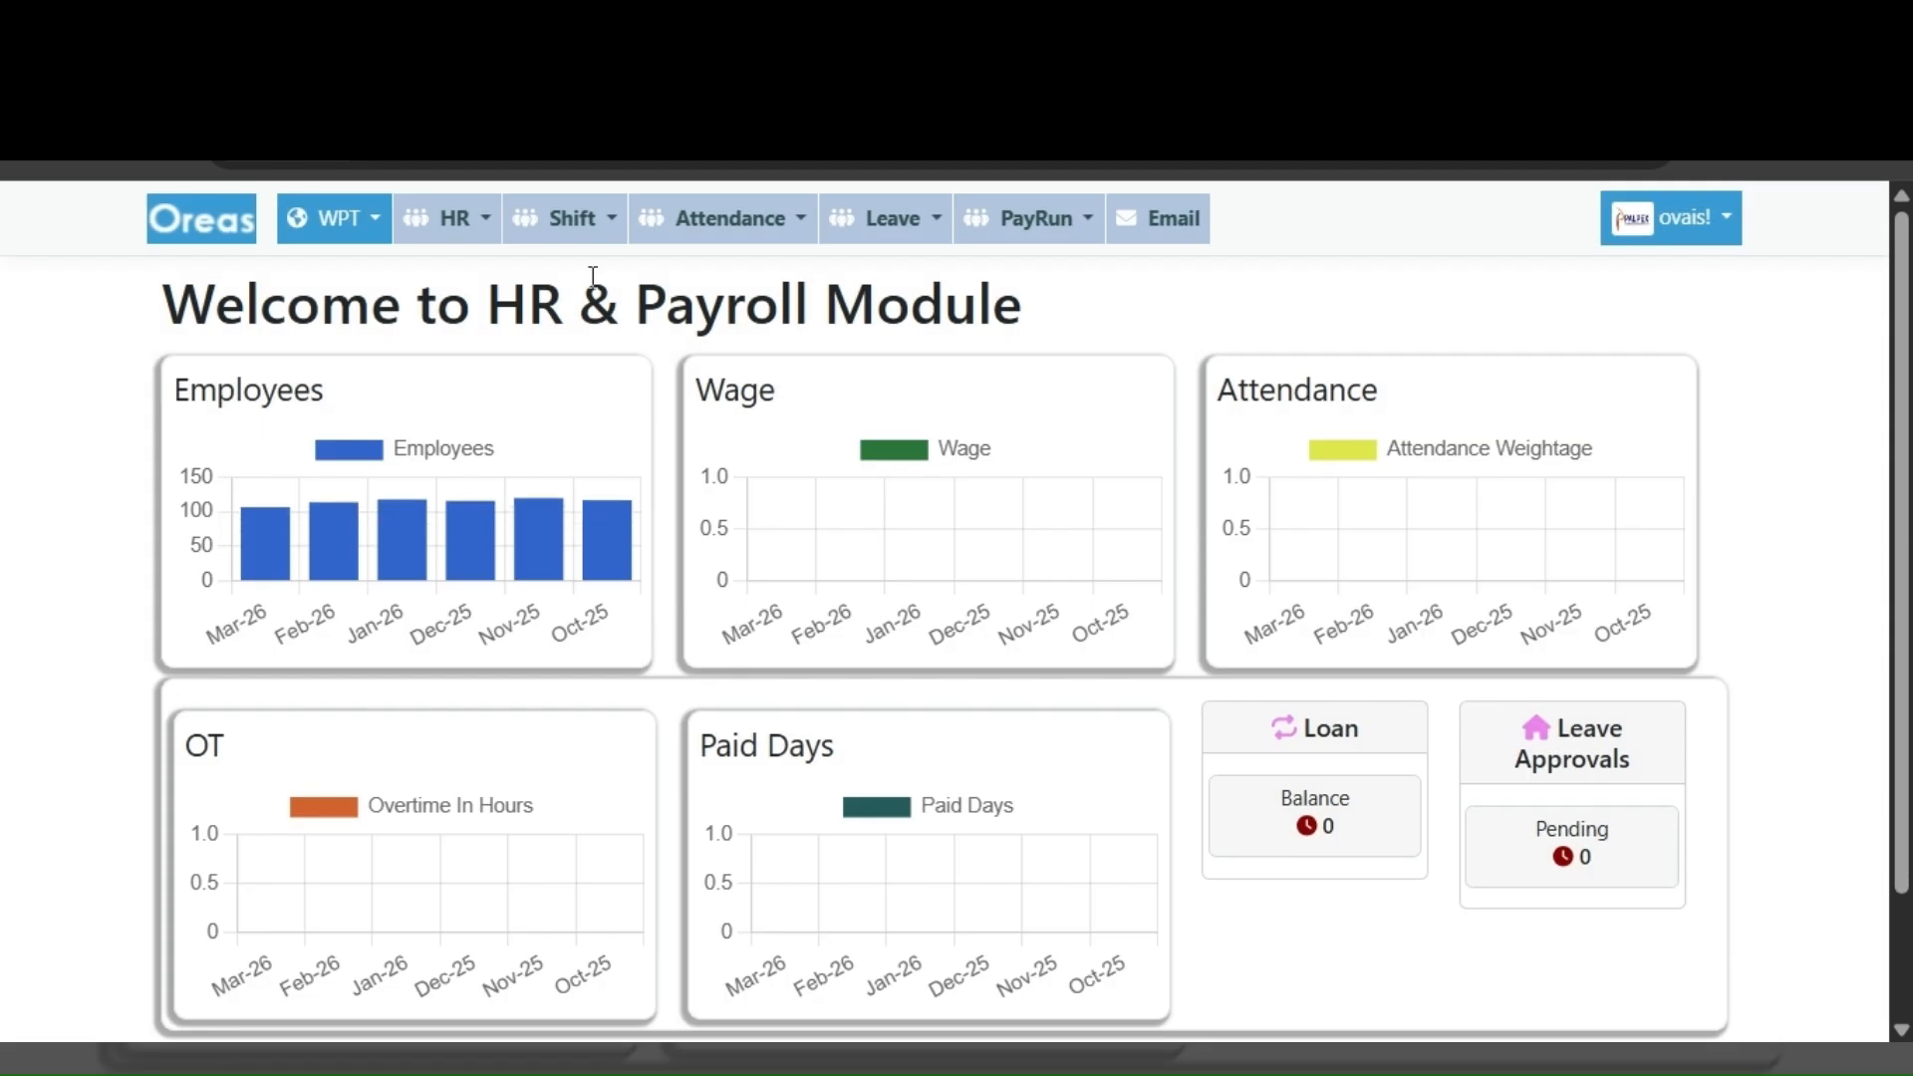
{"action": "left_click", "coordinate": [1064, 225]}
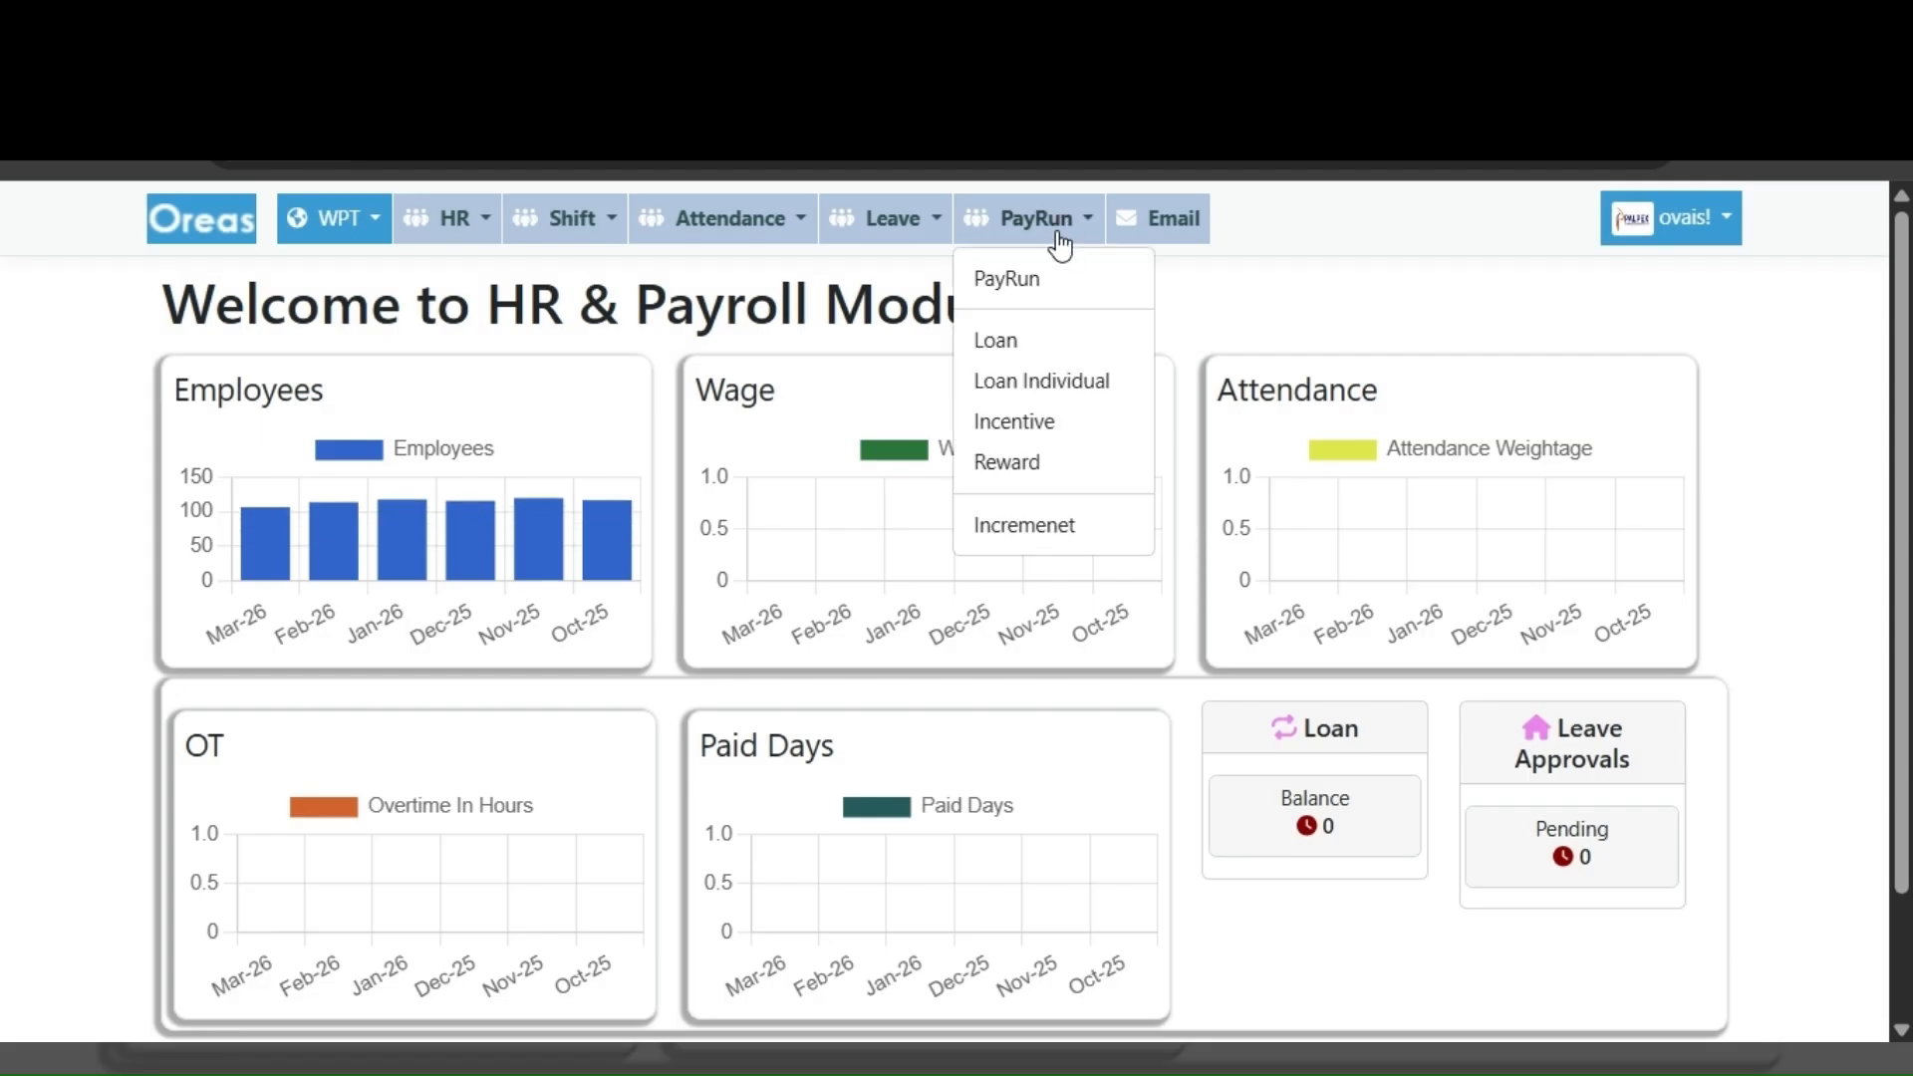
{"action": "left_click", "coordinate": [1027, 281]}
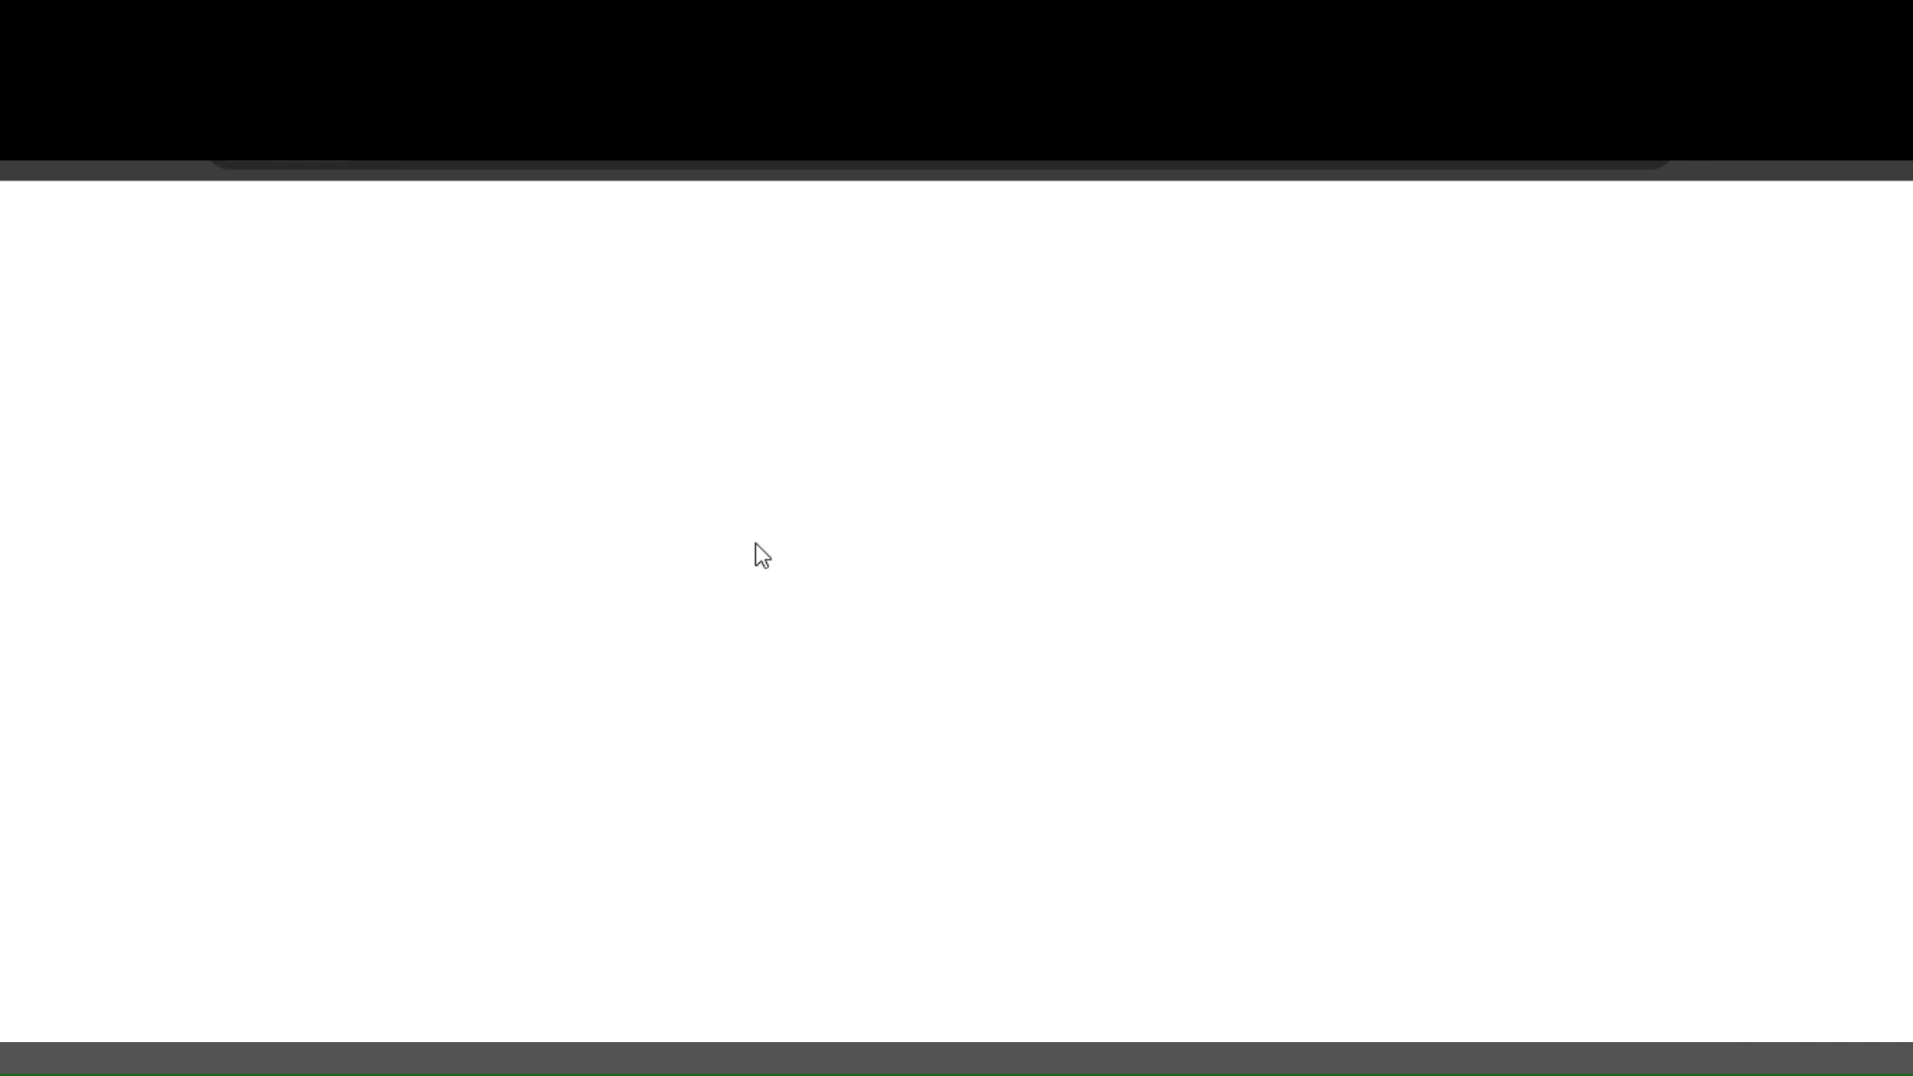
{"action": "scroll", "coordinate": [515, 516], "scroll_direction": "down", "scroll_amount": 2}
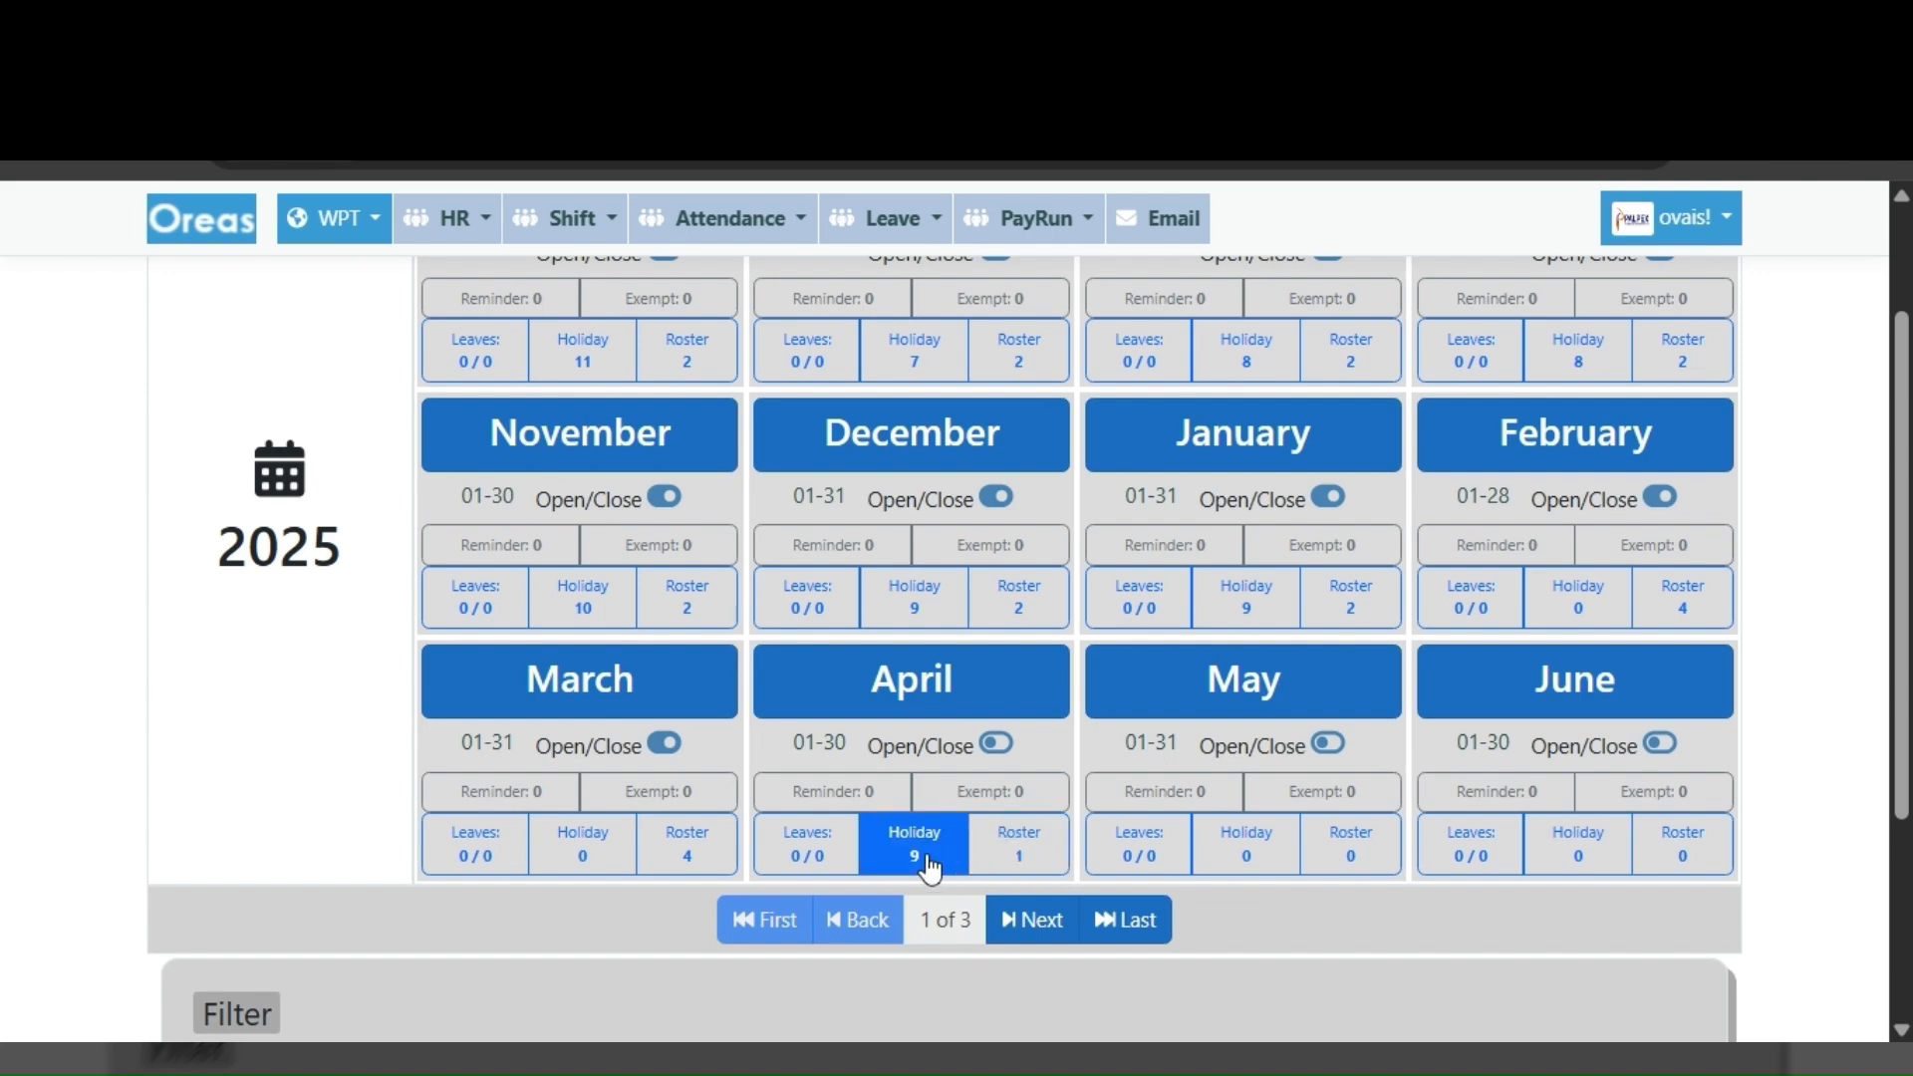
{"action": "left_click", "coordinate": [1026, 845]}
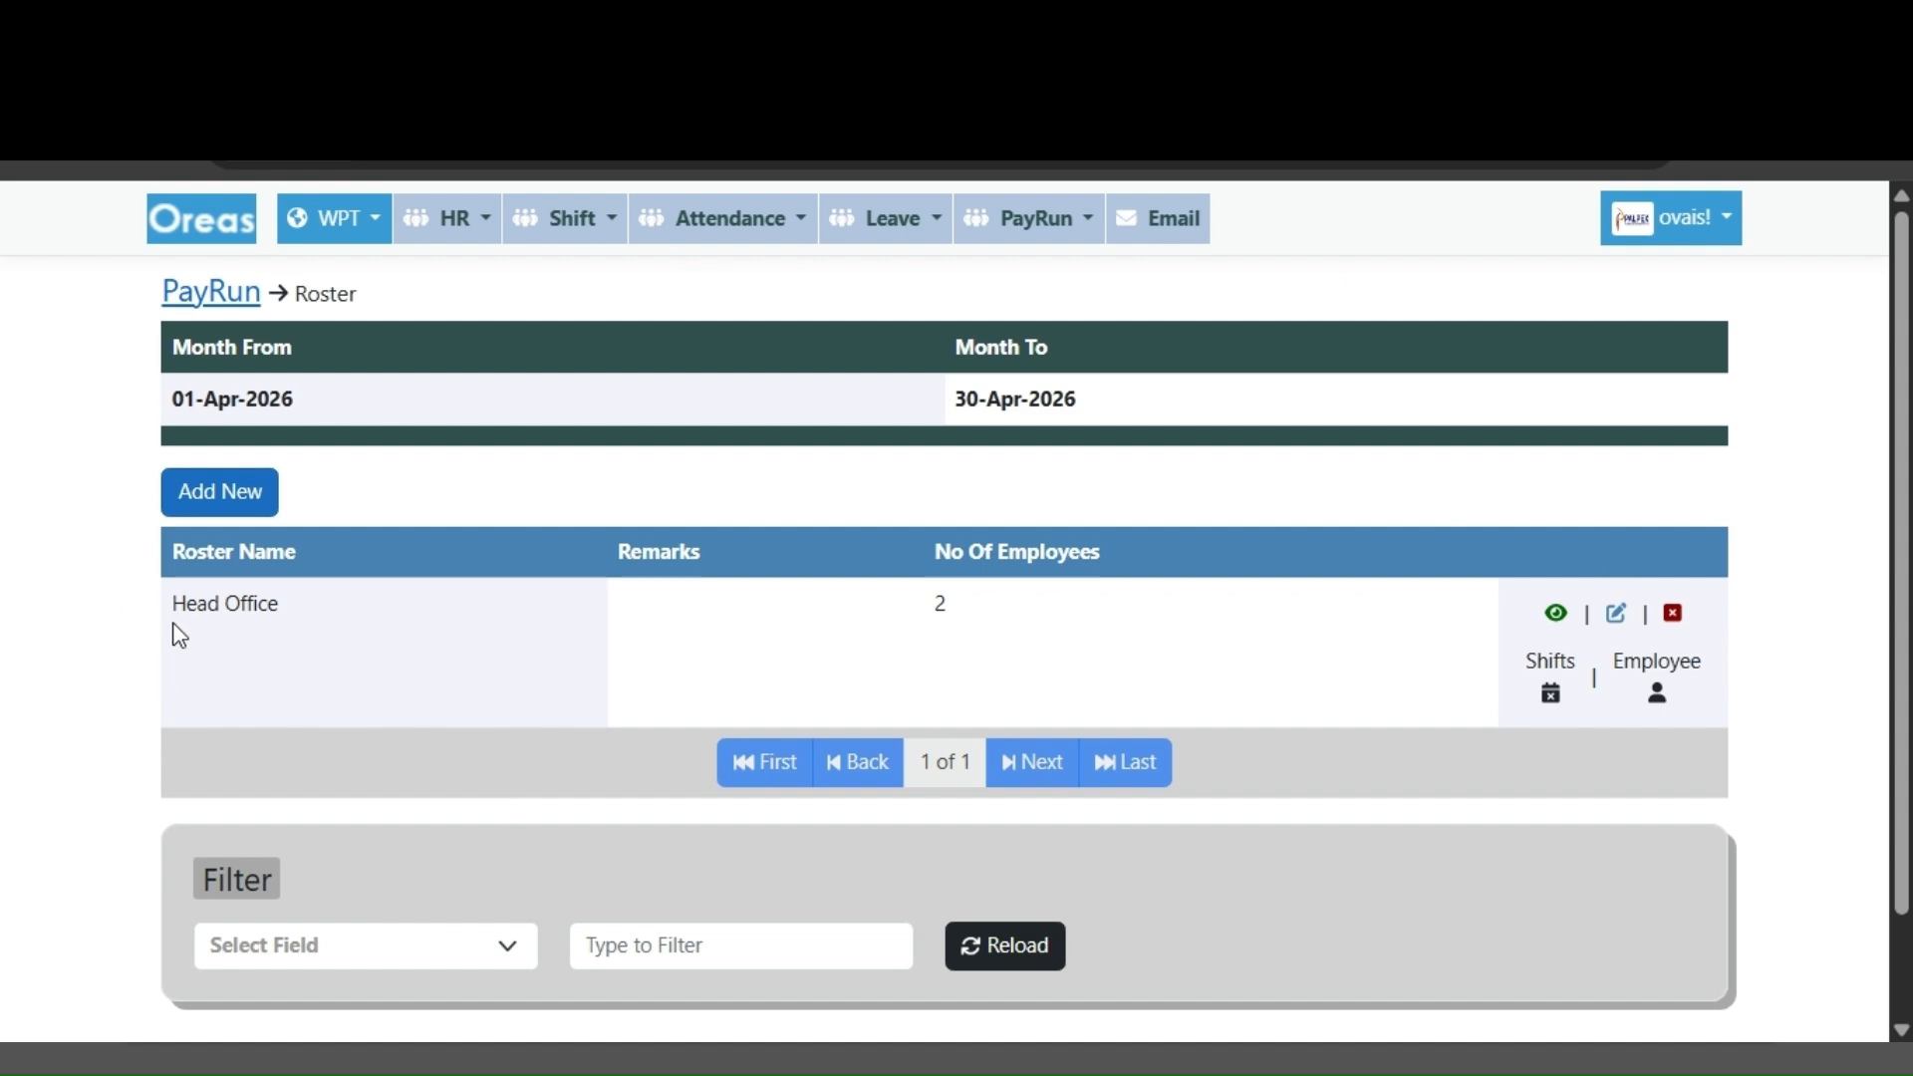
{"action": "left_click_drag", "start_coordinate": [171, 604], "coordinate": [1017, 618]}
{"action": "left_click", "coordinate": [1039, 625]}
- Add and save a new April roster named "head office out door" with no remarks
{"action": "left_click", "coordinate": [224, 516]}
{"action": "left_click", "coordinate": [397, 676]}
{"action": "type", "text": "head office out door"}
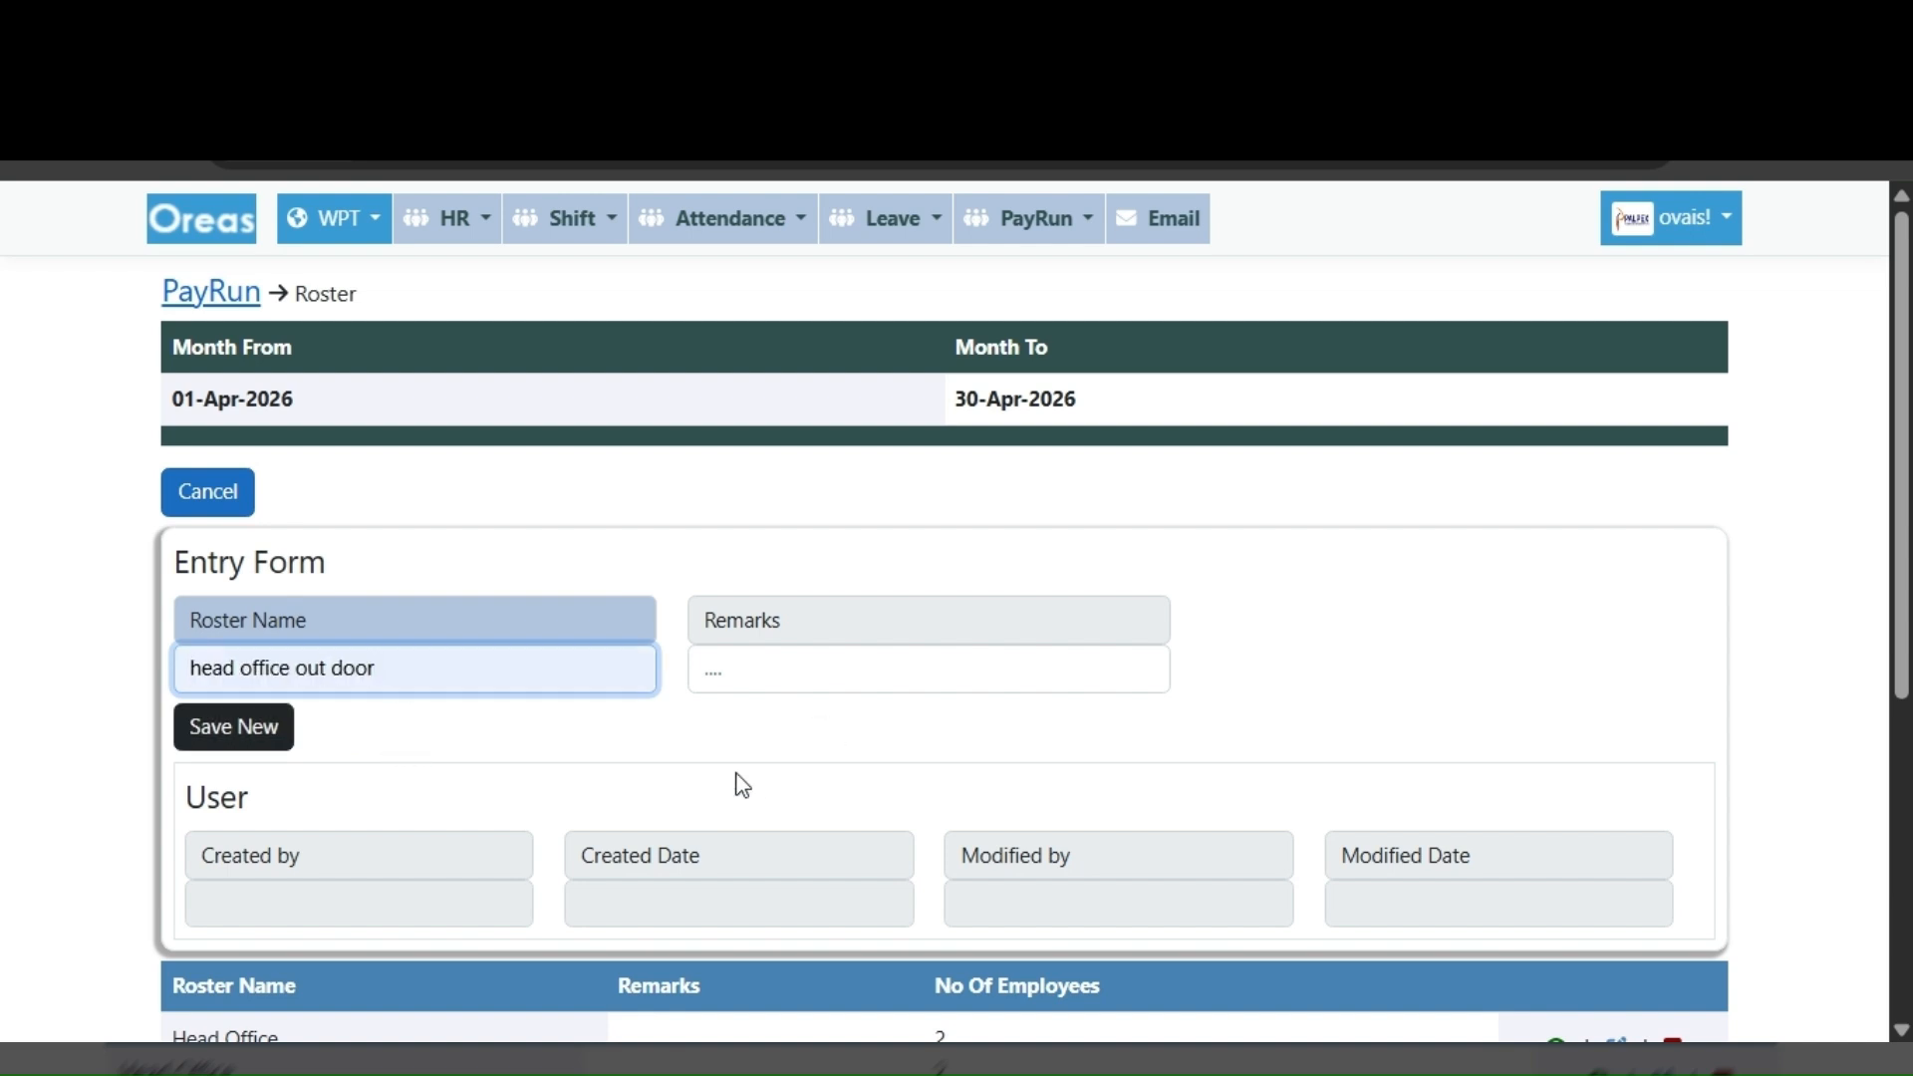
{"action": "left_click", "coordinate": [832, 672]}
{"action": "left_click_drag", "start_coordinate": [390, 666], "coordinate": [129, 666]}
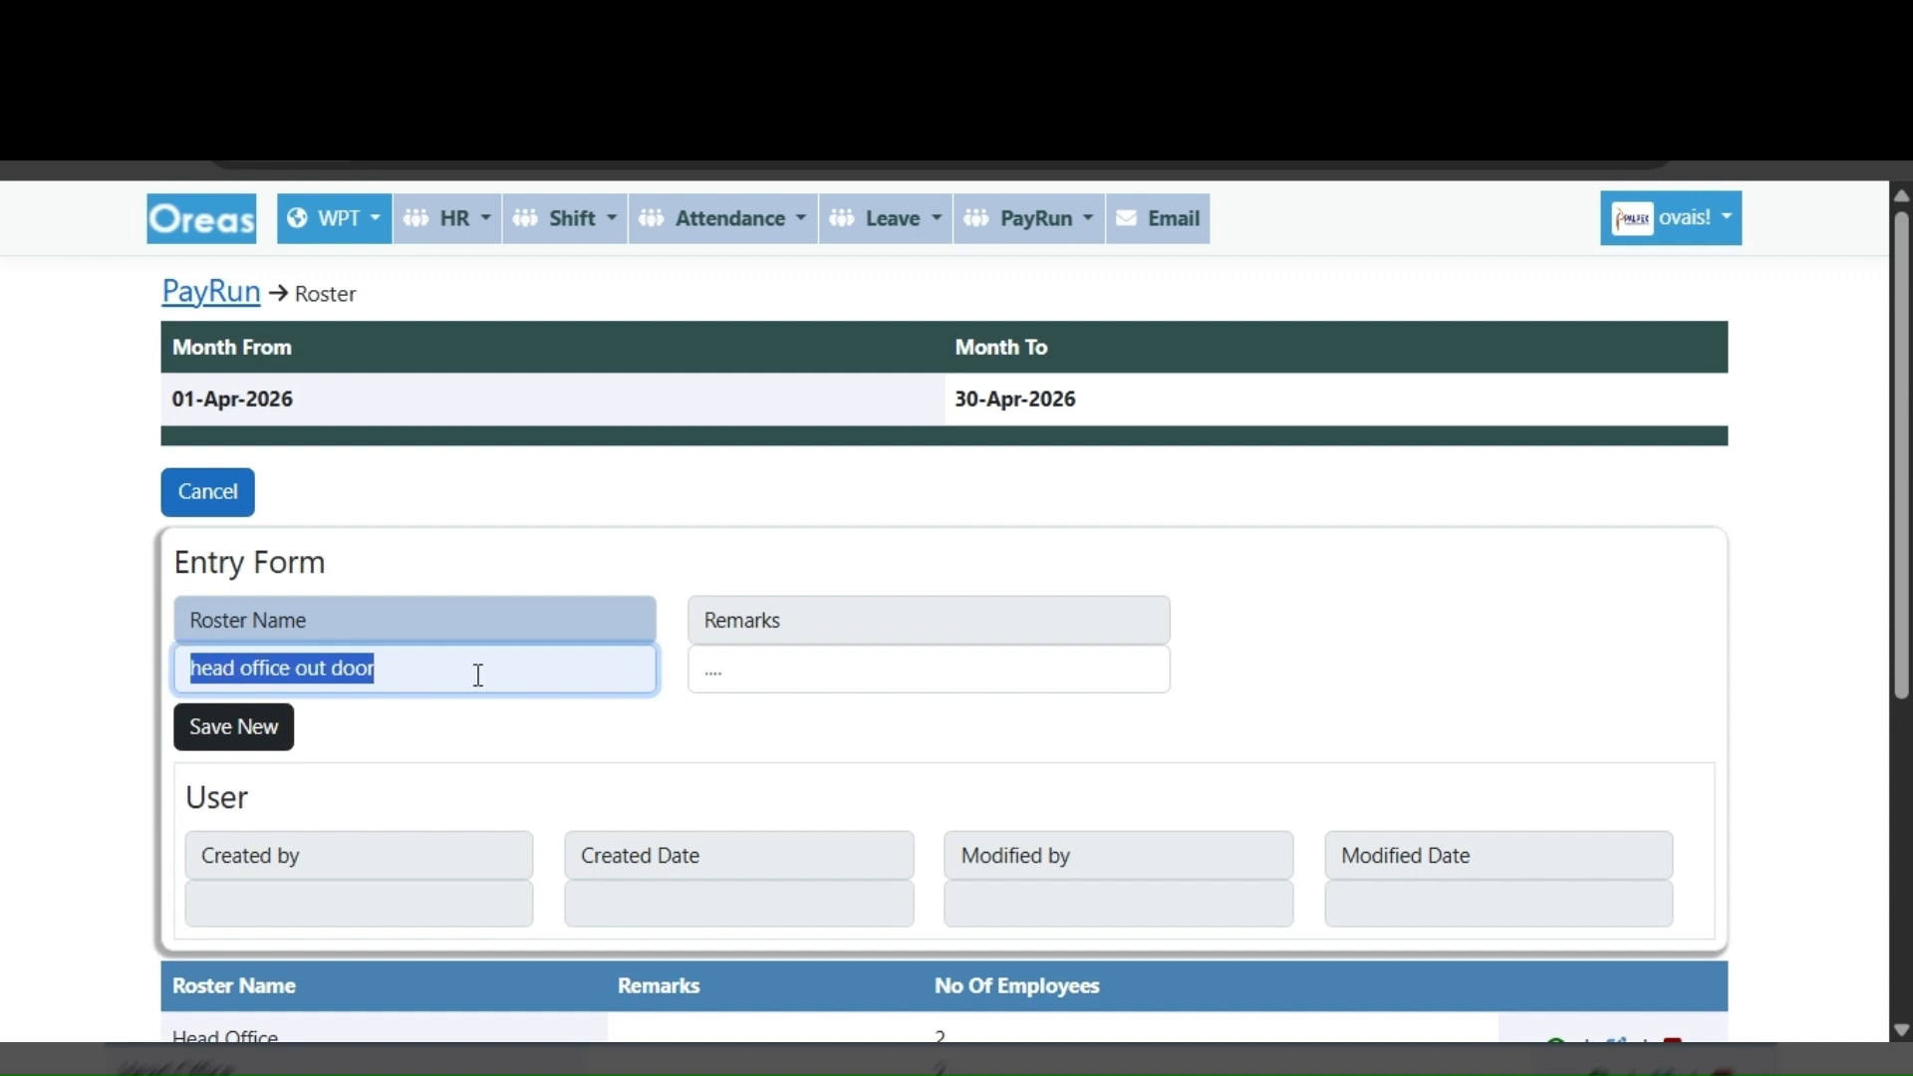
{"action": "left_click", "coordinate": [759, 684]}
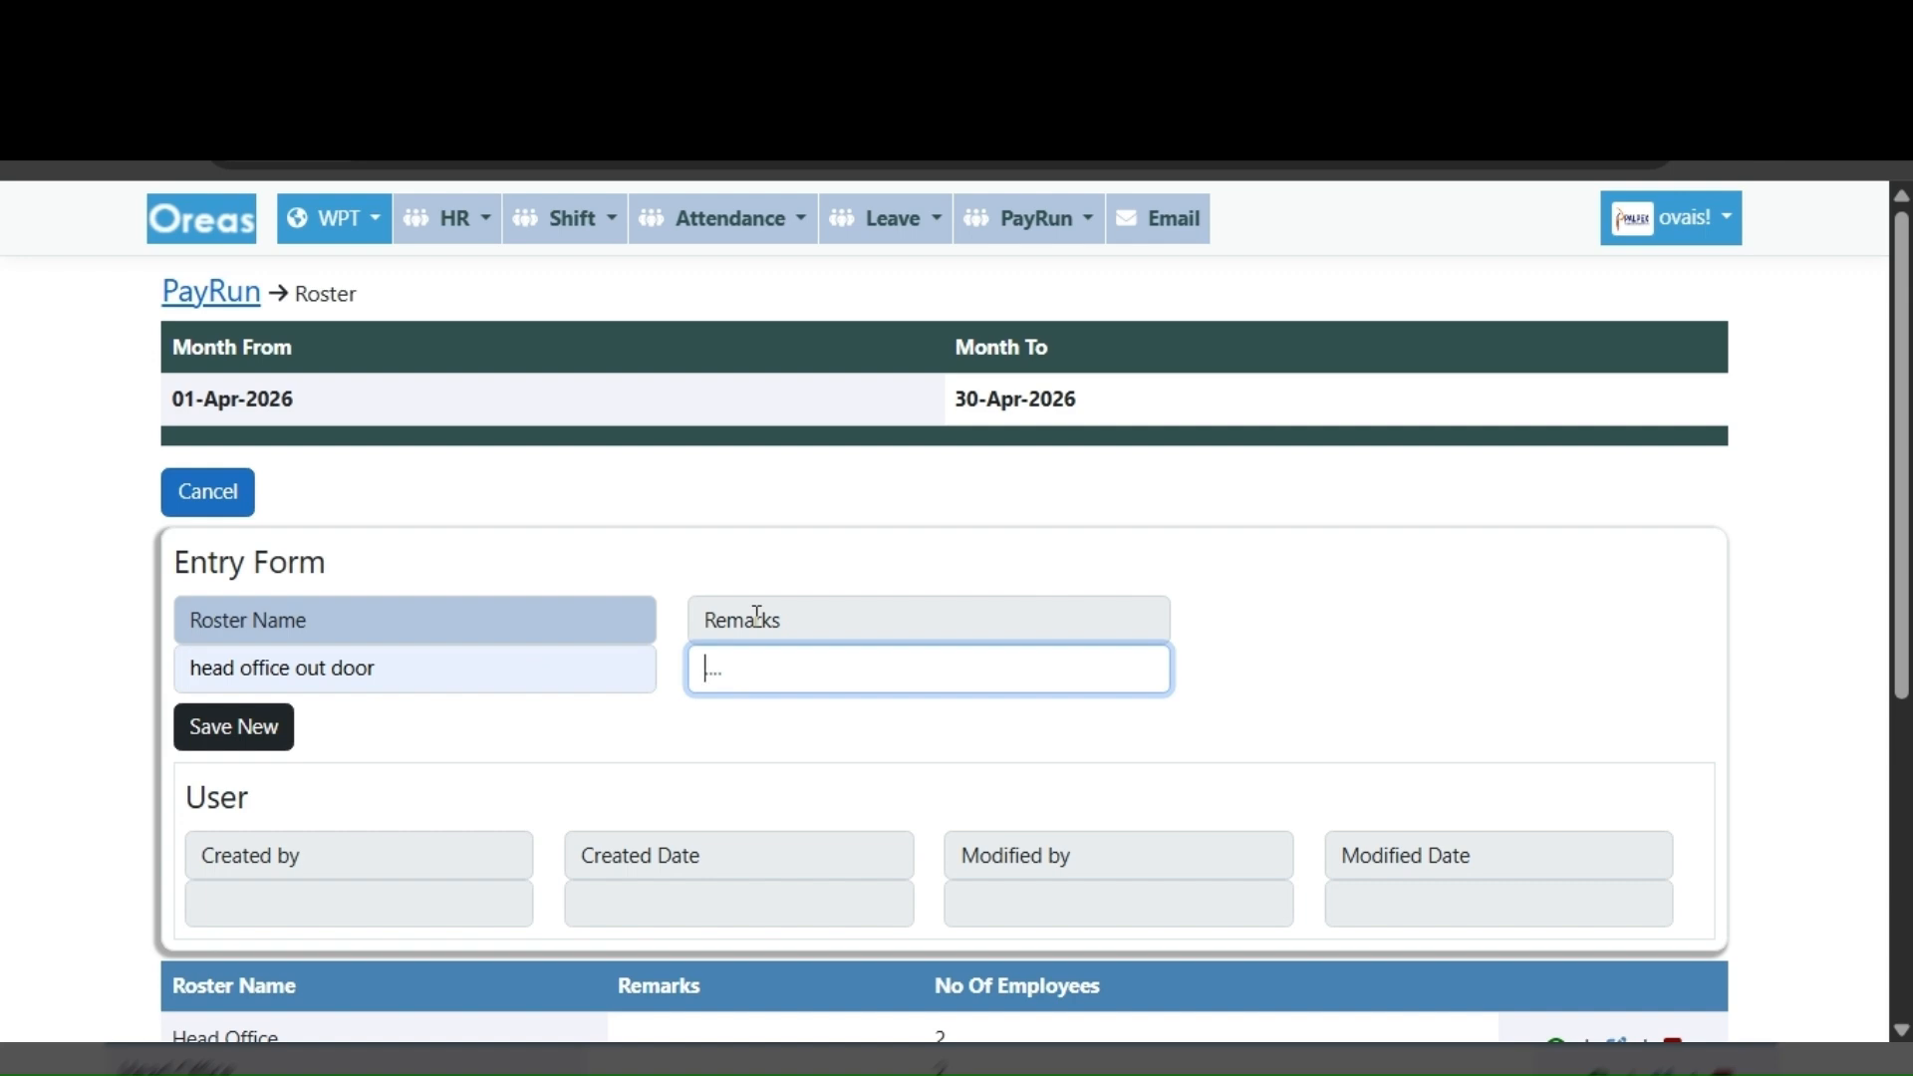
{"action": "left_click", "coordinate": [231, 730]}
{"action": "left_click", "coordinate": [1105, 357]}
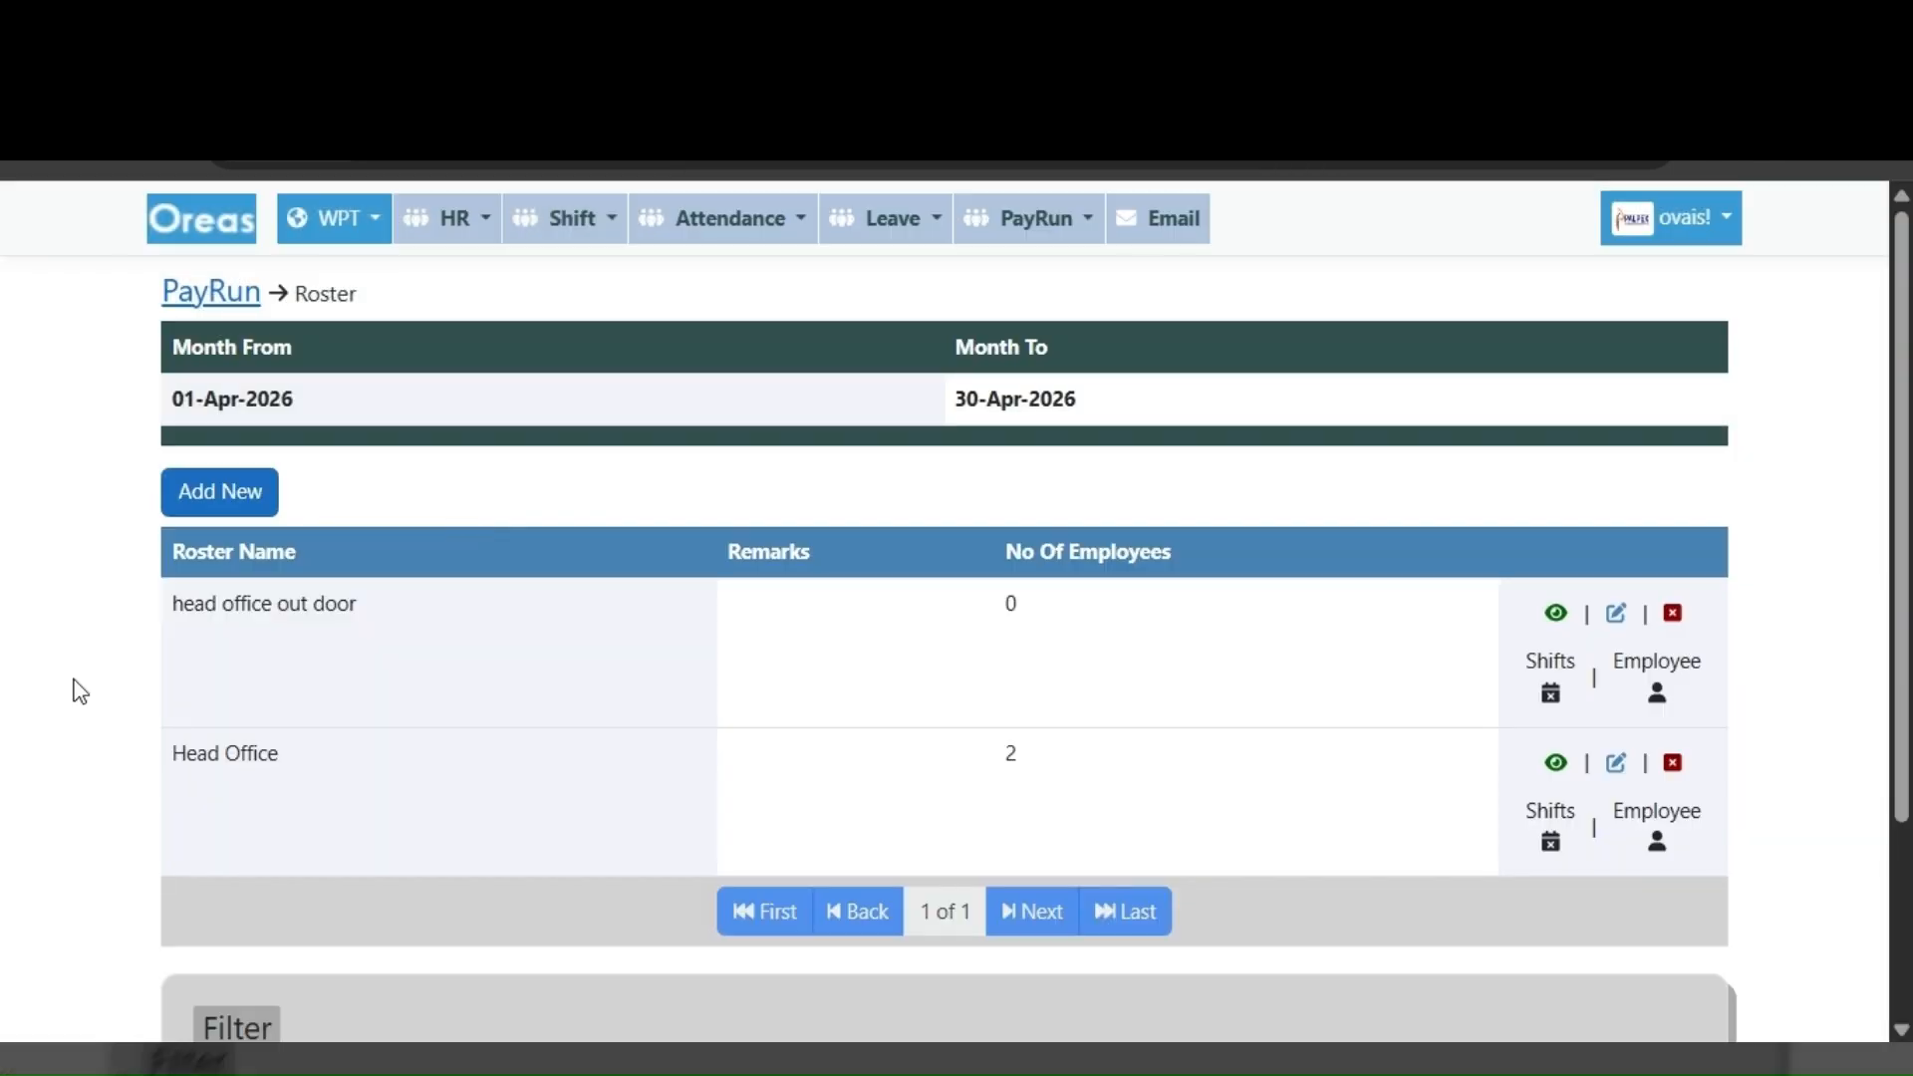
- Open the employee list of the "head office out door" roster
{"action": "left_click_drag", "start_coordinate": [176, 604], "coordinate": [355, 606]}
{"action": "left_click_drag", "start_coordinate": [1111, 604], "coordinate": [1274, 642]}
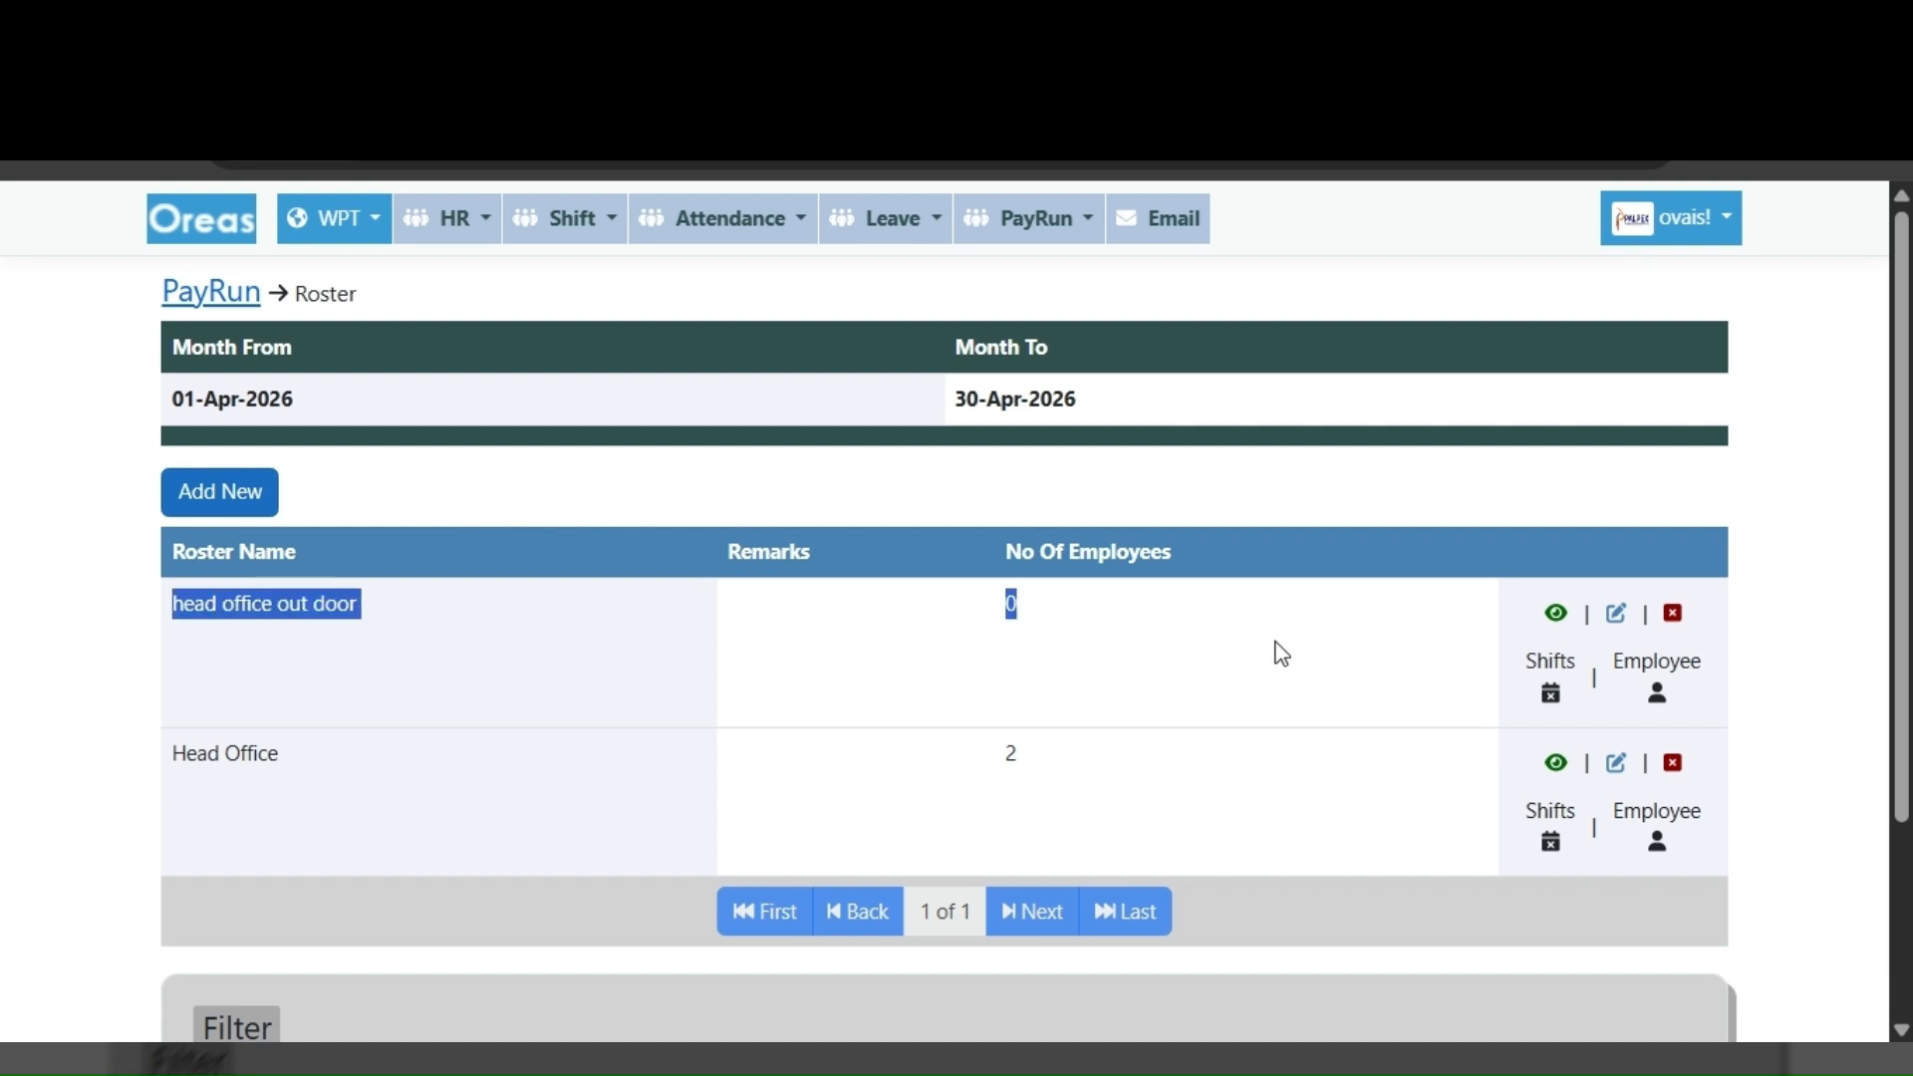
{"action": "left_click", "coordinate": [1277, 651]}
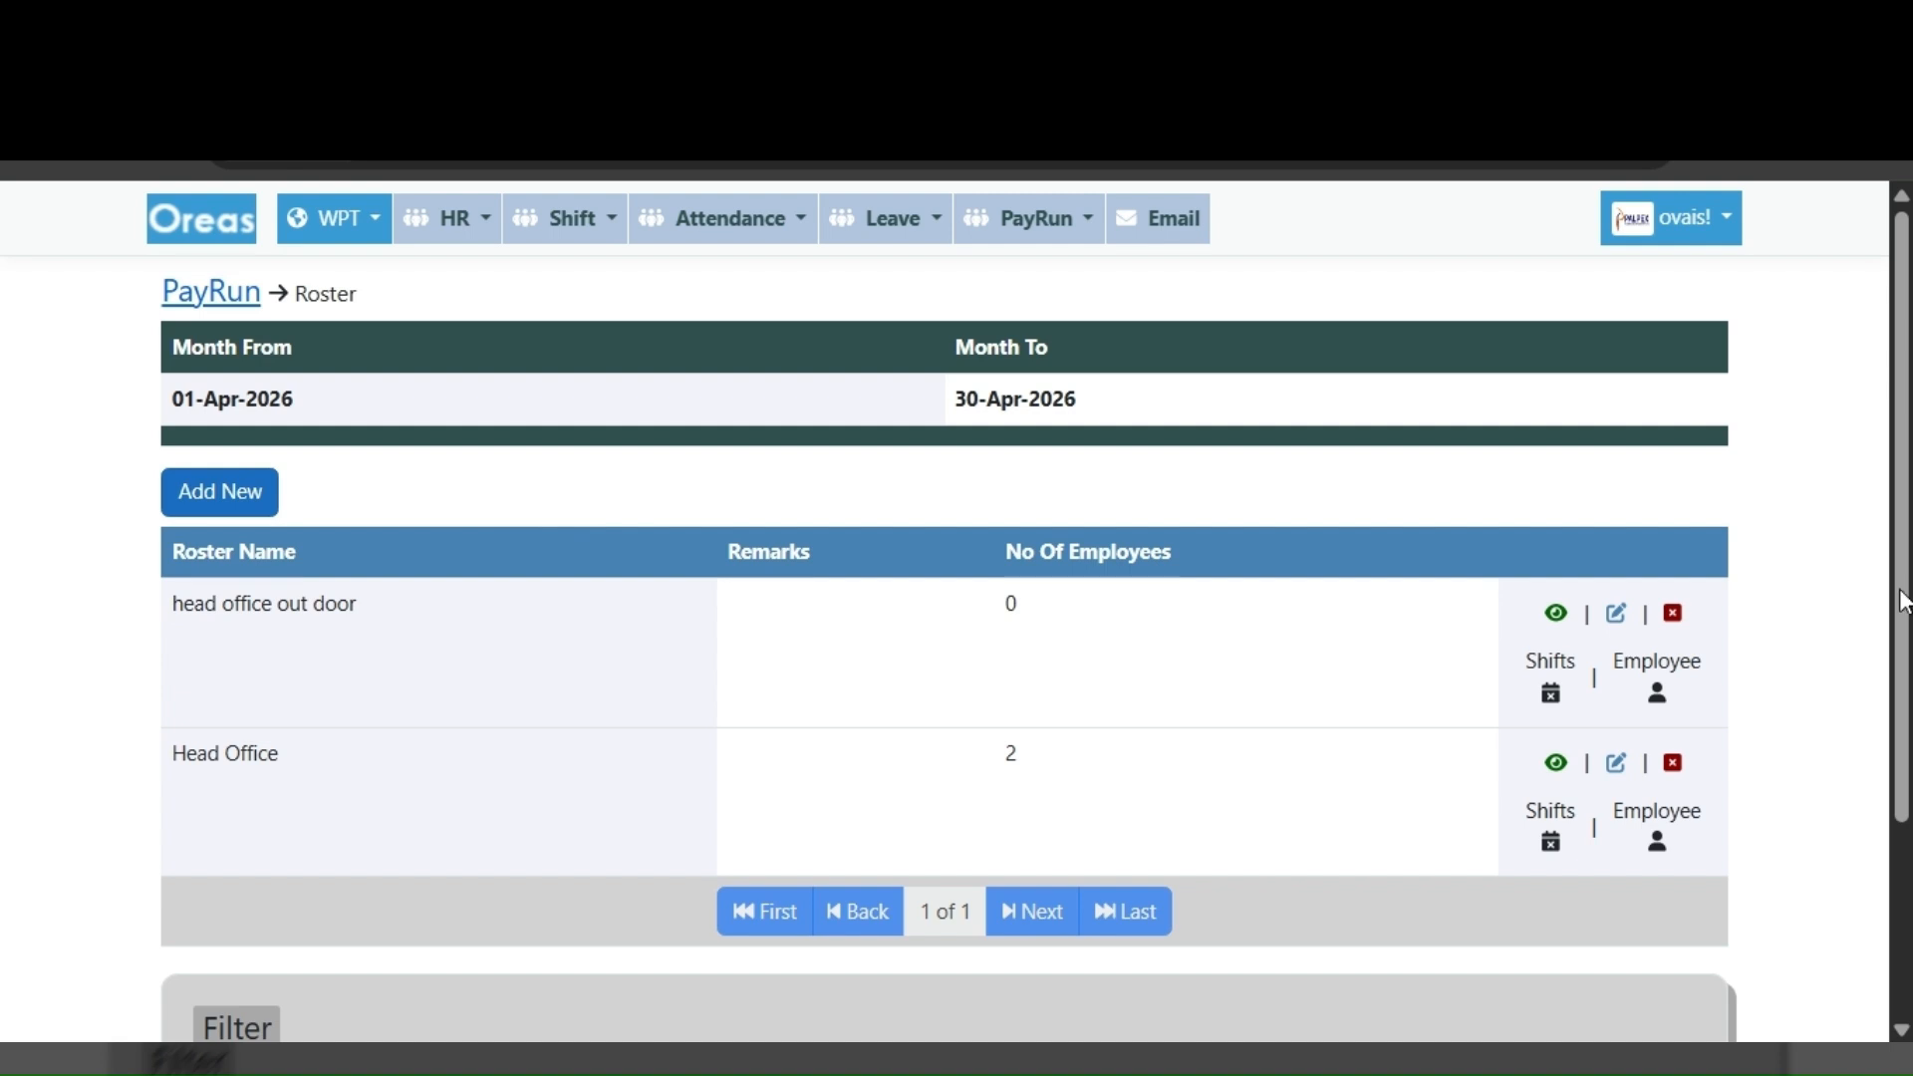
{"action": "left_click_drag", "start_coordinate": [171, 621], "coordinate": [409, 615]}
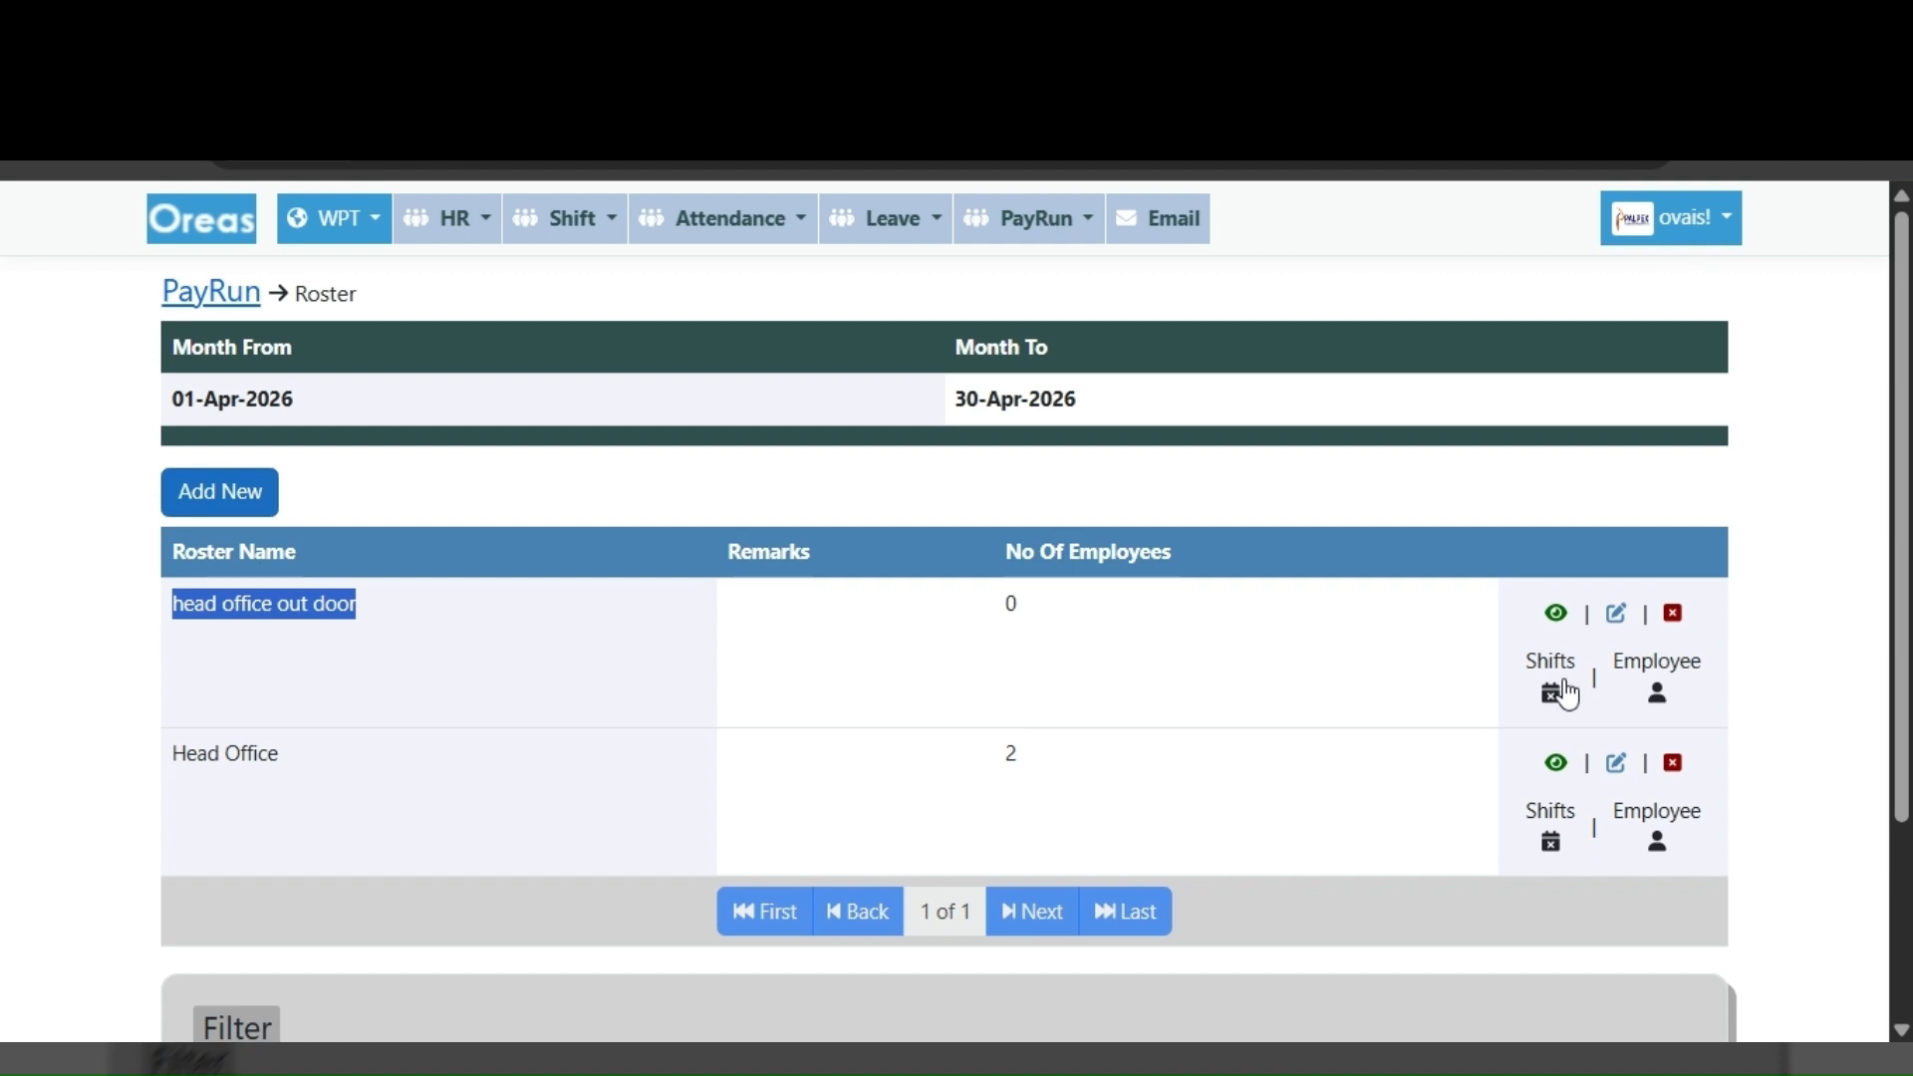
{"action": "left_click", "coordinate": [1689, 687]}
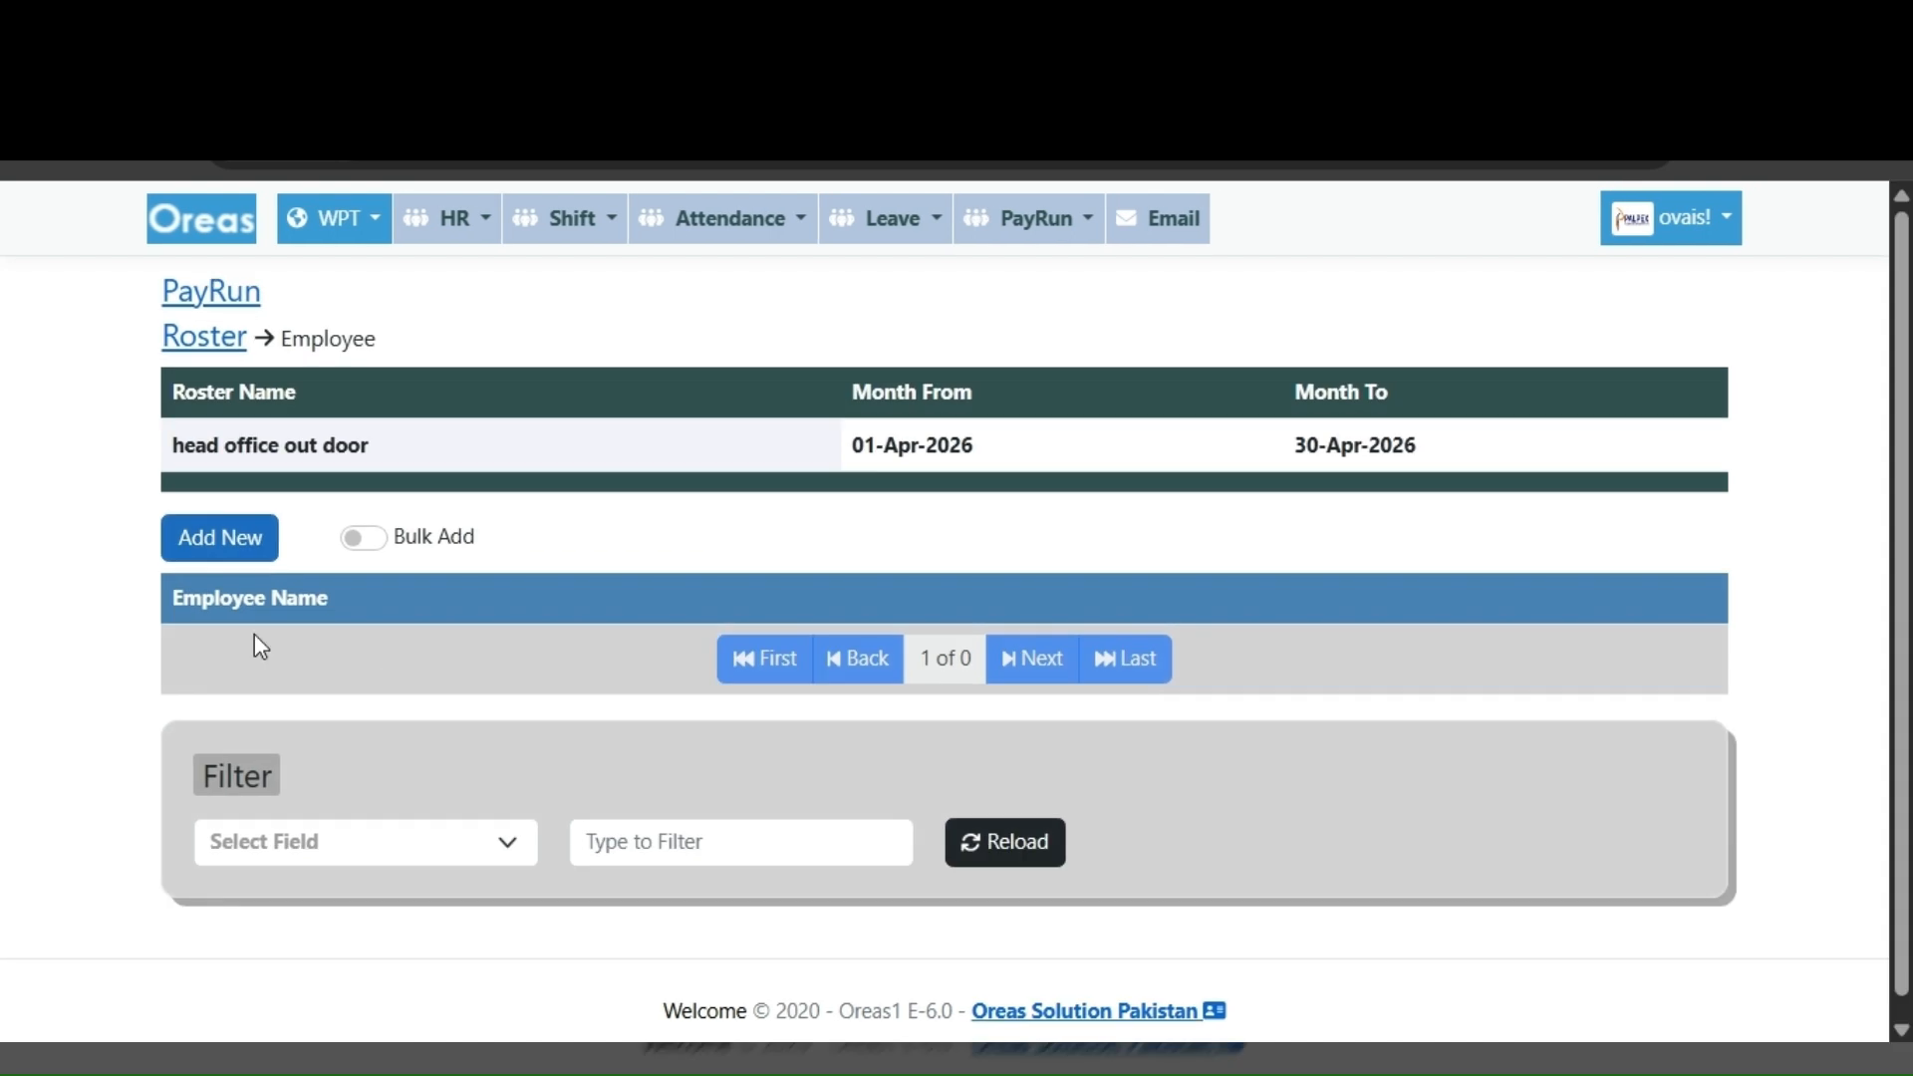
{"action": "left_click_drag", "start_coordinate": [141, 442], "coordinate": [570, 458]}
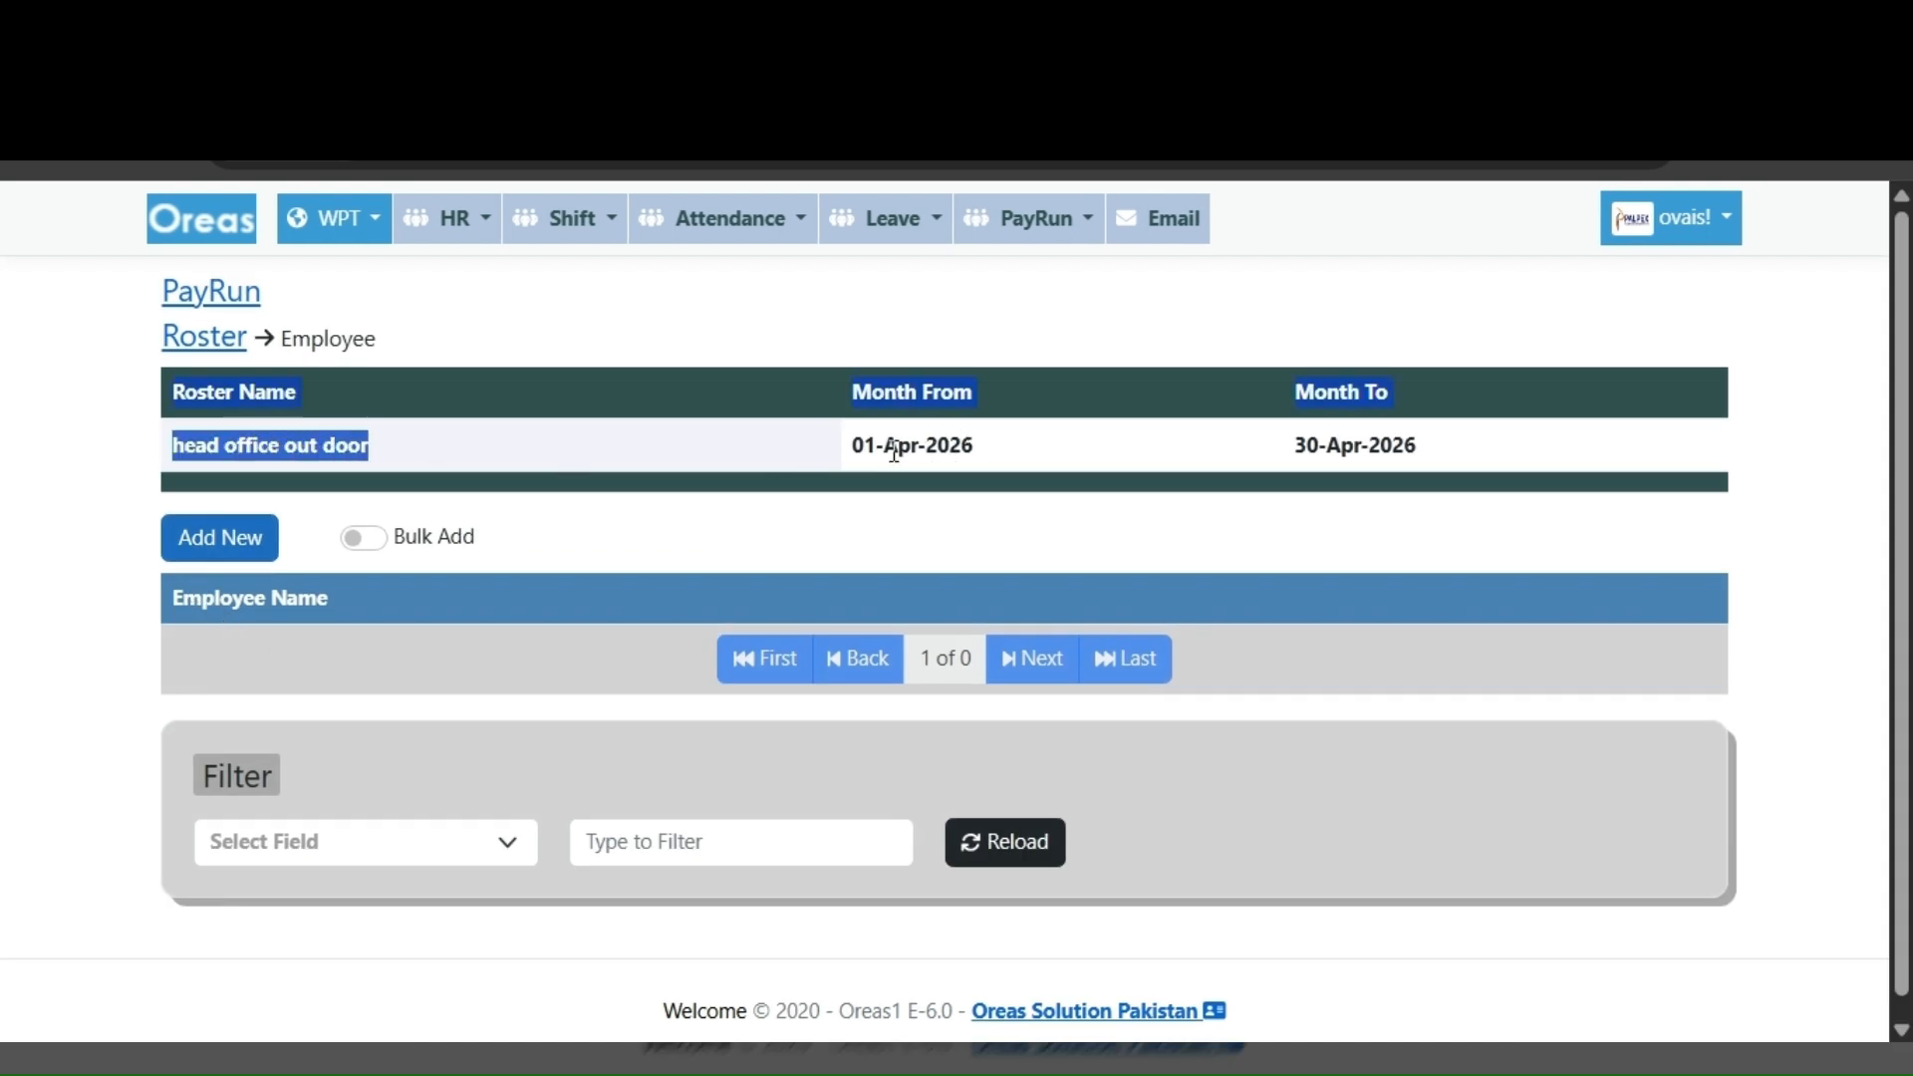
{"action": "left_click_drag", "start_coordinate": [847, 450], "coordinate": [1503, 449]}
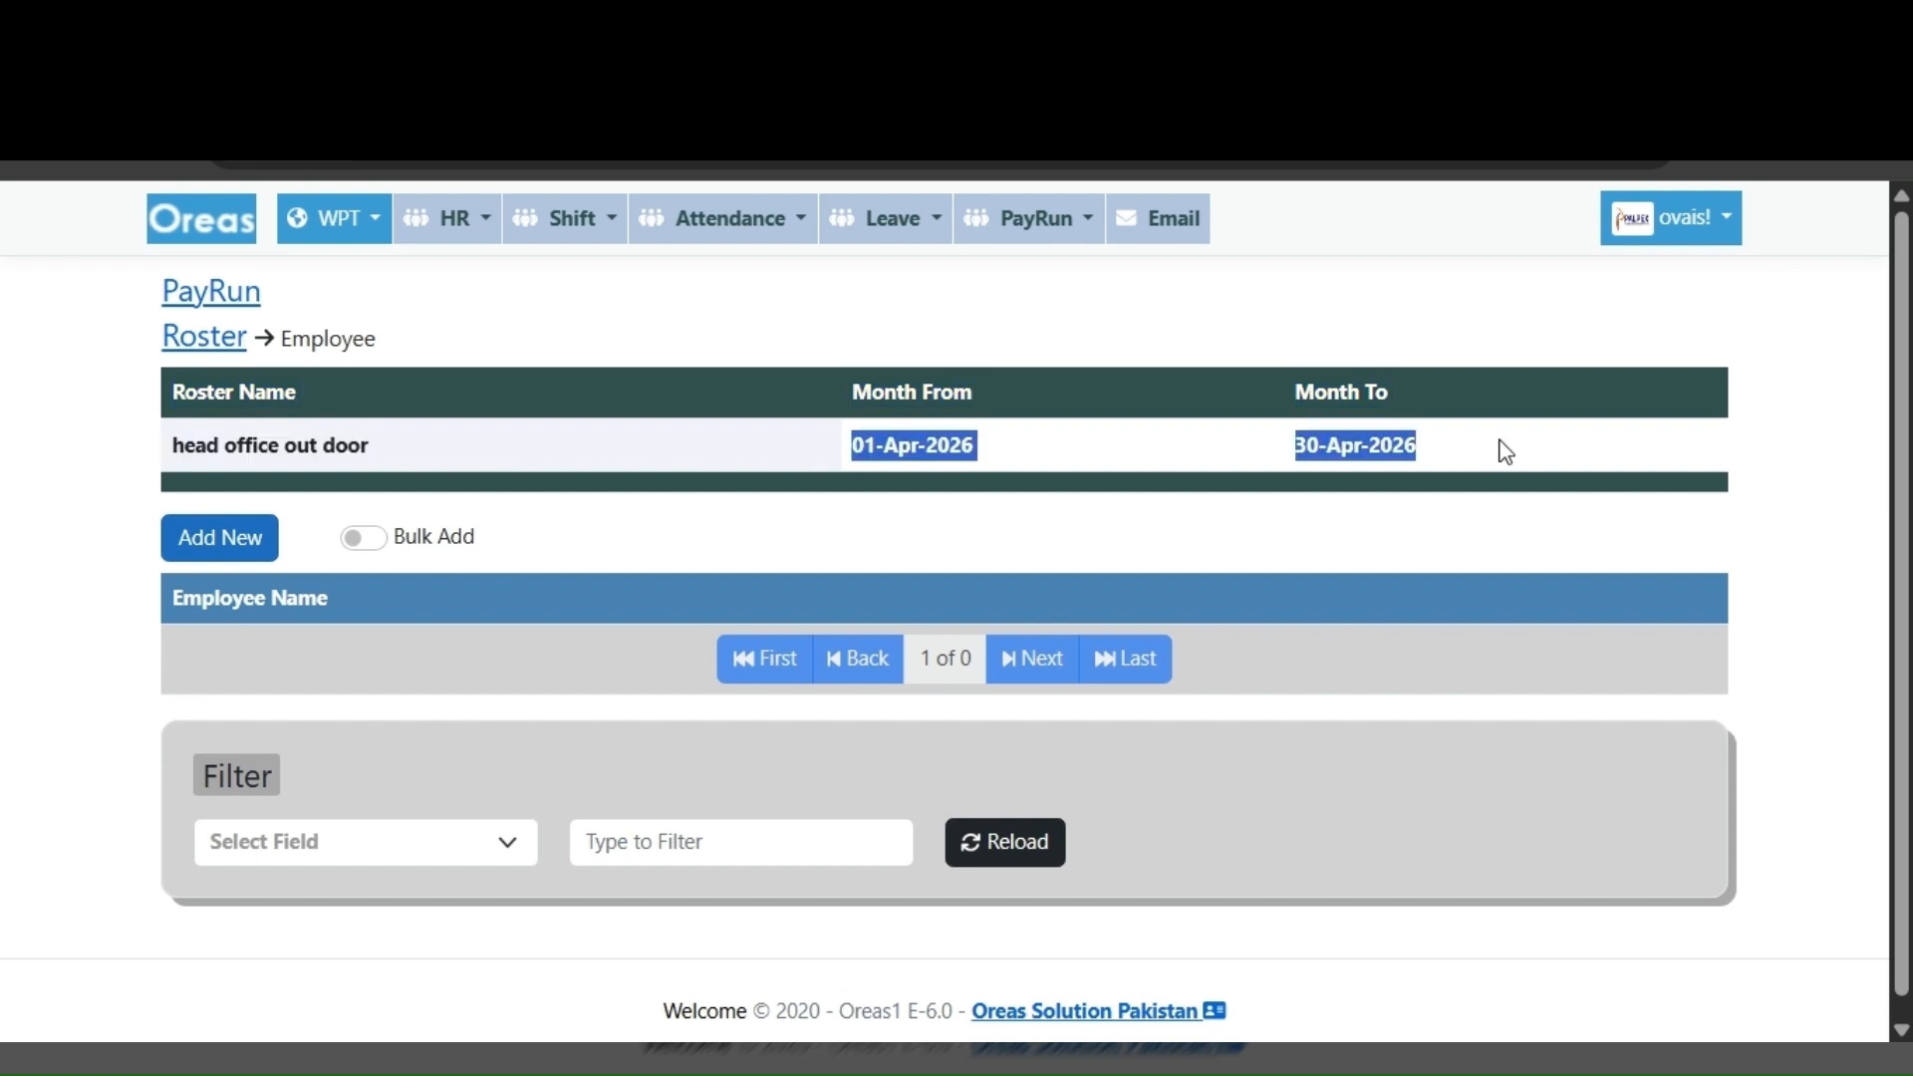
{"action": "left_click", "coordinate": [1331, 450]}
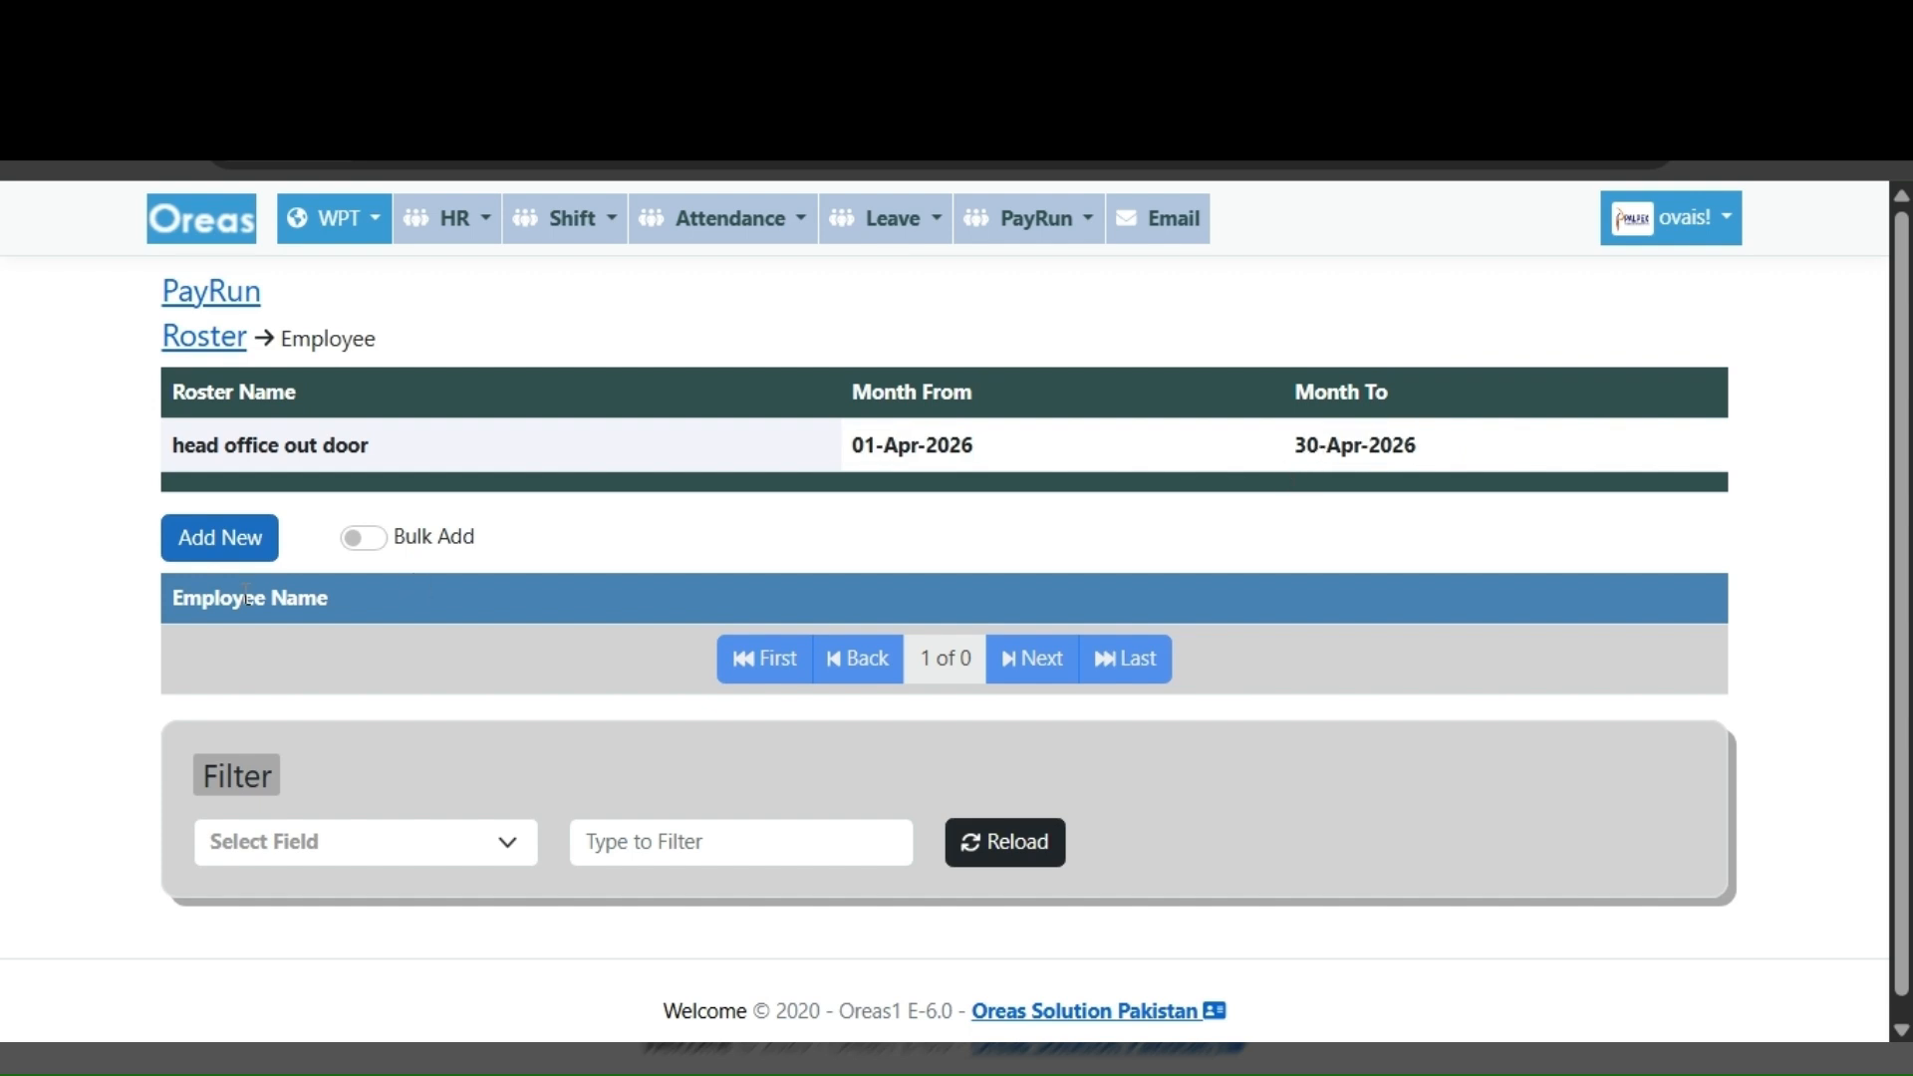
- Search active employees by name, pick the one with designation 02. Manager in the Other department, and save them to the roster
{"action": "left_click", "coordinate": [218, 543]}
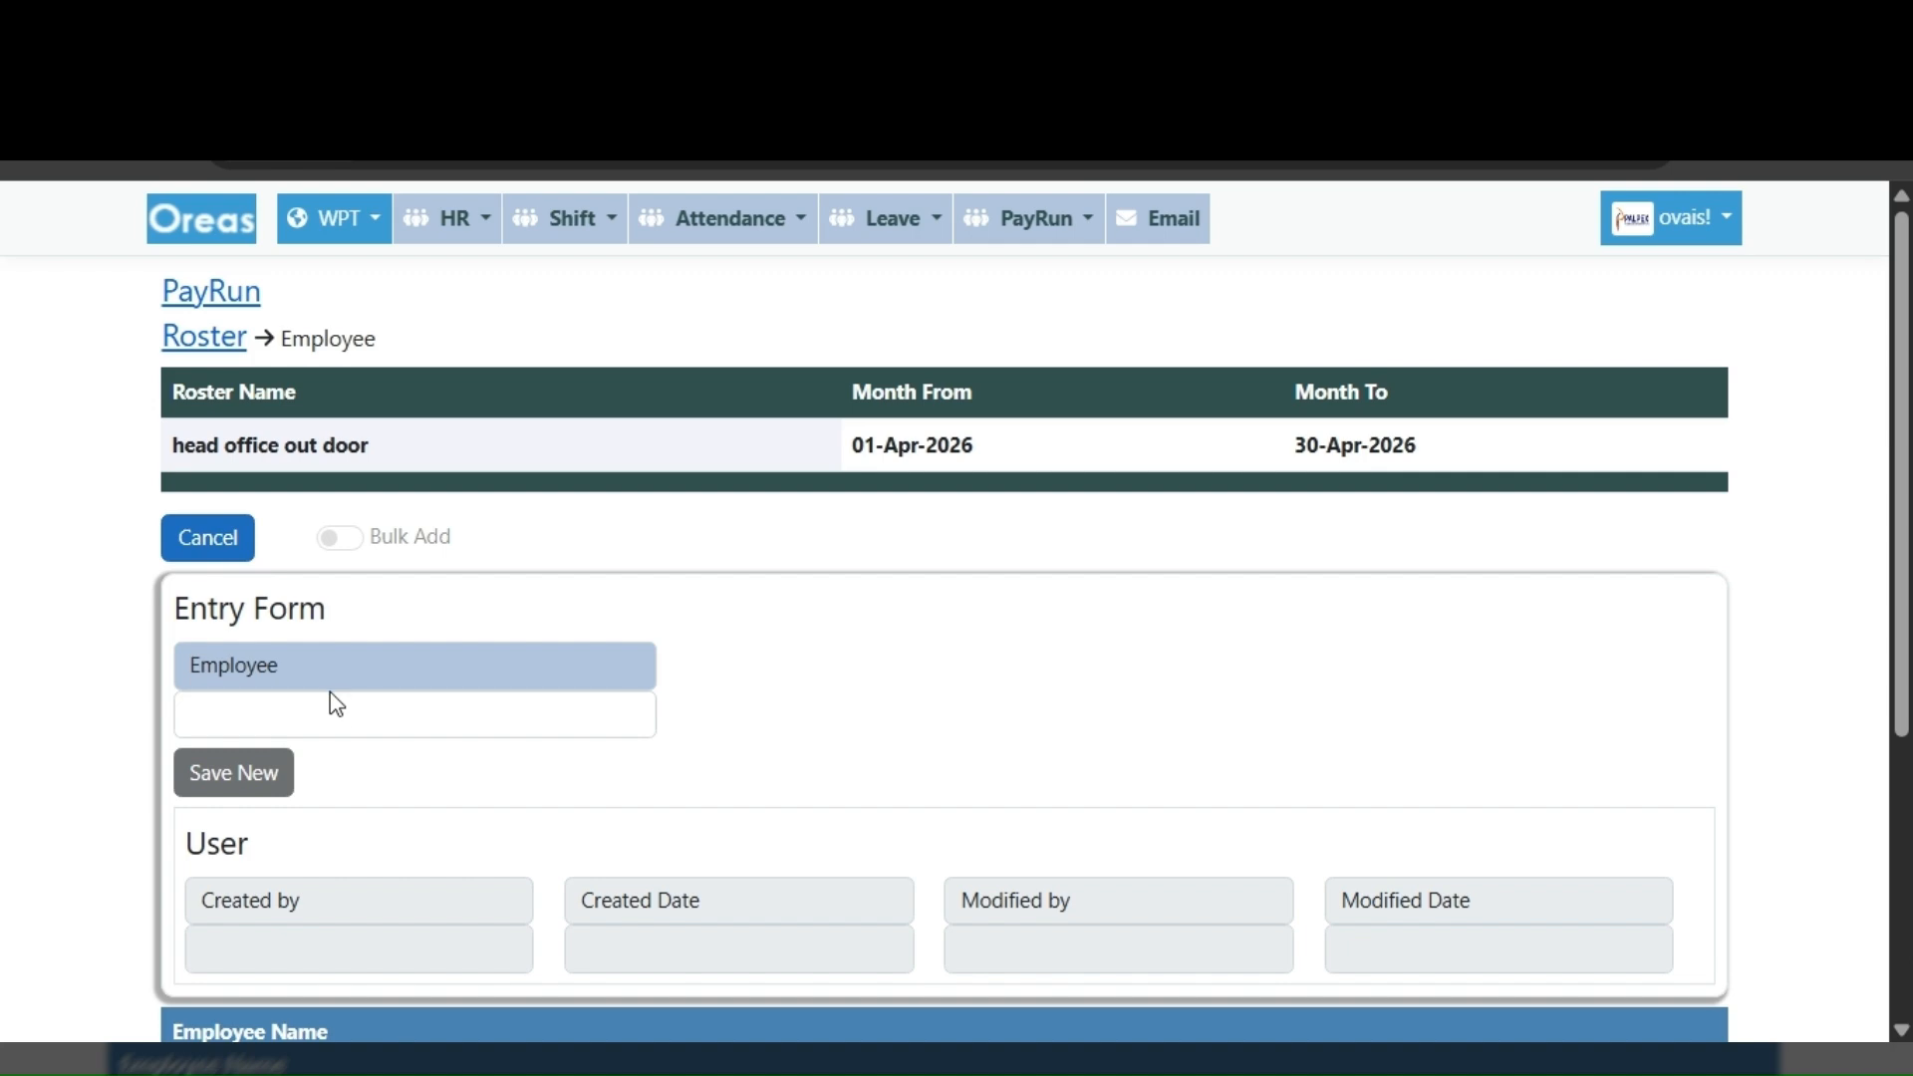
{"action": "left_click", "coordinate": [320, 717]}
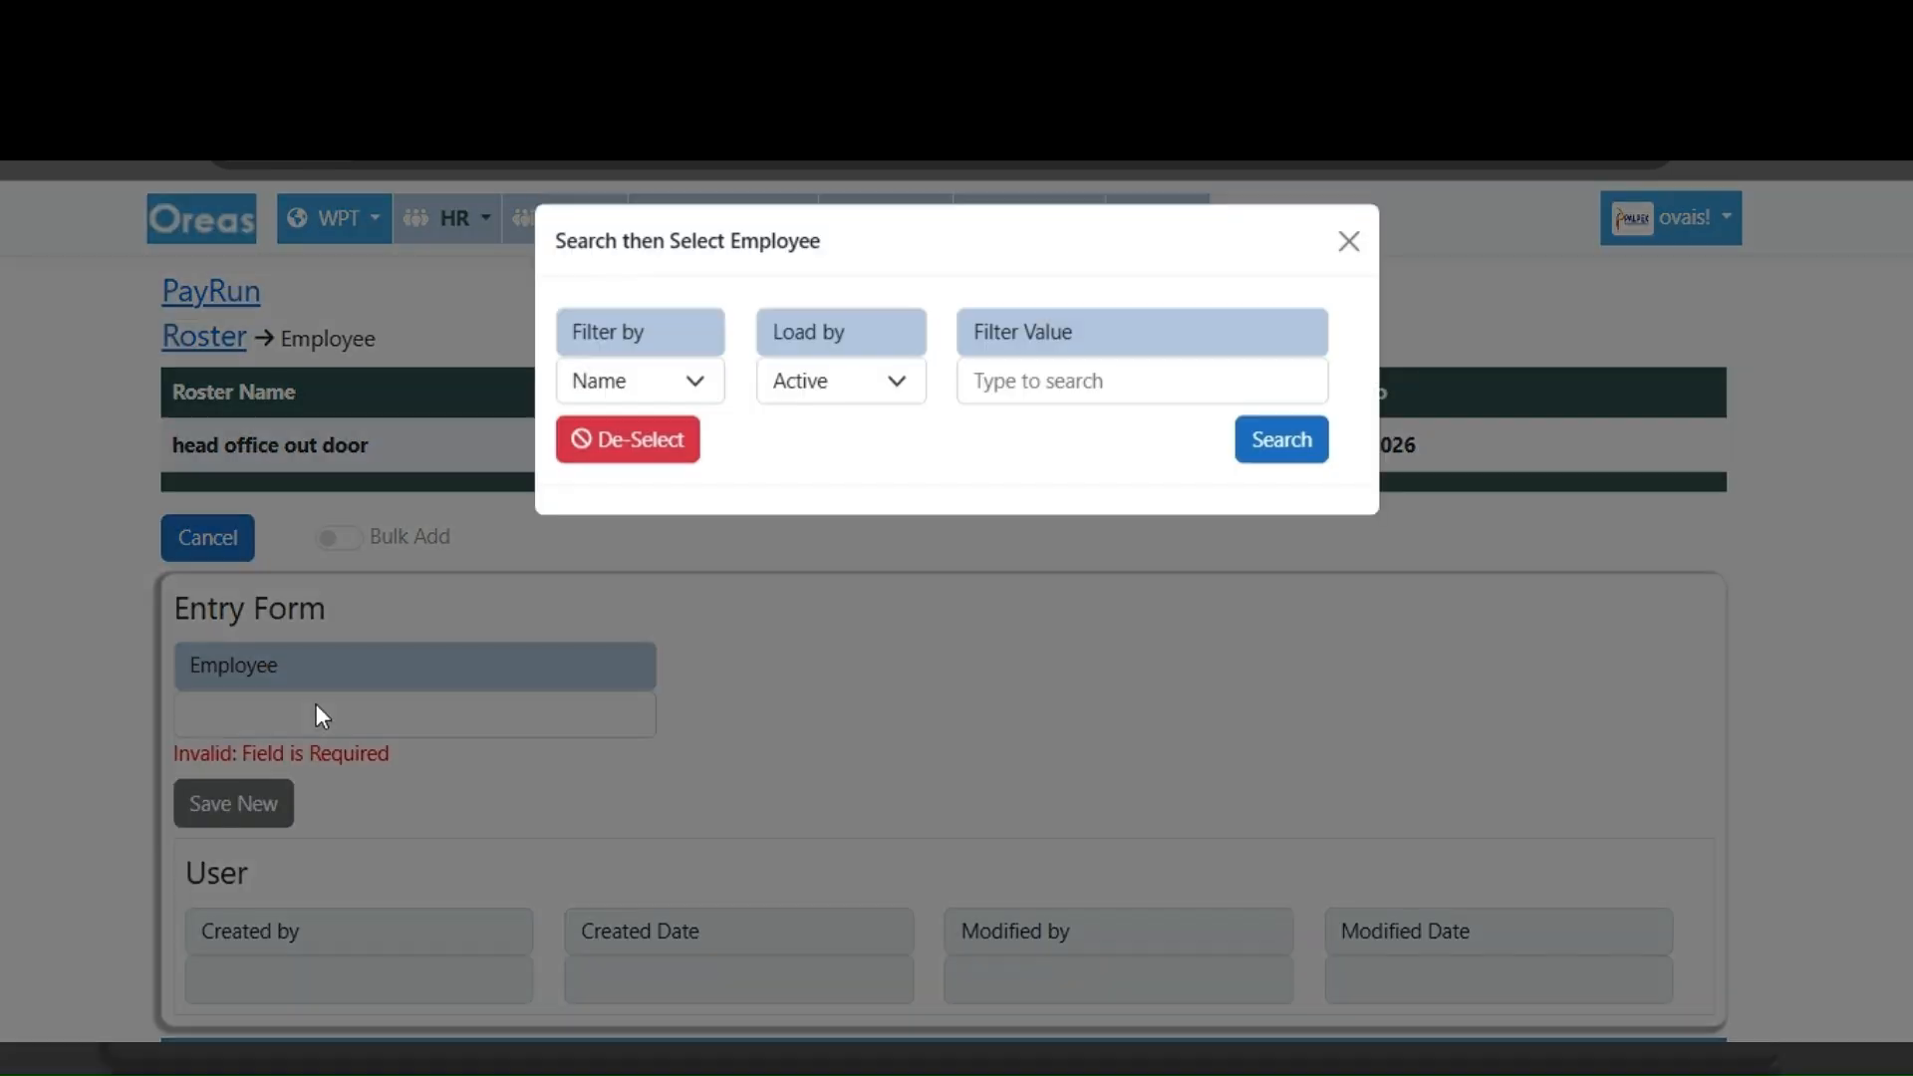
{"action": "left_click", "coordinate": [1041, 410]}
{"action": "type", "text": "akh"}
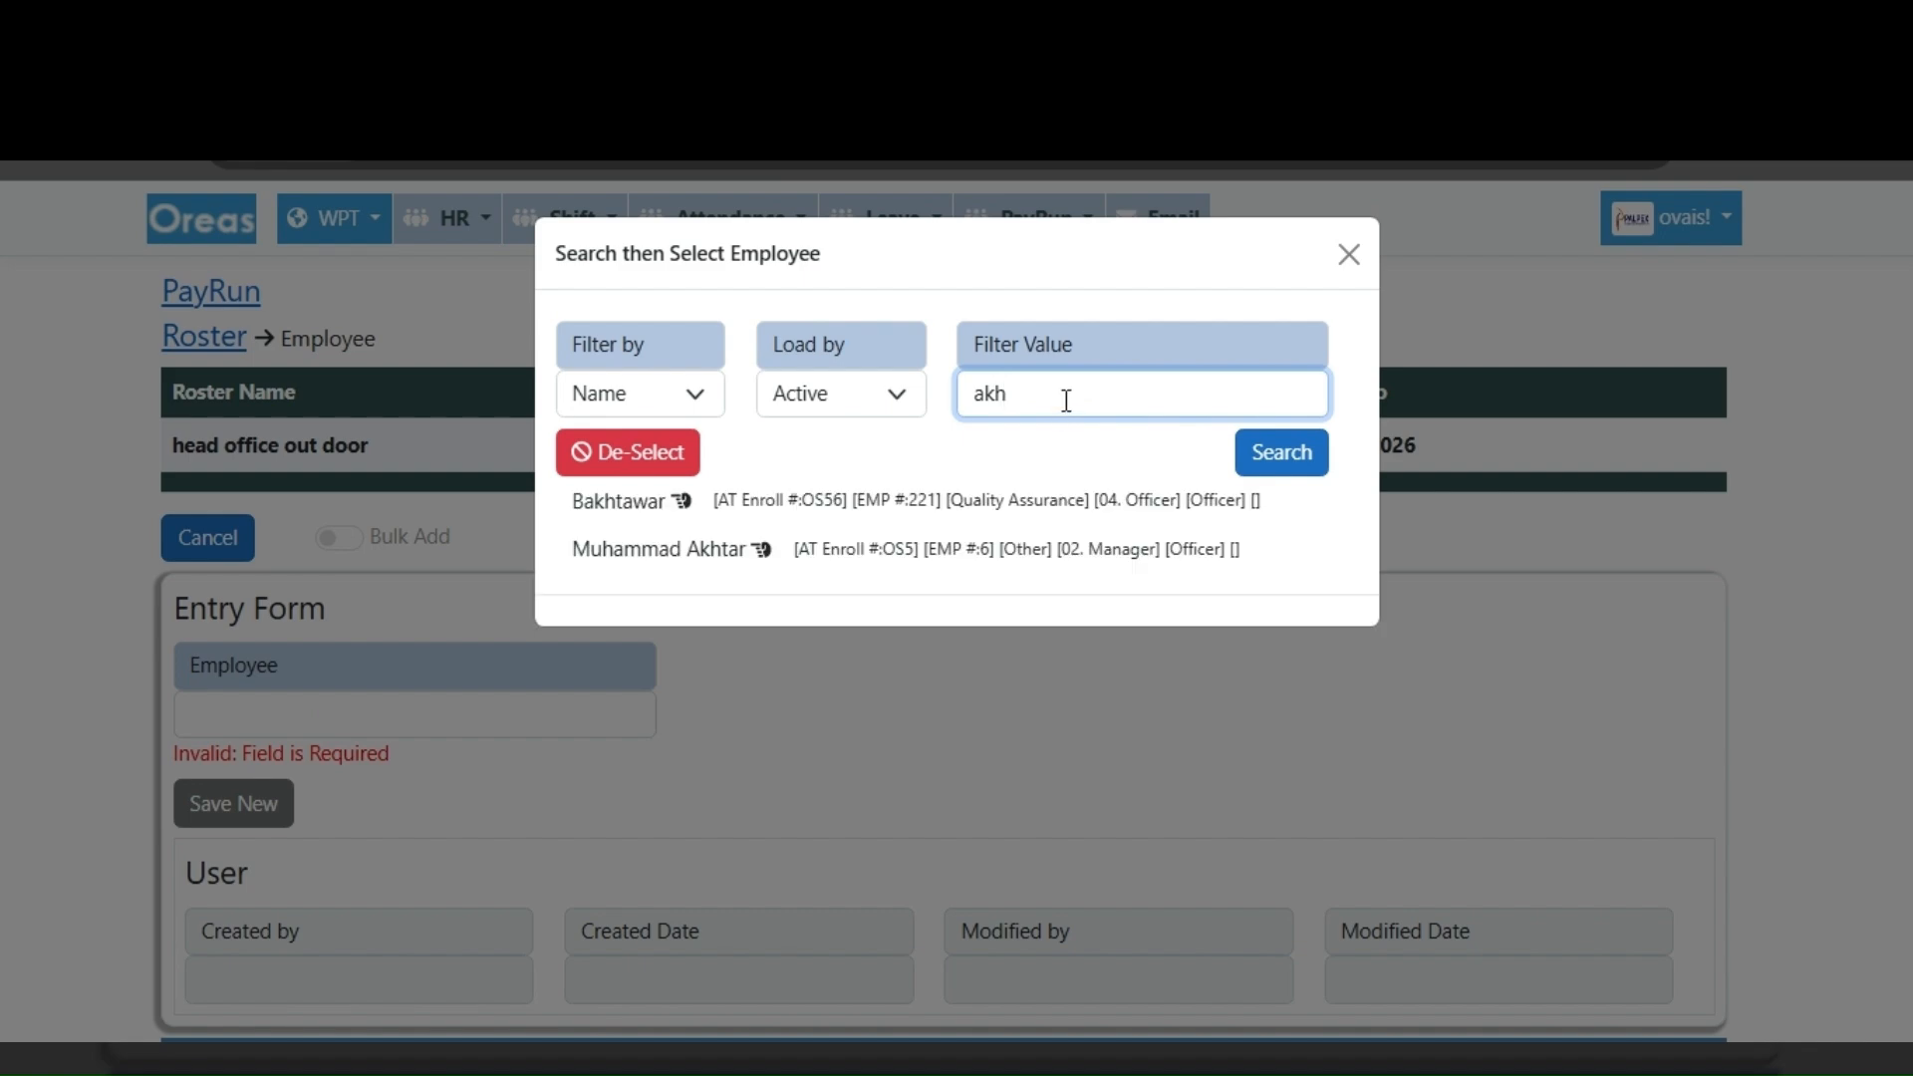
{"action": "left_click", "coordinate": [683, 549]}
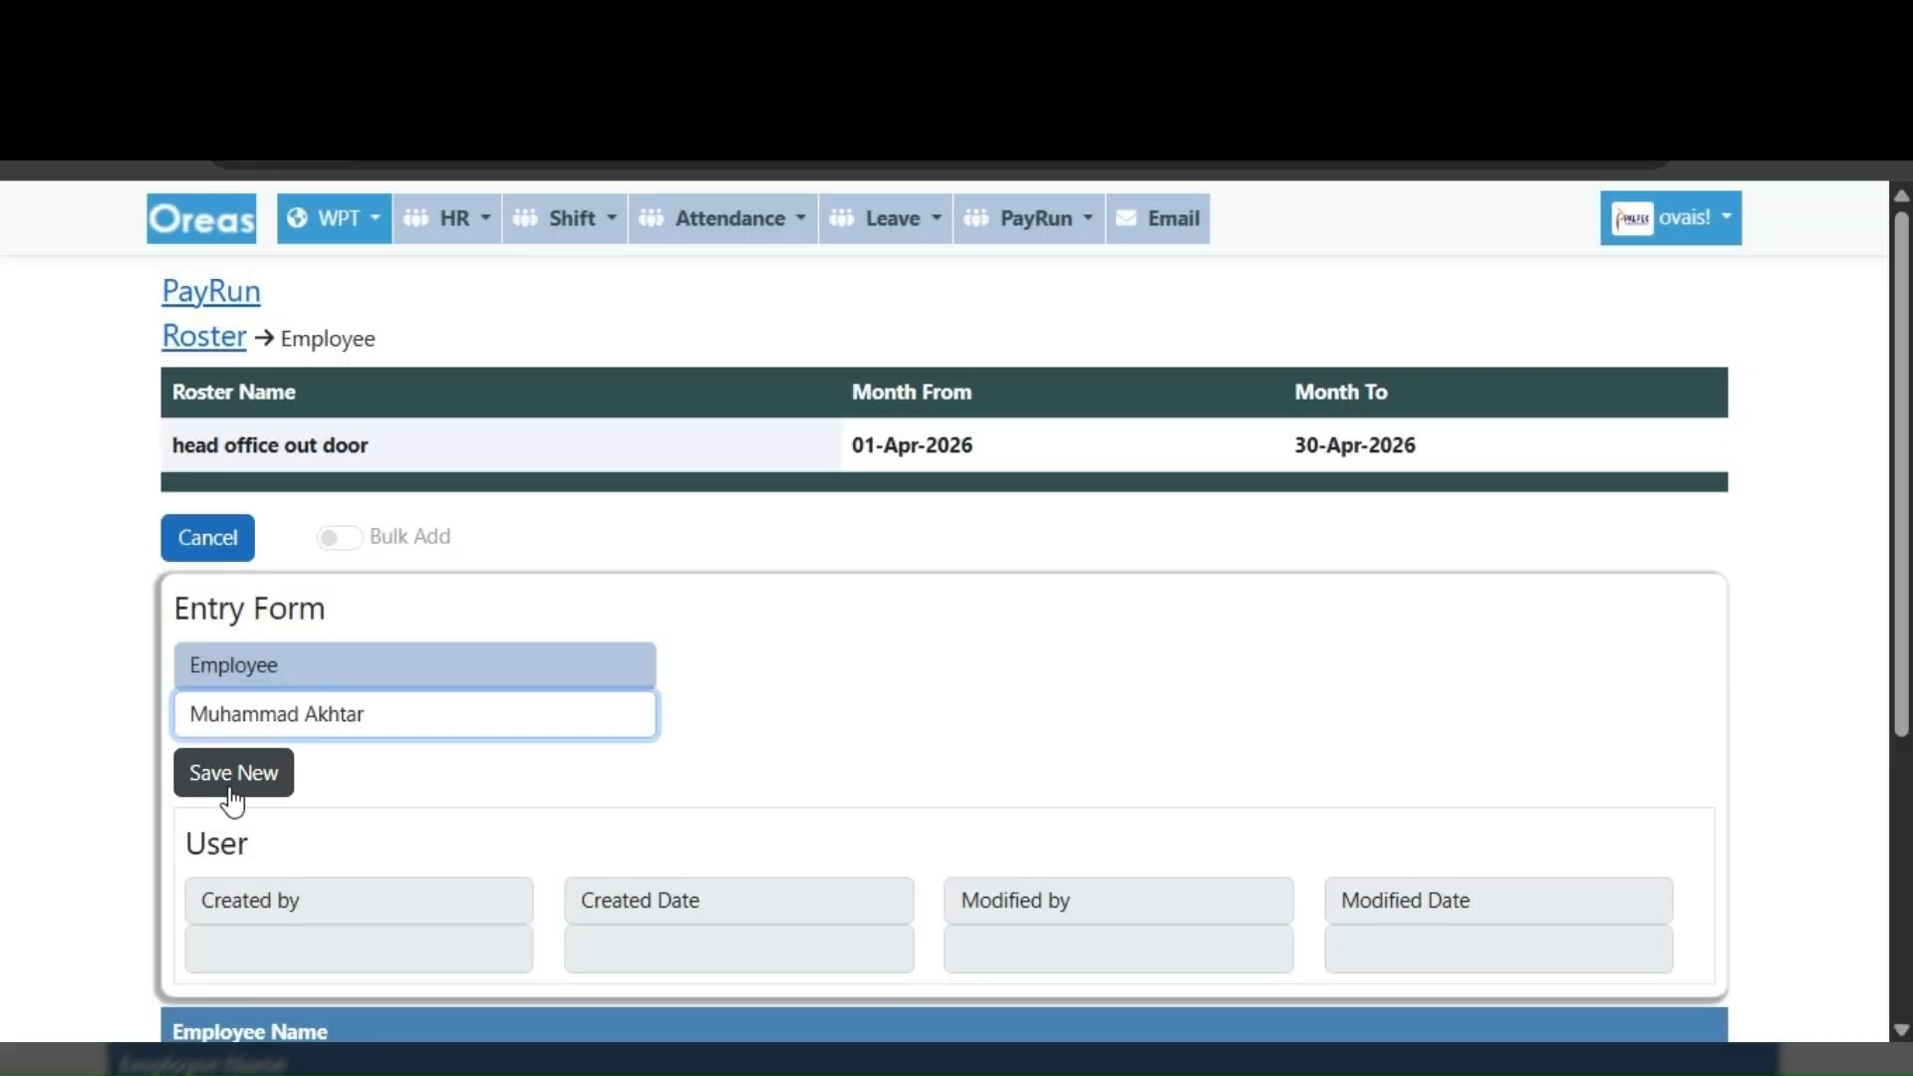
{"action": "left_click", "coordinate": [231, 775]}
{"action": "left_click", "coordinate": [1088, 356]}
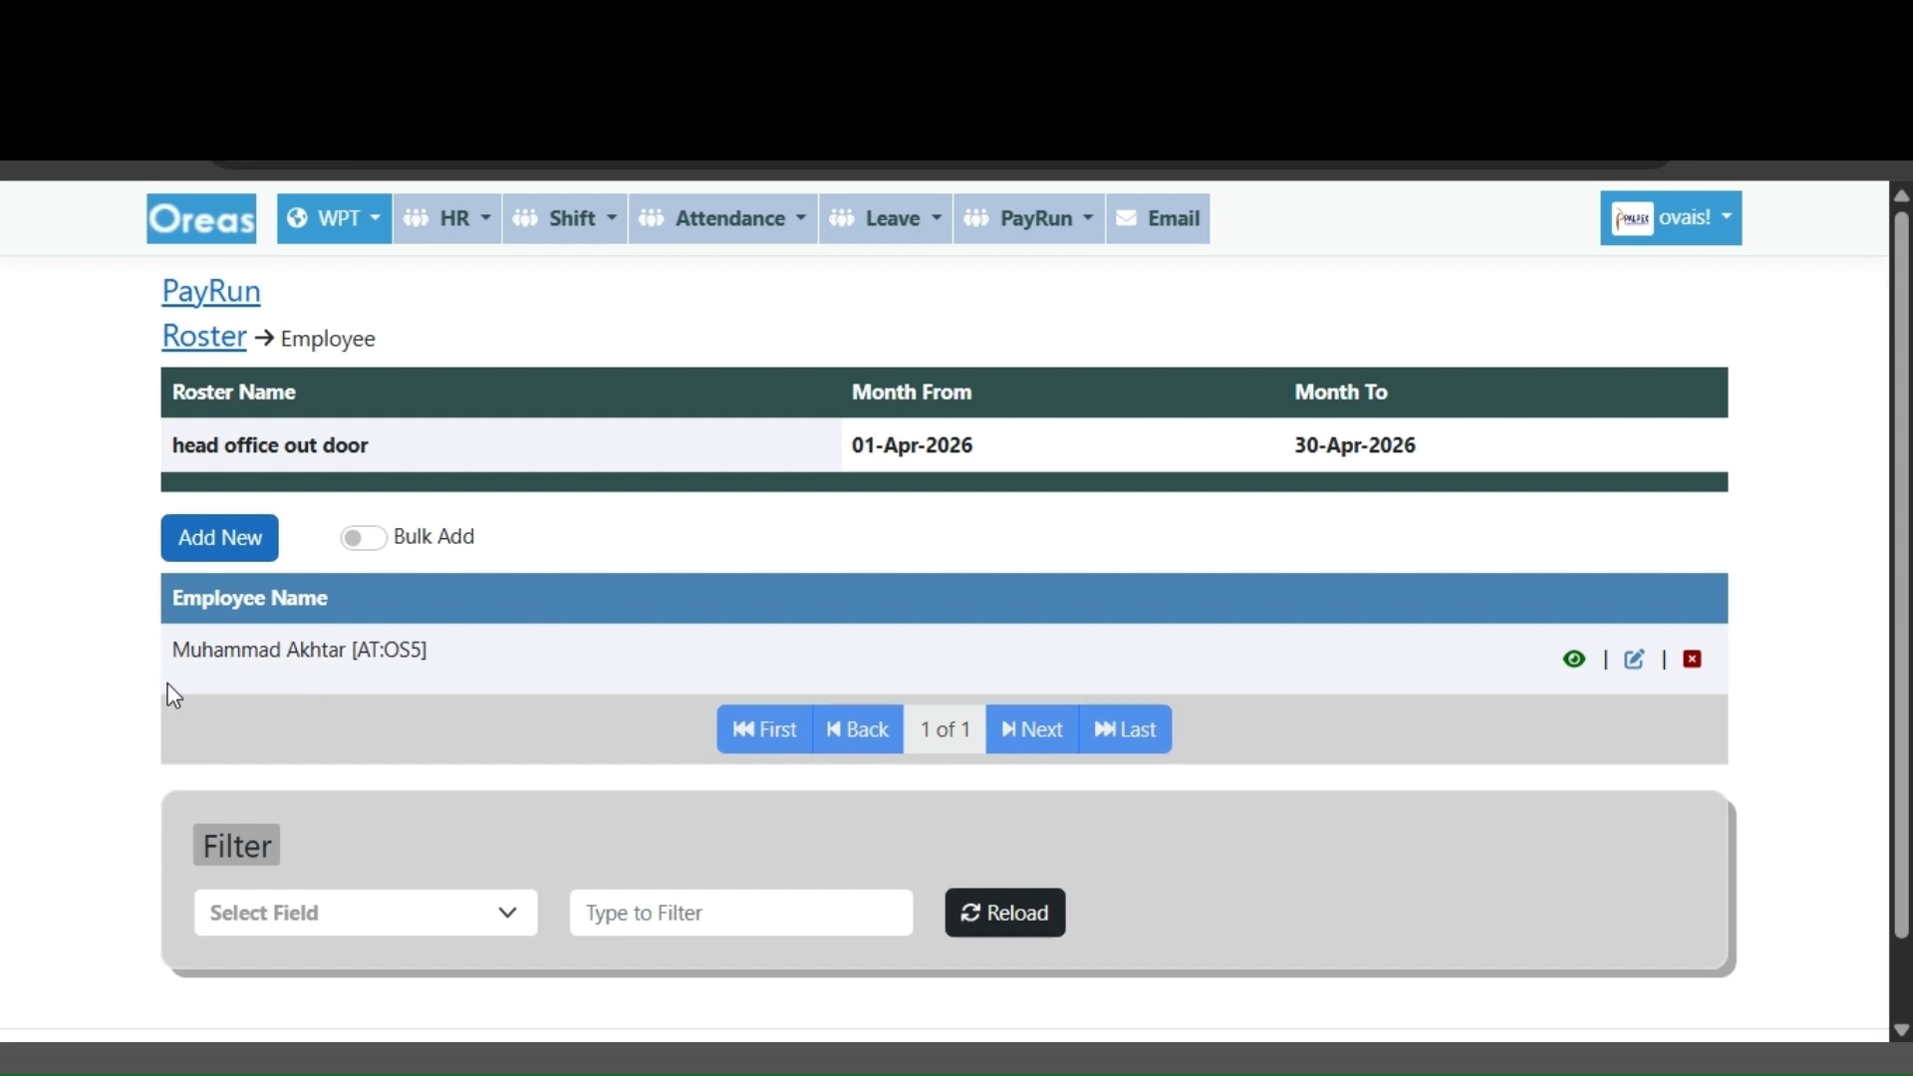
- Enable Bulk Add, start a new employee entry for the roster and set its designation to 02. Manager
{"action": "left_click_drag", "start_coordinate": [176, 654], "coordinate": [725, 700]}
{"action": "left_click", "coordinate": [598, 690]}
{"action": "left_click", "coordinate": [389, 548]}
{"action": "left_click", "coordinate": [205, 542]}
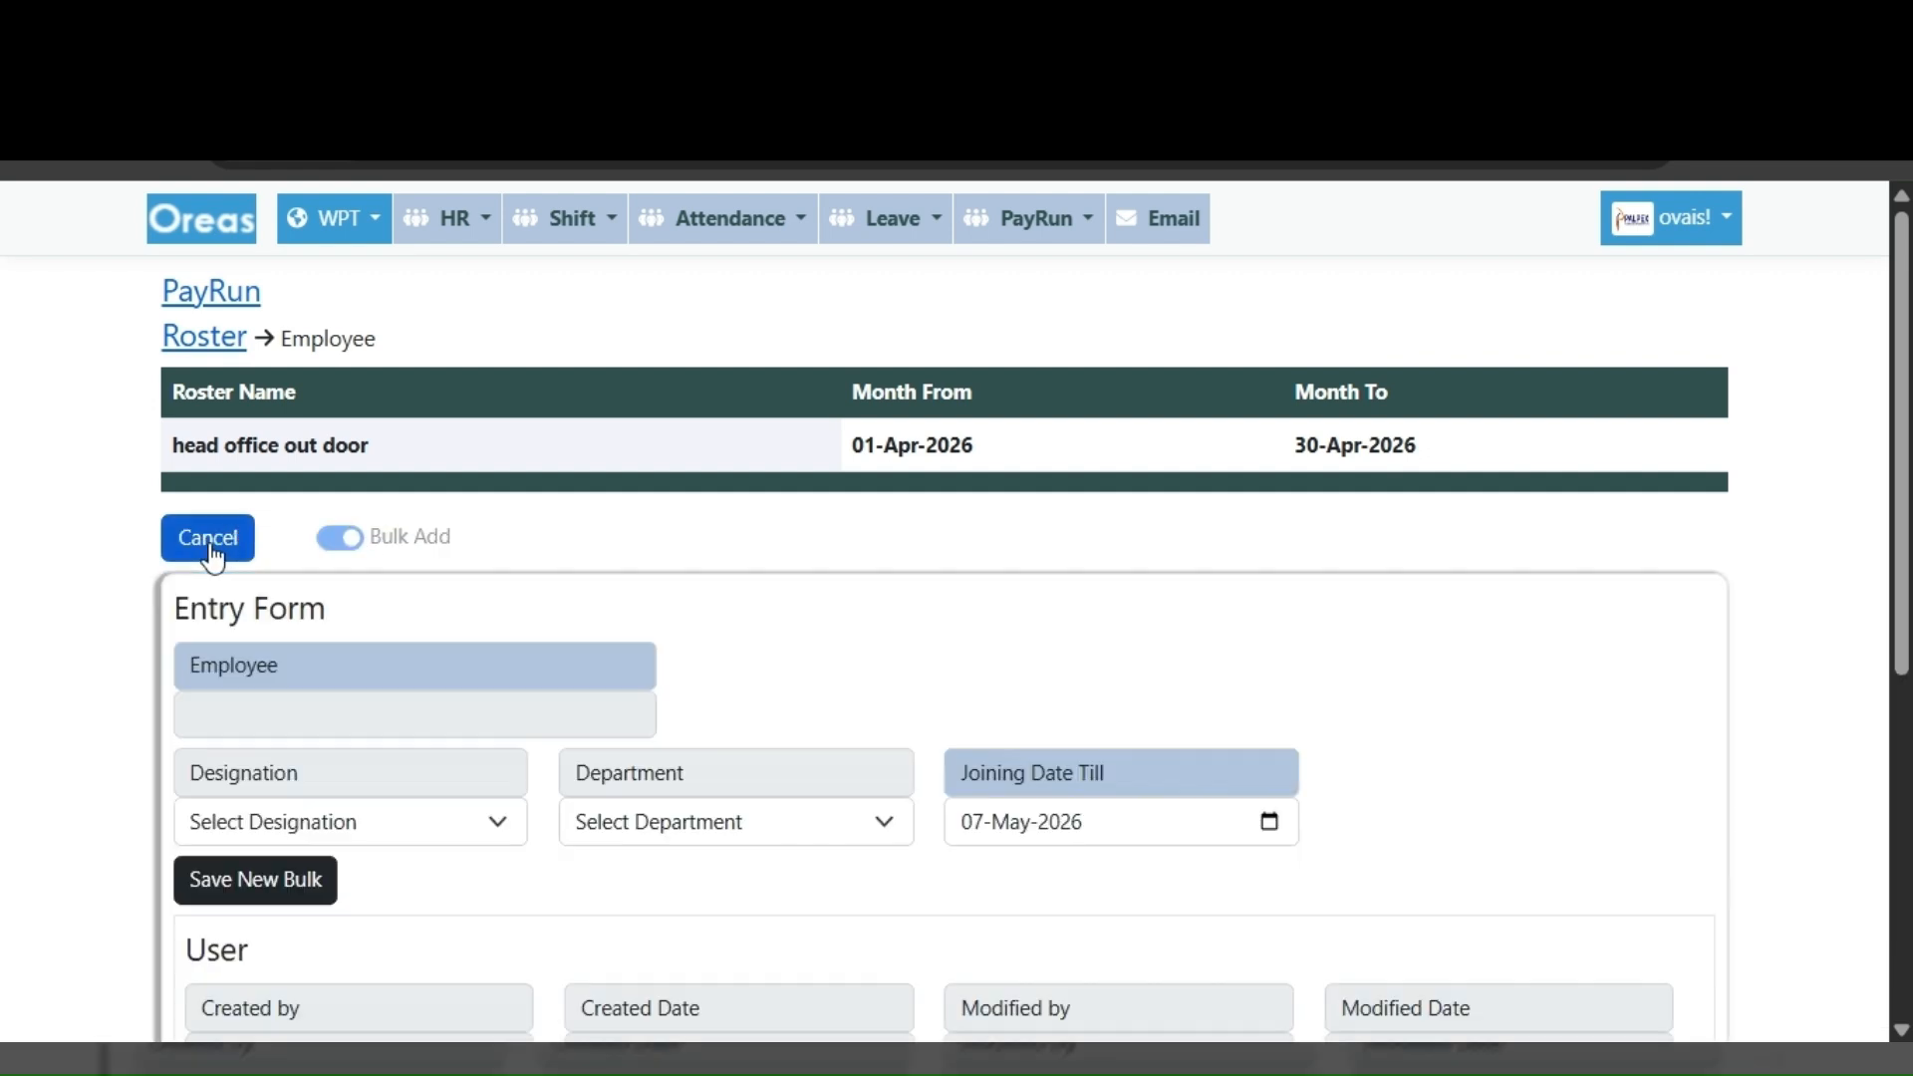
{"action": "scroll", "coordinate": [175, 666], "scroll_direction": "down", "scroll_amount": 2}
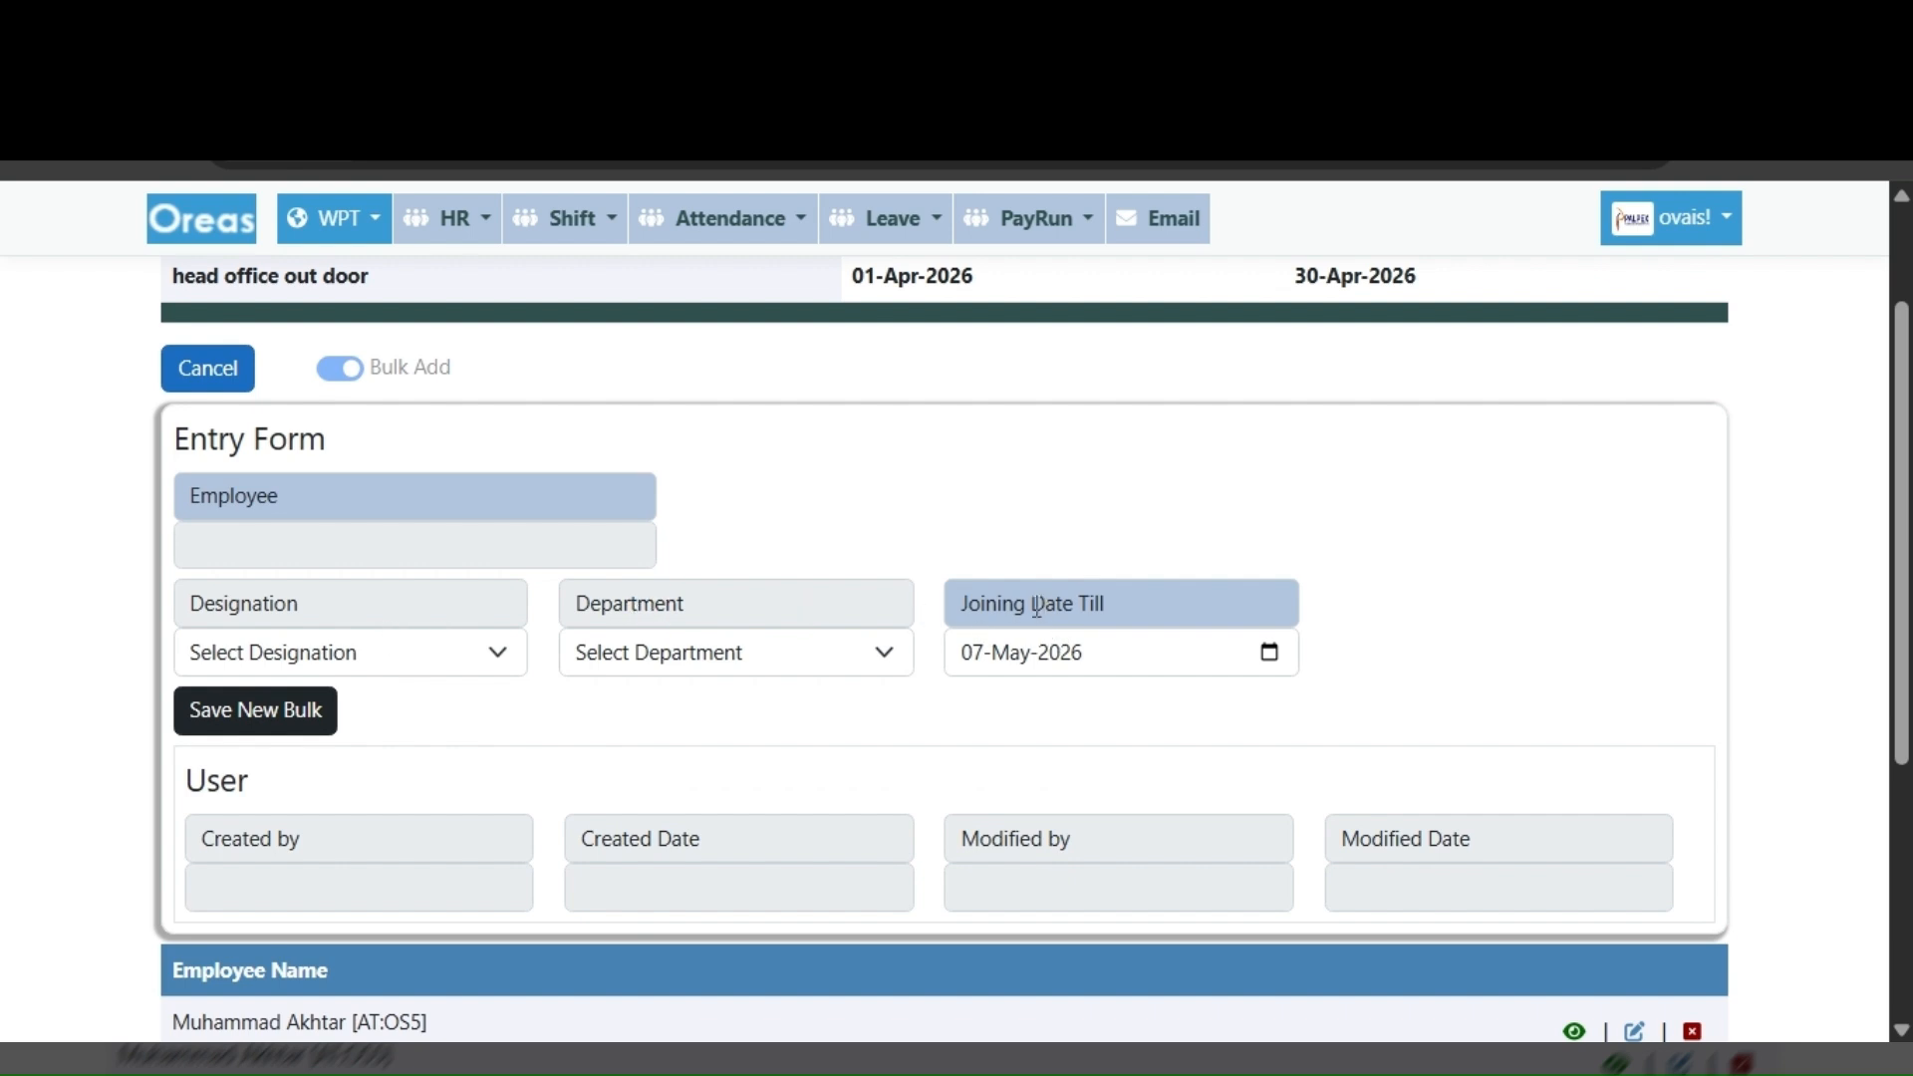
{"action": "left_click", "coordinate": [376, 658]}
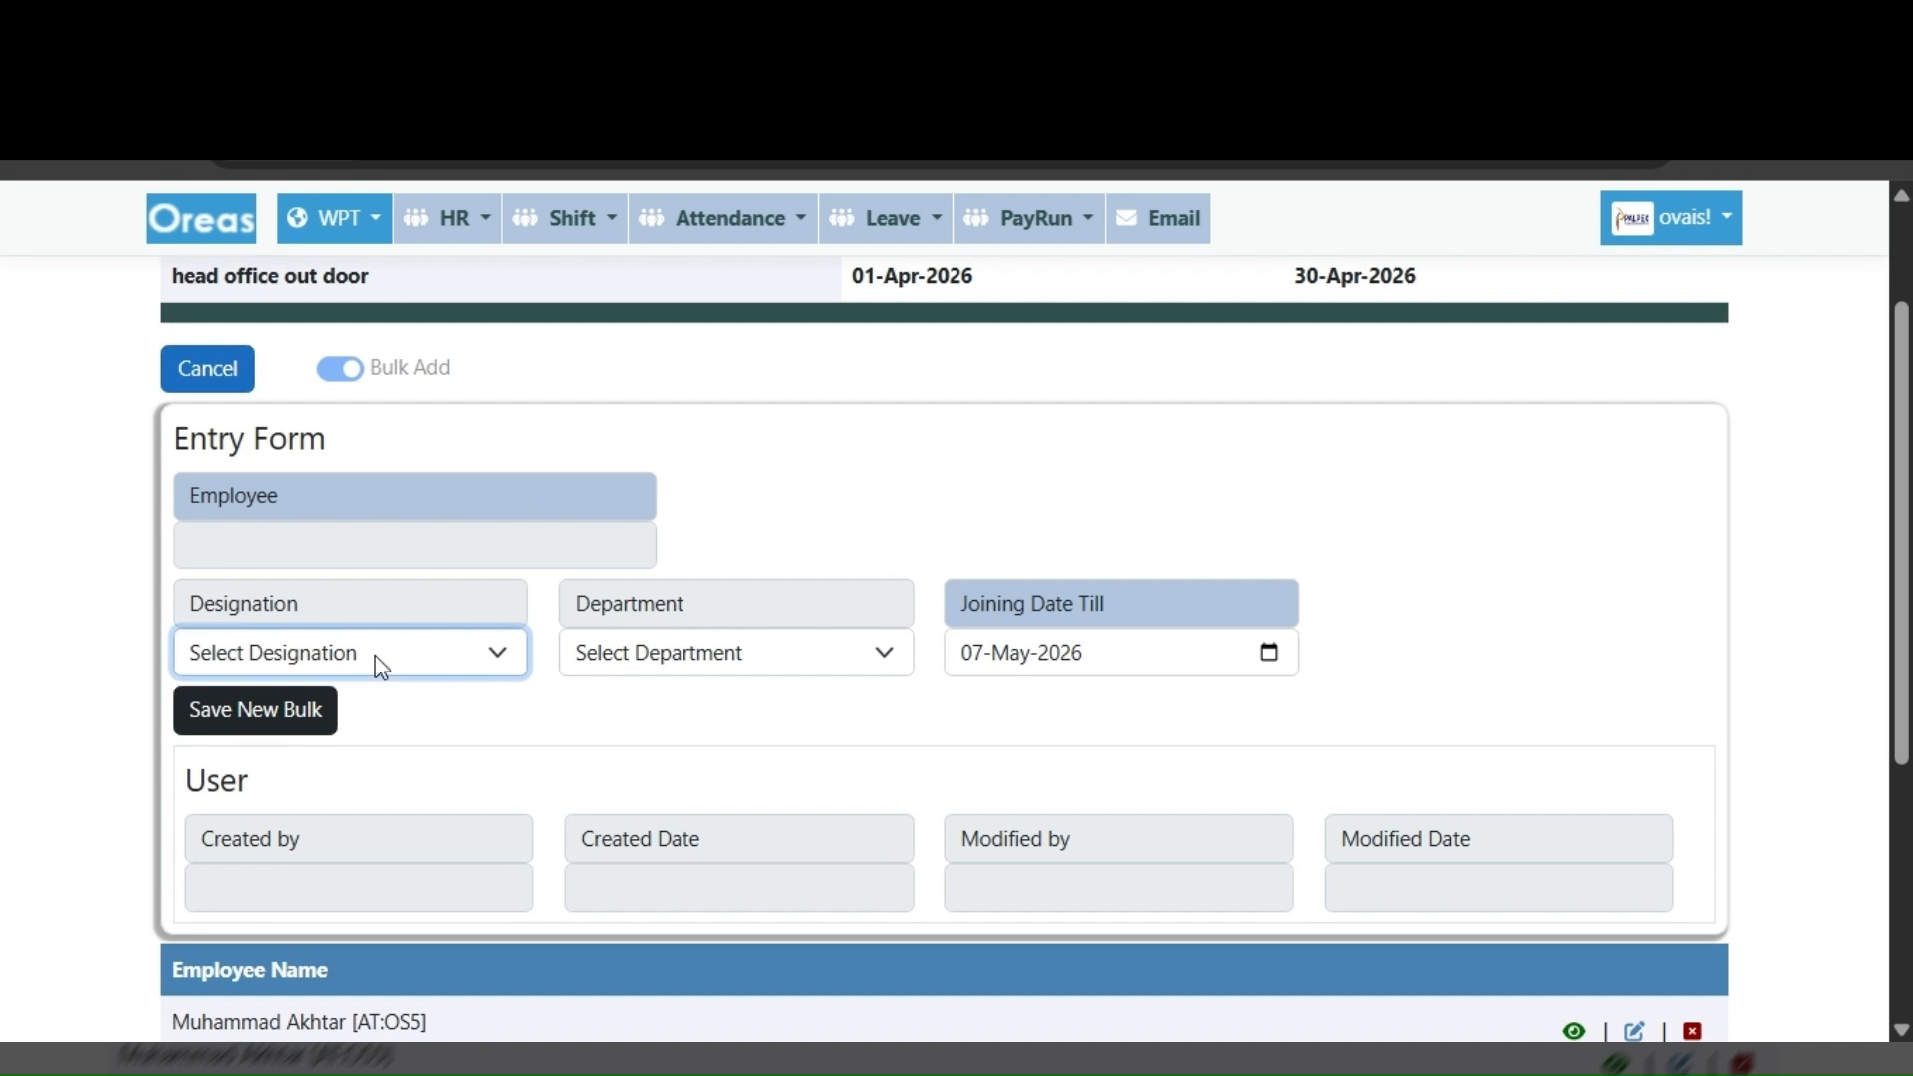
{"action": "left_click", "coordinate": [333, 159]}
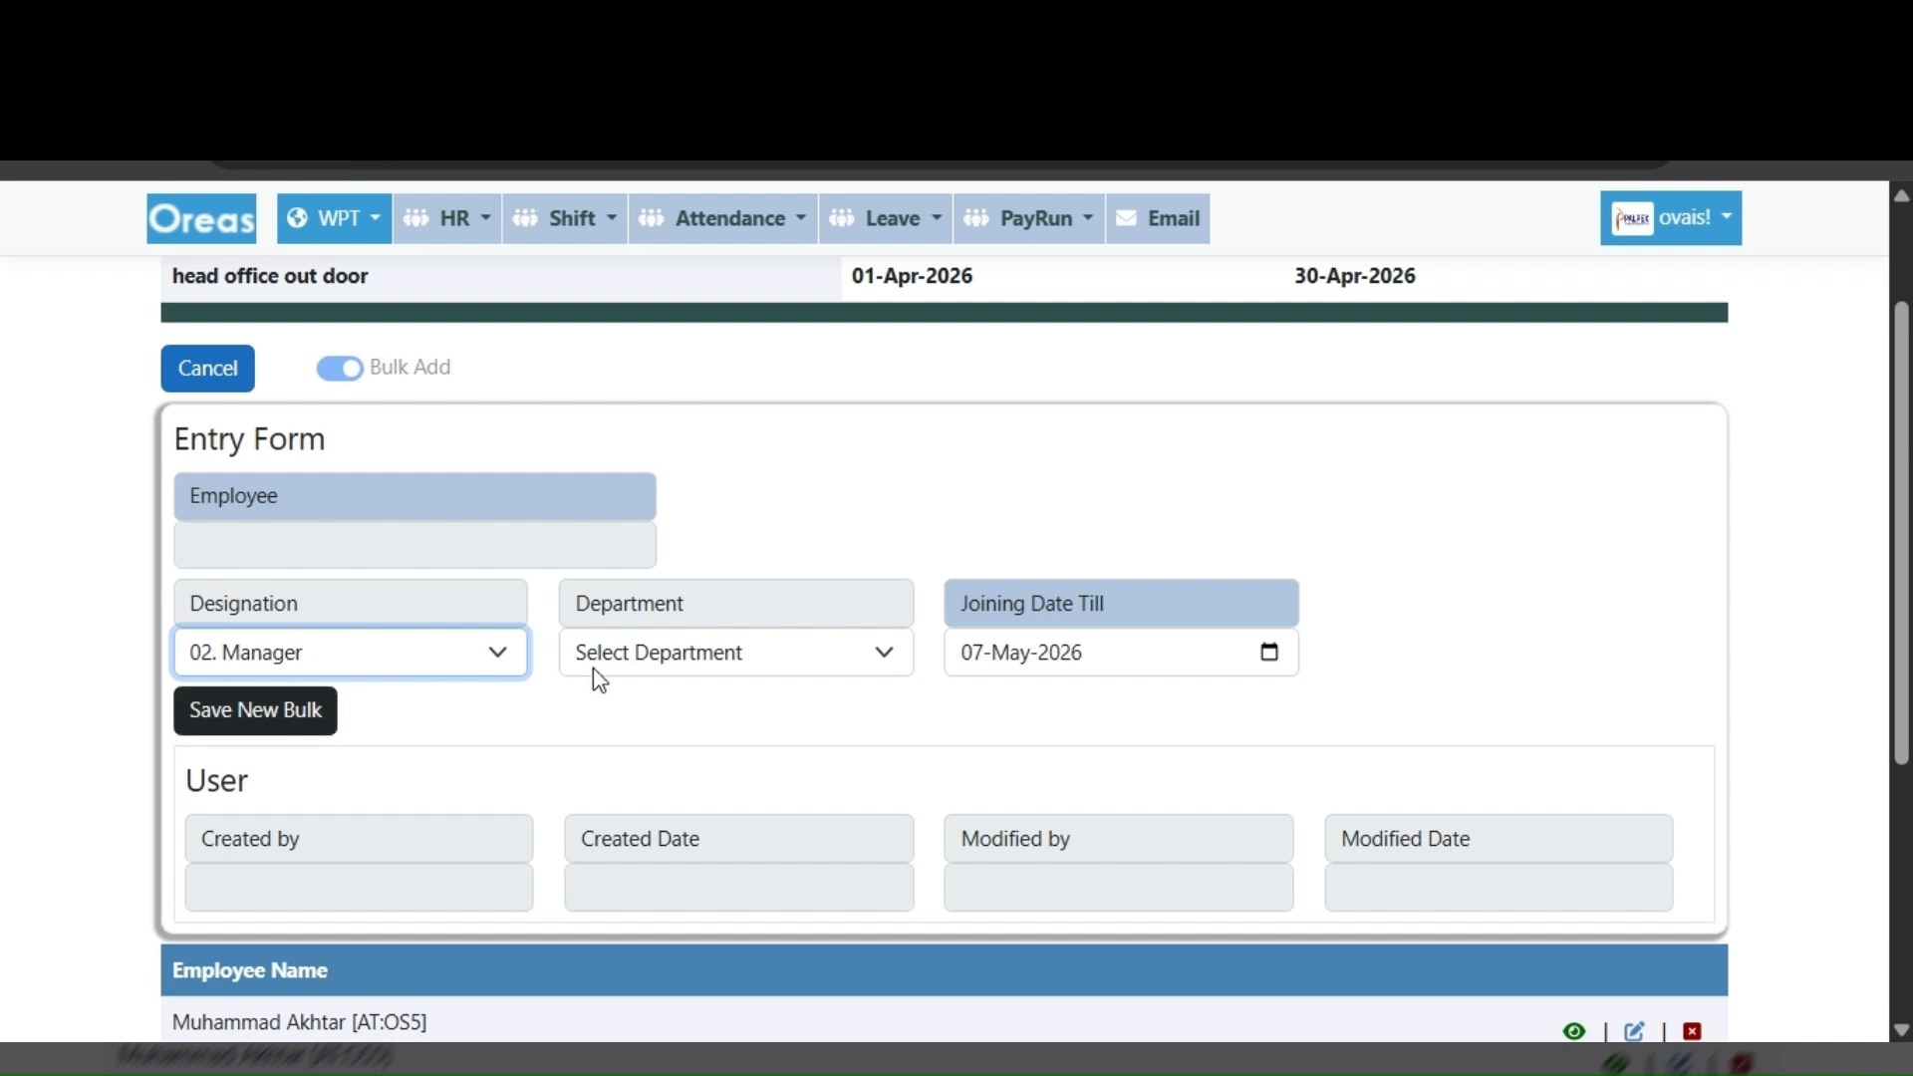
- Set the bulk entry's department to Accounts and clear its designation selection
{"action": "left_click", "coordinate": [686, 667]}
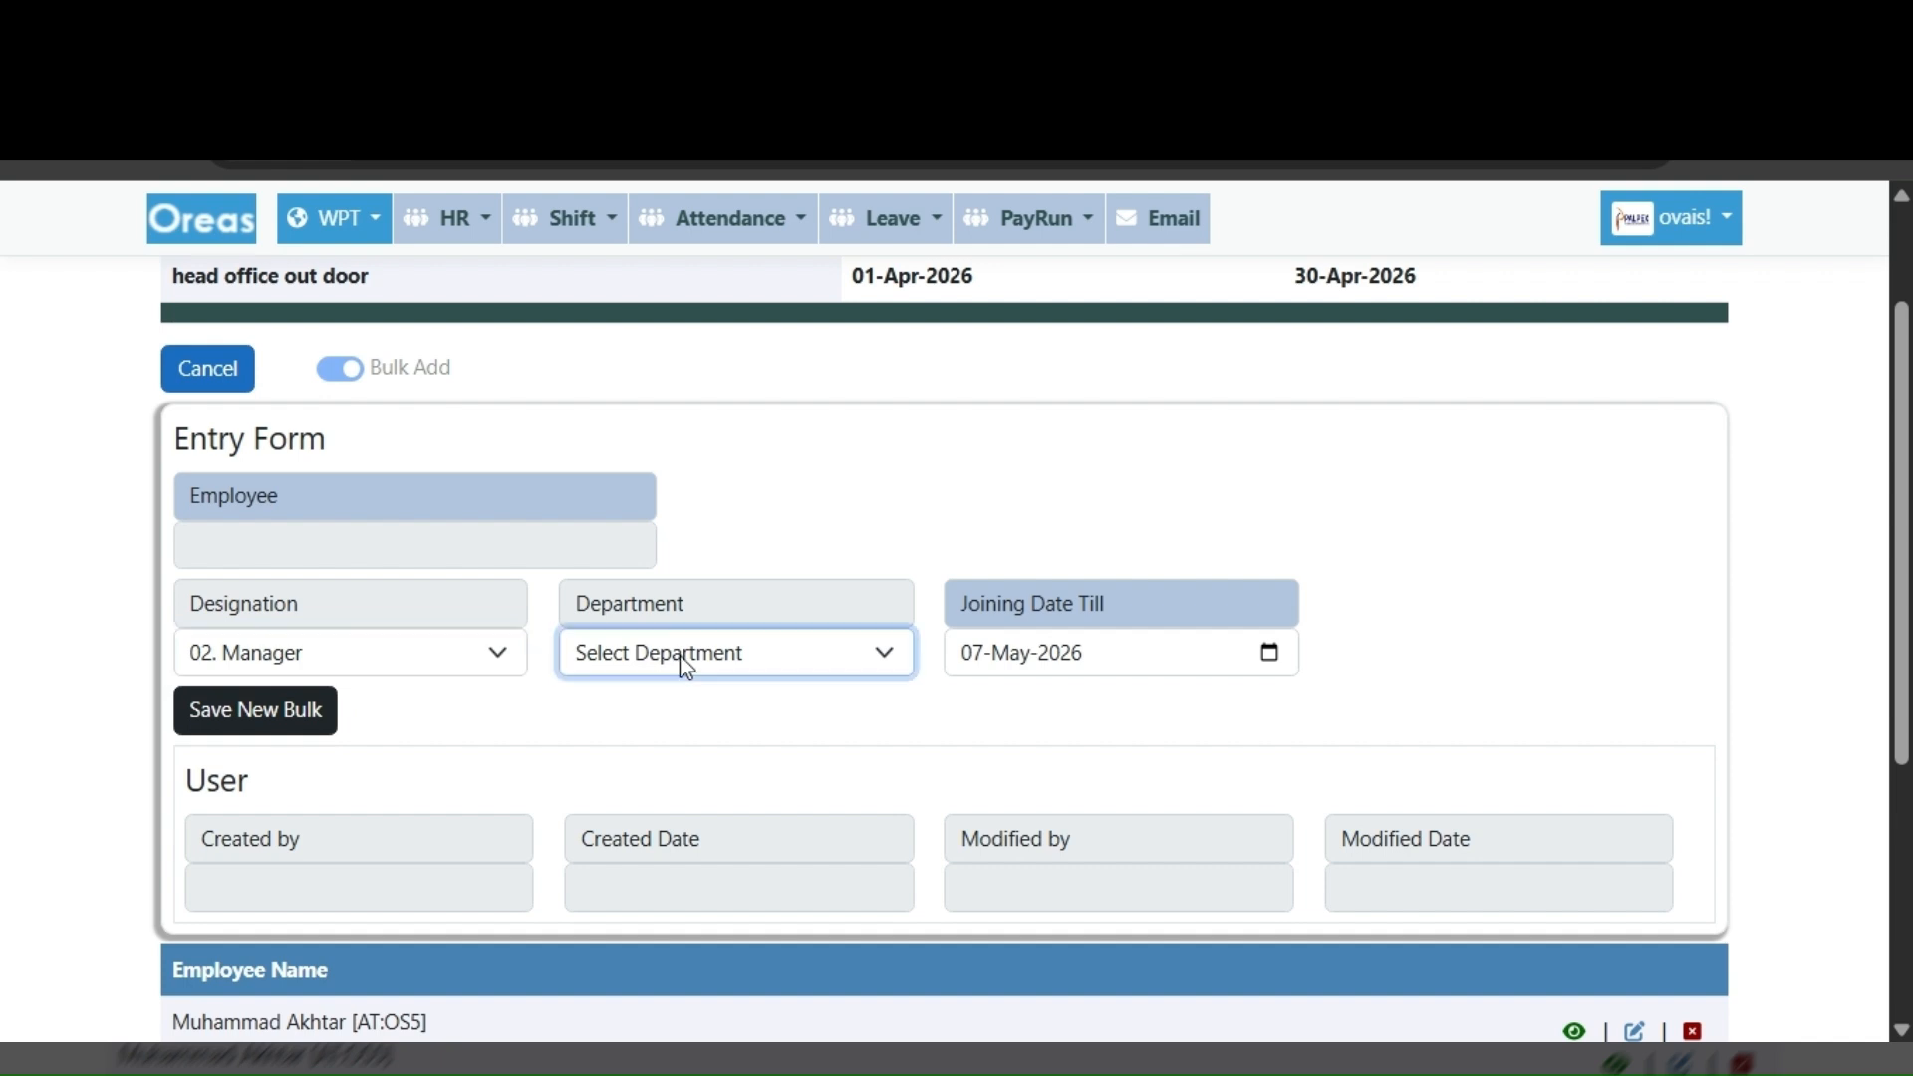
{"action": "left_click", "coordinate": [733, 478]}
{"action": "left_click", "coordinate": [403, 665]}
{"action": "left_click", "coordinate": [351, 652]}
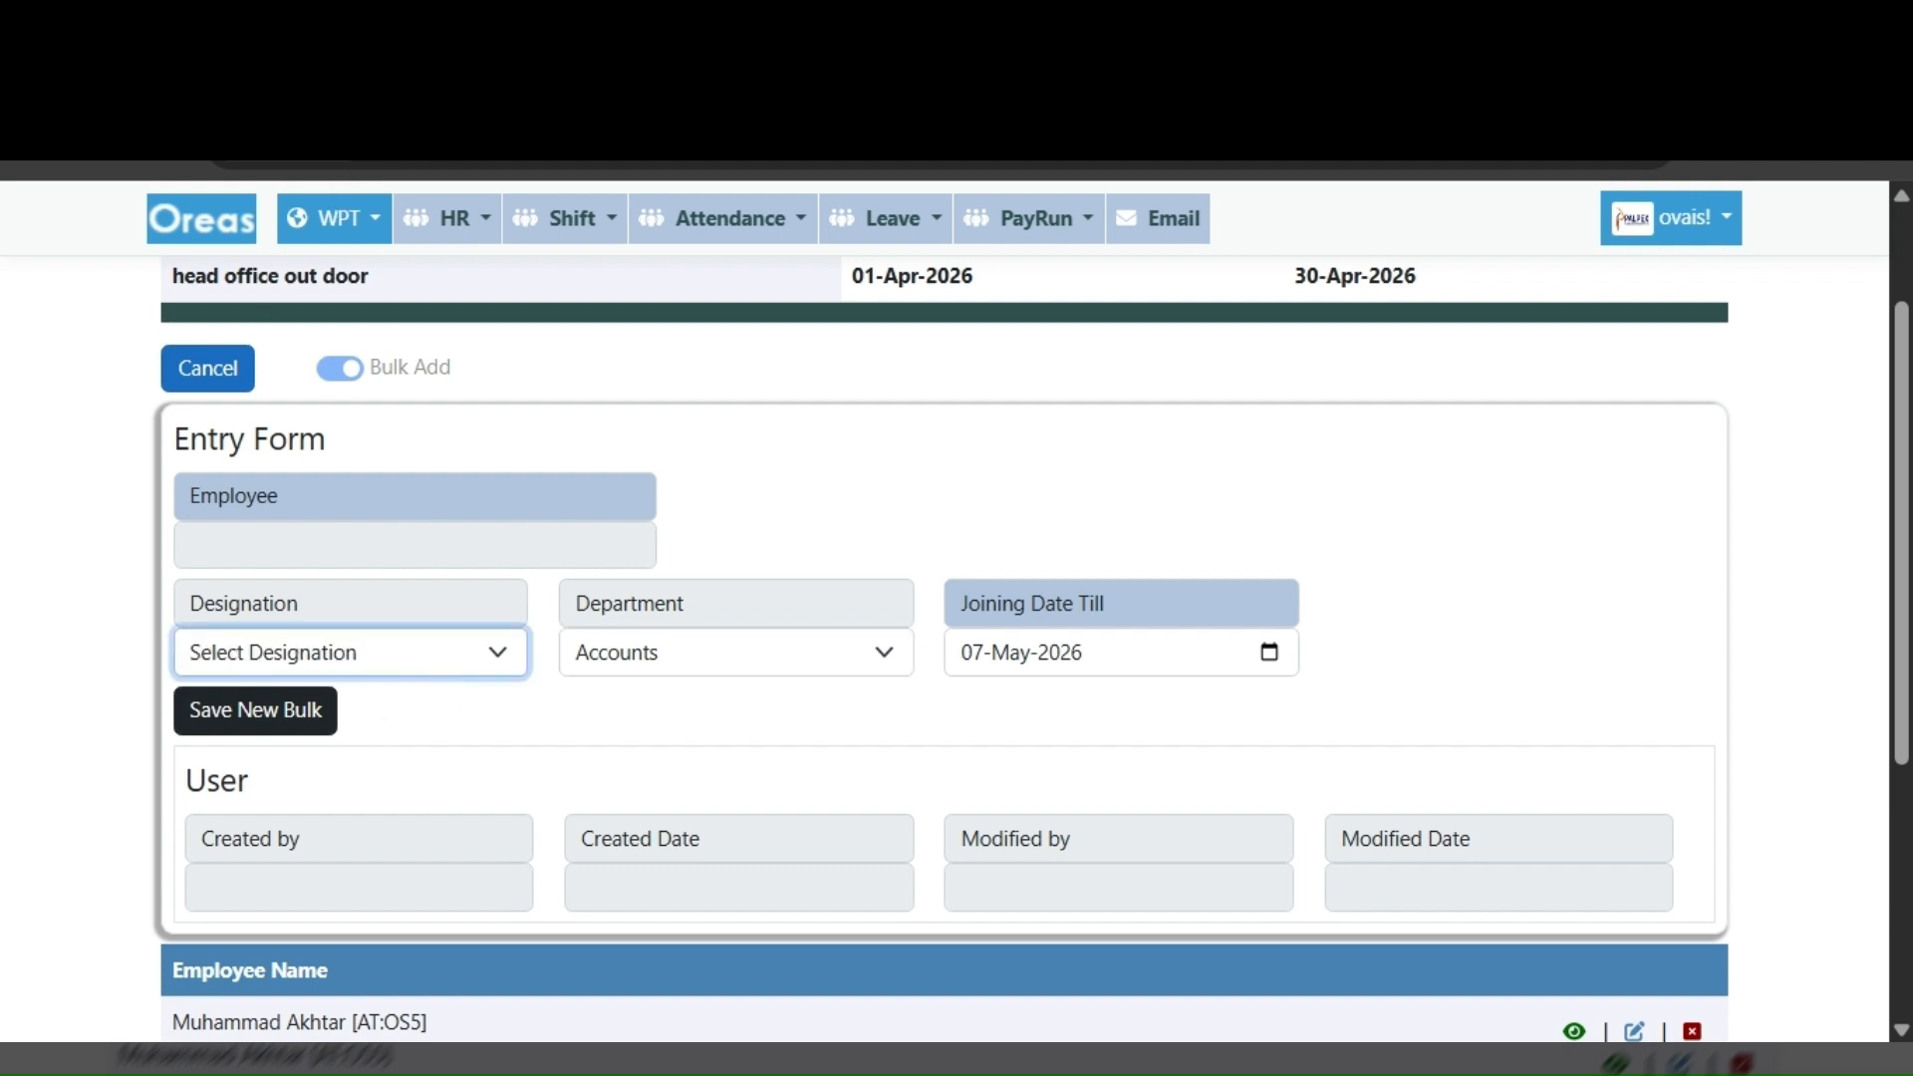
{"action": "left_click", "coordinate": [660, 721]}
{"action": "scroll", "coordinate": [637, 638], "scroll_direction": "down", "scroll_amount": 2}
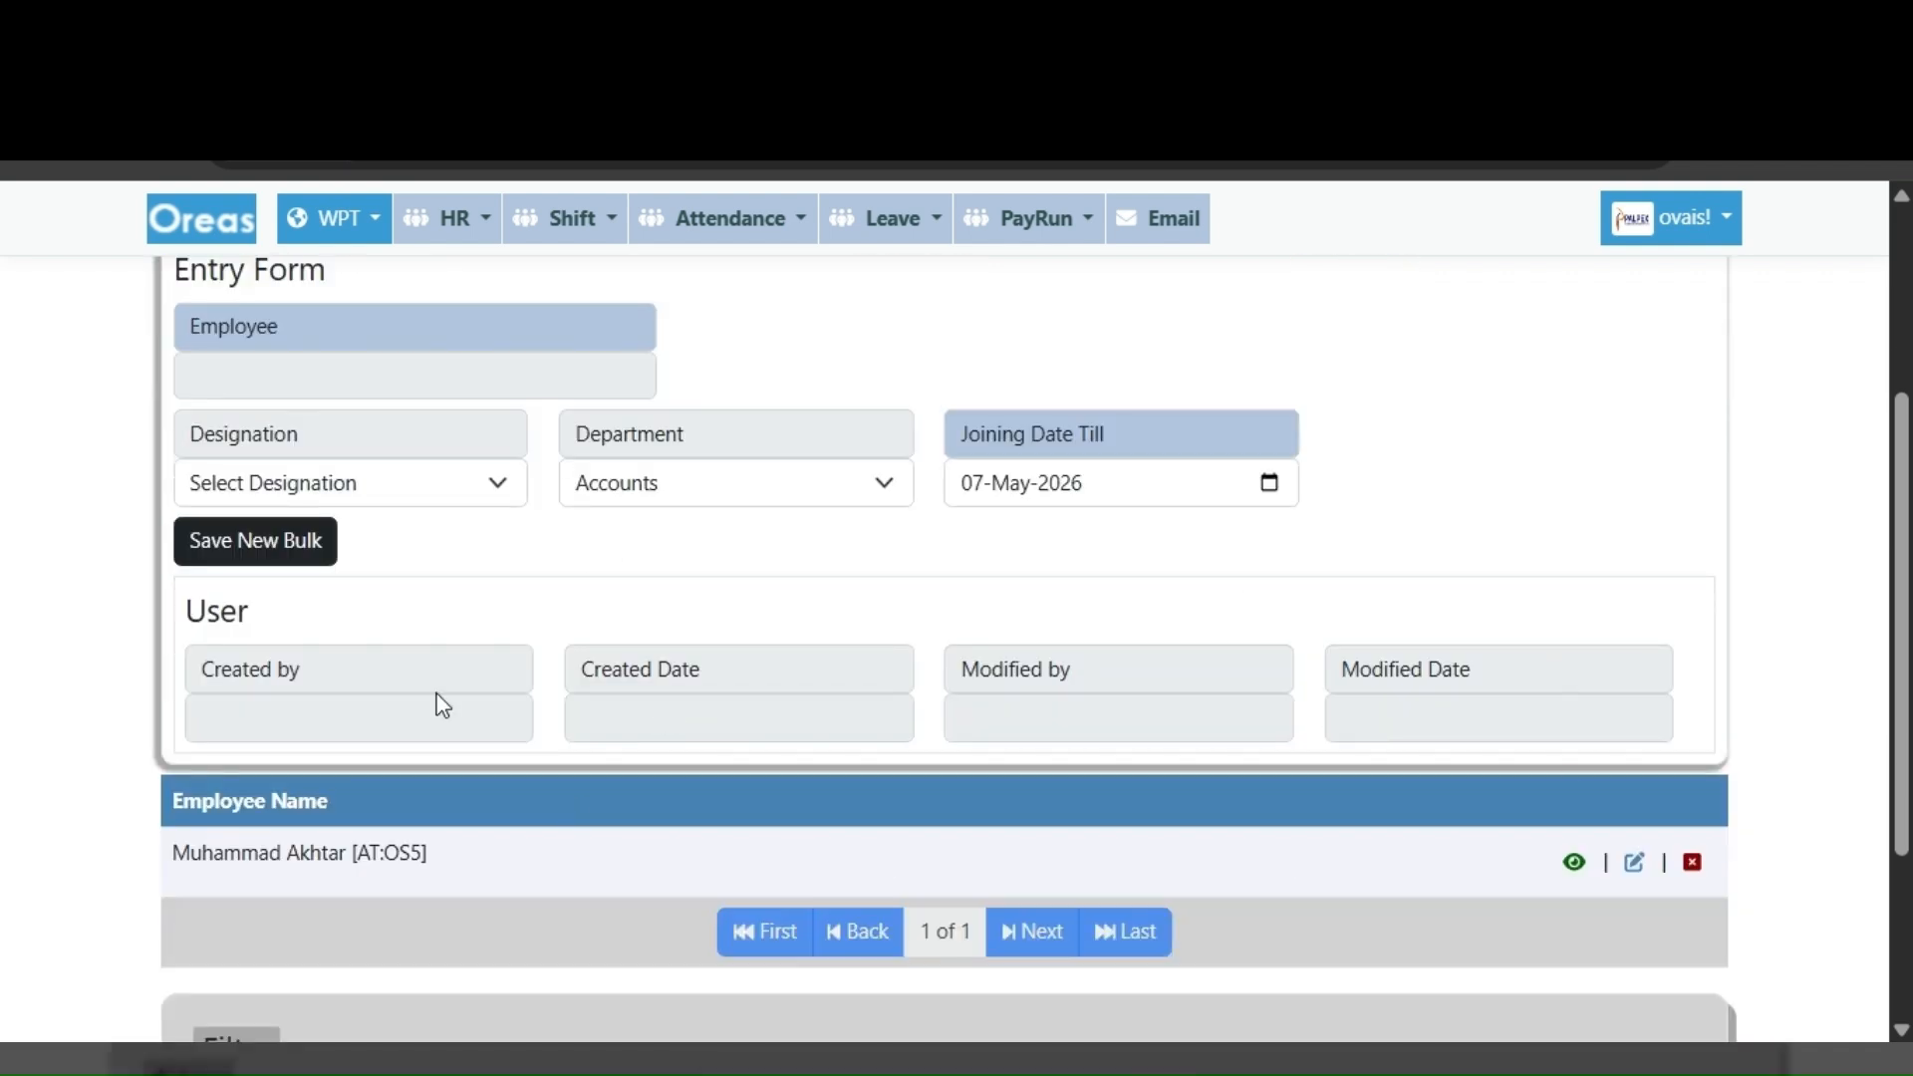
- Set the bulk entry's designation to 02. Manager and clear its department selection
{"action": "left_click", "coordinate": [454, 500]}
{"action": "left_click", "coordinate": [332, 578]}
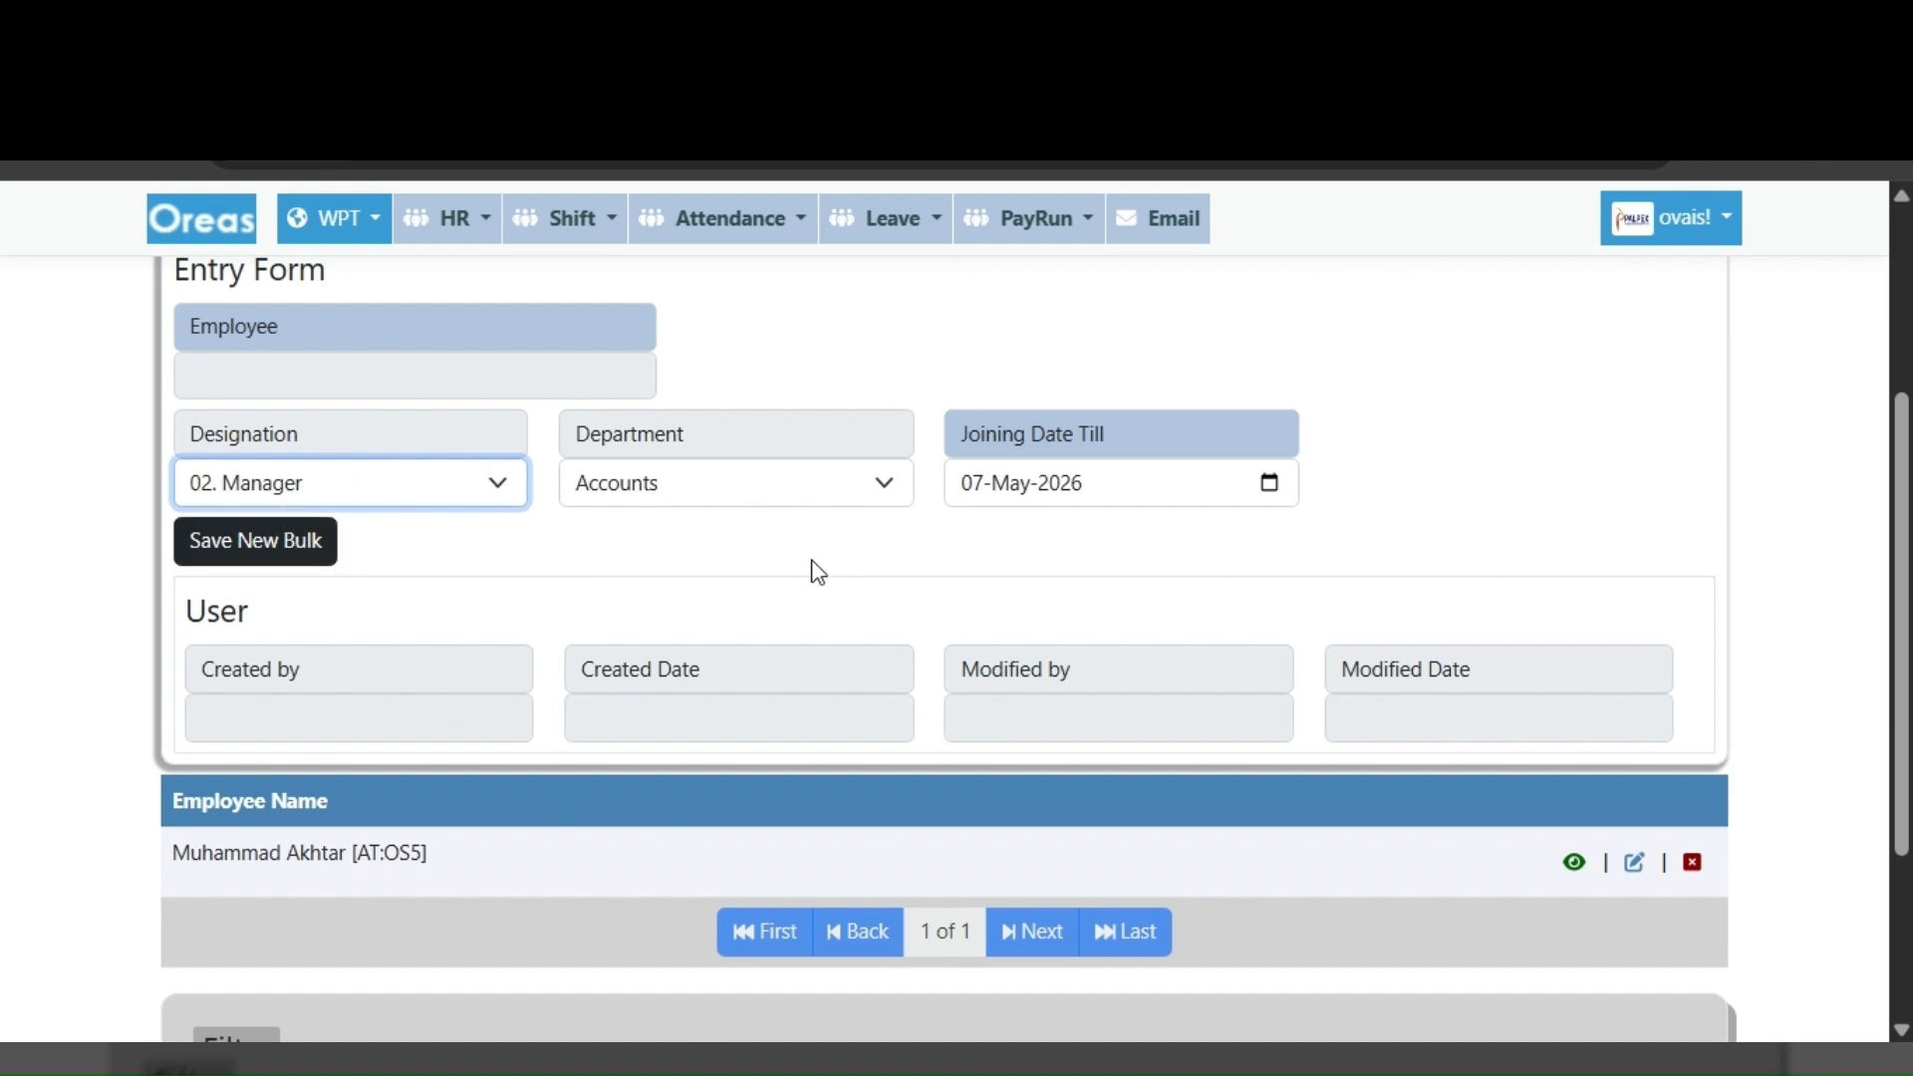
{"action": "left_click", "coordinate": [612, 496]}
{"action": "left_click", "coordinate": [619, 513]}
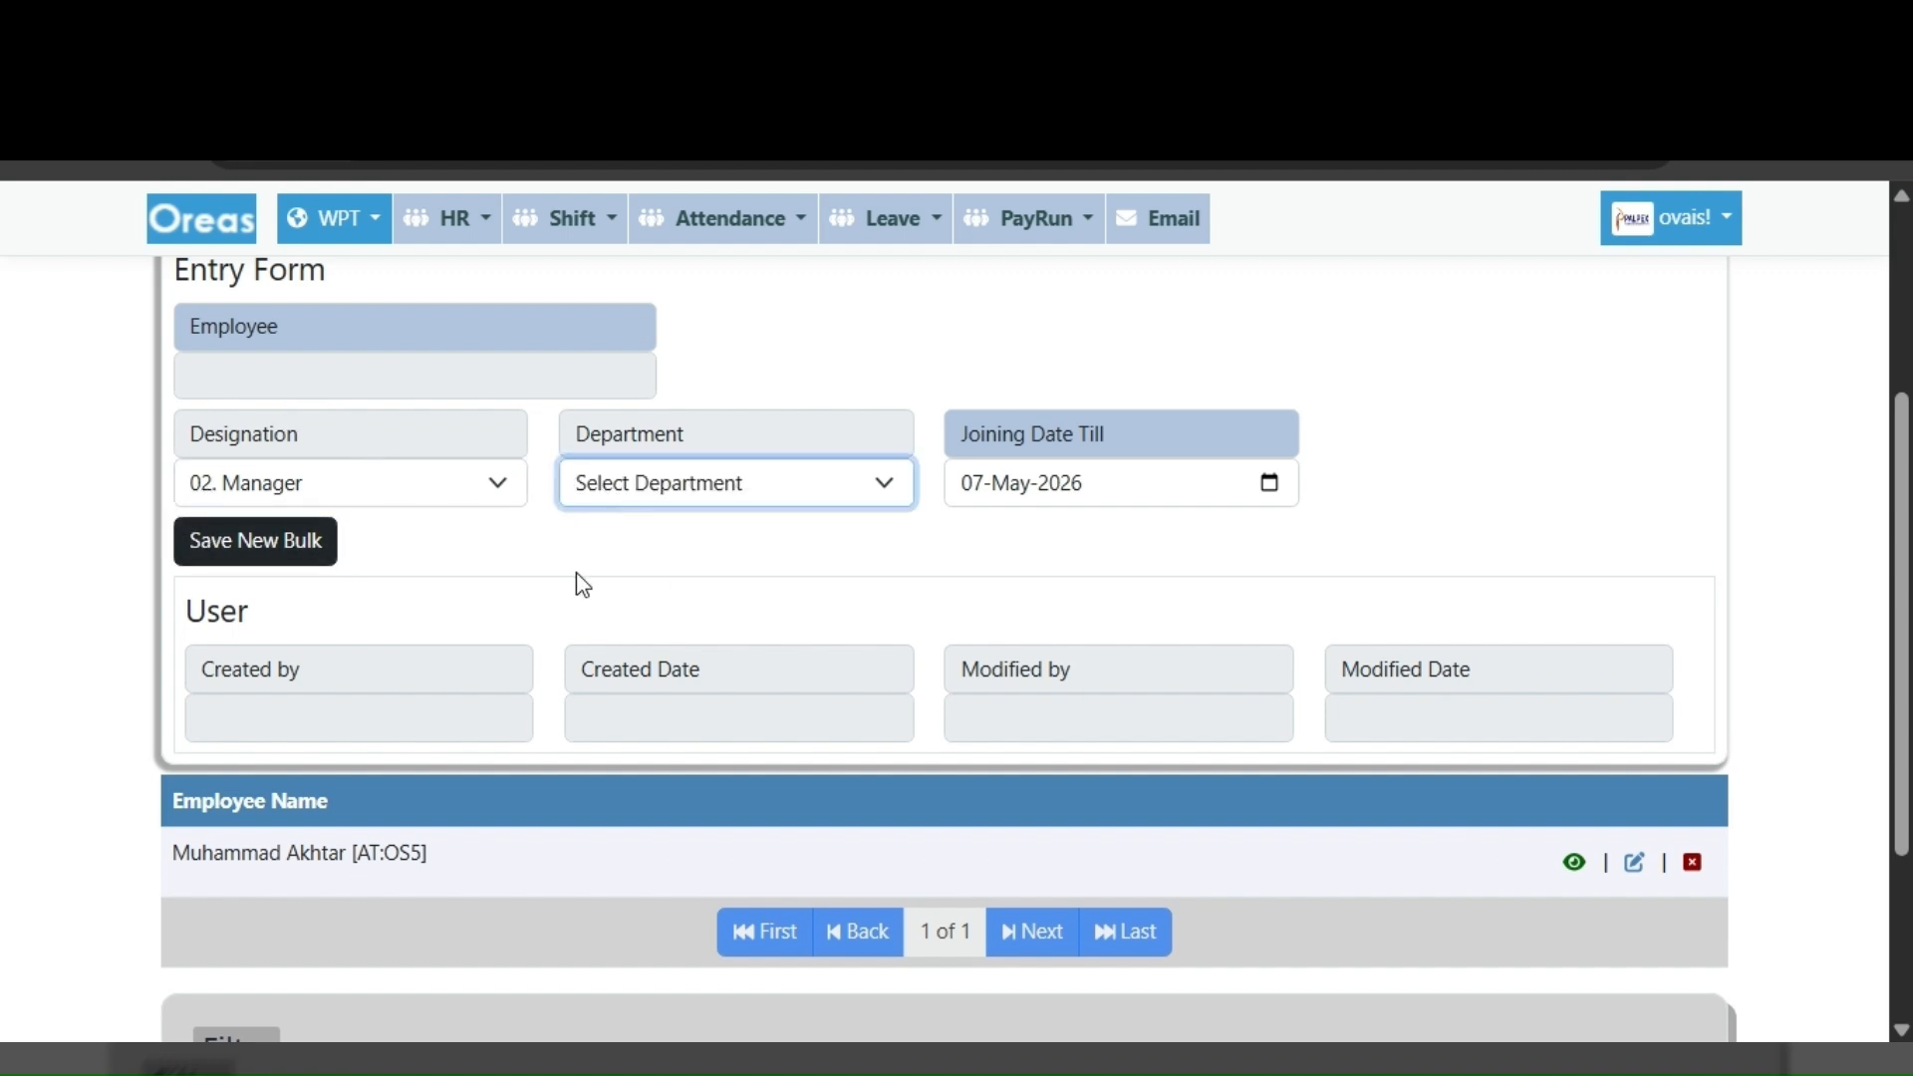
- Save the bulk entry to add the managers with joining dates till 07-May-2026 to the roster
{"action": "left_click", "coordinate": [466, 498]}
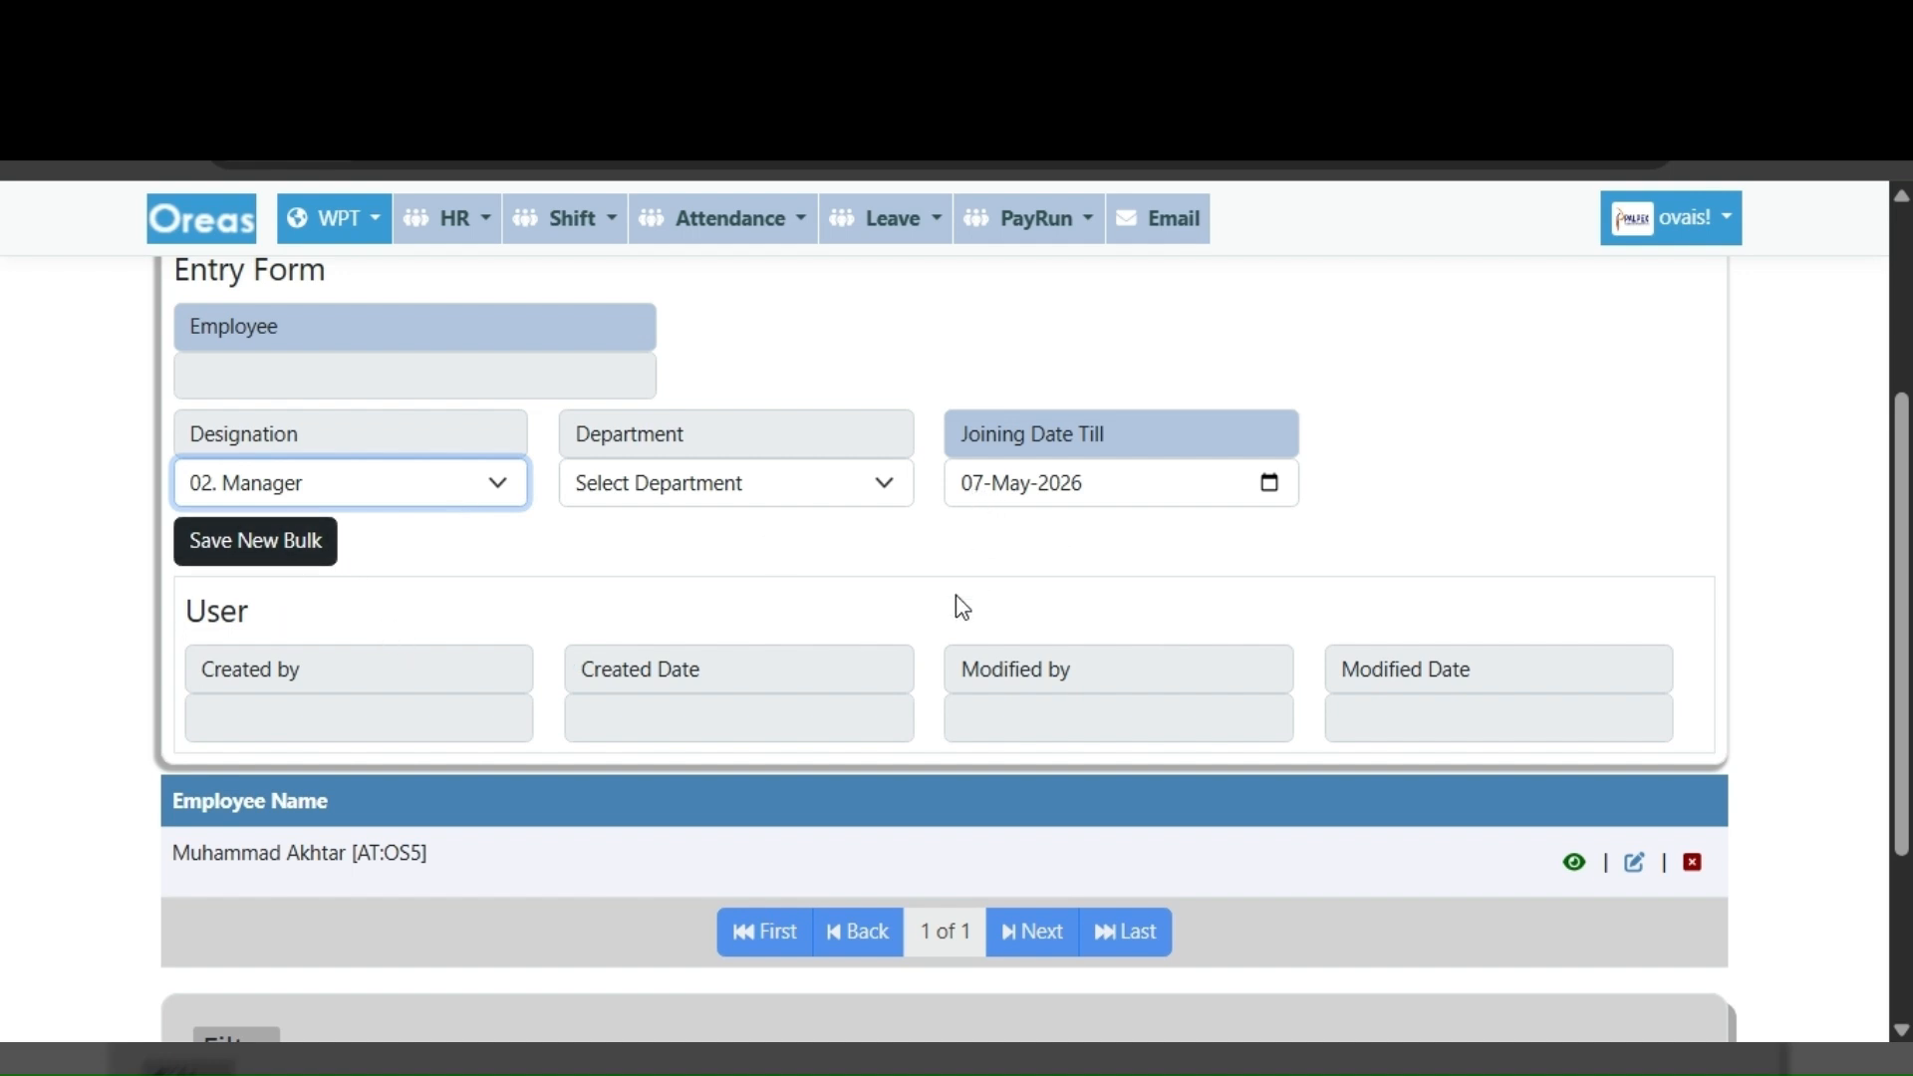
{"action": "scroll", "coordinate": [953, 594], "scroll_direction": "up", "scroll_amount": 2}
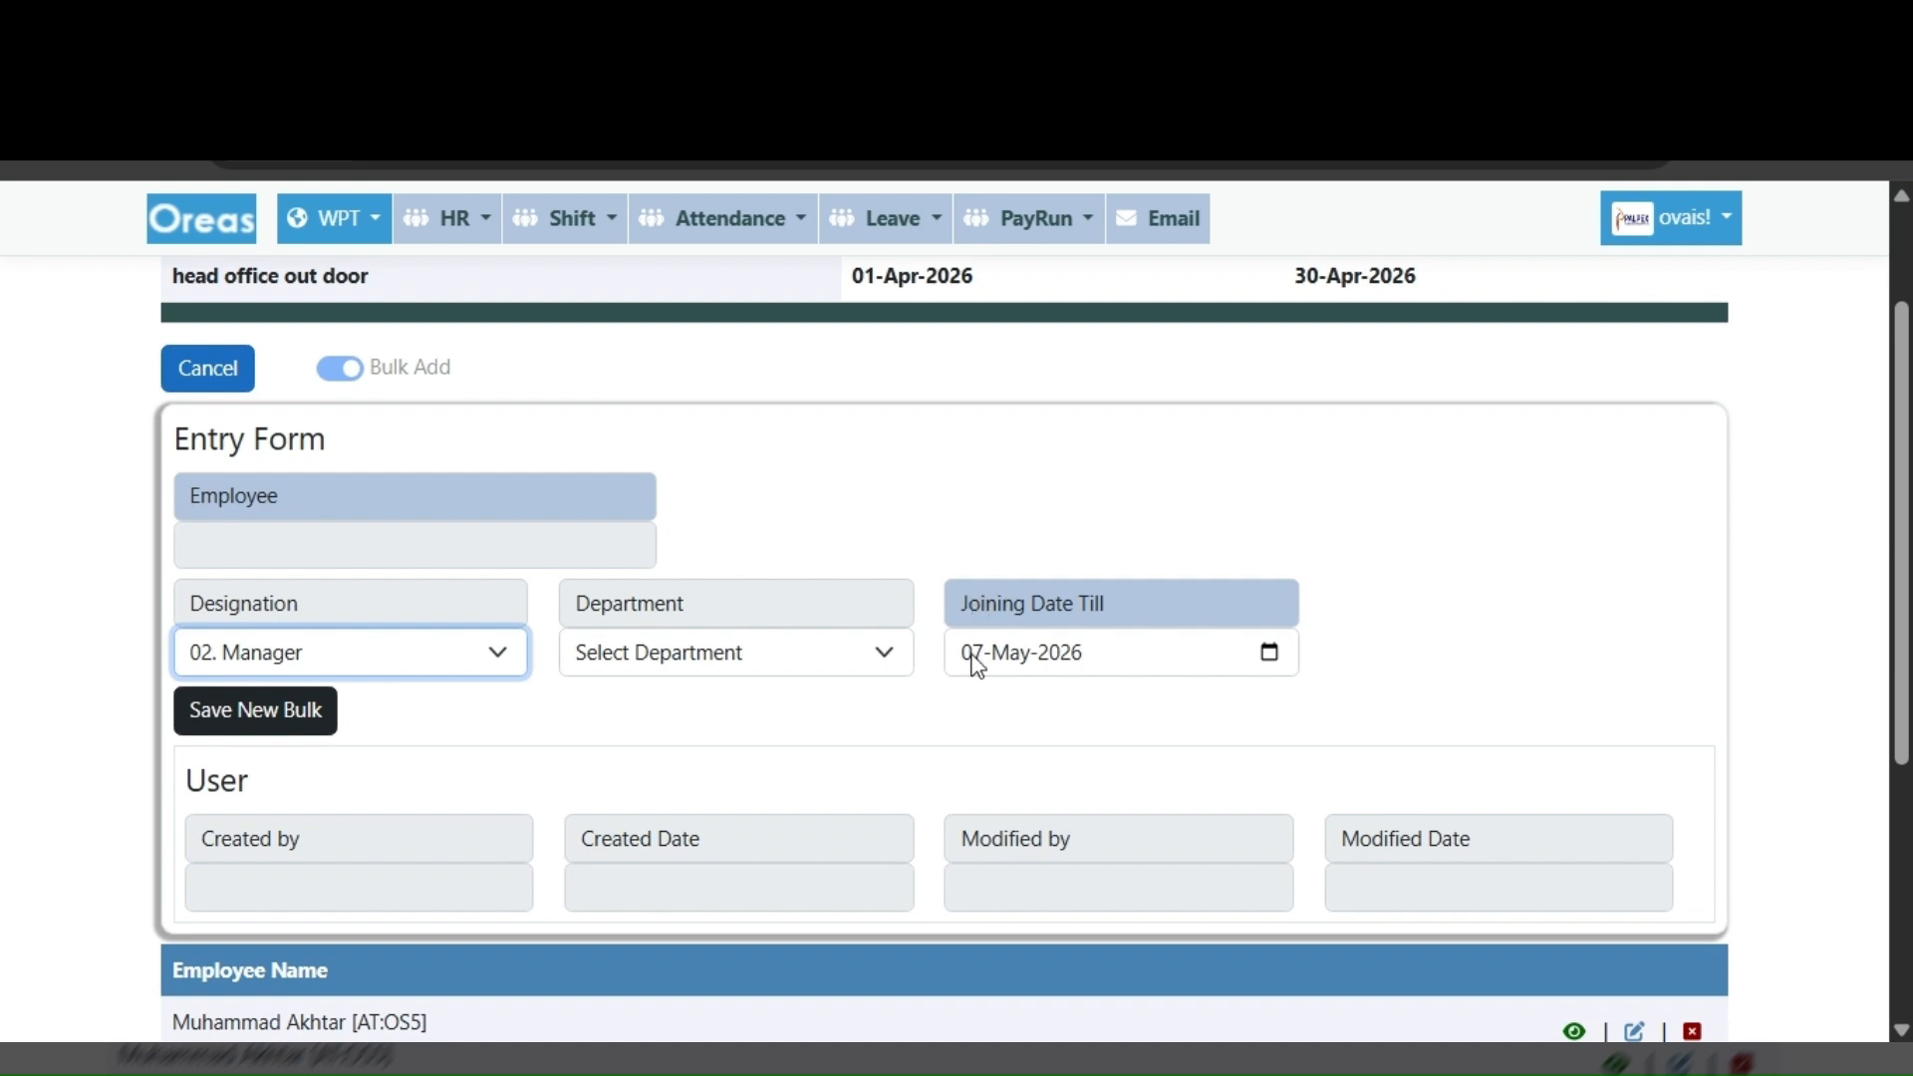
{"action": "left_click", "coordinate": [313, 722]}
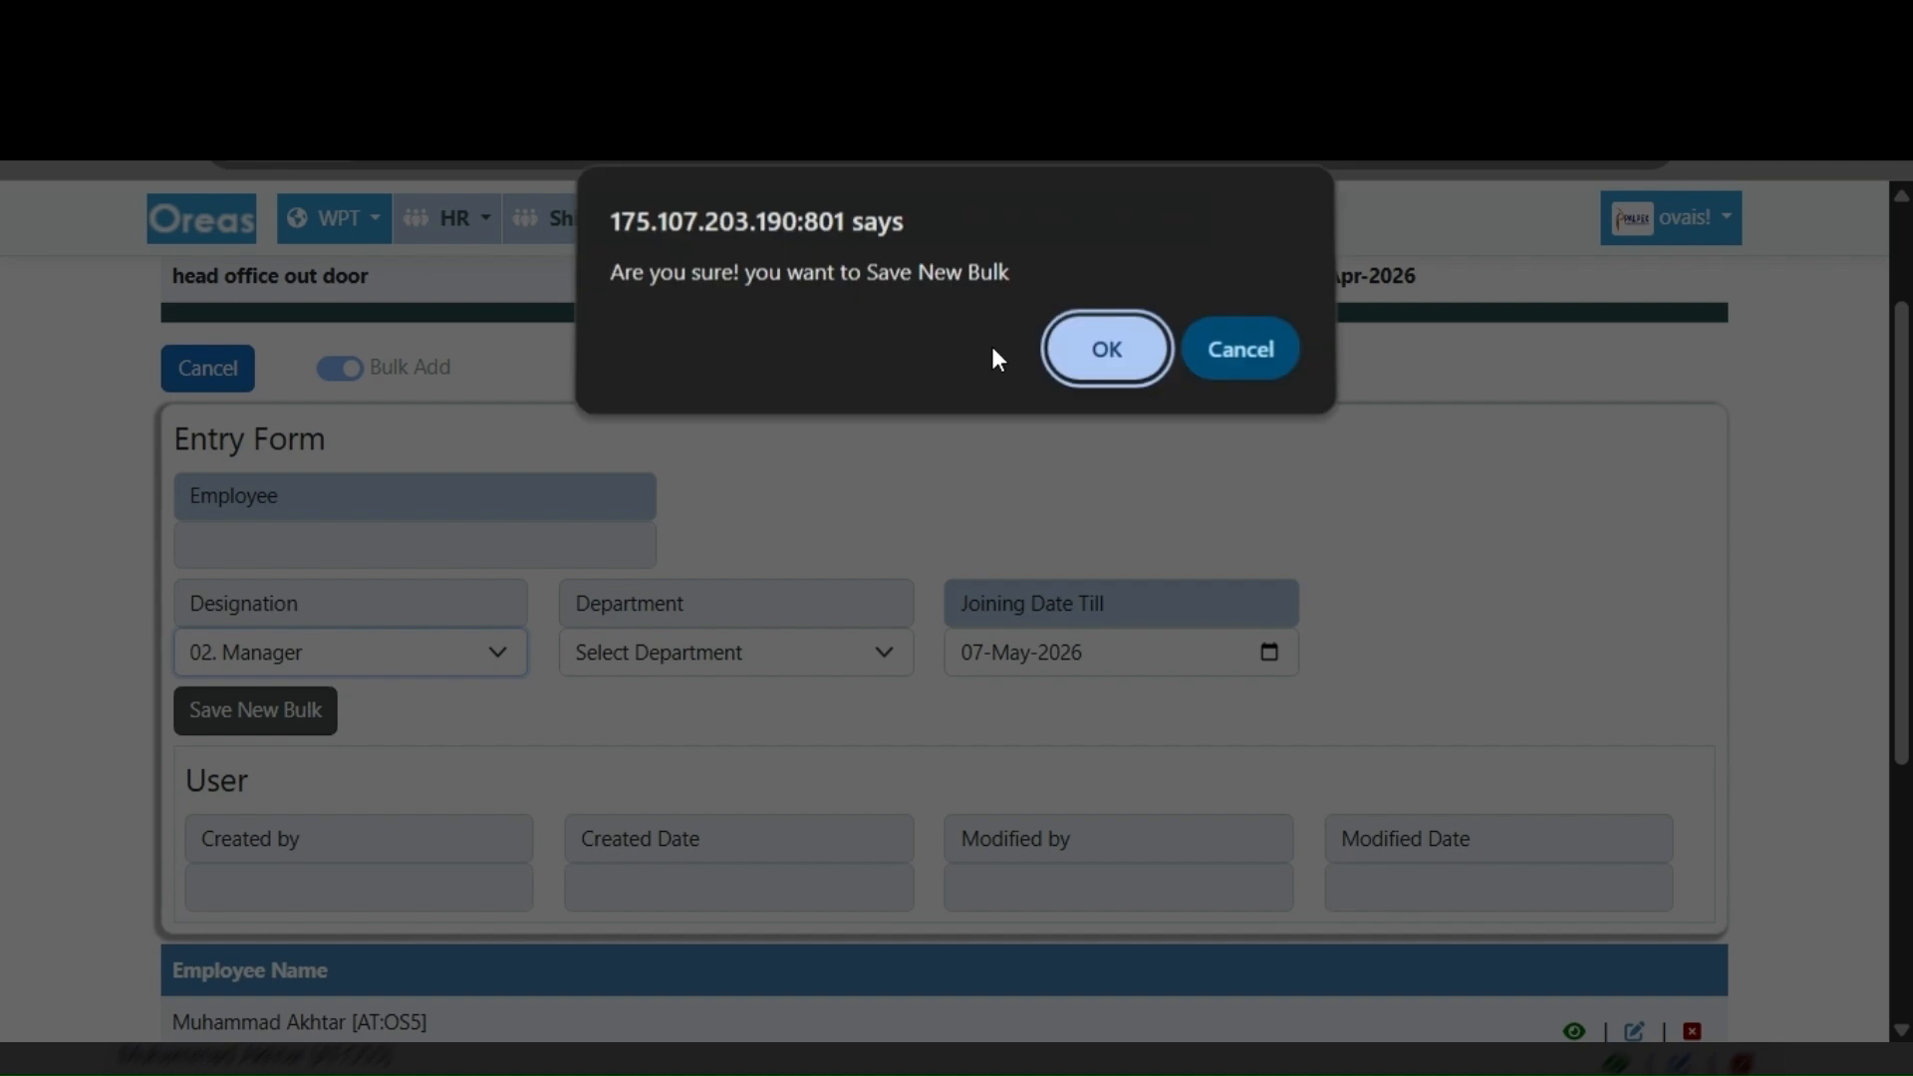
{"action": "left_click", "coordinate": [1108, 351]}
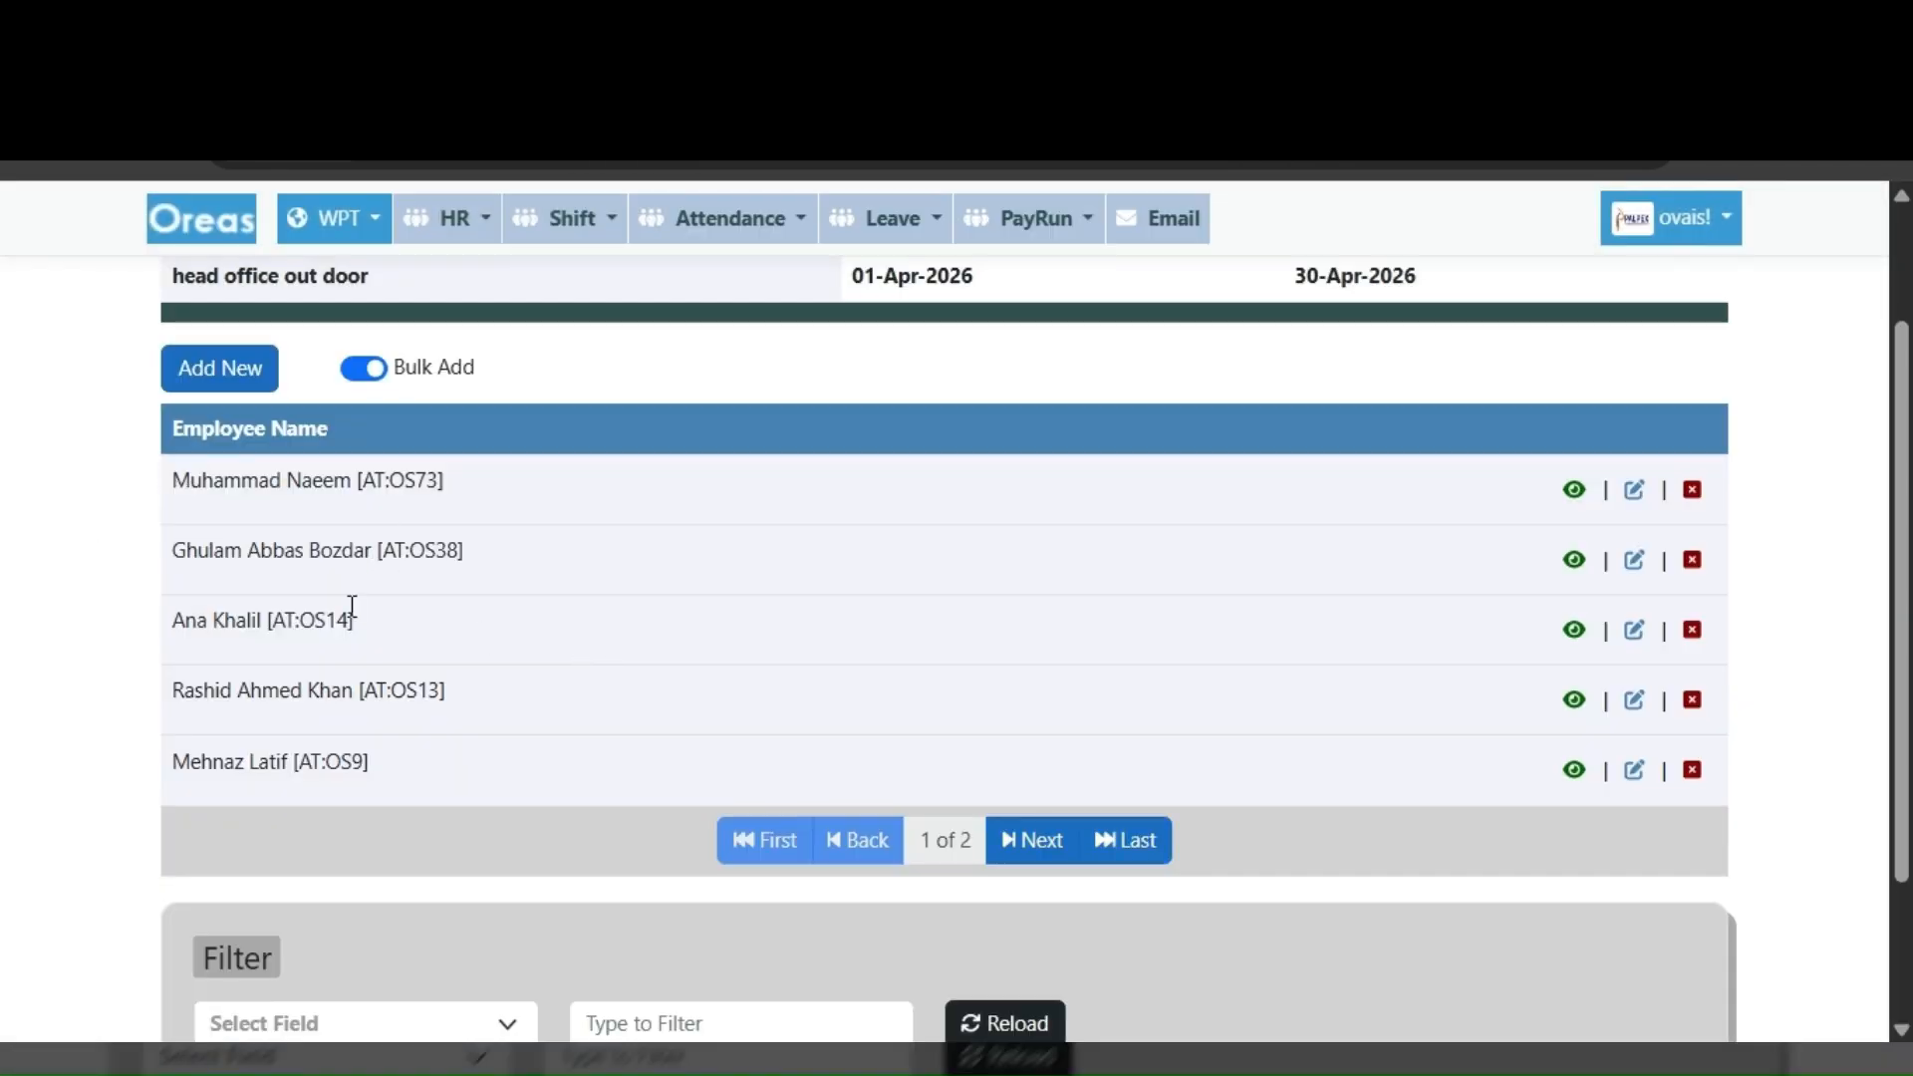
{"action": "scroll", "coordinate": [354, 613], "scroll_direction": "down", "scroll_amount": 2}
{"action": "scroll", "coordinate": [359, 621], "scroll_direction": "up", "scroll_amount": 4}
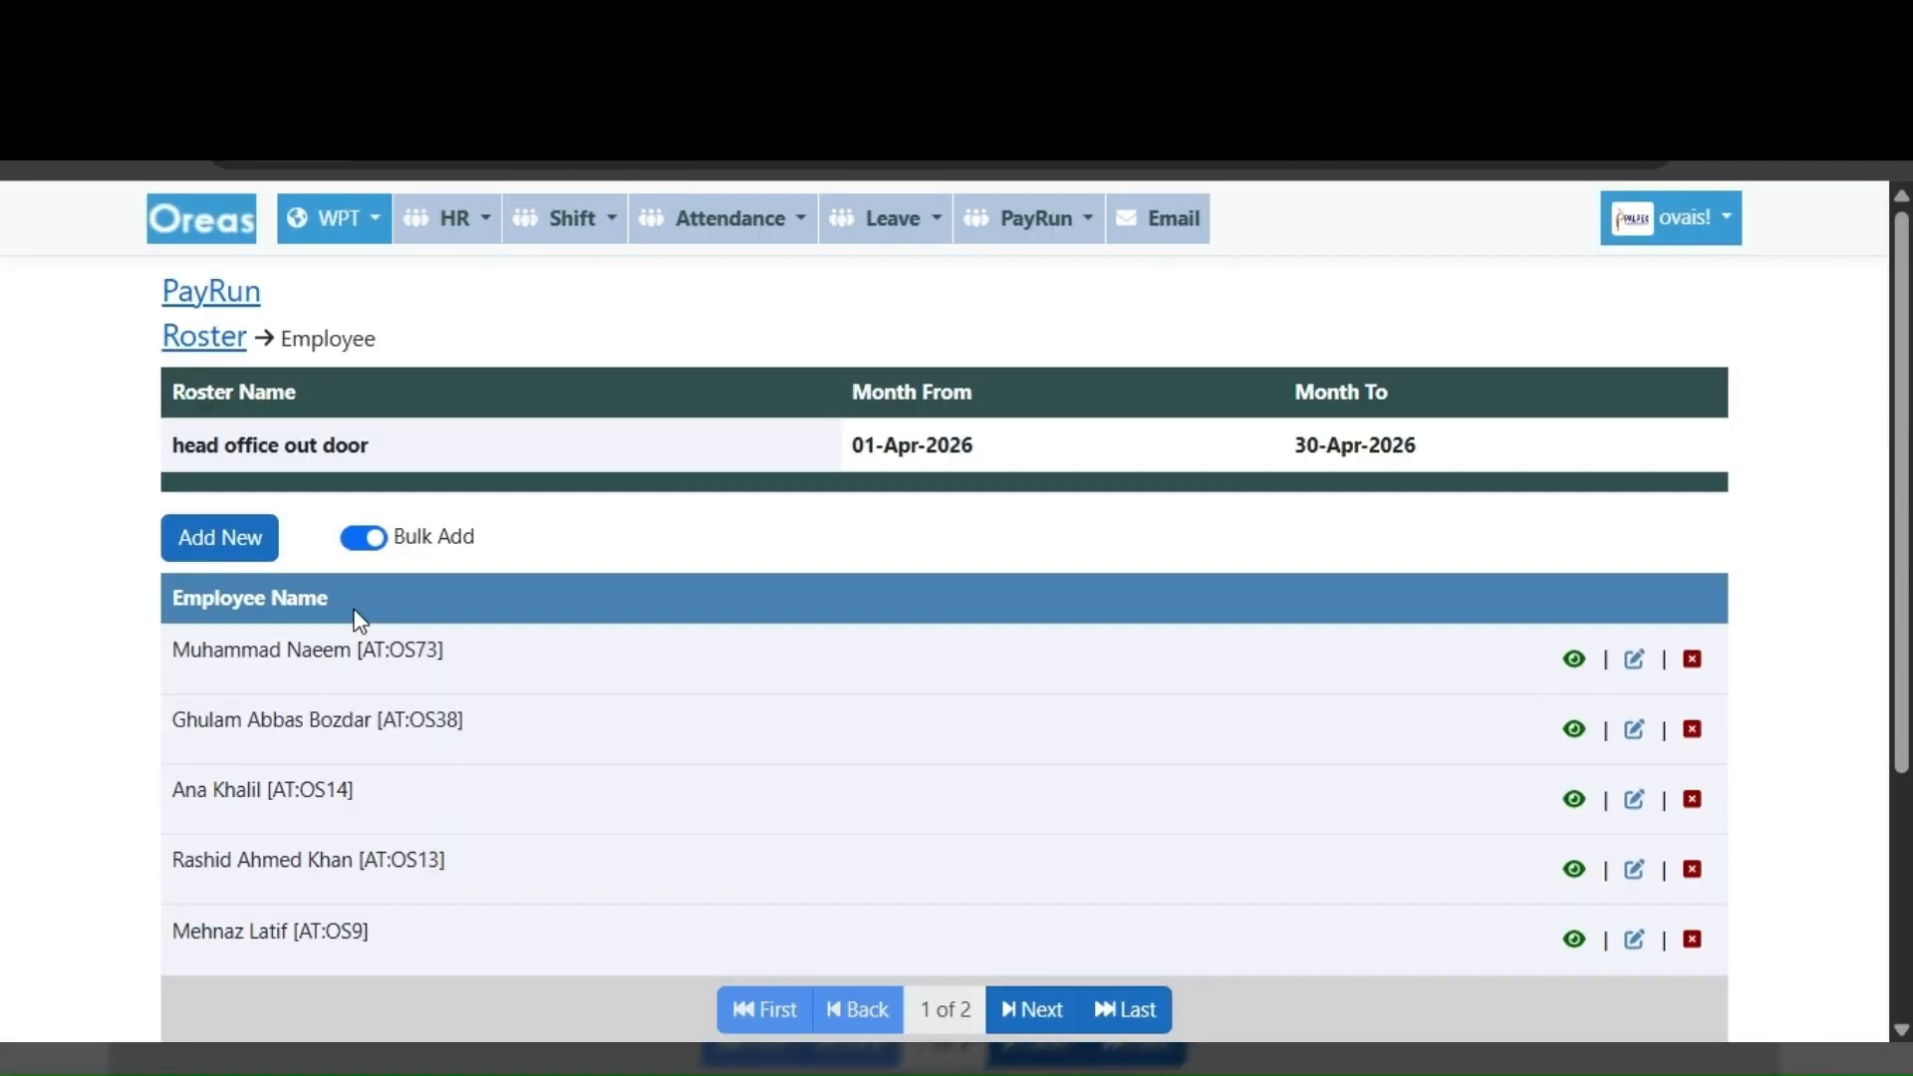
- Open the shift calendar of the "head office out door" roster and examine the holiday and shift entries across April 2026
{"action": "left_click", "coordinate": [228, 340]}
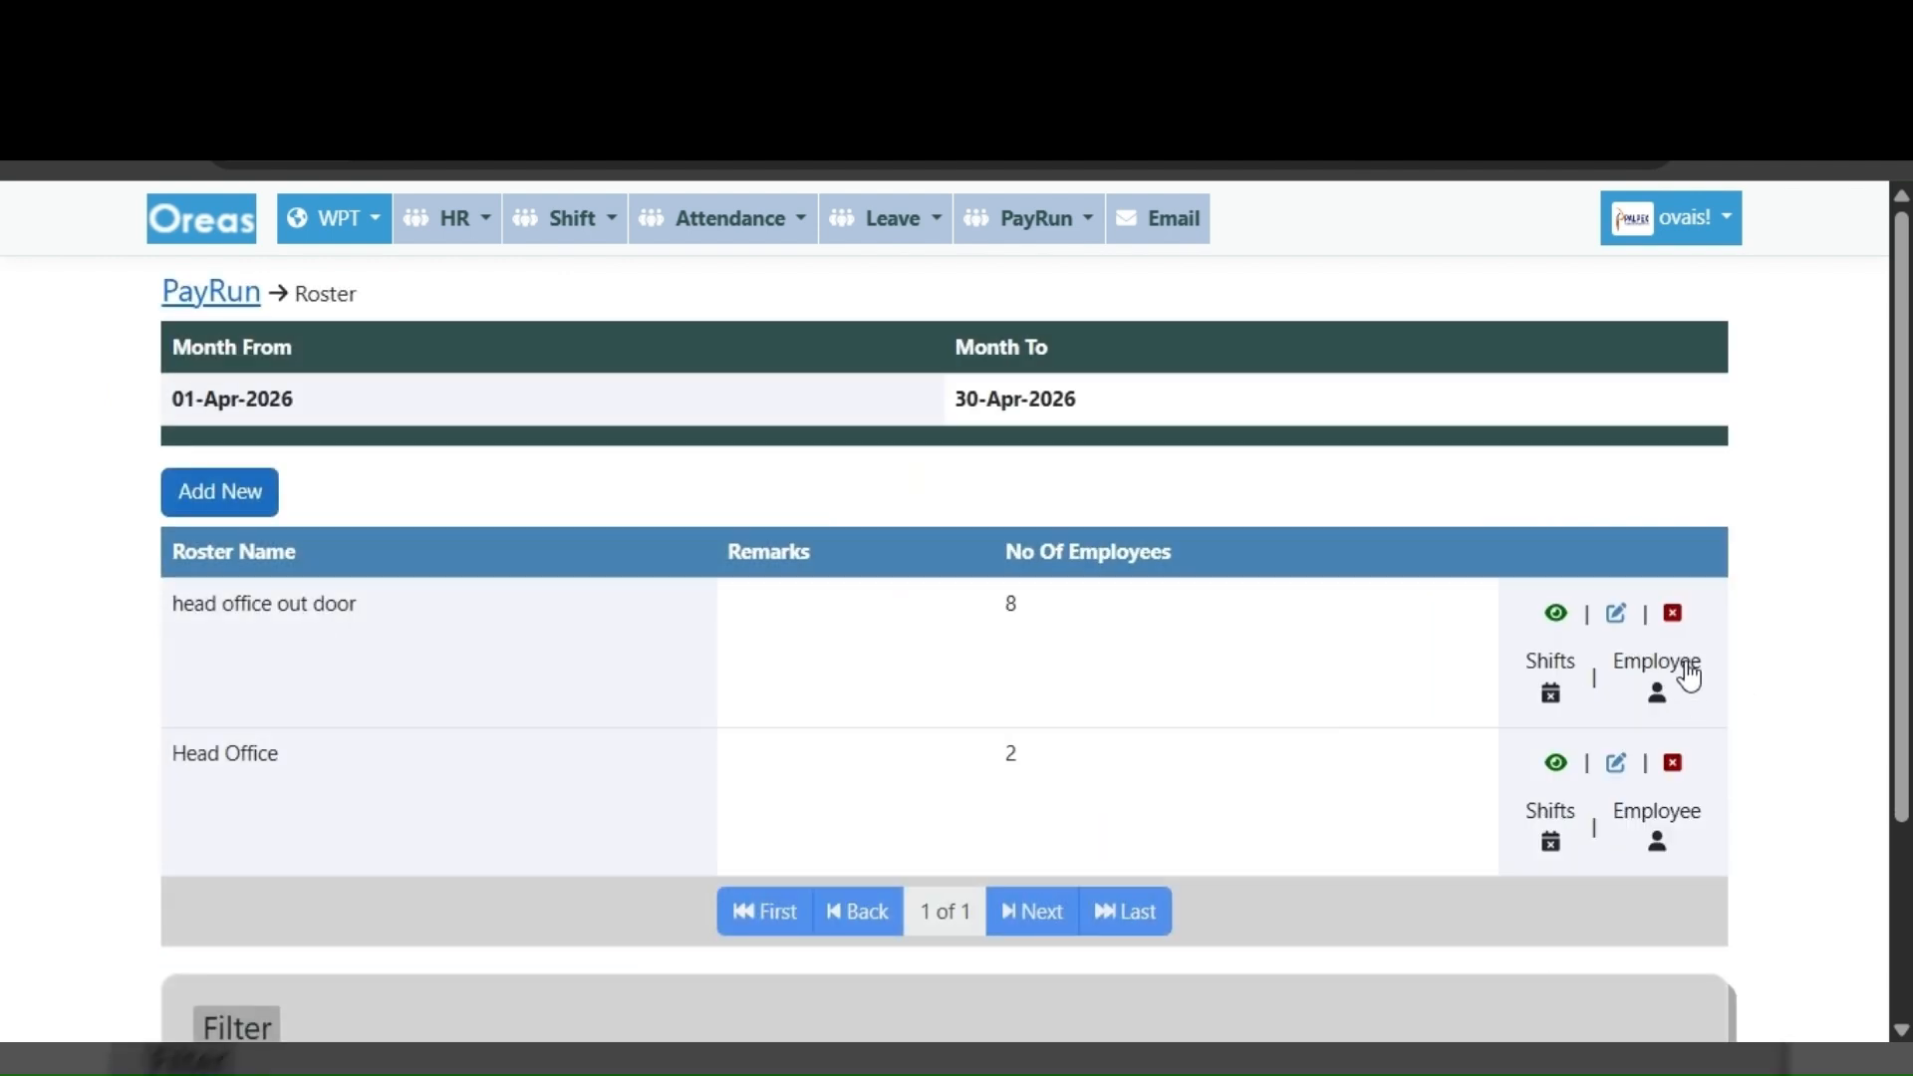
{"action": "left_click", "coordinate": [1551, 685]}
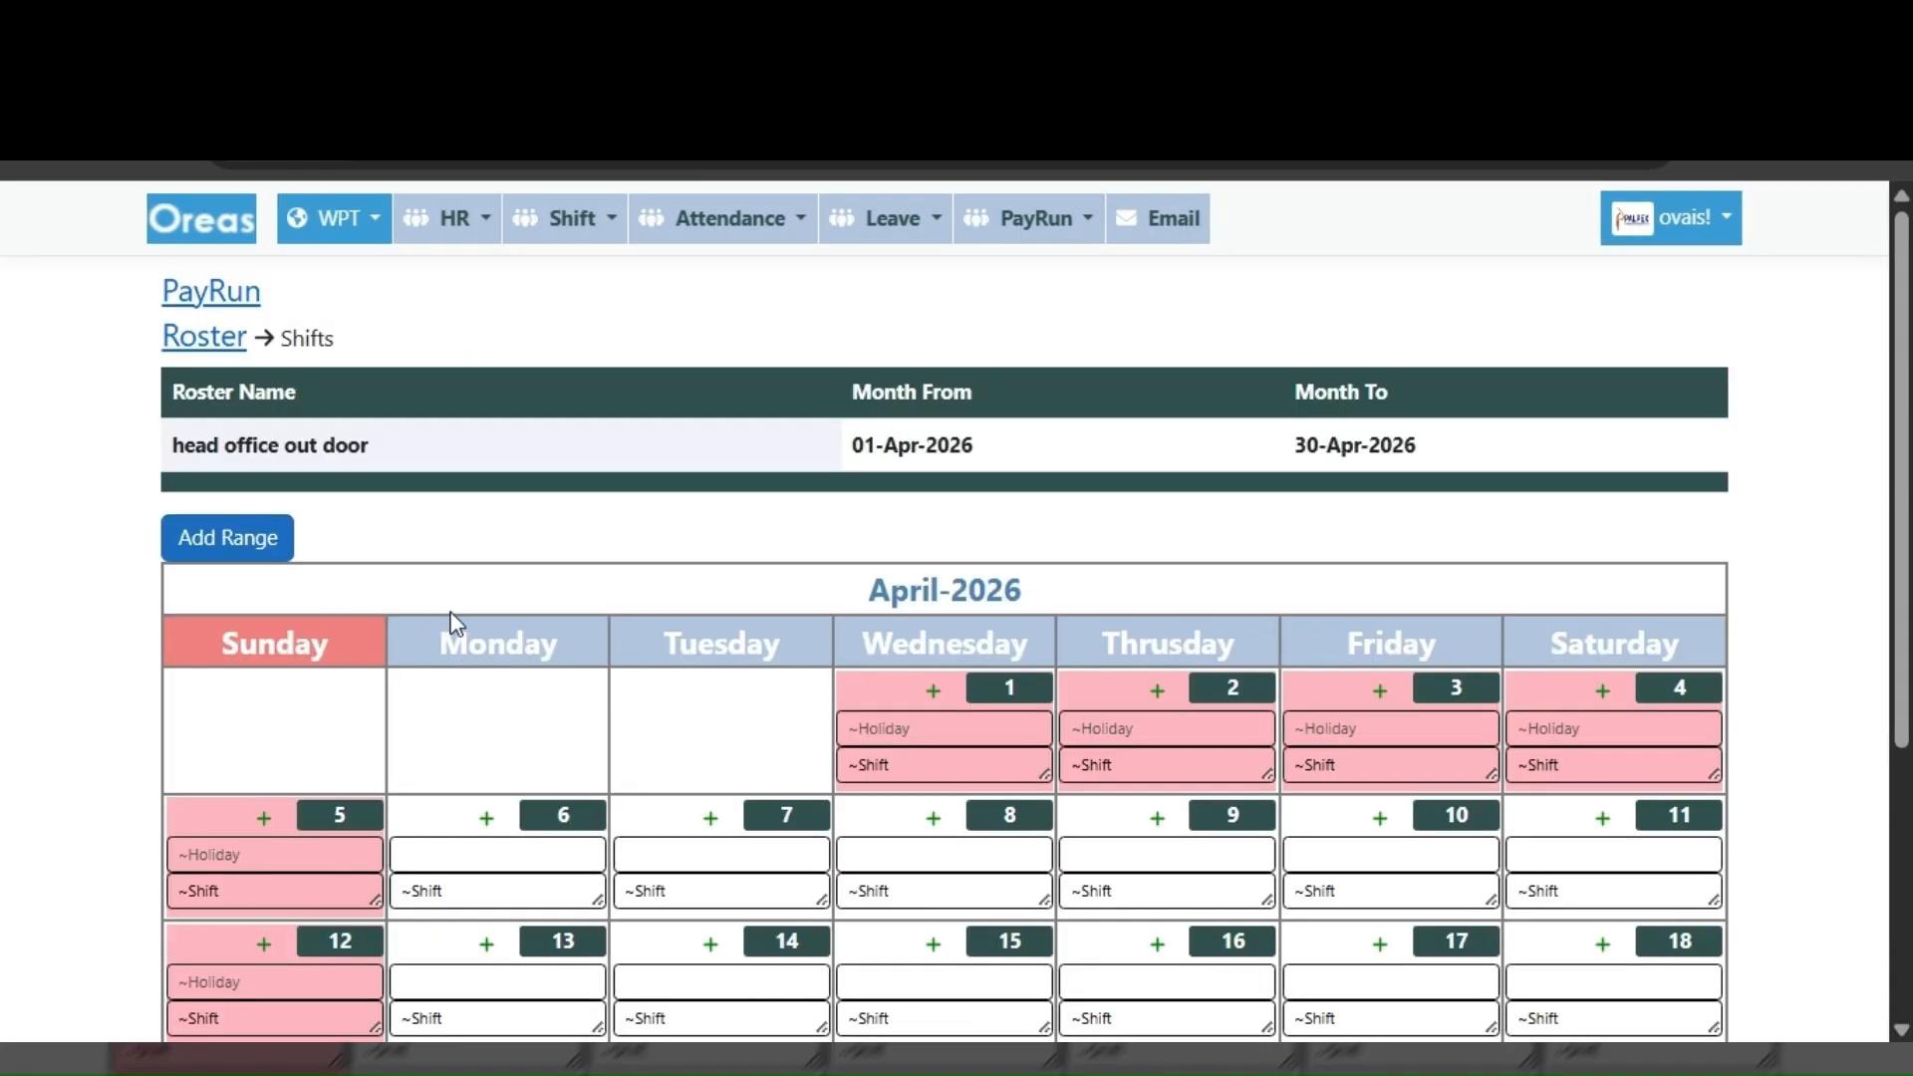
{"action": "scroll", "coordinate": [453, 621], "scroll_direction": "down", "scroll_amount": 3}
{"action": "scroll", "coordinate": [462, 623], "scroll_direction": "up", "scroll_amount": 2}
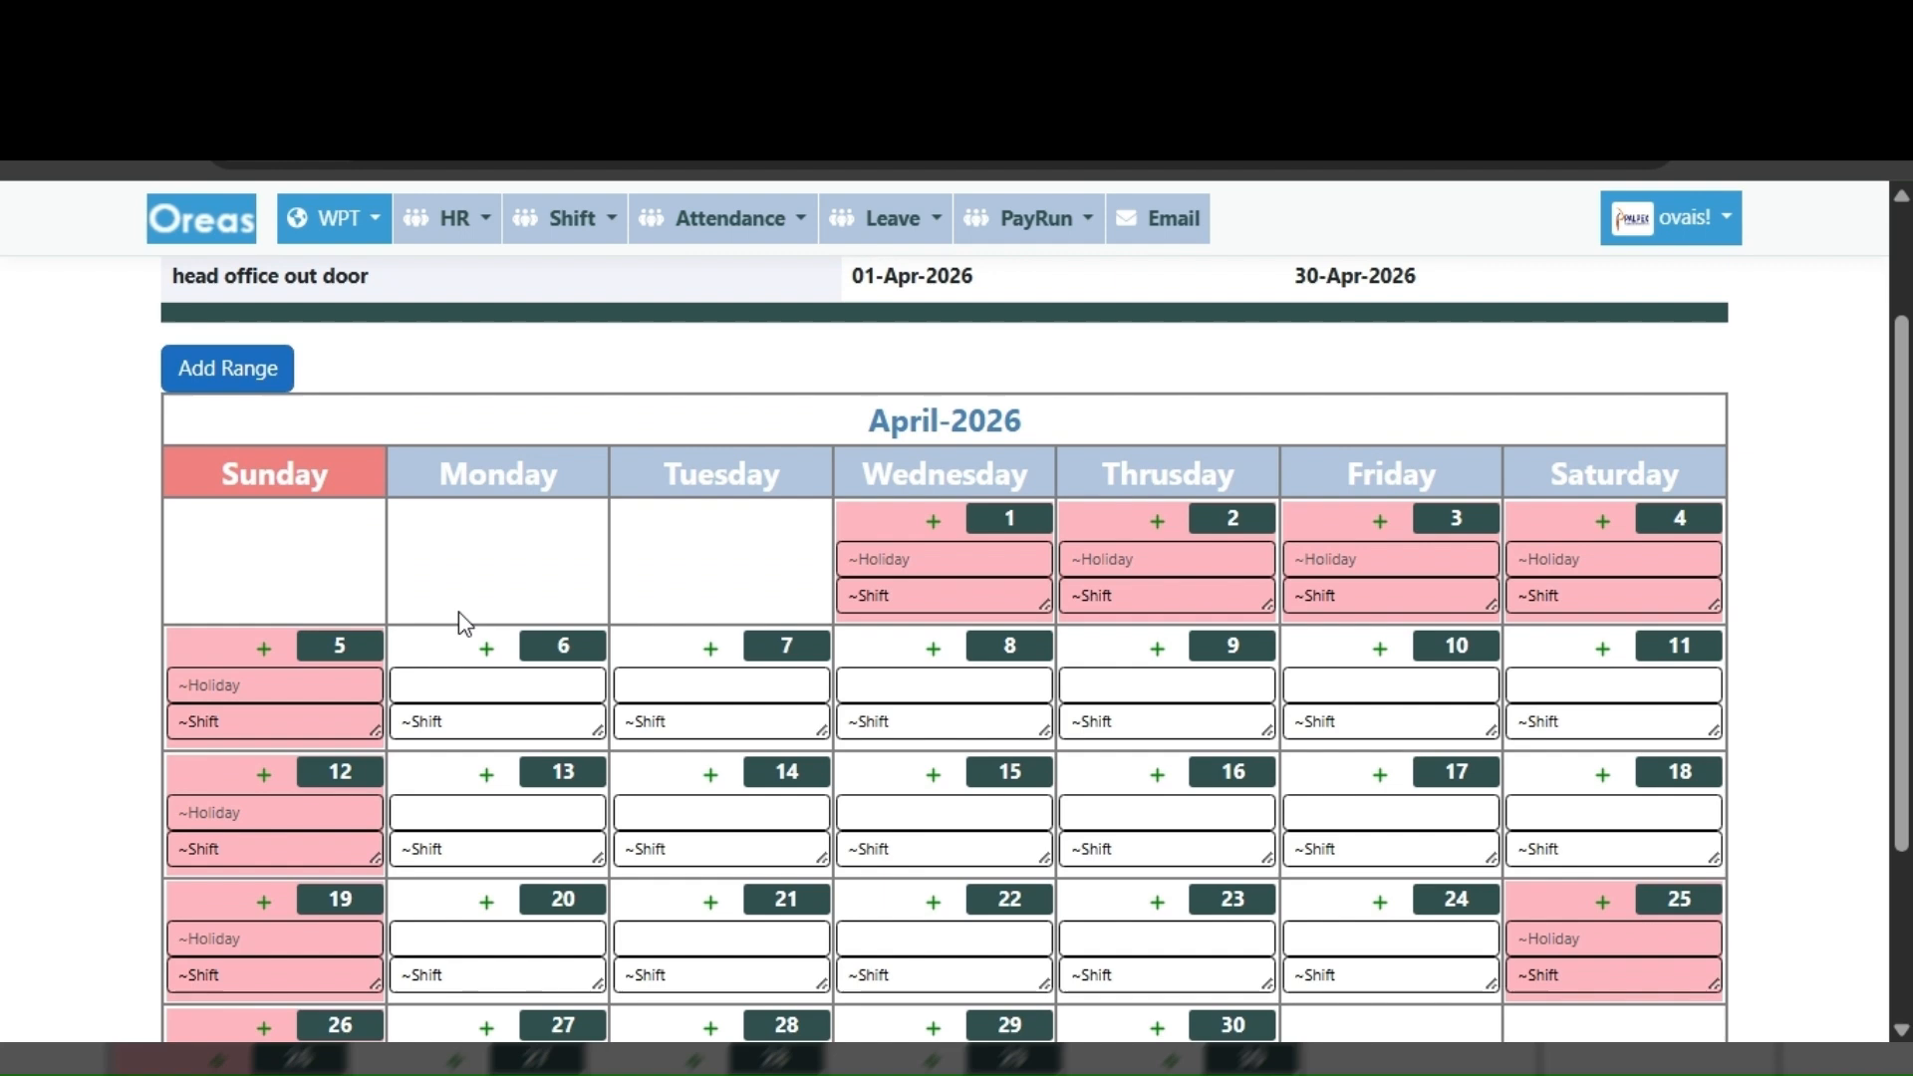
{"action": "scroll", "coordinate": [462, 623], "scroll_direction": "down", "scroll_amount": 2}
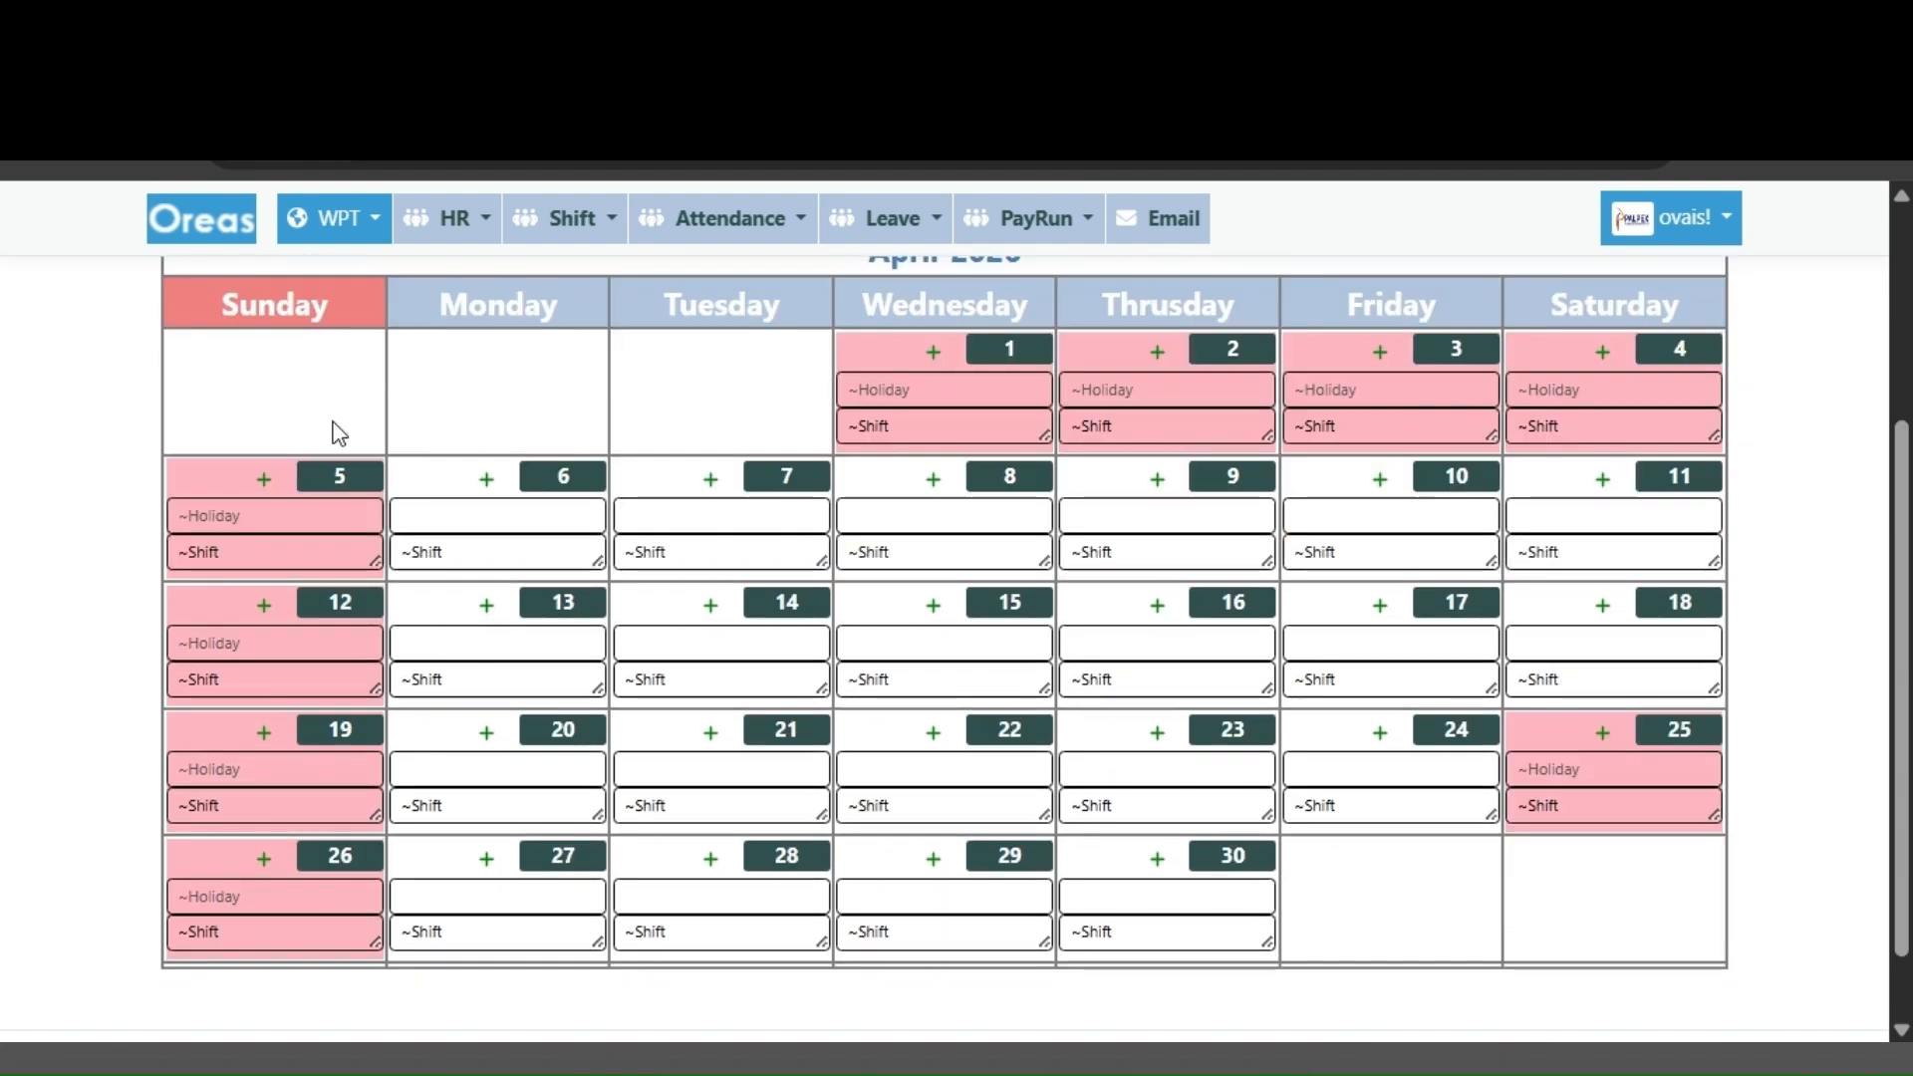
{"action": "scroll", "coordinate": [272, 630], "scroll_direction": "up", "scroll_amount": 3}
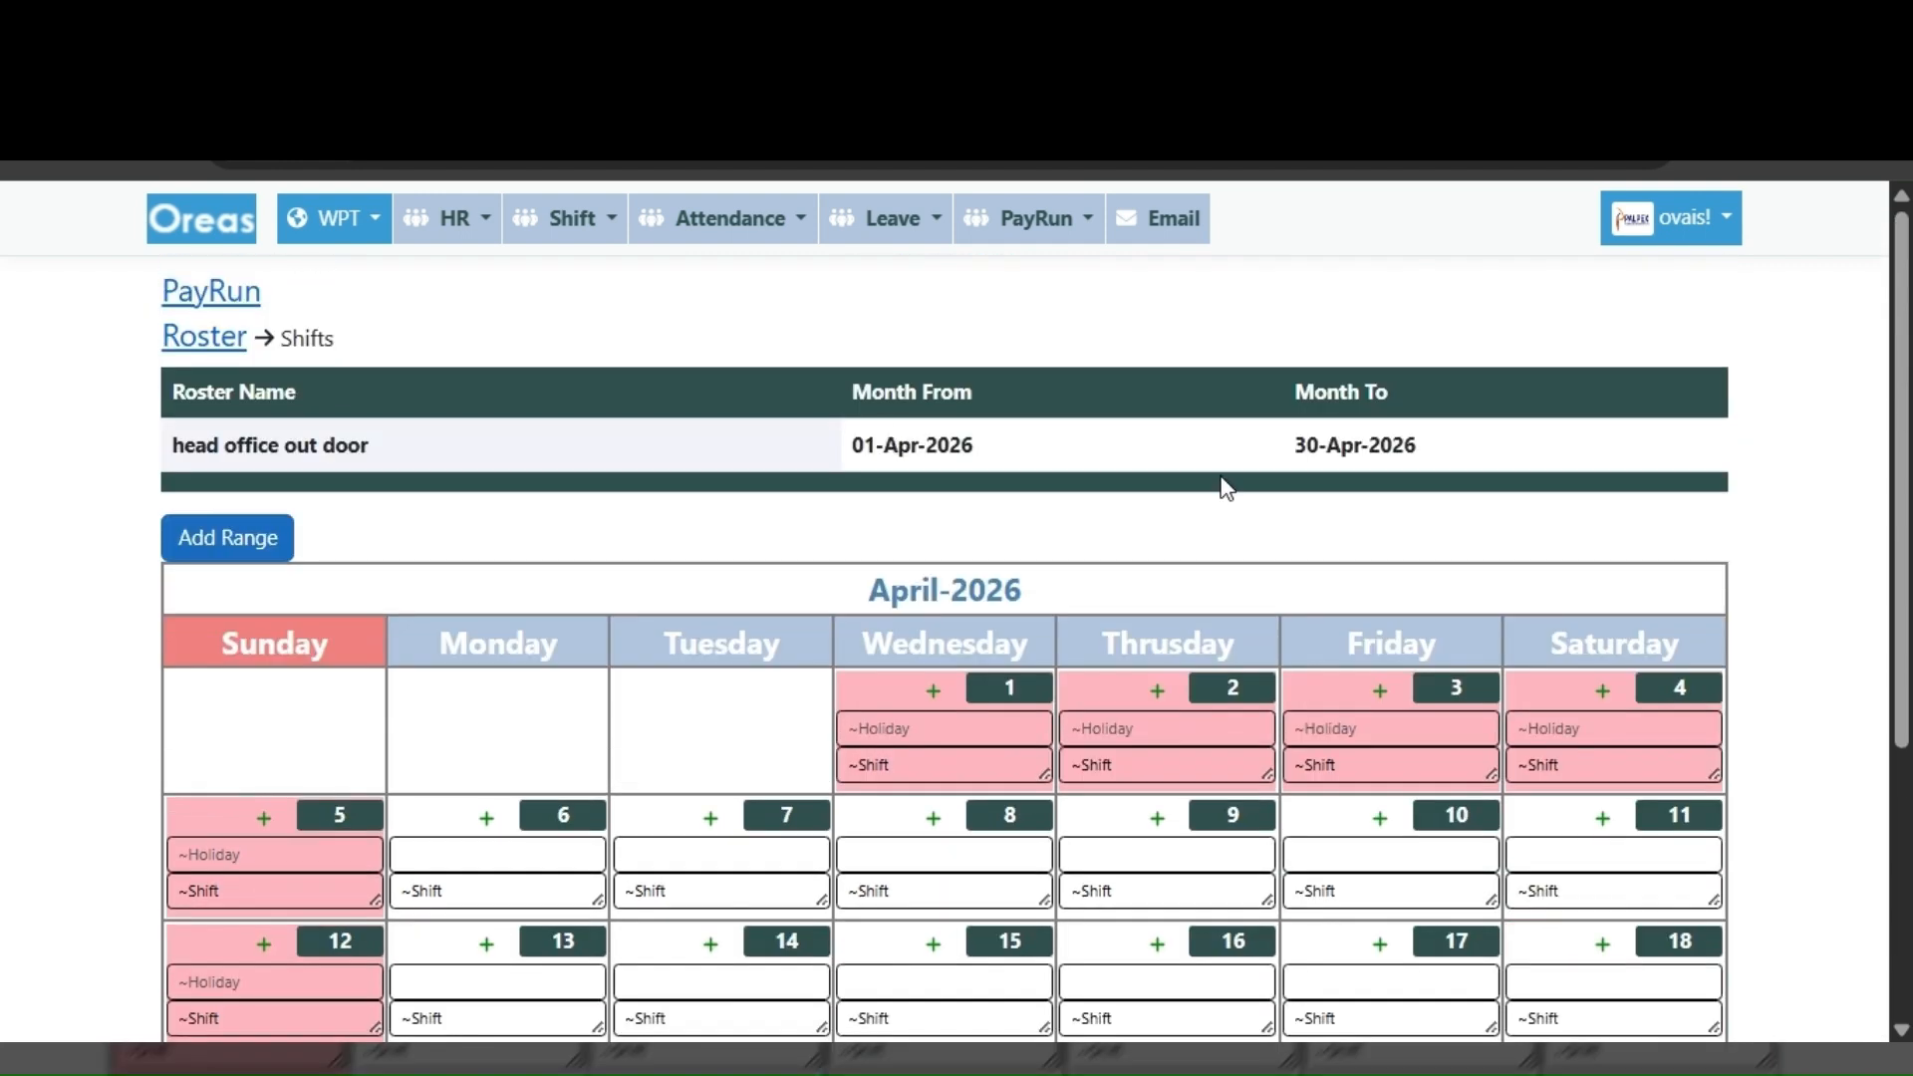
{"action": "left_click_drag", "start_coordinate": [1409, 454], "coordinate": [849, 452]}
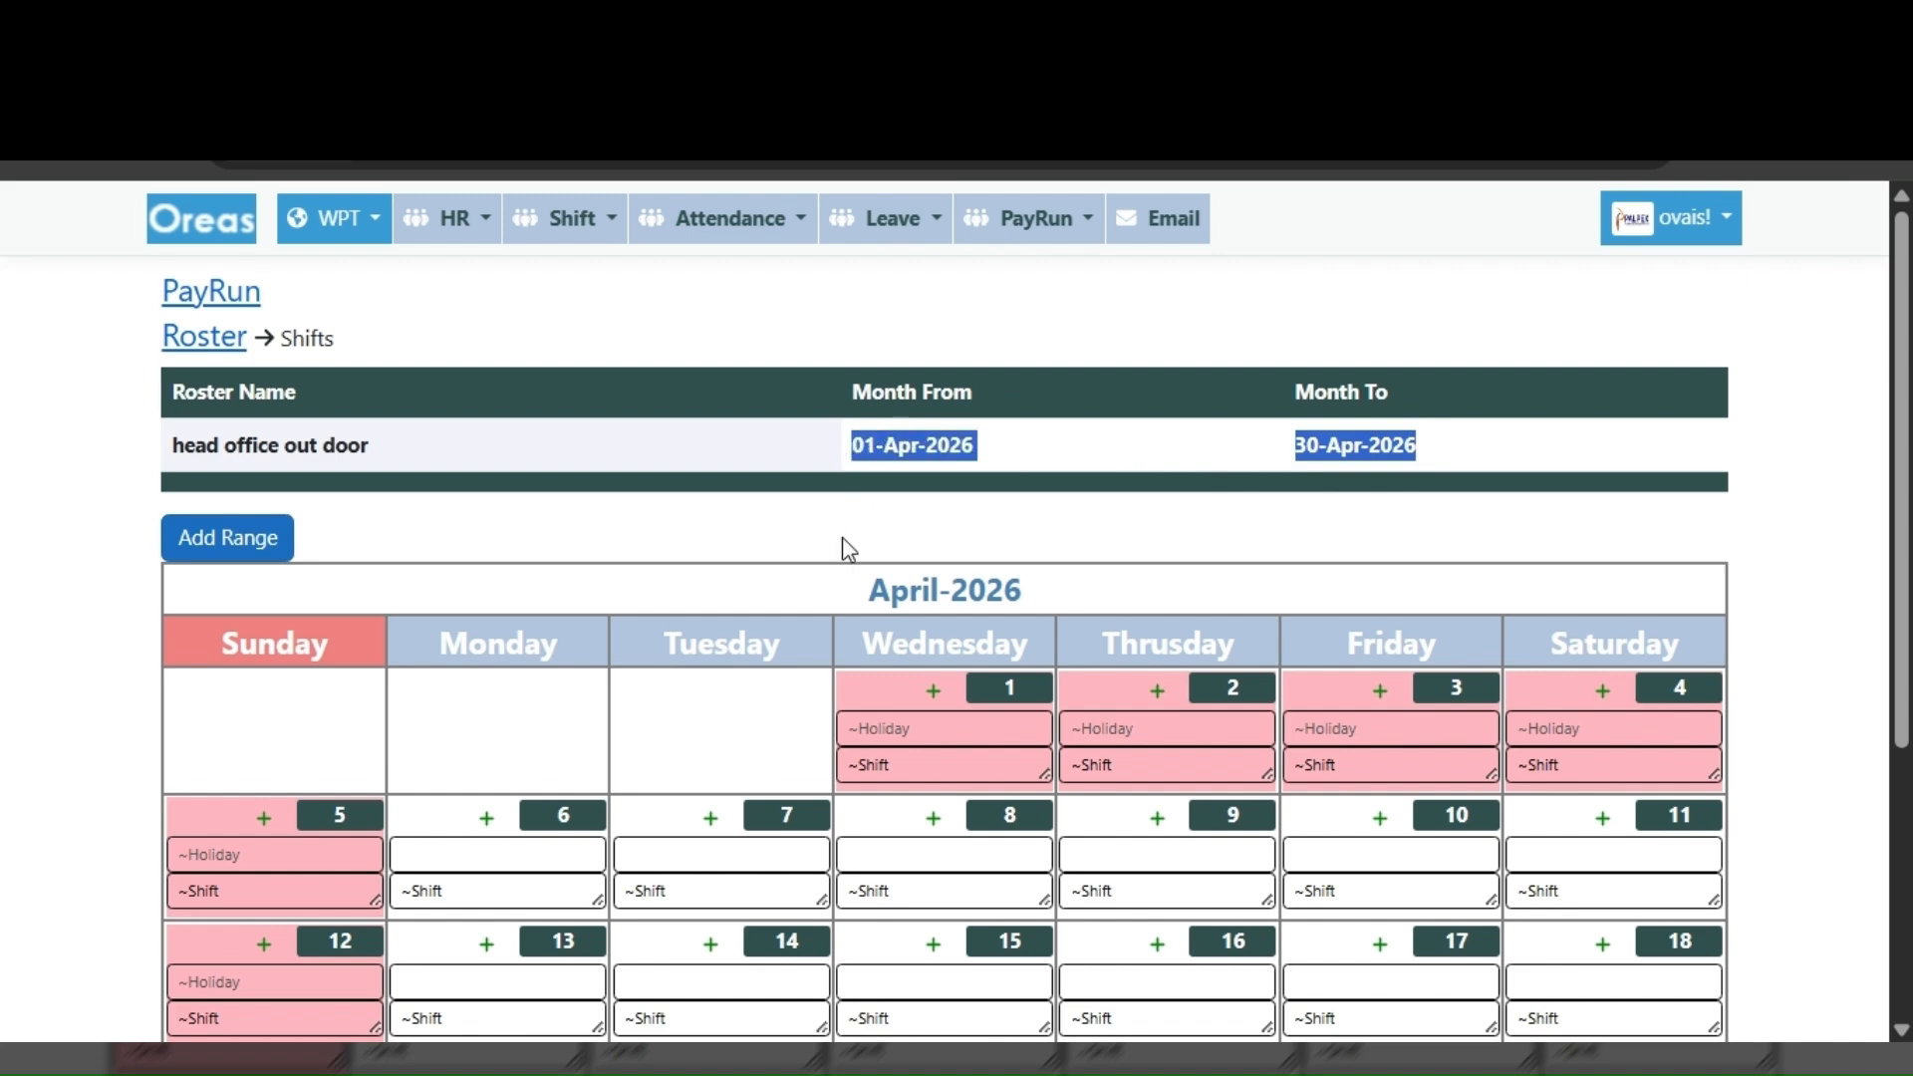
{"action": "scroll", "coordinate": [782, 536], "scroll_direction": "down", "scroll_amount": 2}
{"action": "scroll", "coordinate": [984, 637], "scroll_direction": "down", "scroll_amount": 2}
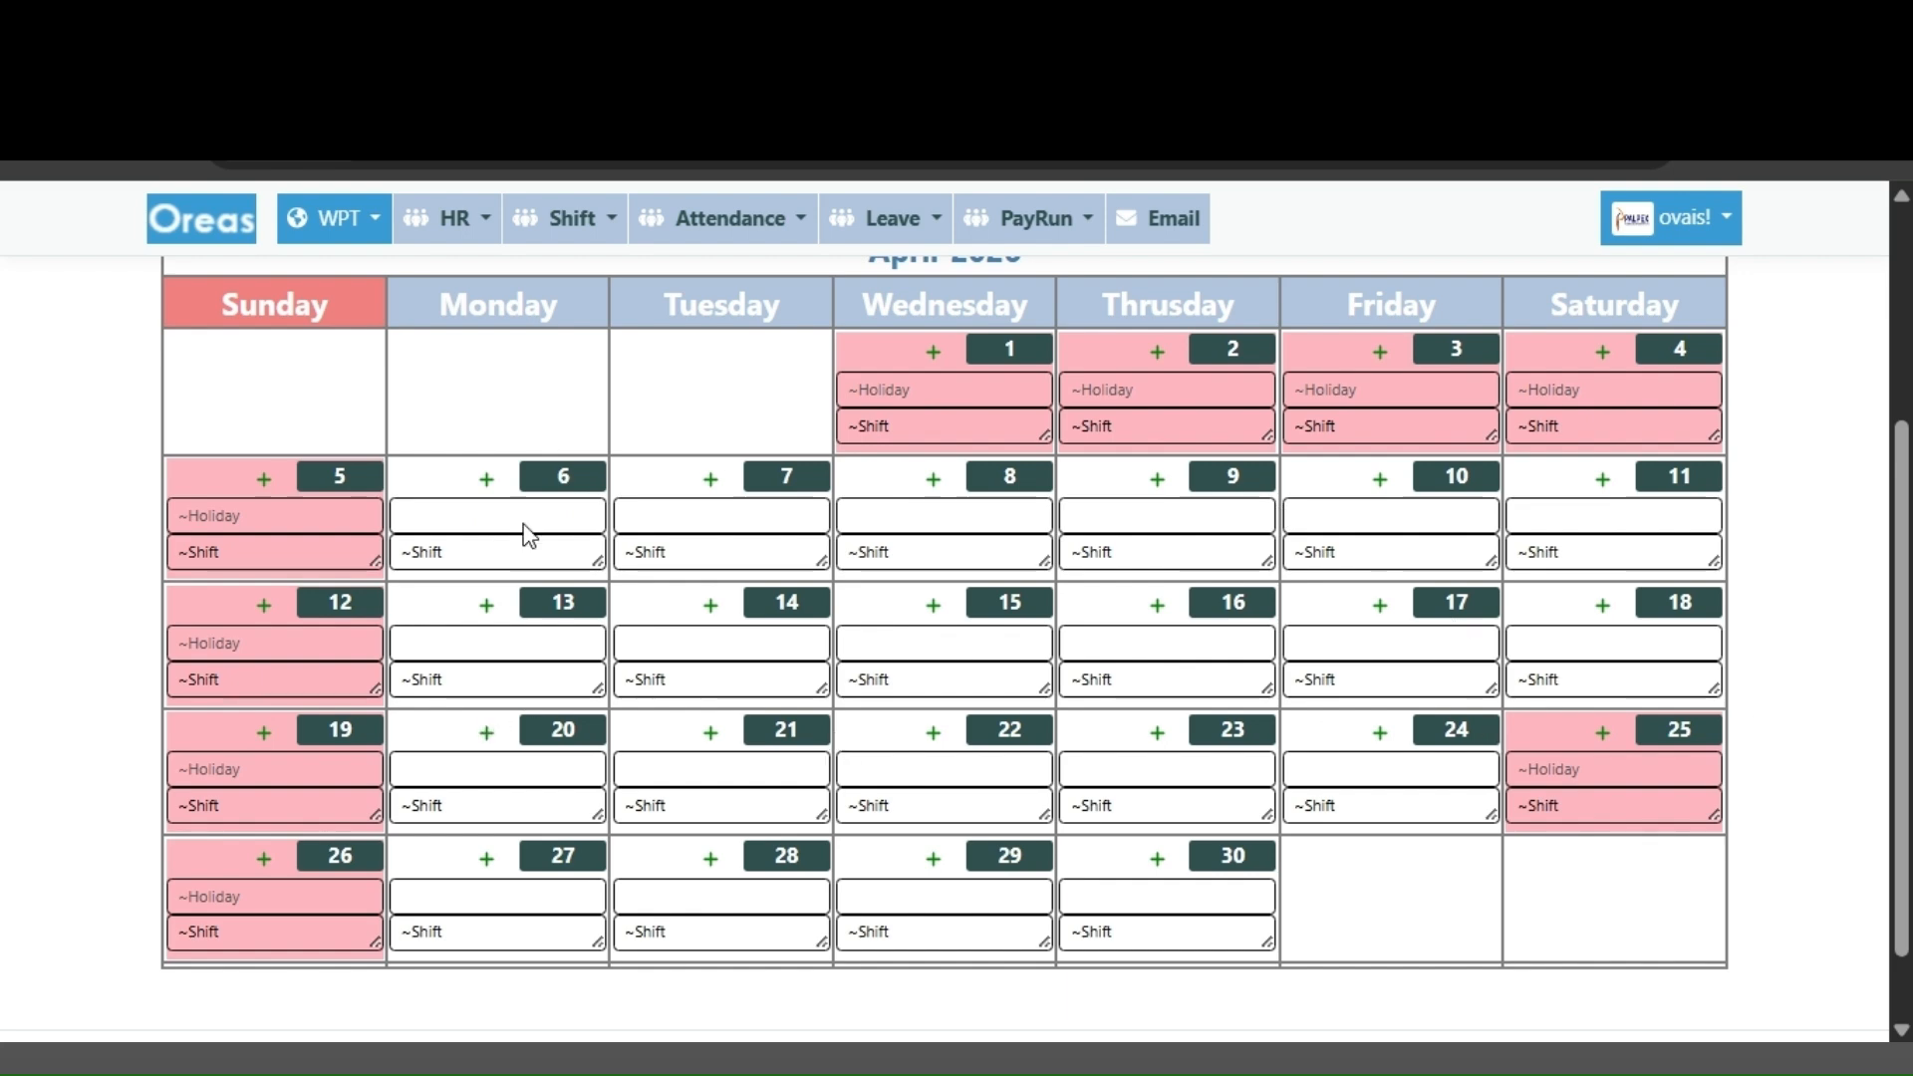
{"action": "scroll", "coordinate": [546, 662], "scroll_direction": "up", "scroll_amount": 4}
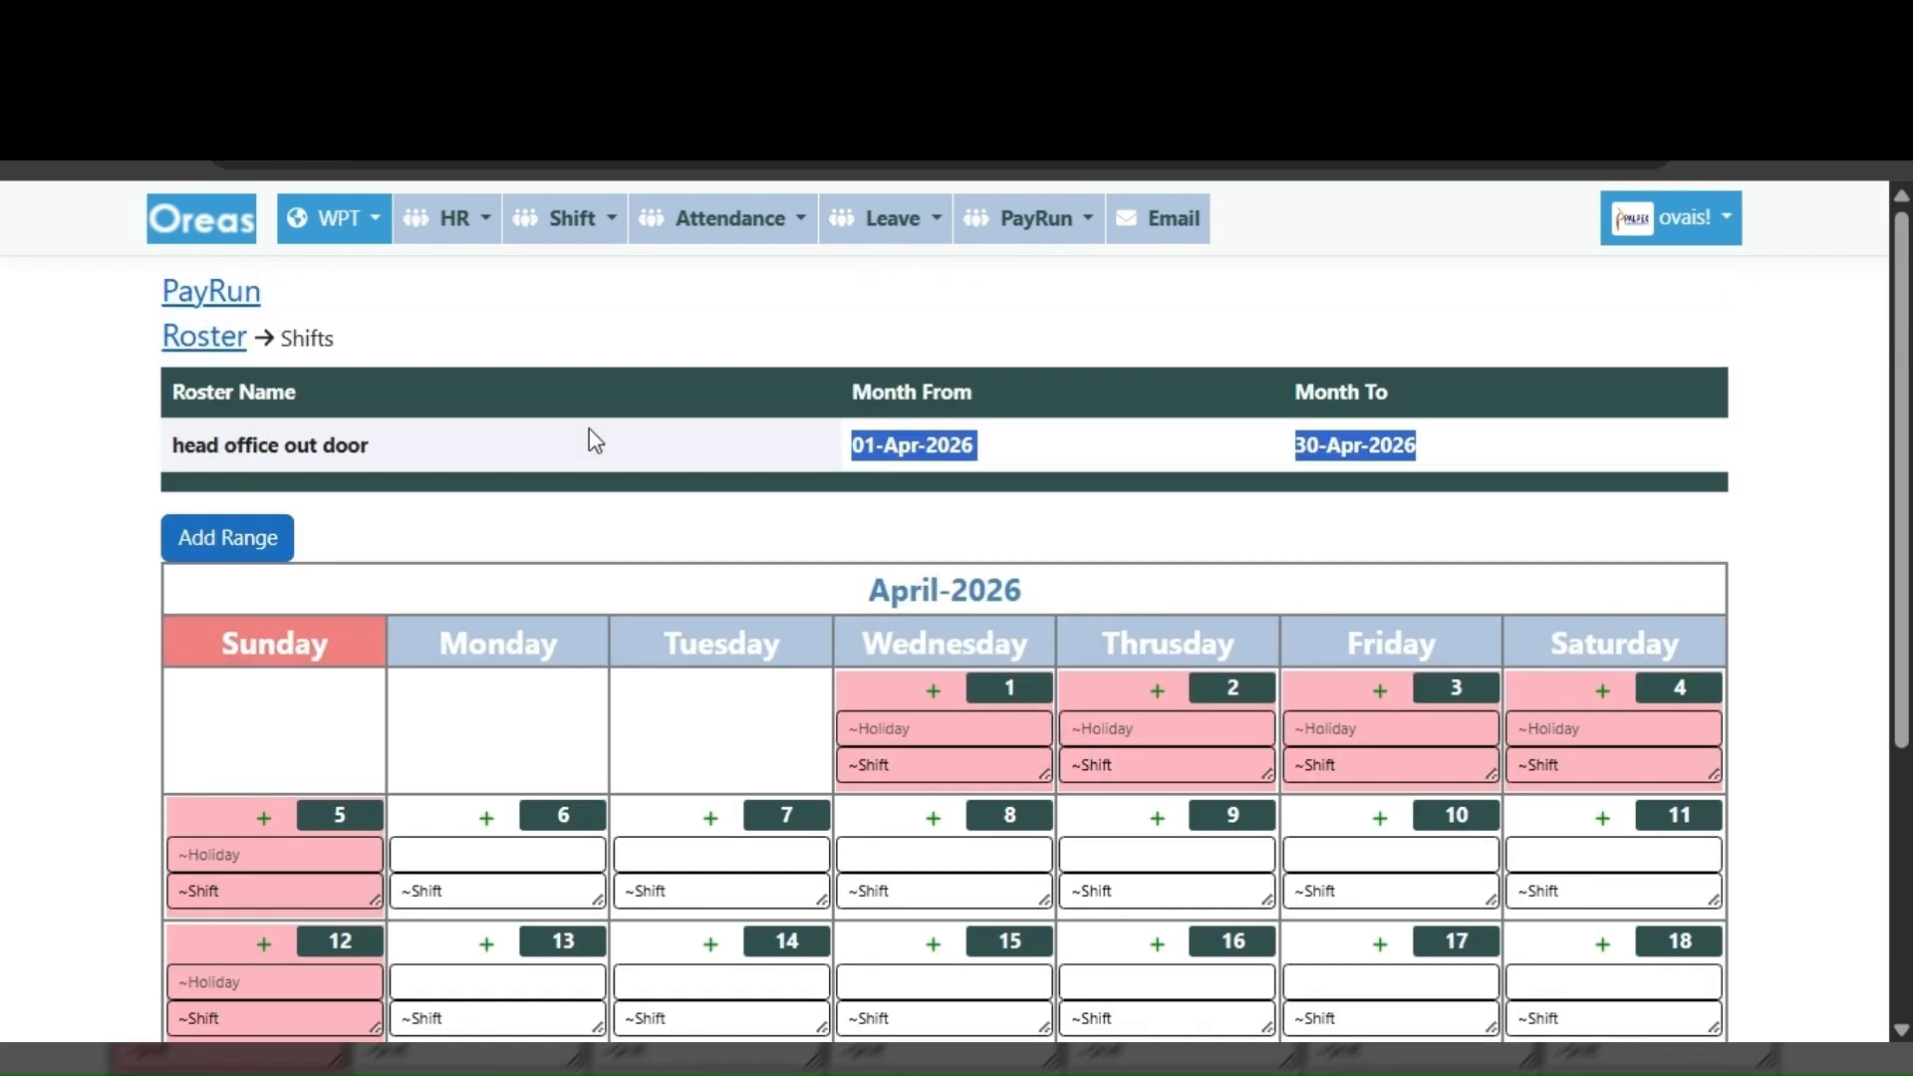
{"action": "scroll", "coordinate": [909, 595], "scroll_direction": "down", "scroll_amount": 3}
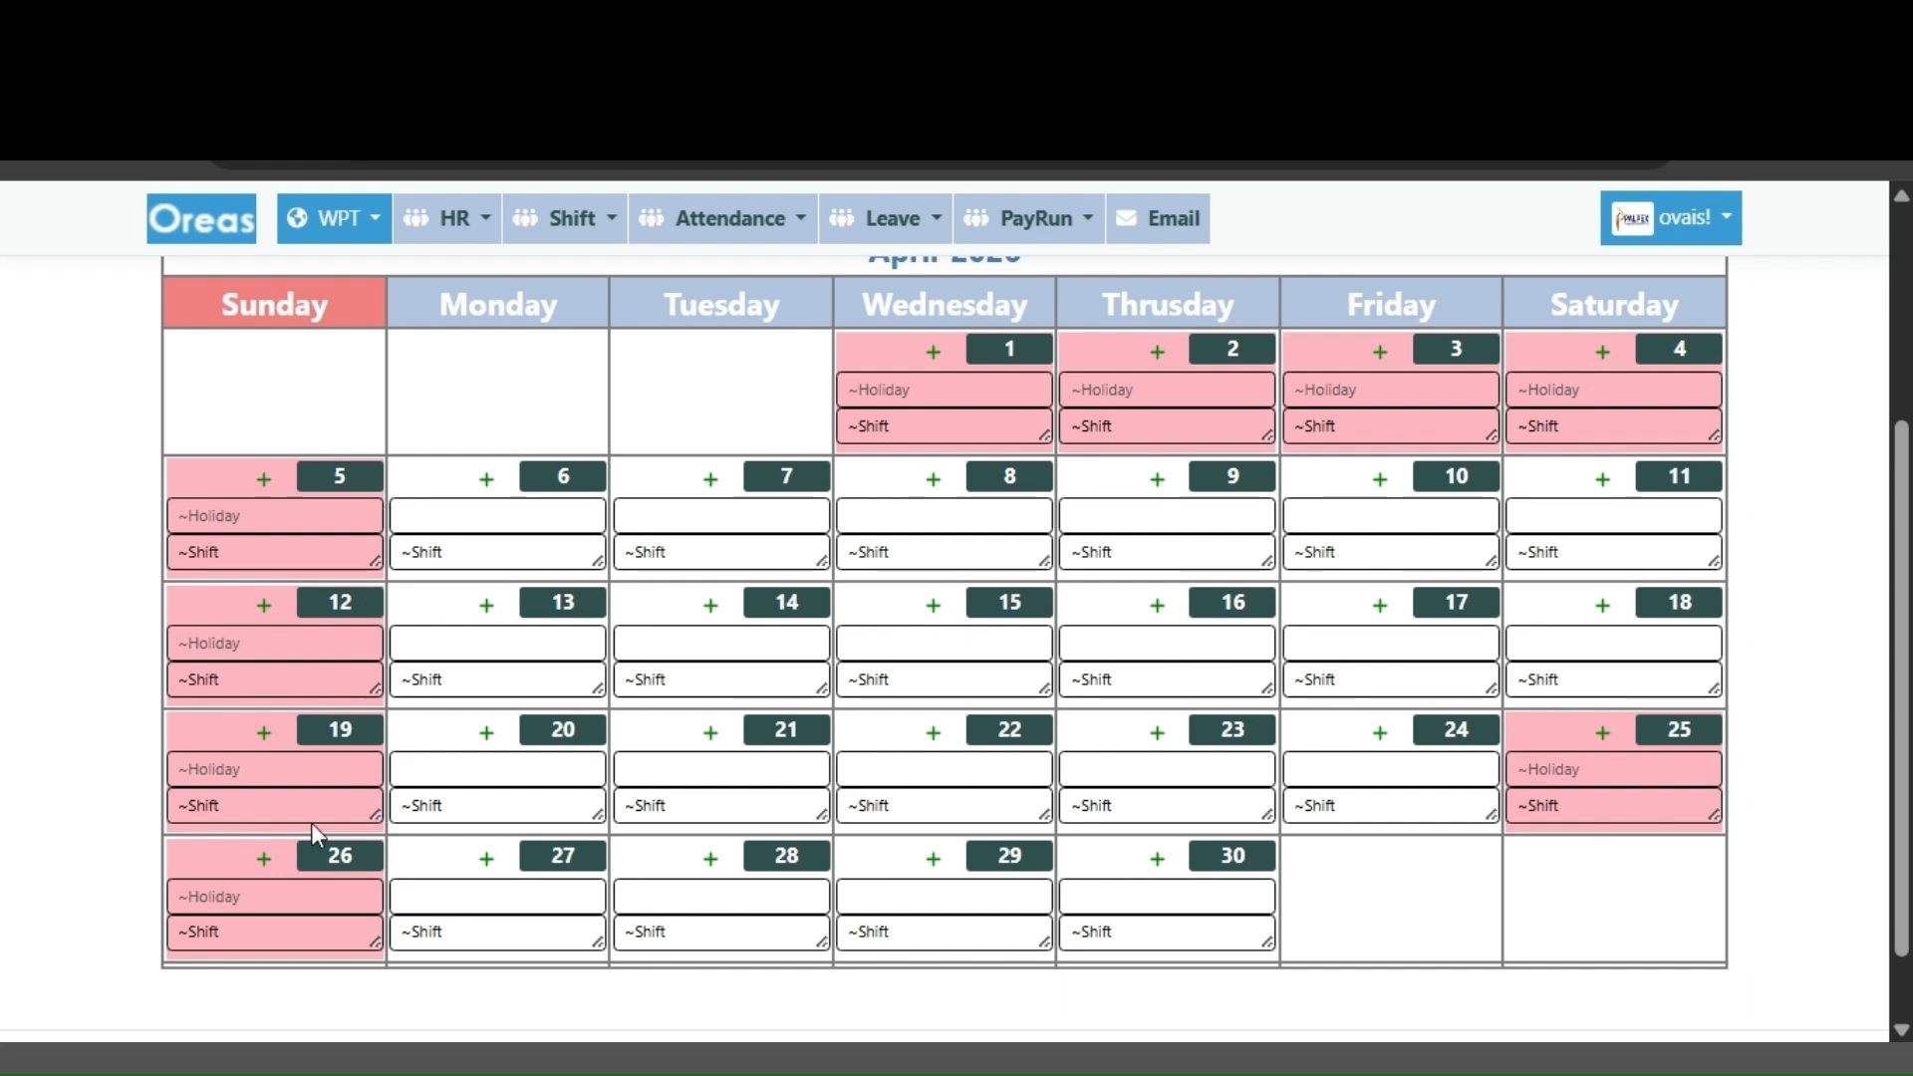
{"action": "scroll", "coordinate": [311, 822], "scroll_direction": "up", "scroll_amount": 4}
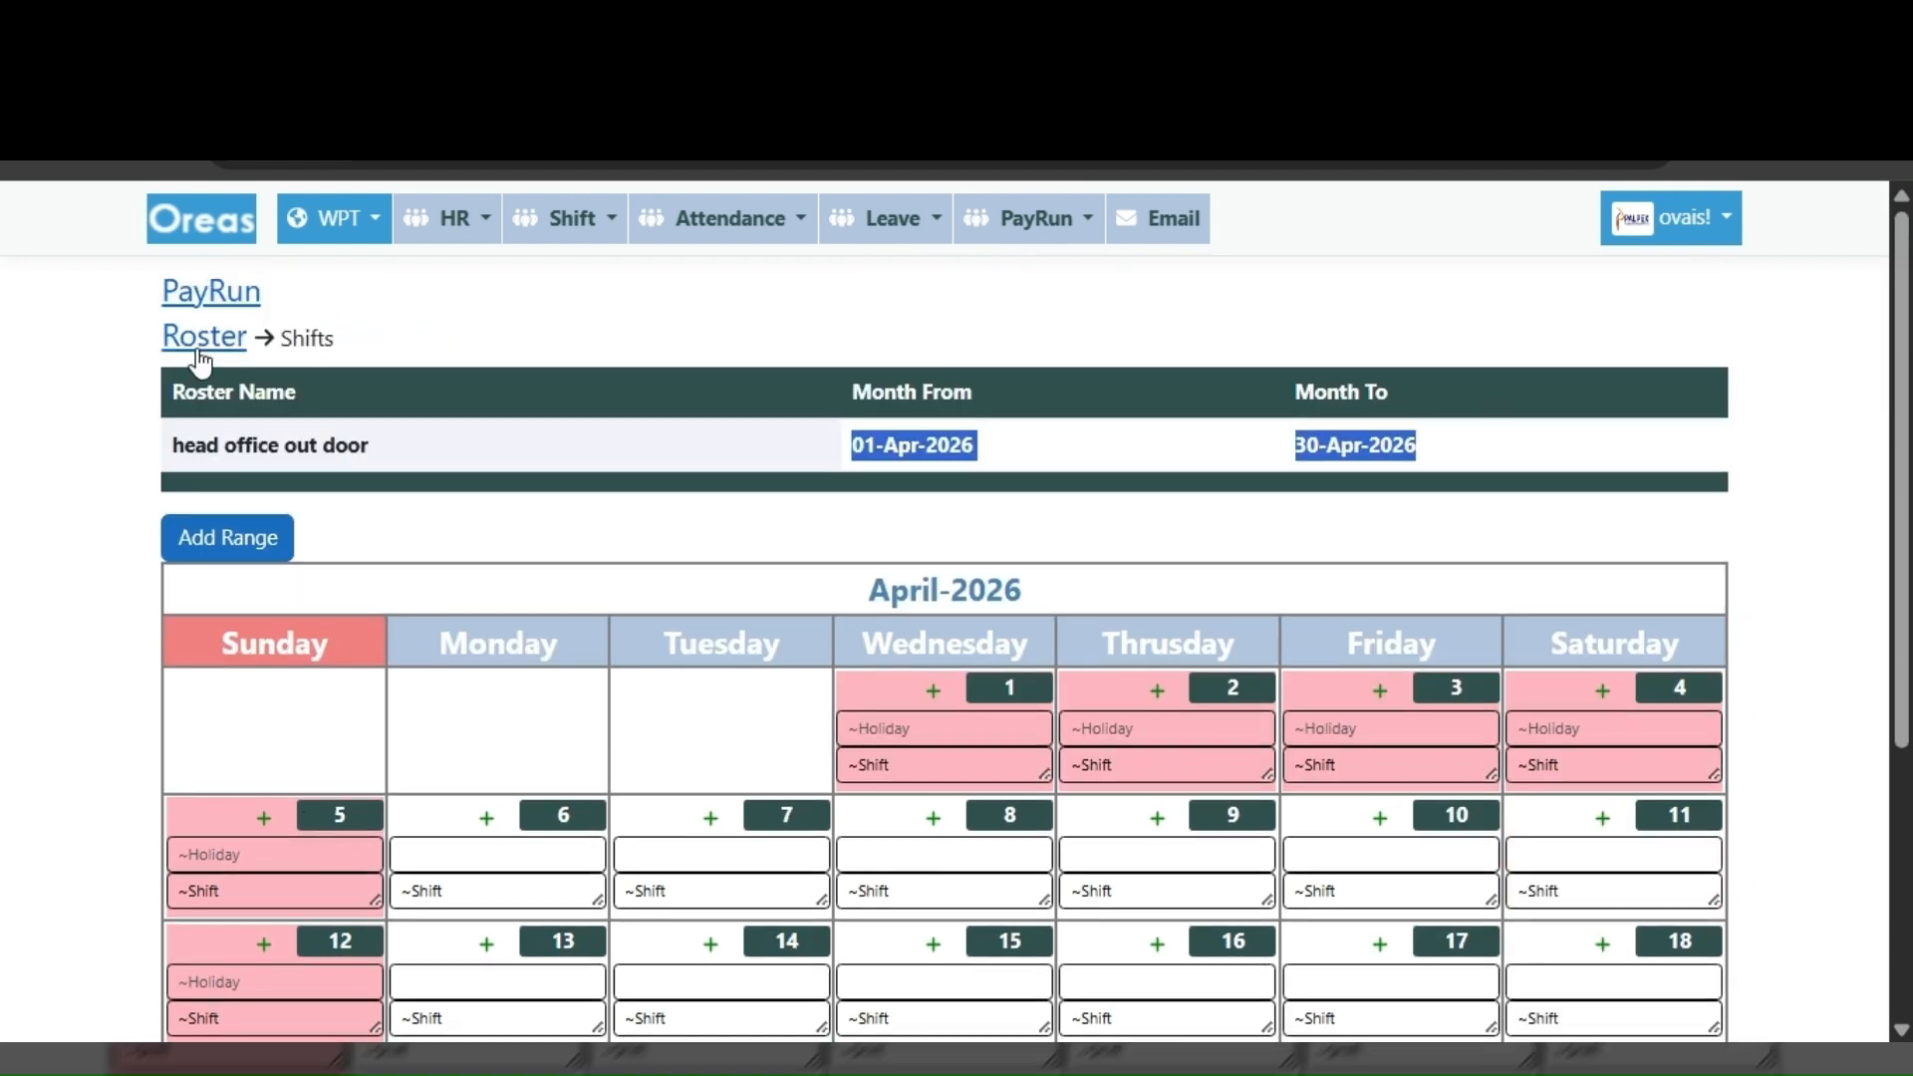
- Open the general holidays of April 2026 from the PayRun overview and review the holiday type of each marked day
{"action": "left_click", "coordinate": [213, 299]}
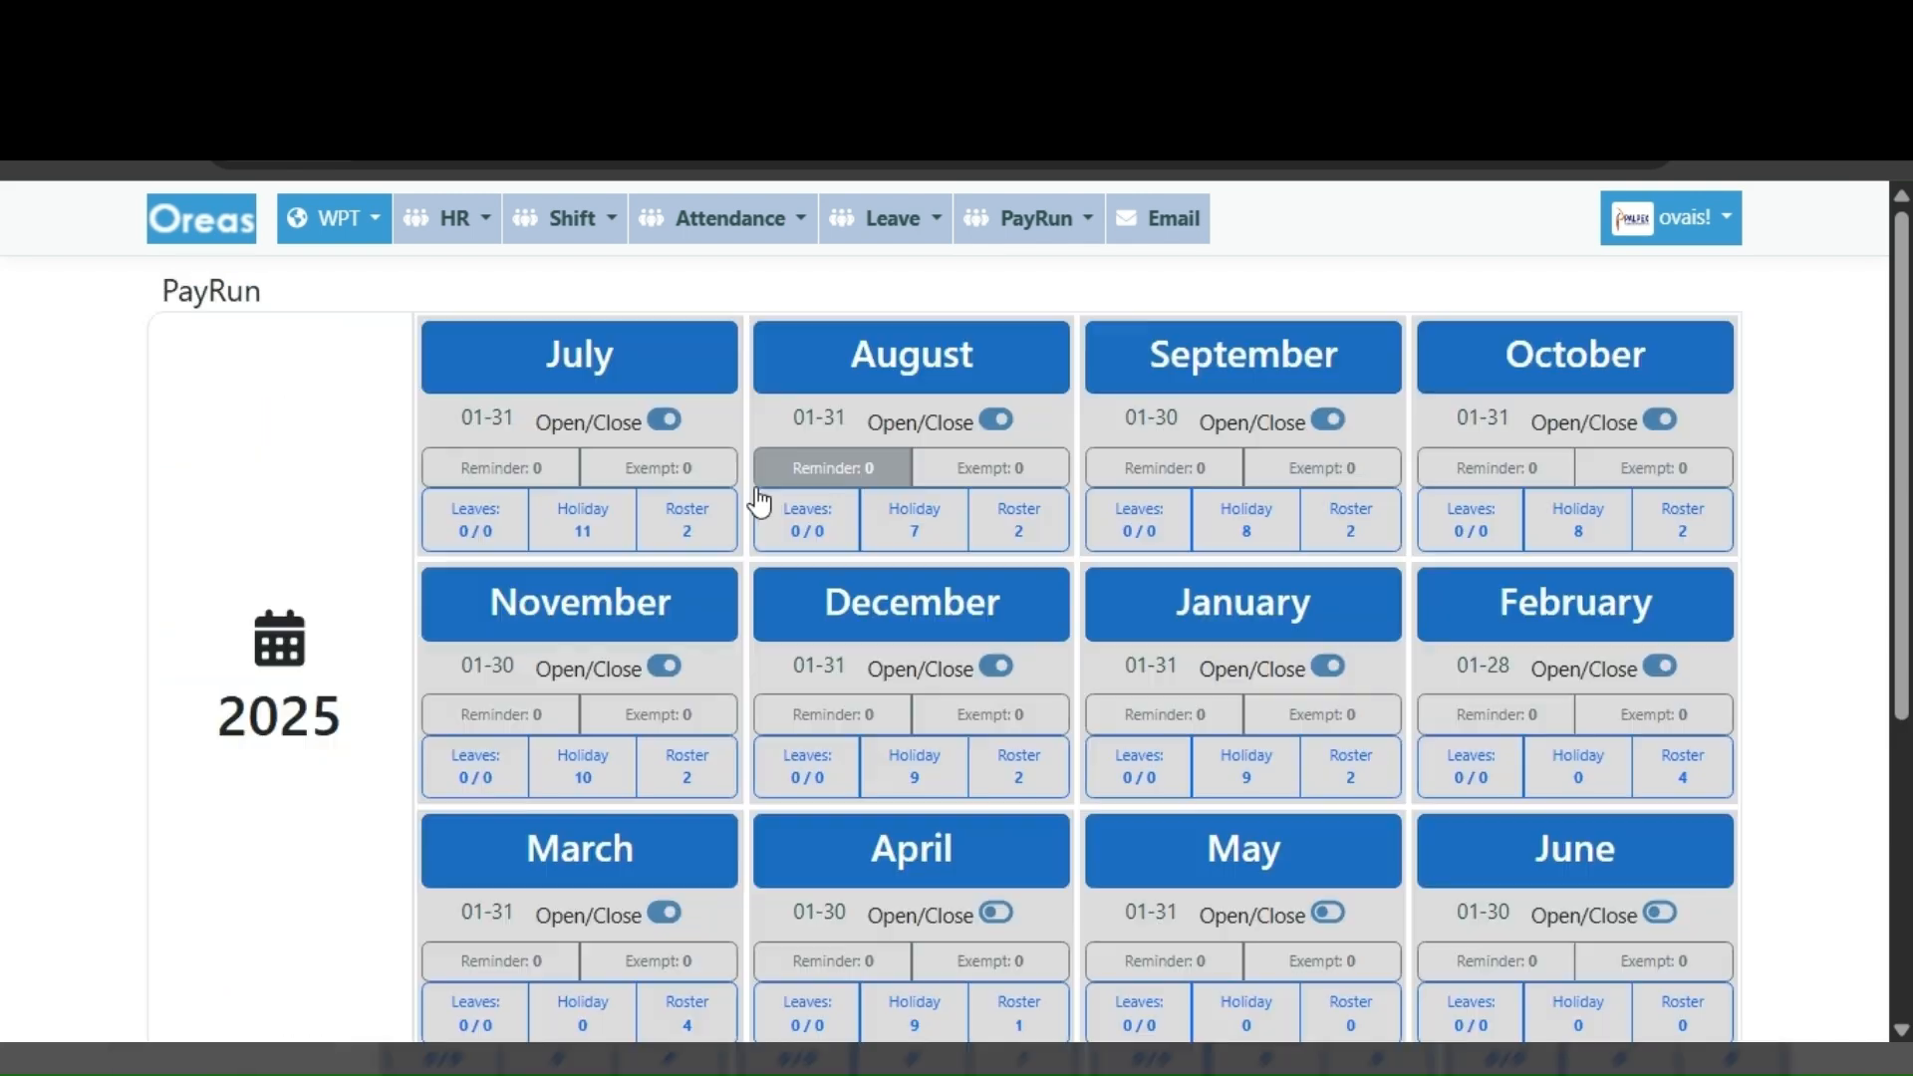
{"action": "scroll", "coordinate": [759, 503], "scroll_direction": "down", "scroll_amount": 2}
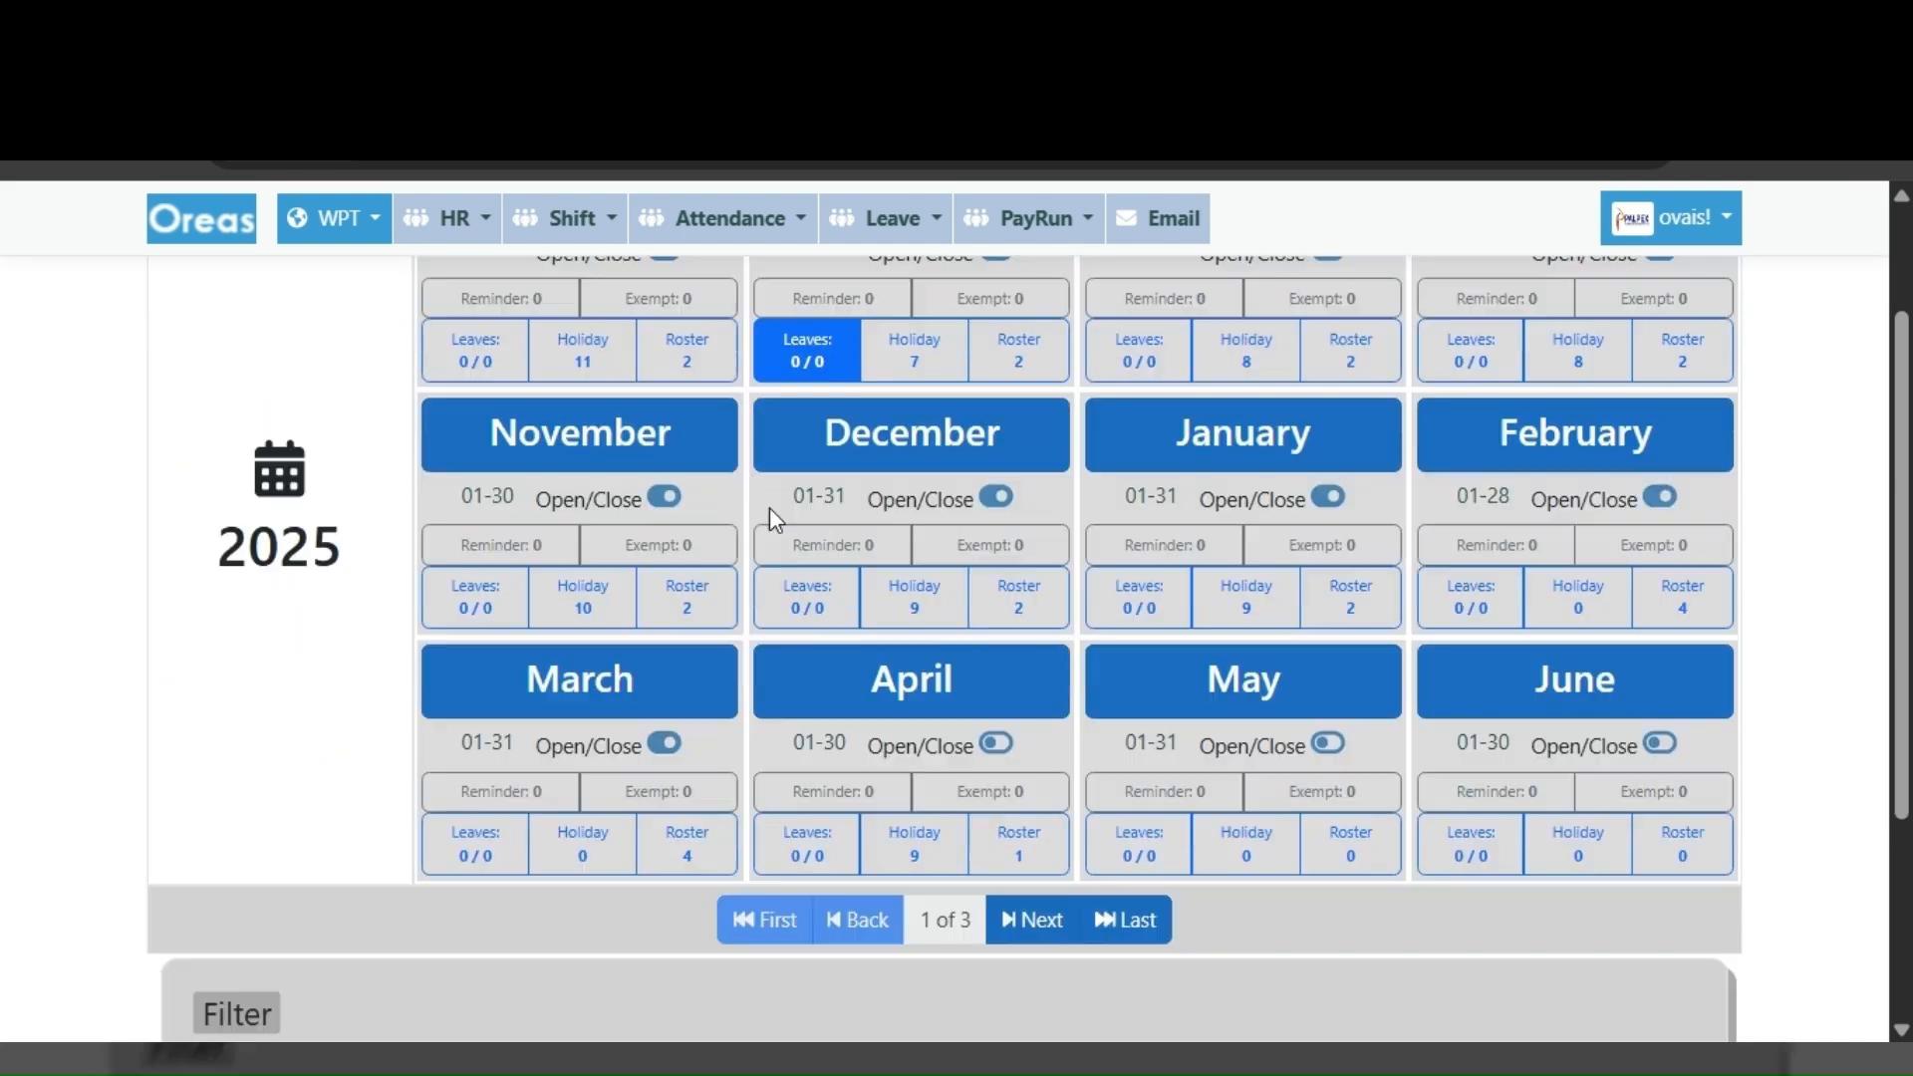
{"action": "left_click", "coordinate": [943, 868]}
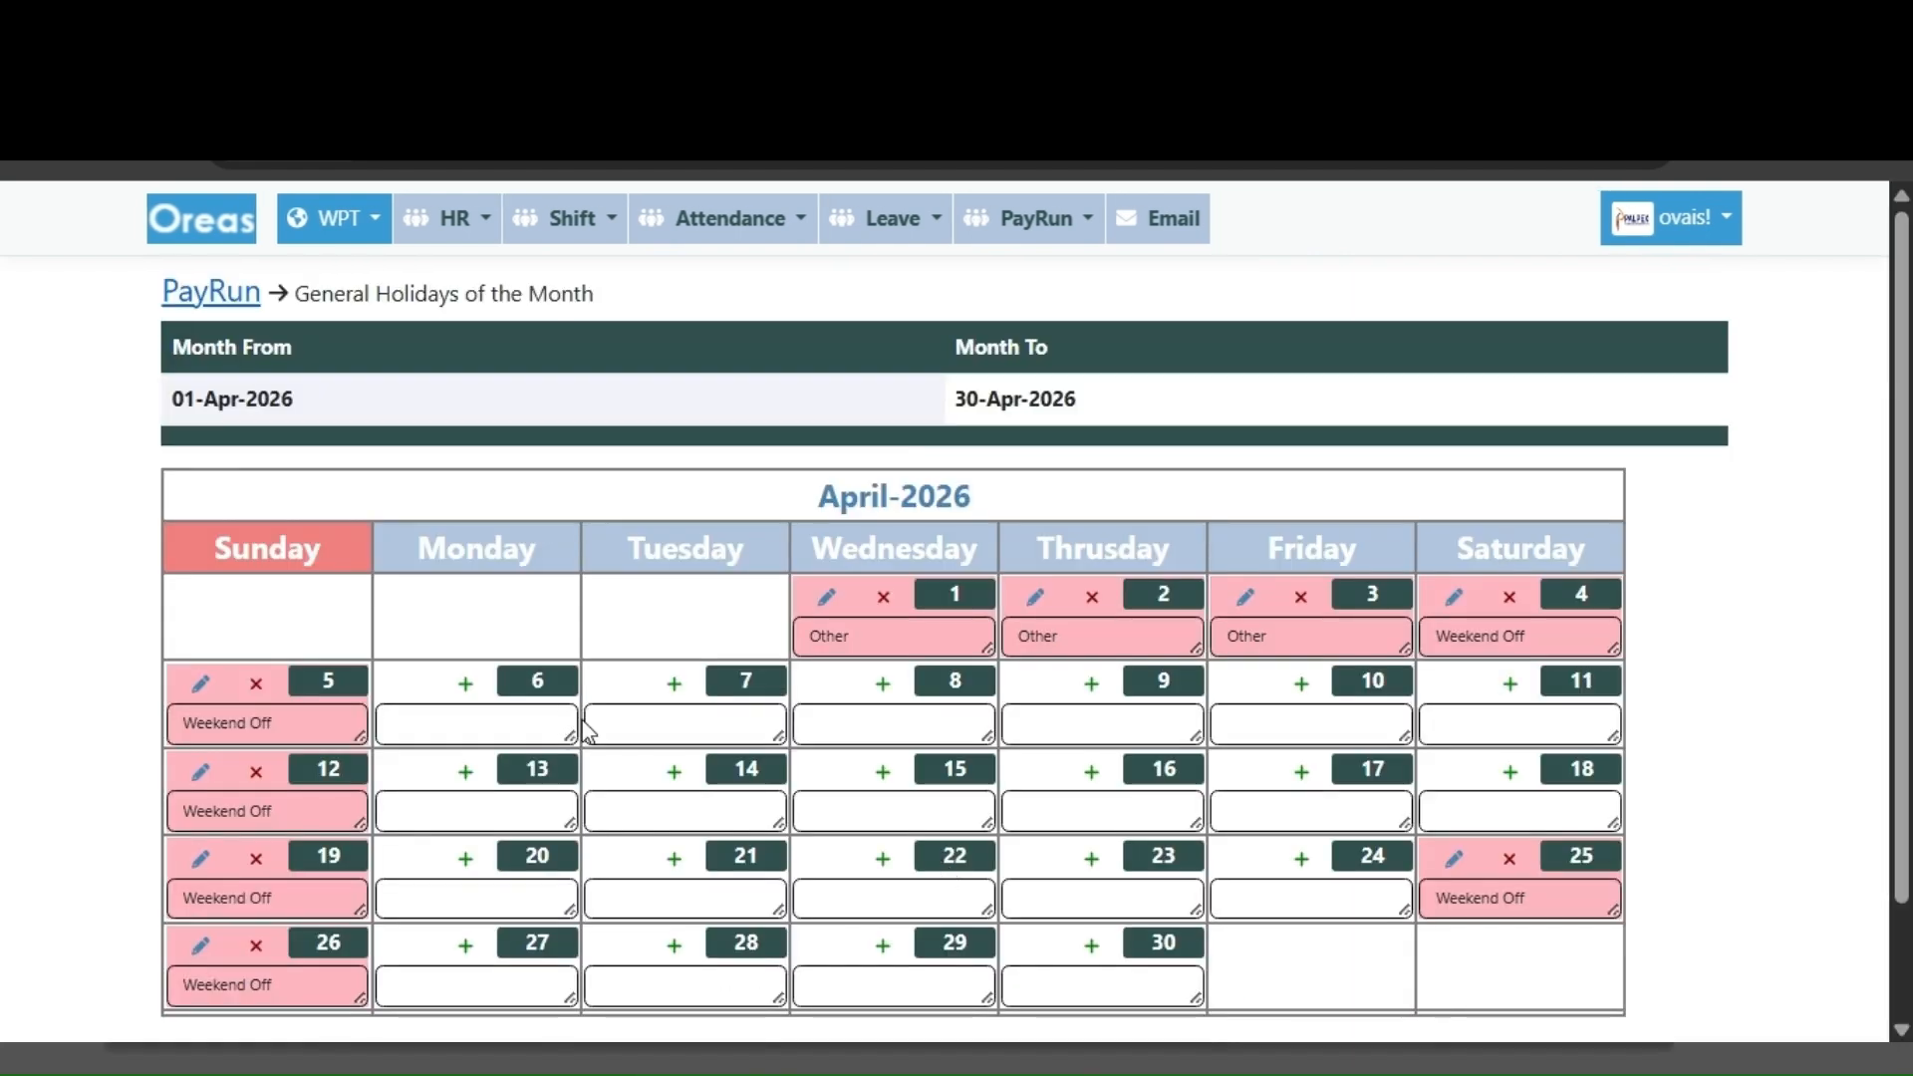
{"action": "scroll", "coordinate": [586, 732], "scroll_direction": "down", "scroll_amount": 2}
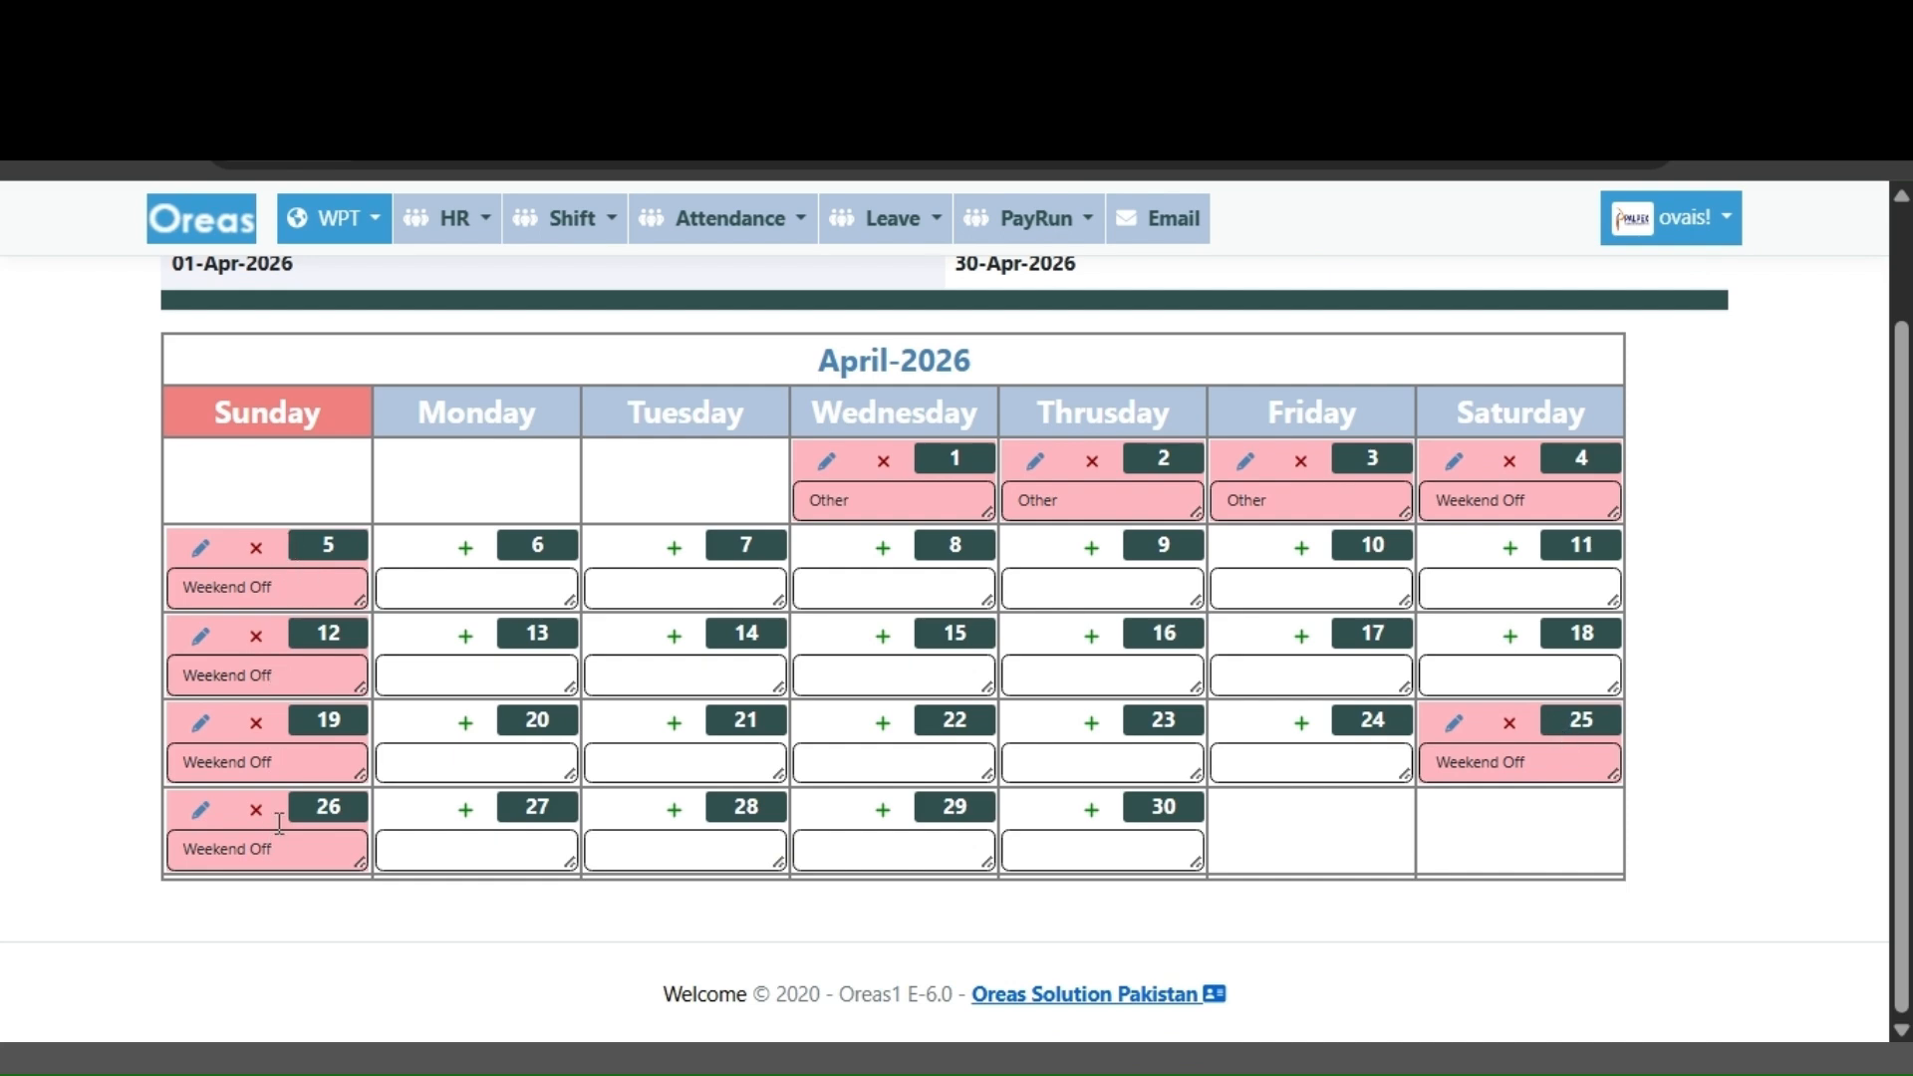
{"action": "scroll", "coordinate": [200, 496], "scroll_direction": "up", "scroll_amount": 2}
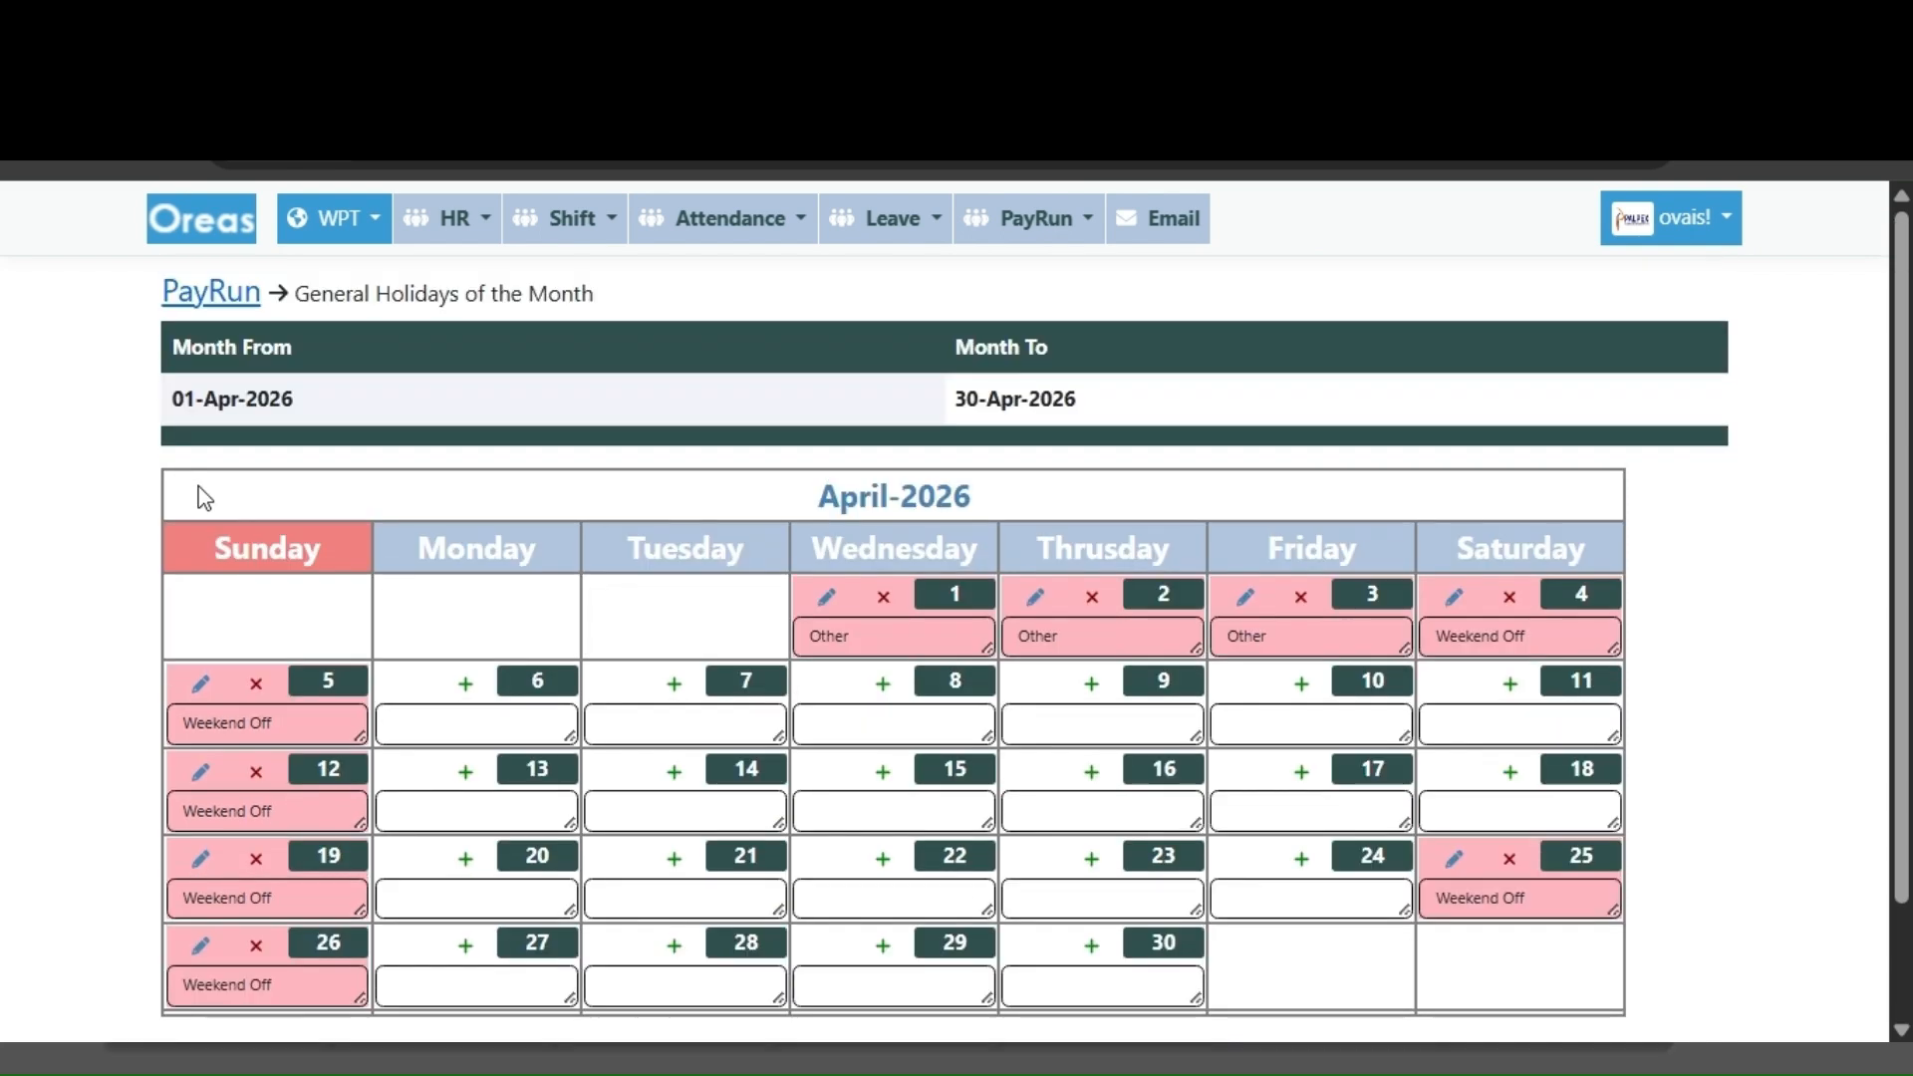
- Return to the April 2026 rosters and reopen the shift calendar of the "head office out door" roster
{"action": "left_click", "coordinate": [211, 294]}
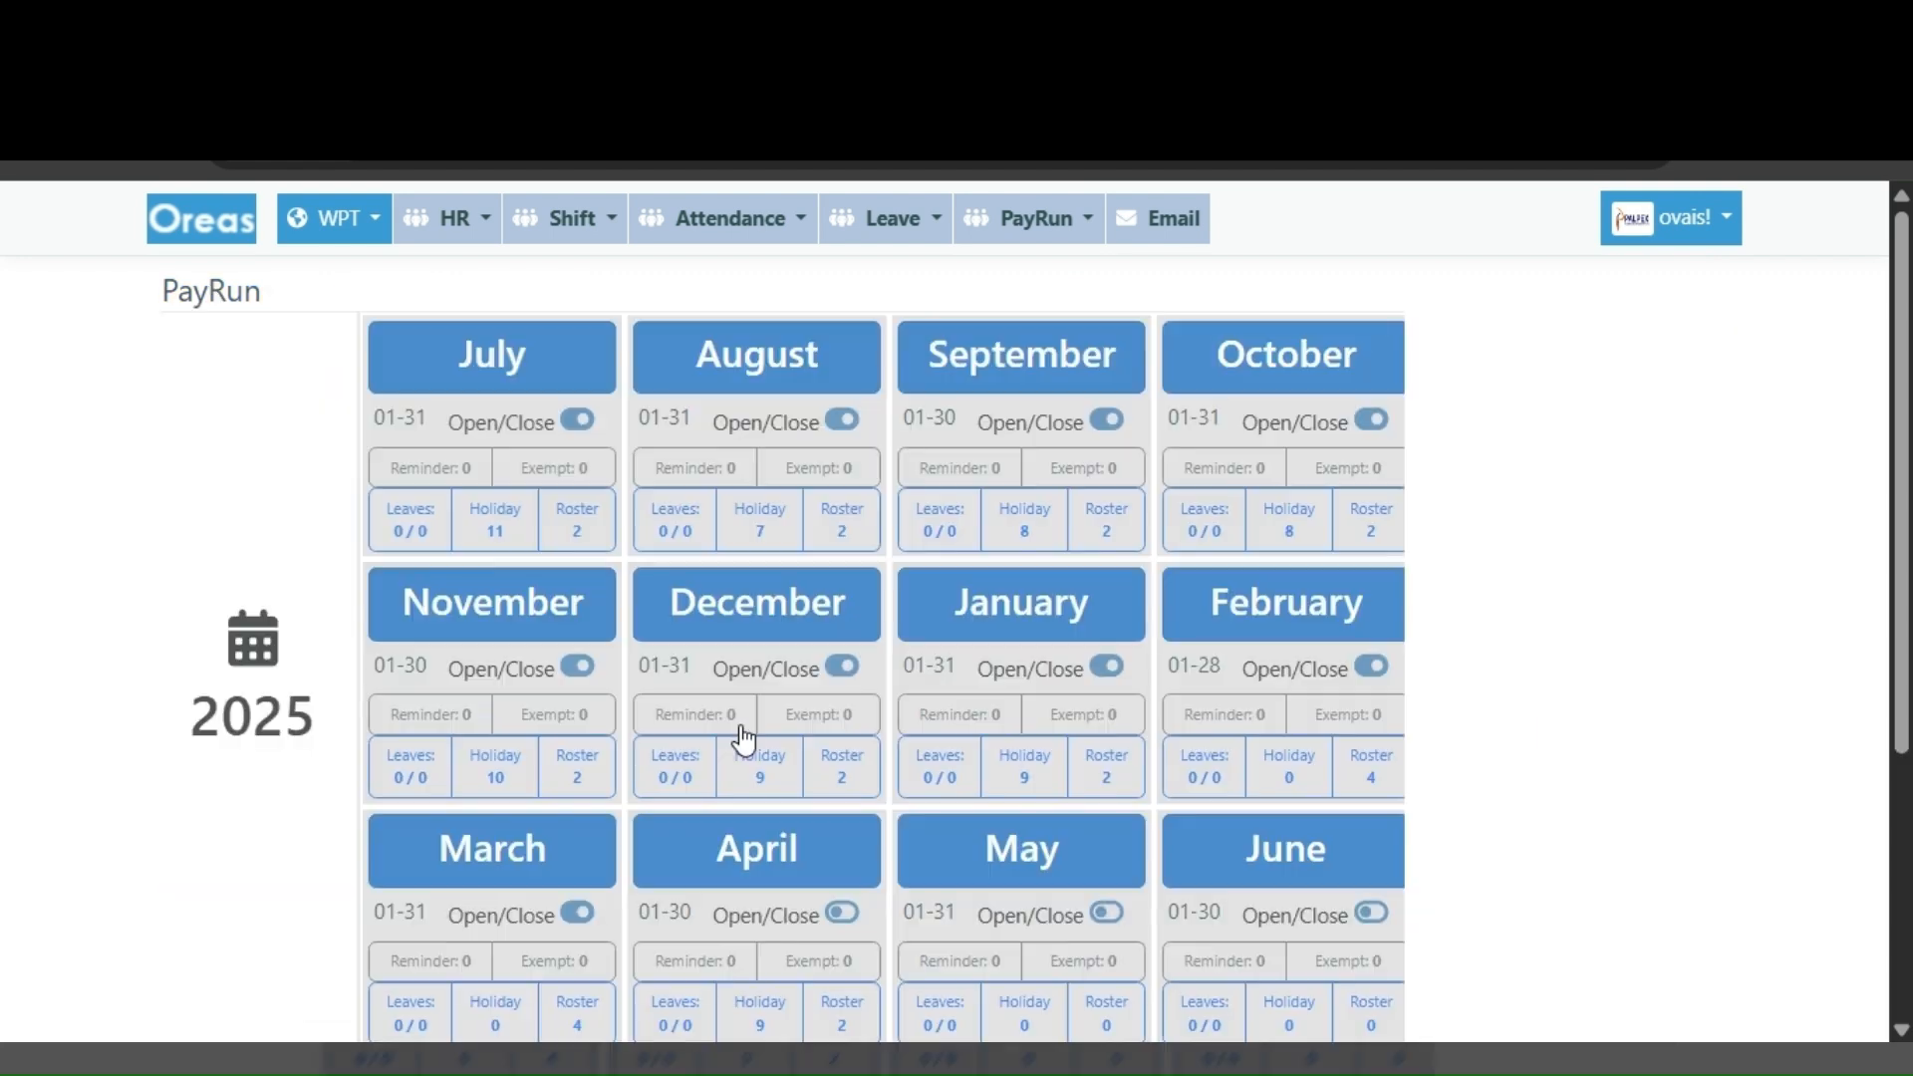
{"action": "scroll", "coordinate": [757, 712], "scroll_direction": "down", "scroll_amount": 1}
{"action": "scroll", "coordinate": [767, 705], "scroll_direction": "down", "scroll_amount": 2}
{"action": "left_click", "coordinate": [1028, 680]}
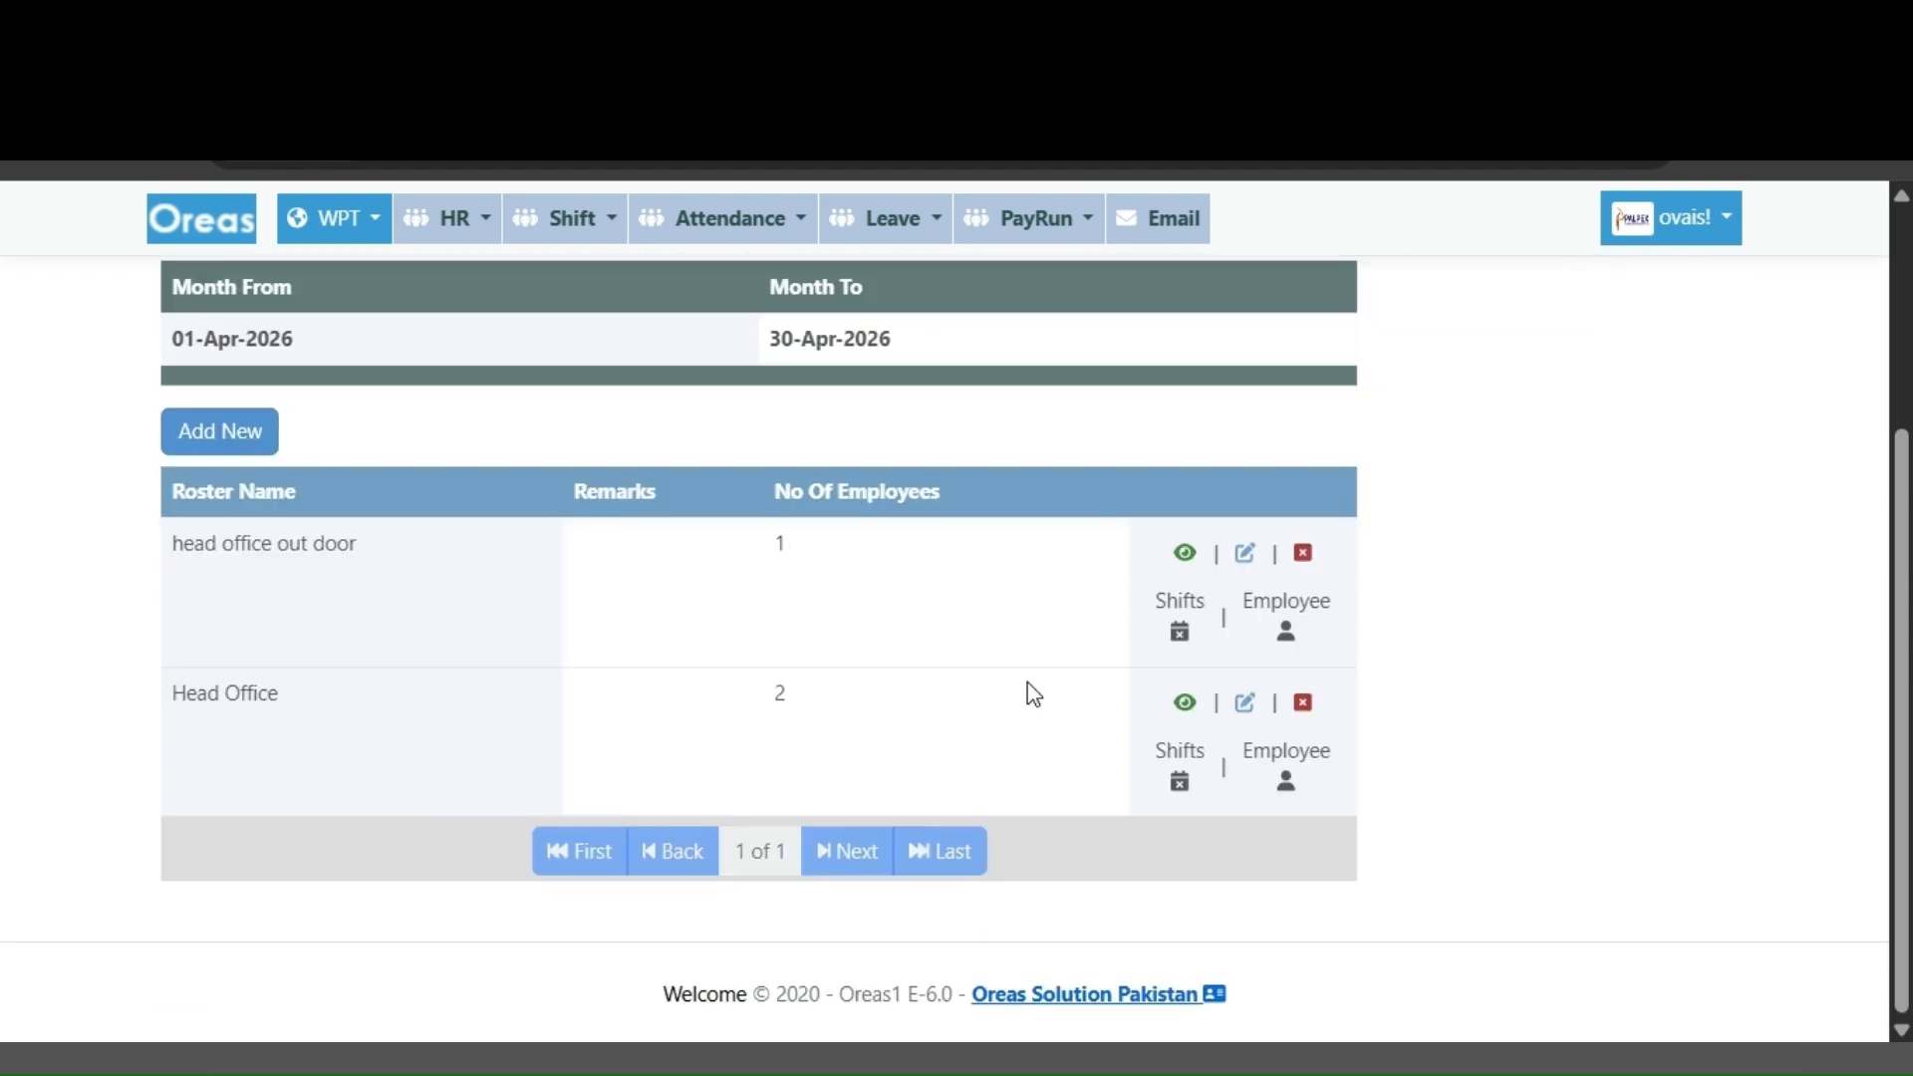
{"action": "scroll", "coordinate": [290, 487], "scroll_direction": "down", "scroll_amount": 2}
{"action": "scroll", "coordinate": [301, 528], "scroll_direction": "up", "scroll_amount": 3}
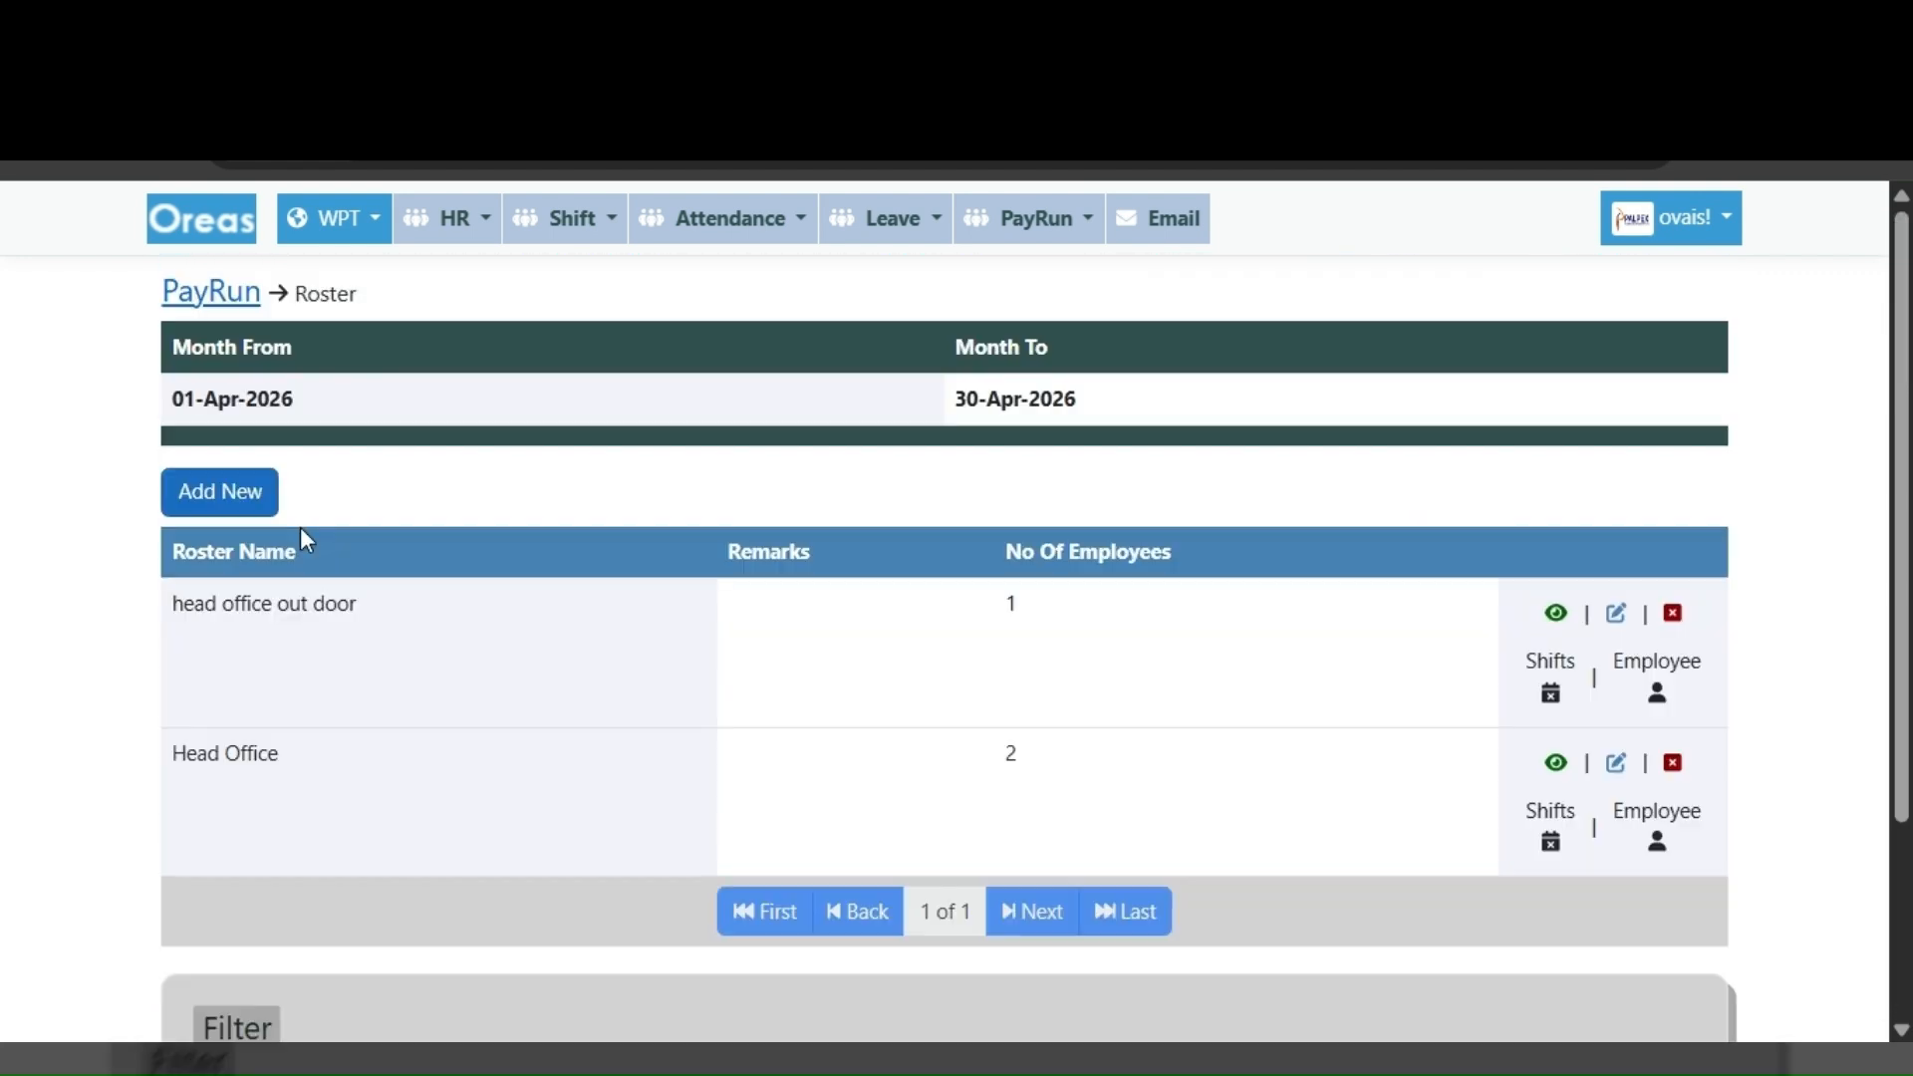
{"action": "left_click", "coordinate": [1550, 692]}
- Compare the holidays and working days in the roster's April 2026 shift calendar
{"action": "scroll", "coordinate": [1441, 715], "scroll_direction": "down", "scroll_amount": 2}
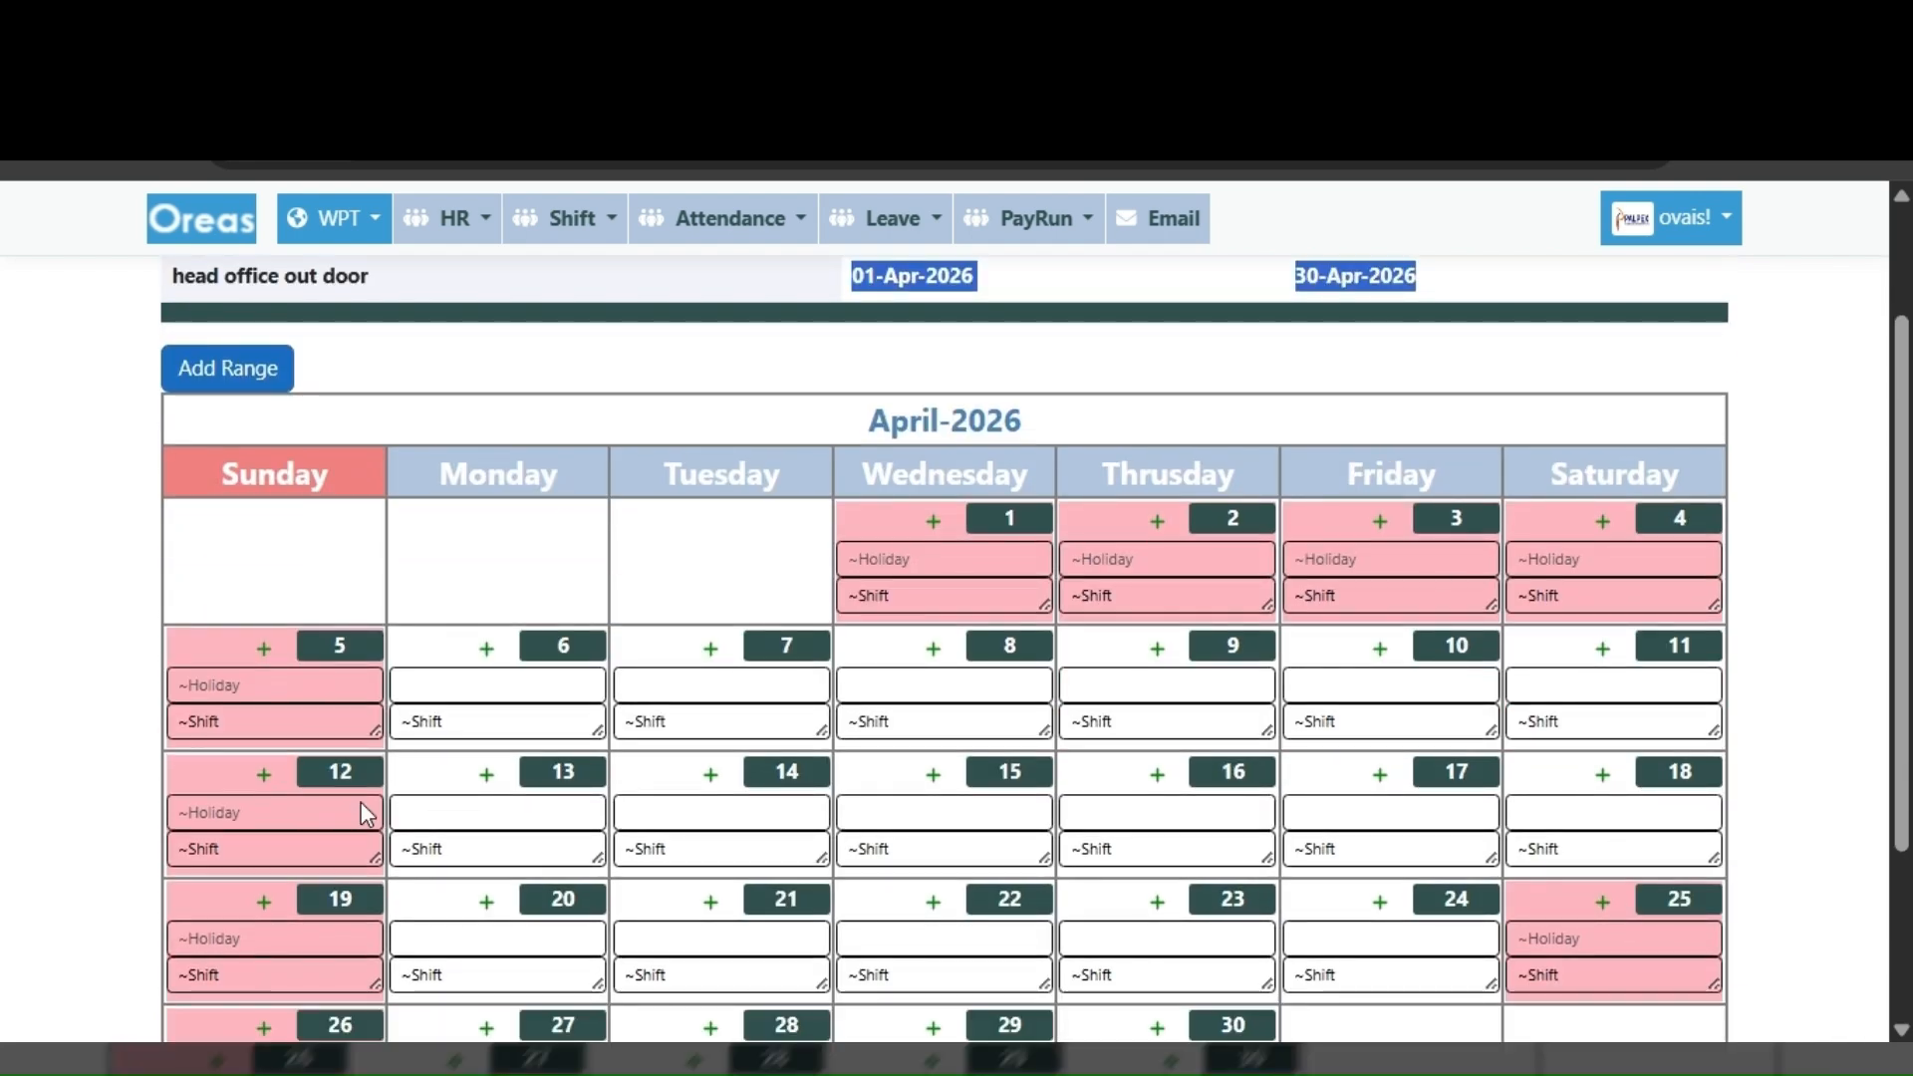
{"action": "scroll", "coordinate": [369, 773], "scroll_direction": "down", "scroll_amount": 3}
{"action": "scroll", "coordinate": [267, 713], "scroll_direction": "up", "scroll_amount": 4}
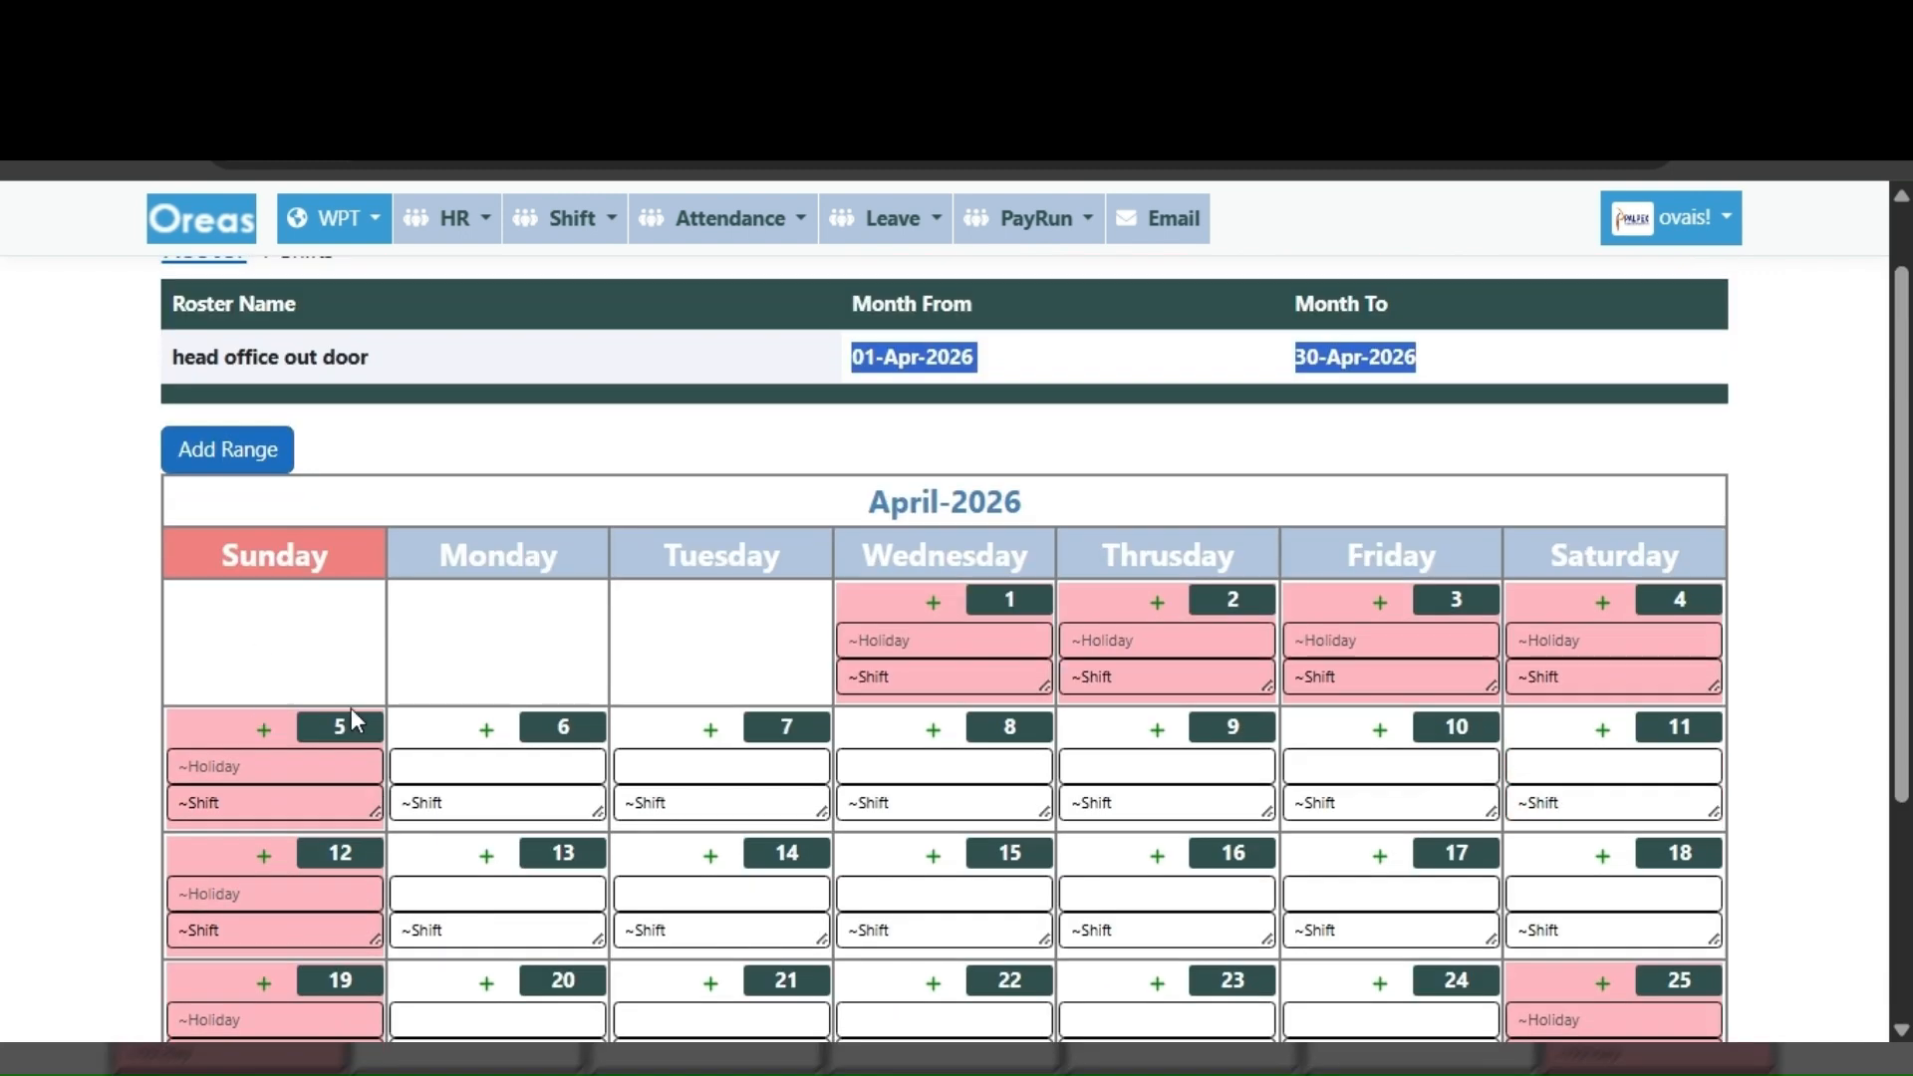
{"action": "scroll", "coordinate": [349, 709], "scroll_direction": "down", "scroll_amount": 2}
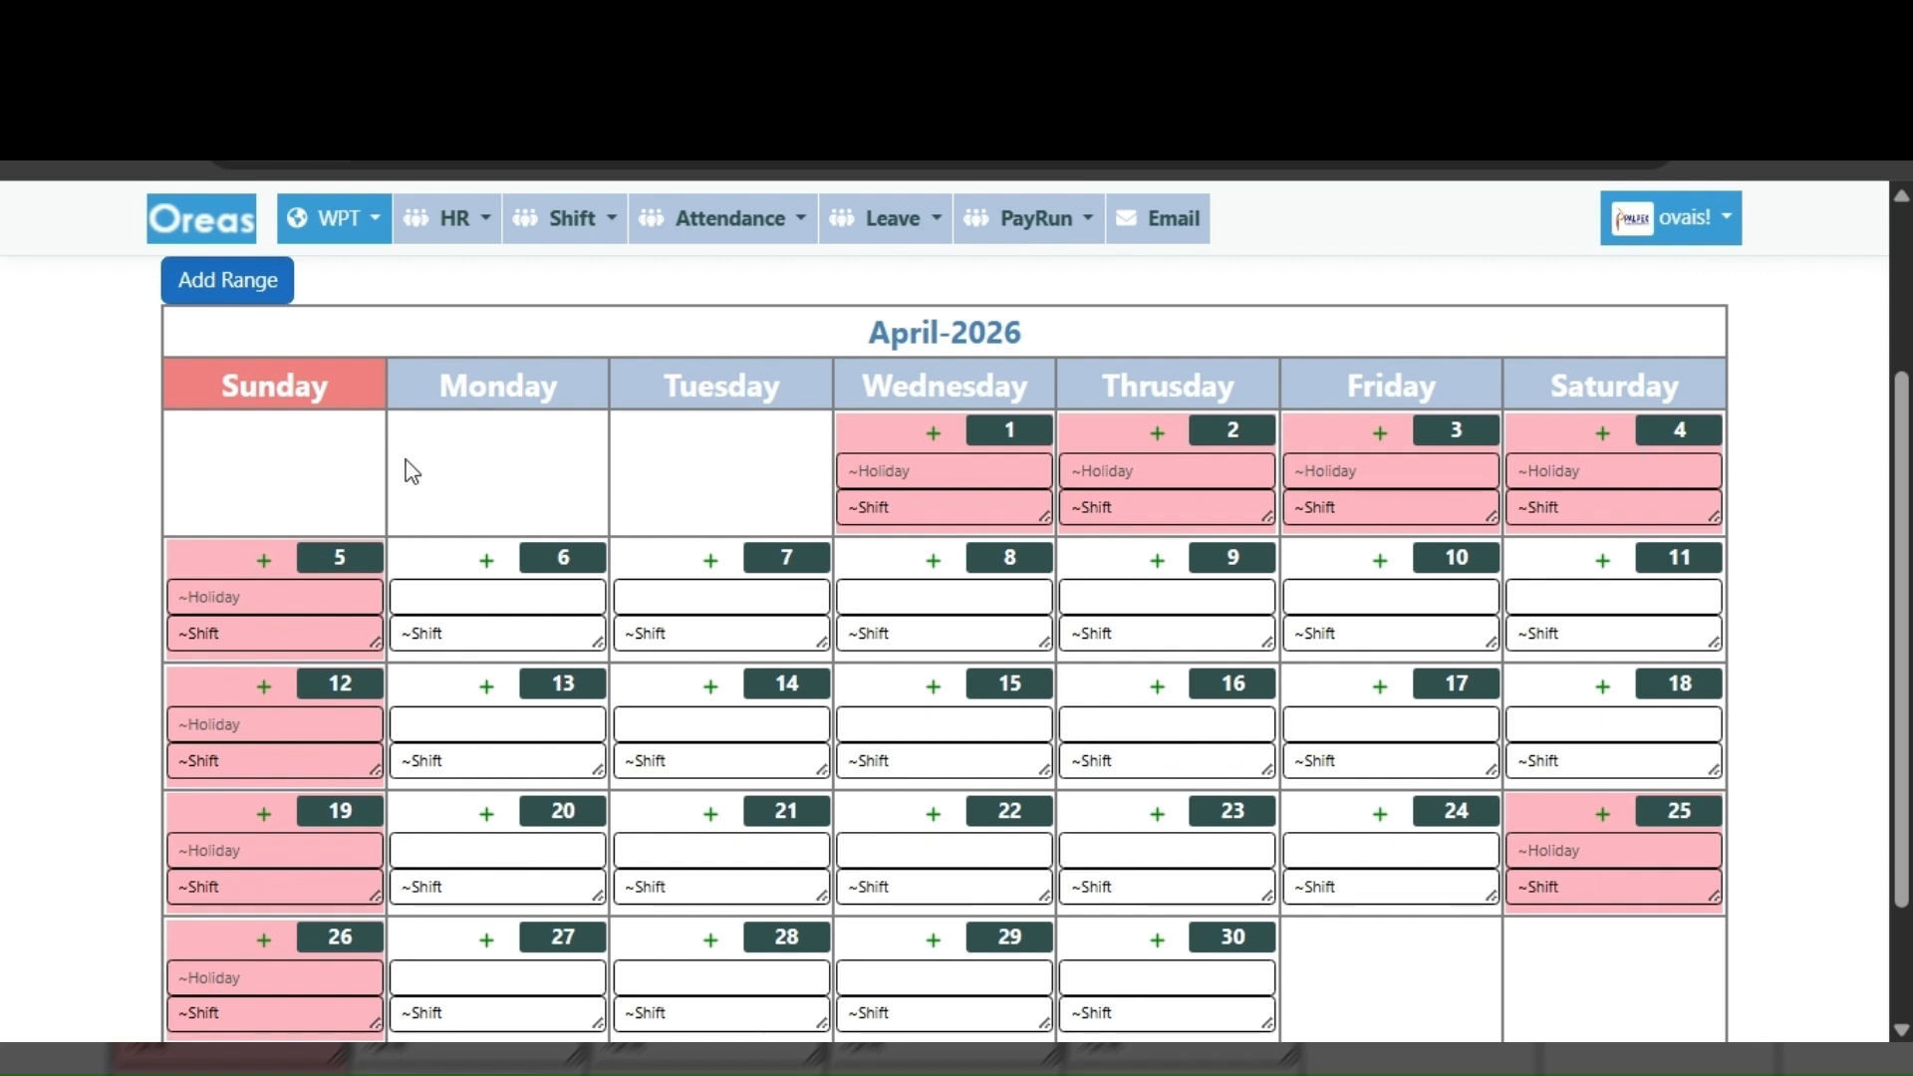
{"action": "scroll", "coordinate": [634, 468], "scroll_direction": "up", "scroll_amount": 2}
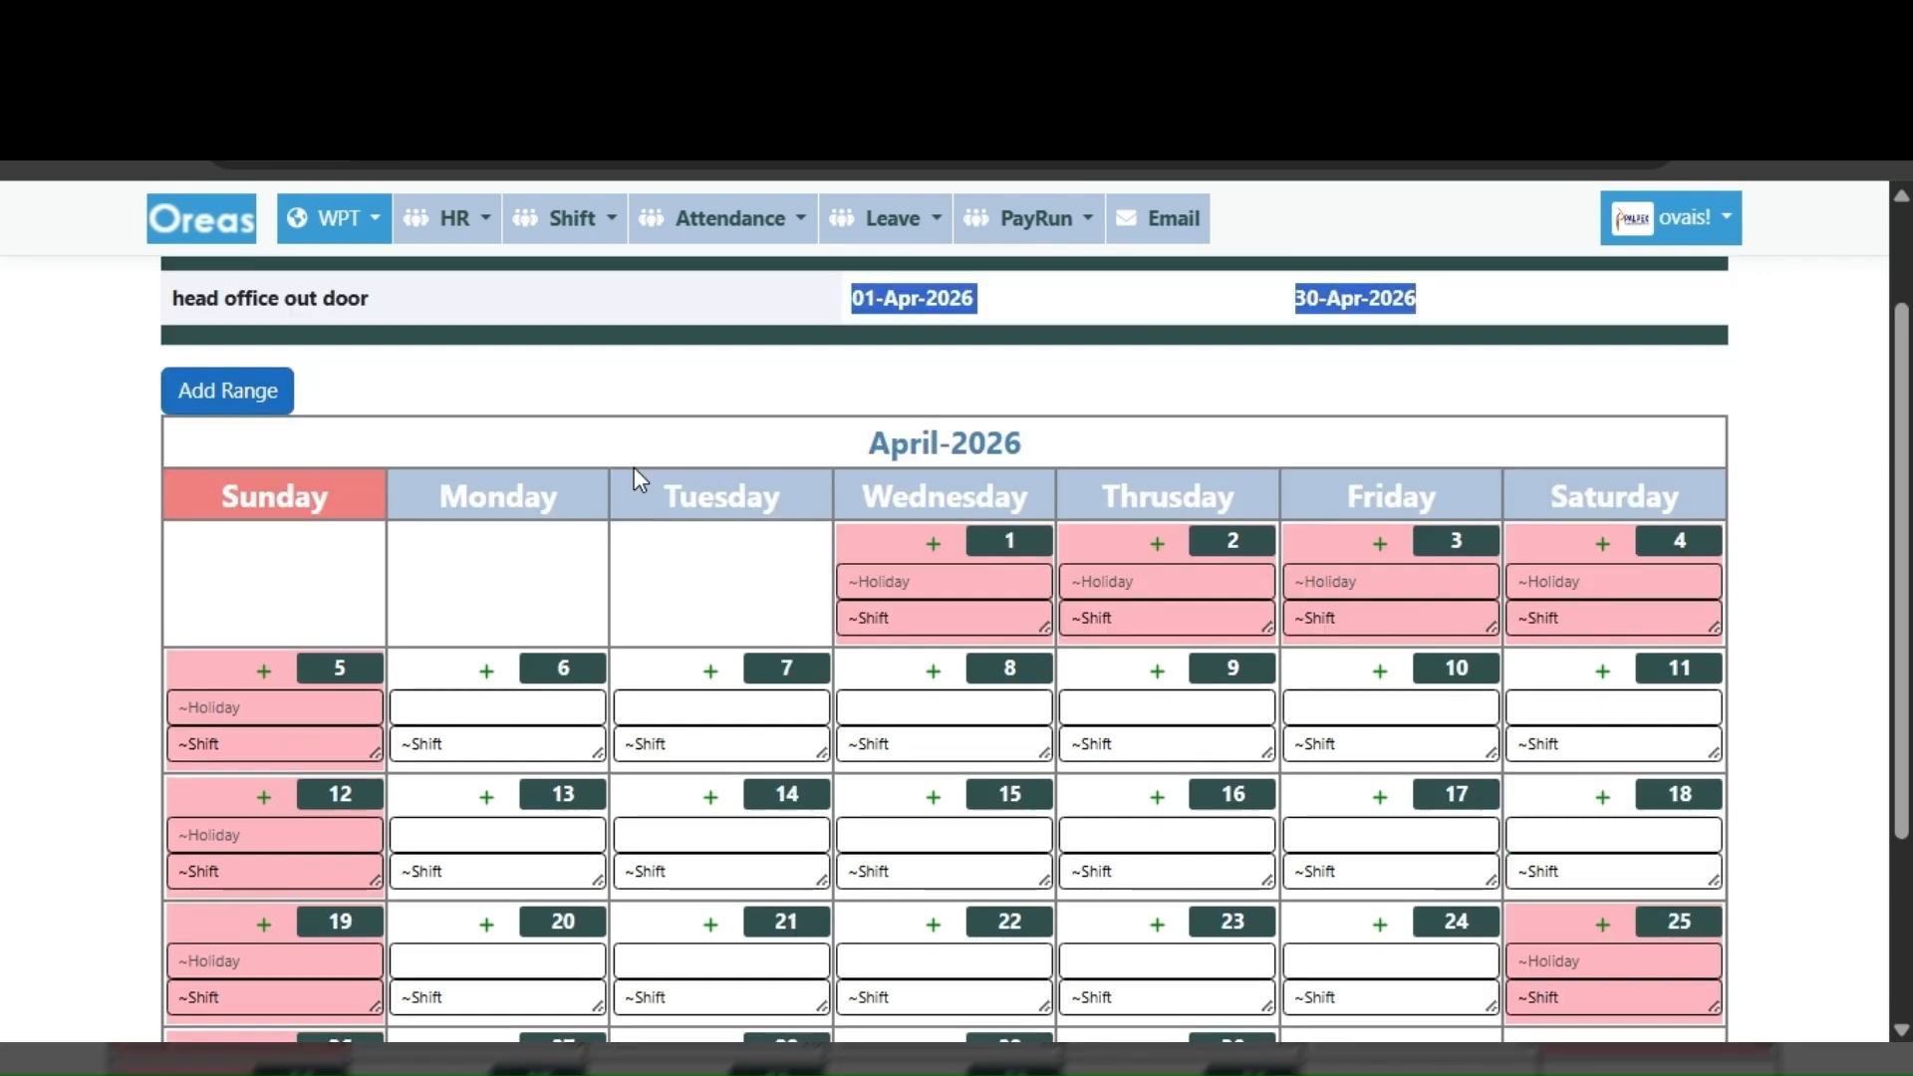
{"action": "scroll", "coordinate": [632, 478], "scroll_direction": "down", "scroll_amount": 2}
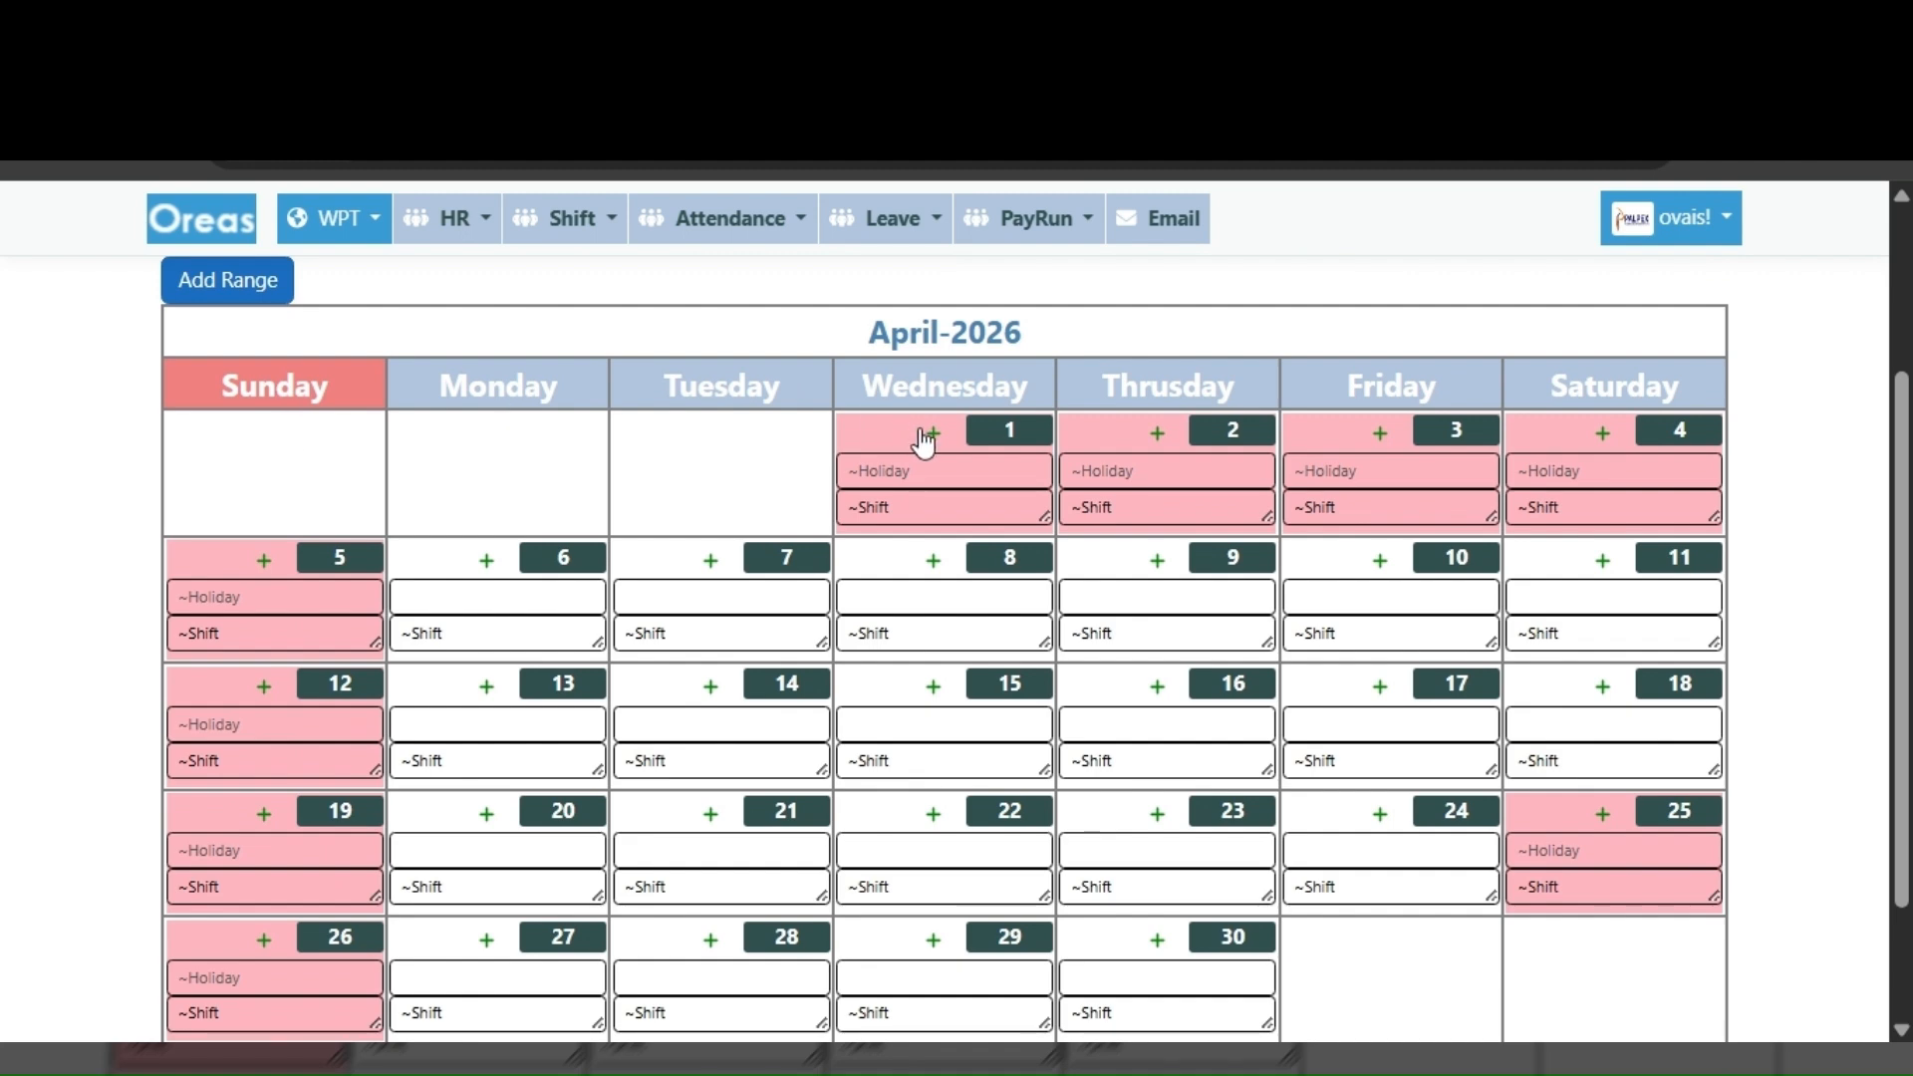
{"action": "scroll", "coordinate": [941, 558], "scroll_direction": "up", "scroll_amount": 2}
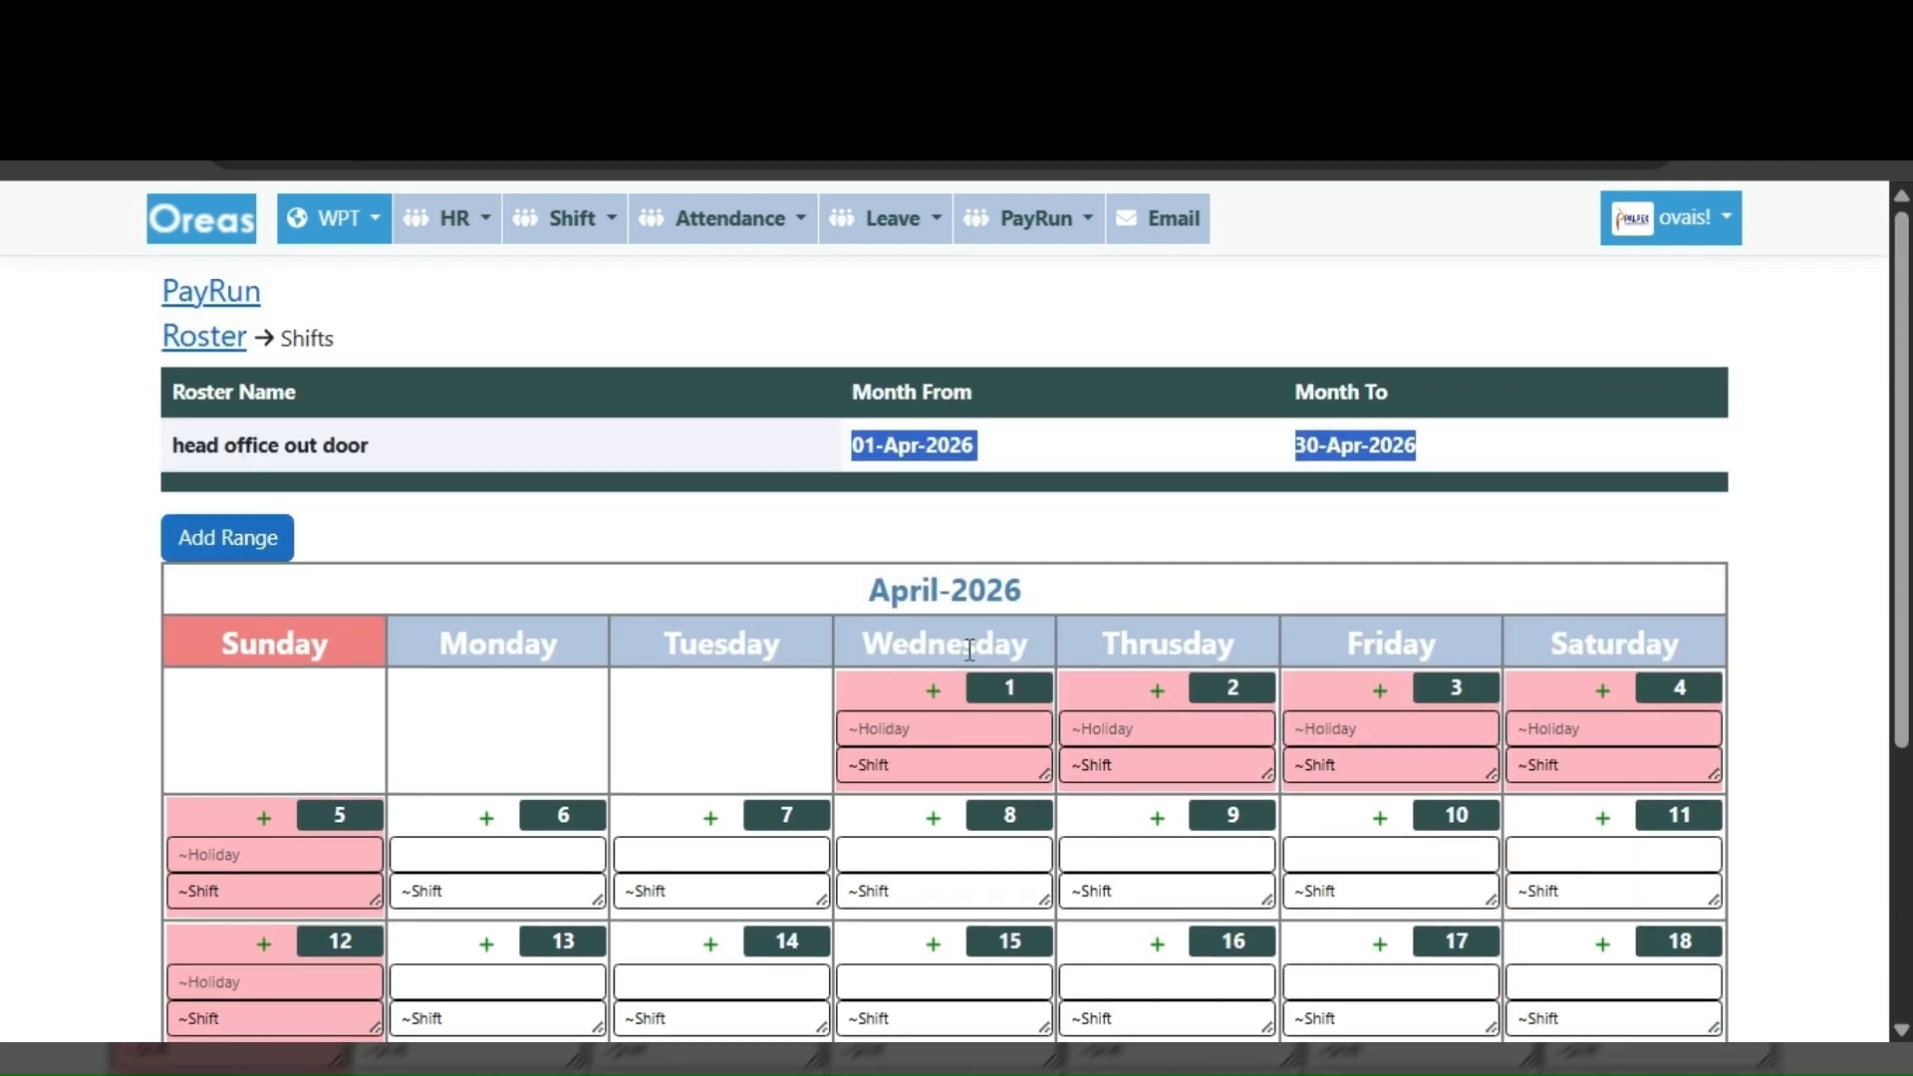
{"action": "left_click", "coordinate": [935, 694]}
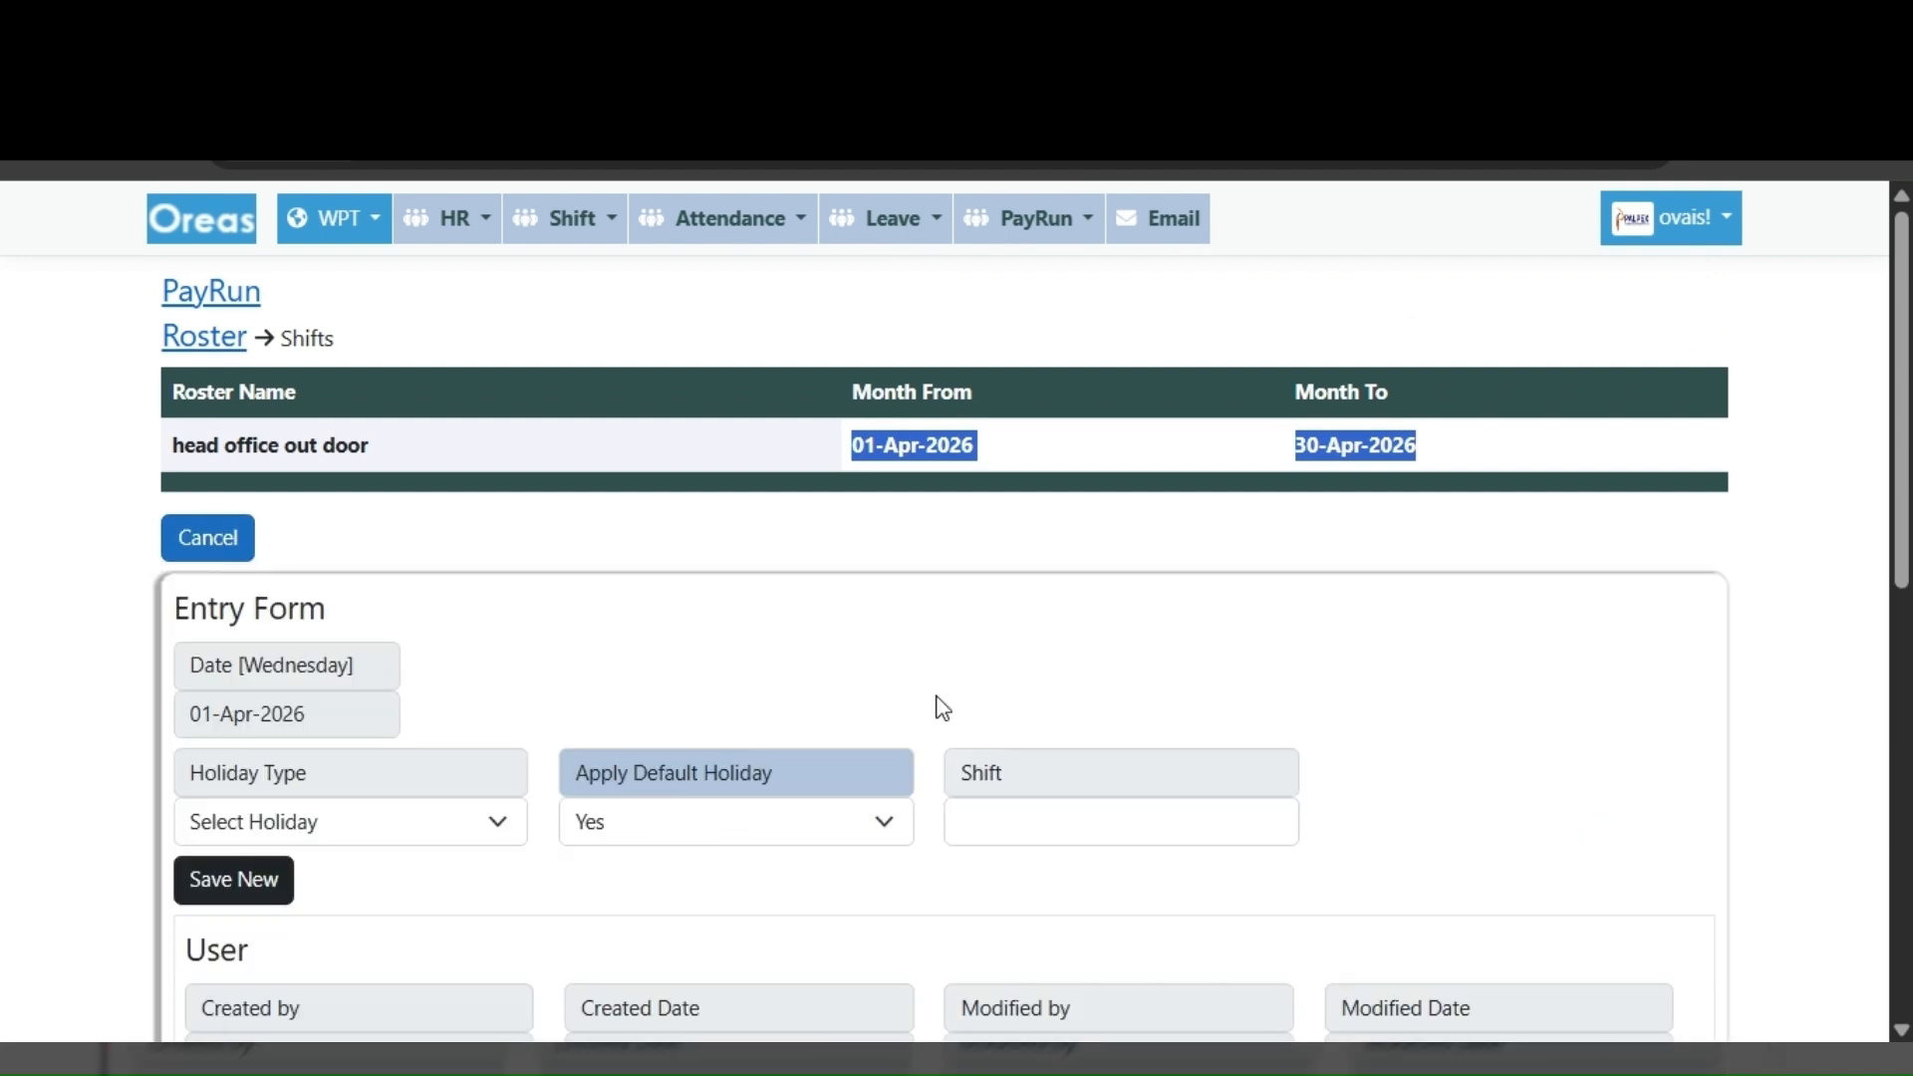
{"action": "scroll", "coordinate": [935, 705], "scroll_direction": "down", "scroll_amount": 3}
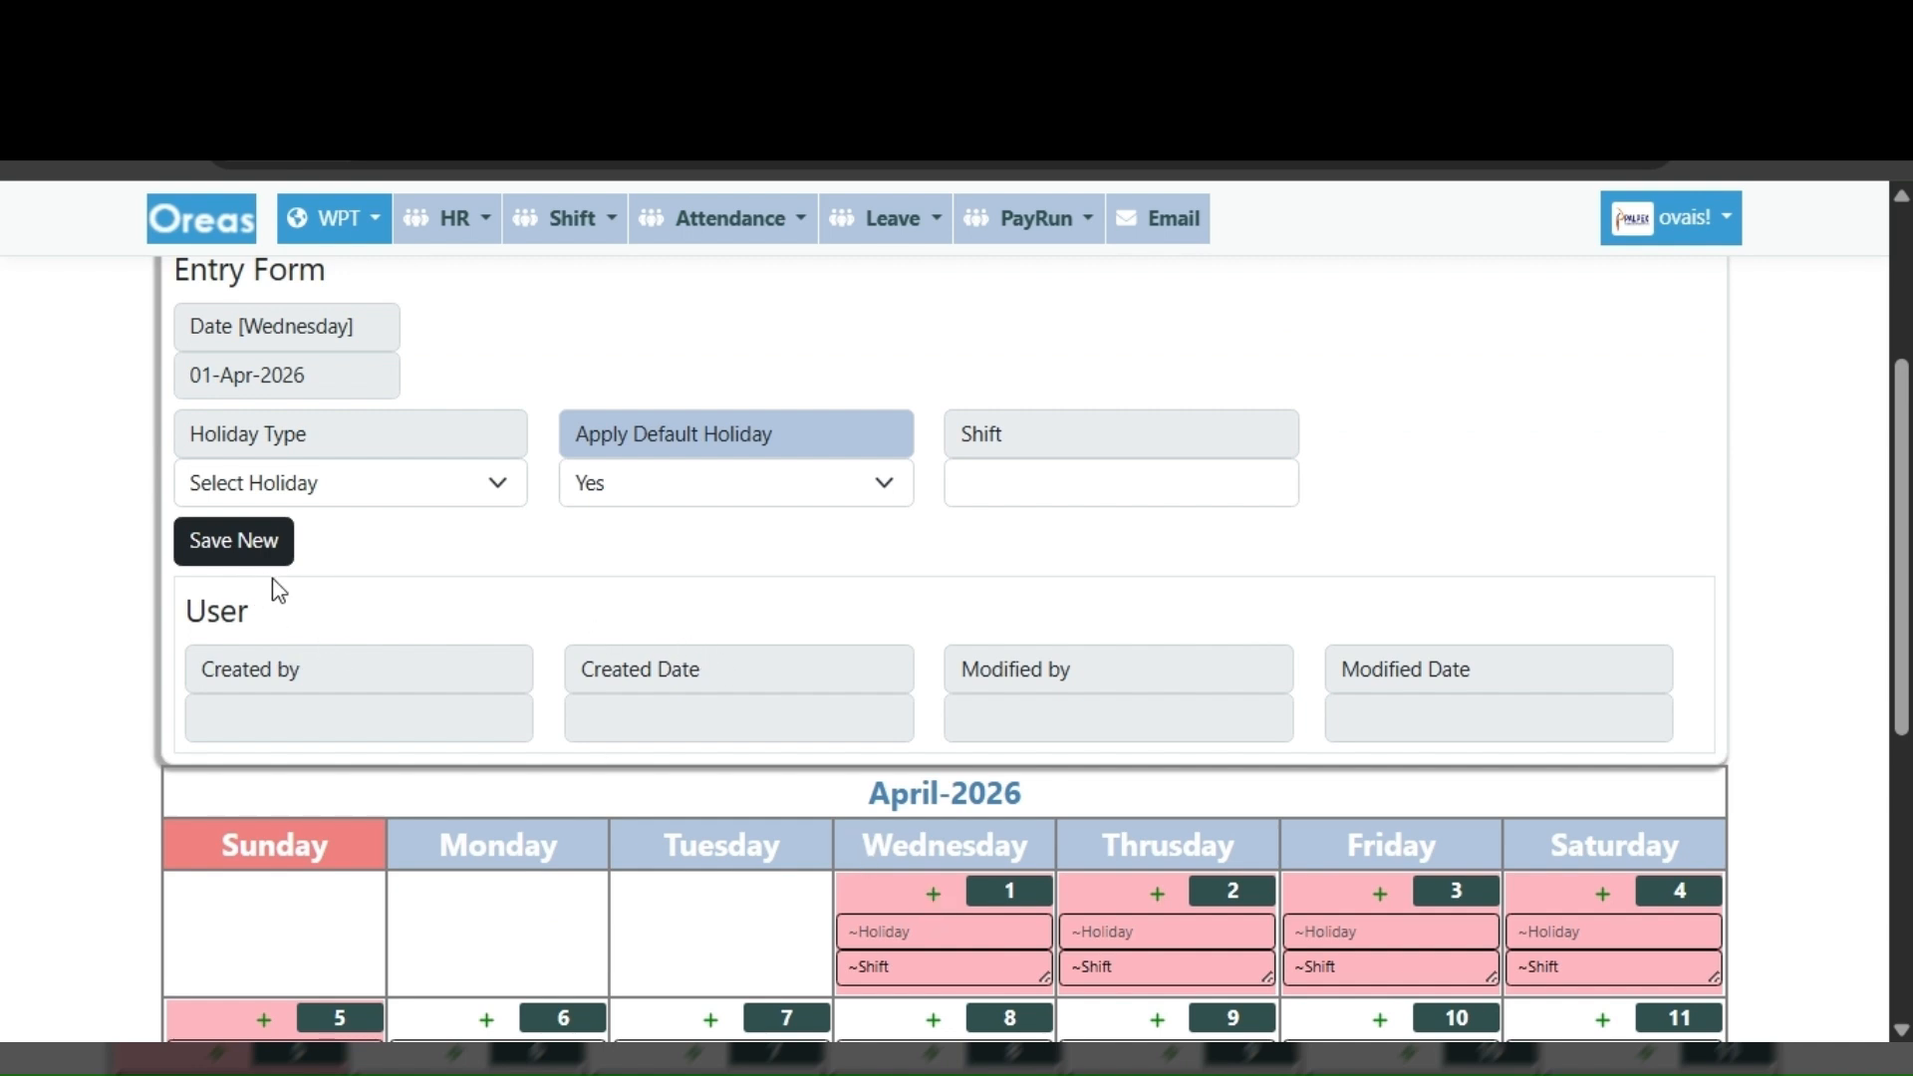
{"action": "scroll", "coordinate": [633, 728], "scroll_direction": "up", "scroll_amount": 4}
{"action": "left_click", "coordinate": [199, 538]}
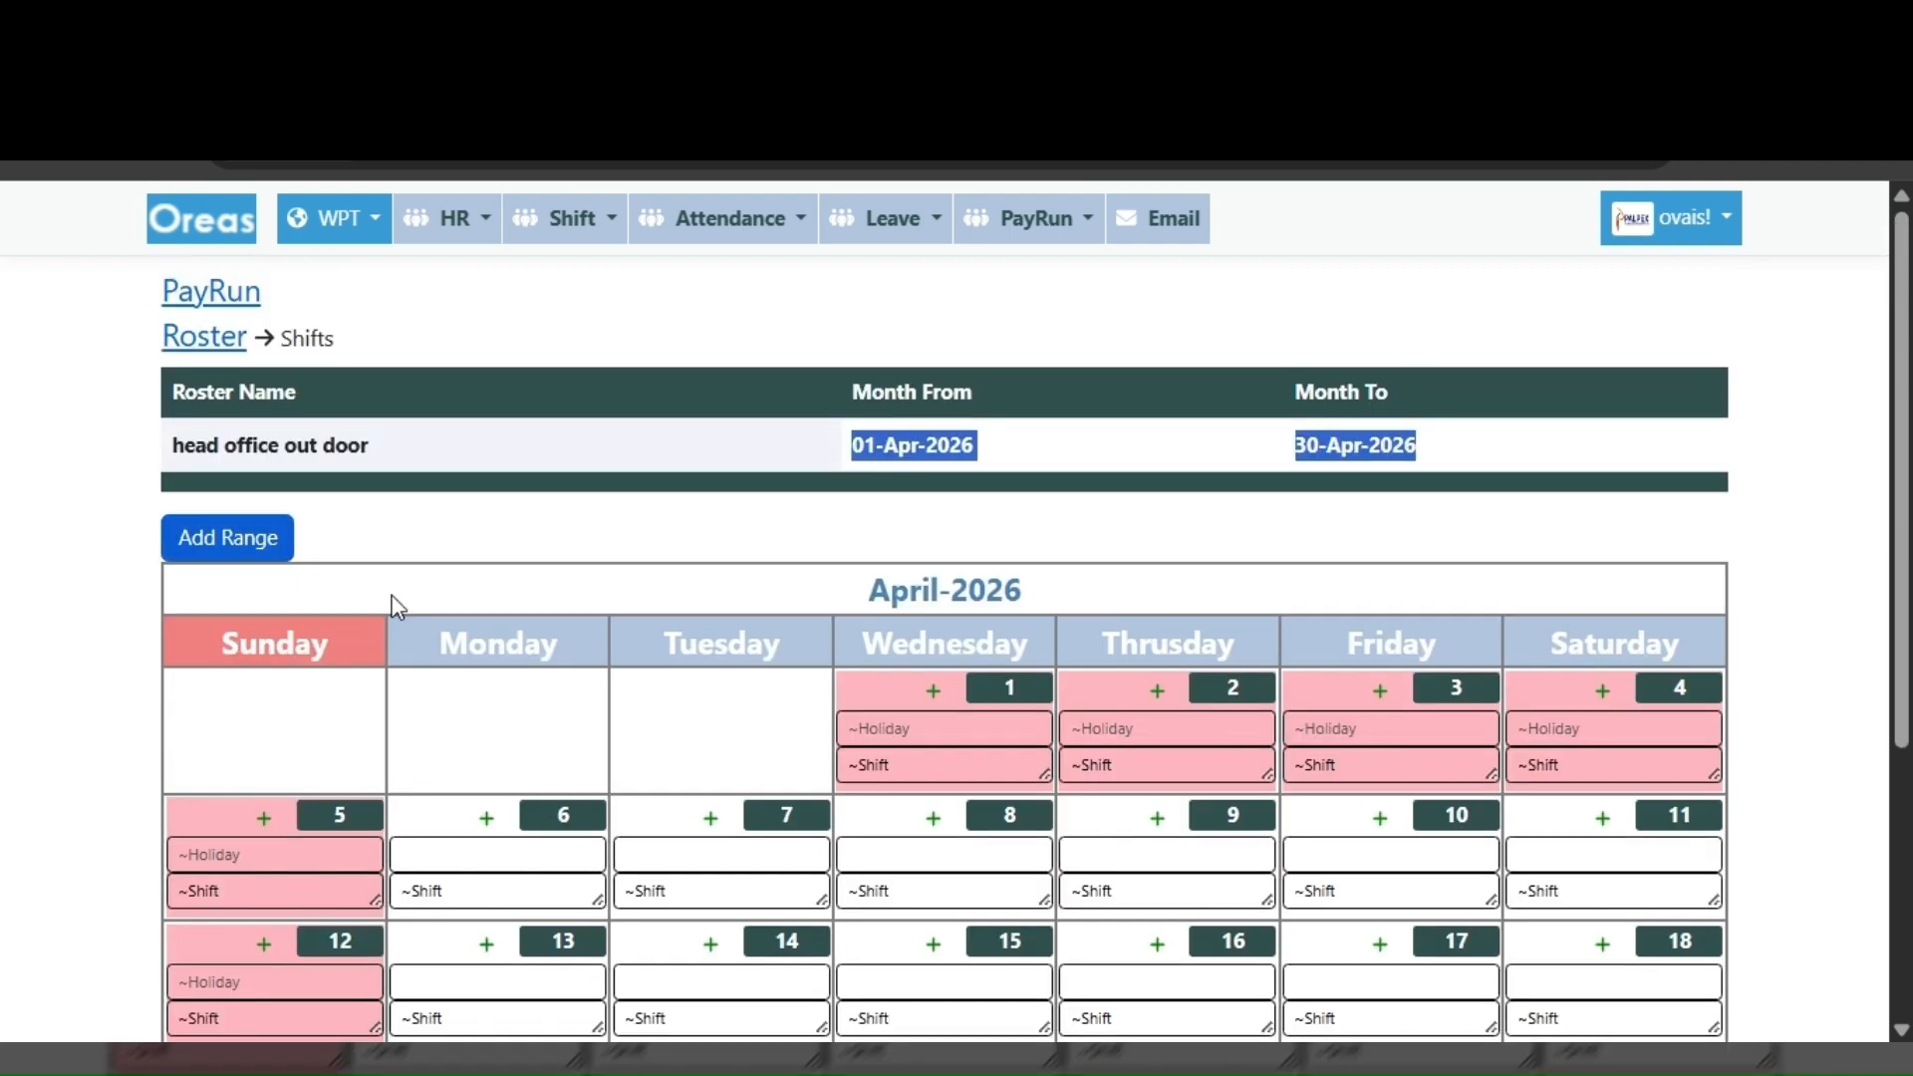
- Start a new calendar entry for 01-Apr-2026 and open the search for its shift
{"action": "left_click", "coordinate": [932, 690]}
{"action": "scroll", "coordinate": [937, 709], "scroll_direction": "down", "scroll_amount": 3}
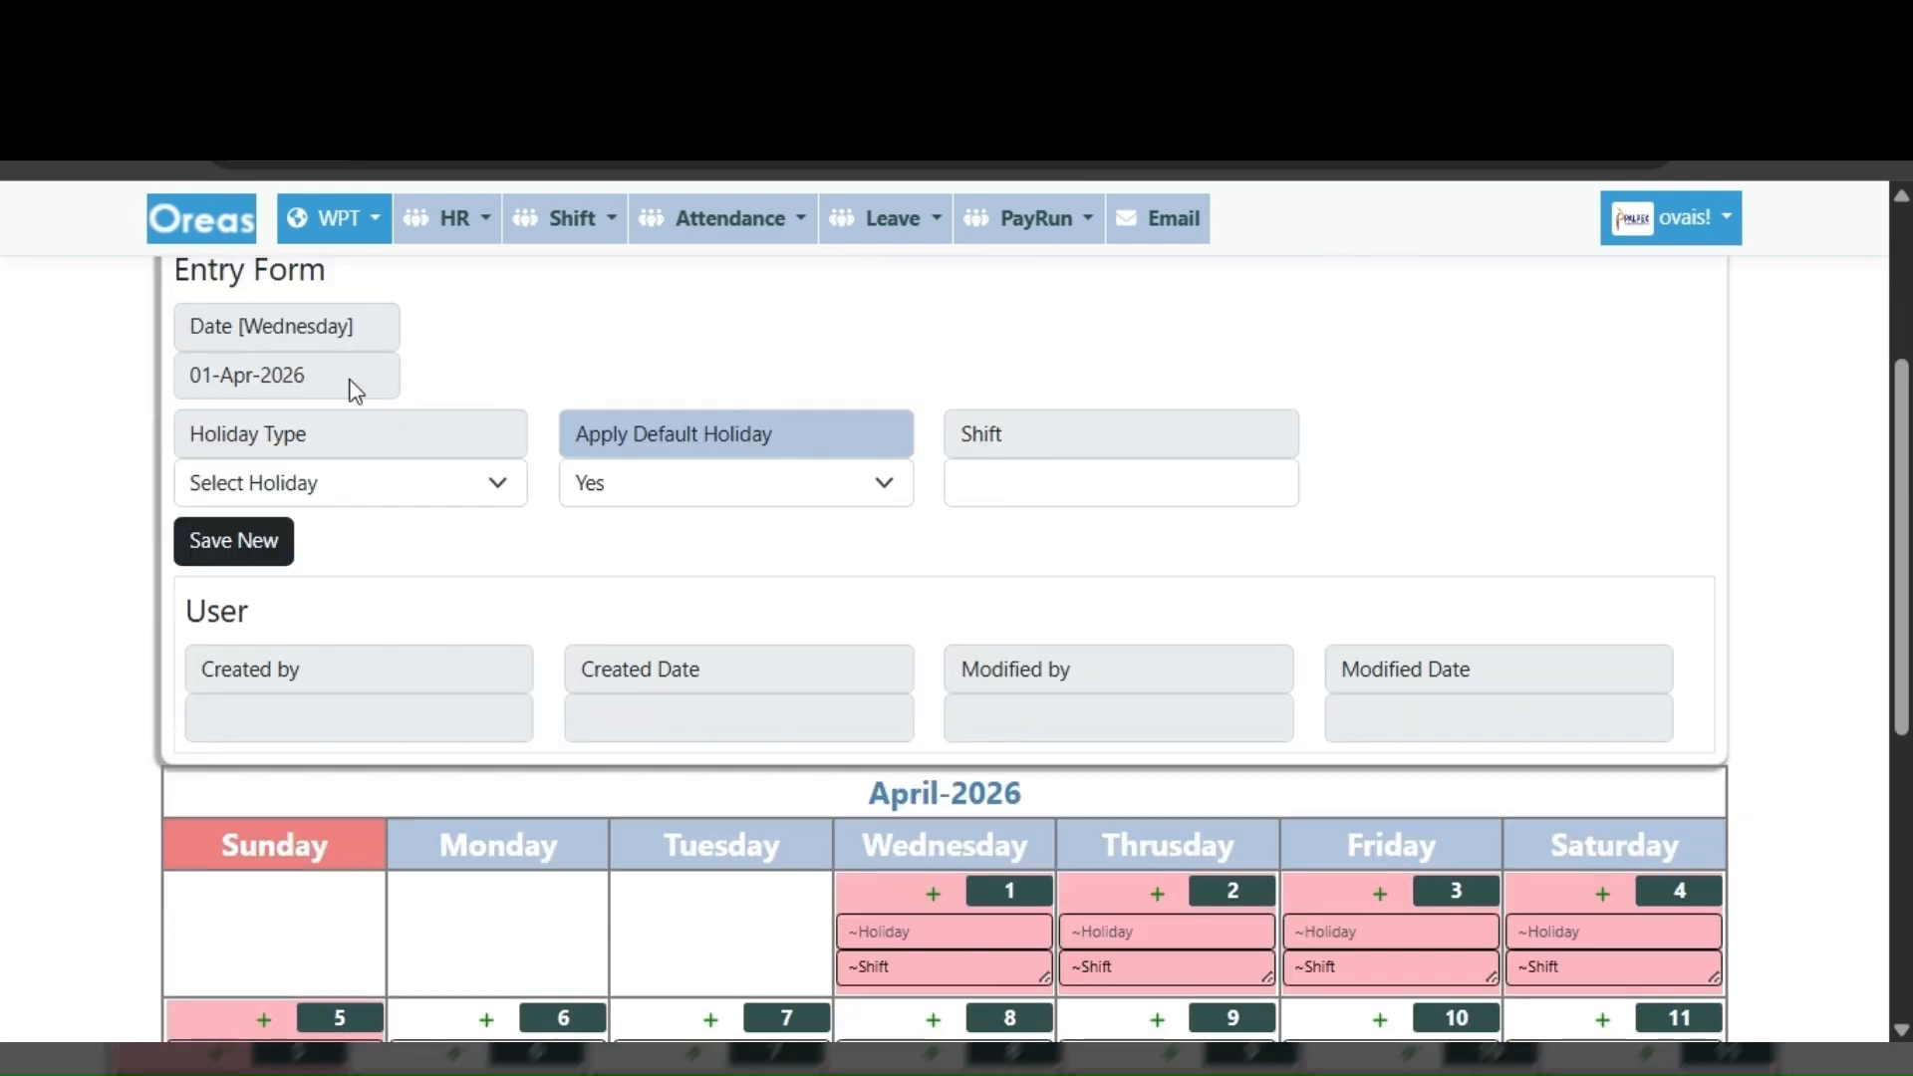
{"action": "left_click", "coordinate": [1141, 511]}
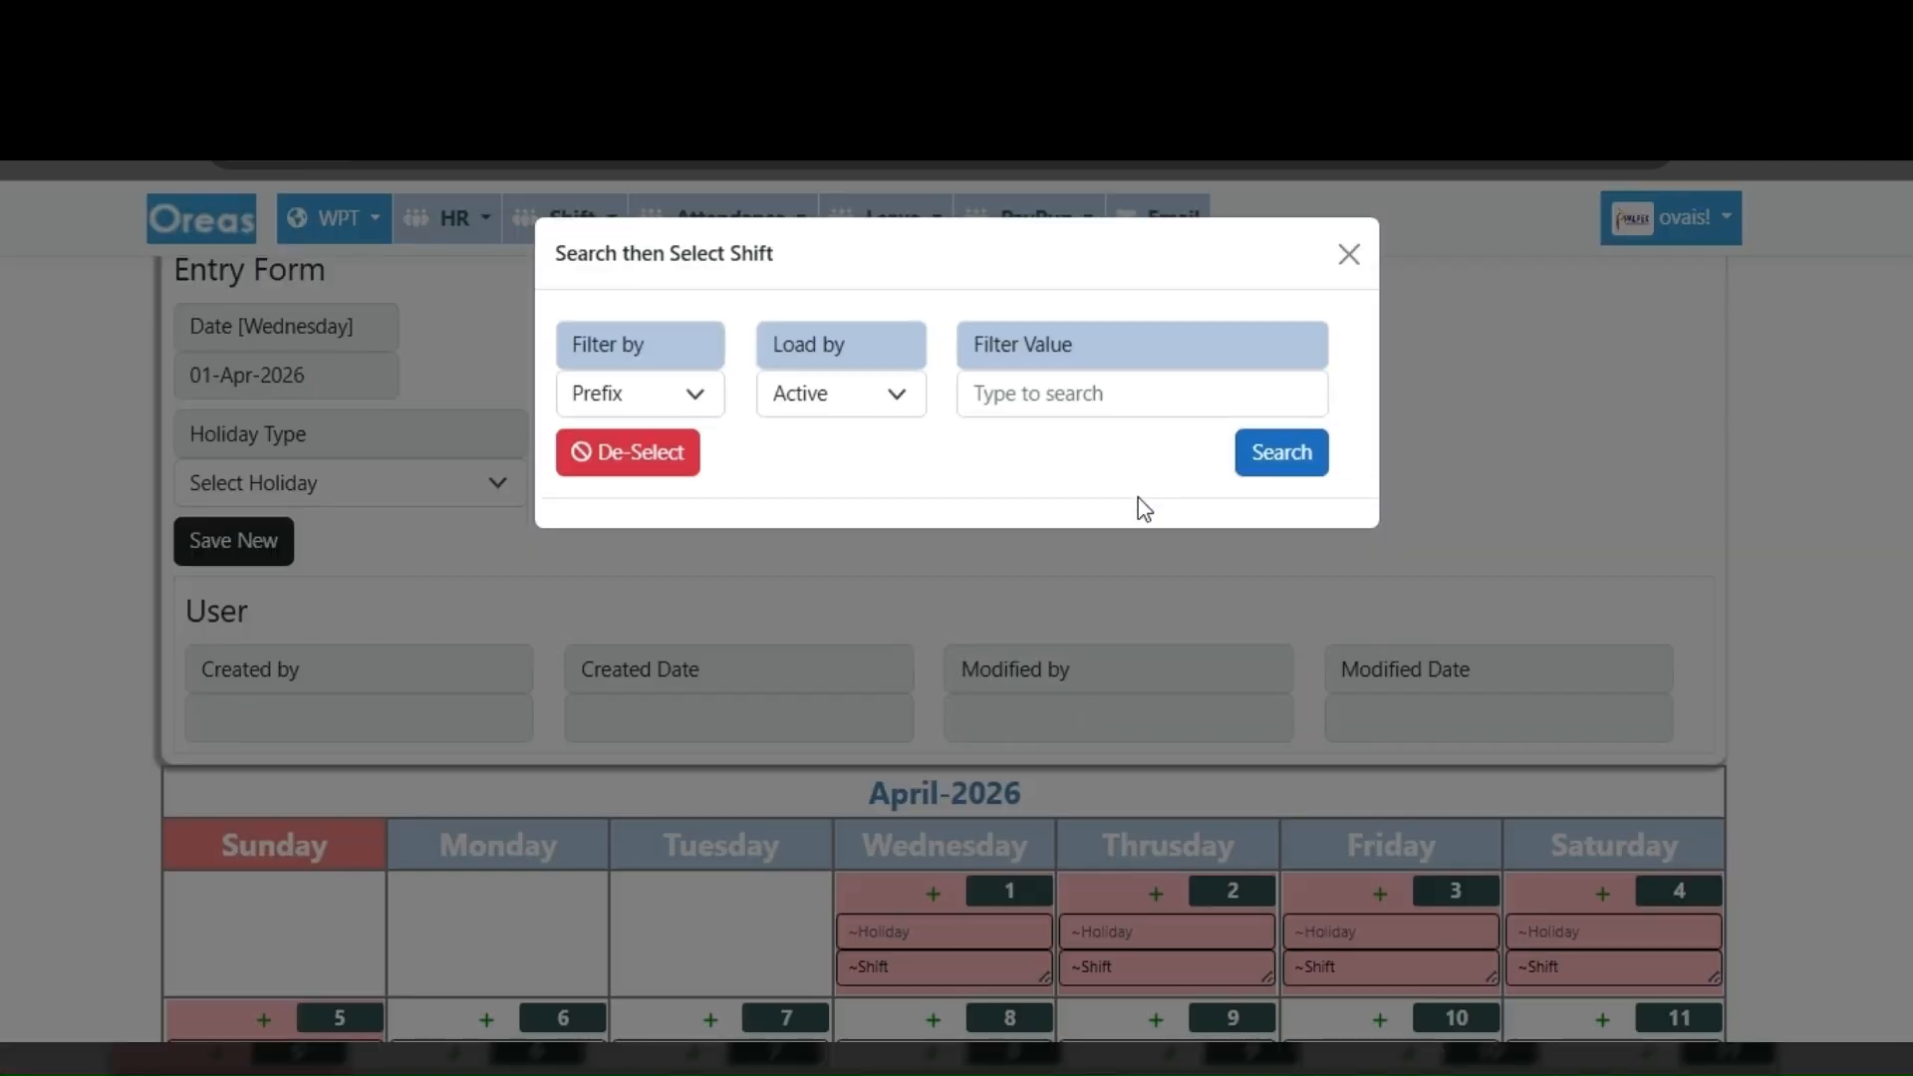
{"action": "left_click", "coordinate": [1033, 390]}
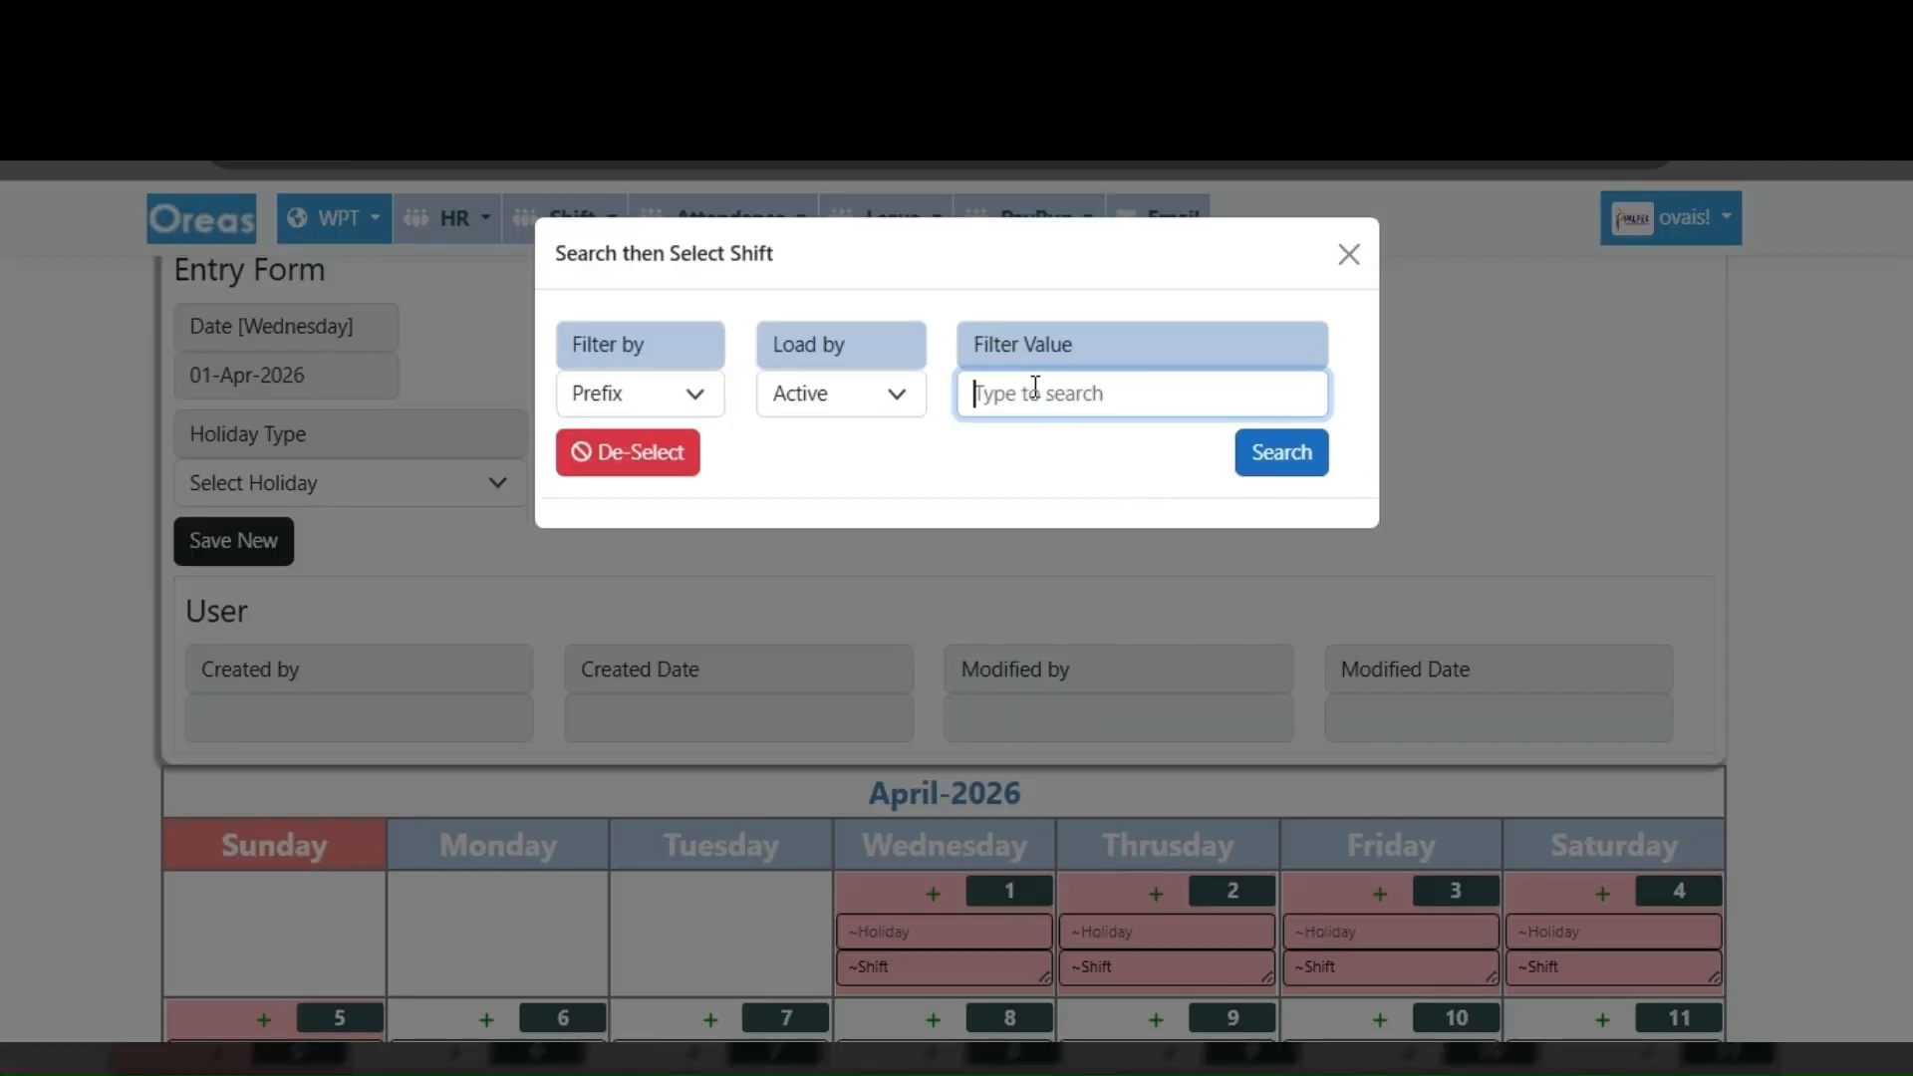
{"action": "left_click", "coordinate": [635, 401]}
{"action": "left_click", "coordinate": [626, 435]}
{"action": "left_click", "coordinate": [849, 411]}
{"action": "left_click", "coordinate": [902, 288]}
{"action": "left_click", "coordinate": [652, 403]}
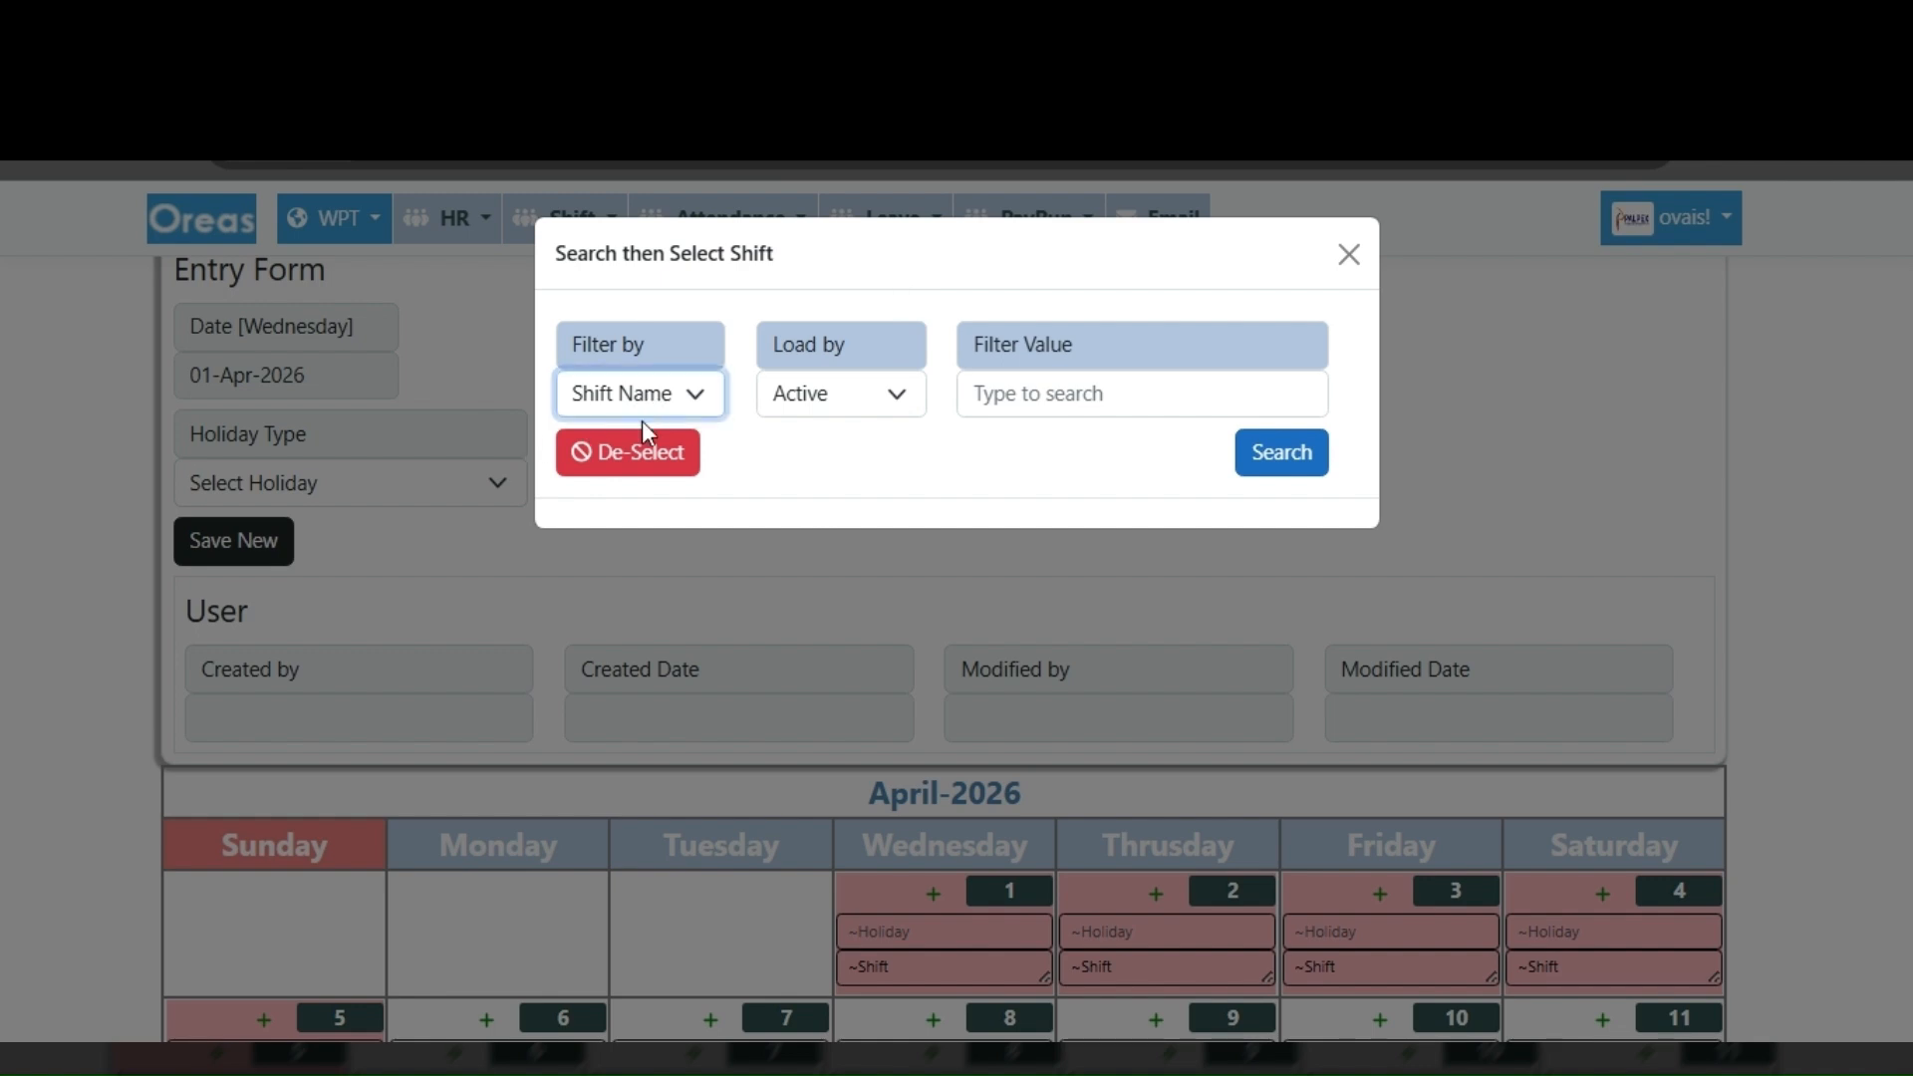
{"action": "left_click", "coordinate": [635, 502]}
- Search the active shifts by the prefix "tlr" and assign the Traveler shift to the 01-Apr-2026 entry
{"action": "left_click", "coordinate": [1141, 396]}
{"action": "type", "text": "t"}
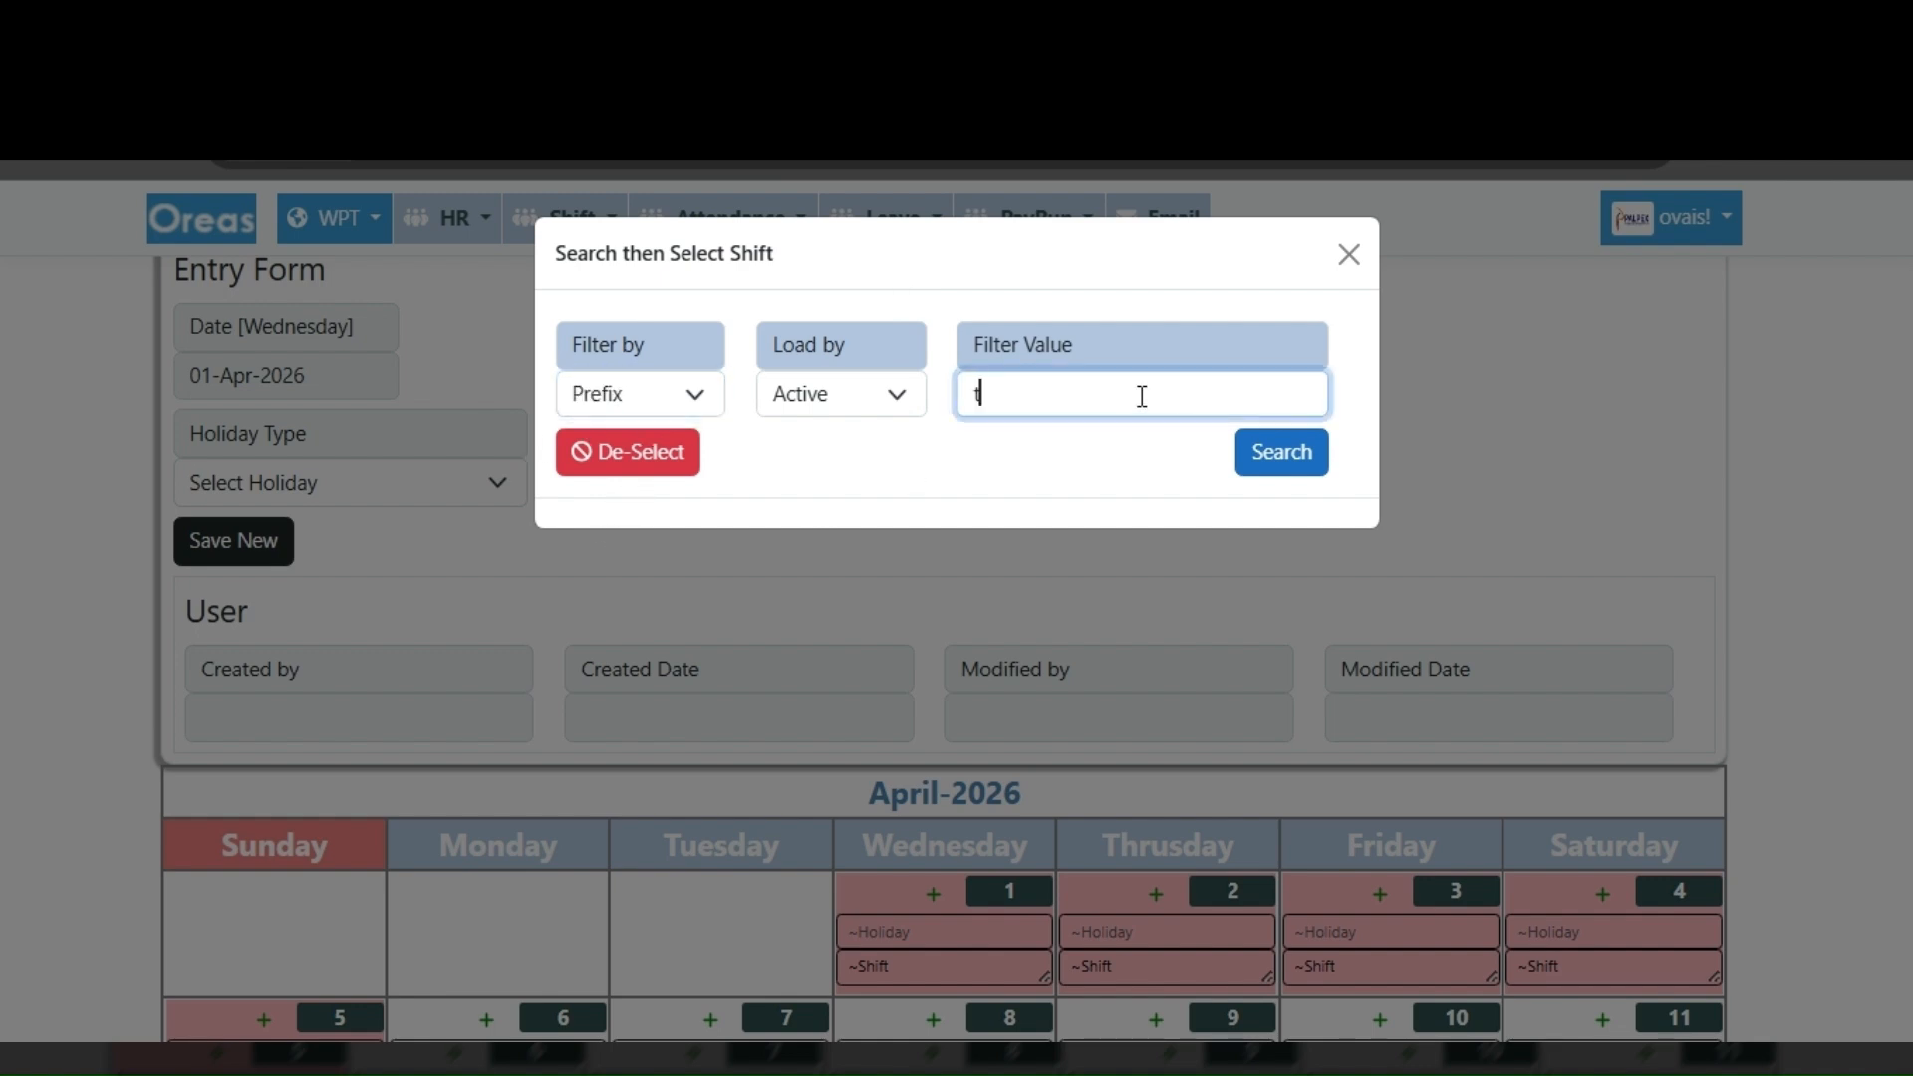
{"action": "type", "text": "lr"}
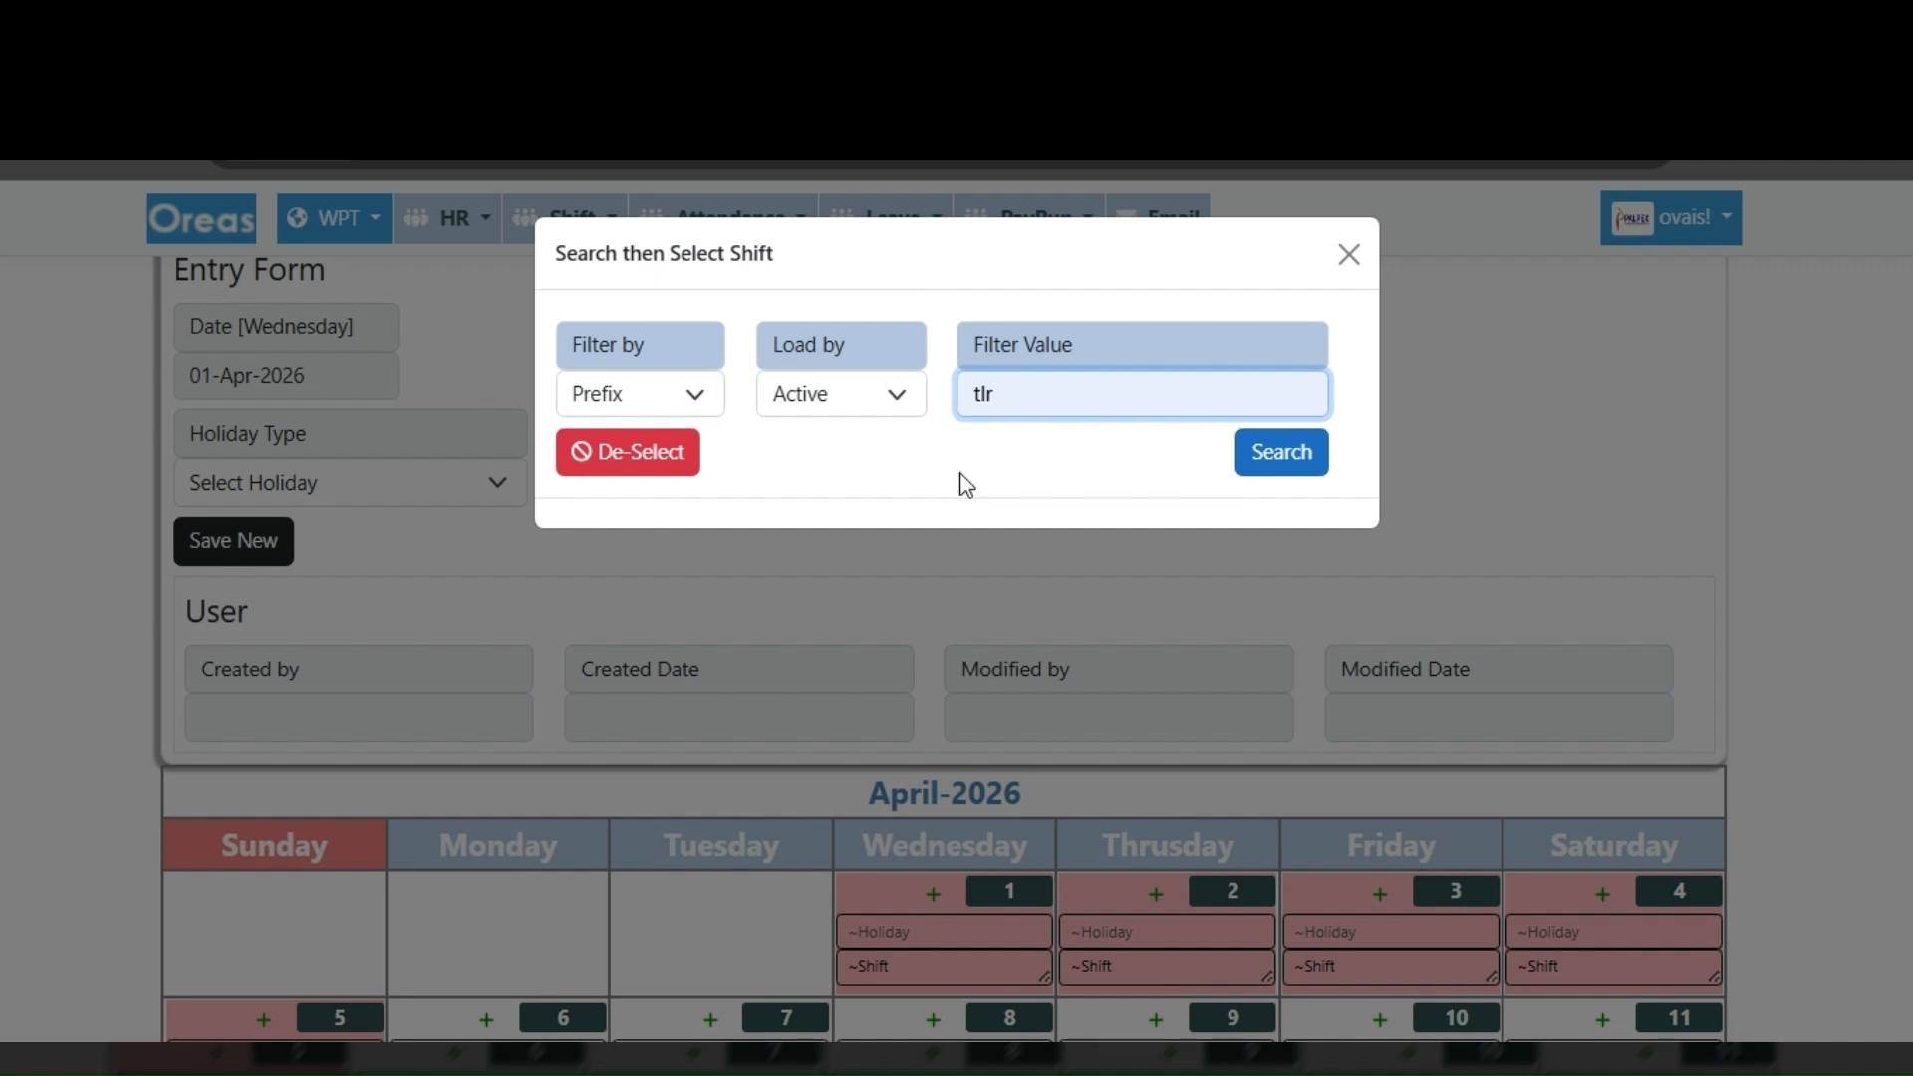
{"action": "left_click", "coordinate": [1280, 467]}
{"action": "left_click", "coordinate": [690, 504]}
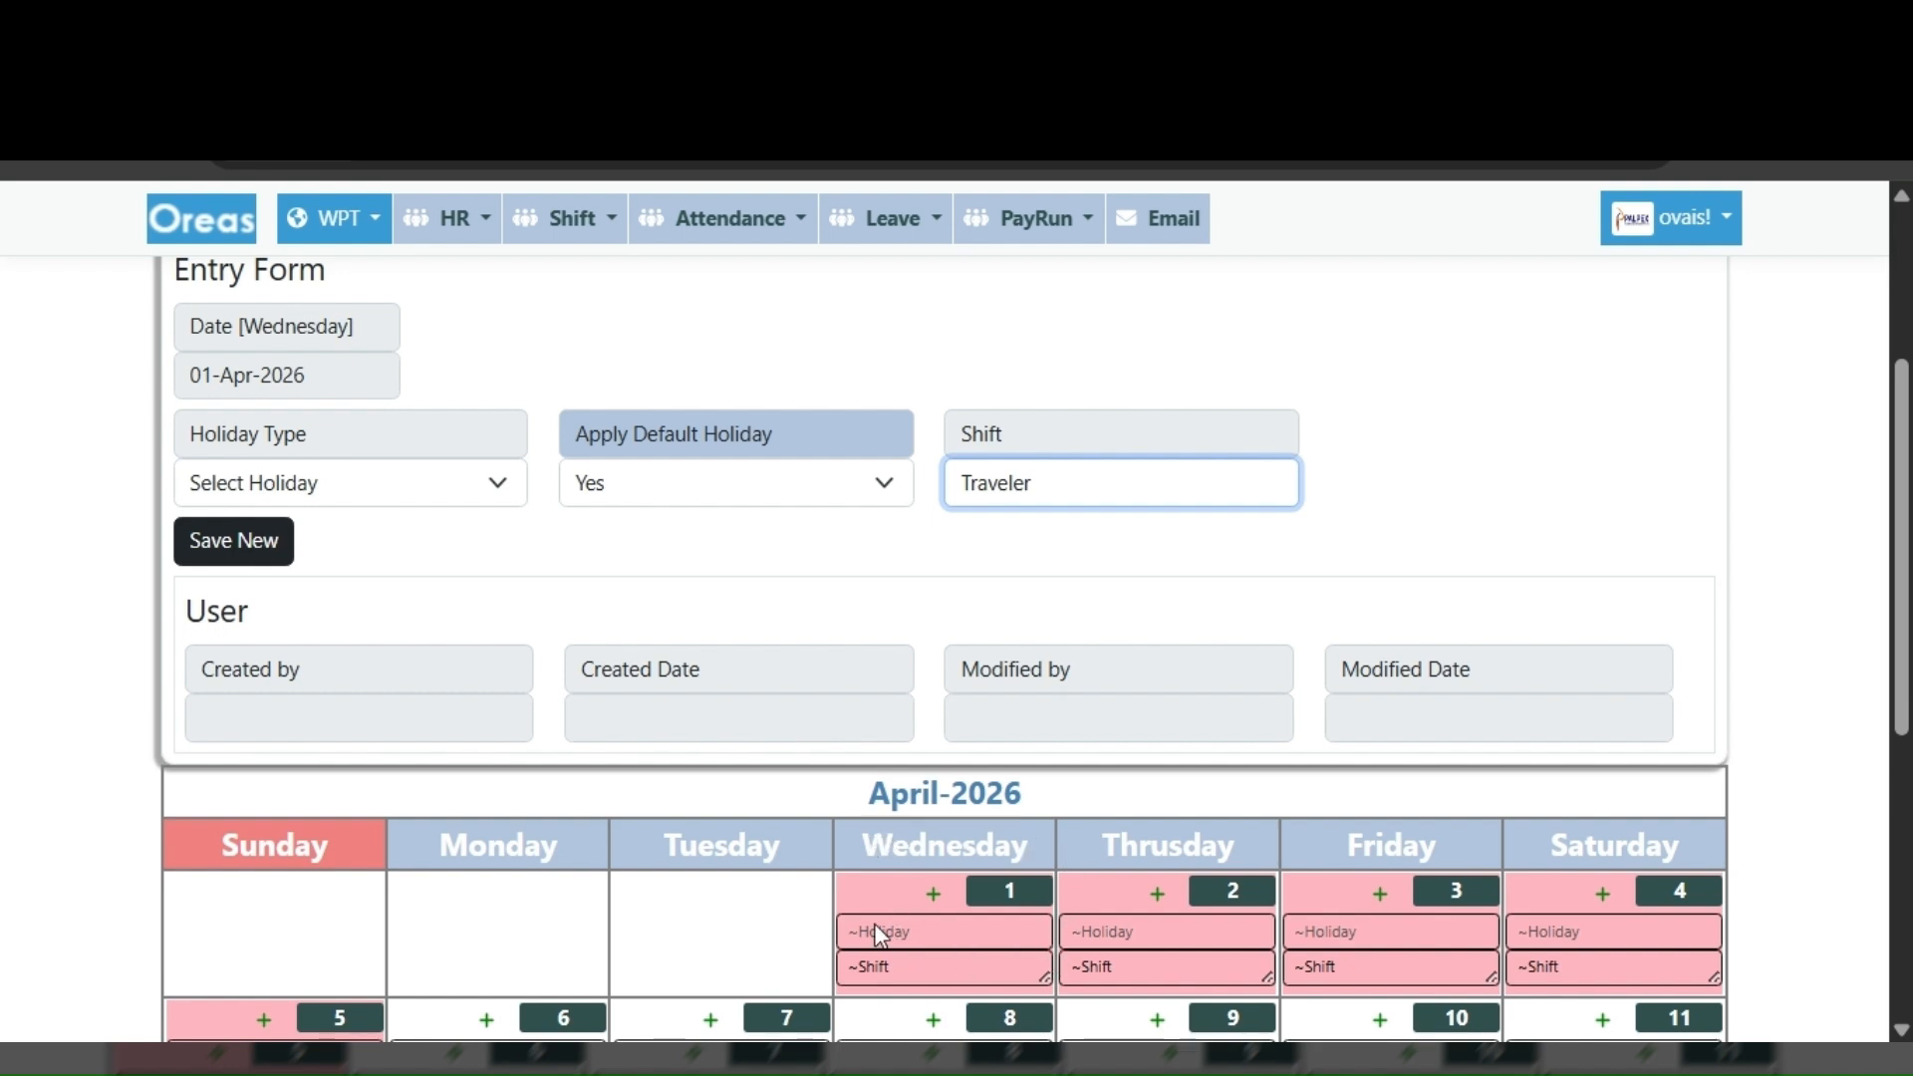
- Save the new 01-Apr-2026 entry with the Traveler shift, no holiday type and Apply Default Holiday set to Yes
{"action": "left_click", "coordinate": [362, 486]}
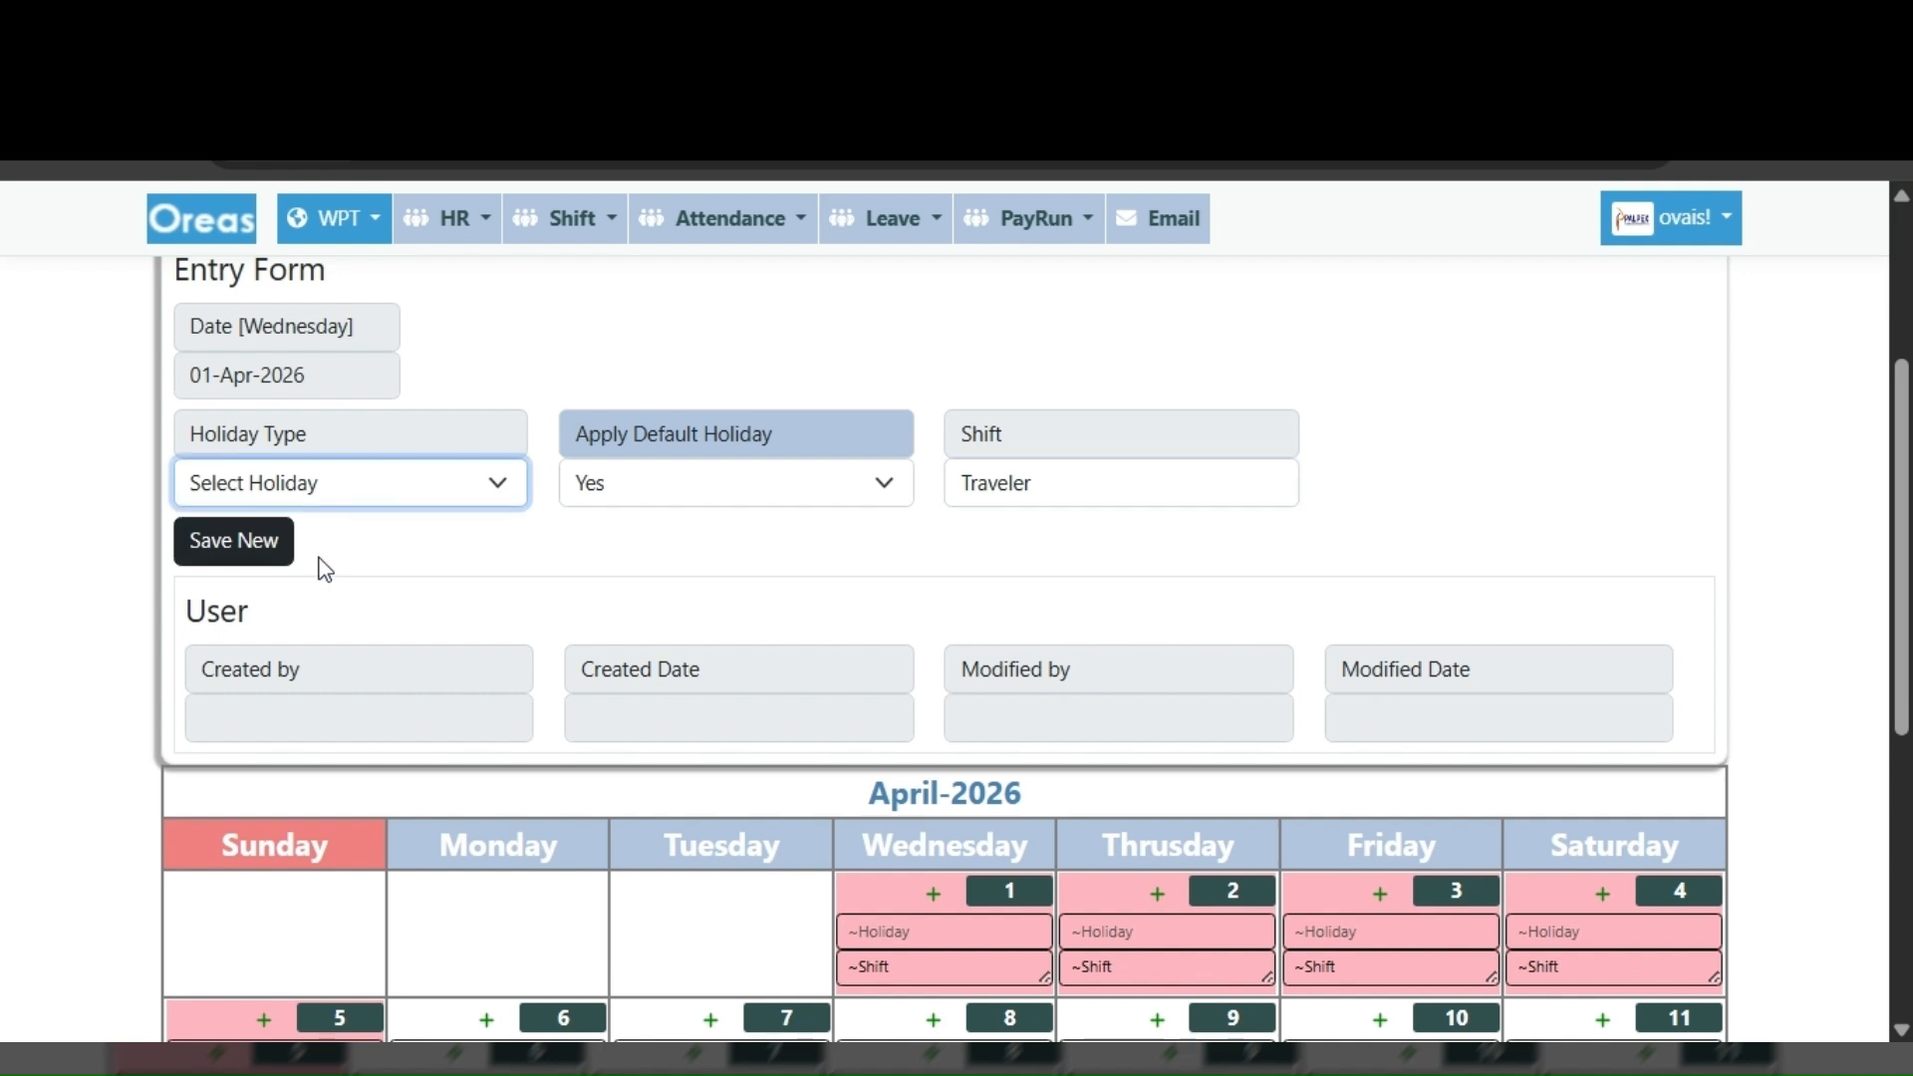
{"action": "left_click", "coordinate": [807, 631]}
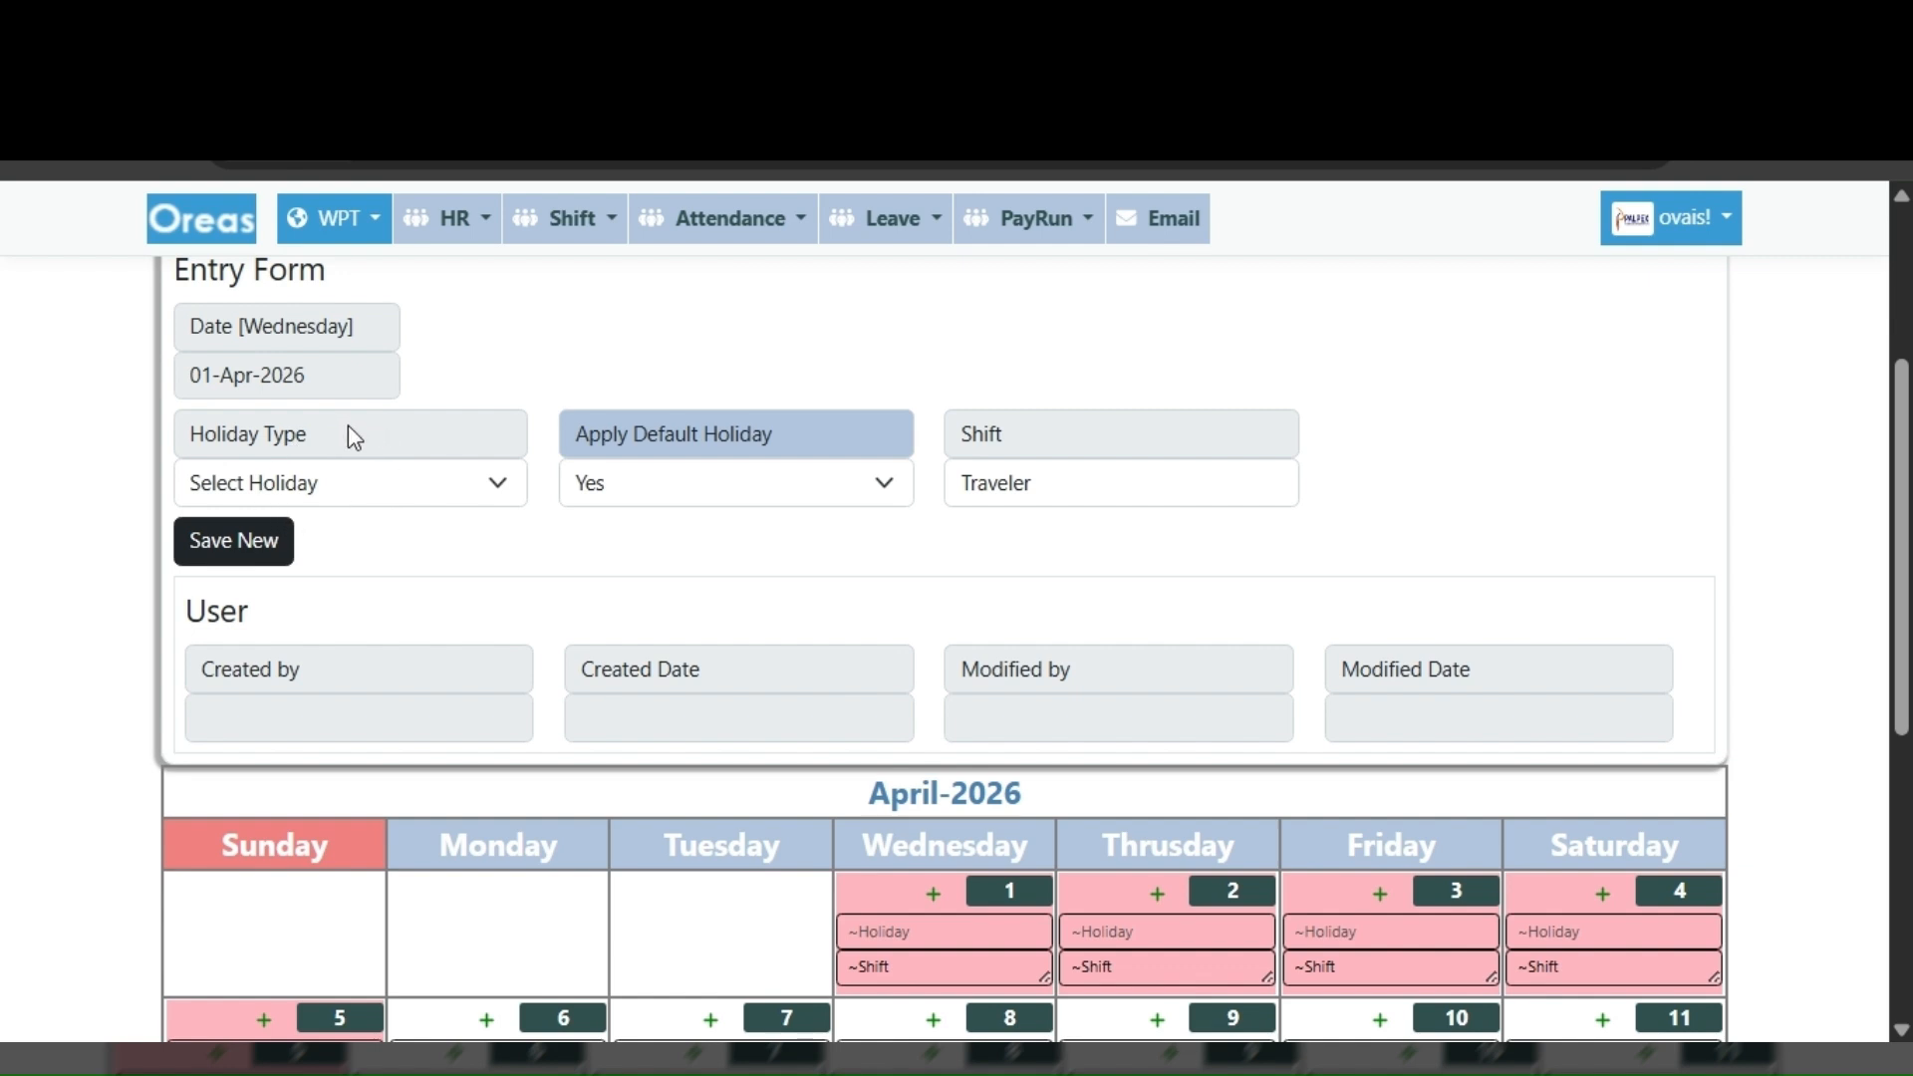
{"action": "double_click", "coordinate": [585, 437]}
{"action": "left_click_drag", "start_coordinate": [584, 437], "coordinate": [773, 428]}
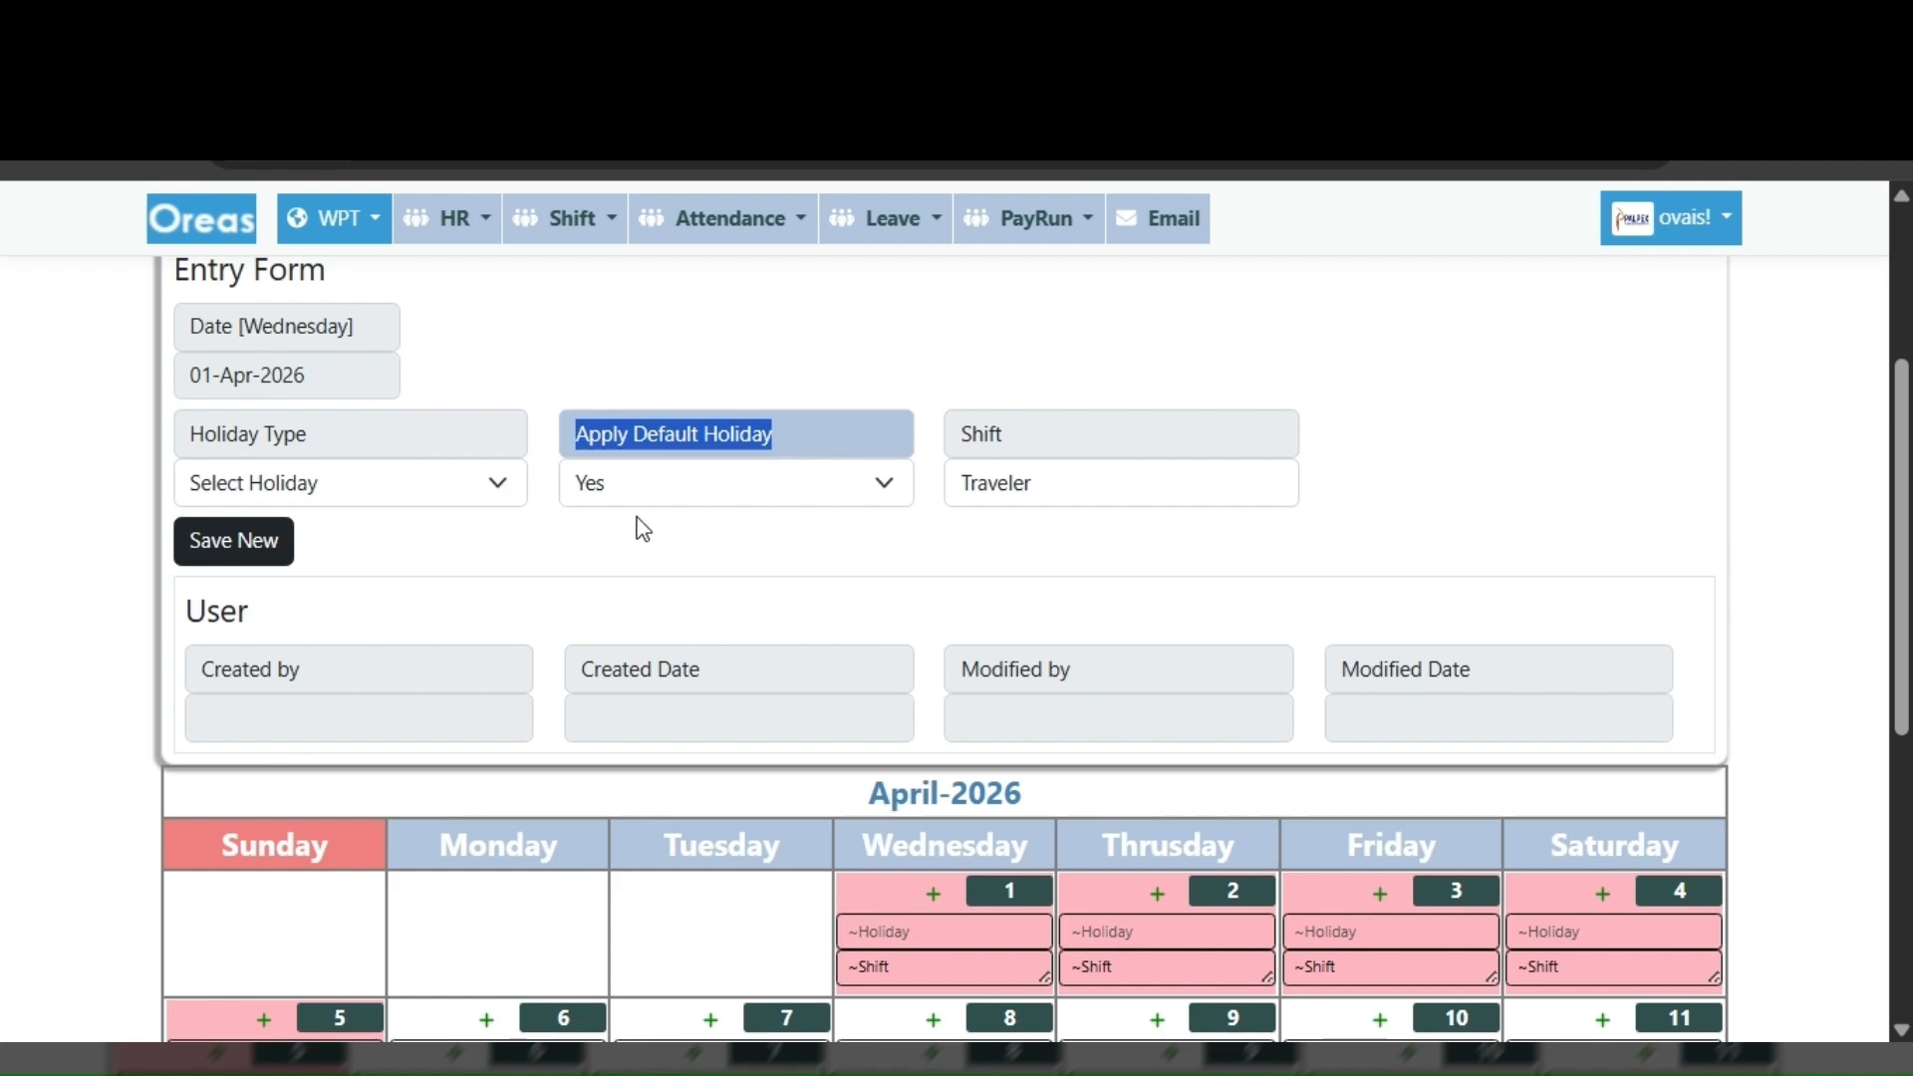
{"action": "left_click", "coordinate": [249, 553]}
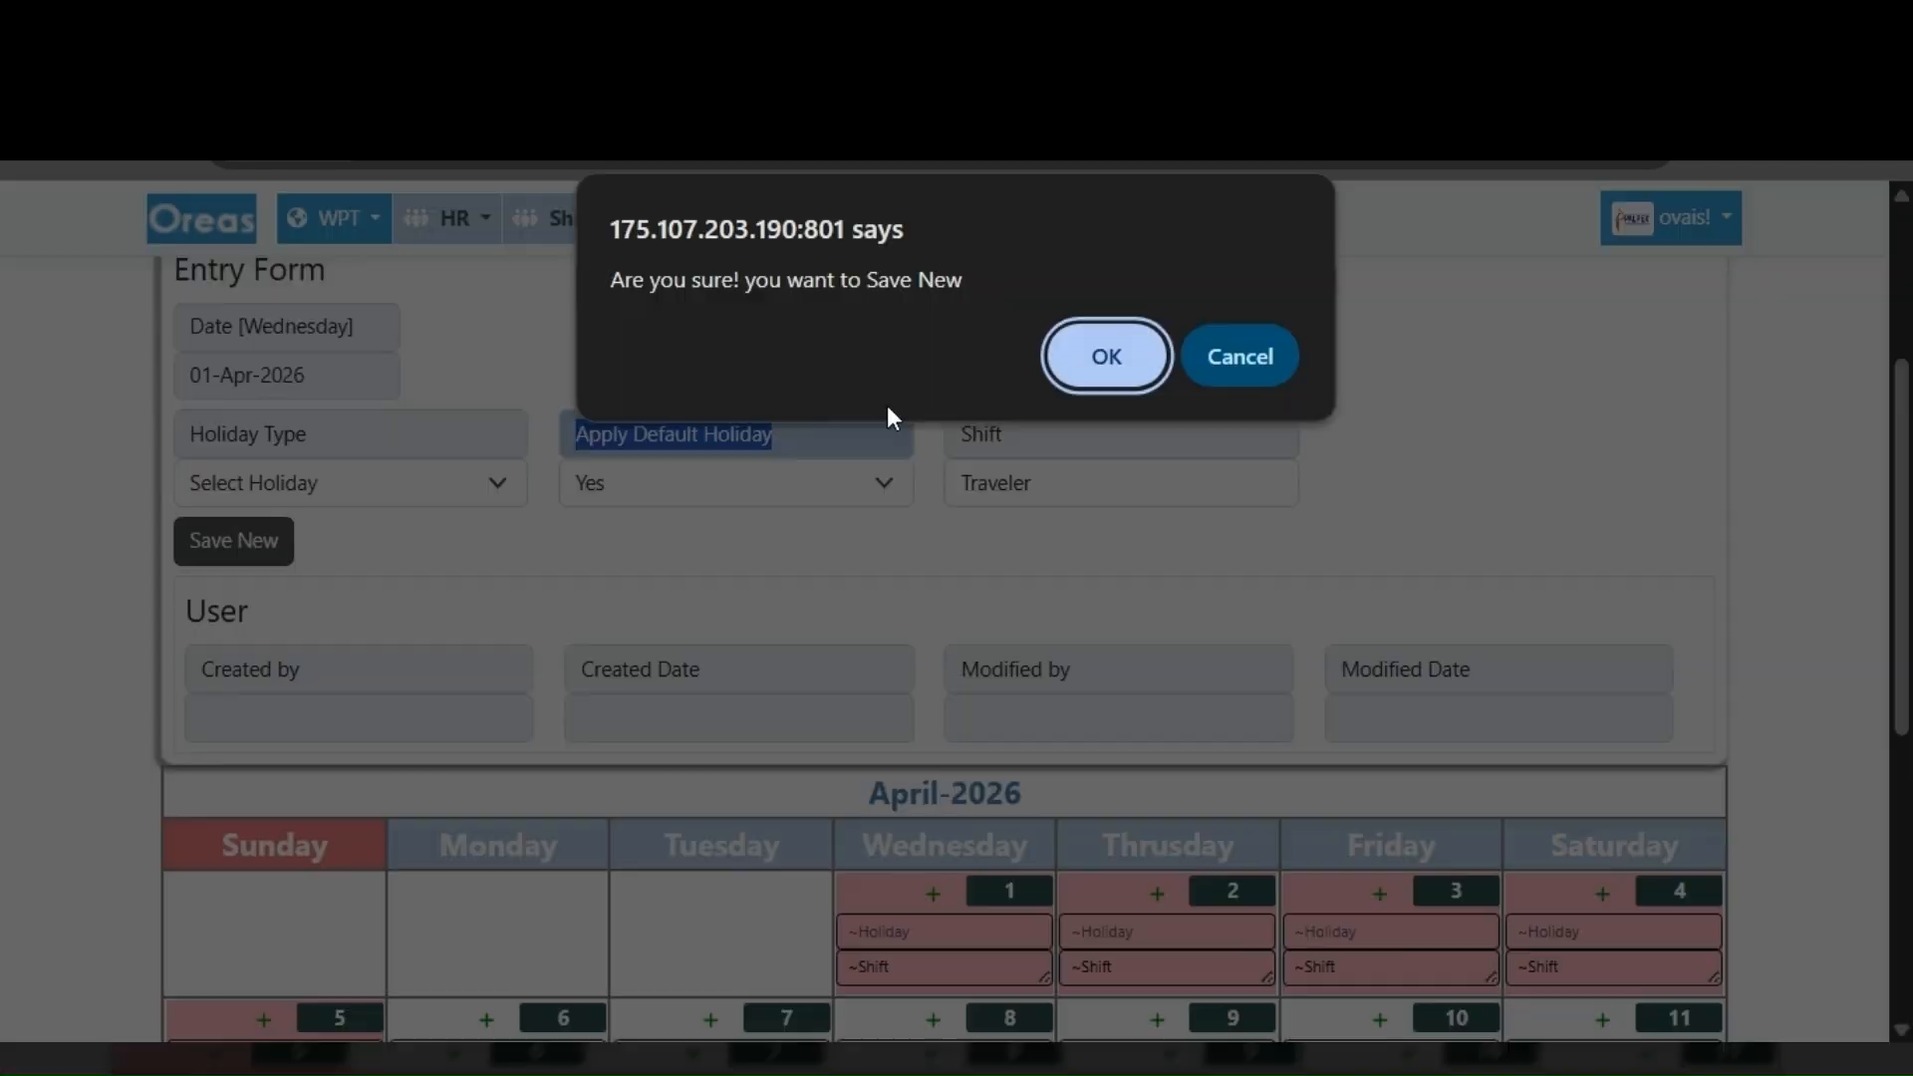
{"action": "left_click", "coordinate": [1109, 389]}
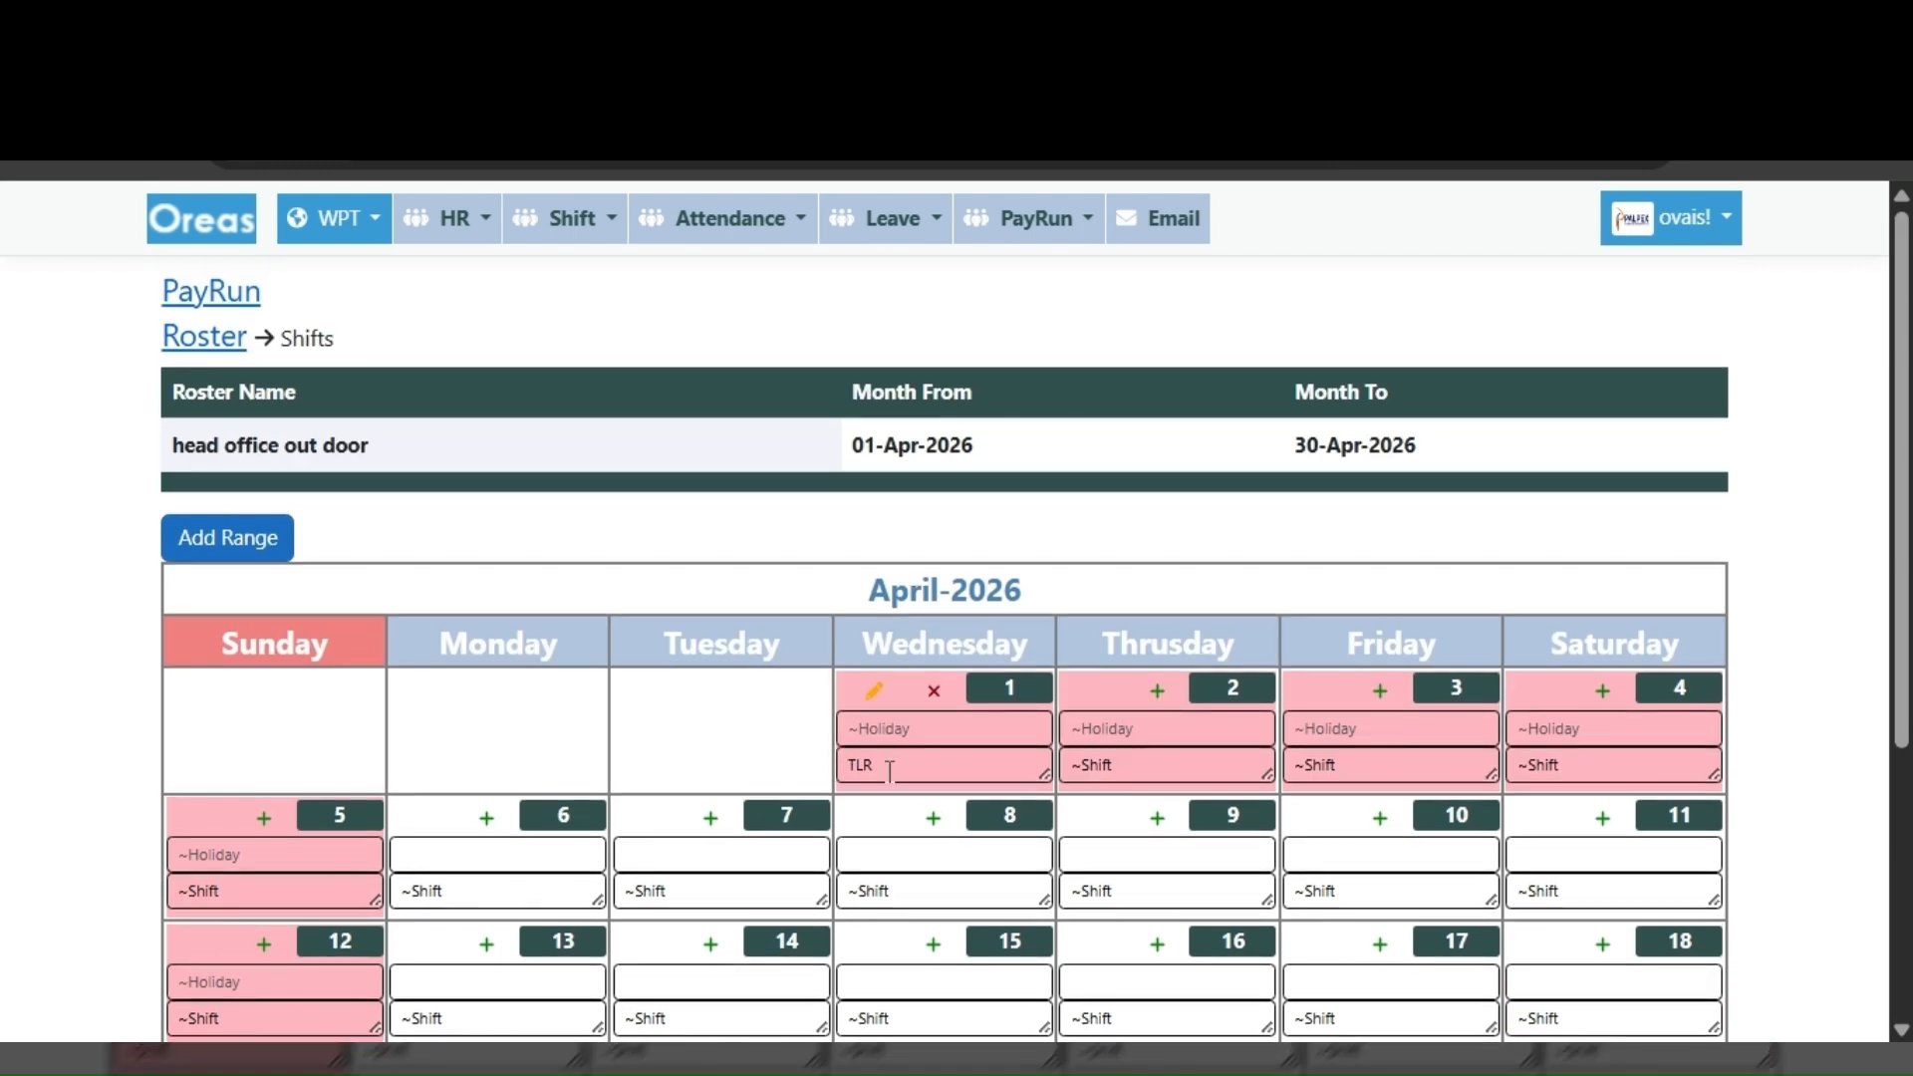
{"action": "left_click_drag", "start_coordinate": [926, 764], "coordinate": [848, 731]}
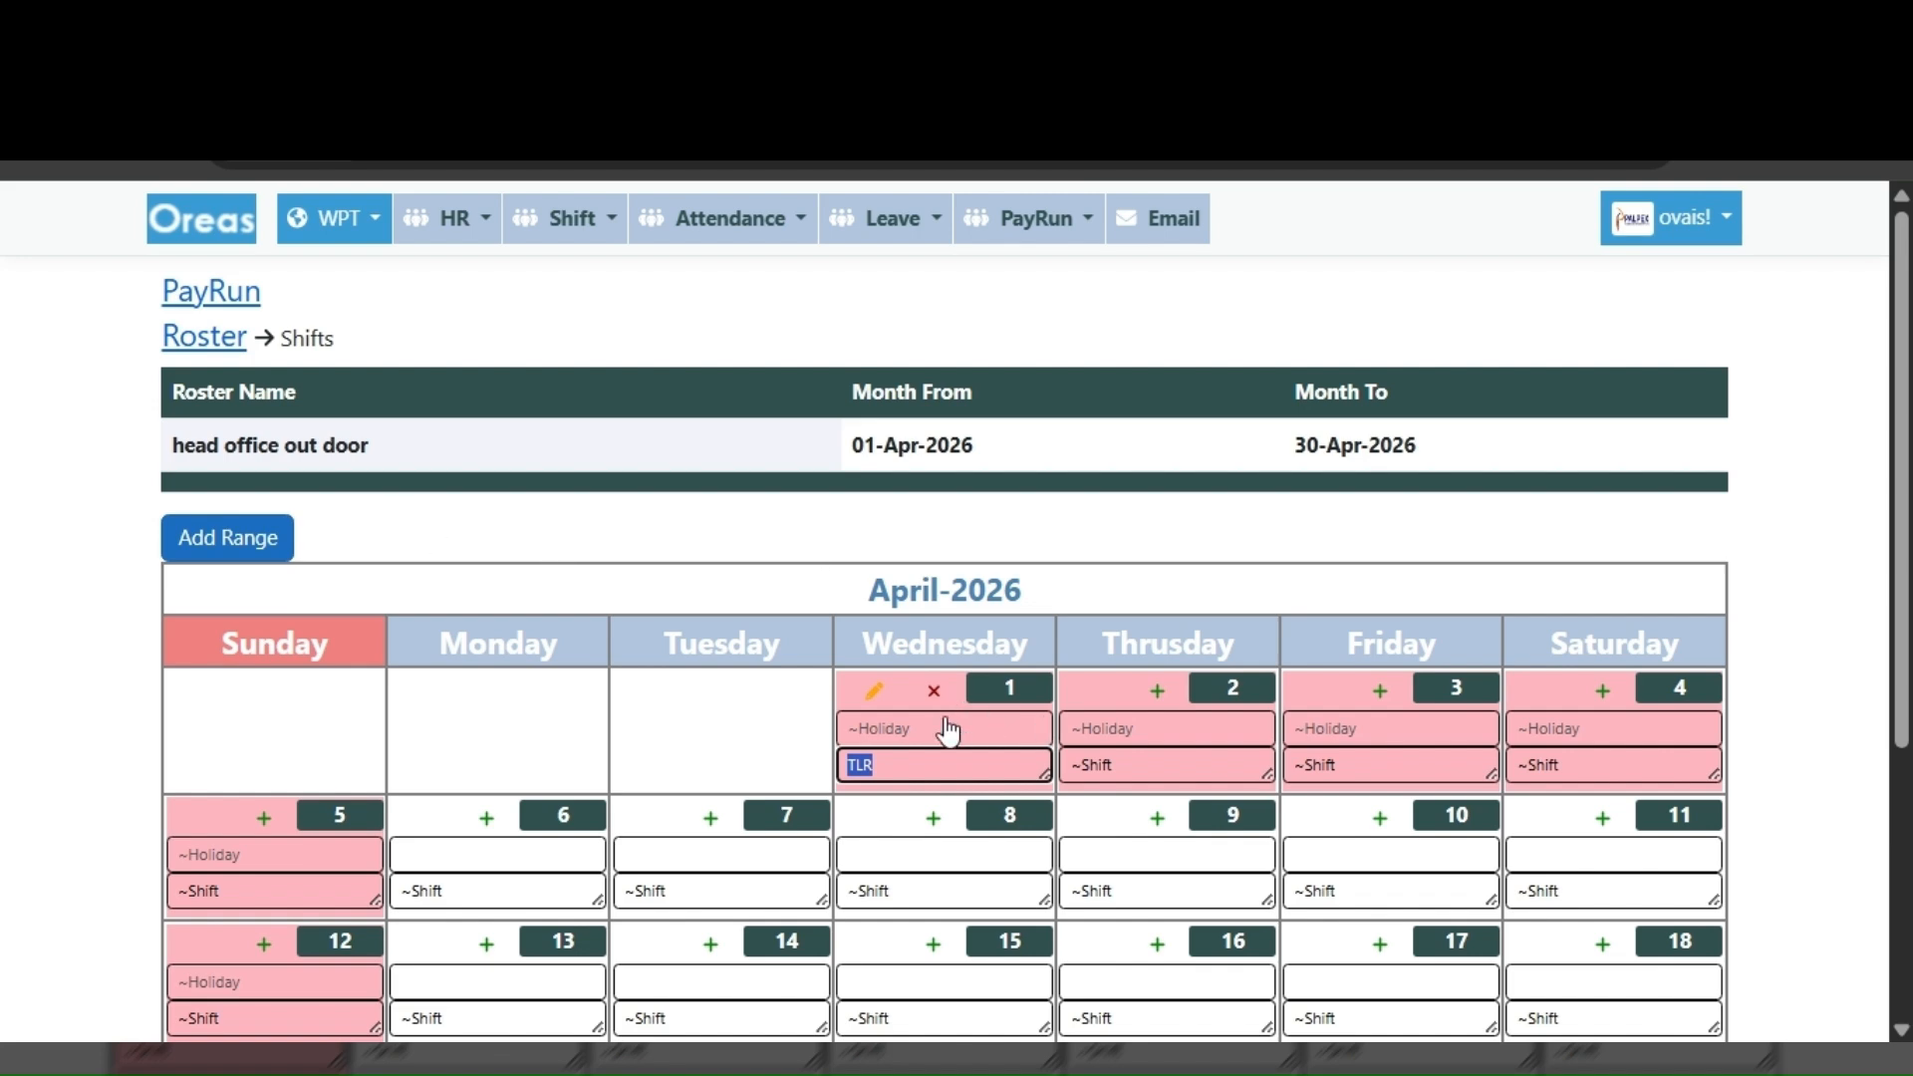
{"action": "left_click", "coordinate": [864, 770]}
{"action": "left_click_drag", "start_coordinate": [1173, 774], "coordinate": [936, 757]}
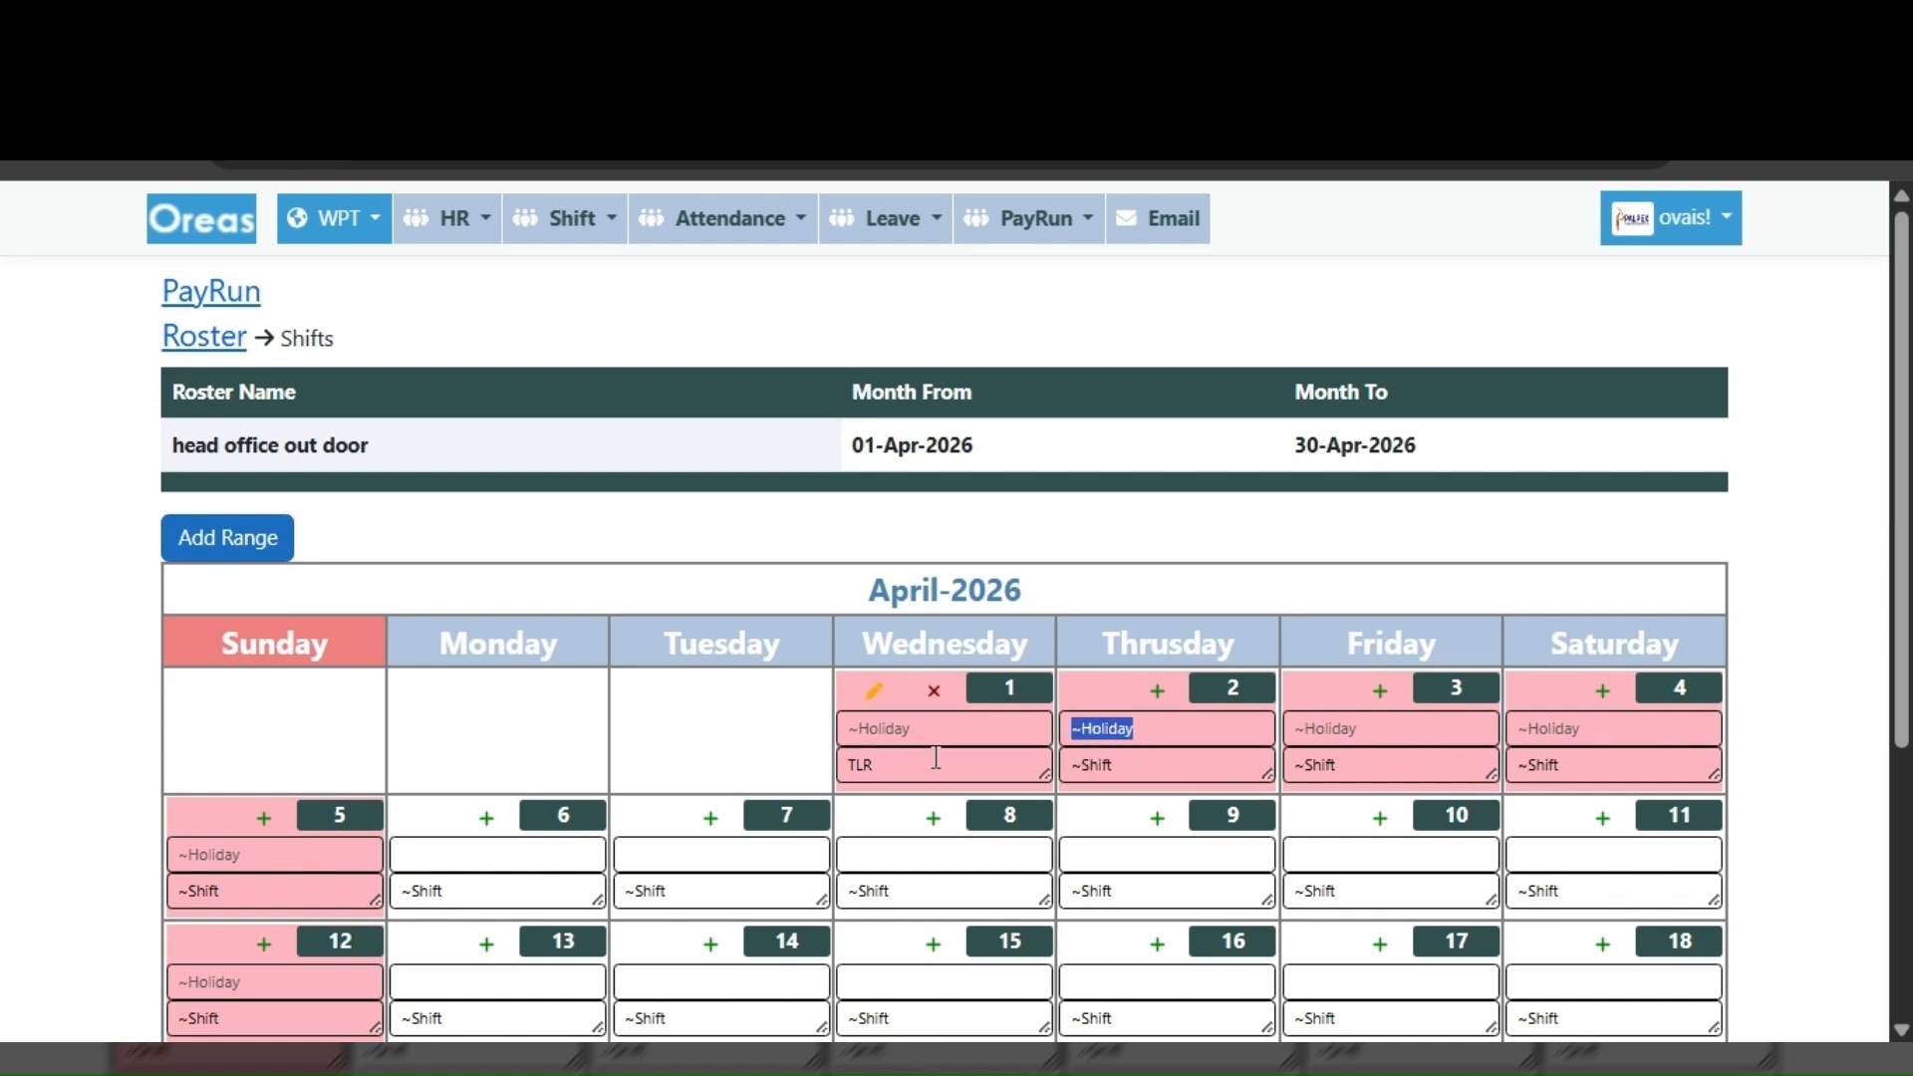
{"action": "left_click", "coordinate": [877, 721]}
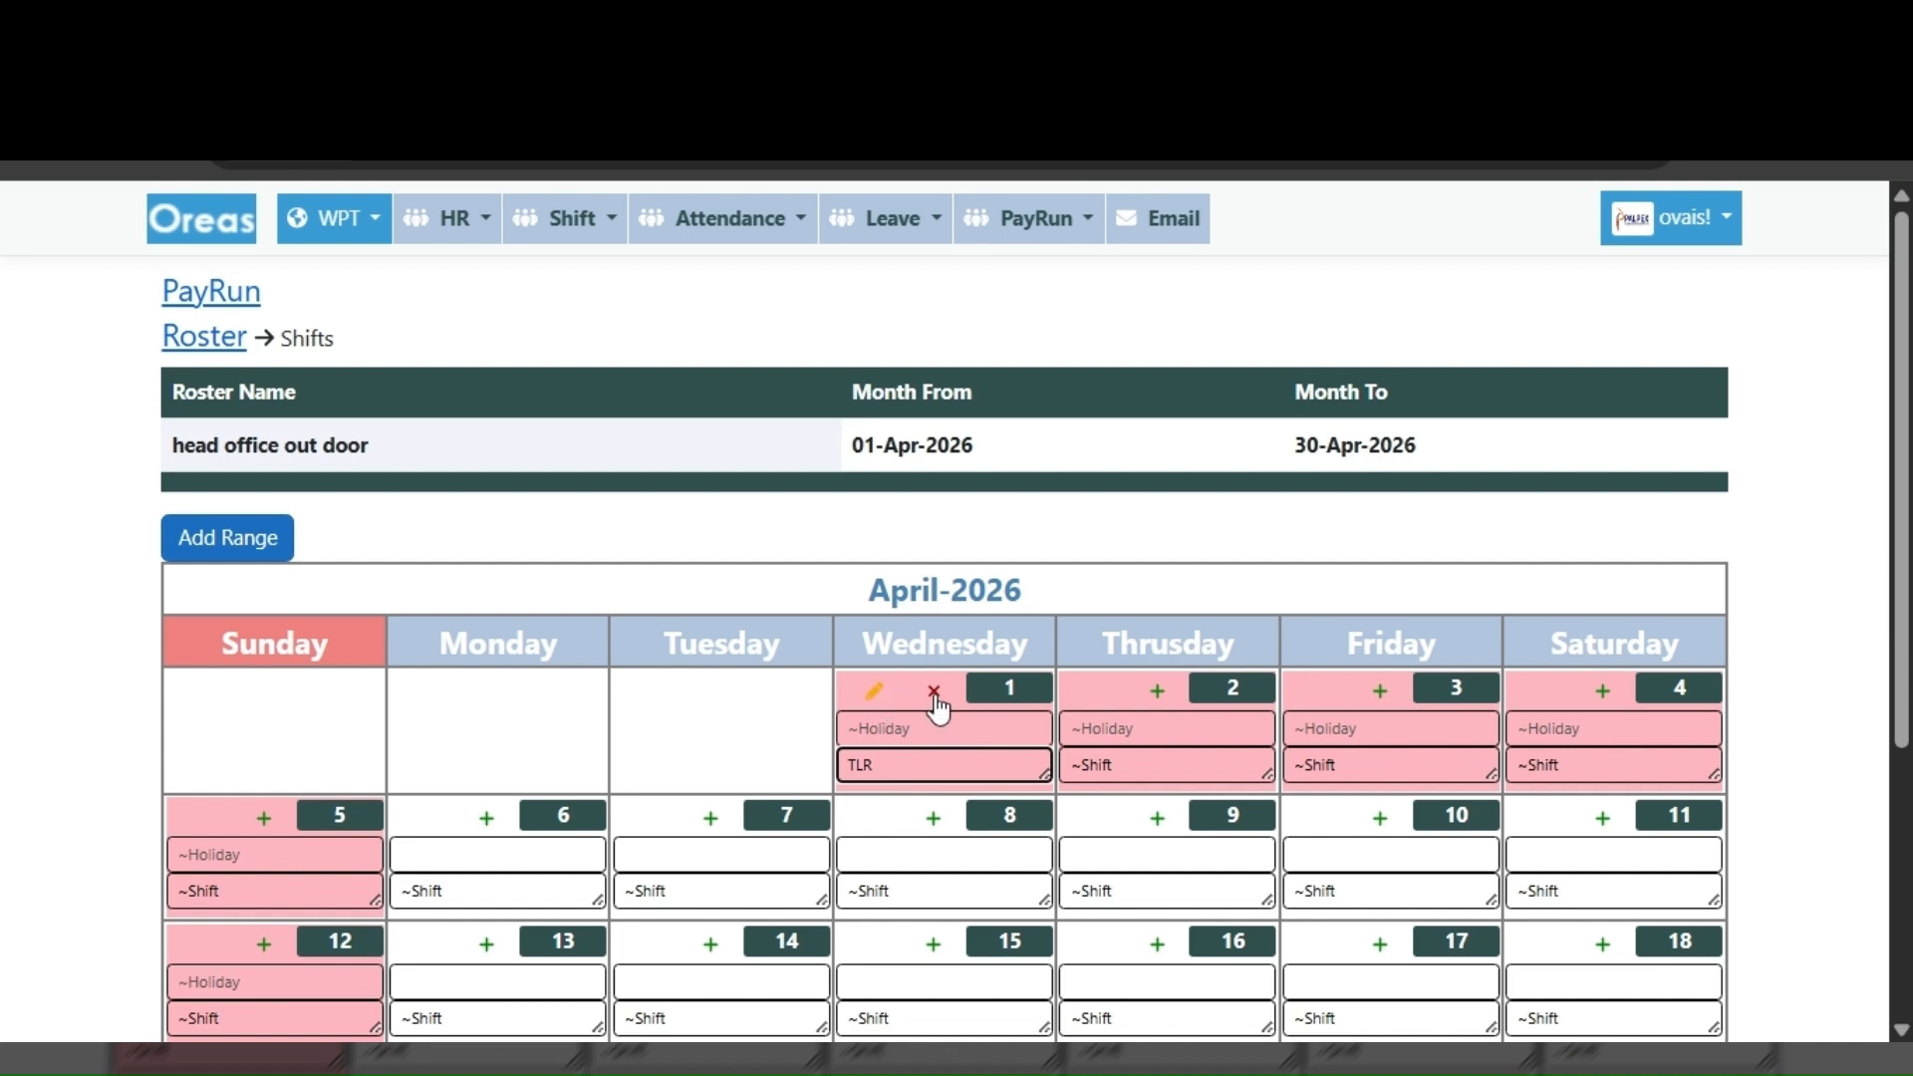
- Edit the 01-Apr-2026 entry, set Apply Default Holiday to No and save the update
{"action": "left_click", "coordinate": [874, 696]}
{"action": "scroll", "coordinate": [598, 697], "scroll_direction": "down", "scroll_amount": 2}
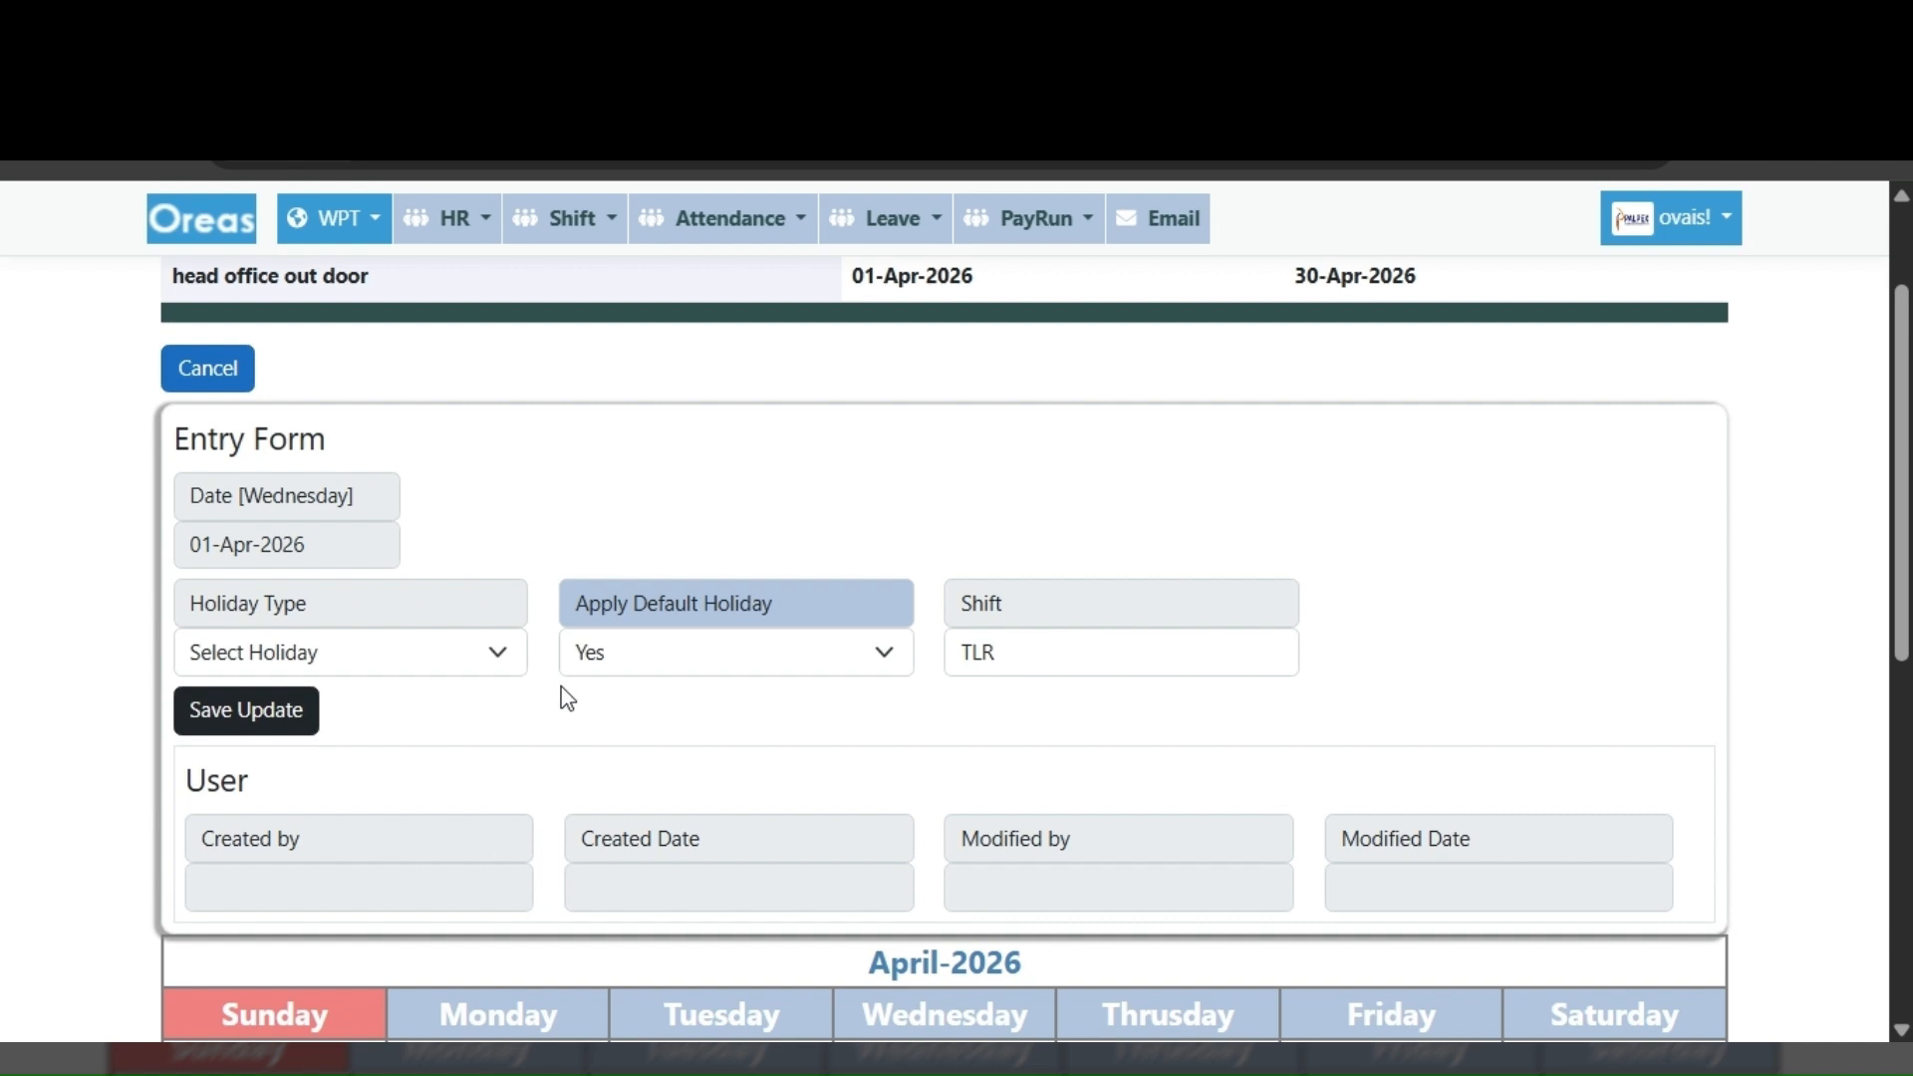
{"action": "left_click", "coordinate": [668, 666]}
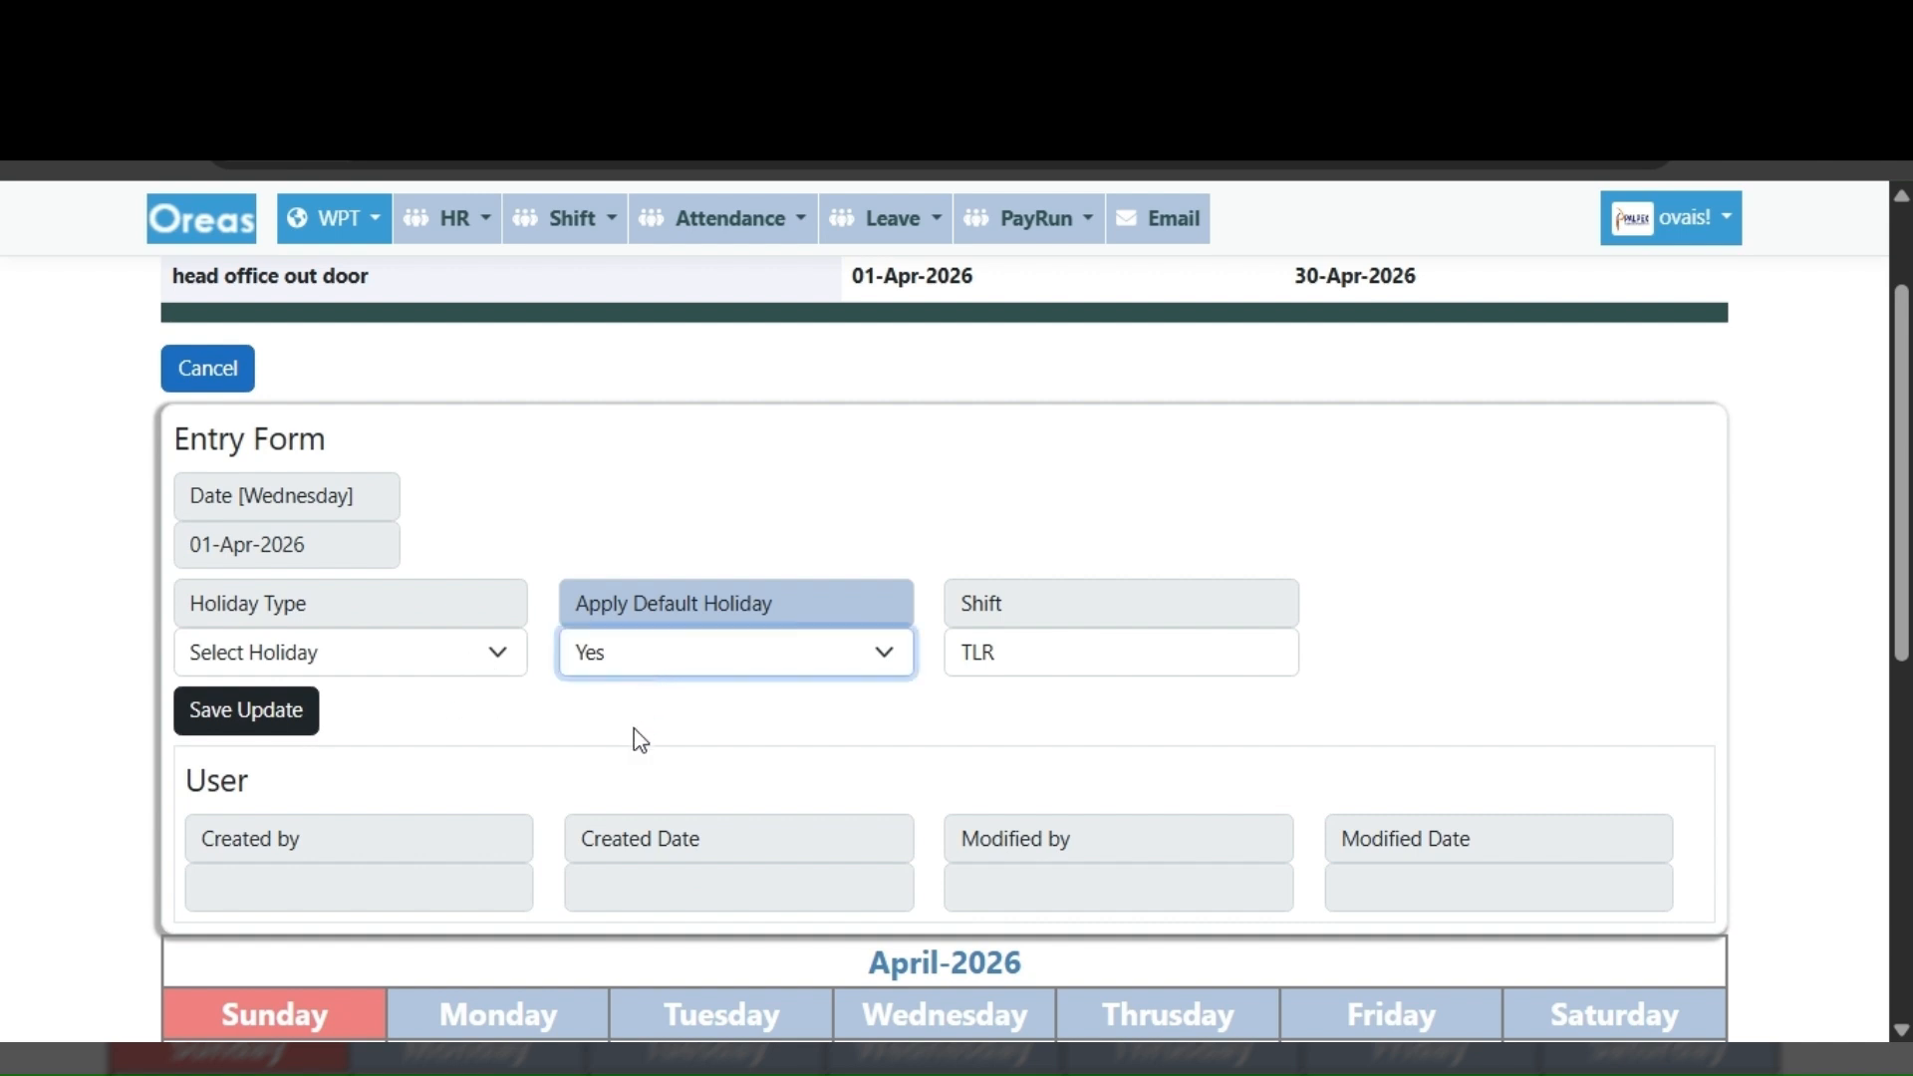
{"action": "key", "text": "Down"}
{"action": "left_click", "coordinate": [258, 739]}
{"action": "left_click", "coordinate": [1121, 370]}
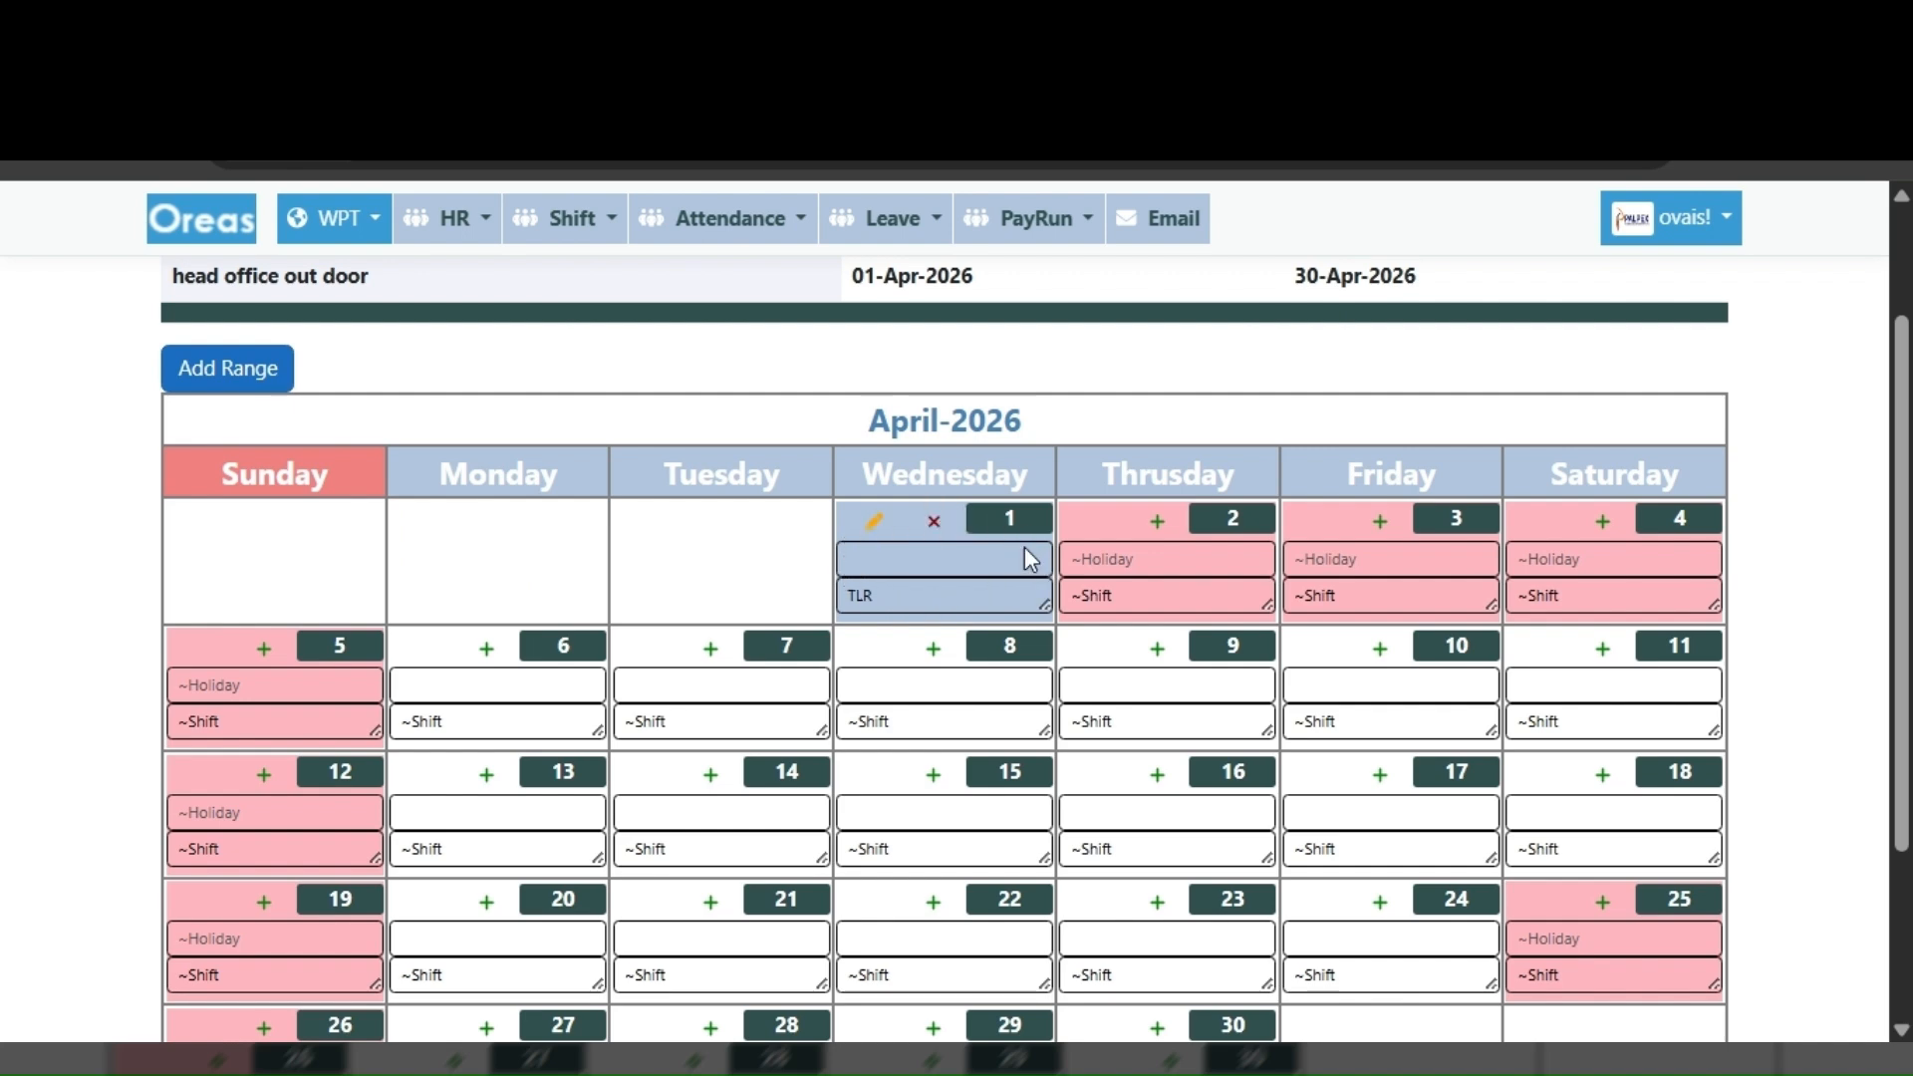
- Reopen the 01-Apr-2026 entry, set Apply Default Holiday to Yes and save the update
{"action": "left_click_drag", "start_coordinate": [885, 595], "coordinate": [842, 594]}
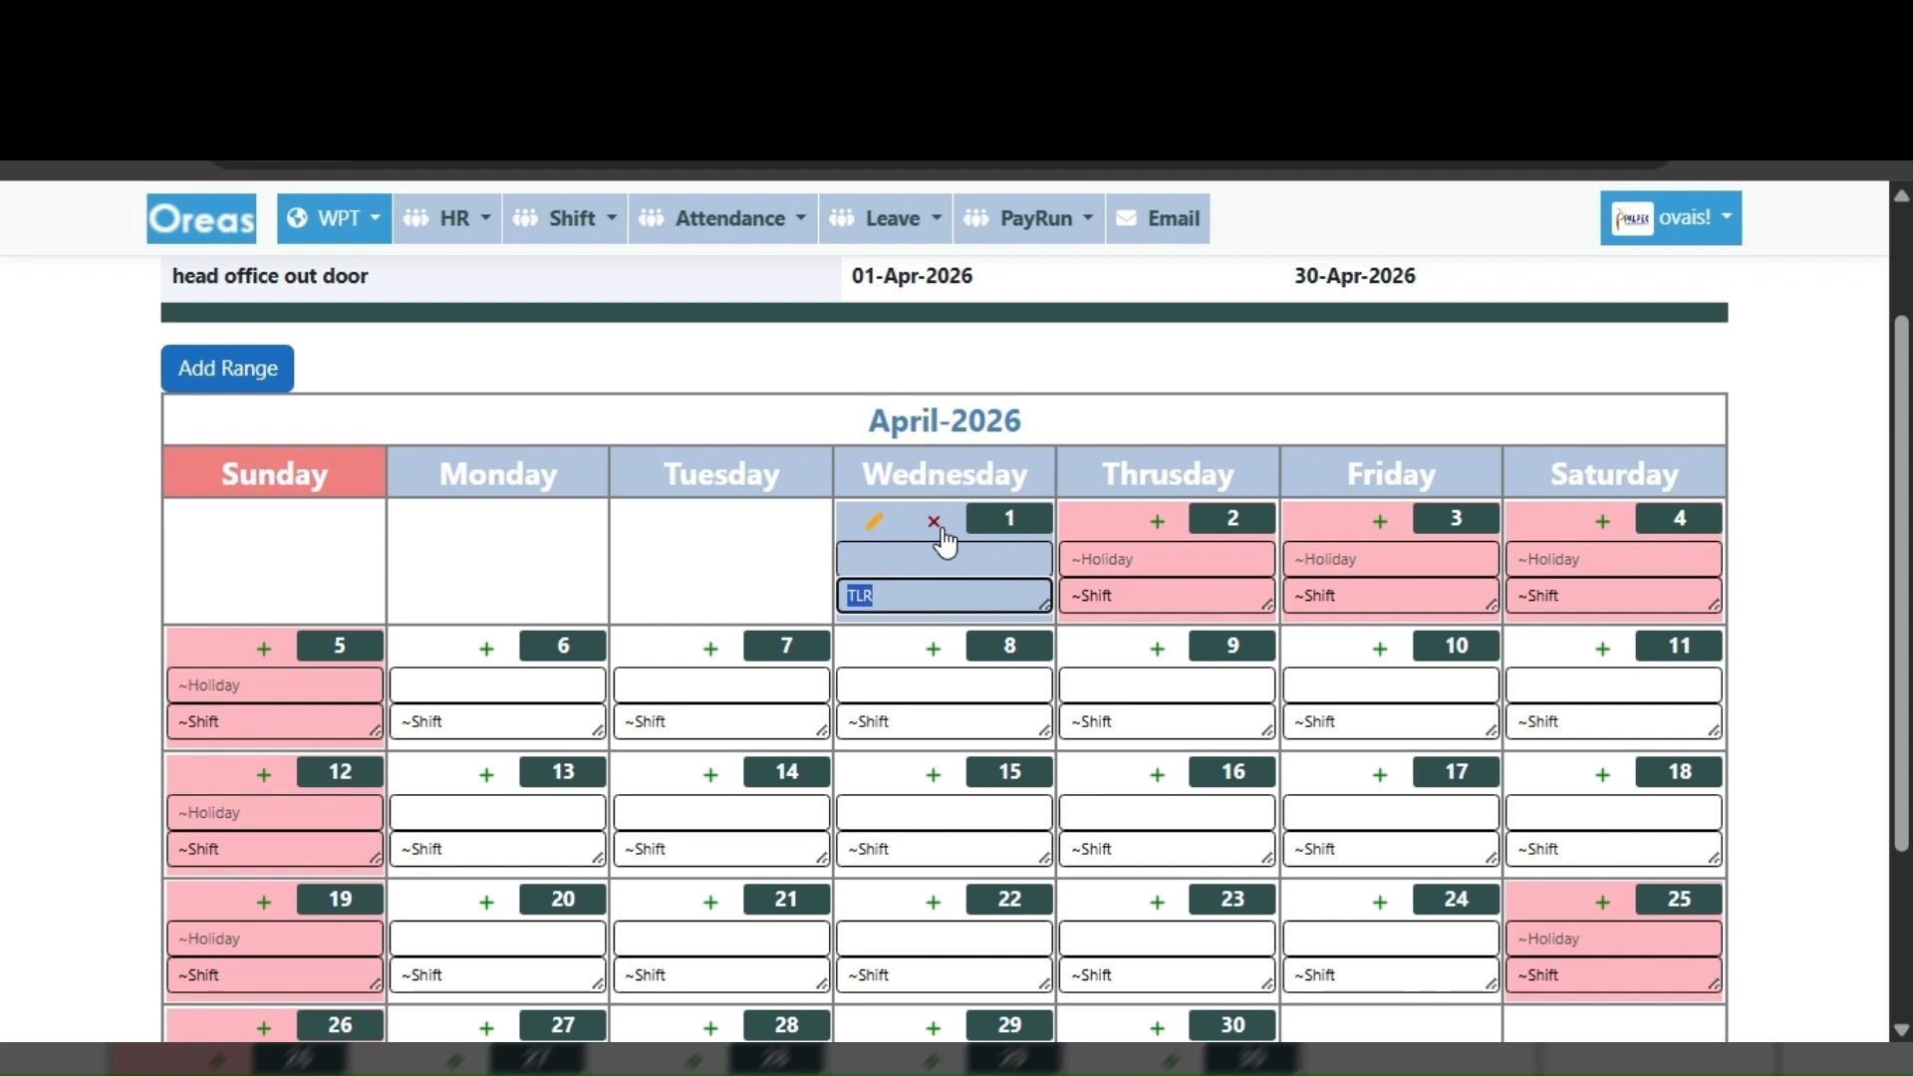
{"action": "scroll", "coordinate": [914, 598], "scroll_direction": "up", "scroll_amount": 1}
{"action": "scroll", "coordinate": [915, 598], "scroll_direction": "up", "scroll_amount": 2}
{"action": "left_click", "coordinate": [876, 692]}
{"action": "scroll", "coordinate": [602, 694], "scroll_direction": "down", "scroll_amount": 3}
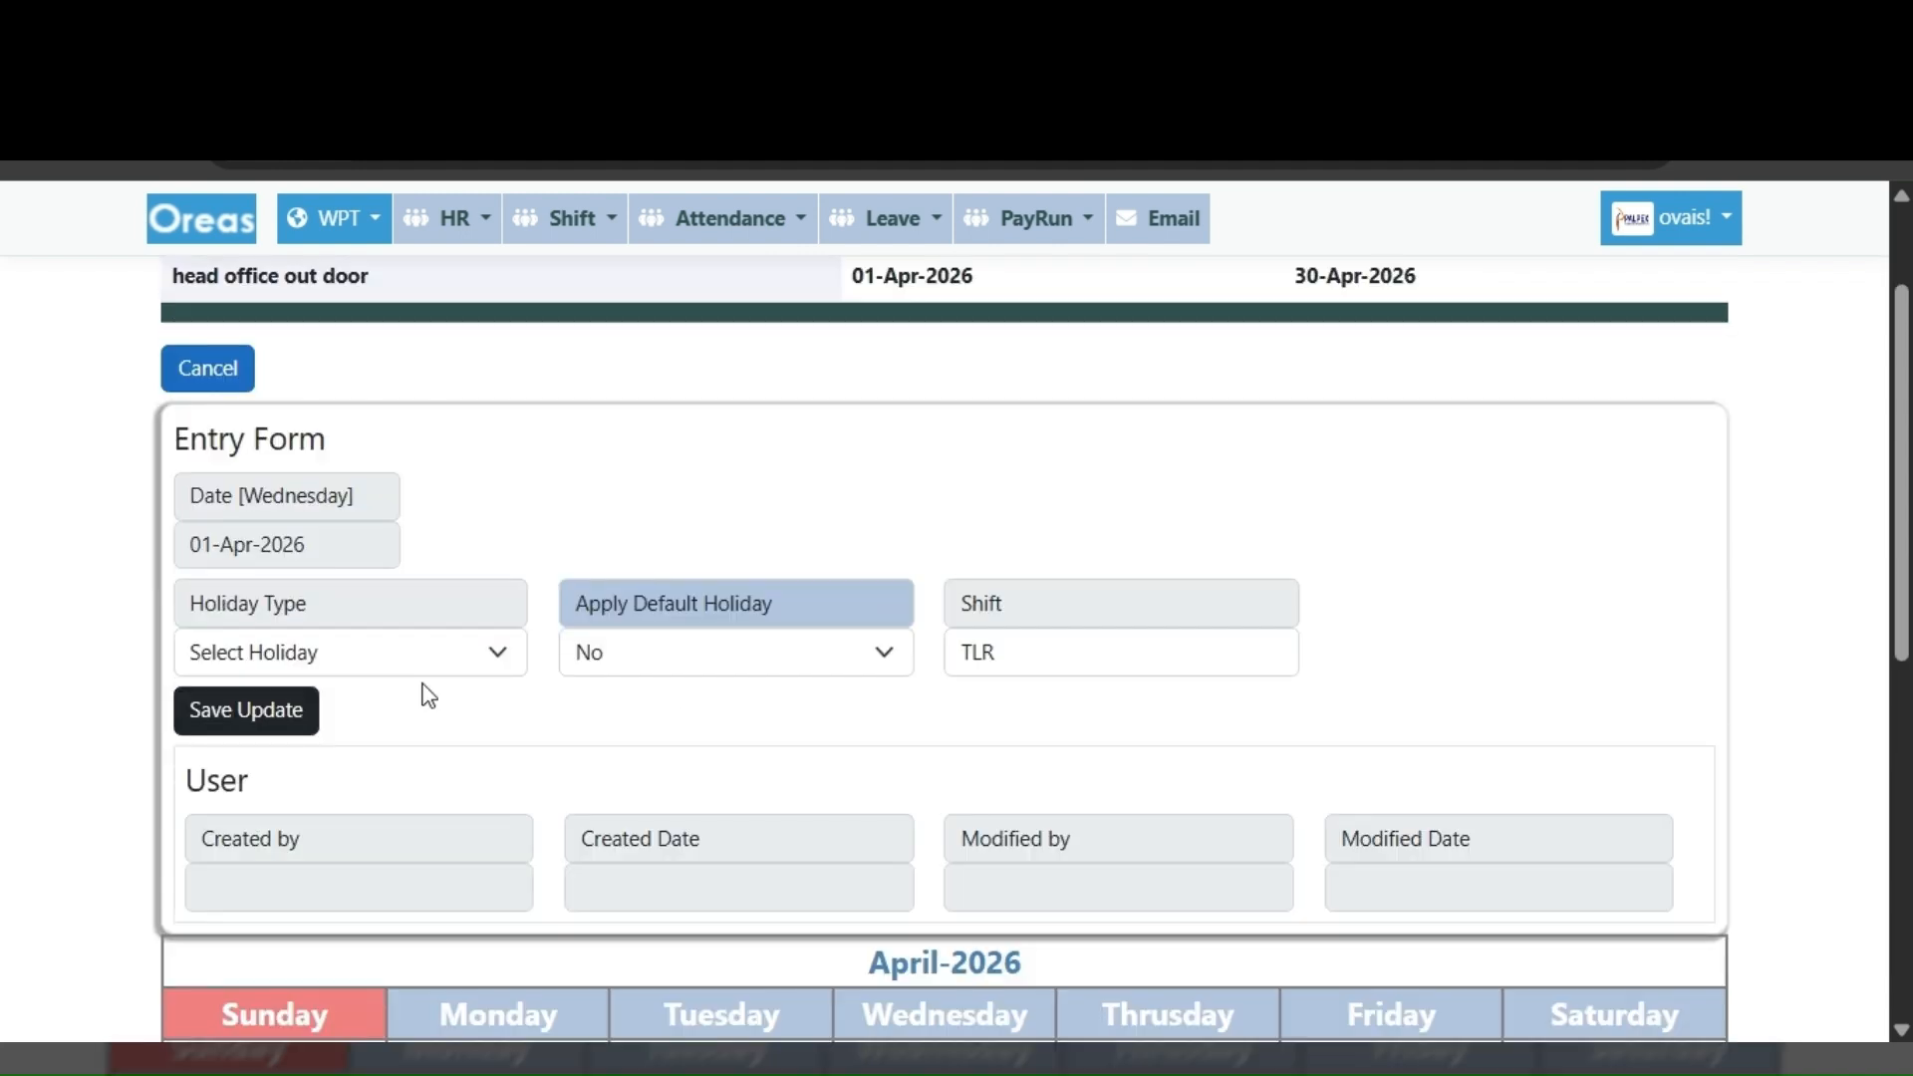
{"action": "left_click", "coordinate": [630, 484]}
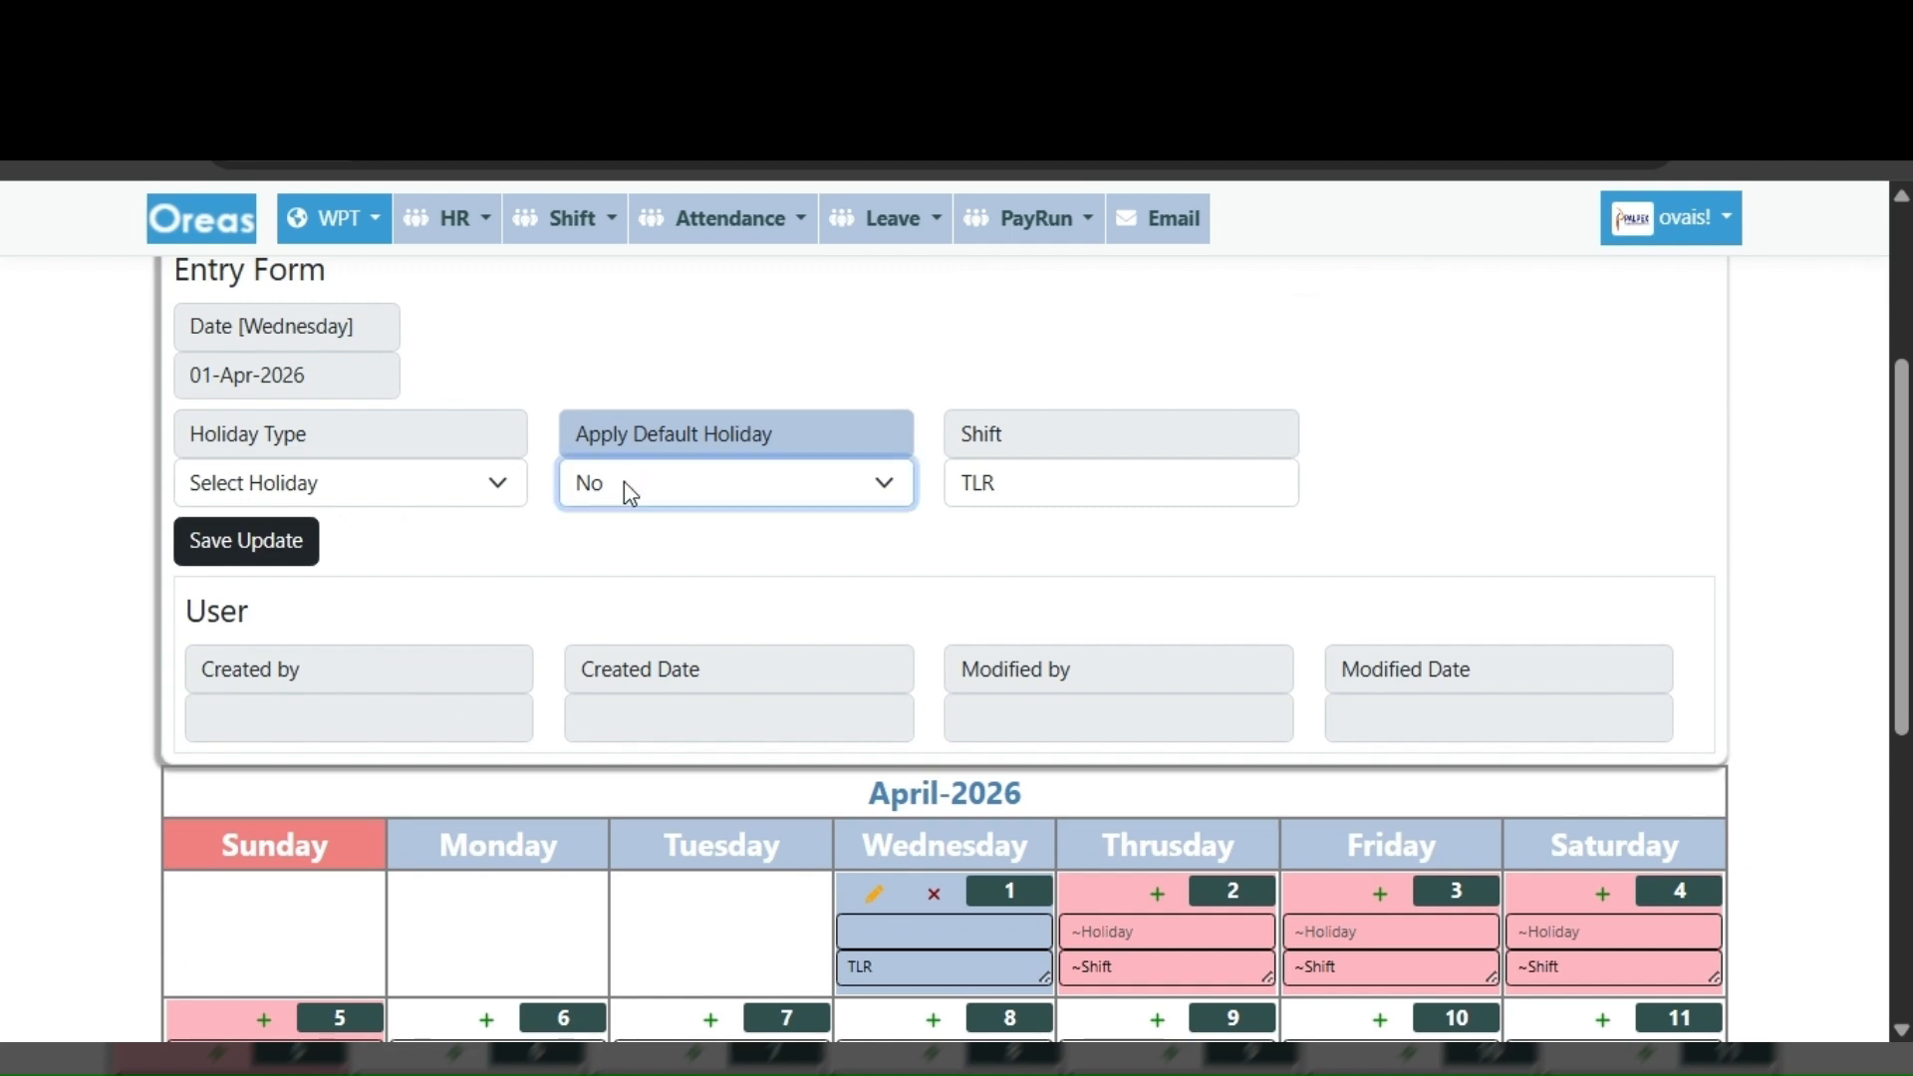
{"action": "left_click", "coordinate": [596, 546]}
{"action": "left_click", "coordinate": [249, 541]}
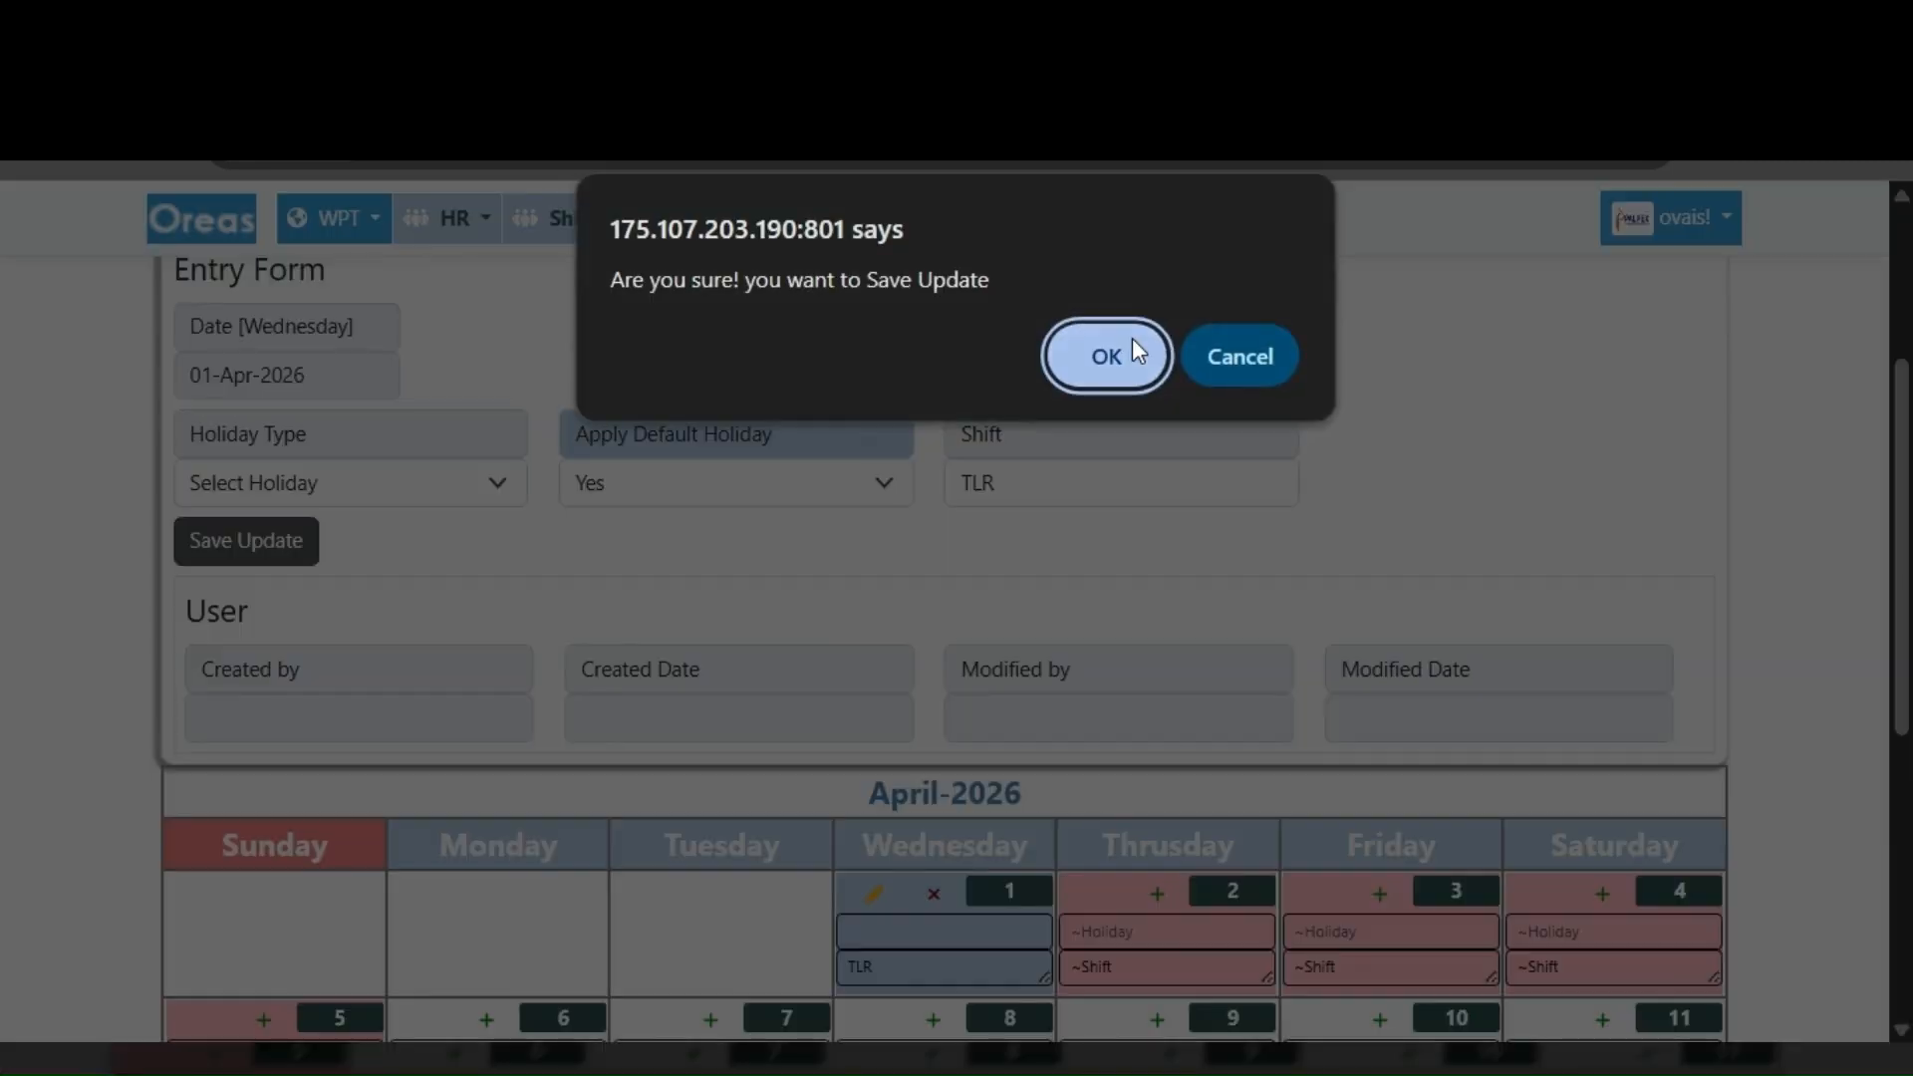
{"action": "left_click", "coordinate": [1108, 339]}
{"action": "left_click", "coordinate": [975, 427]}
- Turn off the default holiday for the 01-Apr-2026 entry by choosing No, and save the update
{"action": "scroll", "coordinate": [975, 427], "scroll_direction": "up", "scroll_amount": 2}
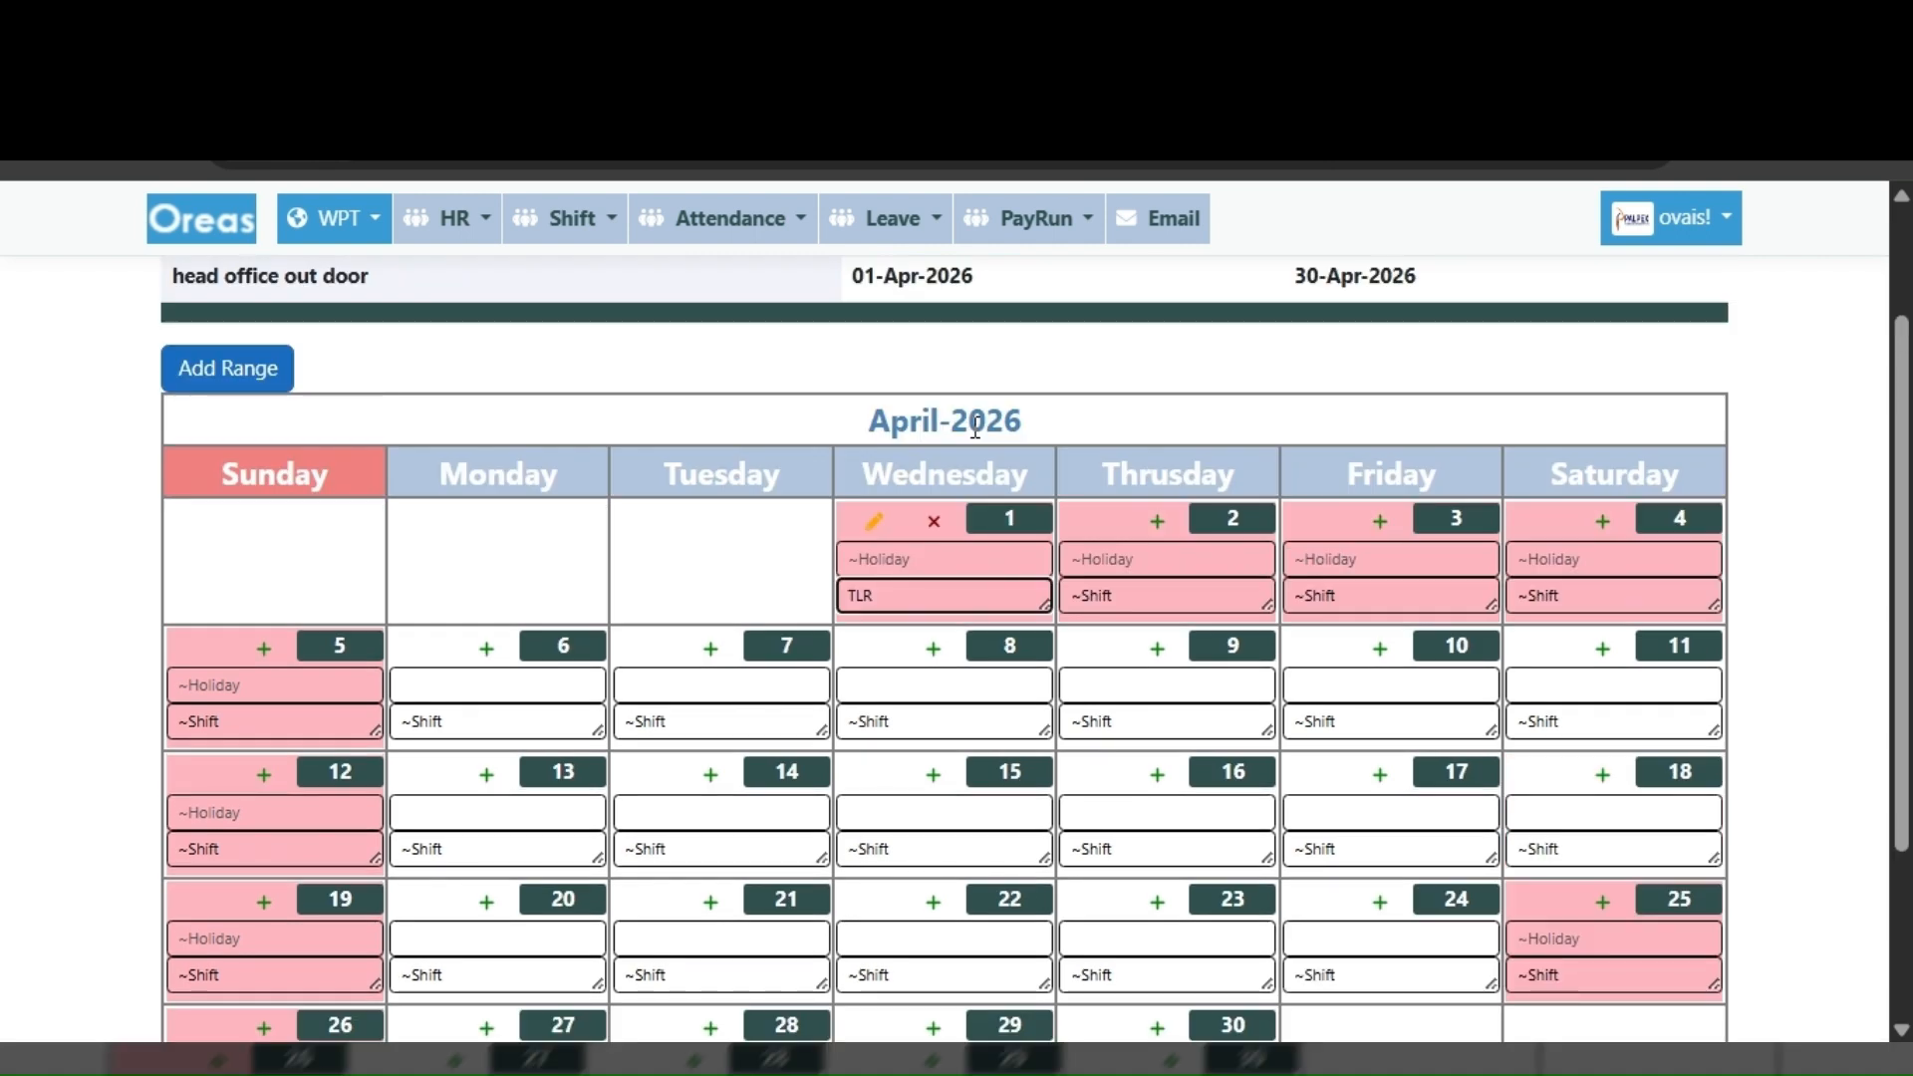
{"action": "scroll", "coordinate": [976, 427], "scroll_direction": "up", "scroll_amount": 2}
{"action": "left_click", "coordinate": [876, 703]}
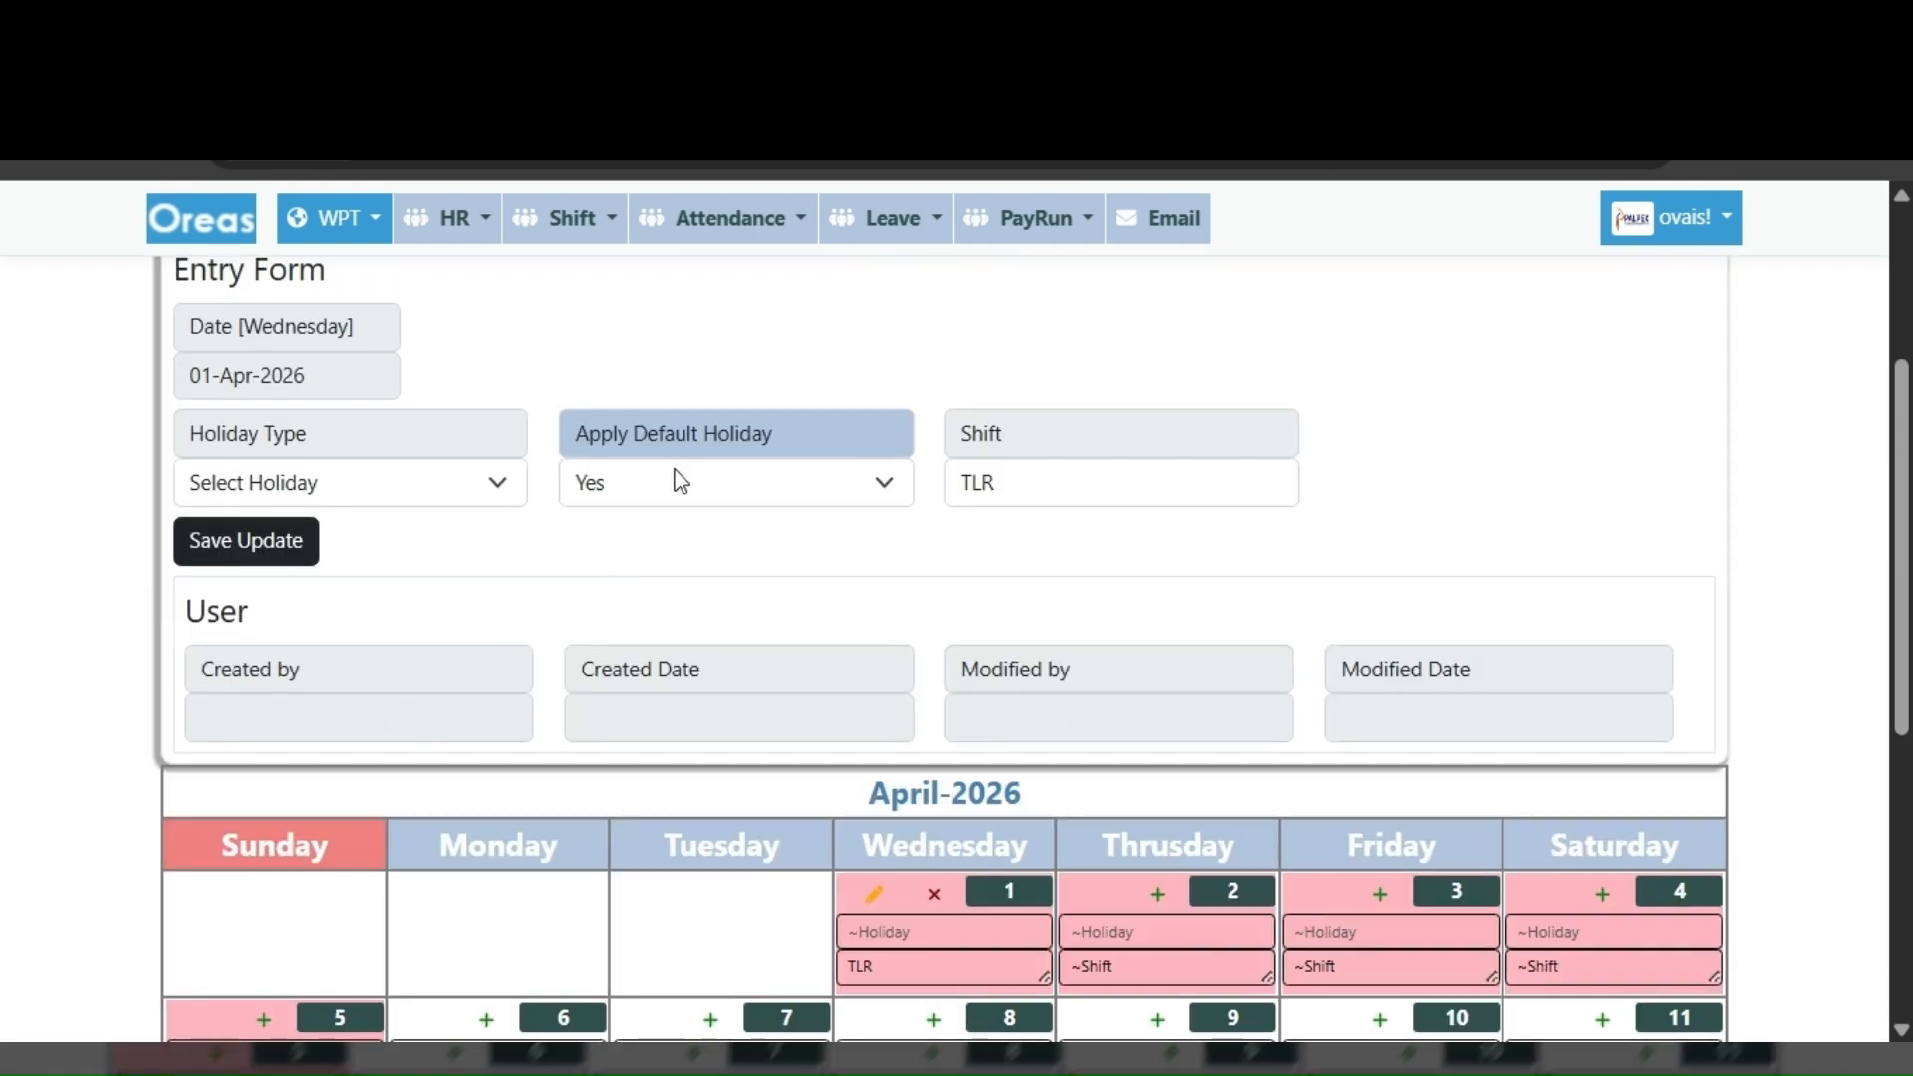
{"action": "left_click", "coordinate": [675, 472]}
{"action": "left_click", "coordinate": [605, 561]}
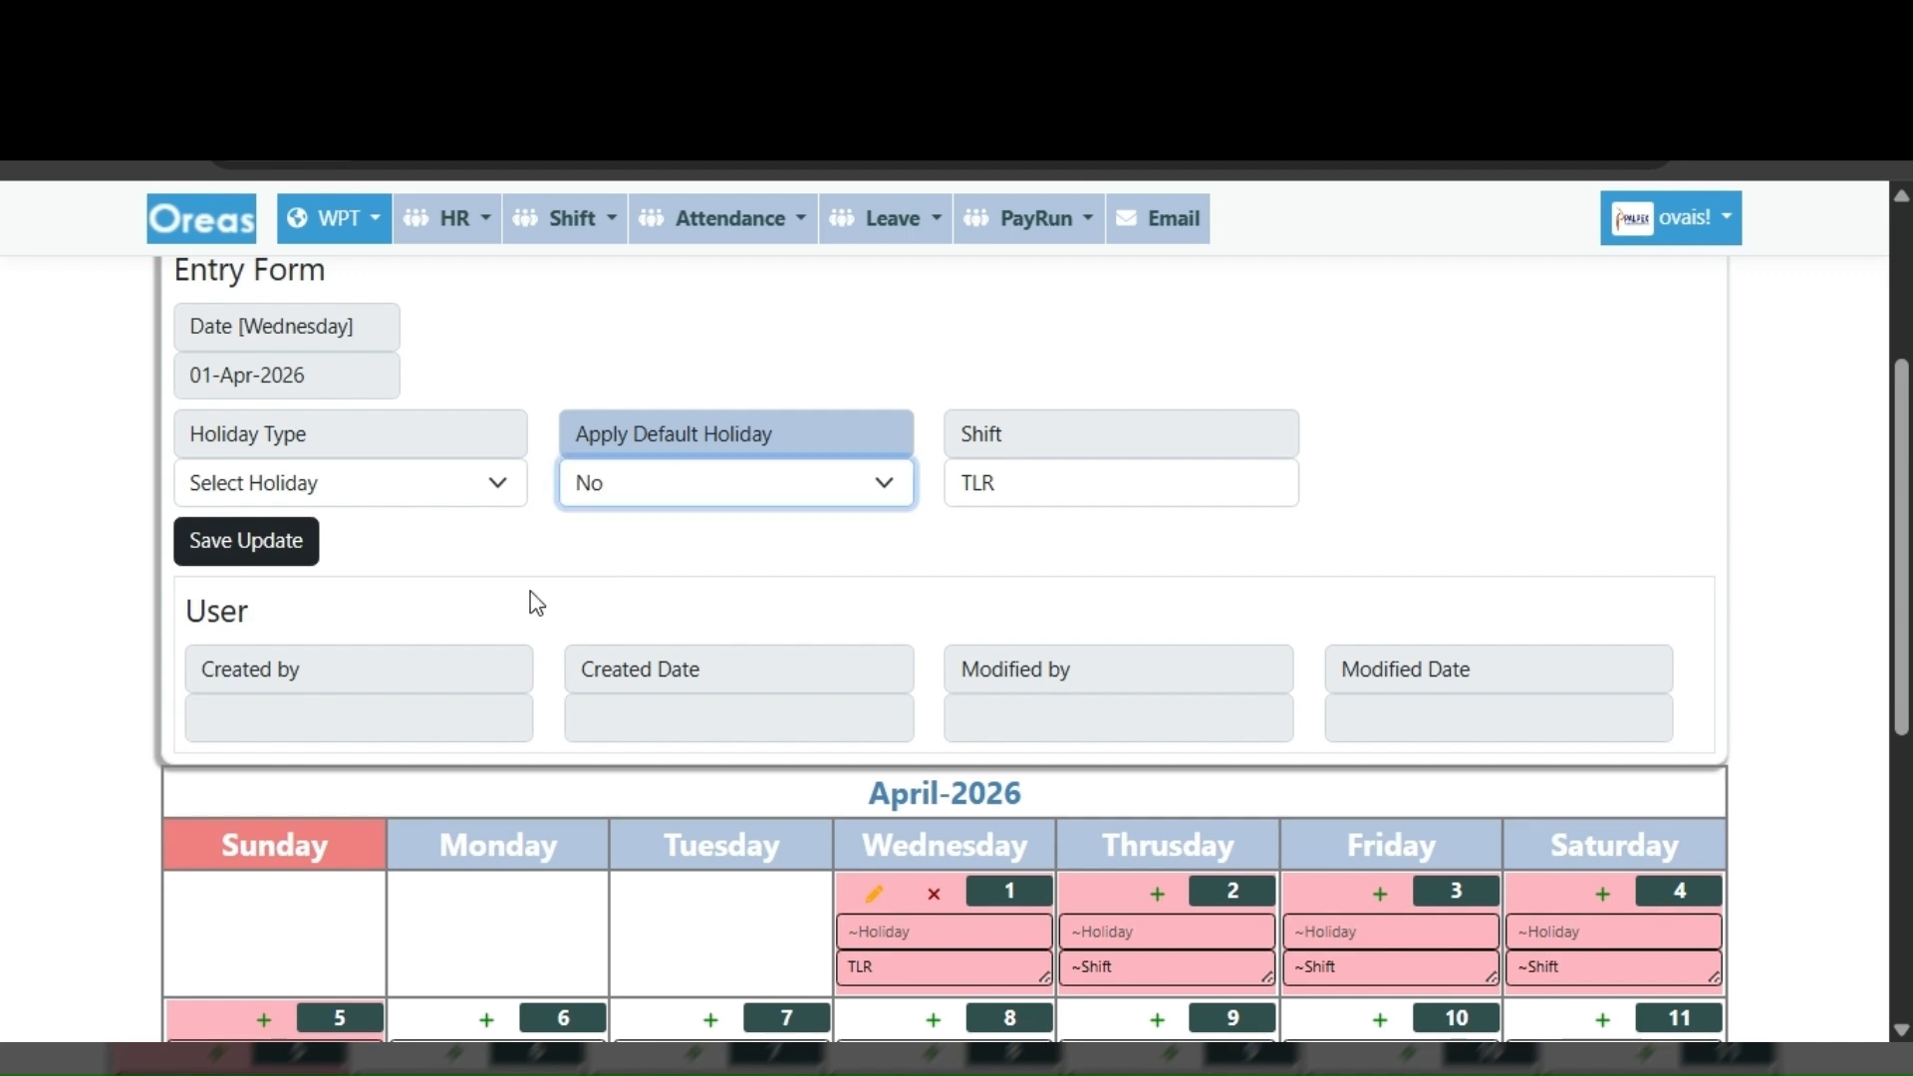
{"action": "left_click", "coordinate": [187, 556]}
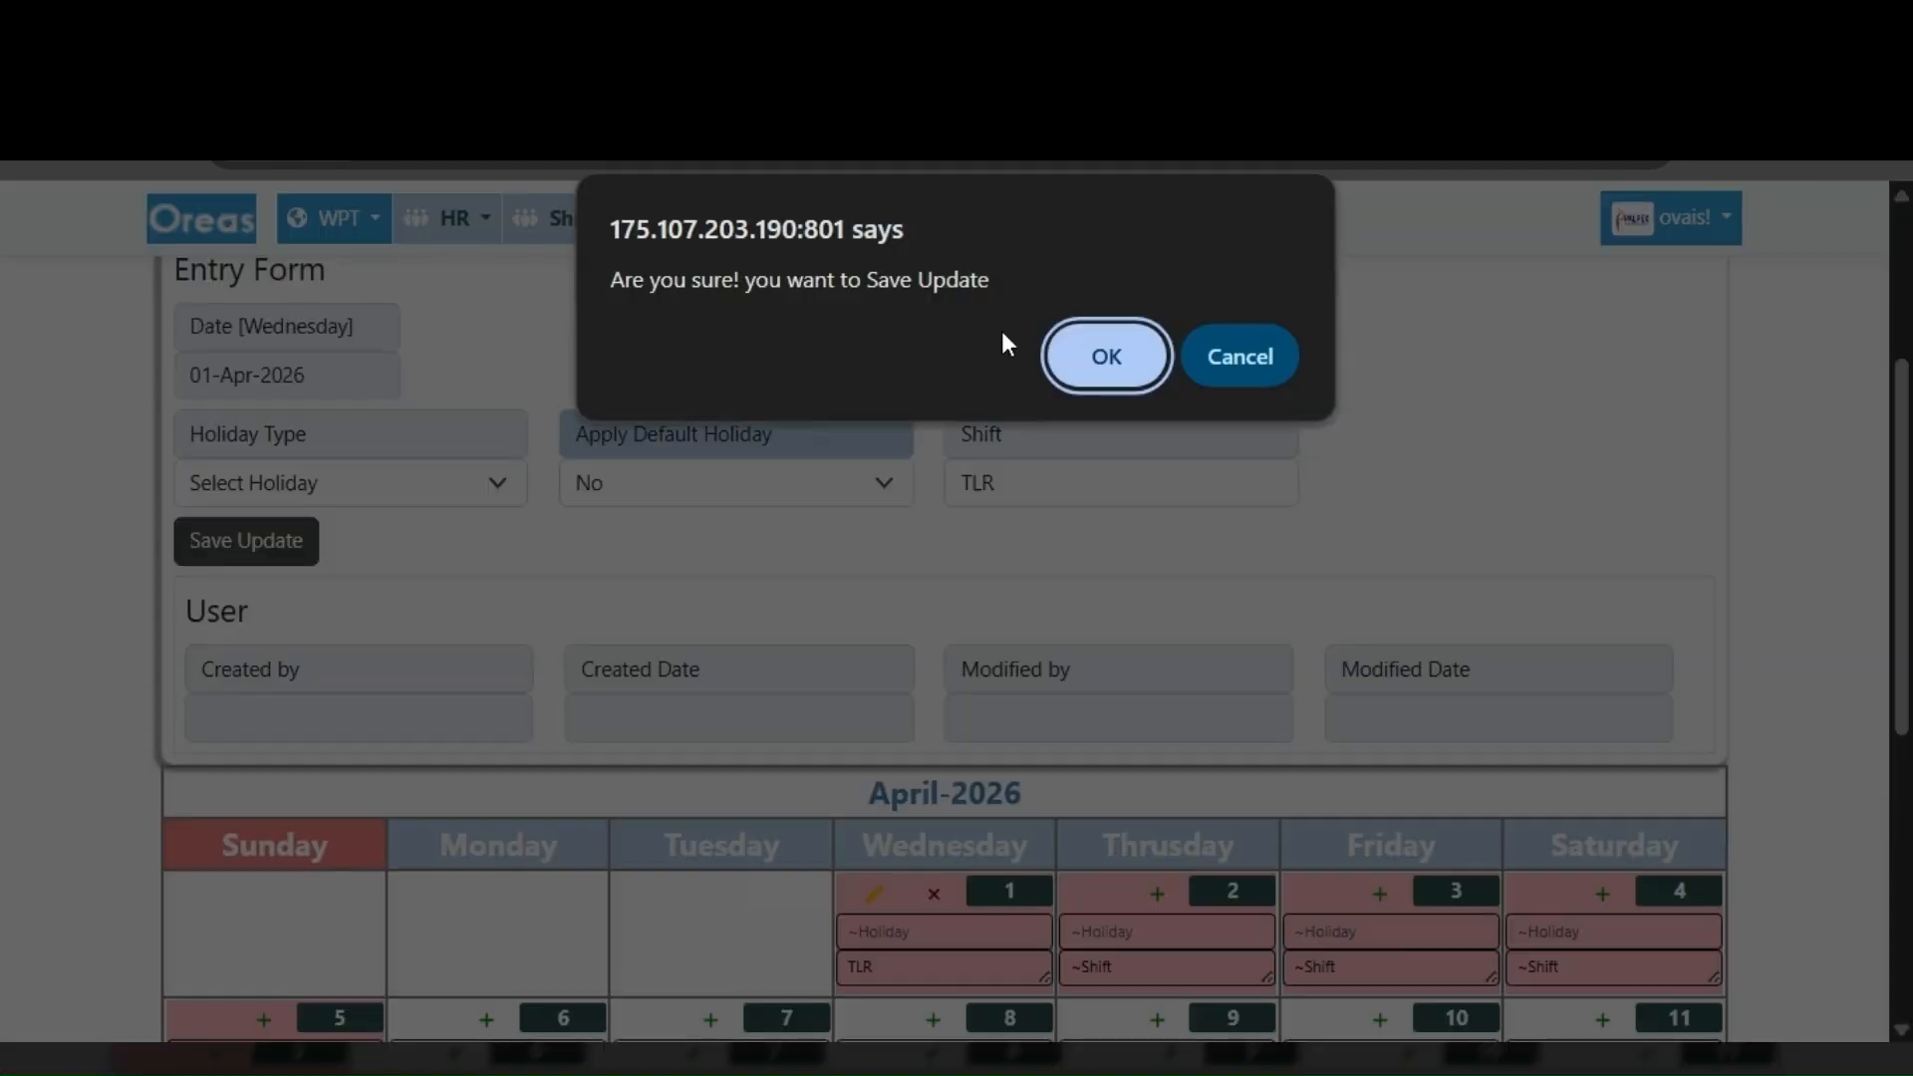
{"action": "left_click", "coordinate": [1263, 360]}
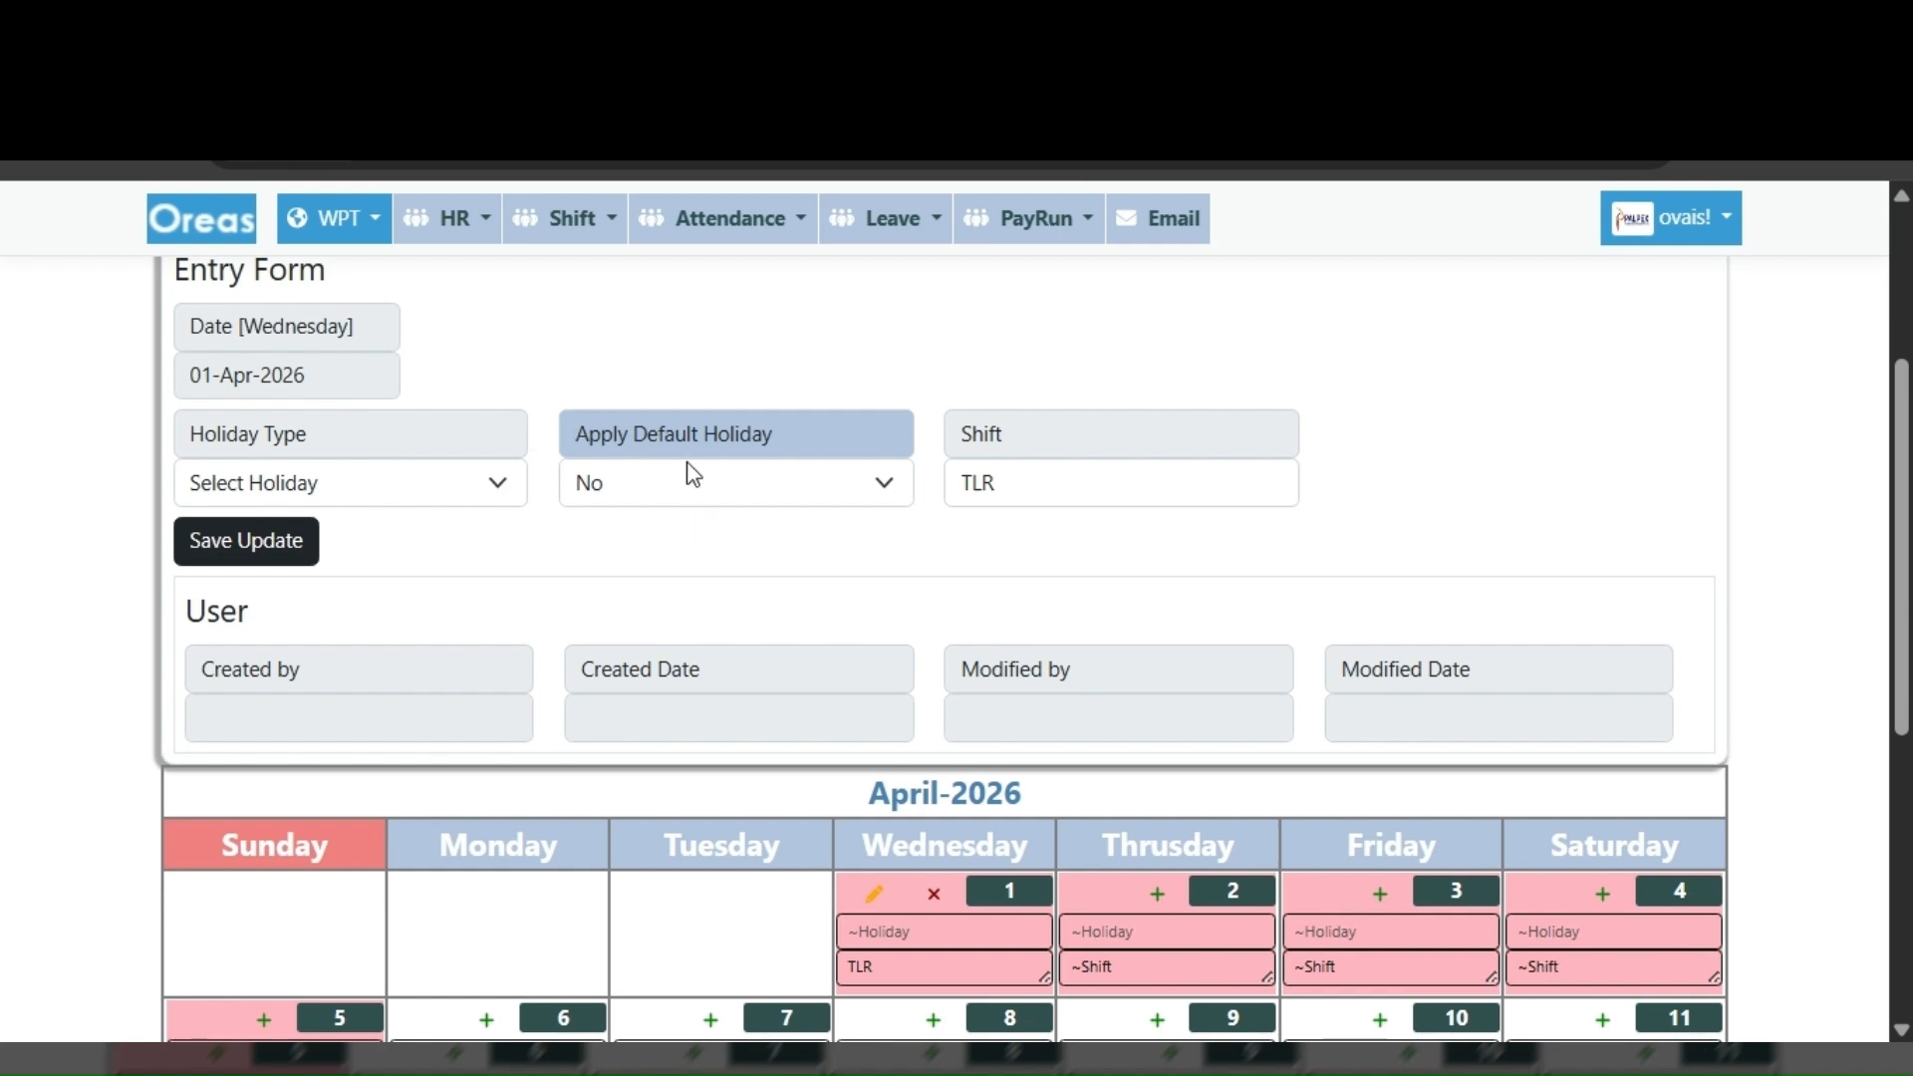
{"action": "left_click", "coordinate": [194, 541]}
{"action": "left_click", "coordinate": [1096, 355]}
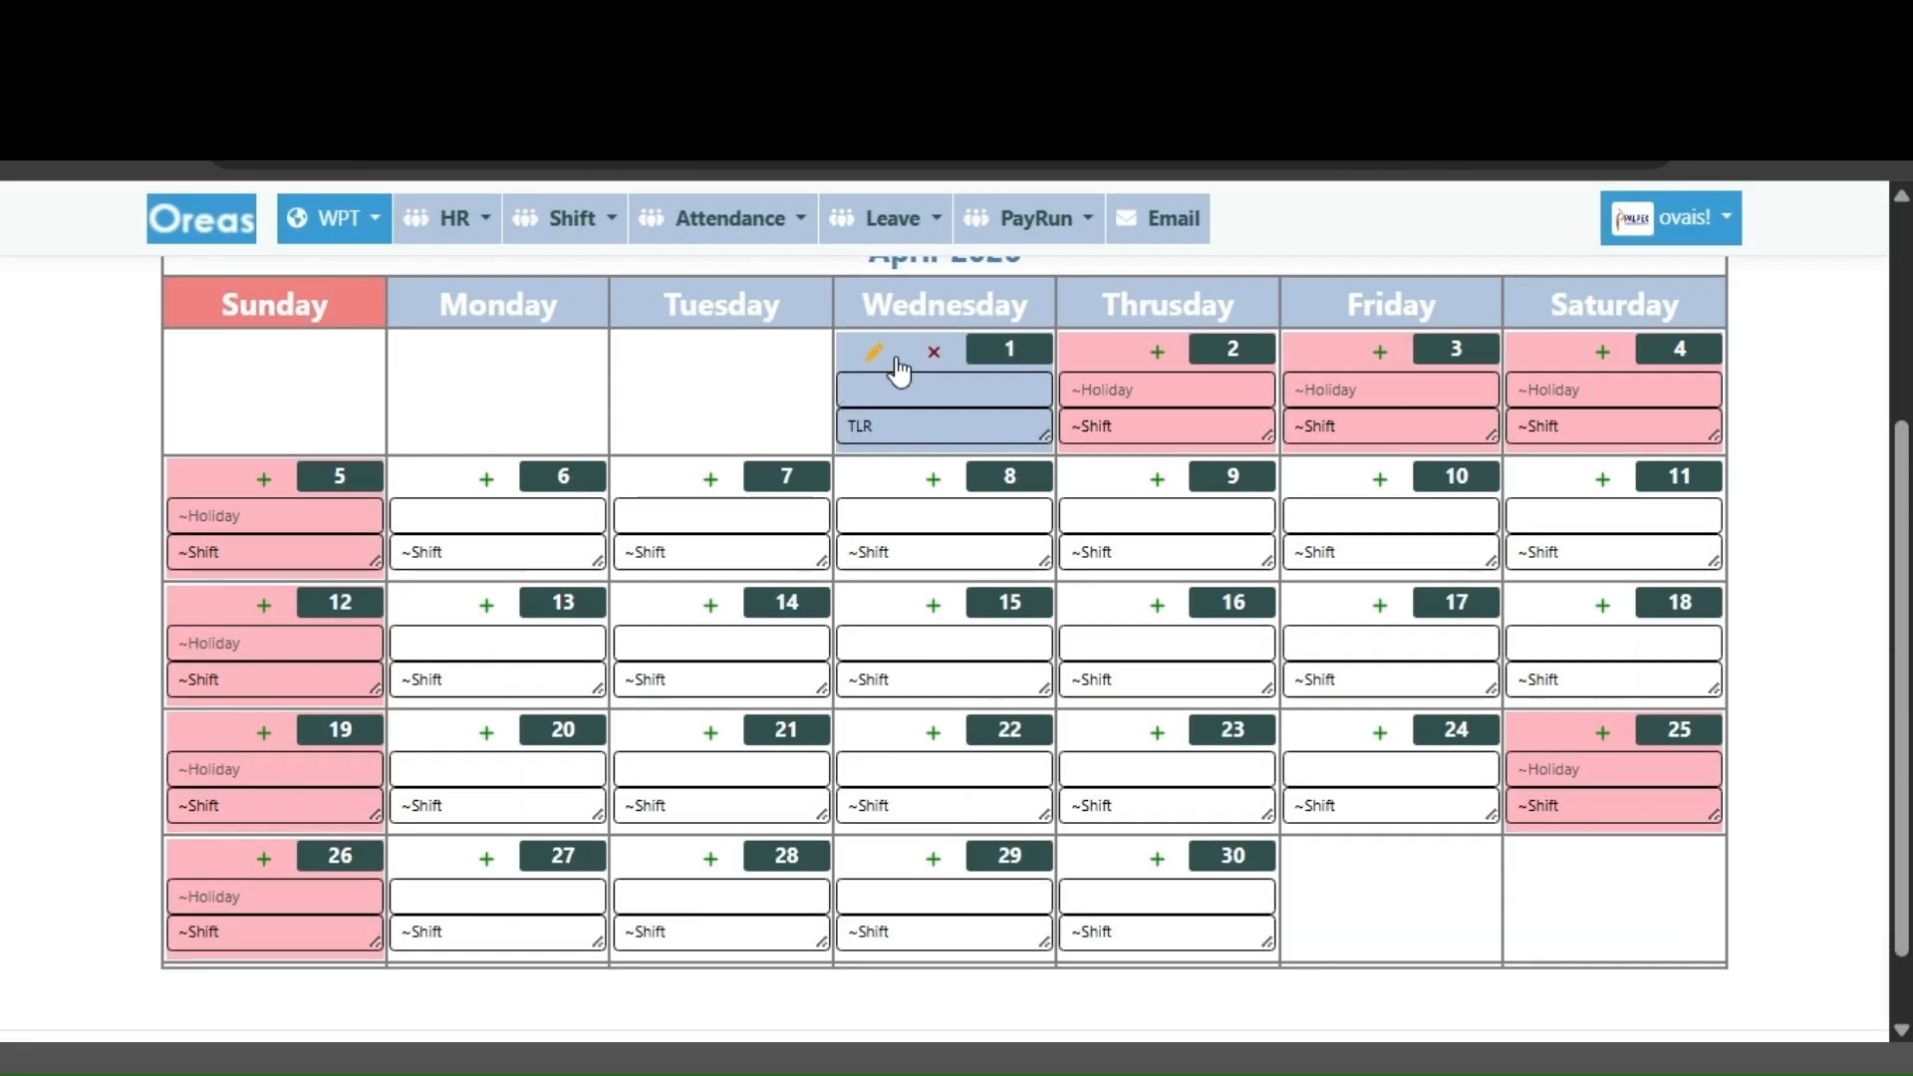
- Set the holiday type of the 01-Apr-2026 entry to Jinnah Day and save the update
{"action": "scroll", "coordinate": [840, 411], "scroll_direction": "up", "scroll_amount": 1}
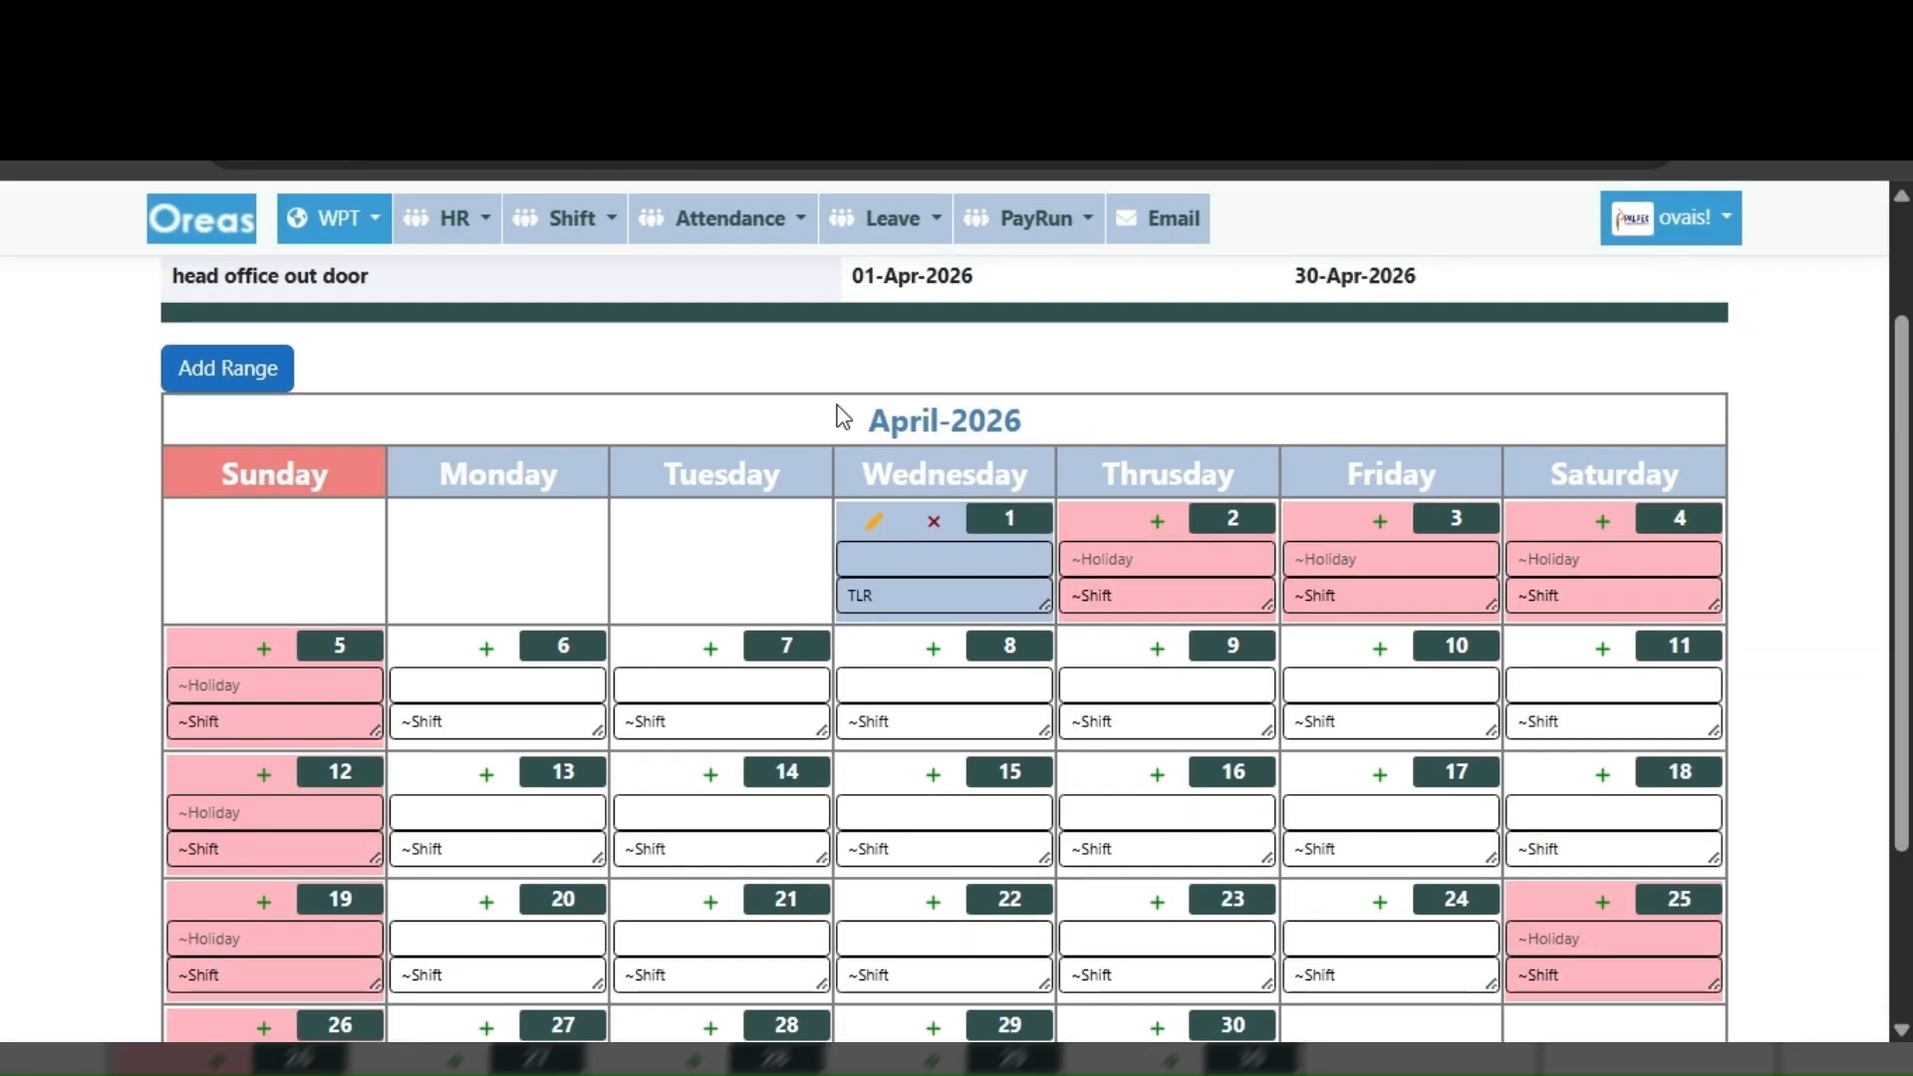
{"action": "left_click", "coordinate": [883, 535]}
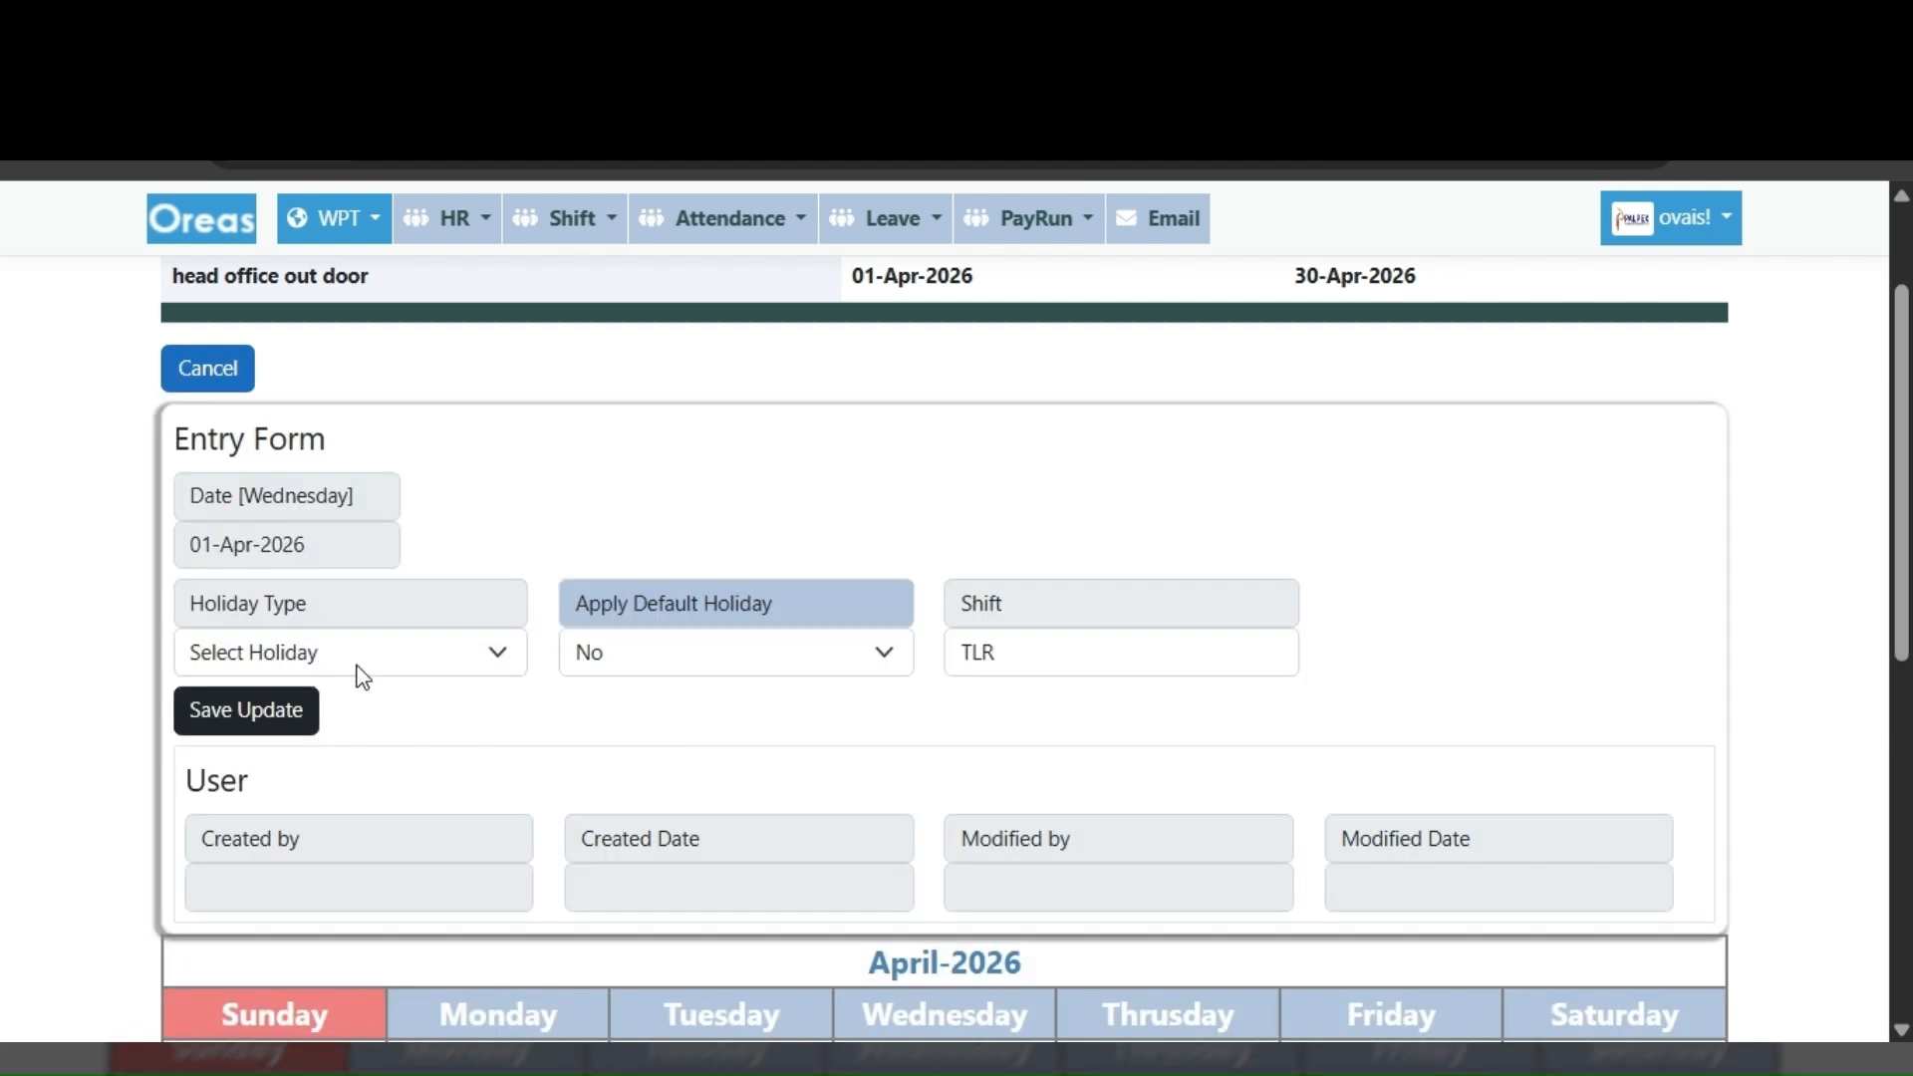
{"action": "left_click_drag", "start_coordinate": [576, 603], "coordinate": [833, 610]}
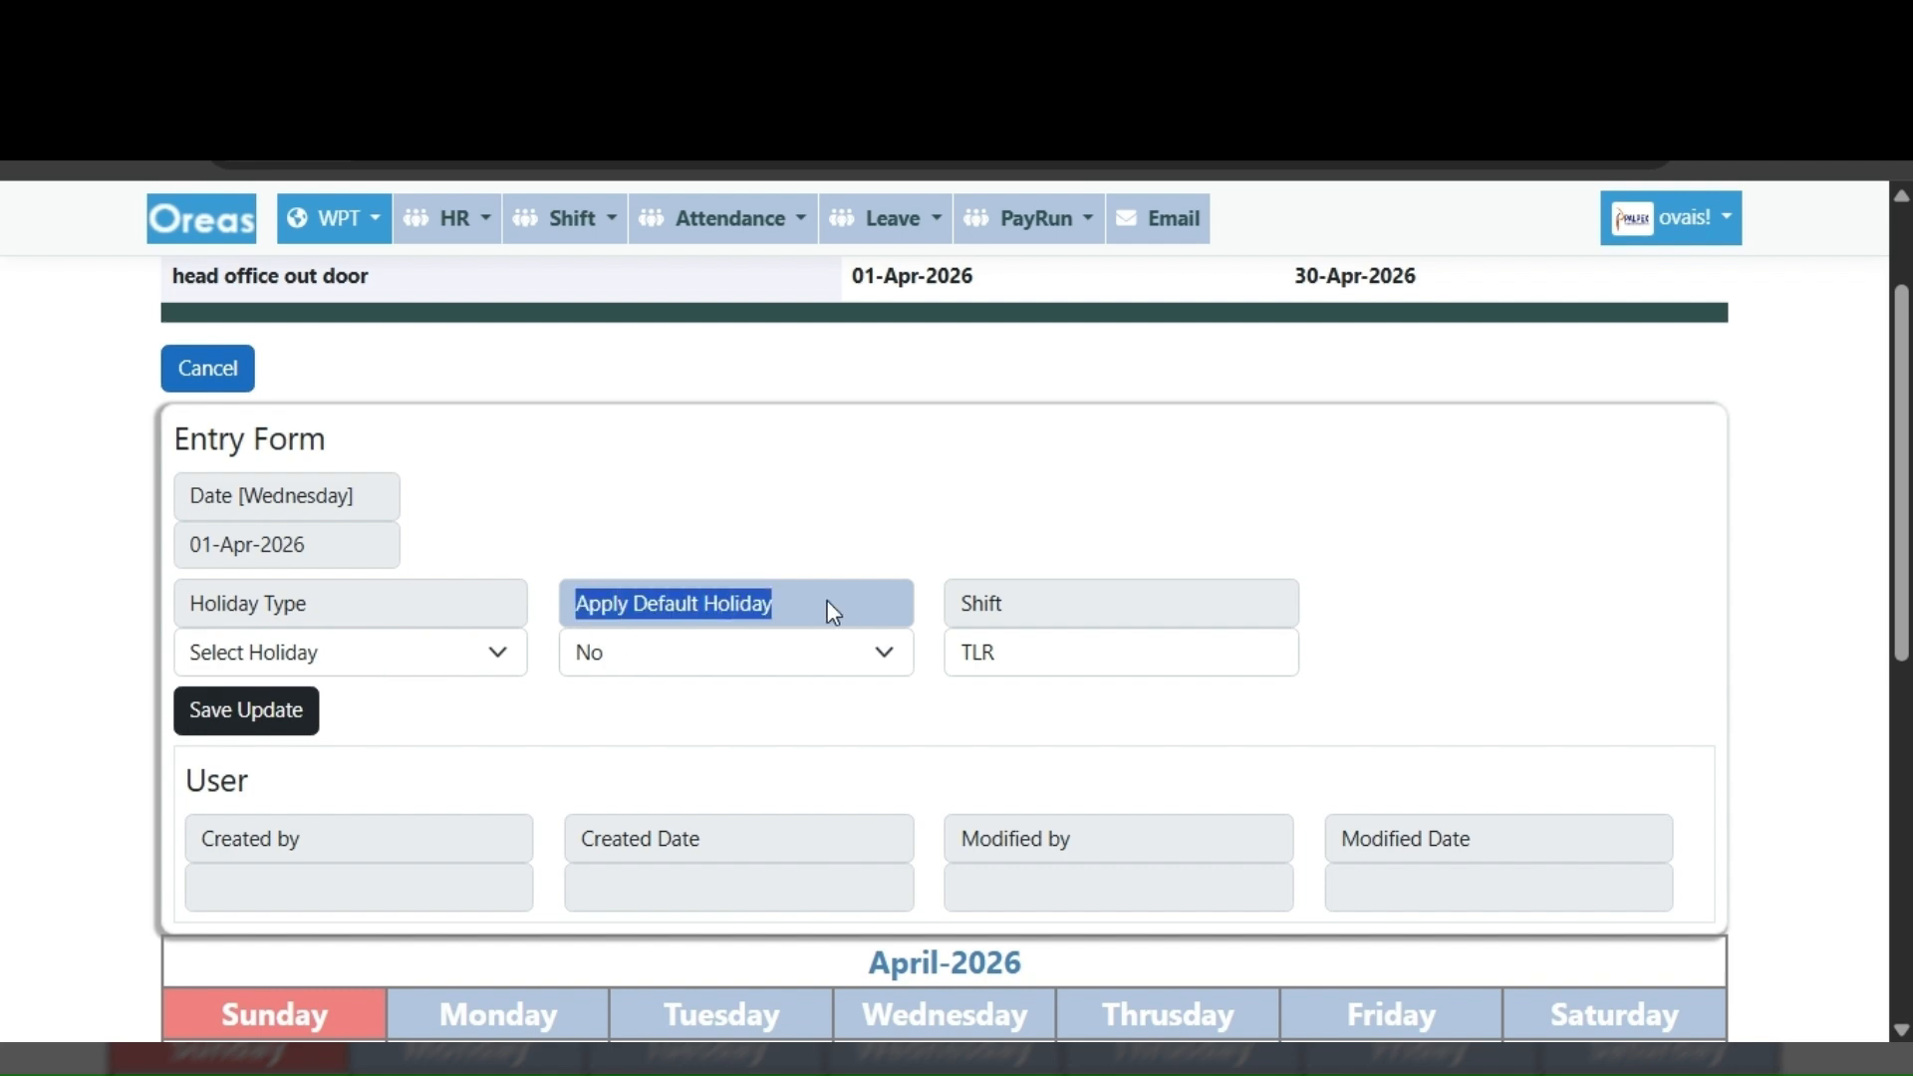
{"action": "left_click", "coordinate": [364, 665]}
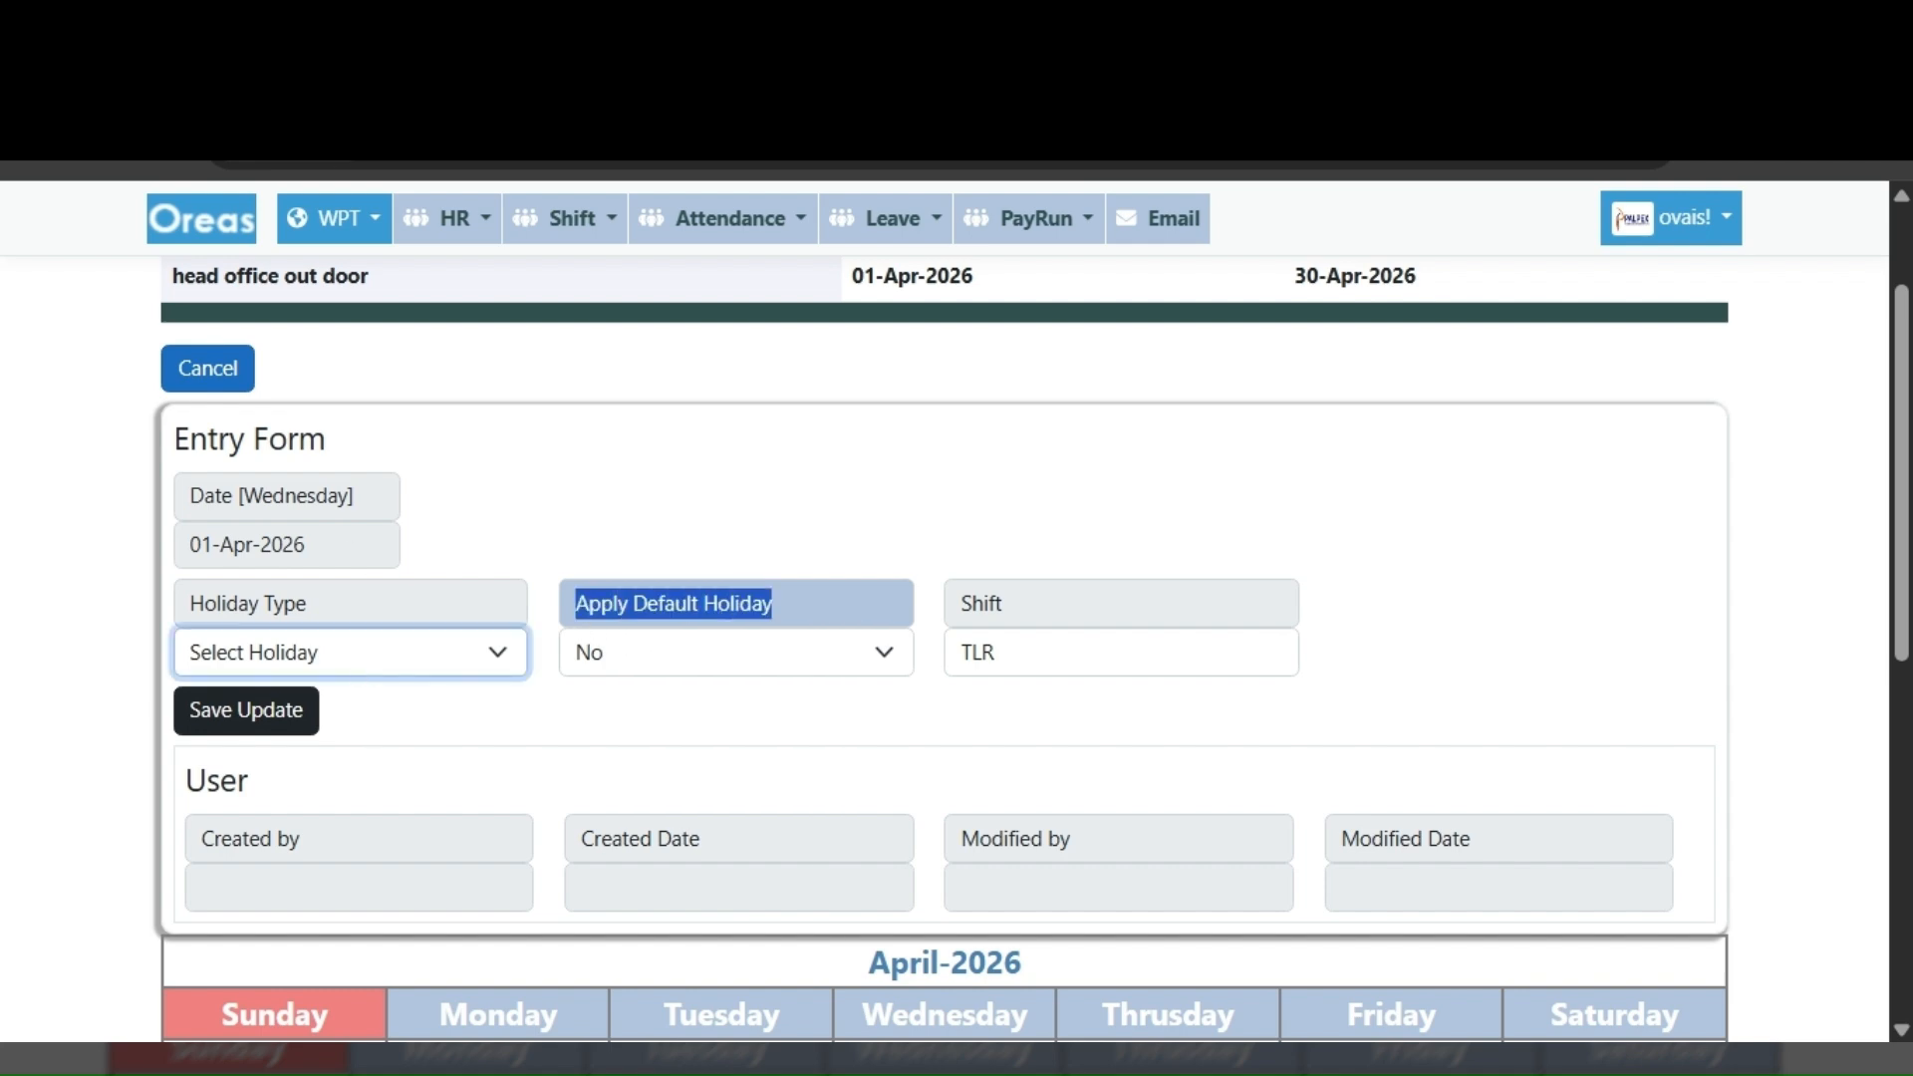
{"action": "key", "text": "Down"}
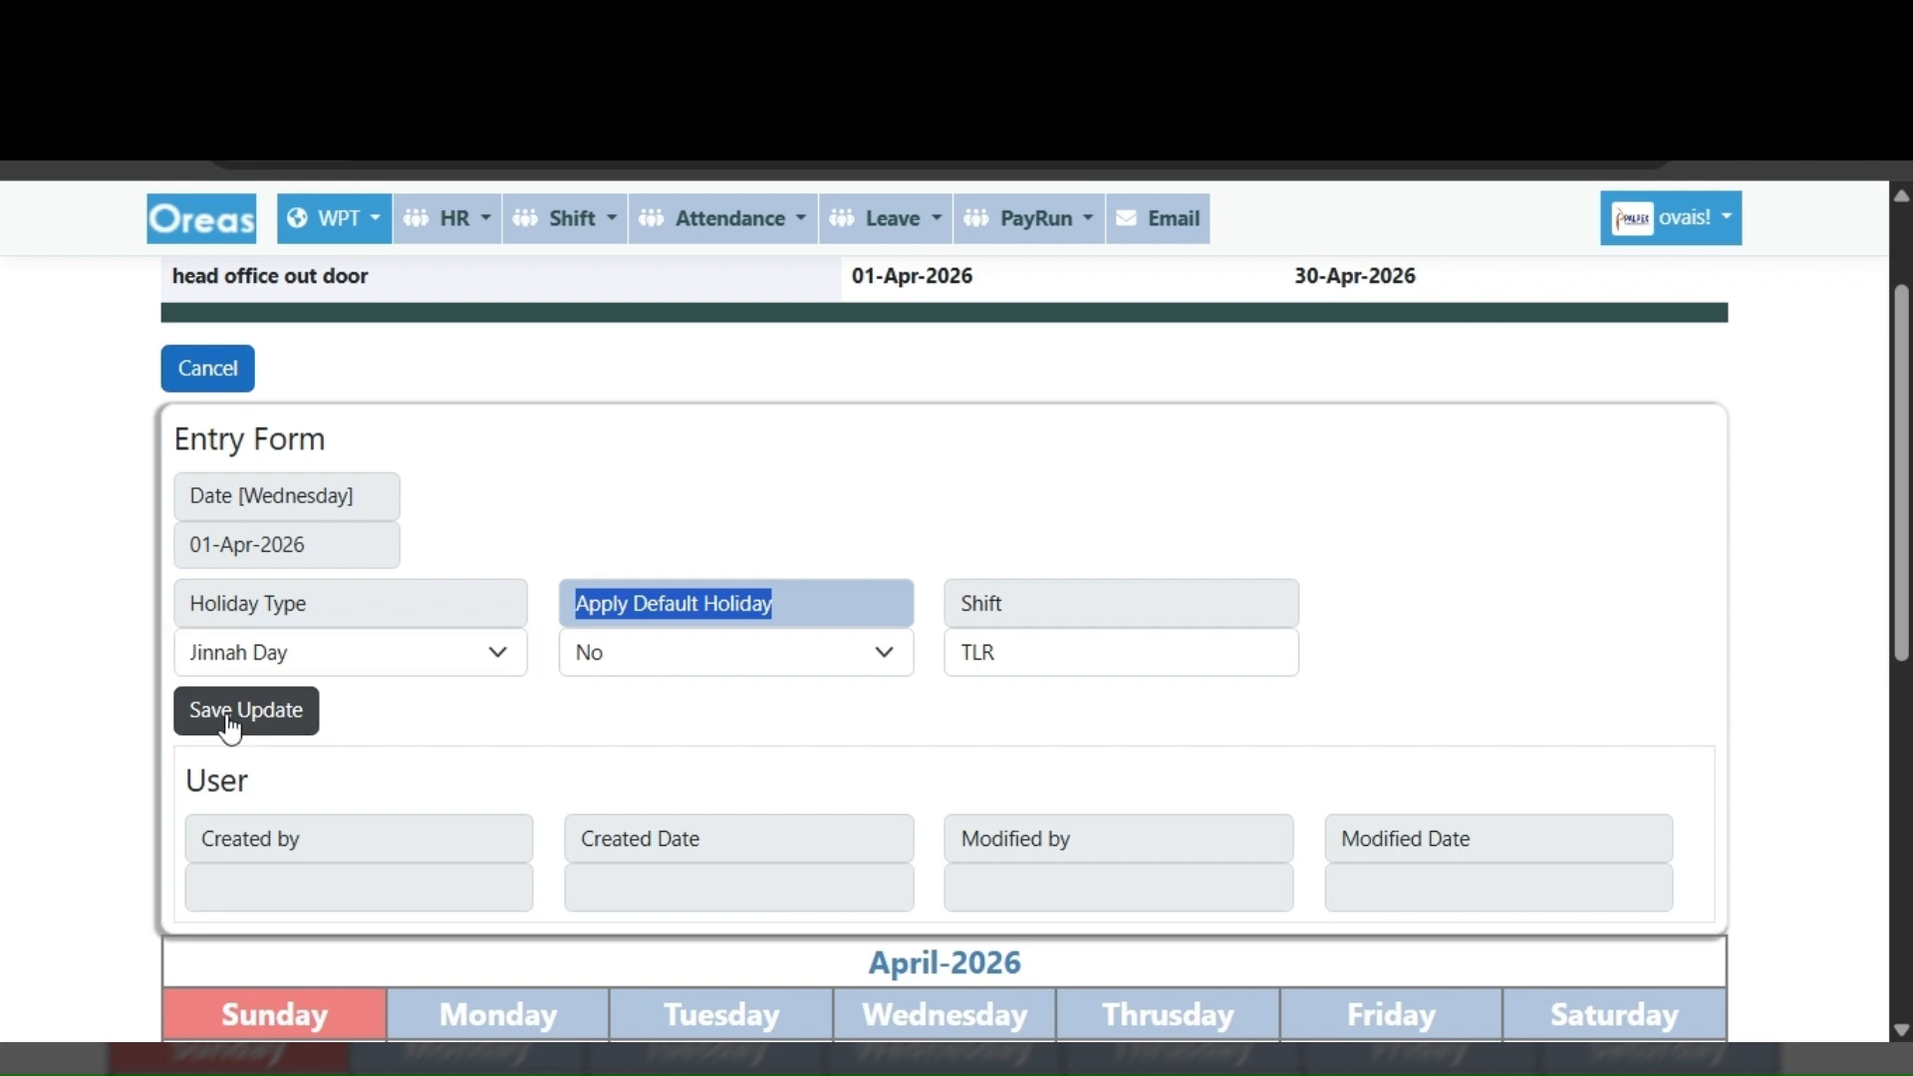
{"action": "left_click", "coordinate": [227, 719]}
{"action": "left_click", "coordinate": [1078, 376]}
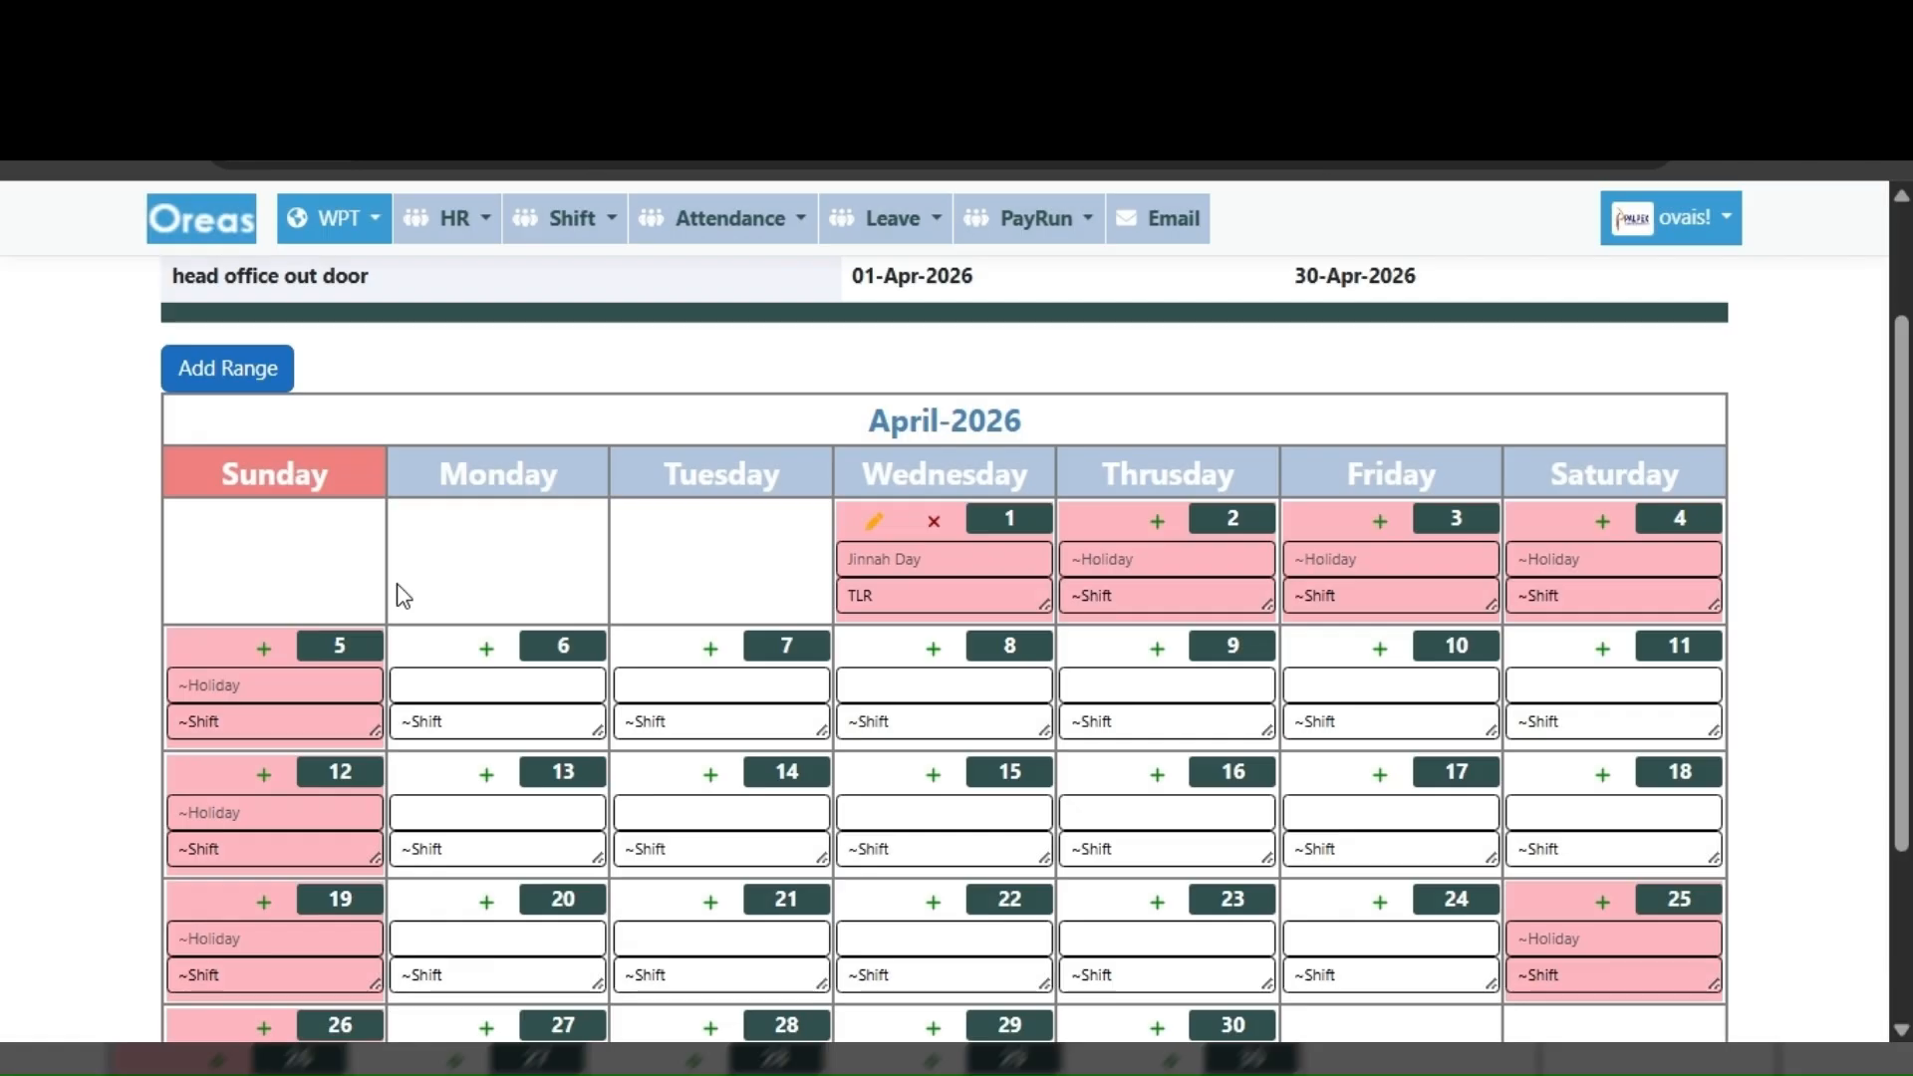
- Reset the 01-Apr-2026 entry's holiday type to Select Holiday, set Apply Default Holiday to Yes and save the update
{"action": "left_click", "coordinate": [875, 528]}
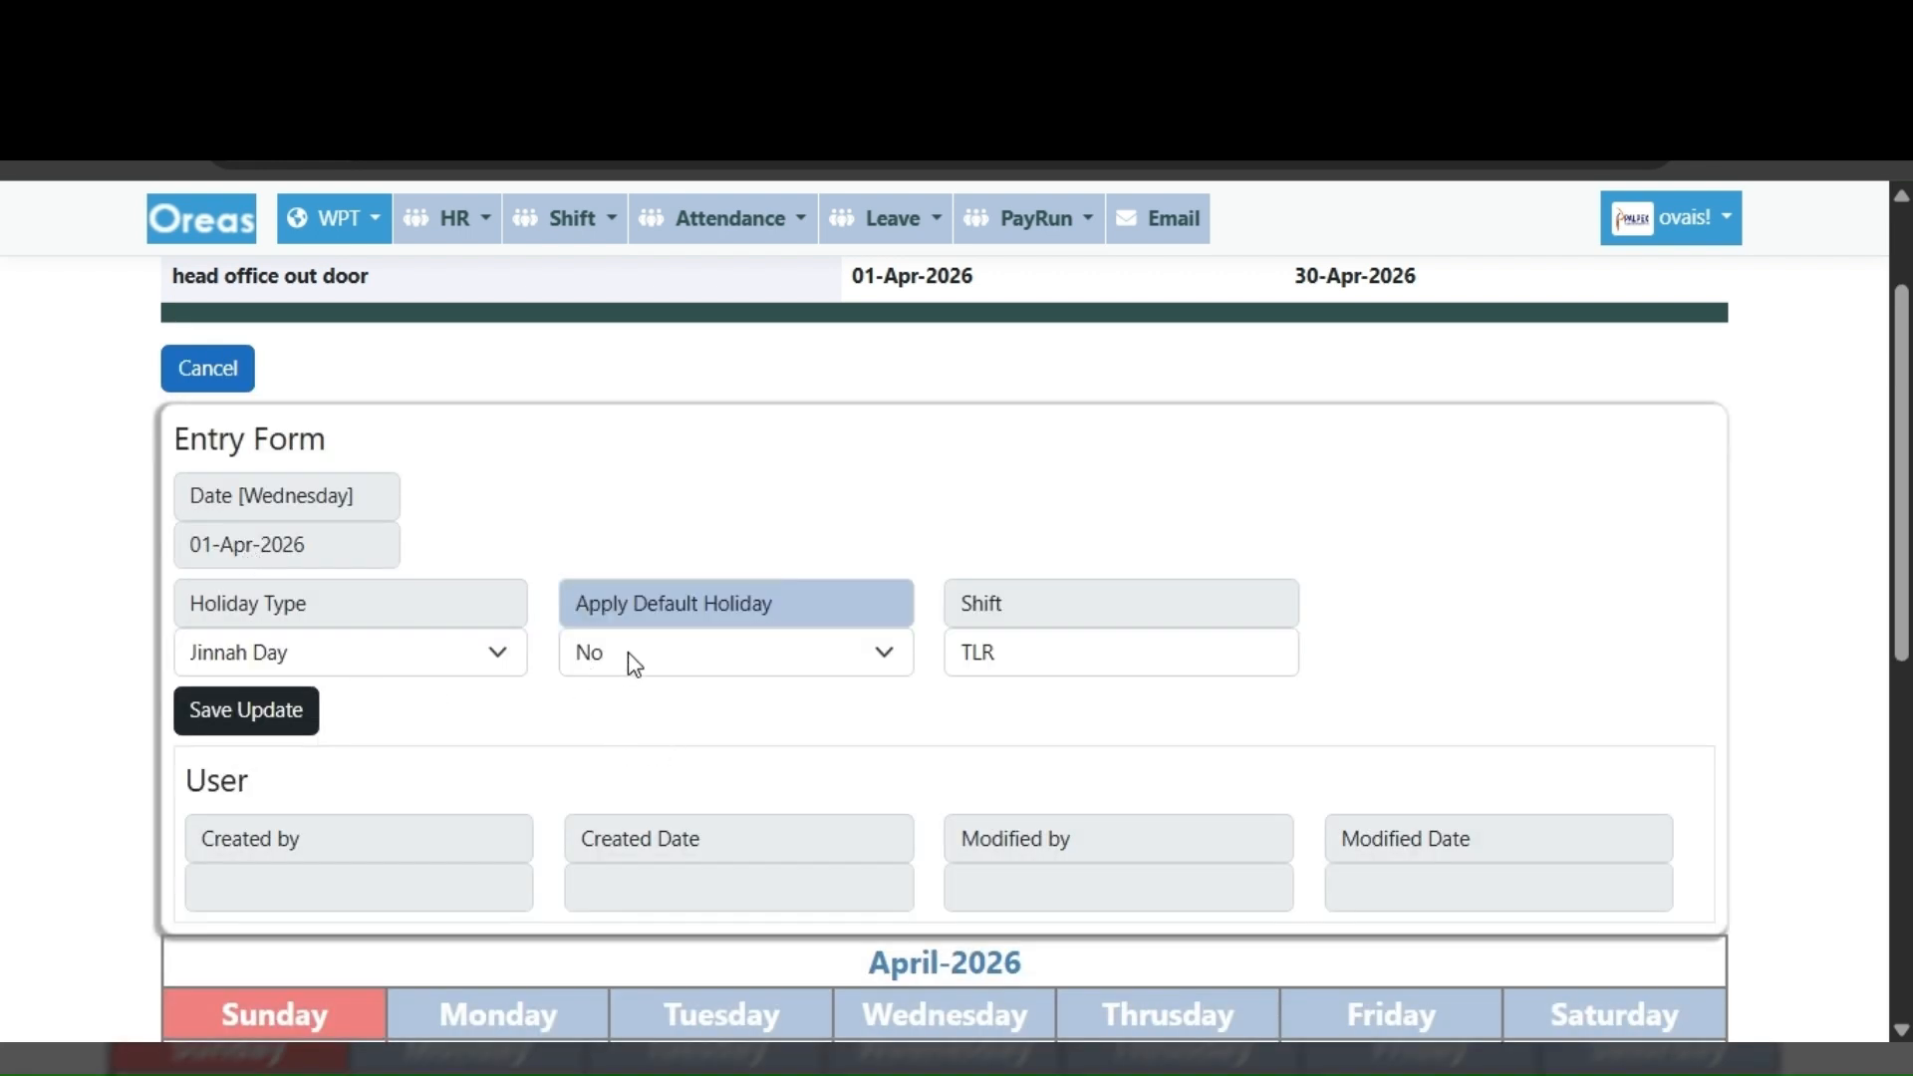
{"action": "left_click_drag", "start_coordinate": [580, 612], "coordinate": [794, 615]}
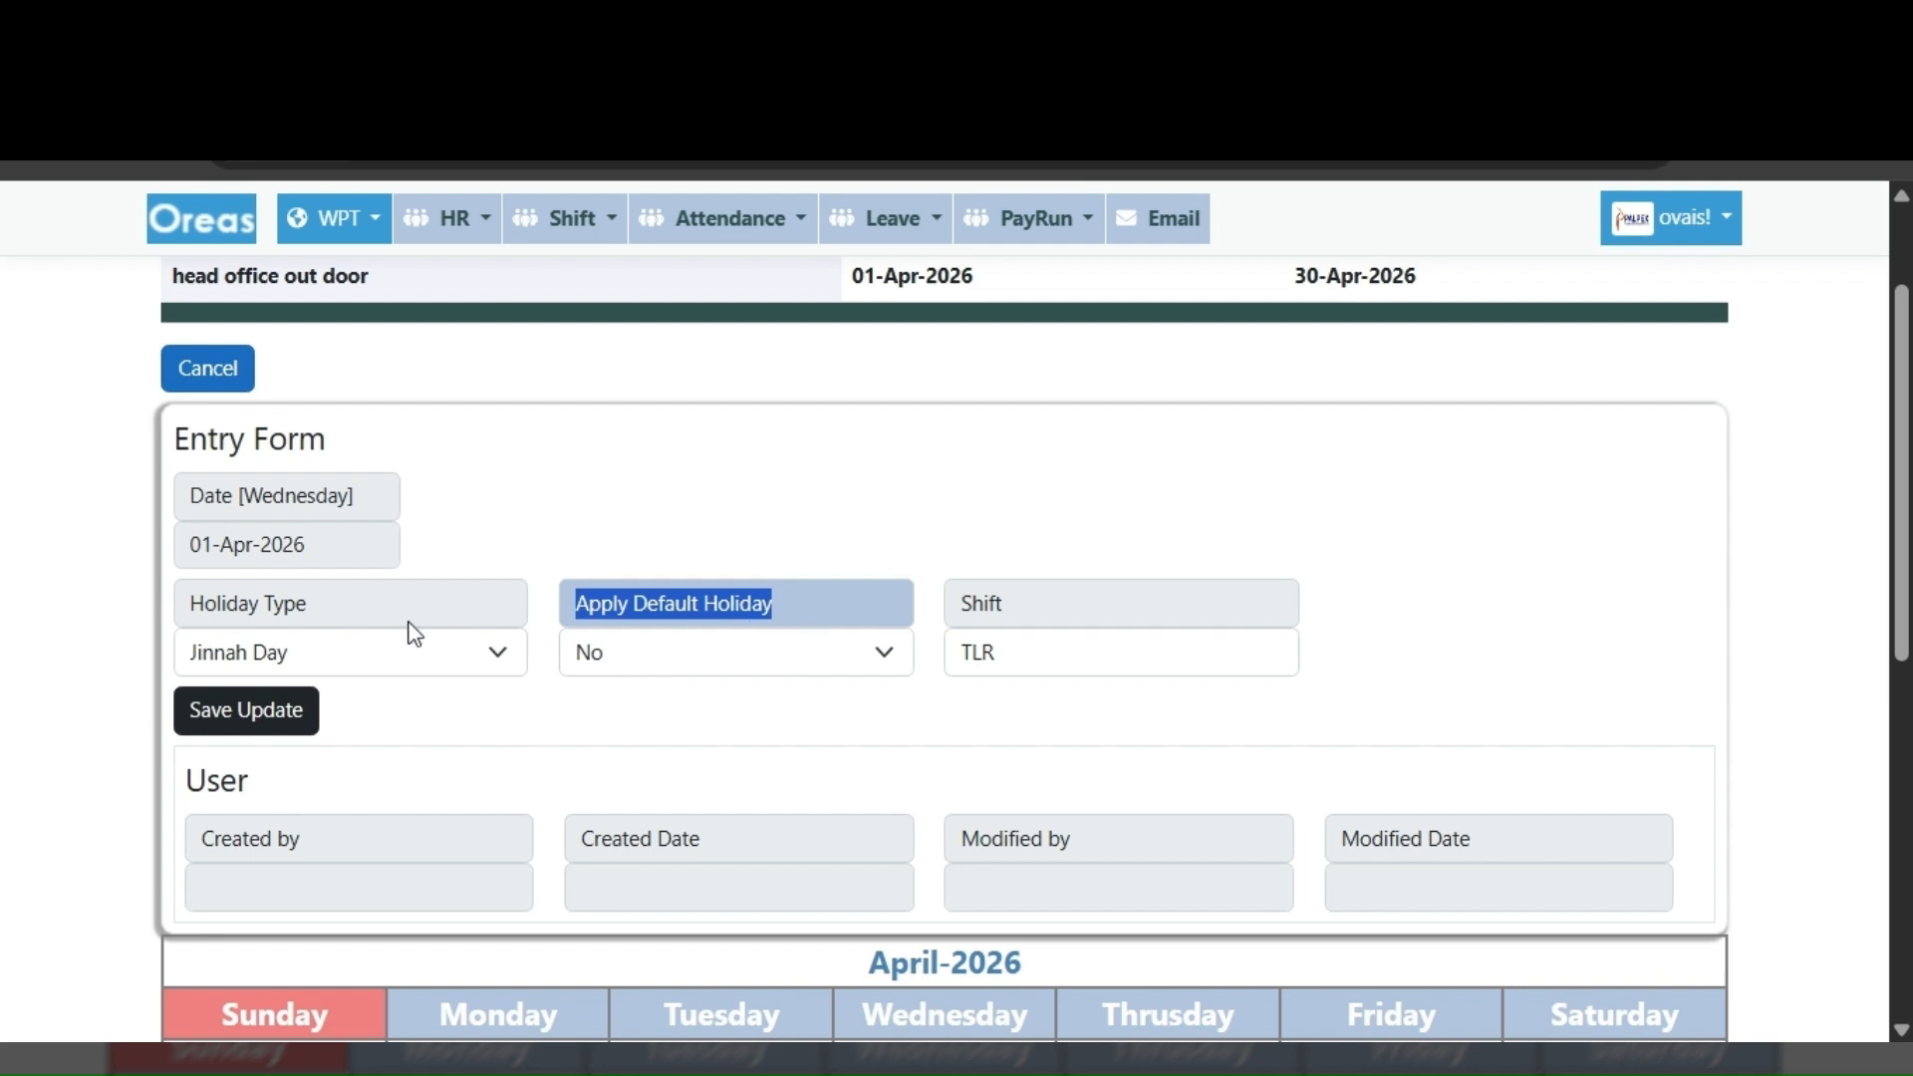
{"action": "left_click_drag", "start_coordinate": [305, 606], "coordinate": [189, 610]}
{"action": "left_click", "coordinate": [404, 666]}
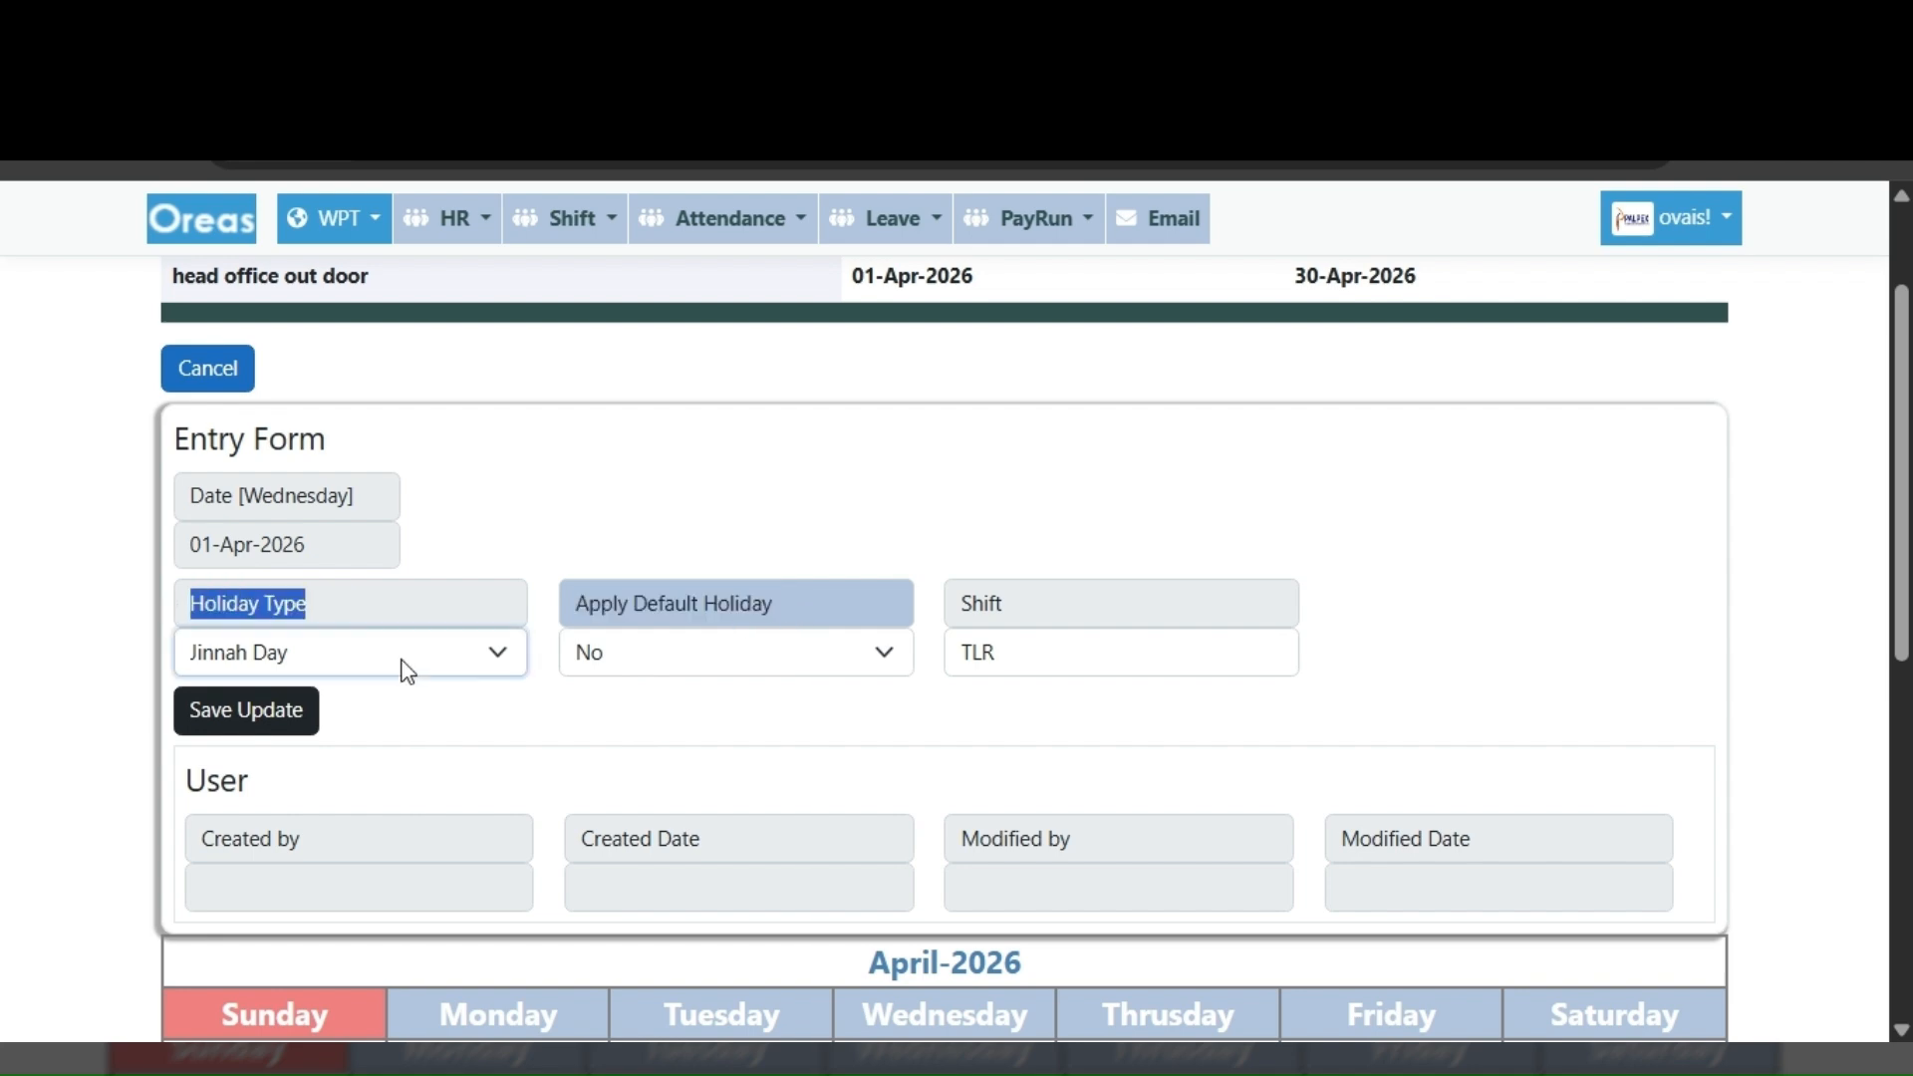
{"action": "left_click", "coordinate": [267, 728]}
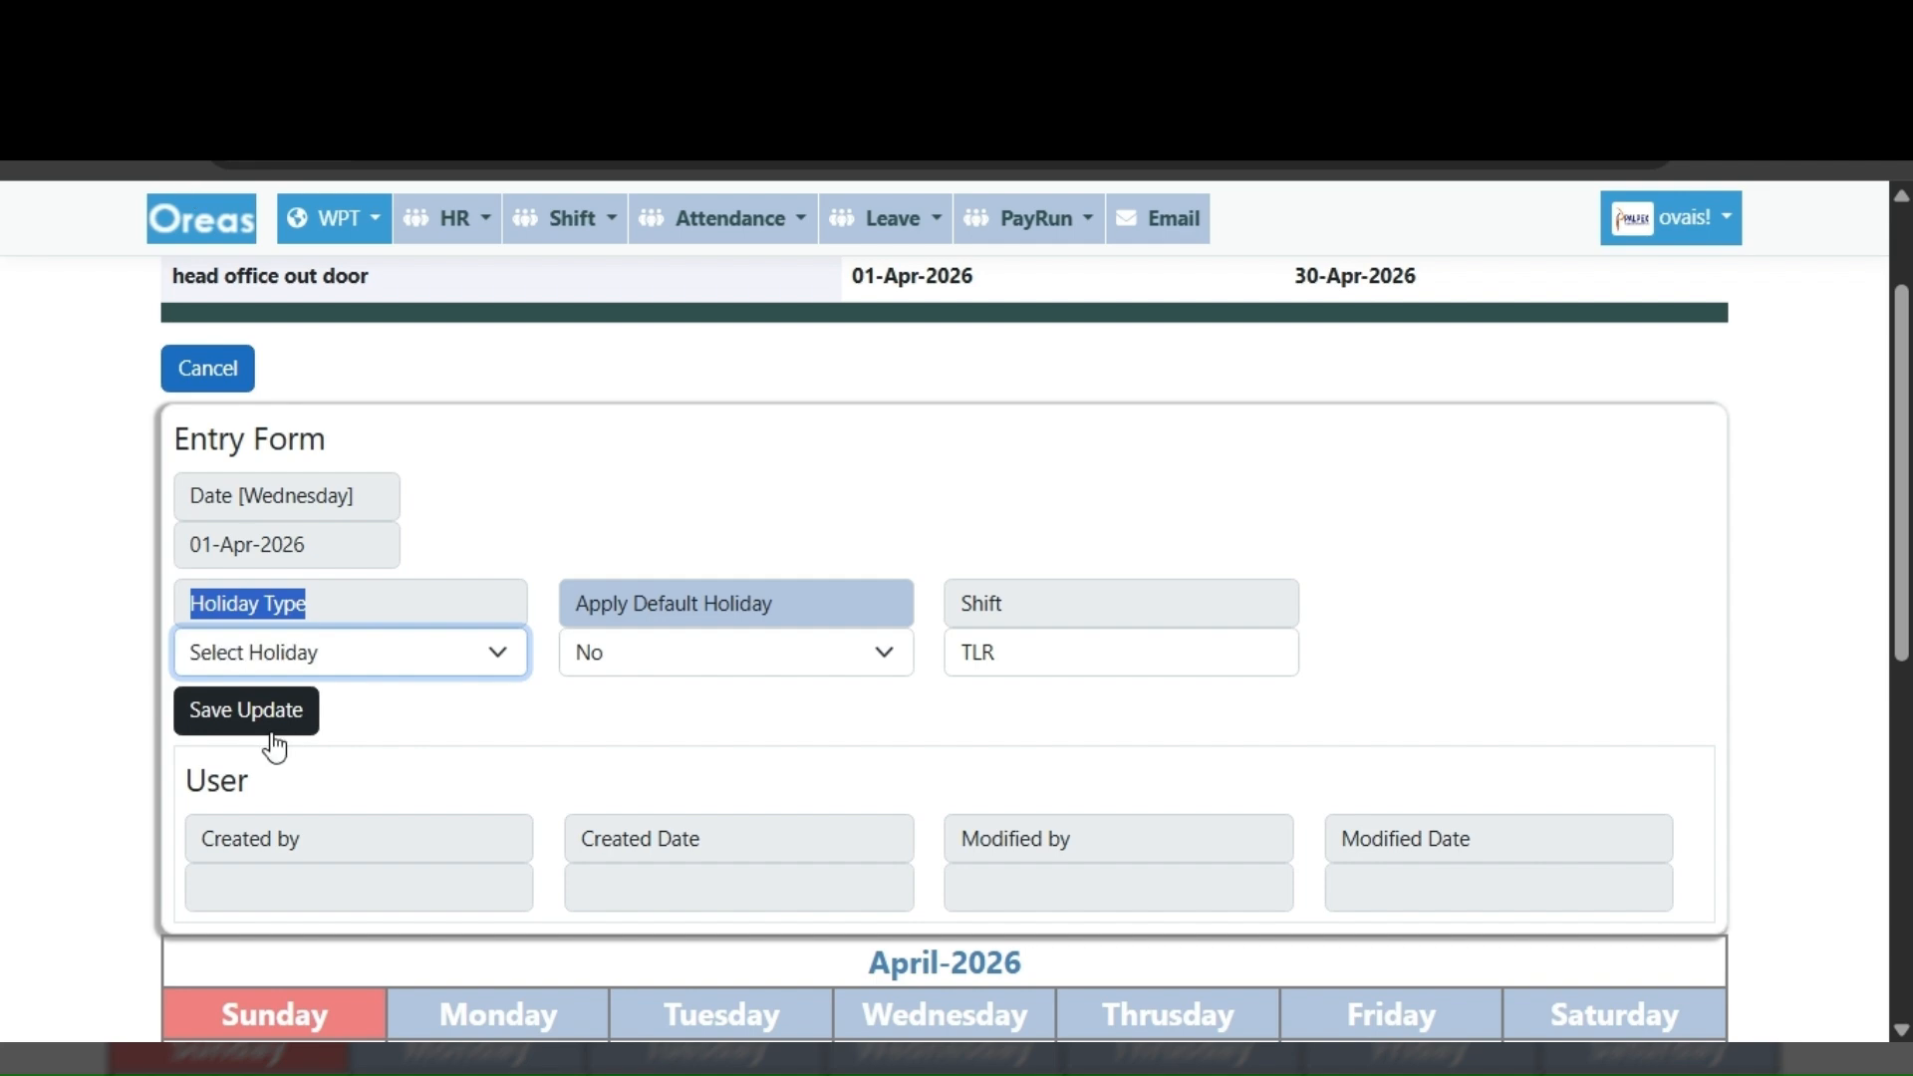
{"action": "scroll", "coordinate": [628, 722], "scroll_direction": "down", "scroll_amount": 2}
{"action": "left_click", "coordinate": [713, 486]}
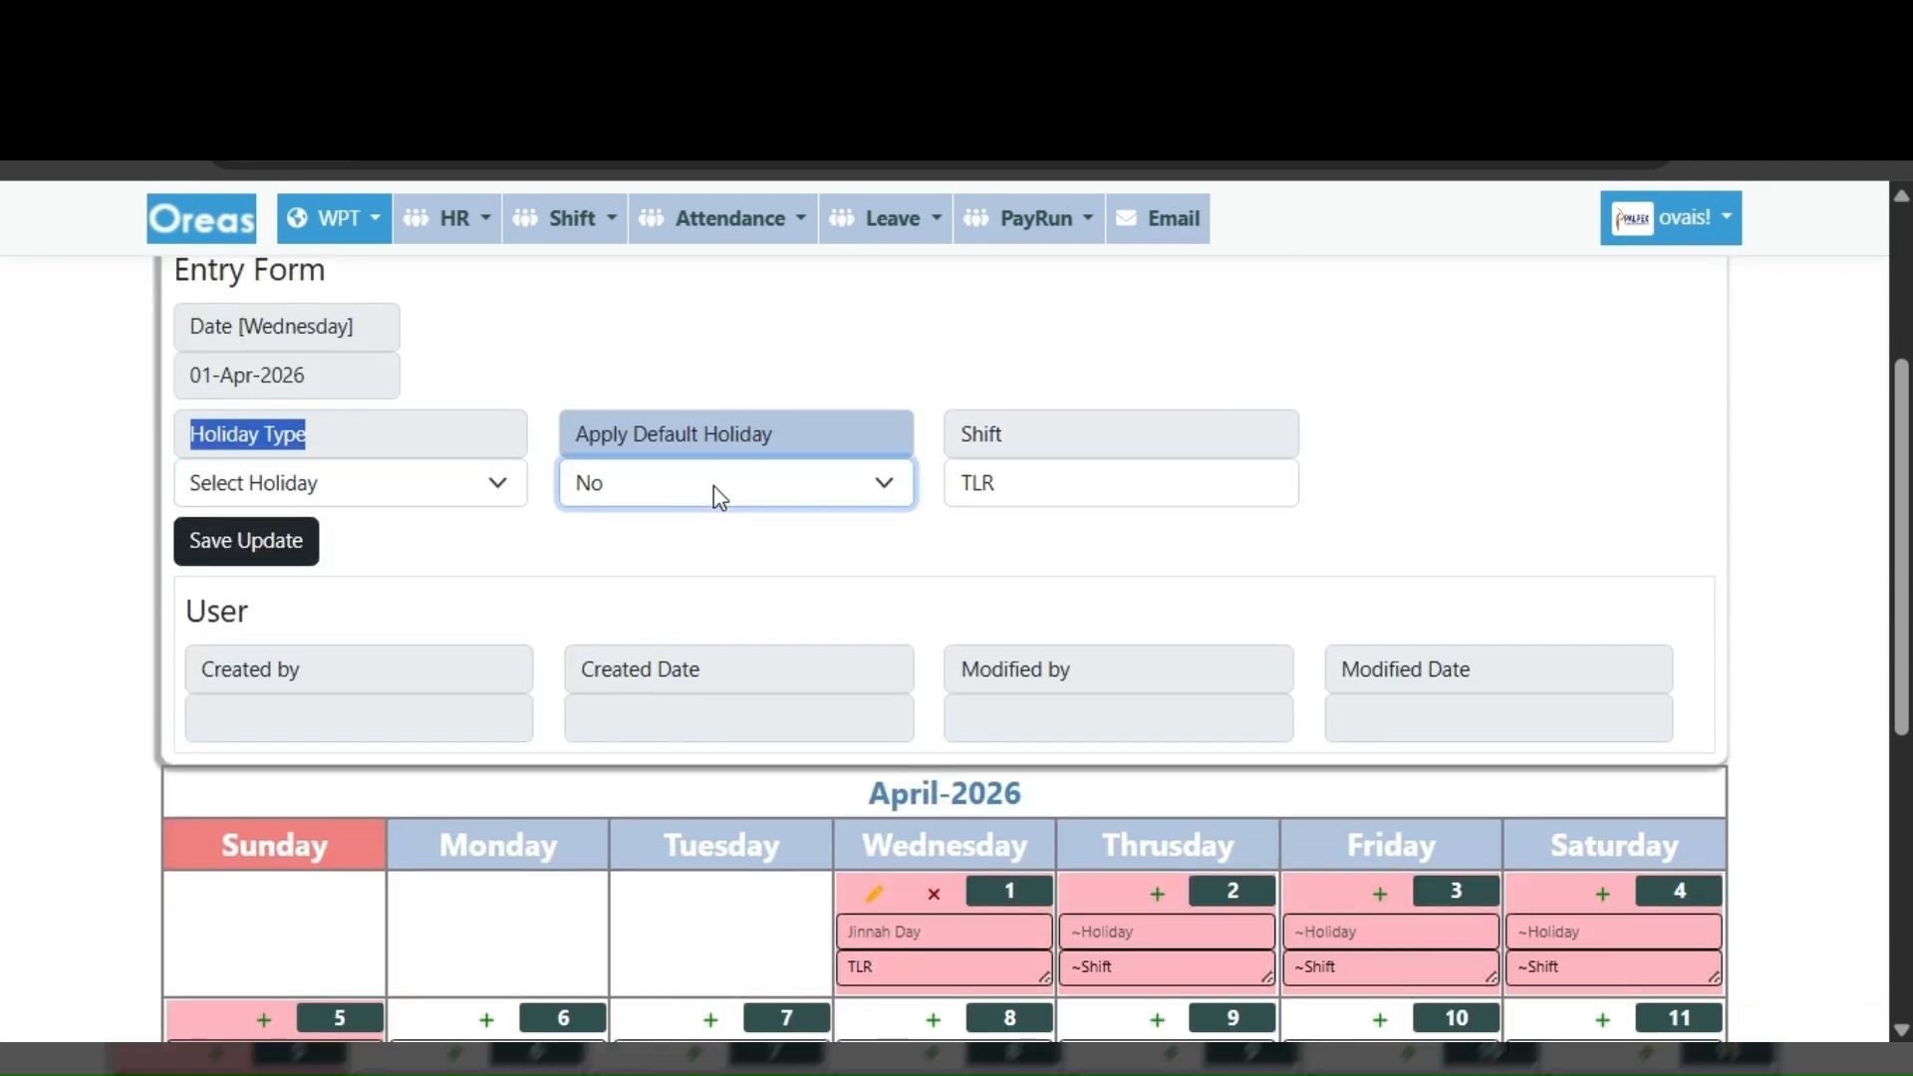
{"action": "left_click", "coordinate": [652, 542]}
{"action": "left_click", "coordinate": [249, 558]}
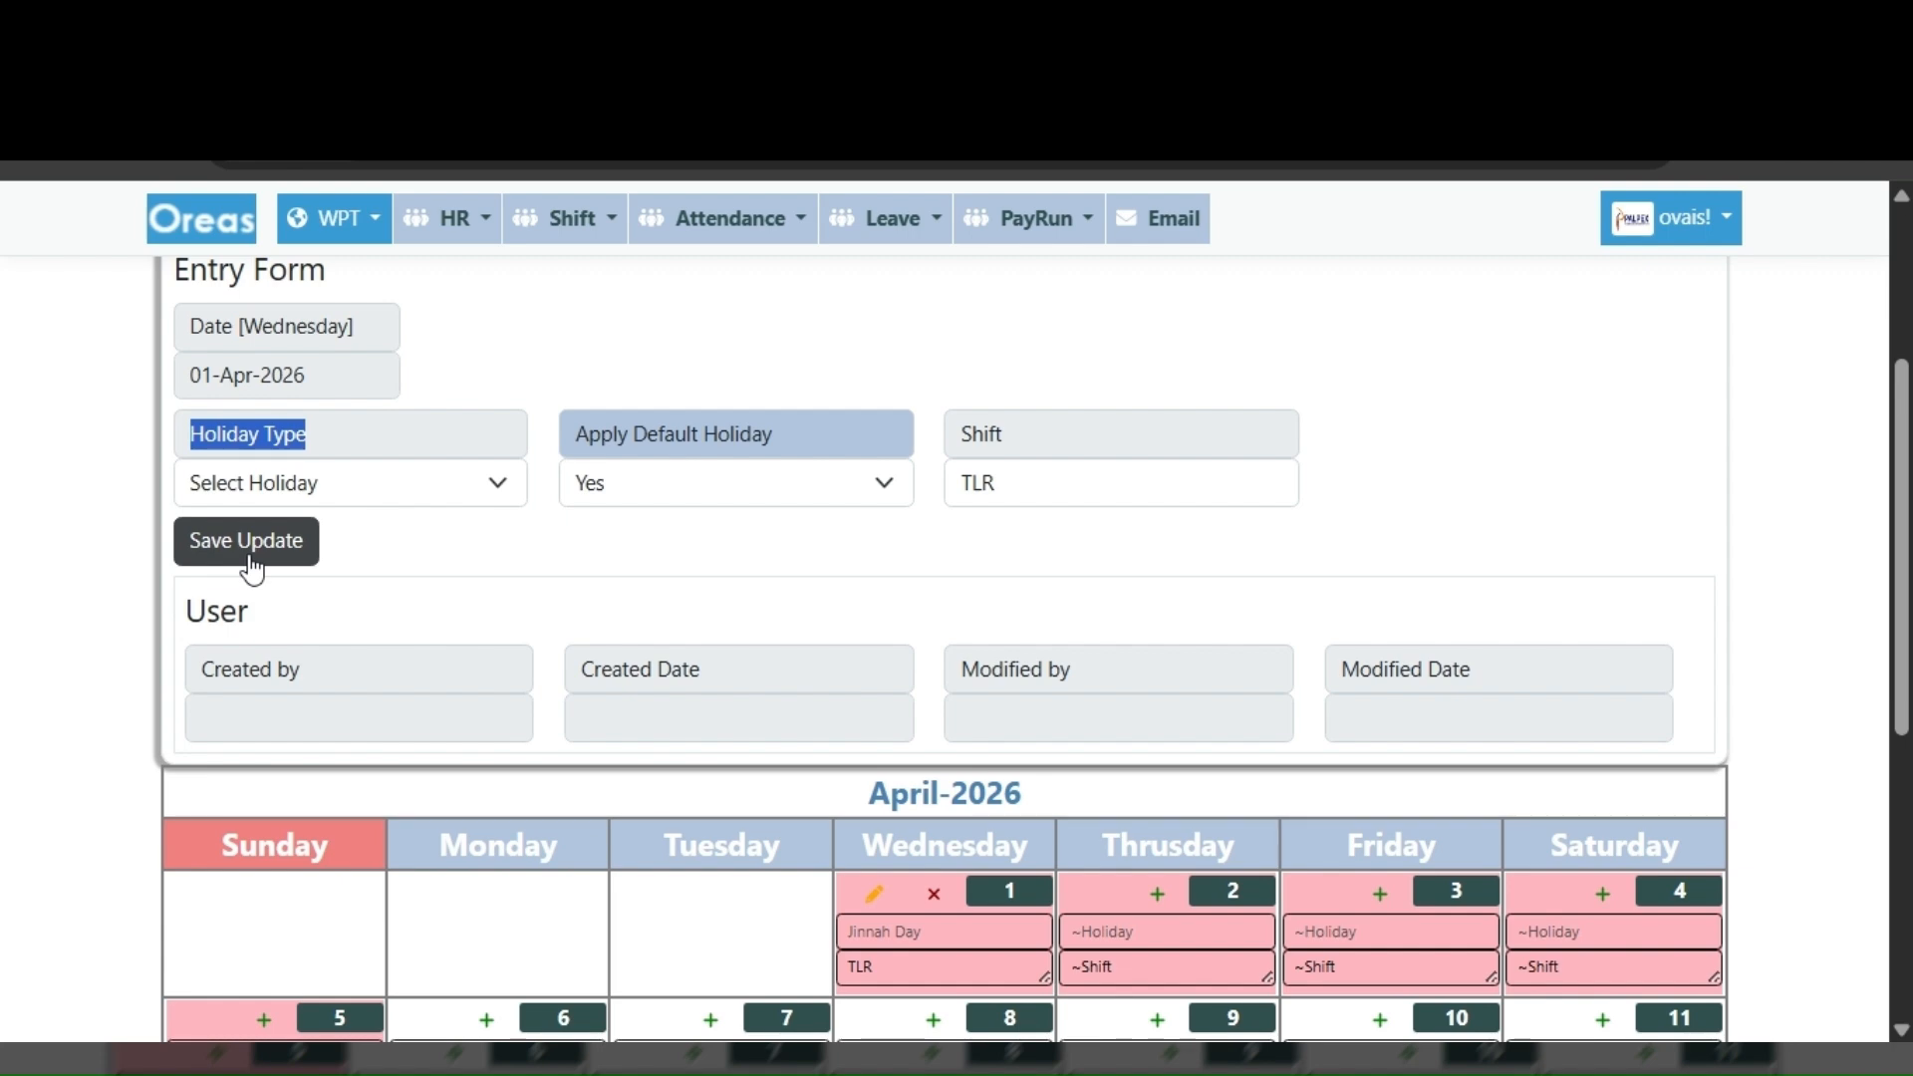
{"action": "left_click", "coordinate": [1103, 357]}
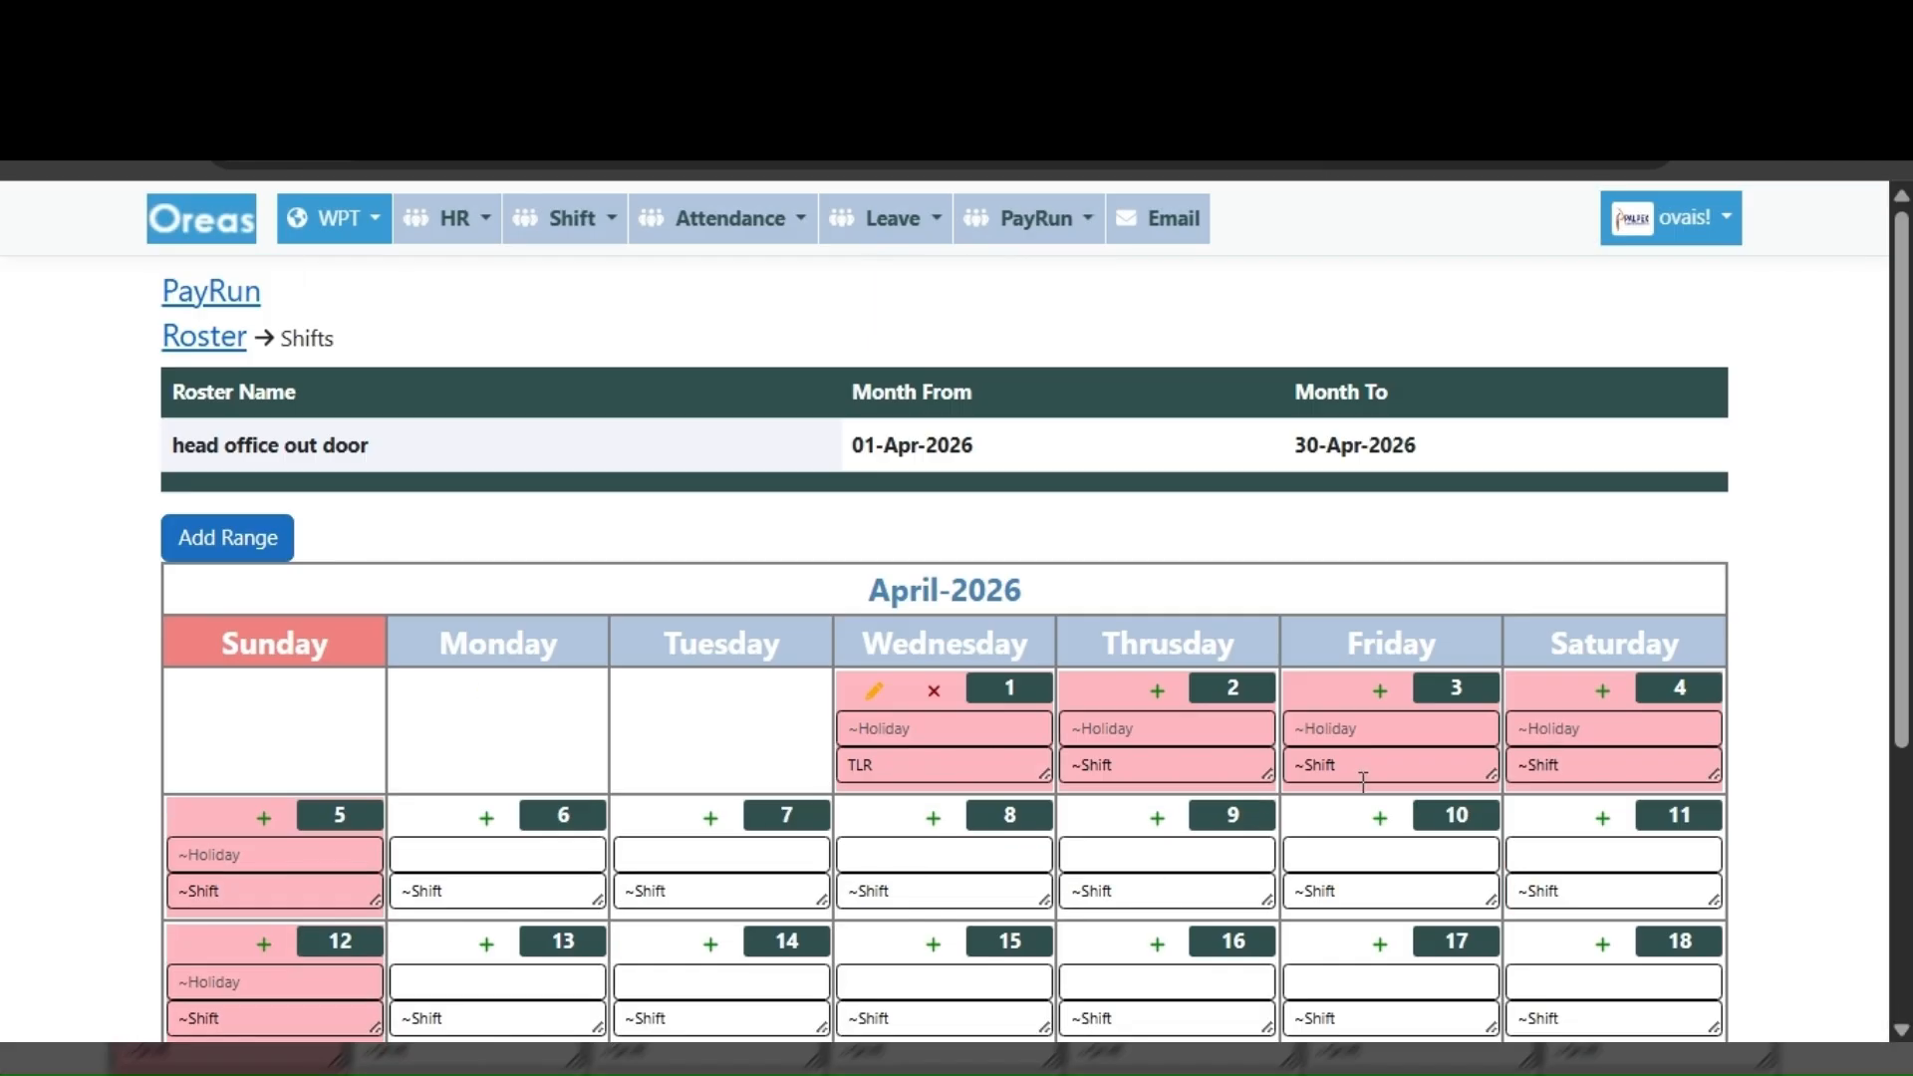
{"action": "scroll", "coordinate": [1287, 797], "scroll_direction": "down", "scroll_amount": 2}
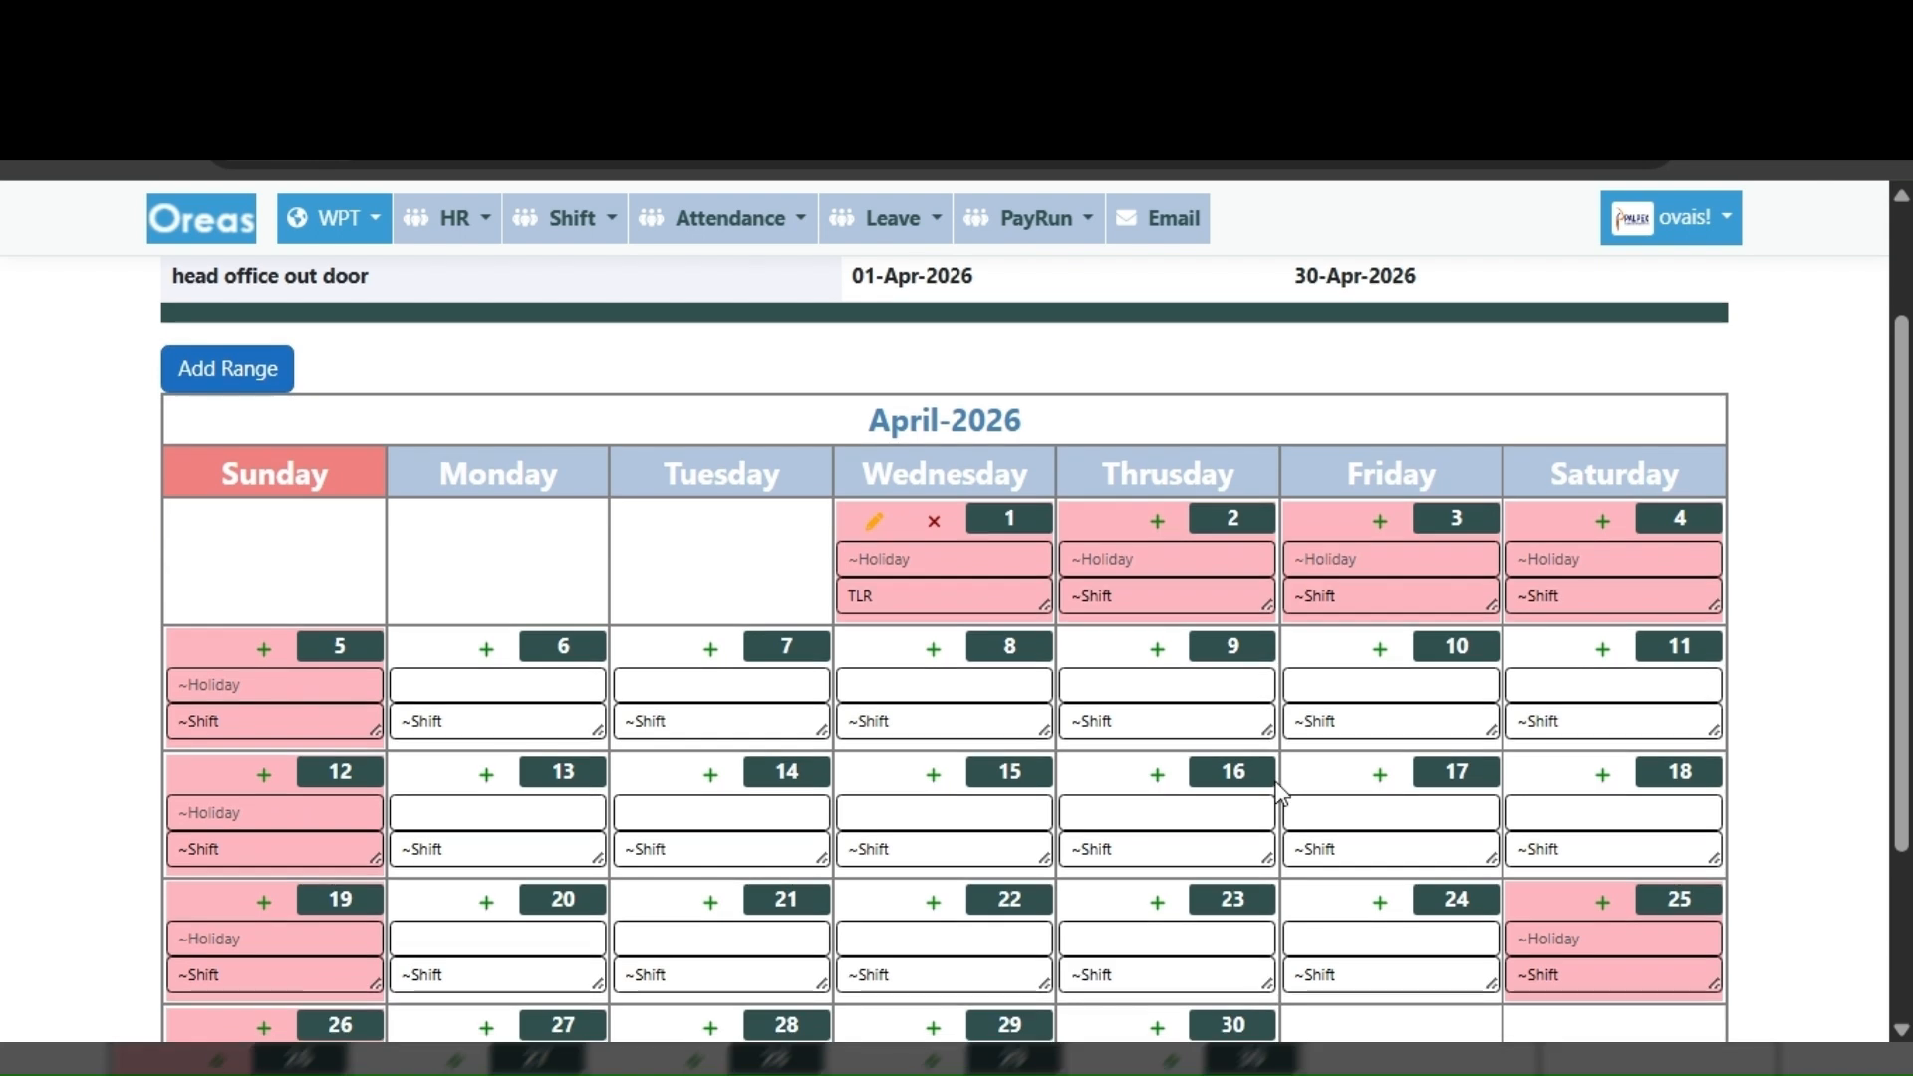
- Add a 06-Apr-2026 entry with the Traveler shift, found by the prefix tlr, keep Apply Default Holiday at Yes, and save it
{"action": "left_click", "coordinate": [708, 652]}
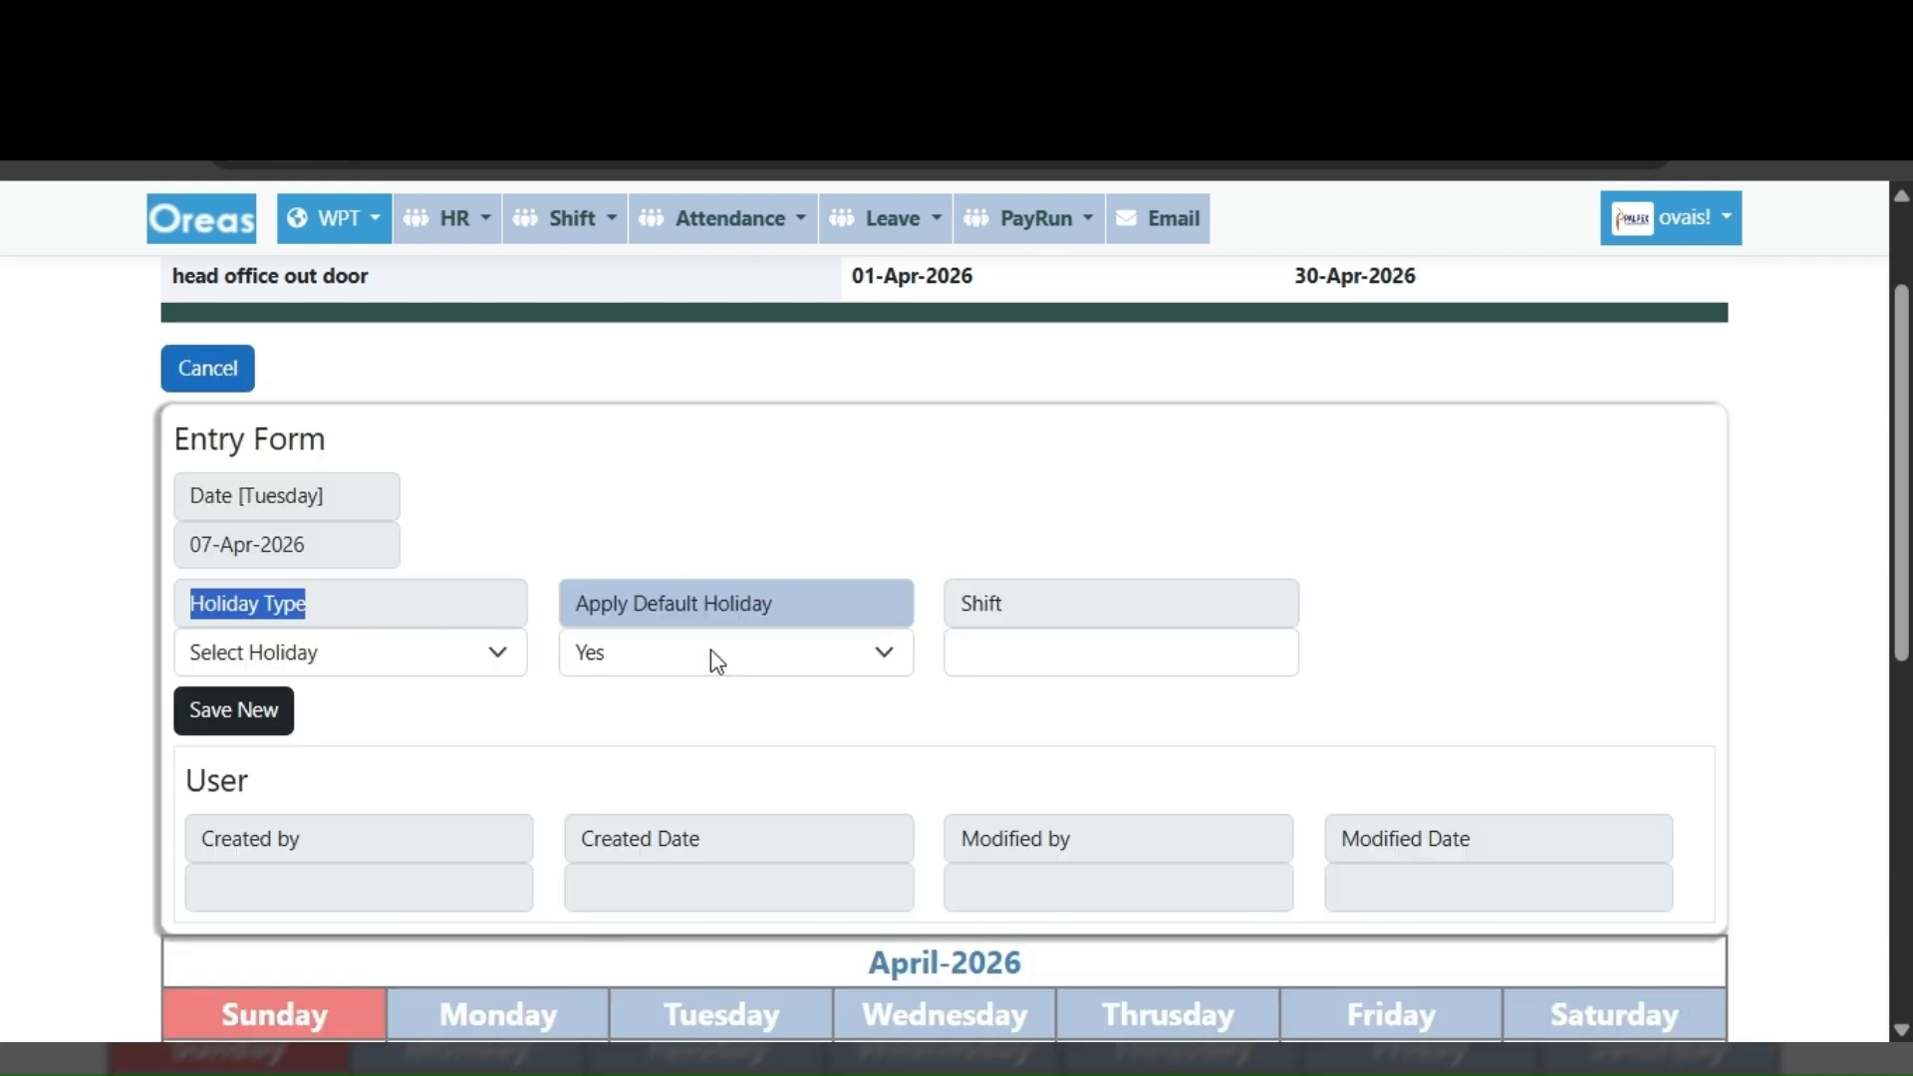
{"action": "left_click", "coordinate": [207, 368]}
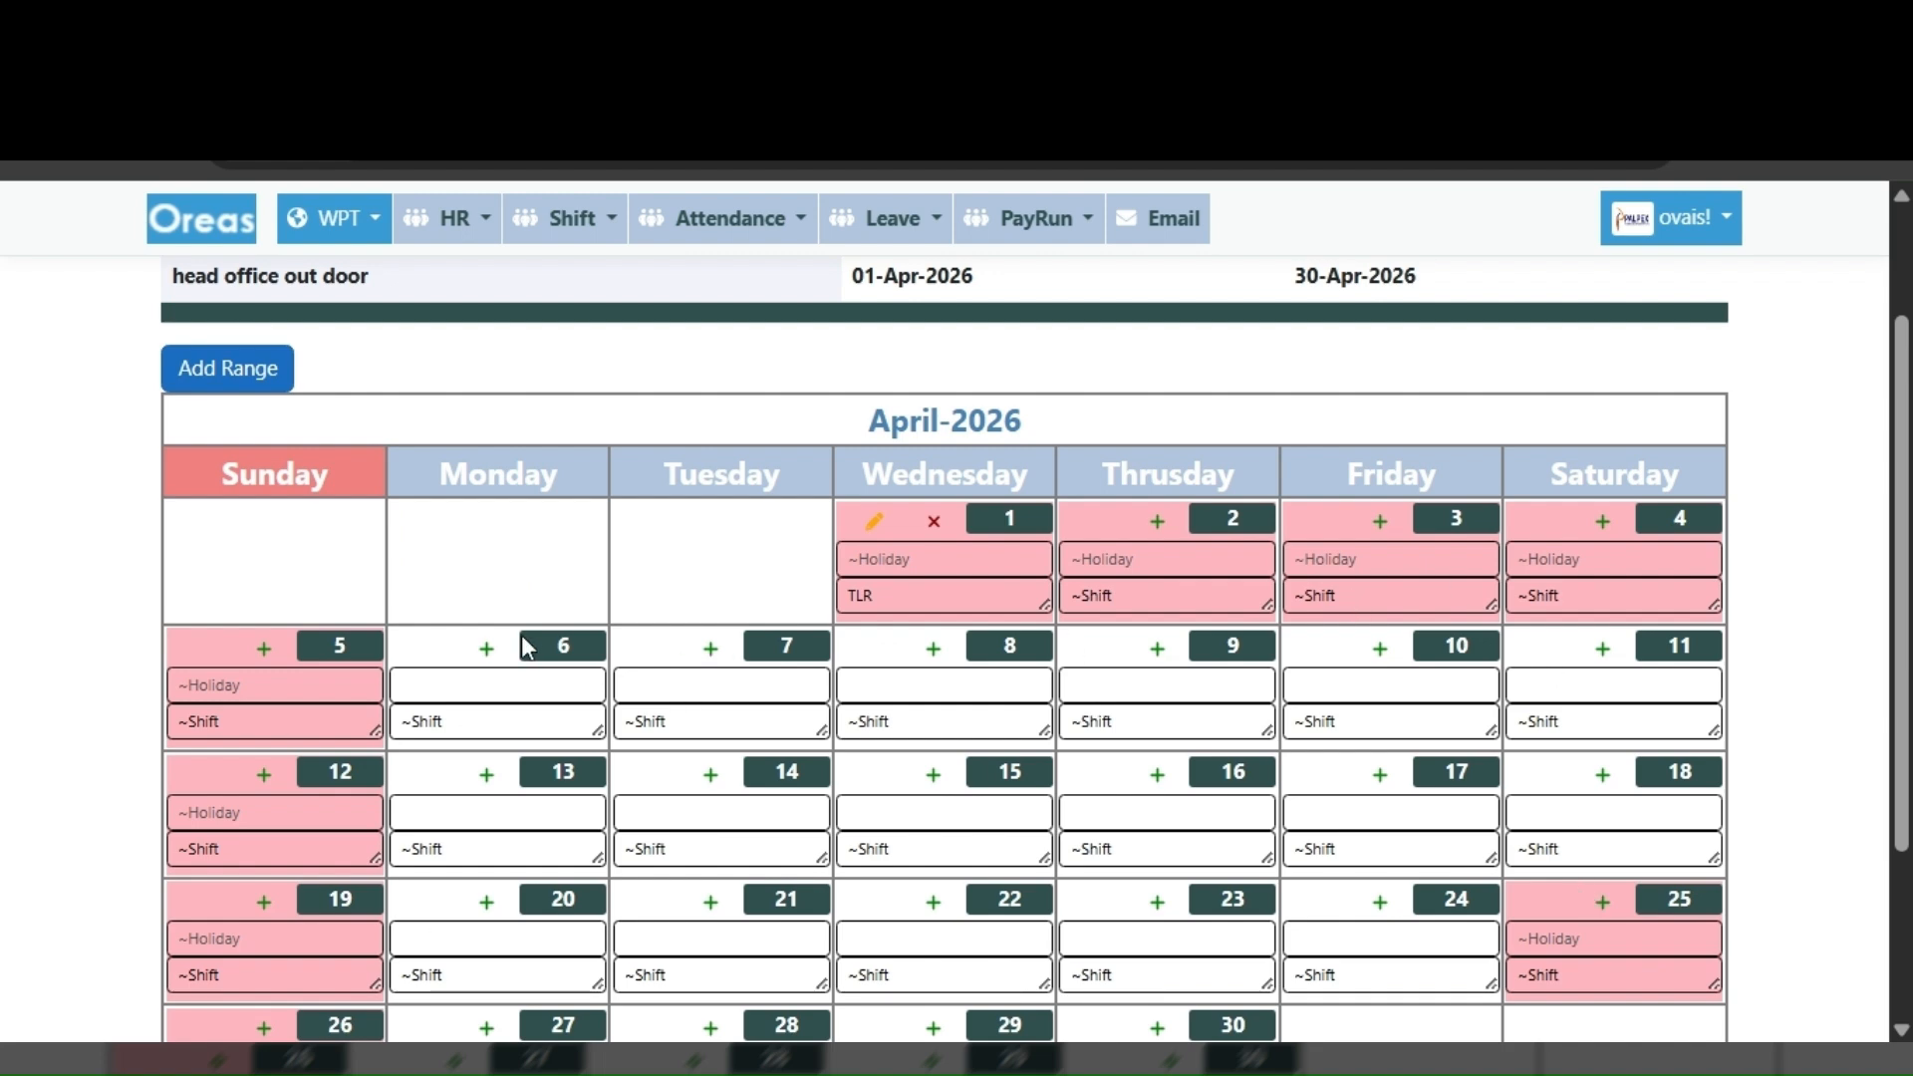
{"action": "left_click", "coordinate": [485, 649]}
{"action": "left_click", "coordinate": [1067, 654]}
{"action": "left_click", "coordinate": [1111, 395]}
{"action": "type", "text": "t"}
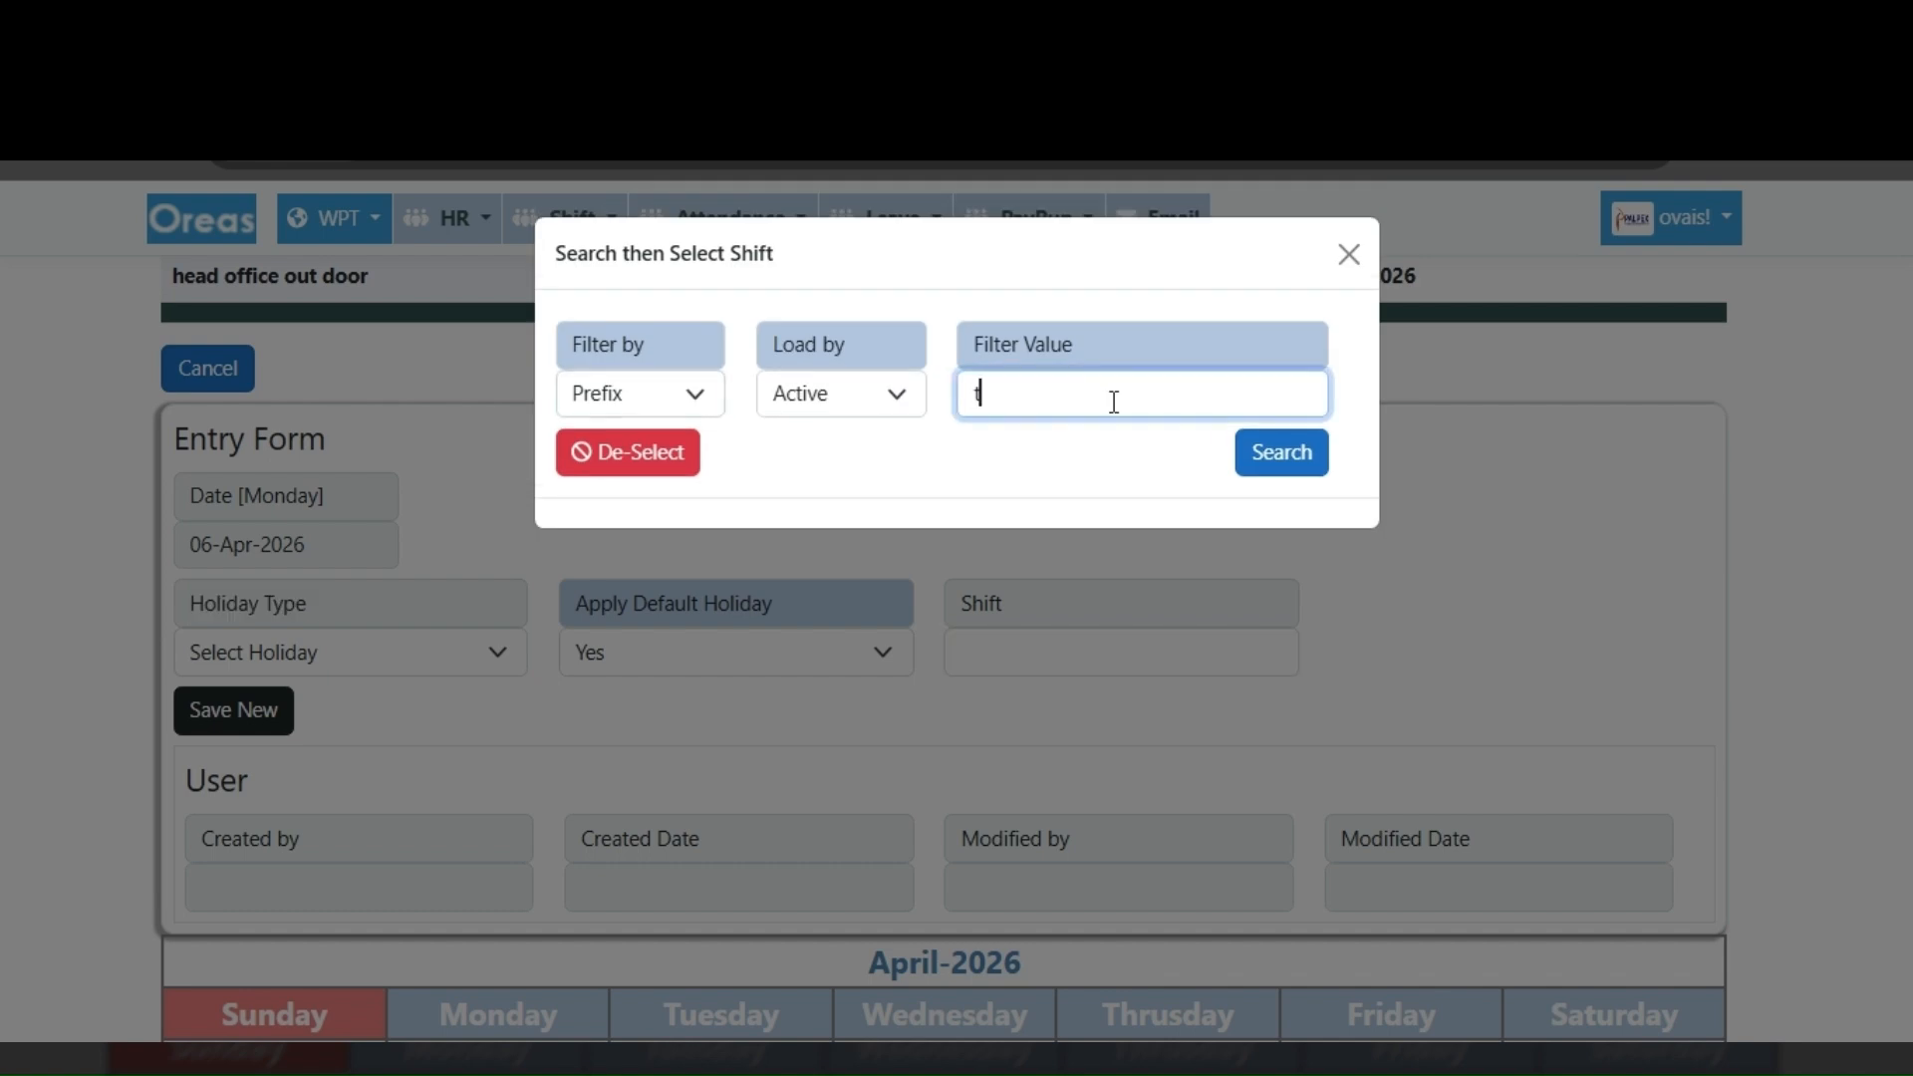
{"action": "type", "text": "lr"}
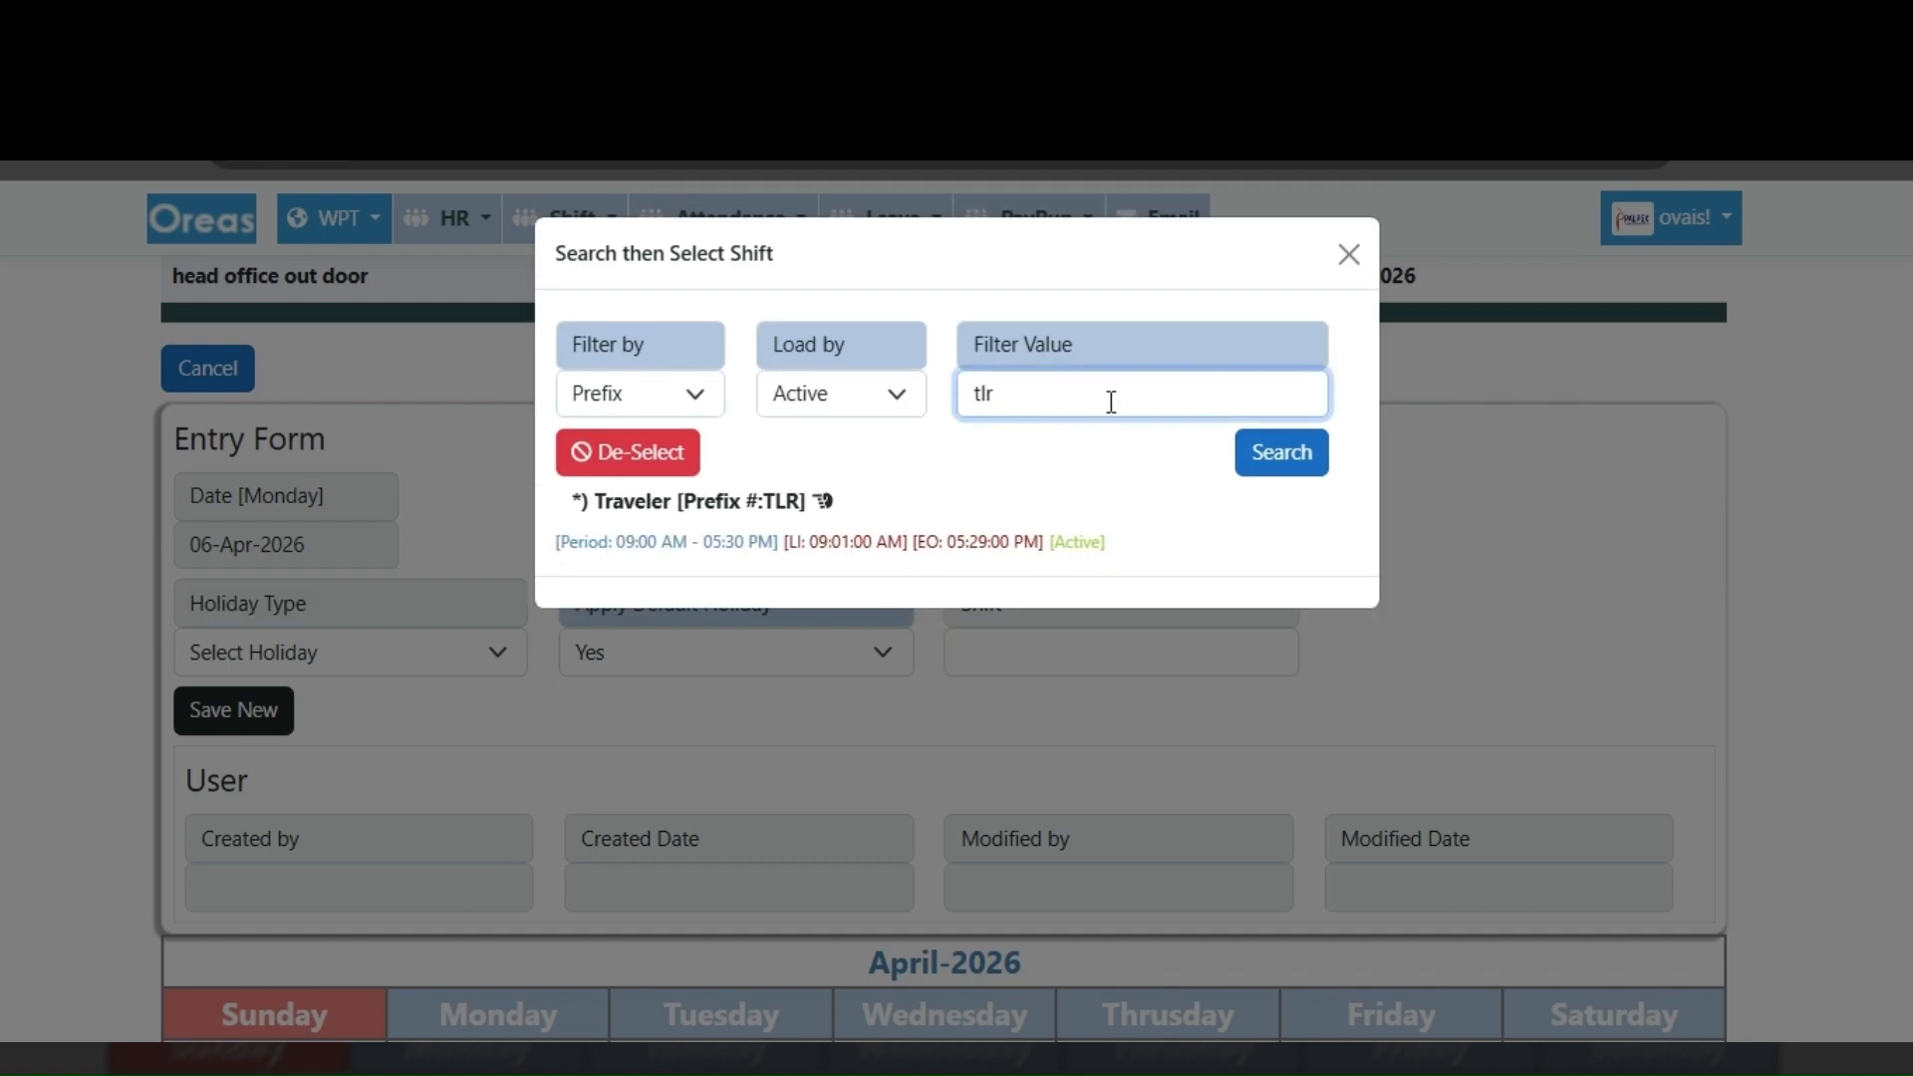
{"action": "left_click", "coordinate": [730, 498]}
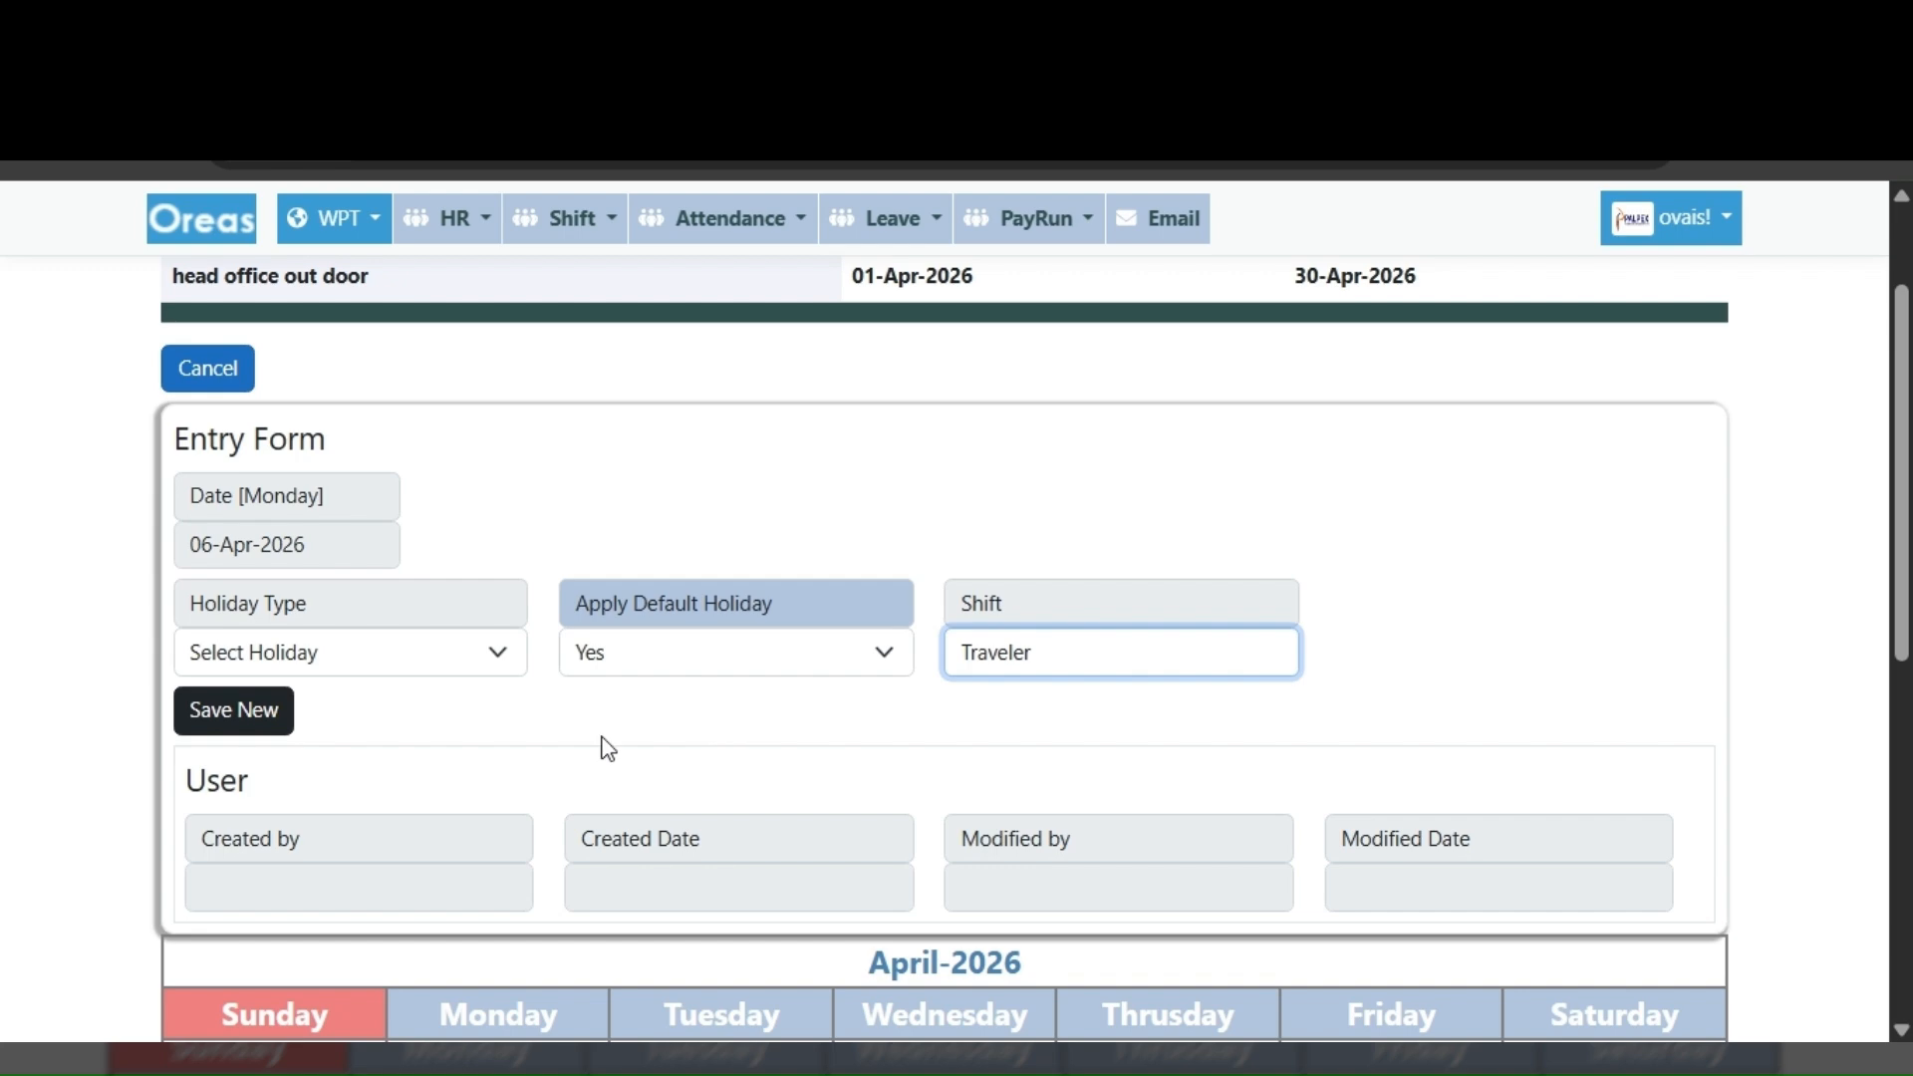
{"action": "left_click", "coordinate": [803, 607]}
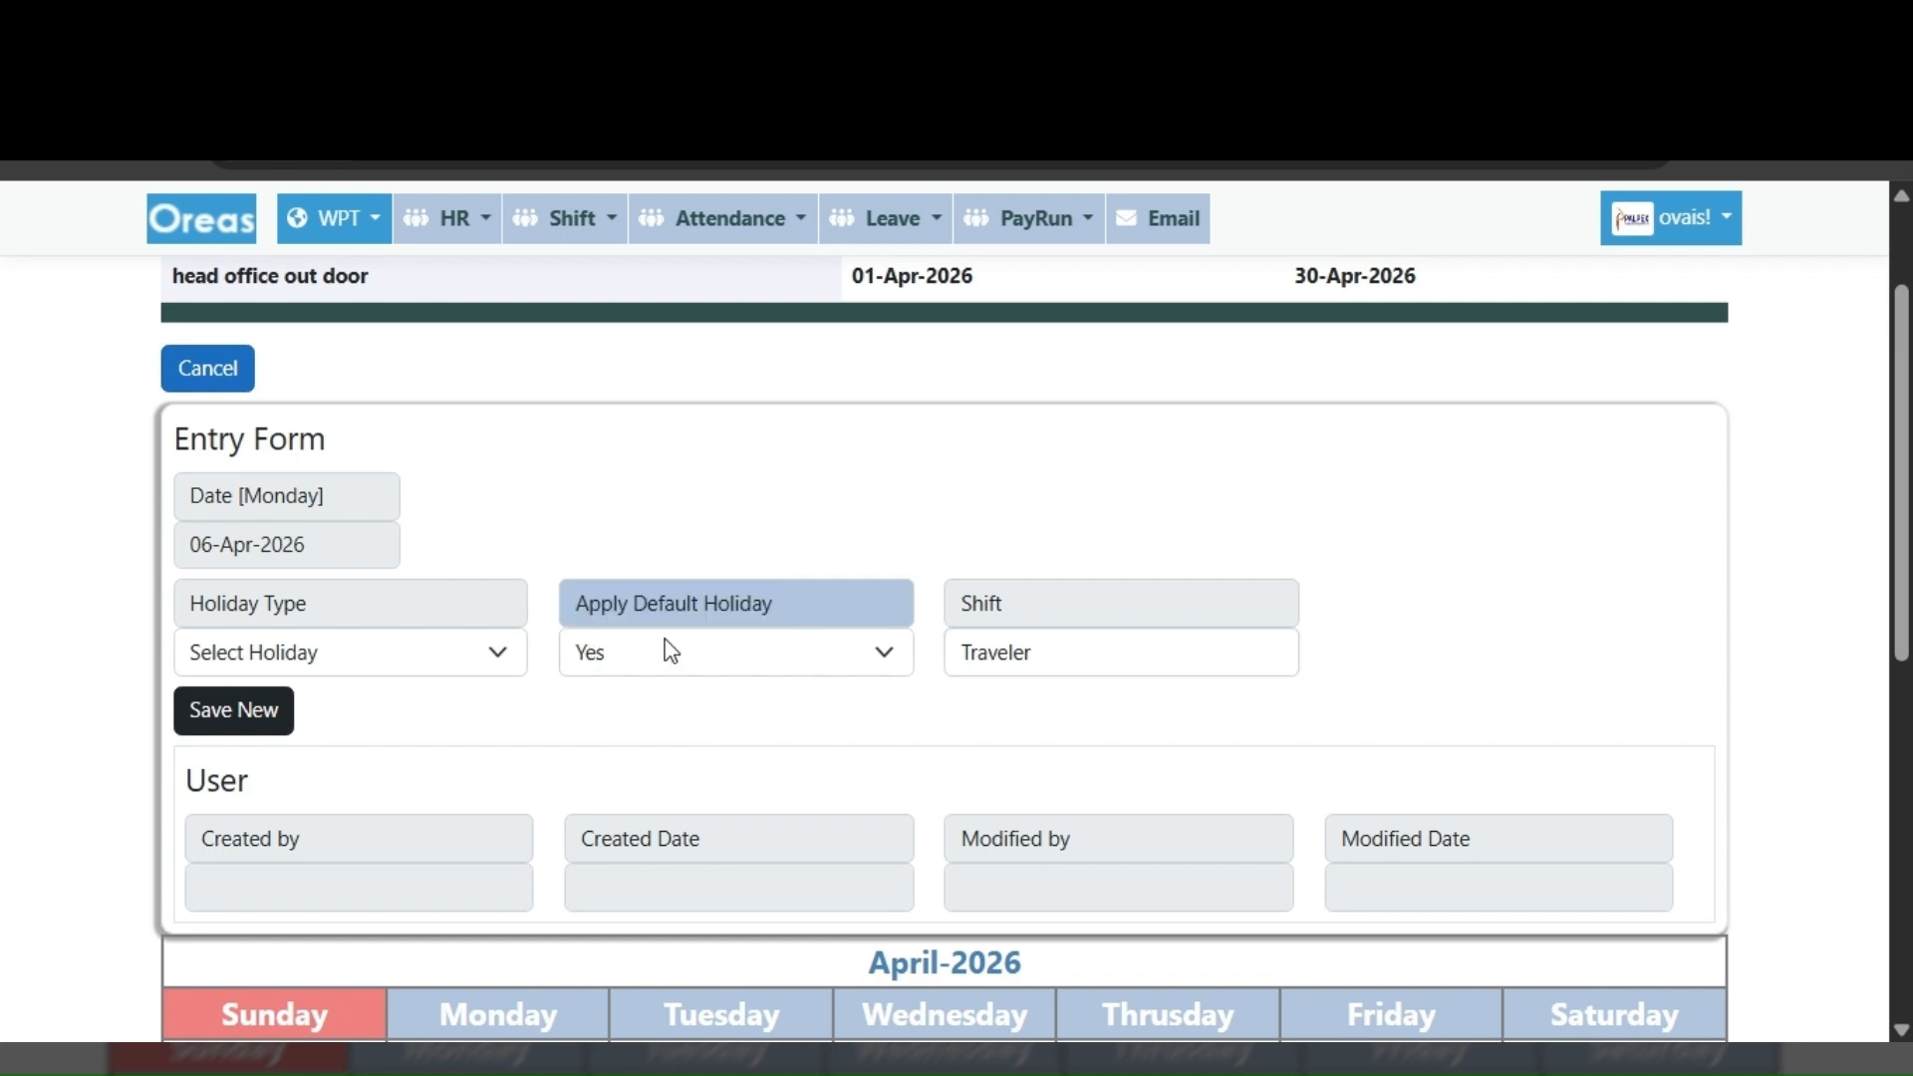
{"action": "left_click", "coordinate": [232, 713]}
{"action": "left_click", "coordinate": [1104, 357]}
{"action": "scroll", "coordinate": [444, 597], "scroll_direction": "down", "scroll_amount": 2}
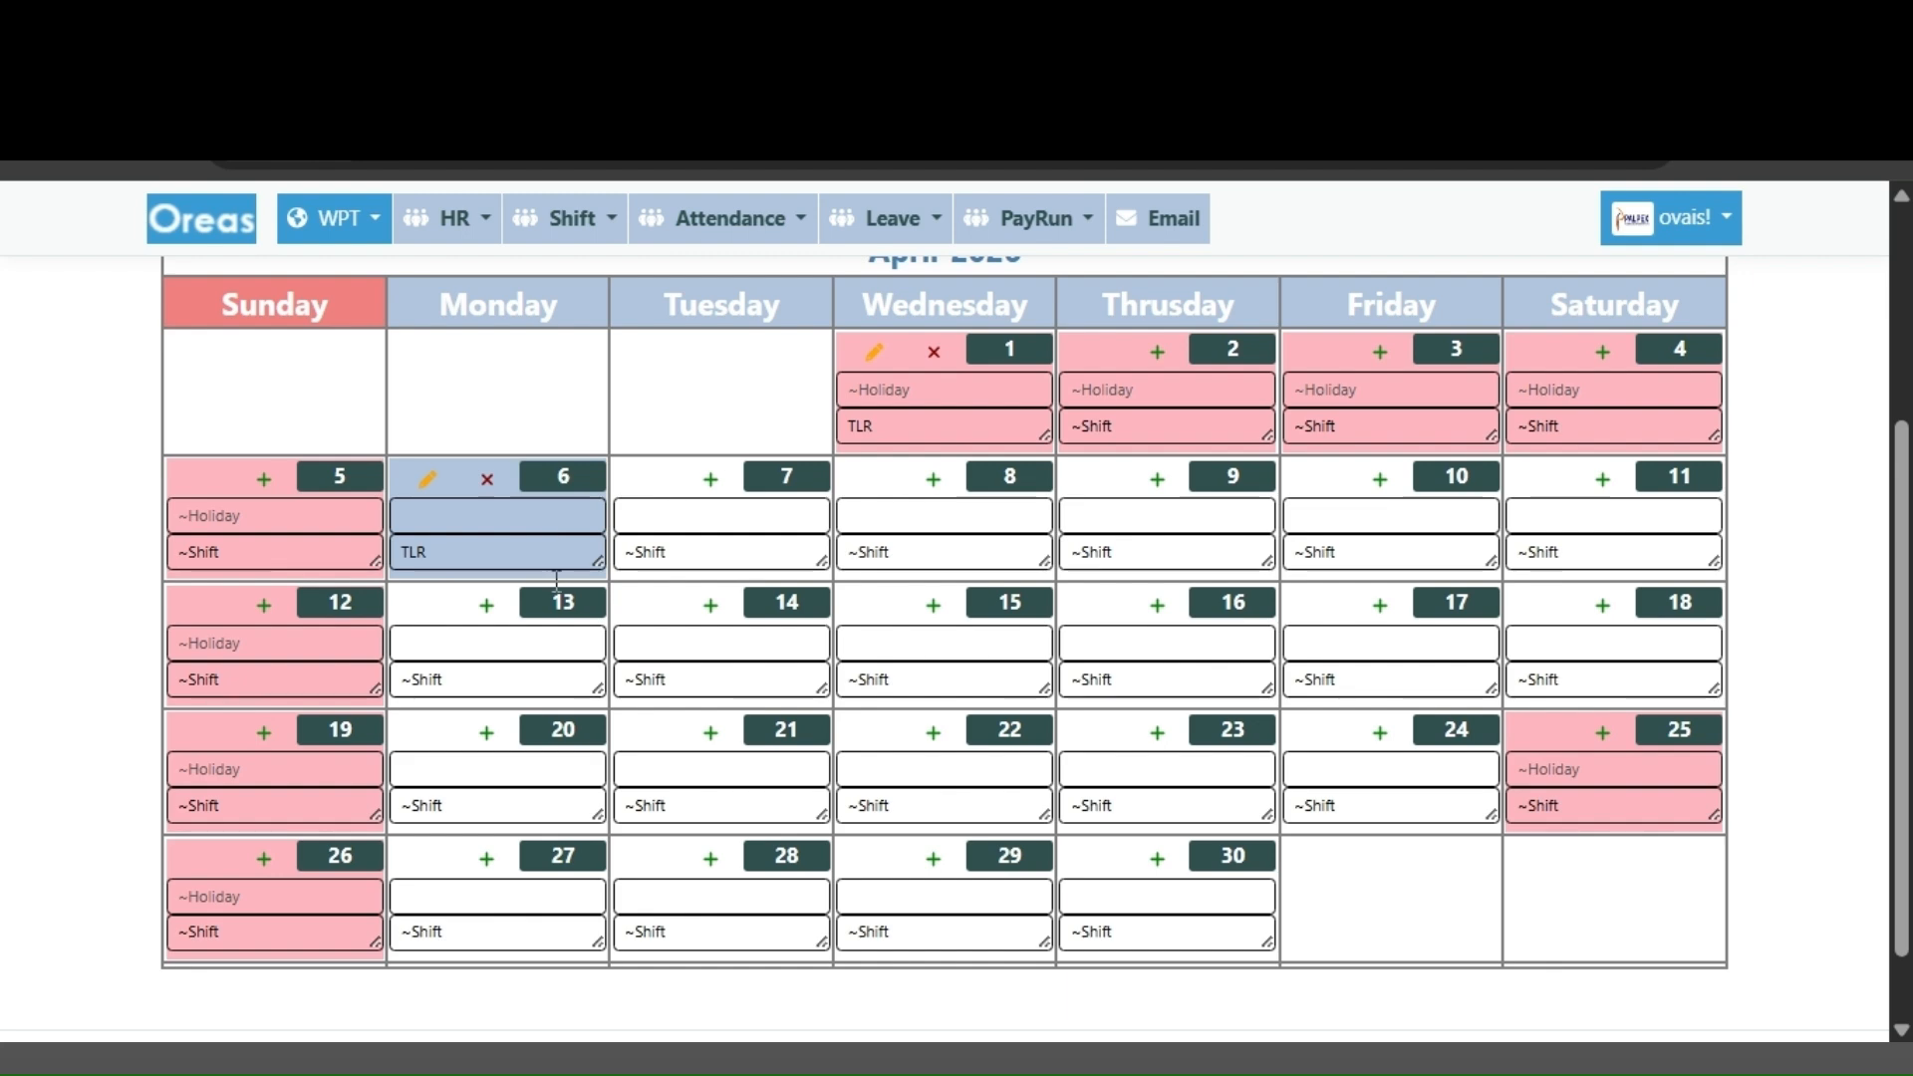
- Set the holiday type of the 06-Apr-2026 entry to Weekend Off and save the update
{"action": "left_click", "coordinate": [428, 483]}
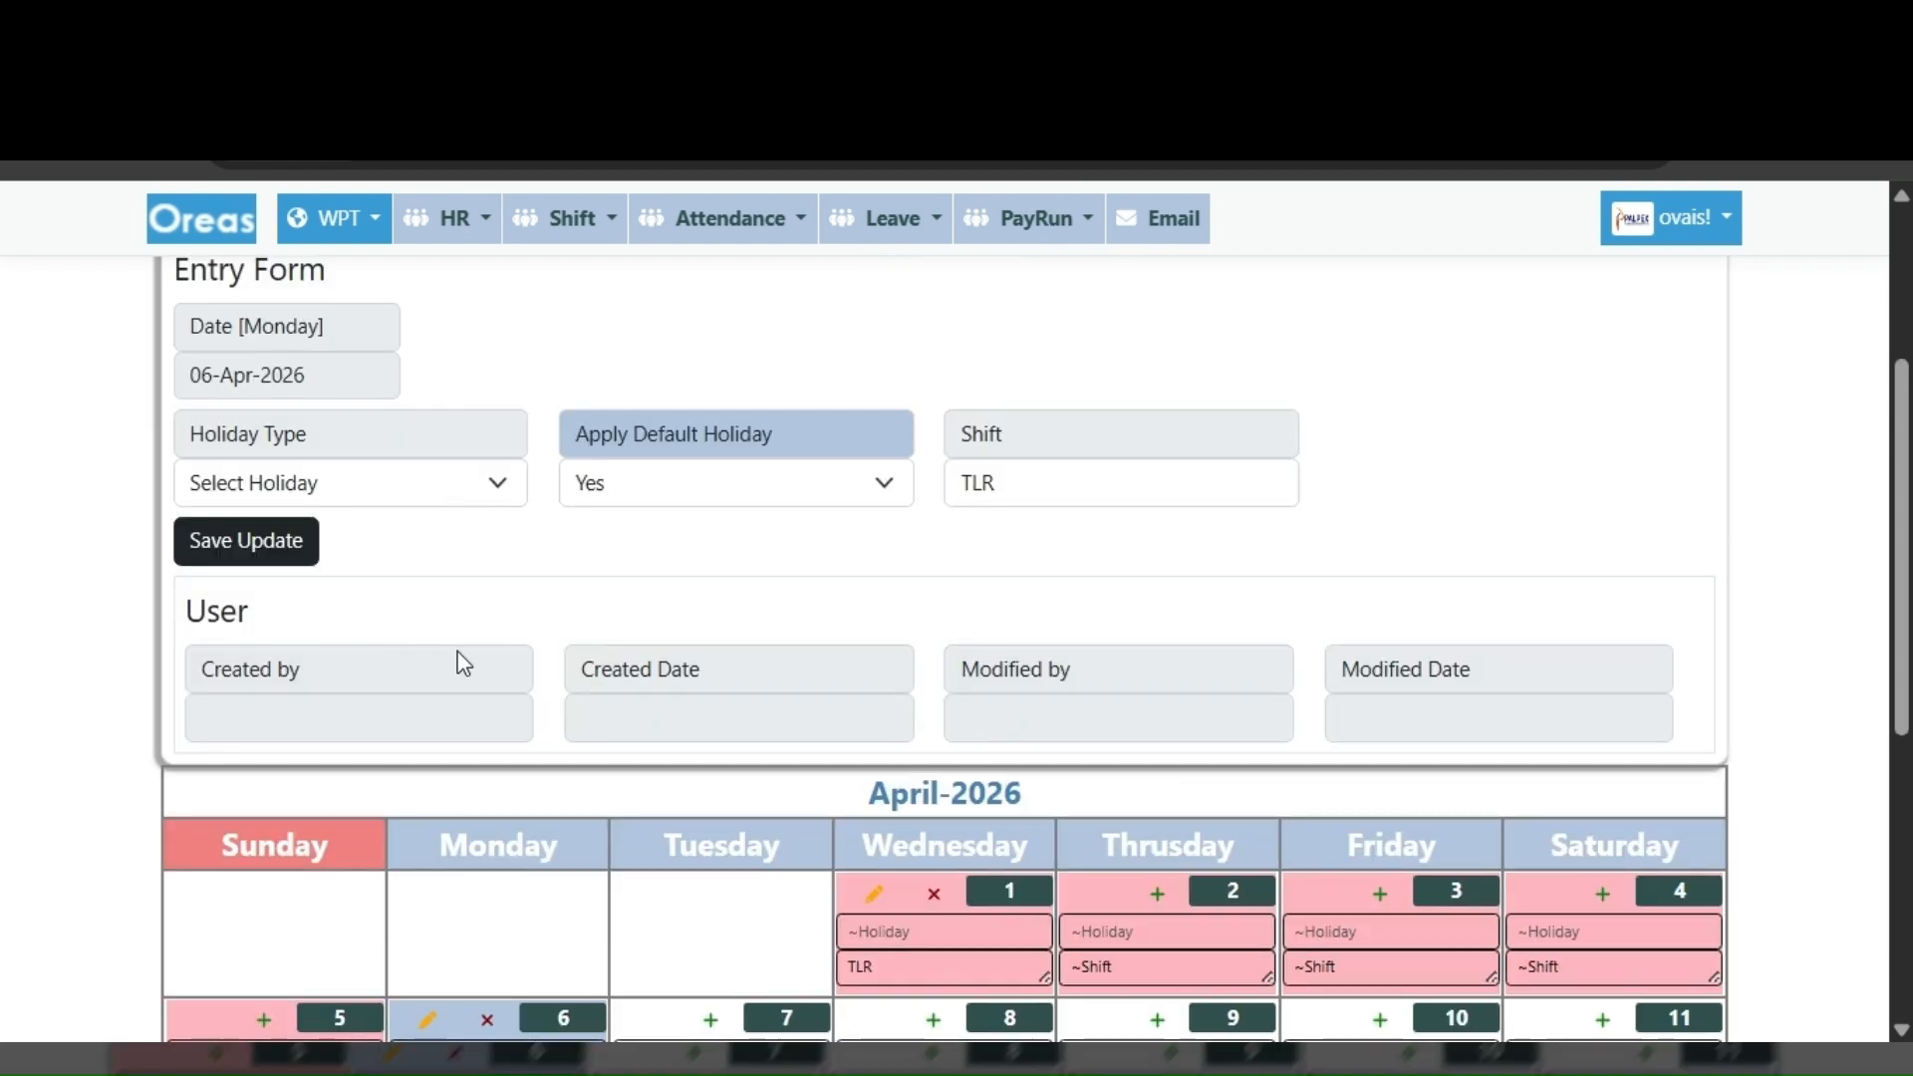
{"action": "left_click", "coordinate": [442, 494]}
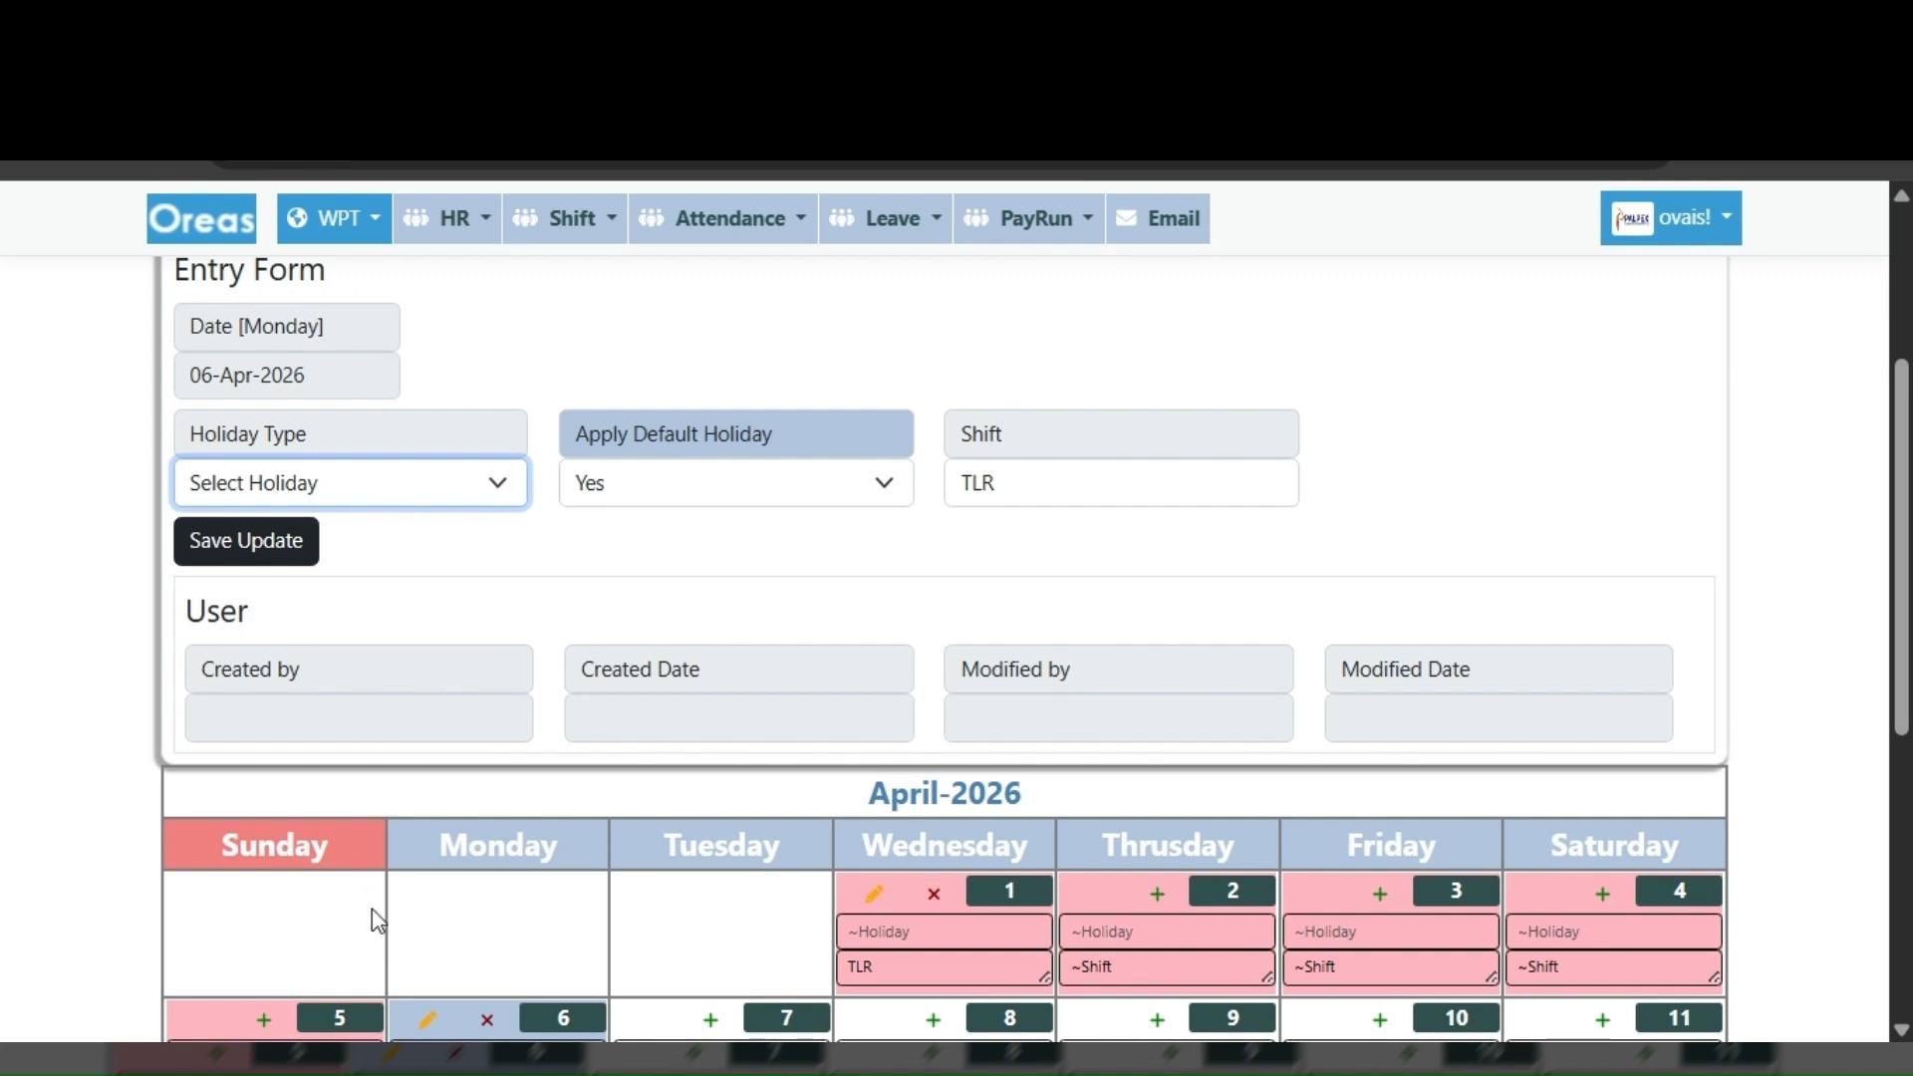
{"action": "key", "text": "Down"}
{"action": "left_click", "coordinate": [287, 554]}
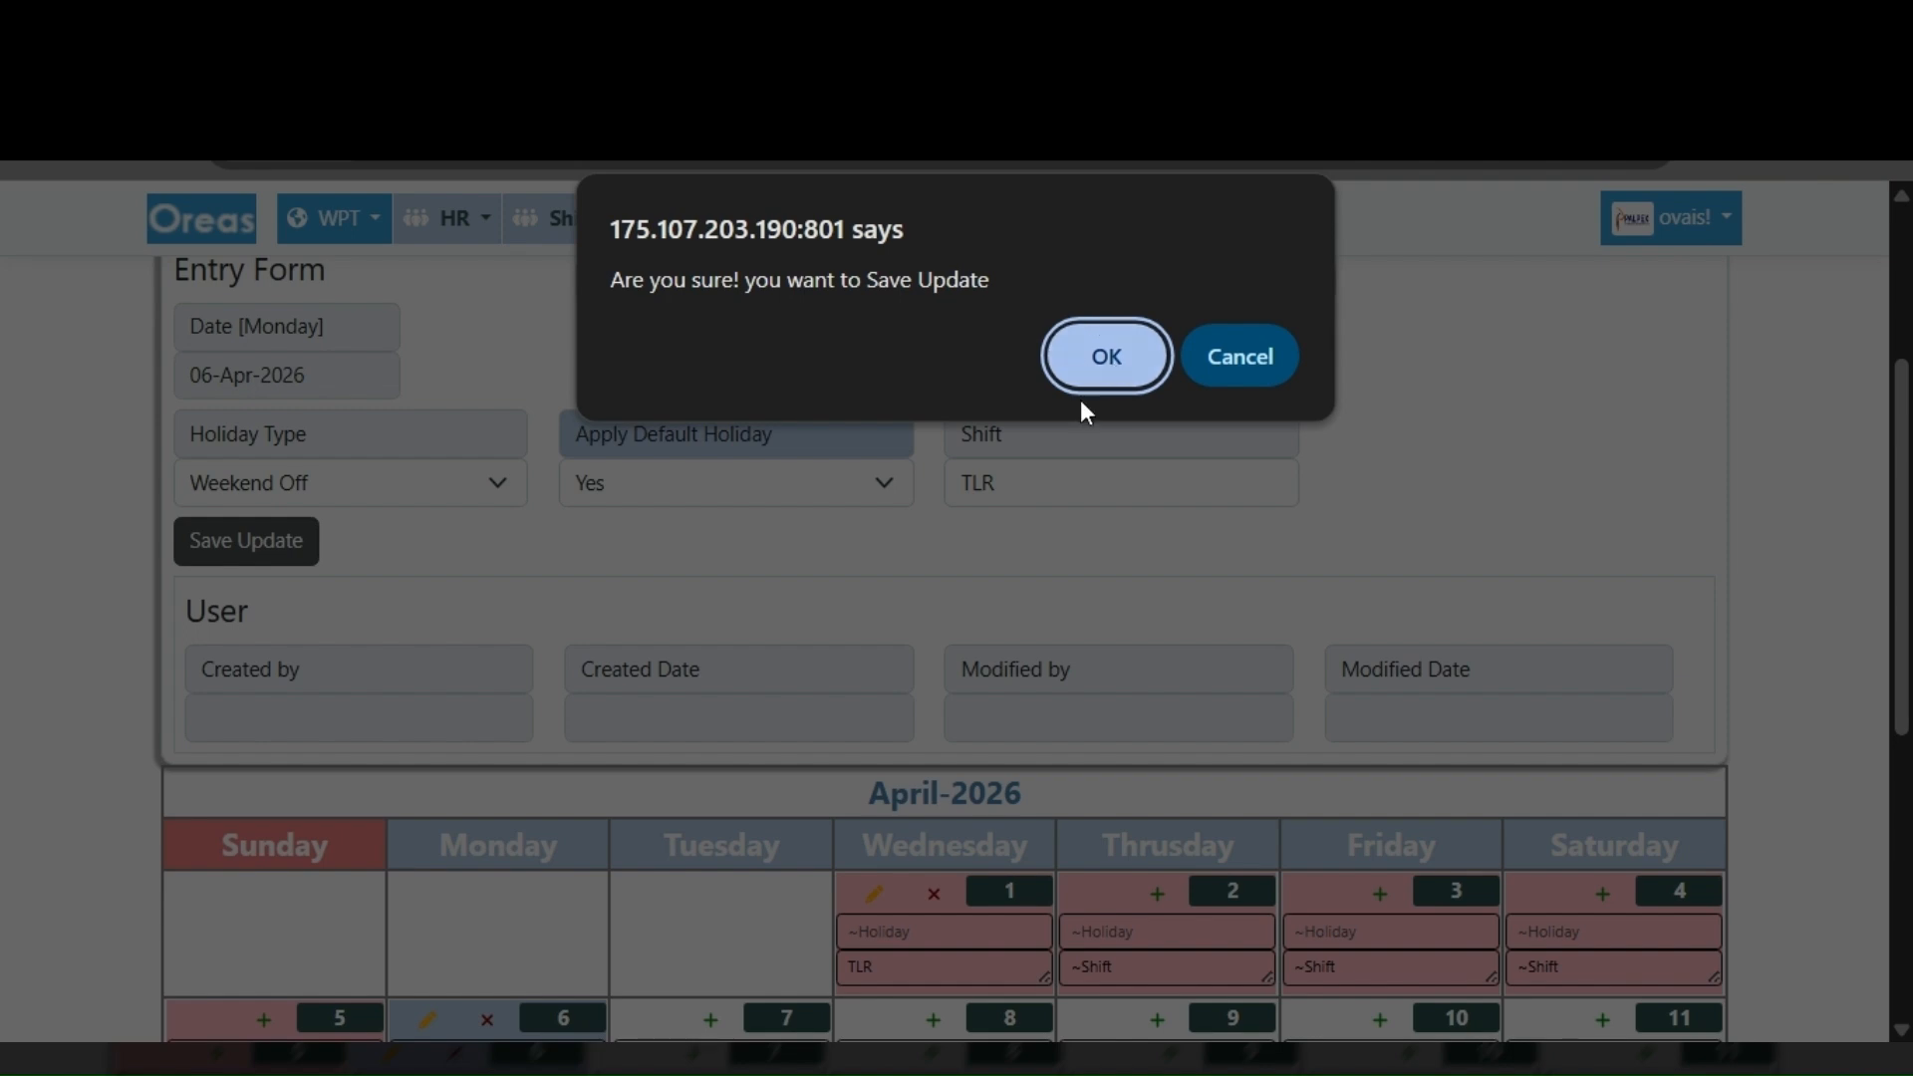
{"action": "left_click", "coordinate": [1106, 363]}
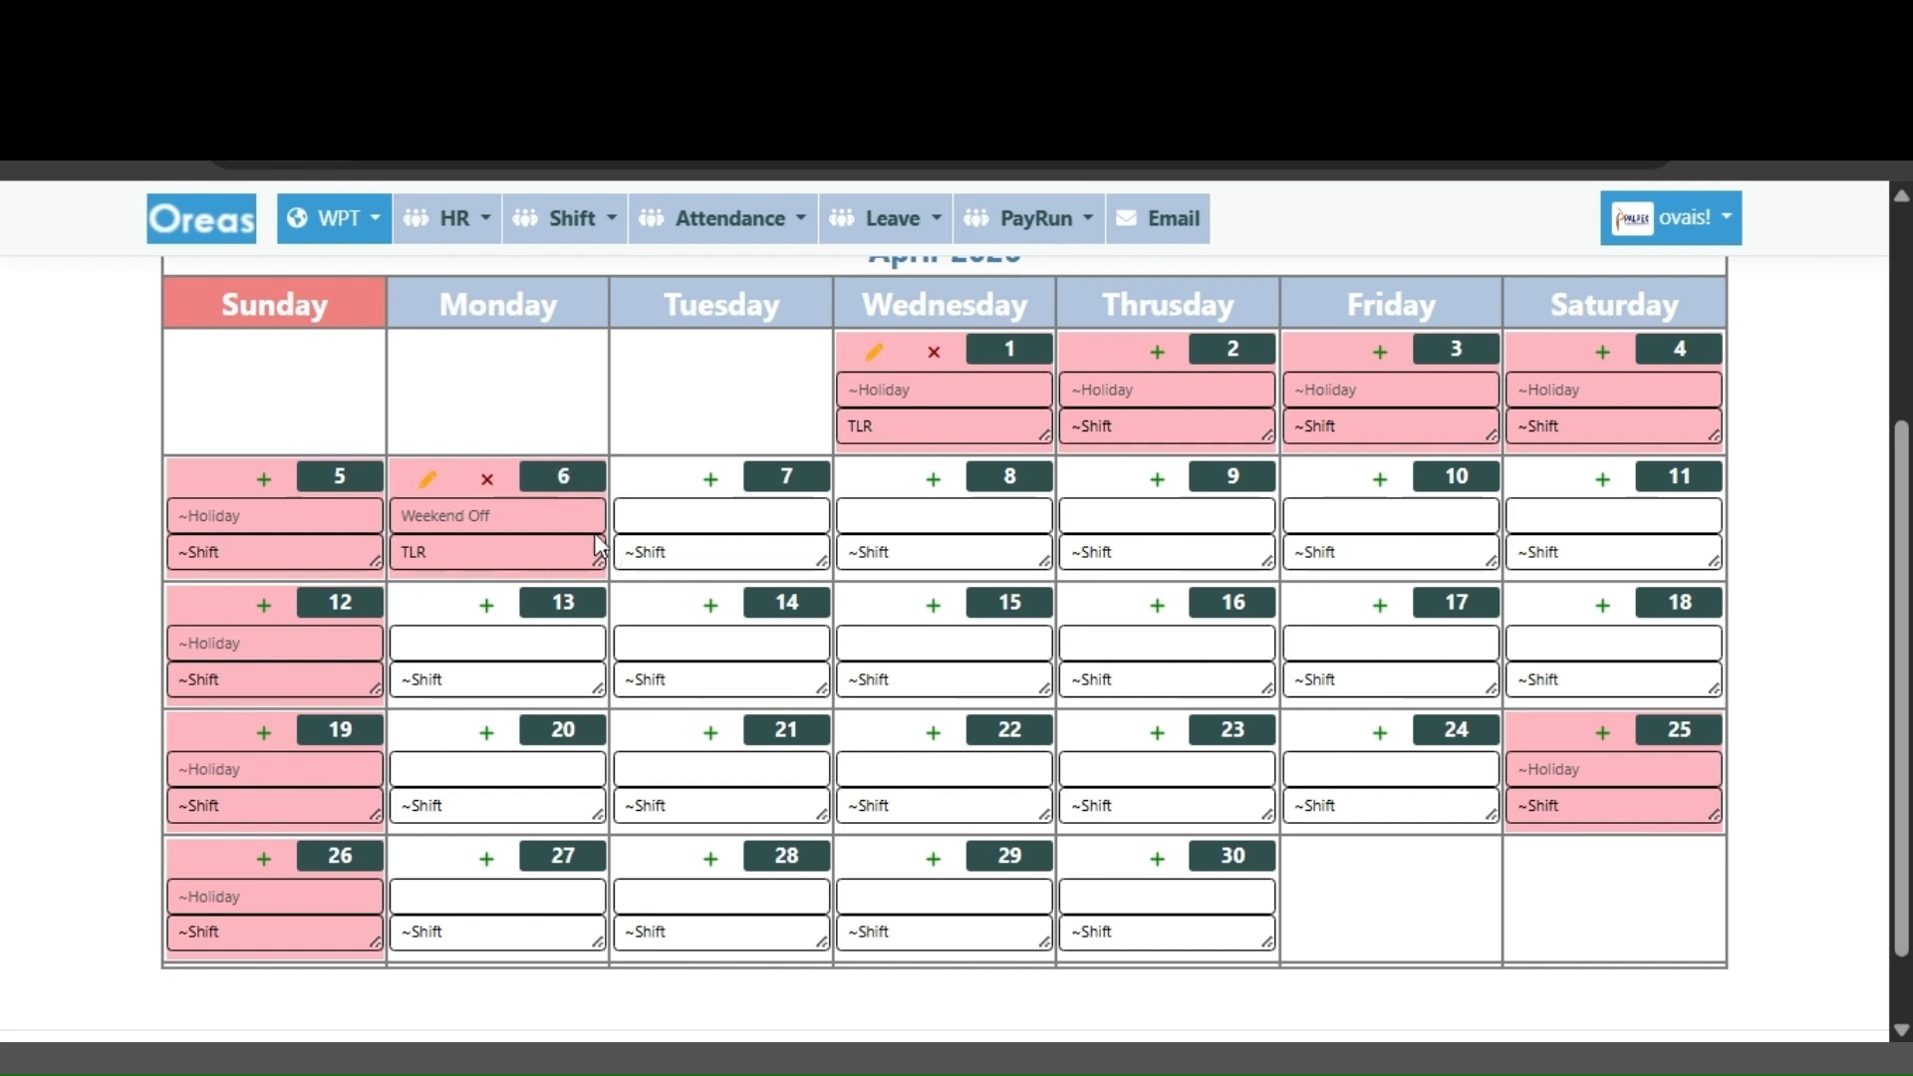
{"action": "left_click_drag", "start_coordinate": [456, 547], "coordinate": [399, 550]}
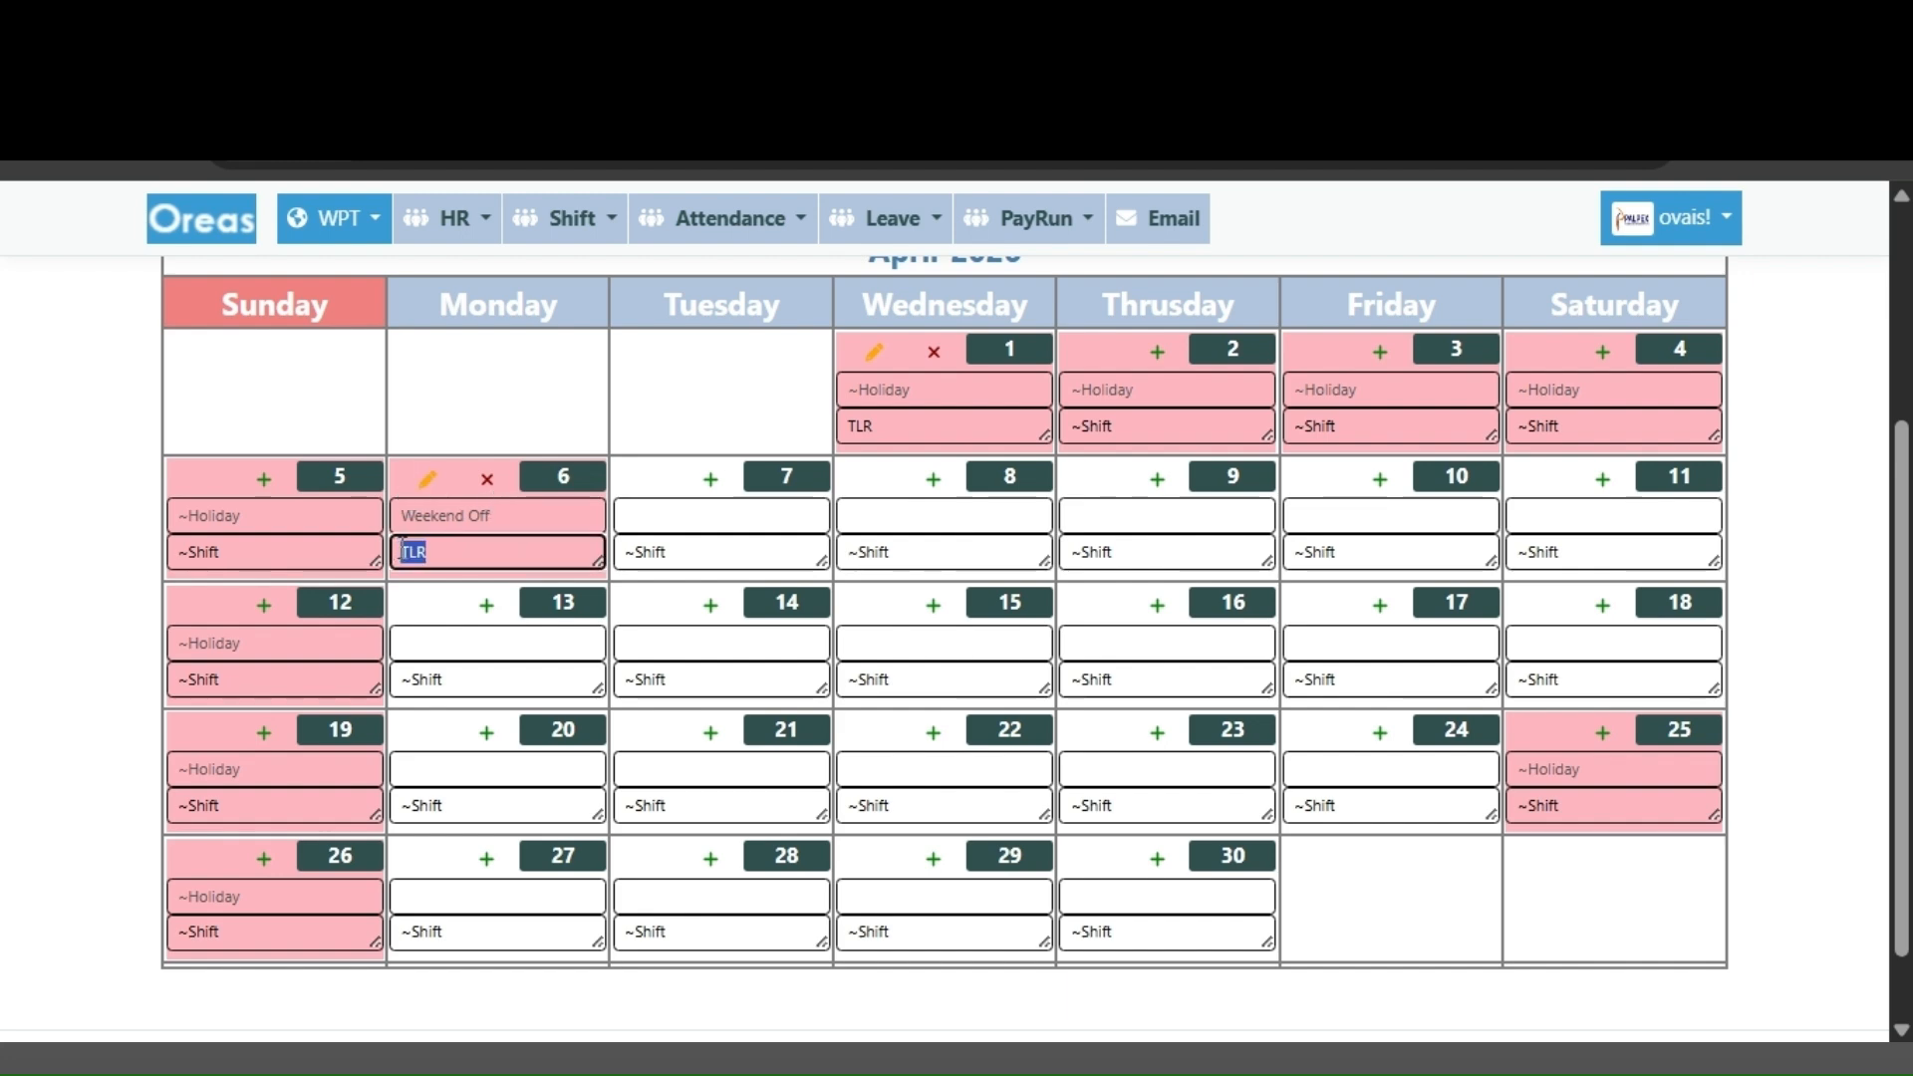
- Reselect the Traveler shift for the 06-Apr-2026 entry by searching shift names for "tra", and save the update
{"action": "scroll", "coordinate": [399, 550], "scroll_direction": "up", "scroll_amount": 3}
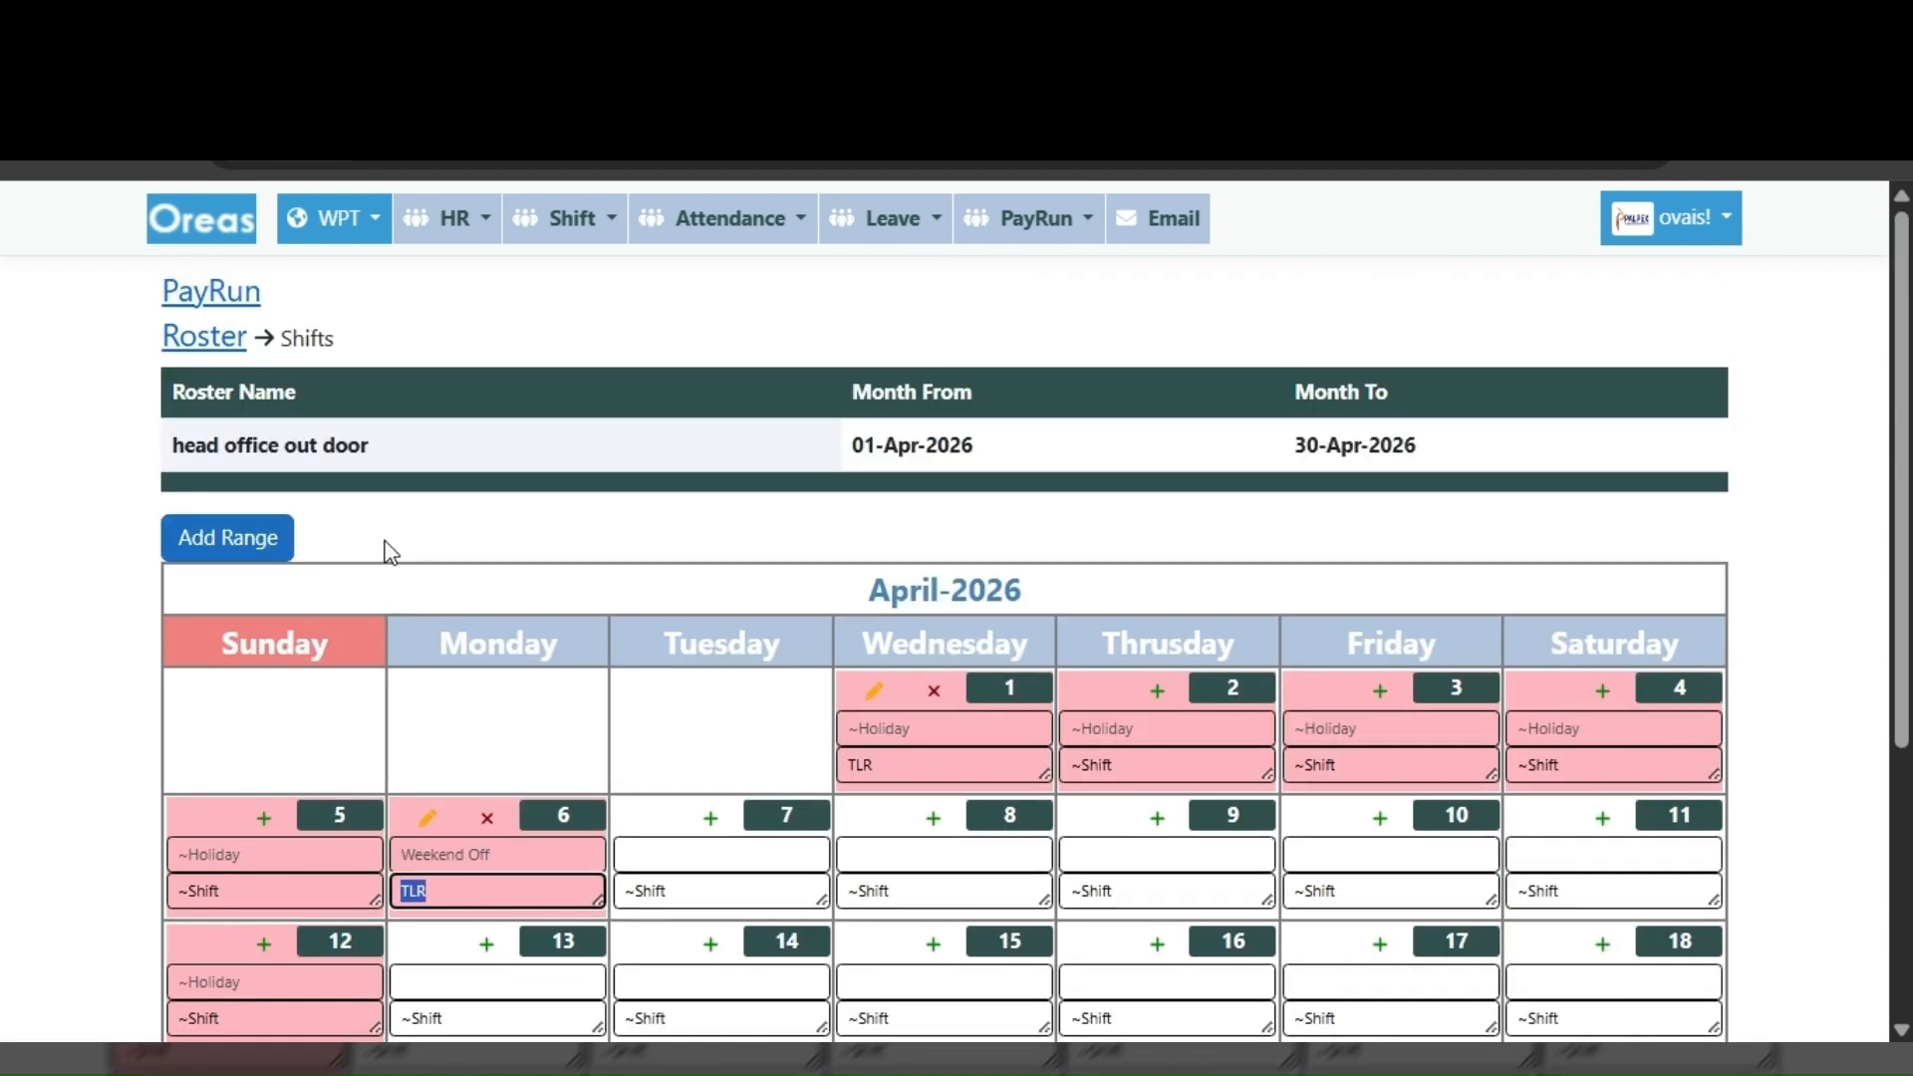
{"action": "left_click", "coordinate": [428, 820]}
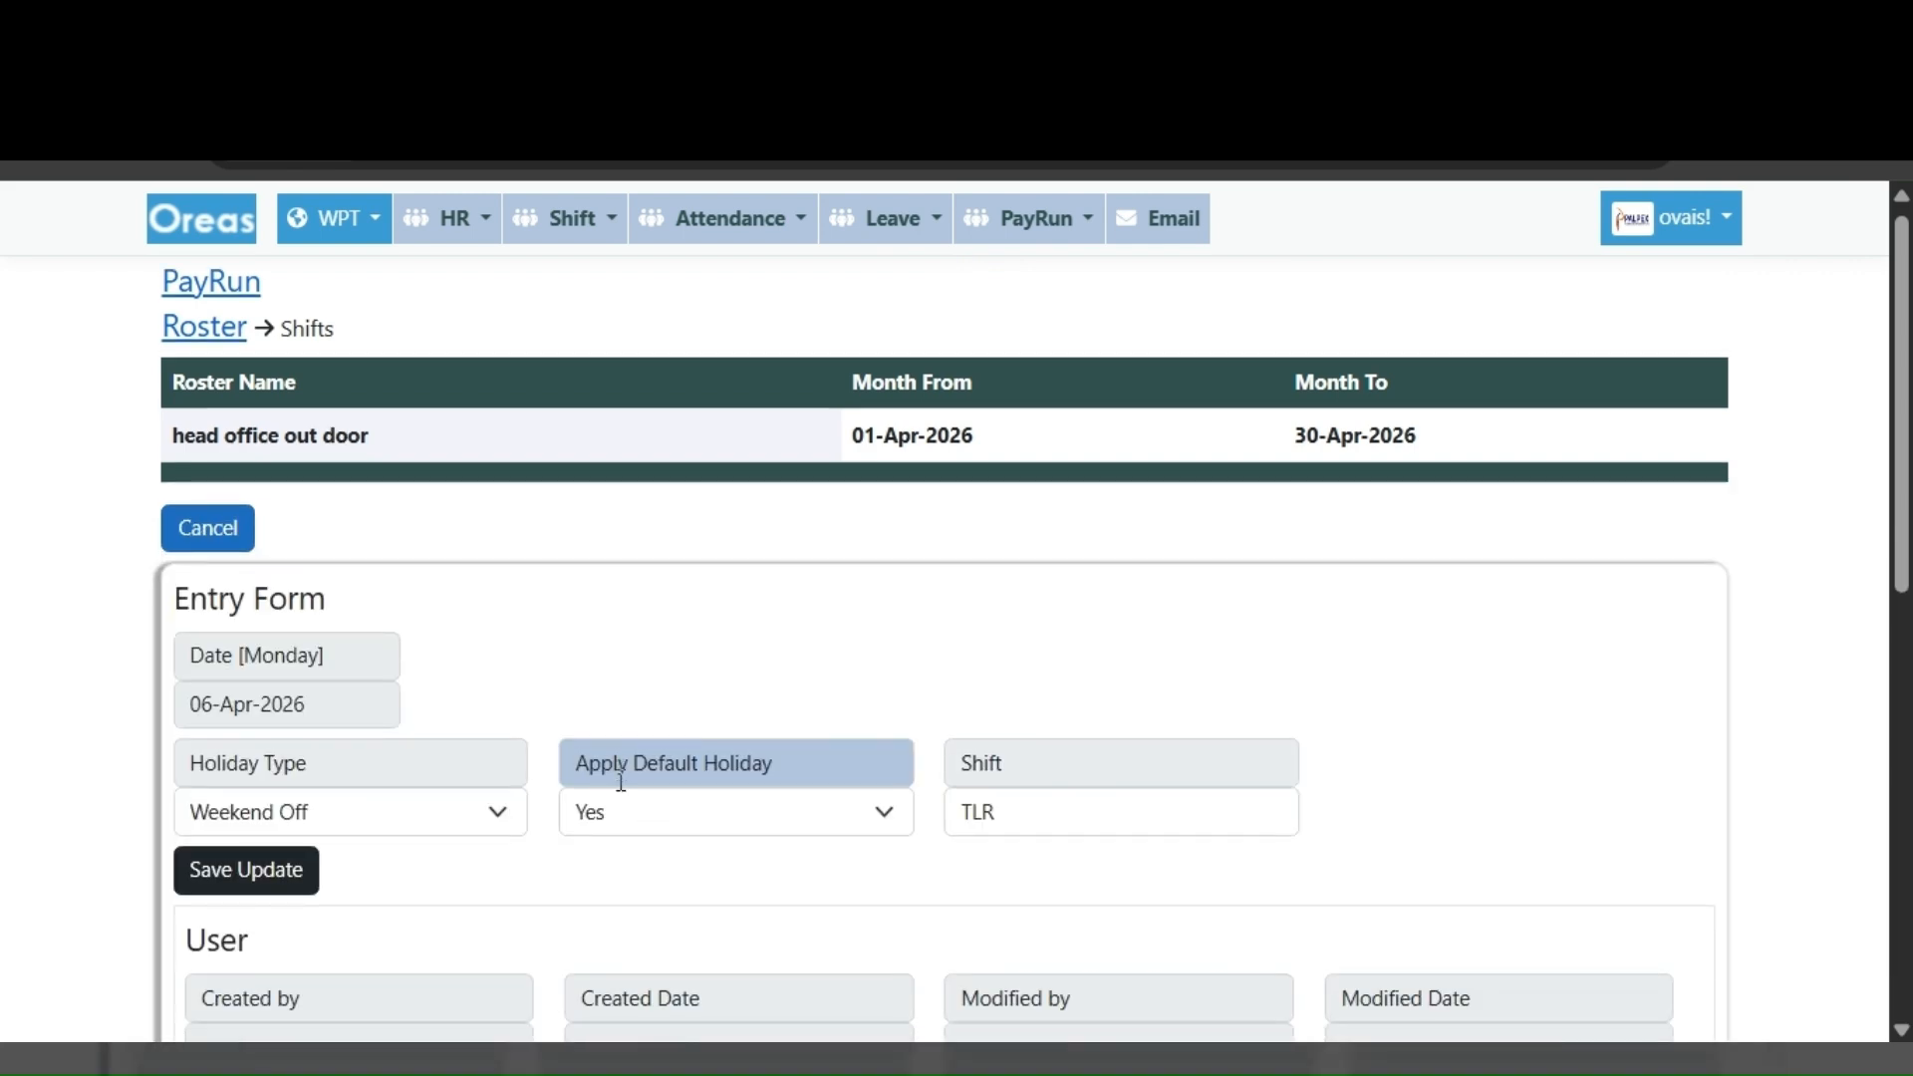
{"action": "scroll", "coordinate": [974, 669], "scroll_direction": "down", "scroll_amount": 2}
{"action": "left_click", "coordinate": [1008, 664]}
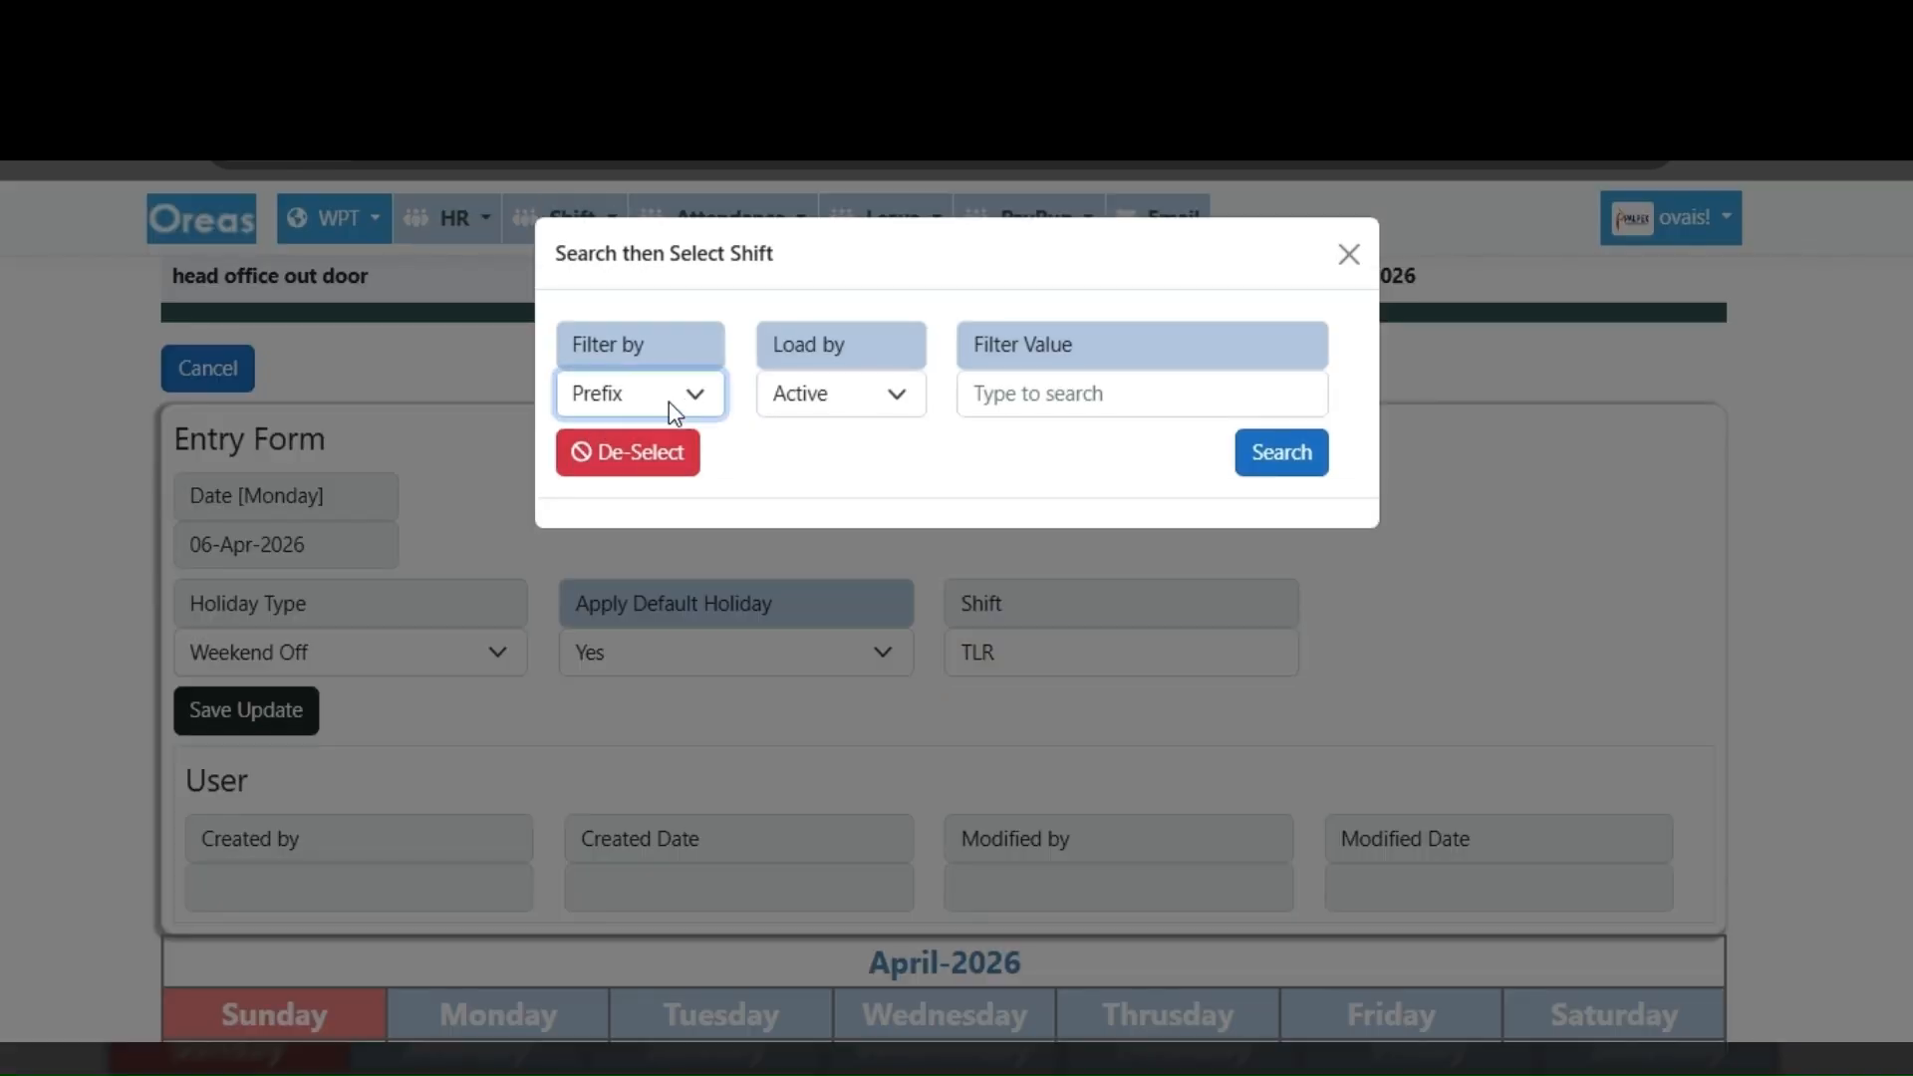
{"action": "left_click", "coordinate": [648, 440]}
{"action": "left_click", "coordinate": [1059, 390]}
{"action": "type", "text": "tra"}
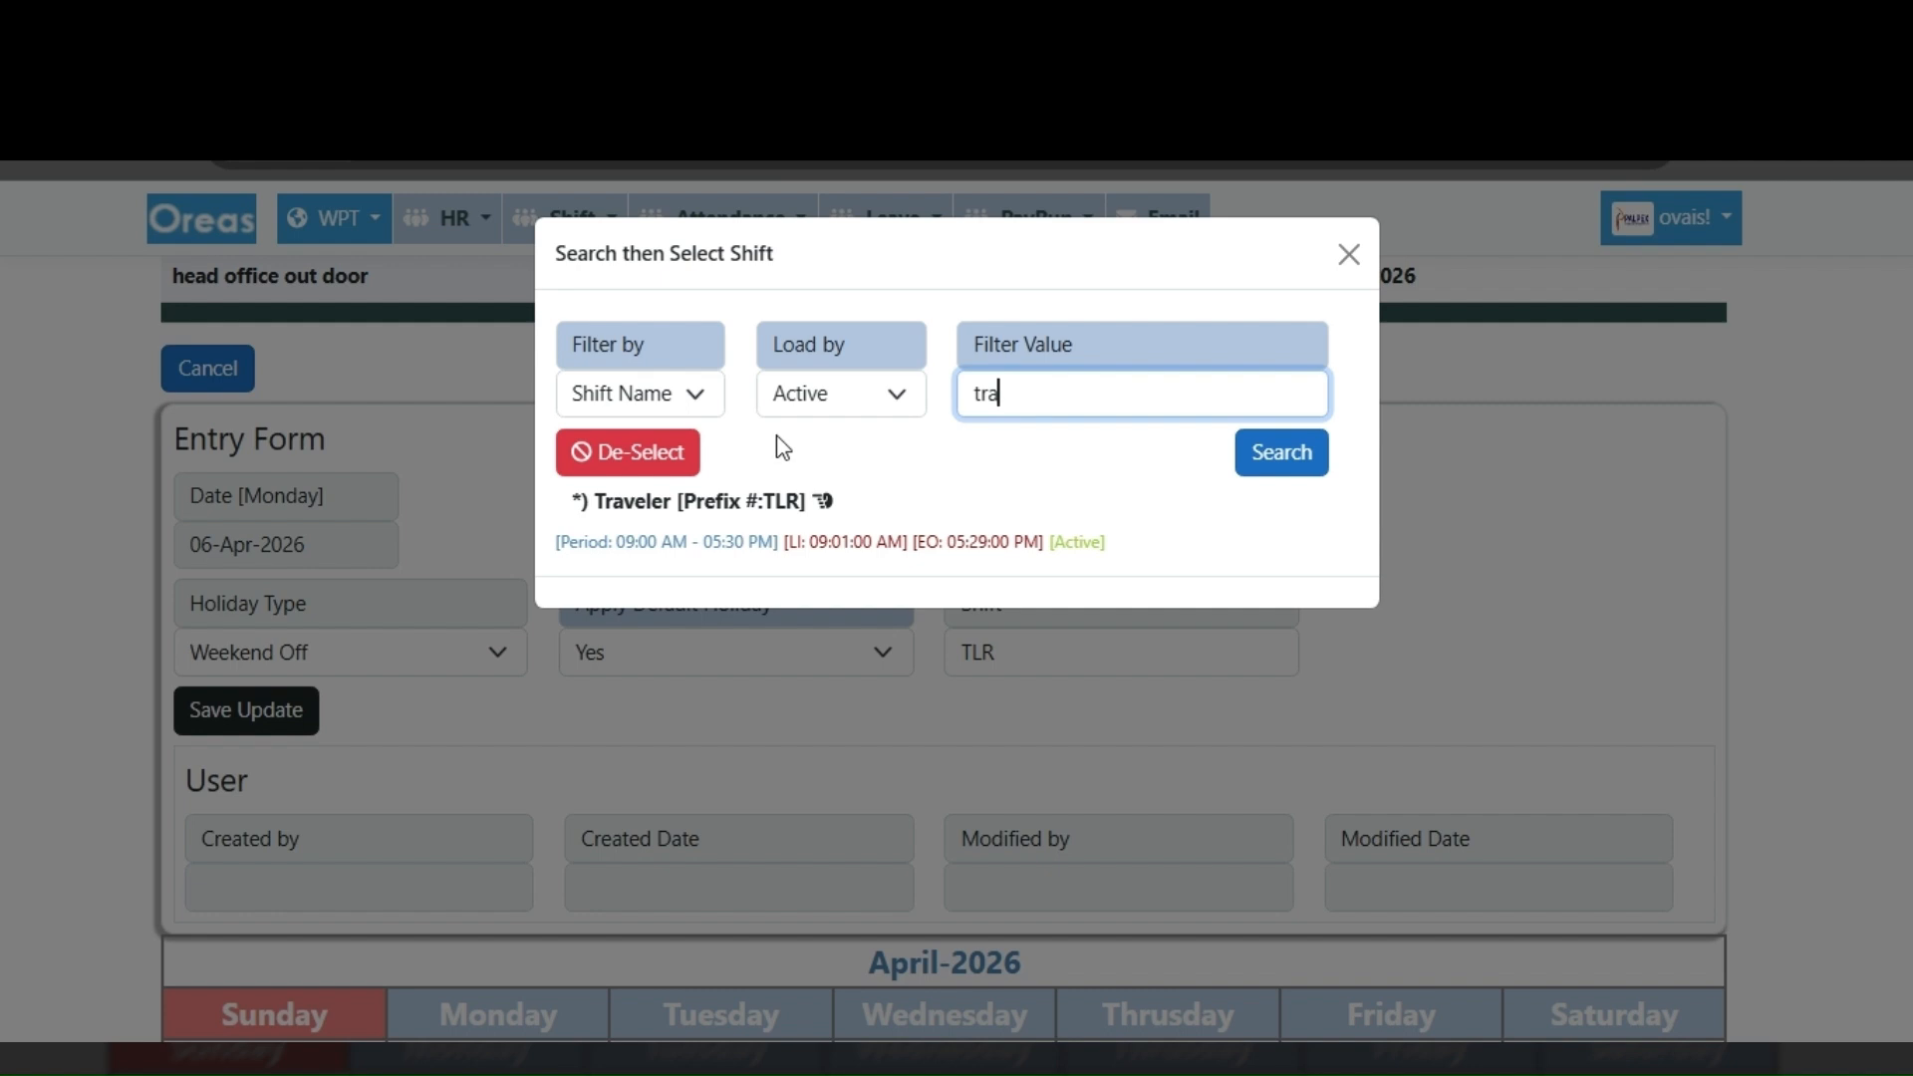
{"action": "left_click", "coordinate": [622, 513]}
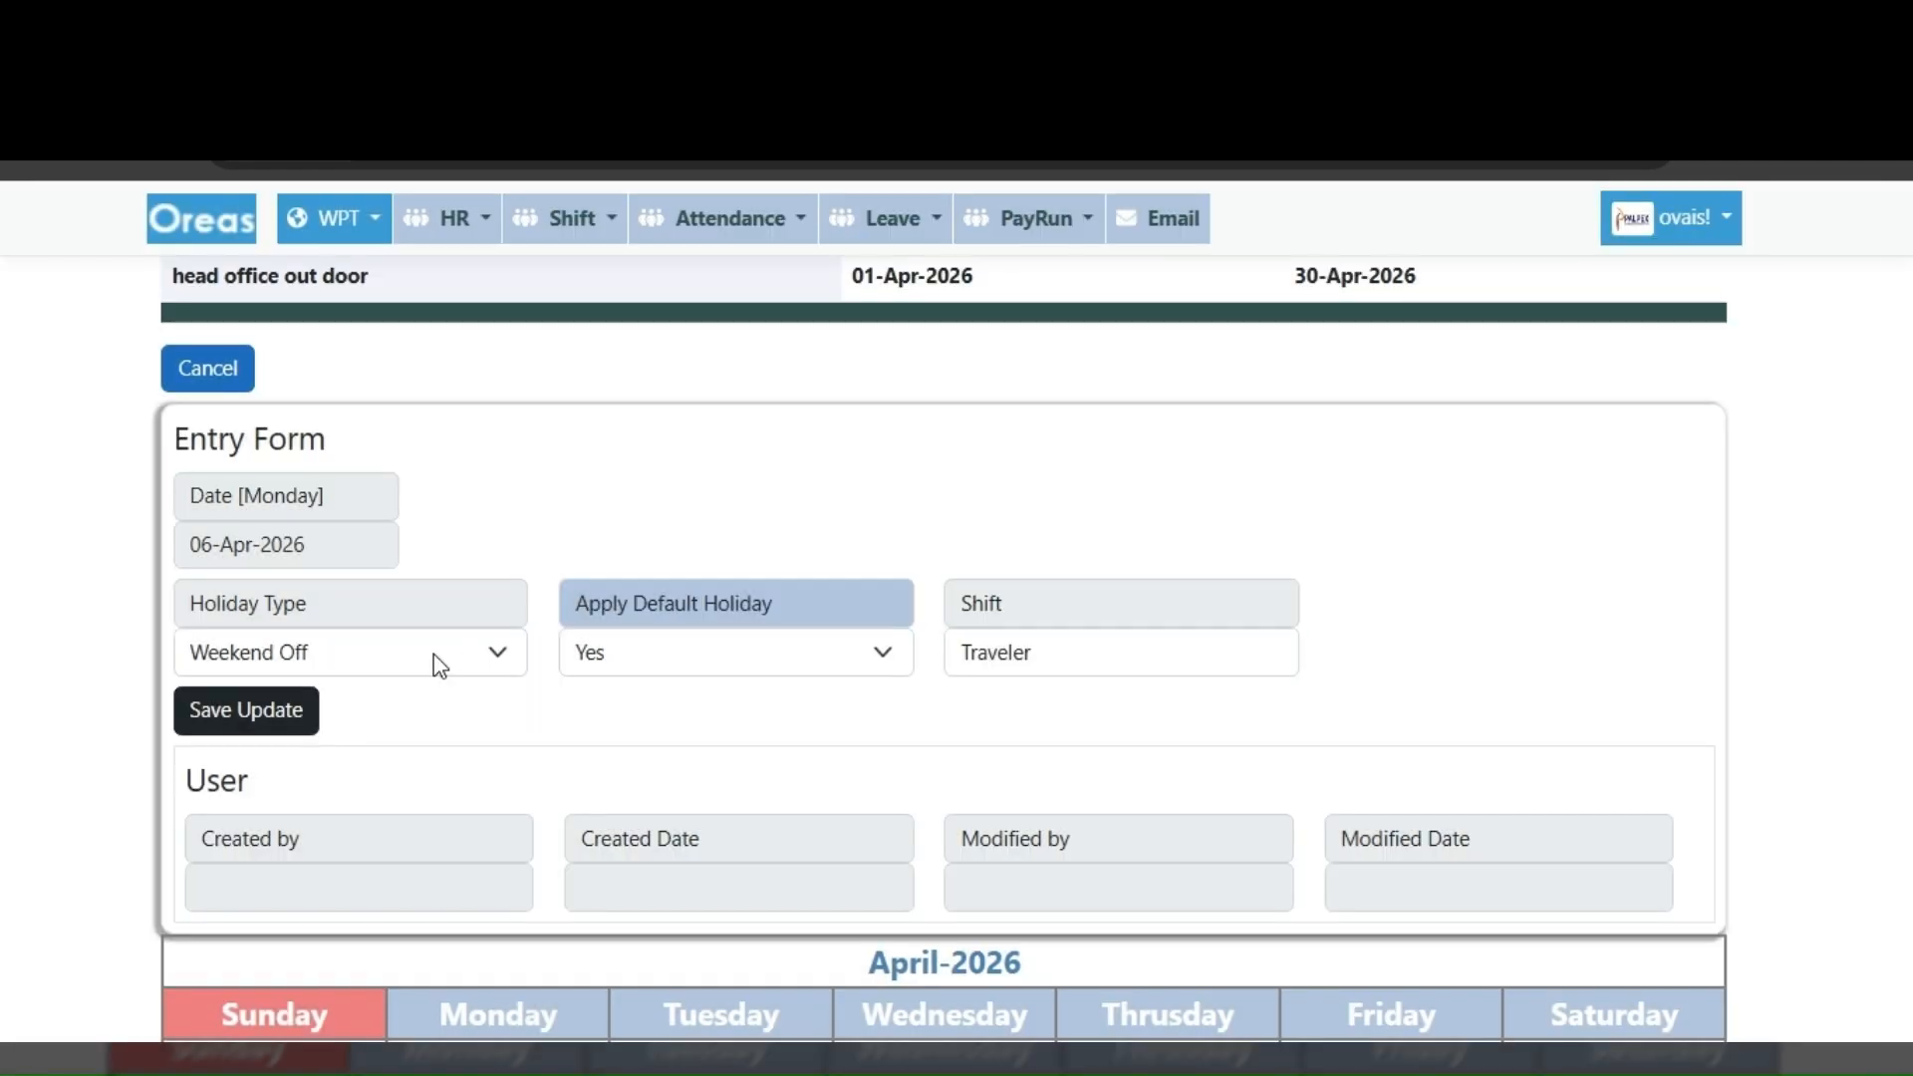
{"action": "left_click", "coordinate": [246, 714]}
{"action": "left_click", "coordinate": [1104, 344]}
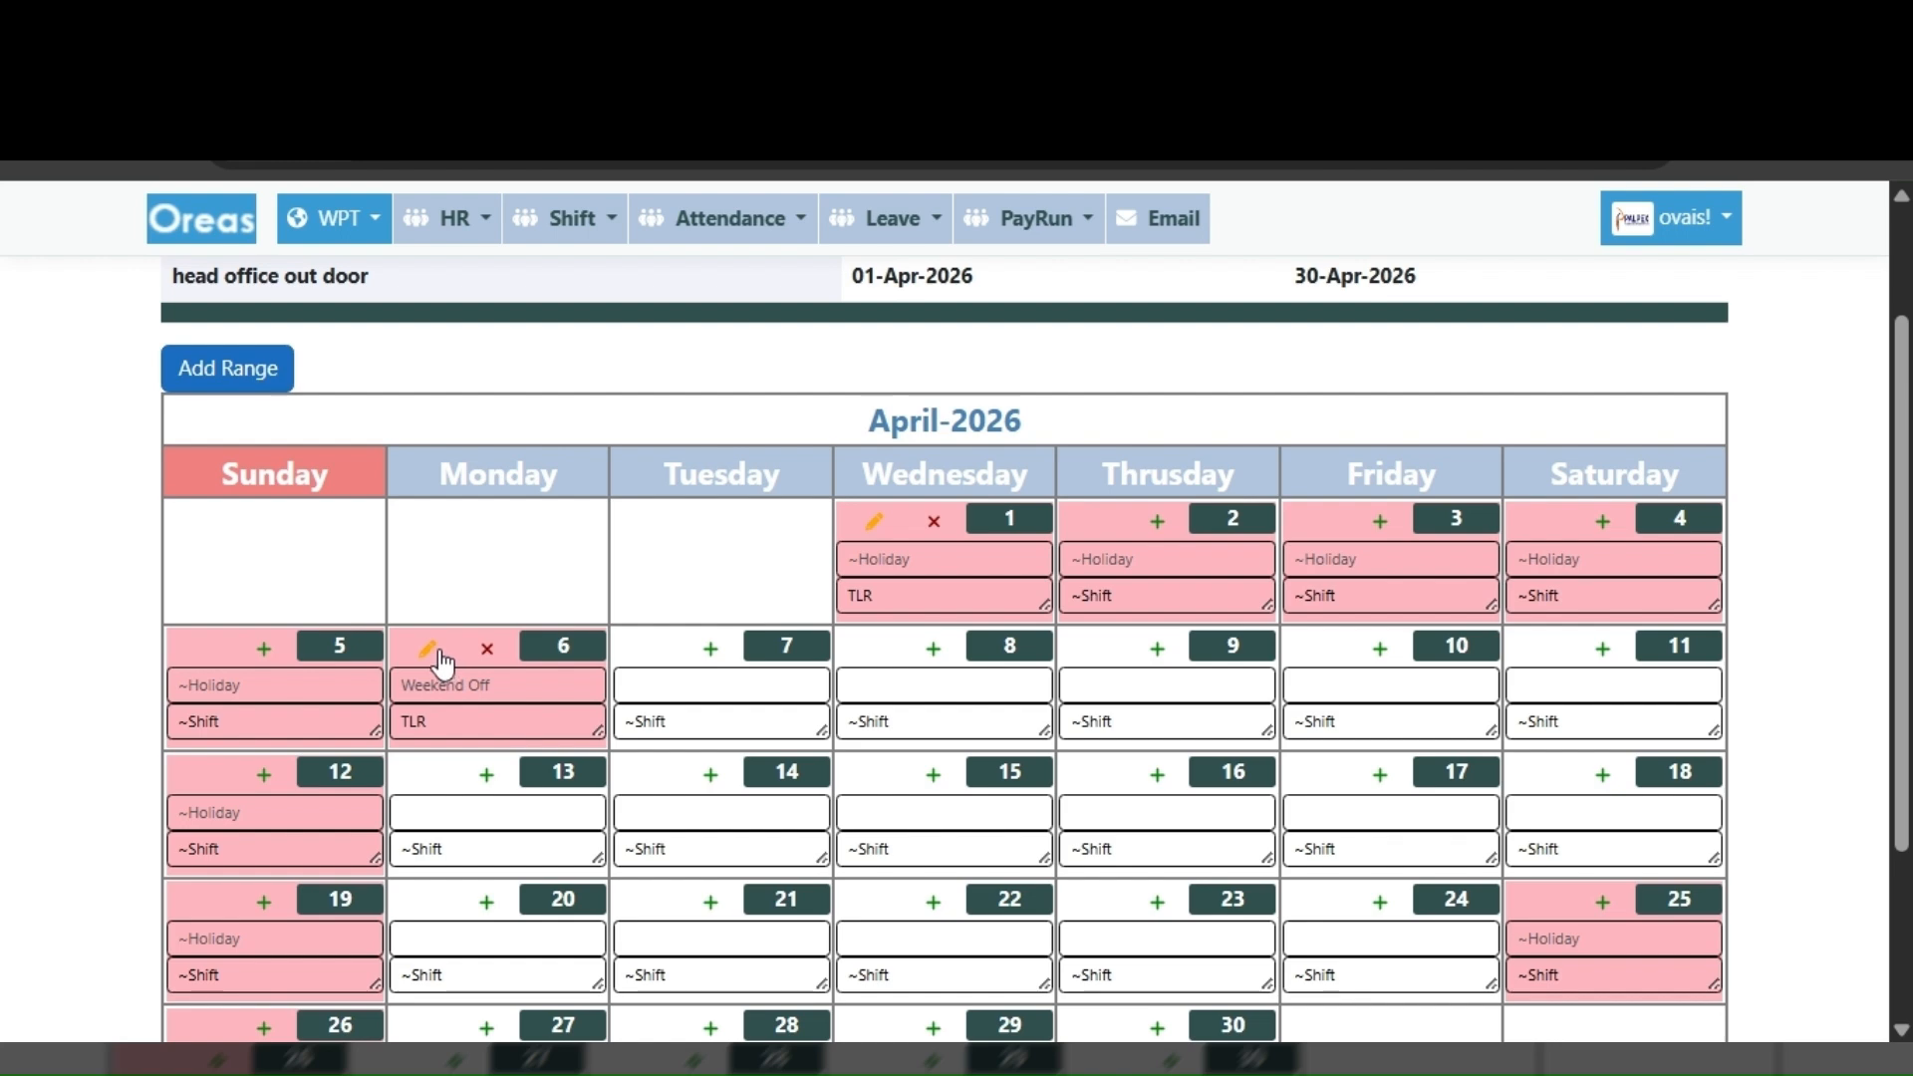
- Delete the 06-Apr-2026 entry from the roster calendar
{"action": "left_click", "coordinate": [487, 650]}
{"action": "left_click", "coordinate": [242, 713]}
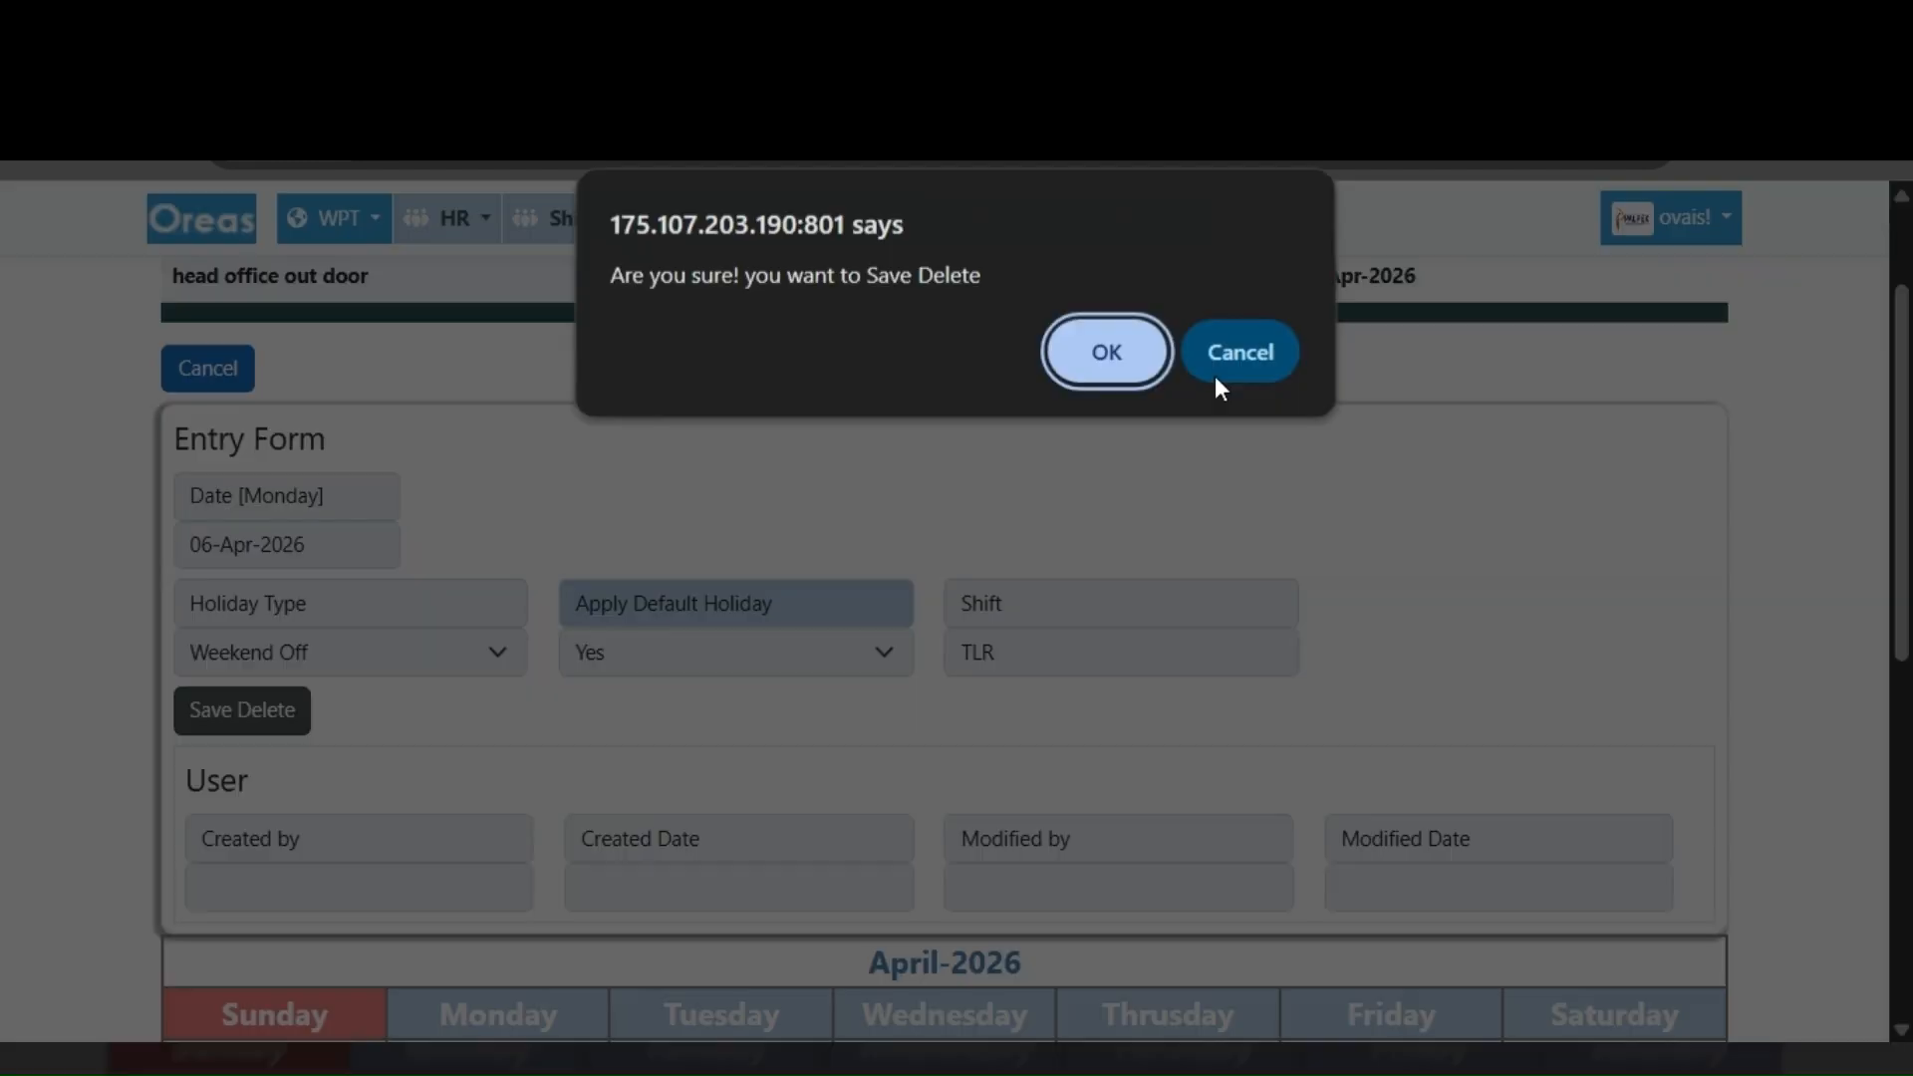
{"action": "left_click", "coordinate": [1104, 357]}
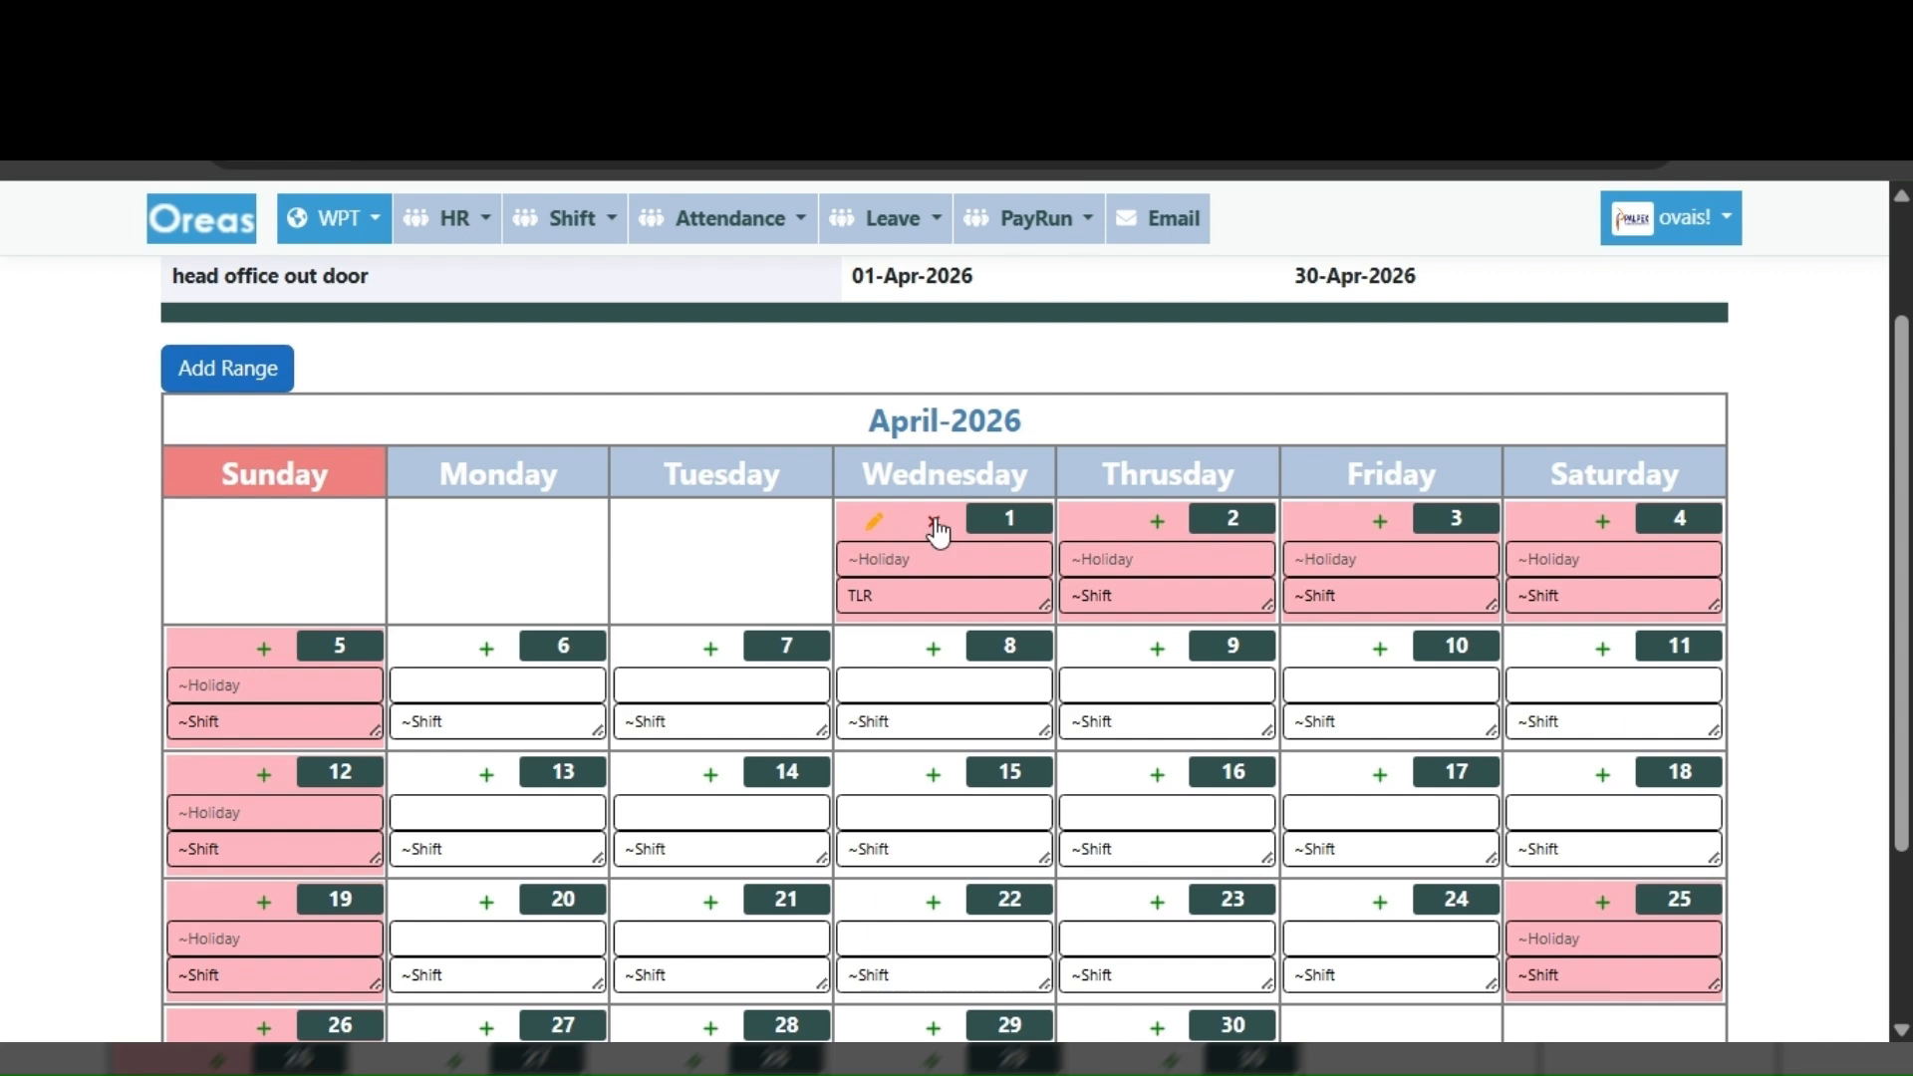
{"action": "left_click", "coordinate": [934, 524]}
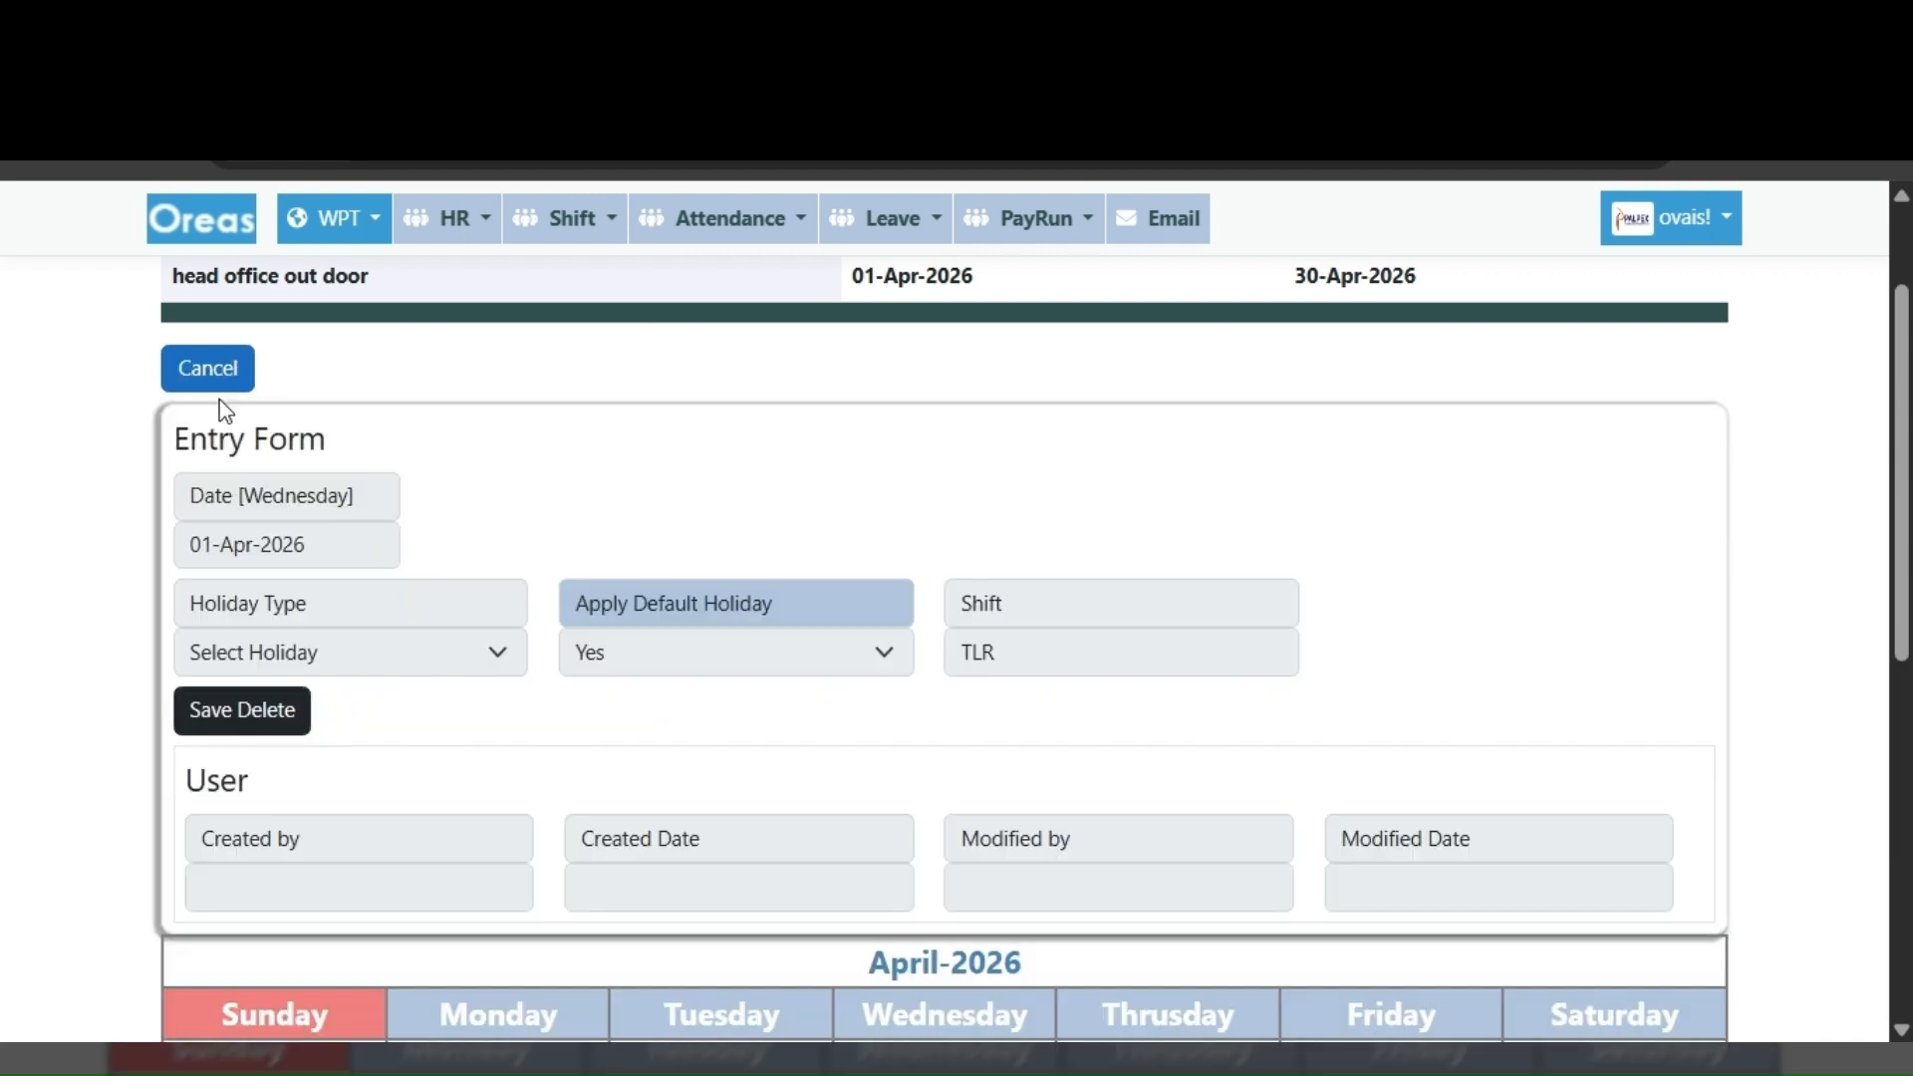
{"action": "left_click", "coordinate": [213, 373]}
- Examine the default holiday and shift markings on the April 2026 calendar days, including the 2nd and the 23rd
{"action": "scroll", "coordinate": [946, 708], "scroll_direction": "down", "scroll_amount": 3}
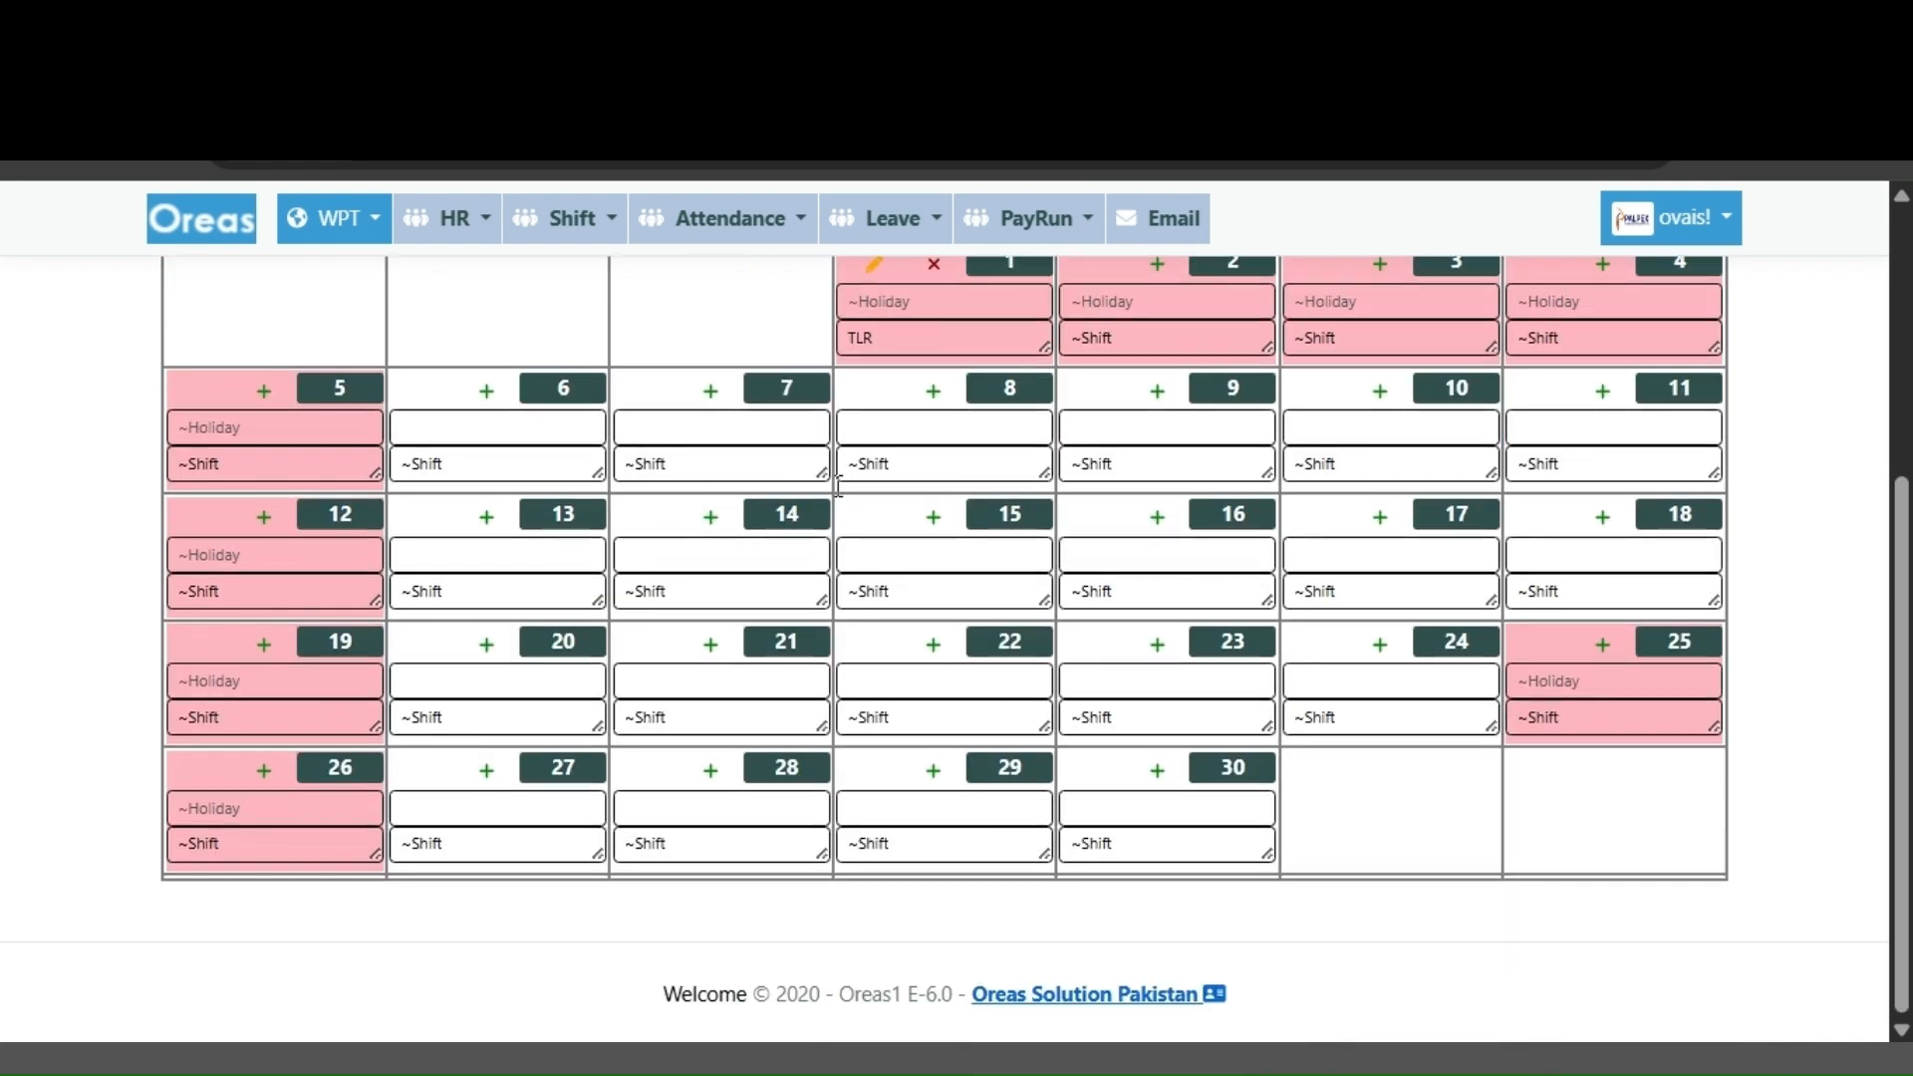
{"action": "scroll", "coordinate": [926, 448], "scroll_direction": "up", "scroll_amount": 2}
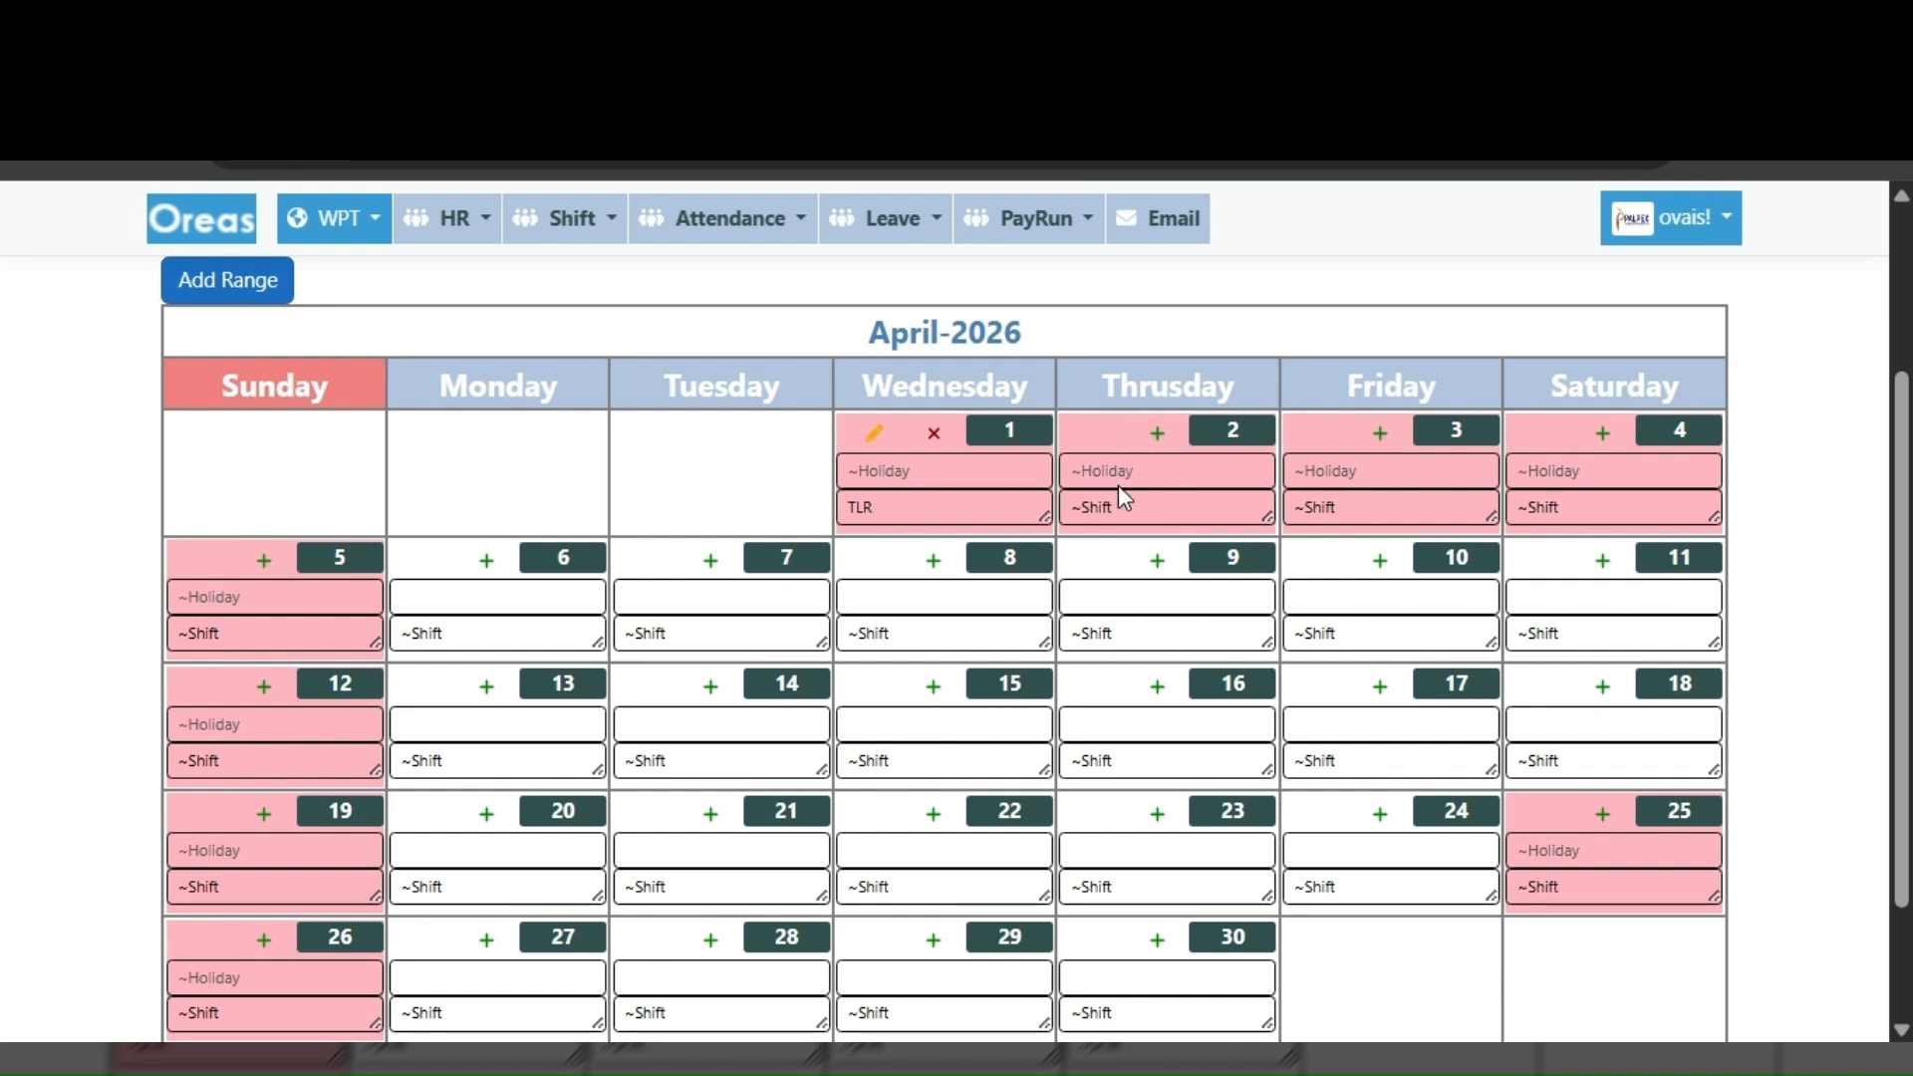
{"action": "left_click", "coordinate": [1121, 513]}
{"action": "left_click_drag", "start_coordinate": [1121, 513], "coordinate": [1067, 505]}
{"action": "left_click", "coordinate": [1143, 515]}
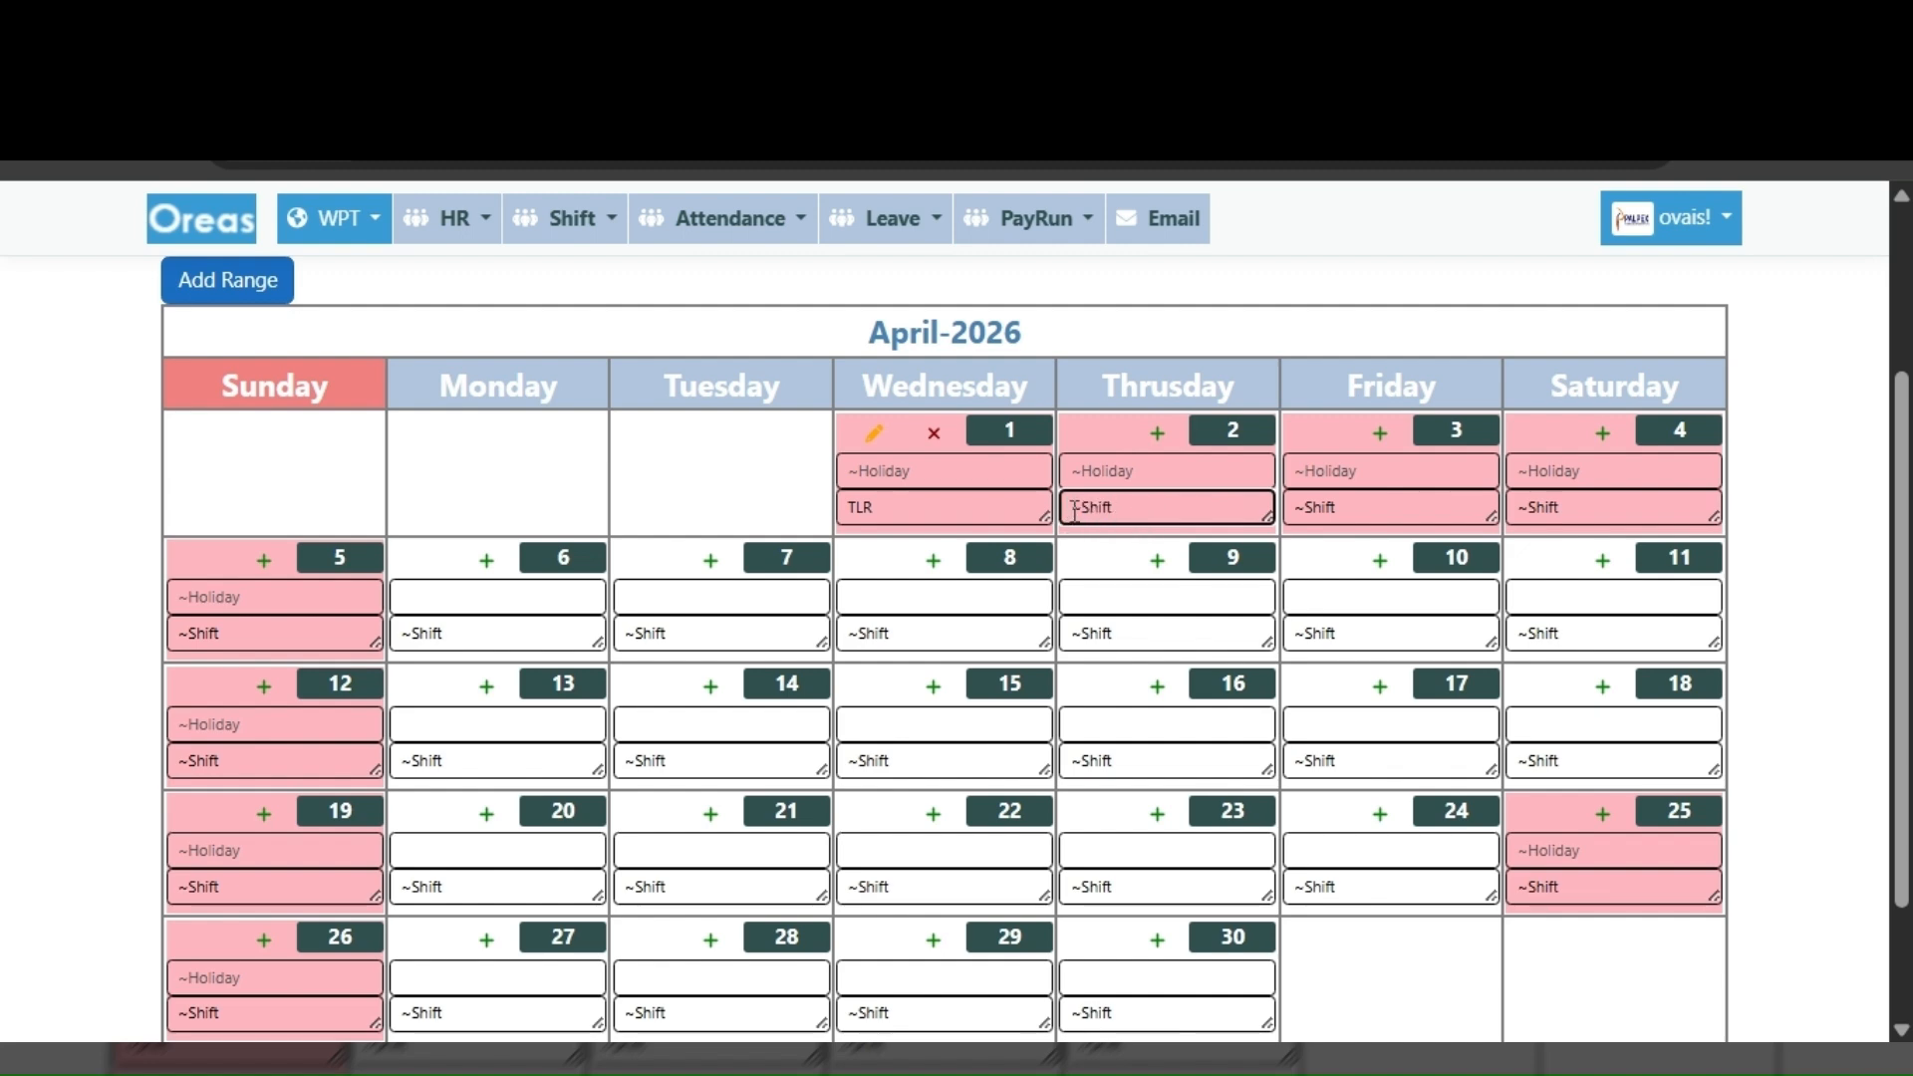
{"action": "left_click_drag", "start_coordinate": [1084, 510], "coordinate": [1110, 511]}
{"action": "left_click", "coordinate": [1114, 886]}
{"action": "left_click_drag", "start_coordinate": [1114, 886], "coordinate": [1039, 886]}
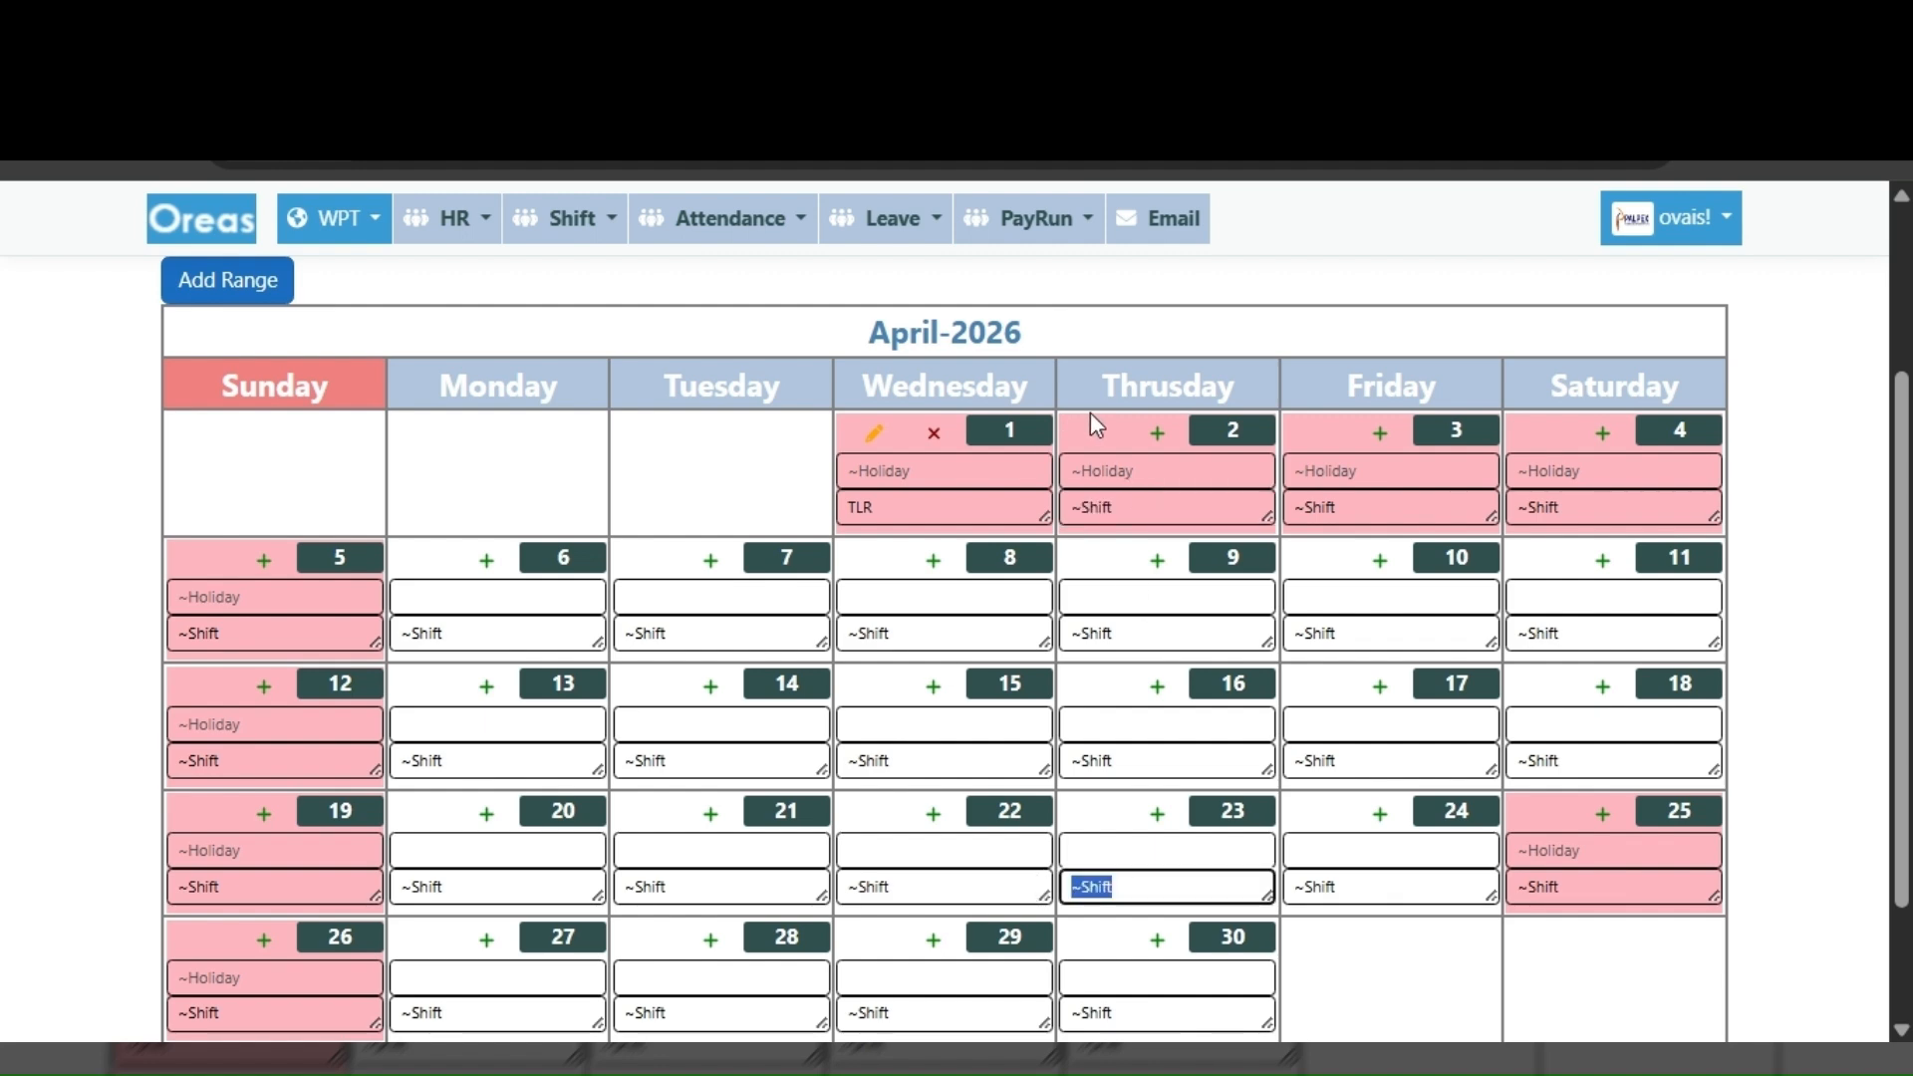
{"action": "scroll", "coordinate": [1036, 686], "scroll_direction": "up", "scroll_amount": 3}
{"action": "scroll", "coordinate": [1036, 685], "scroll_direction": "down", "scroll_amount": 2}
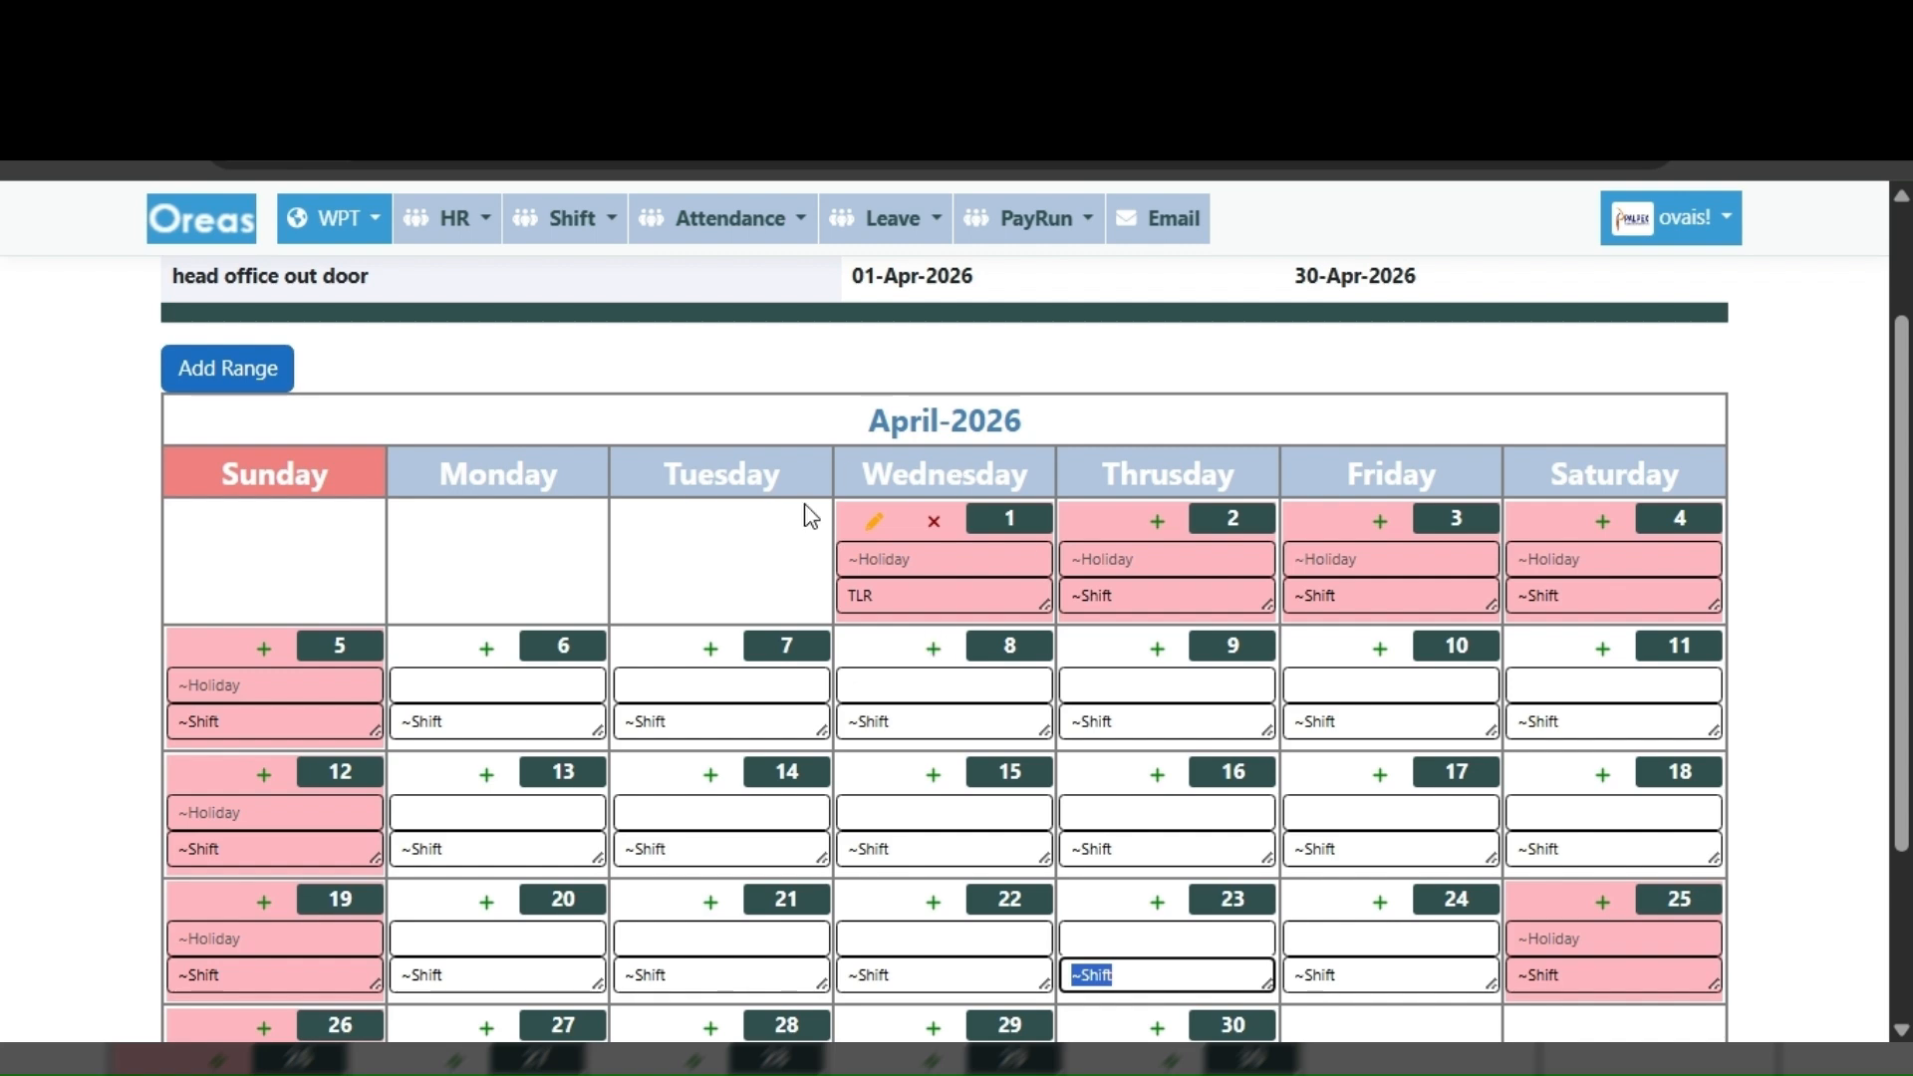
{"action": "scroll", "coordinate": [1152, 677], "scroll_direction": "down", "scroll_amount": 2}
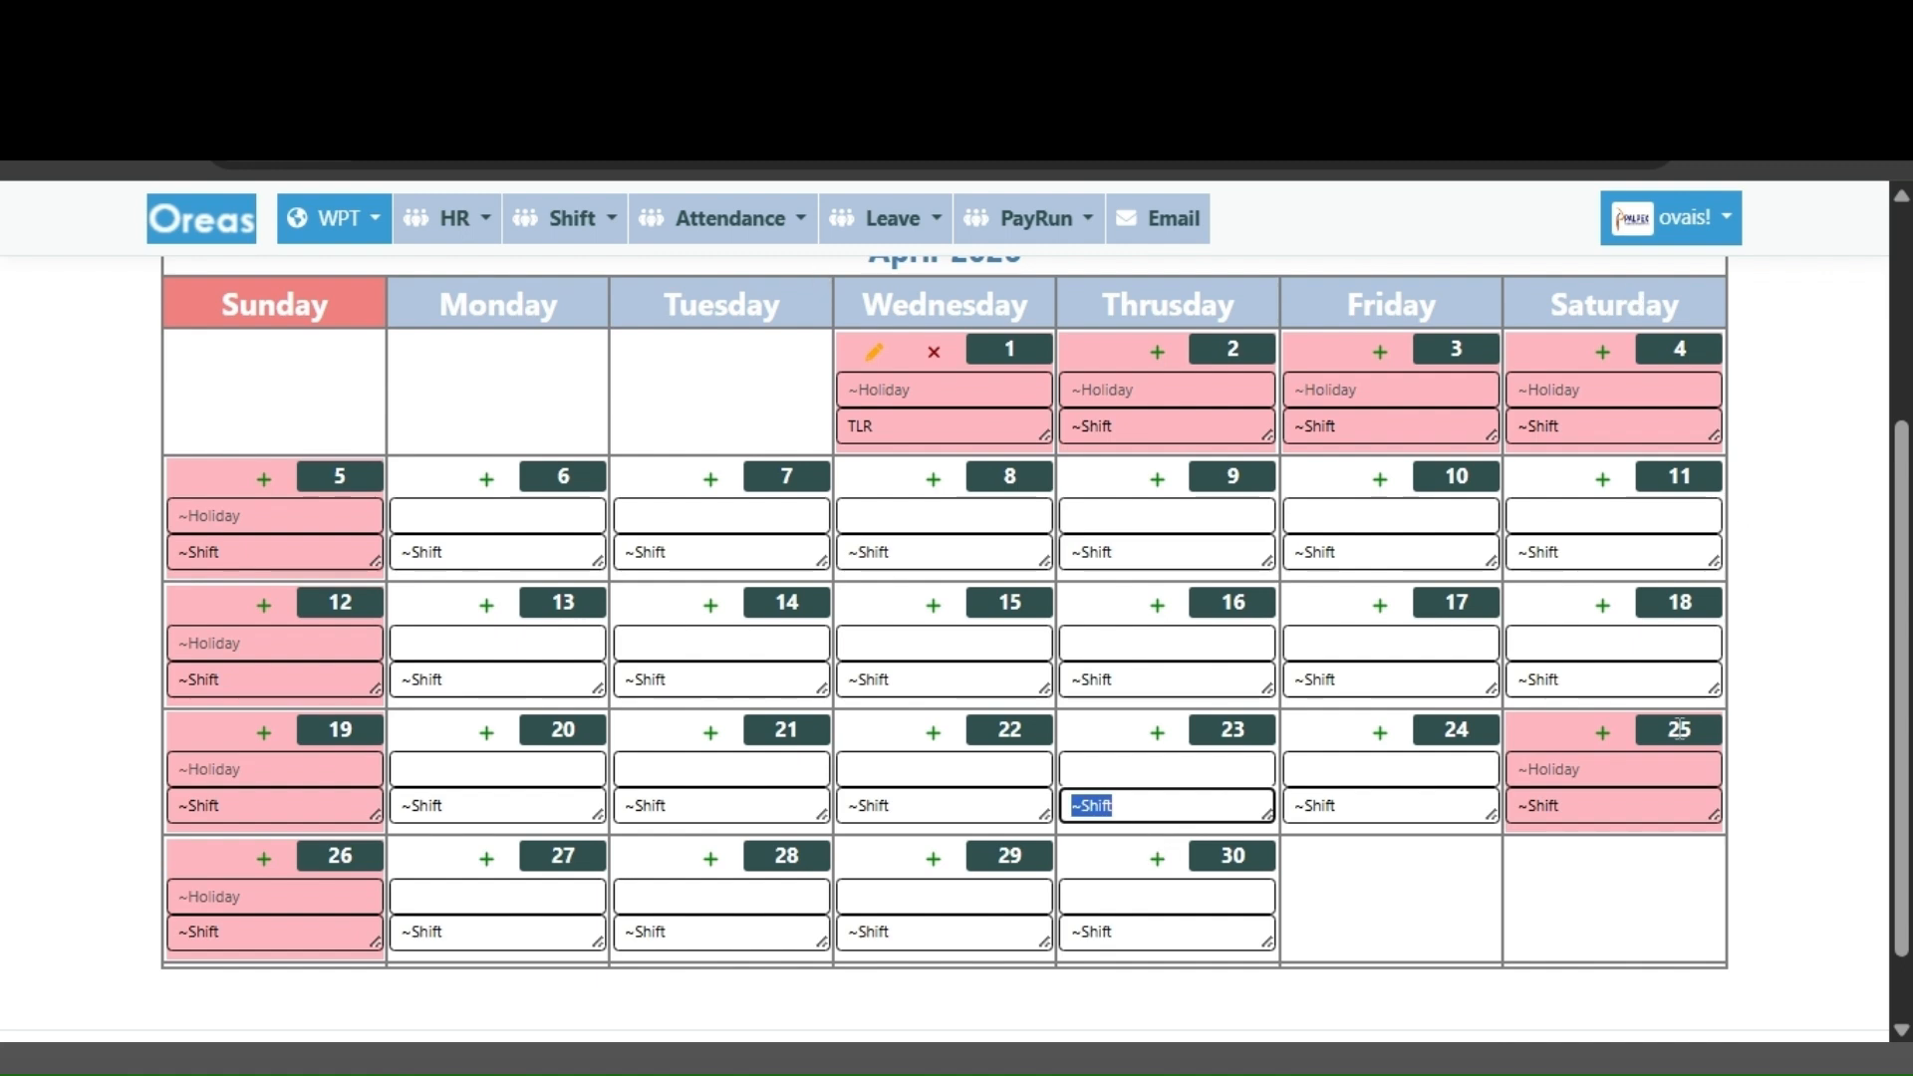
- Delete the 01-Apr-2026 entry from the roster calendar
{"action": "scroll", "coordinate": [747, 663], "scroll_direction": "up", "scroll_amount": 4}
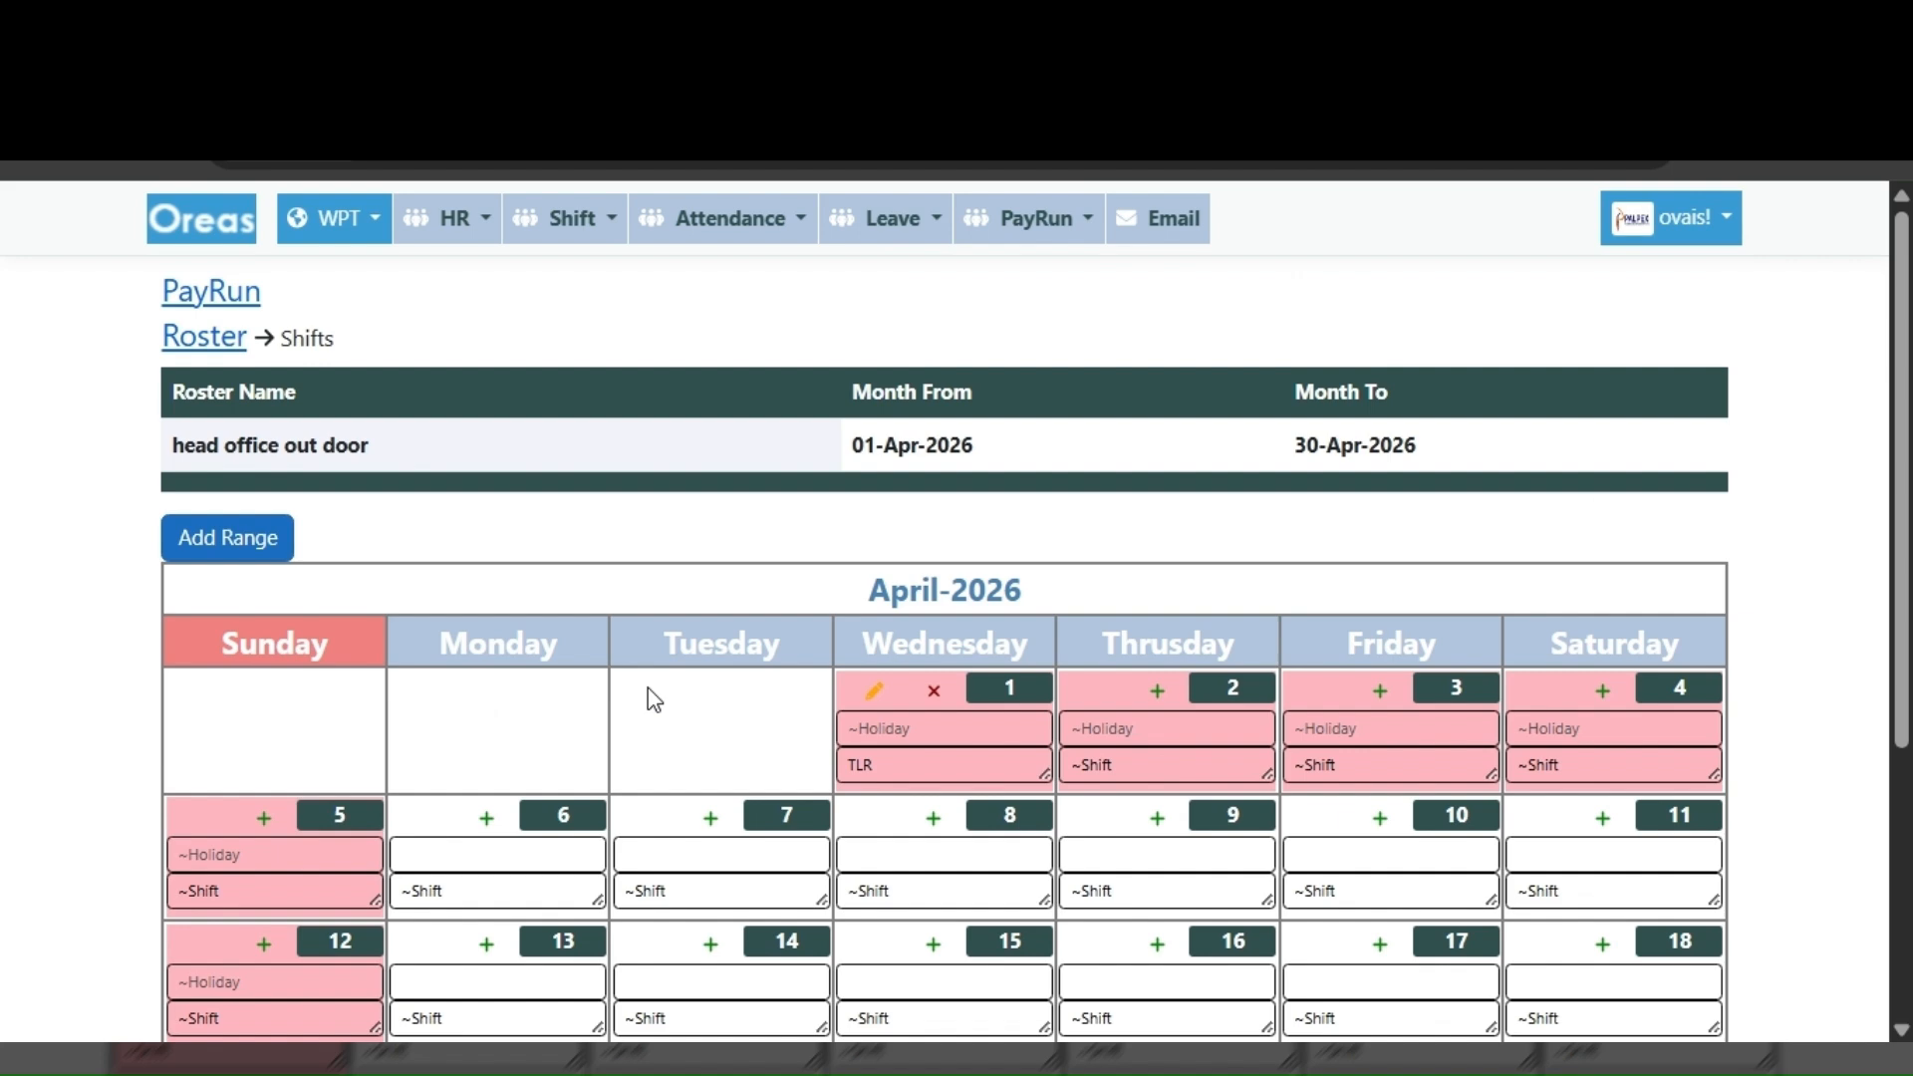
{"action": "left_click", "coordinate": [937, 693]}
{"action": "scroll", "coordinate": [502, 840], "scroll_direction": "down", "scroll_amount": 2}
{"action": "left_click", "coordinate": [284, 715]}
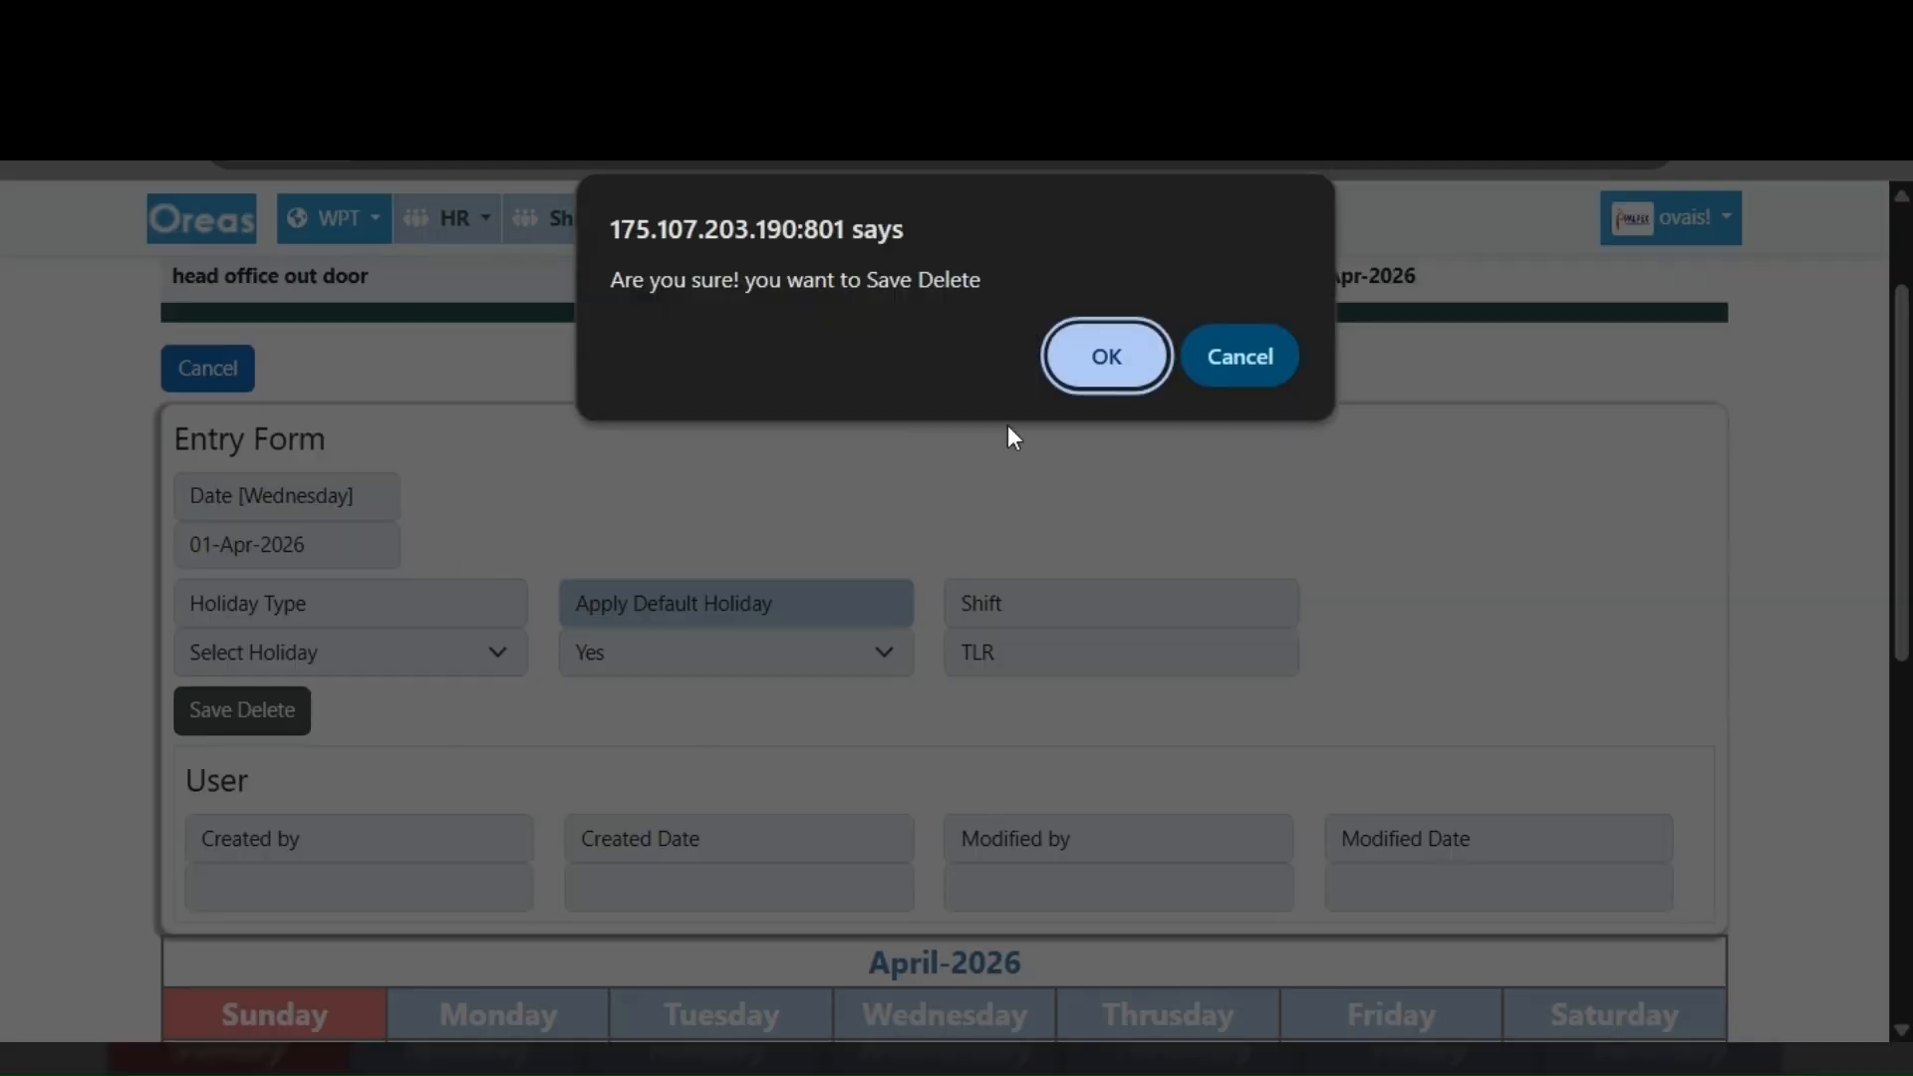
{"action": "left_click", "coordinate": [1102, 382]}
{"action": "scroll", "coordinate": [339, 618], "scroll_direction": "up", "scroll_amount": 2}
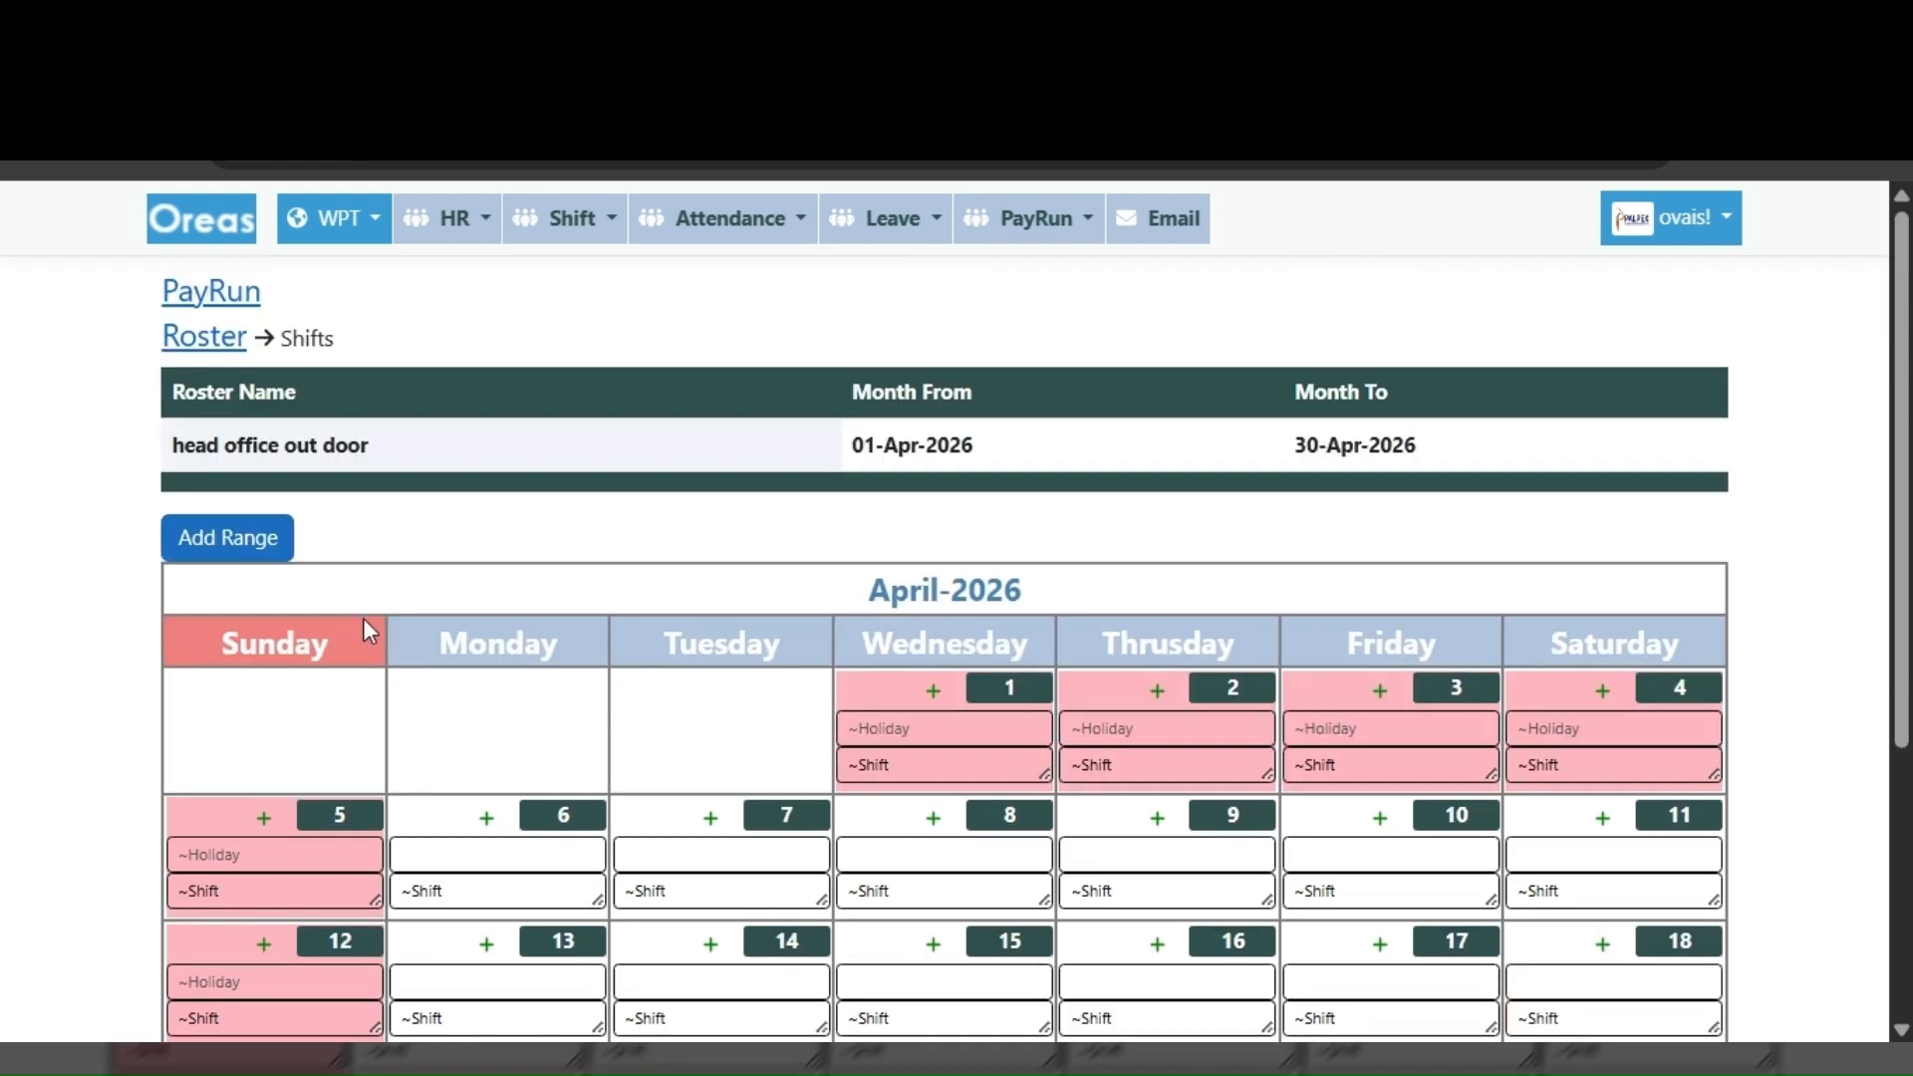
- Start a date-range entry for the April 2026 roster calendar and restrict its selected days to Sunday and Saturday
{"action": "scroll", "coordinate": [1028, 648], "scroll_direction": "down", "scroll_amount": 3}
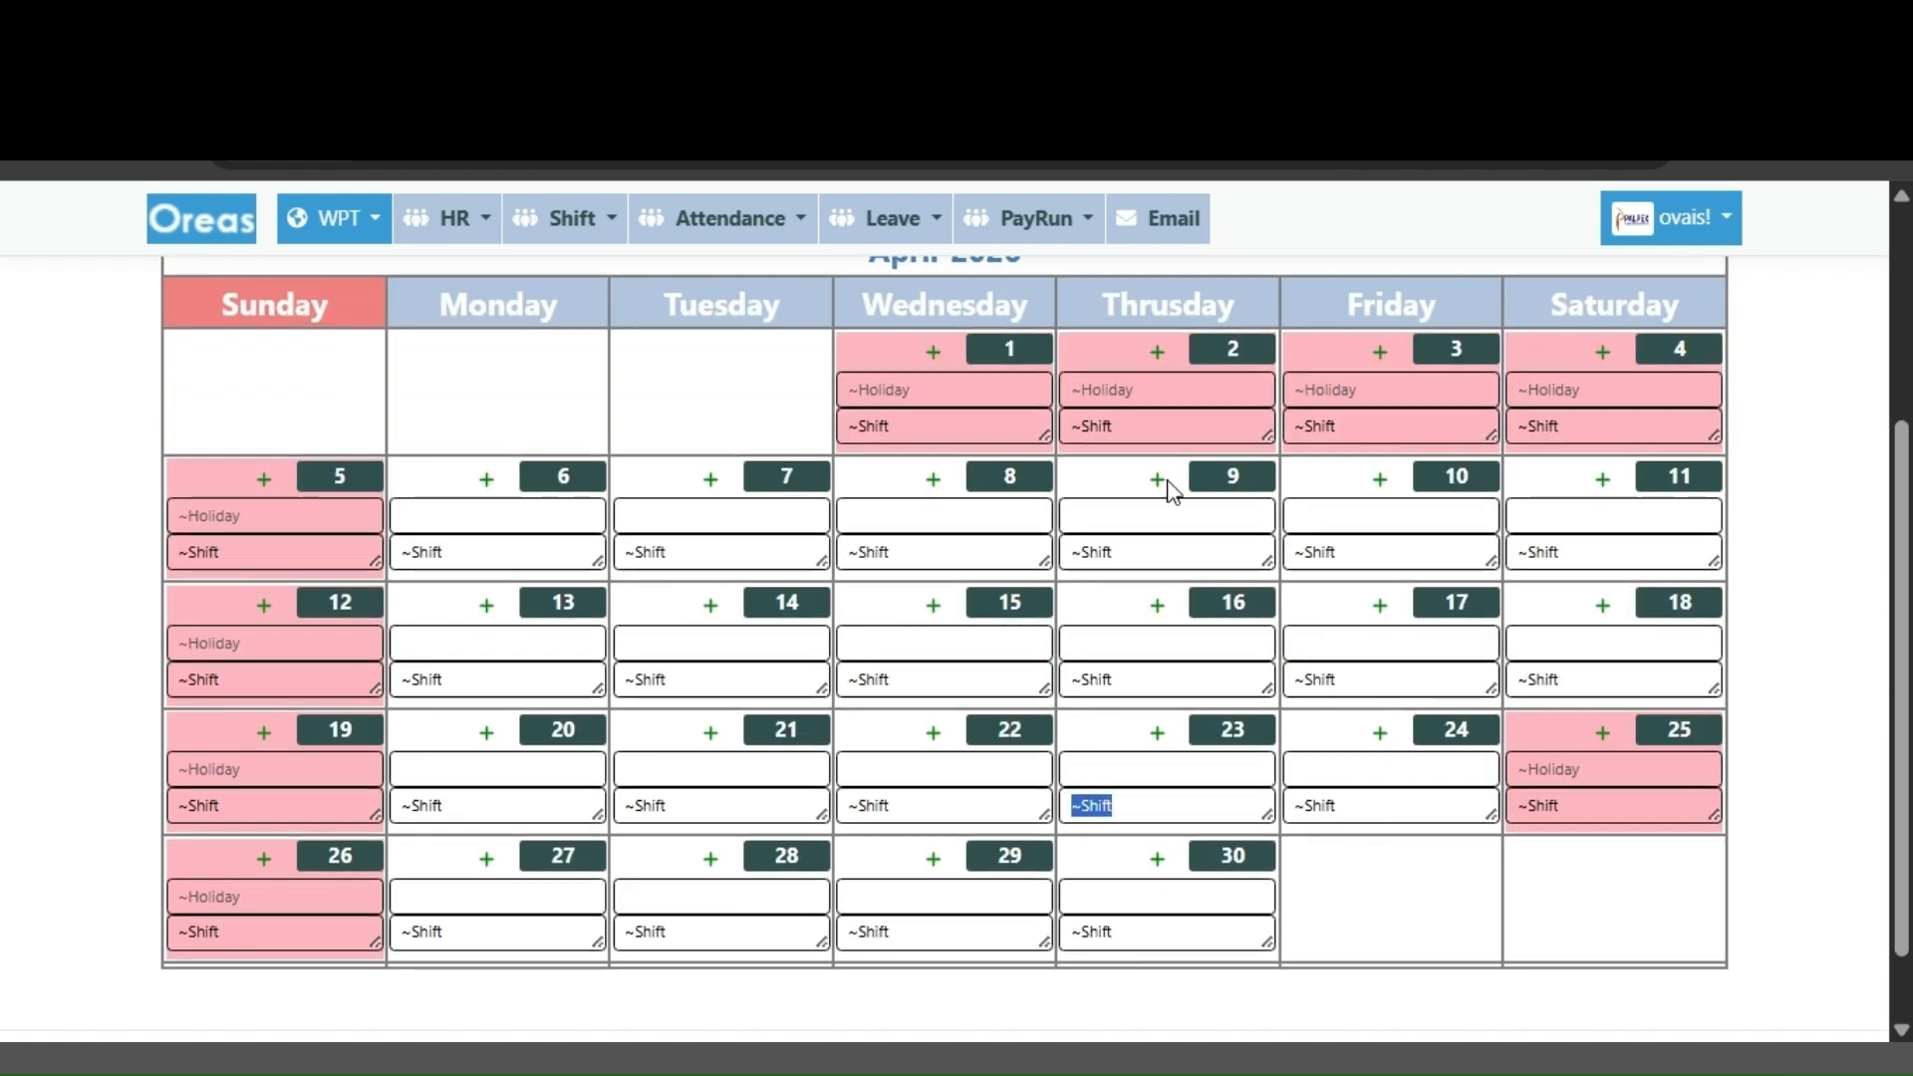
{"action": "scroll", "coordinate": [347, 640], "scroll_direction": "up", "scroll_amount": 2}
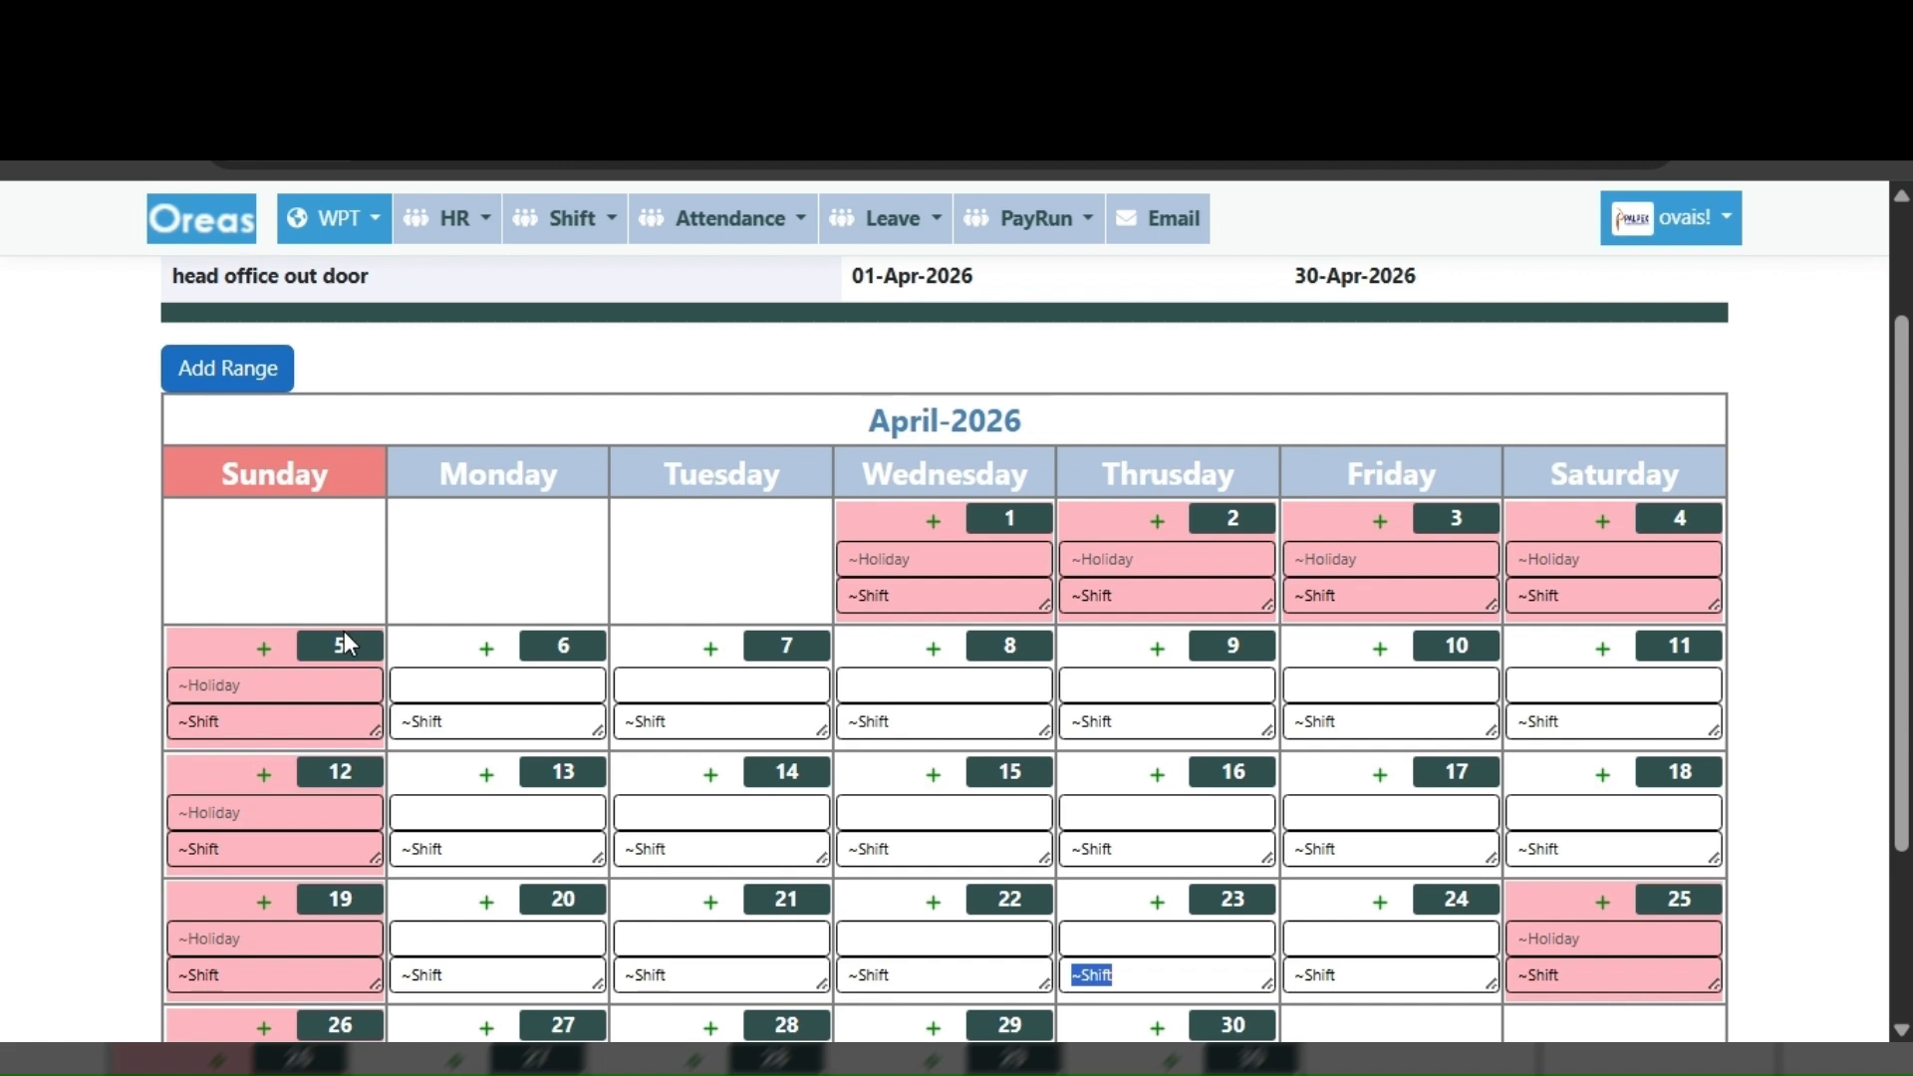
{"action": "left_click", "coordinate": [180, 376]}
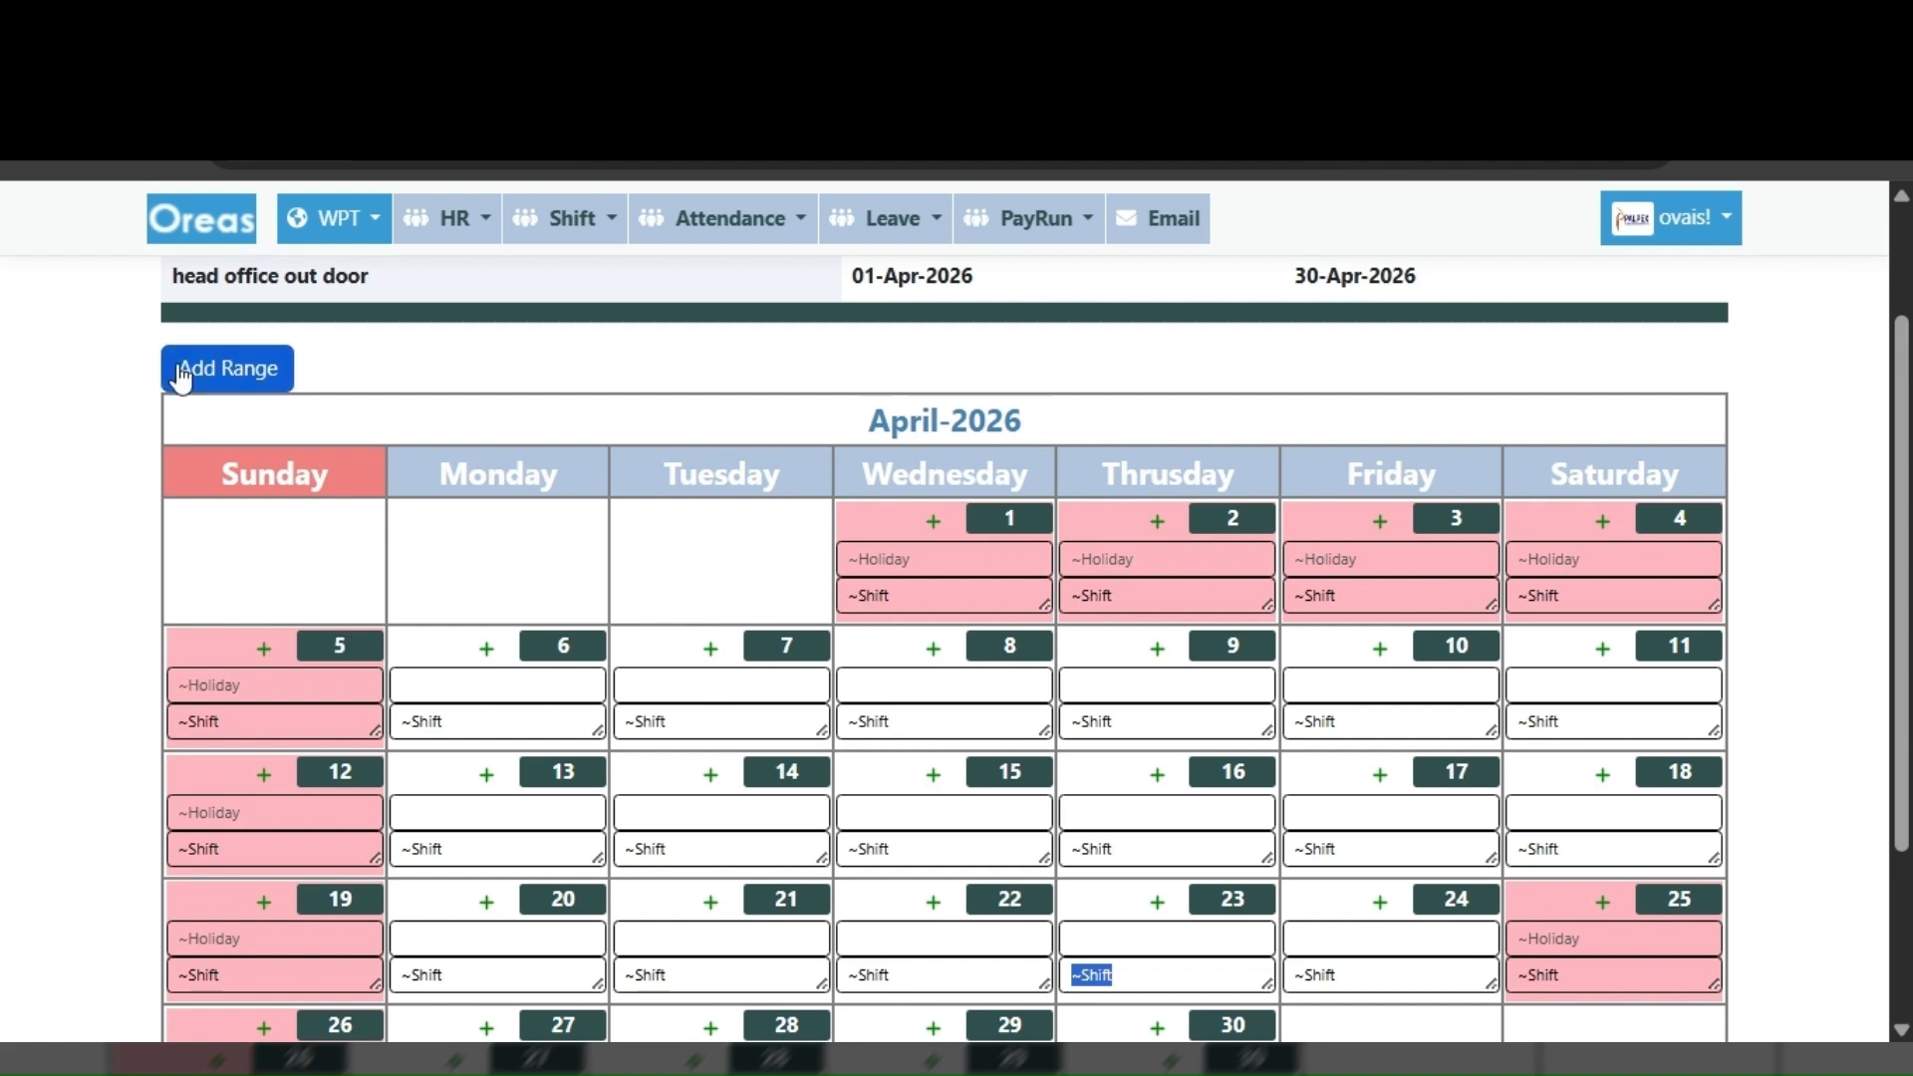
{"action": "left_click", "coordinate": [265, 377]}
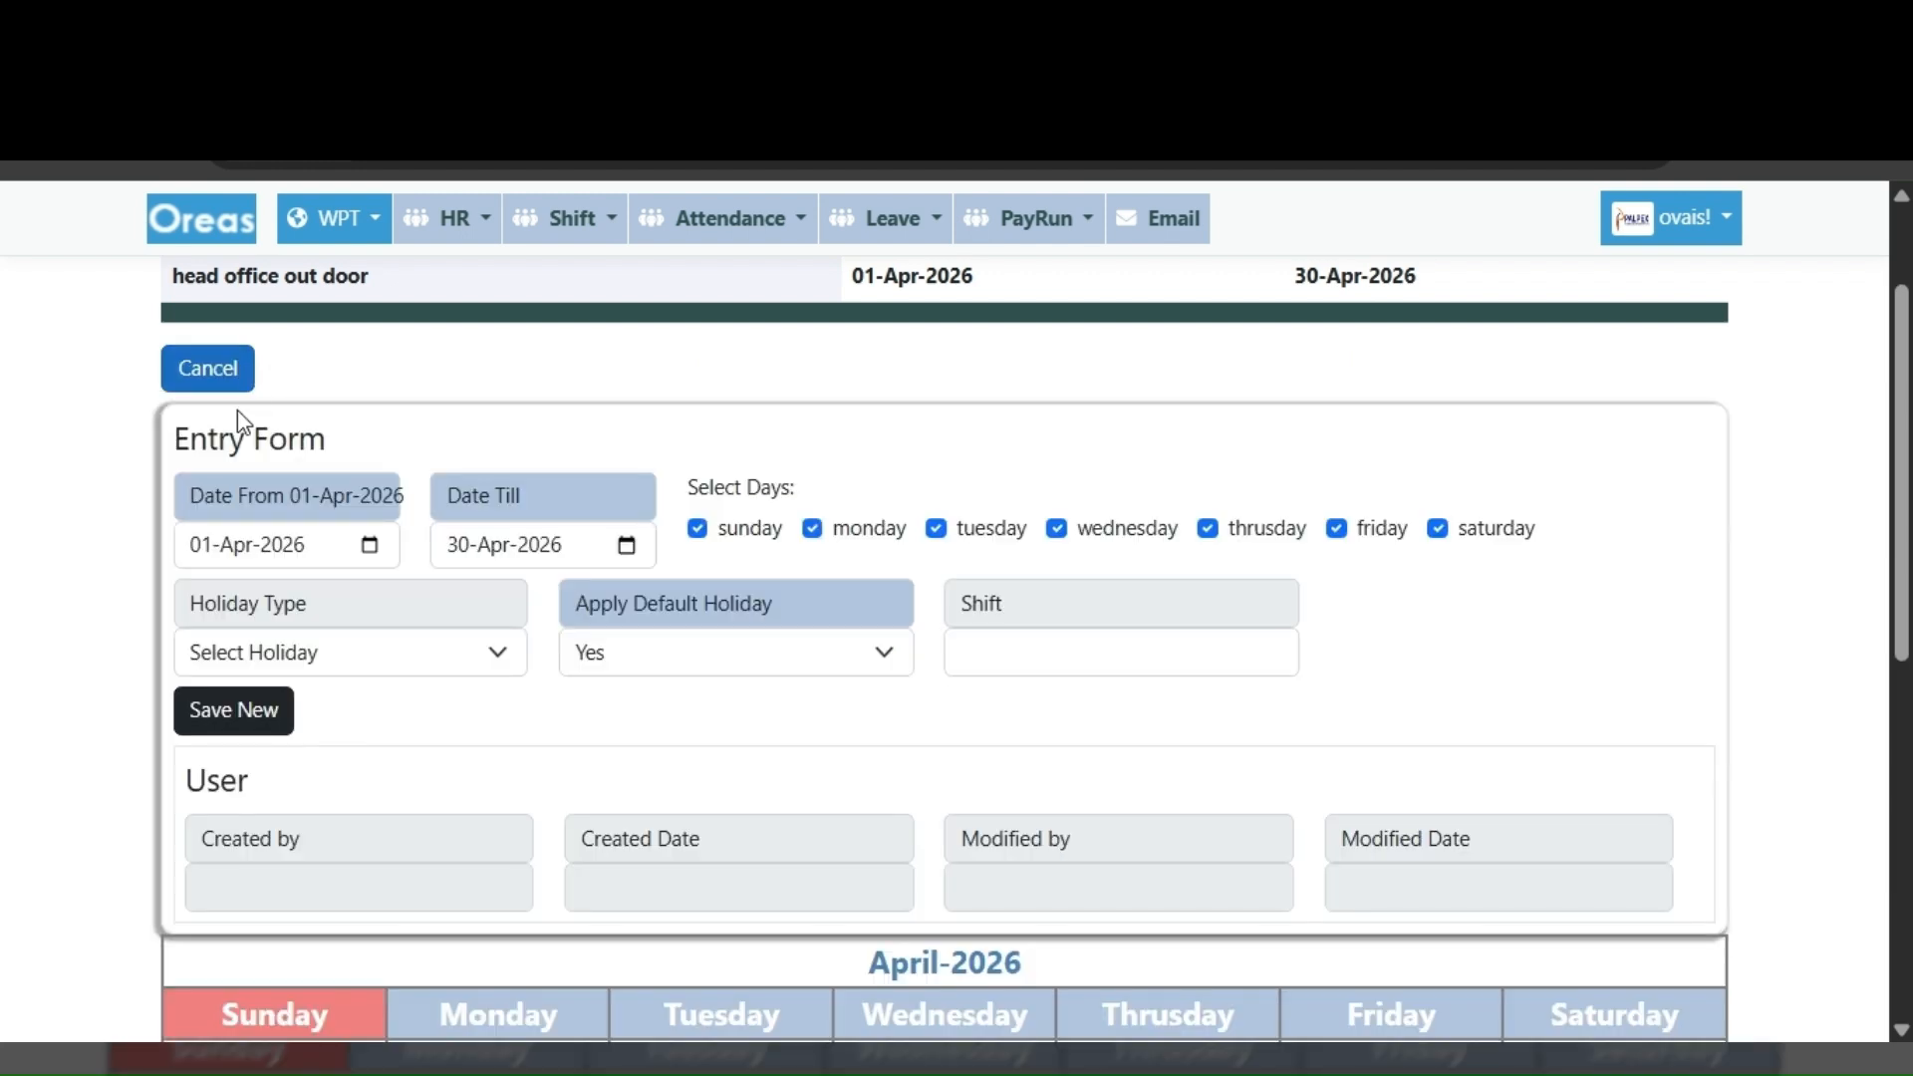
{"action": "scroll", "coordinate": [314, 580], "scroll_direction": "down", "scroll_amount": 1}
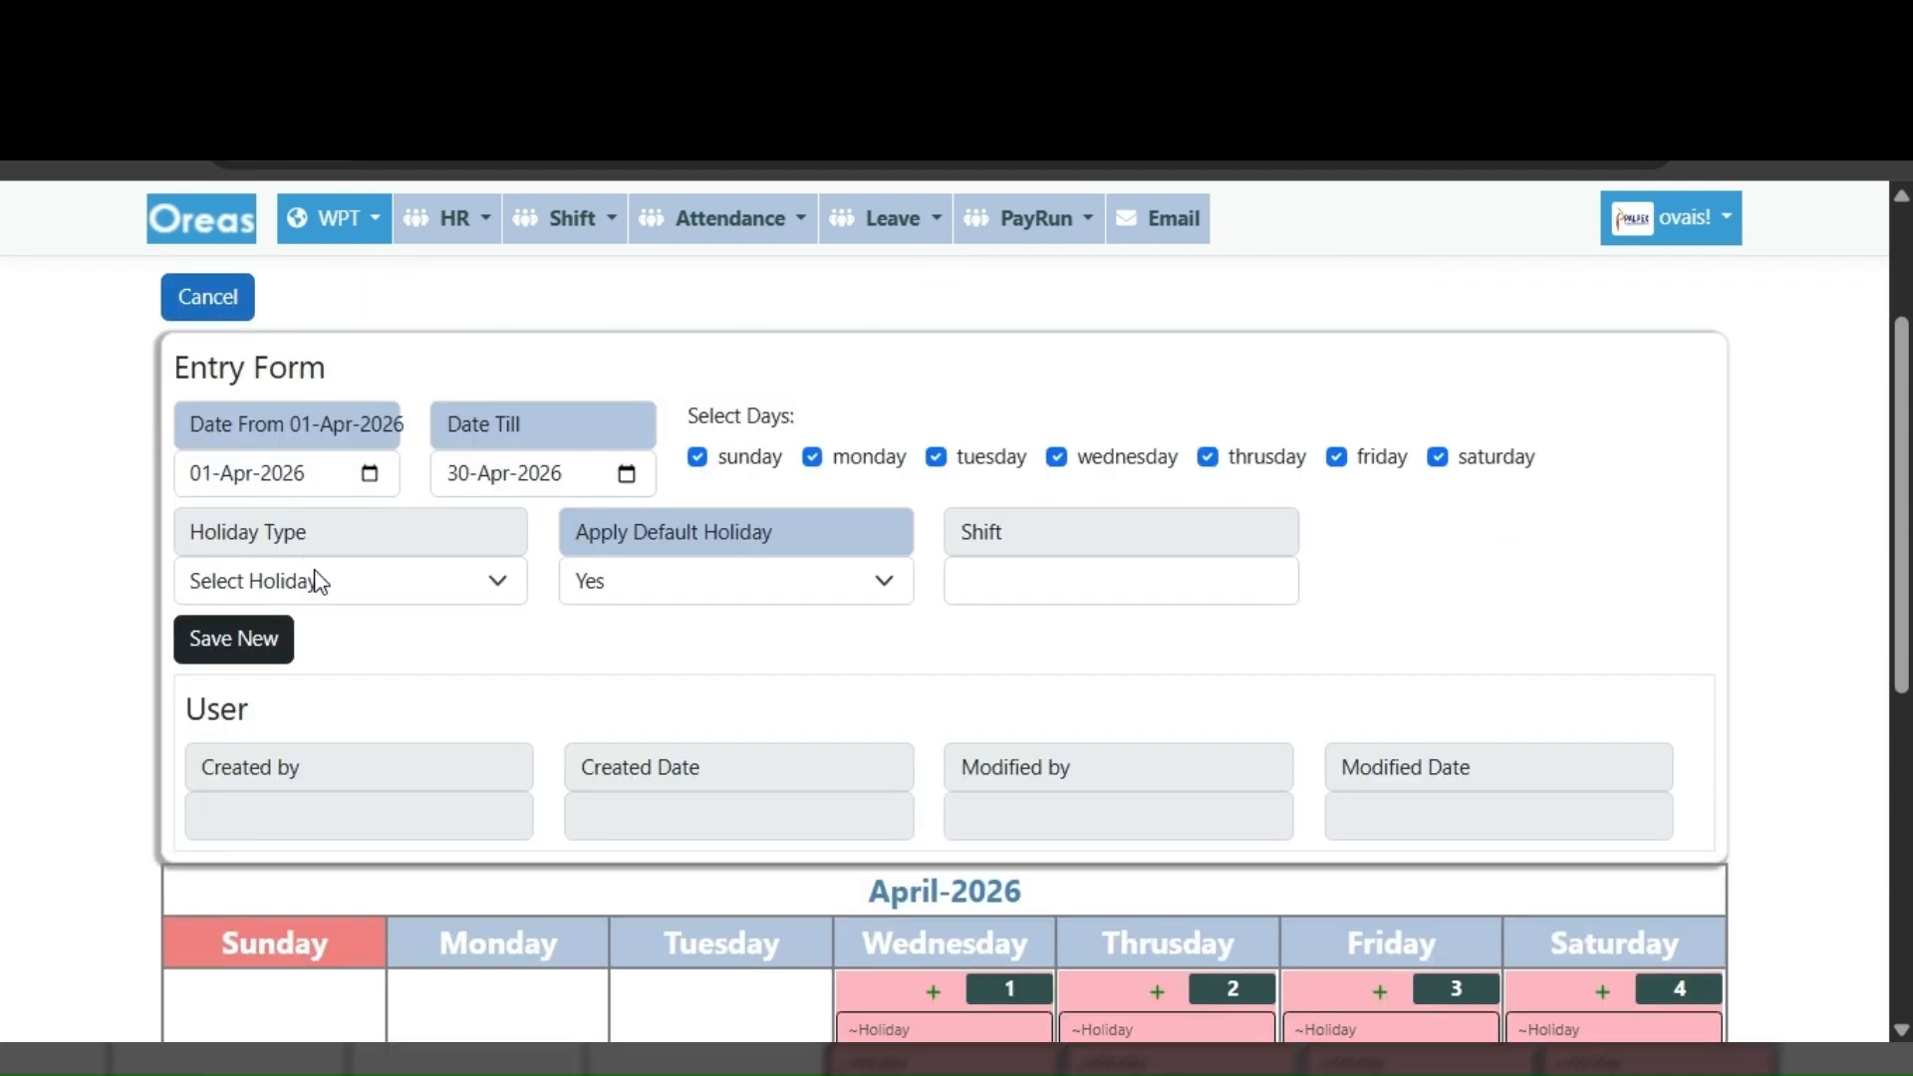
{"action": "scroll", "coordinate": [320, 581], "scroll_direction": "down", "scroll_amount": 3}
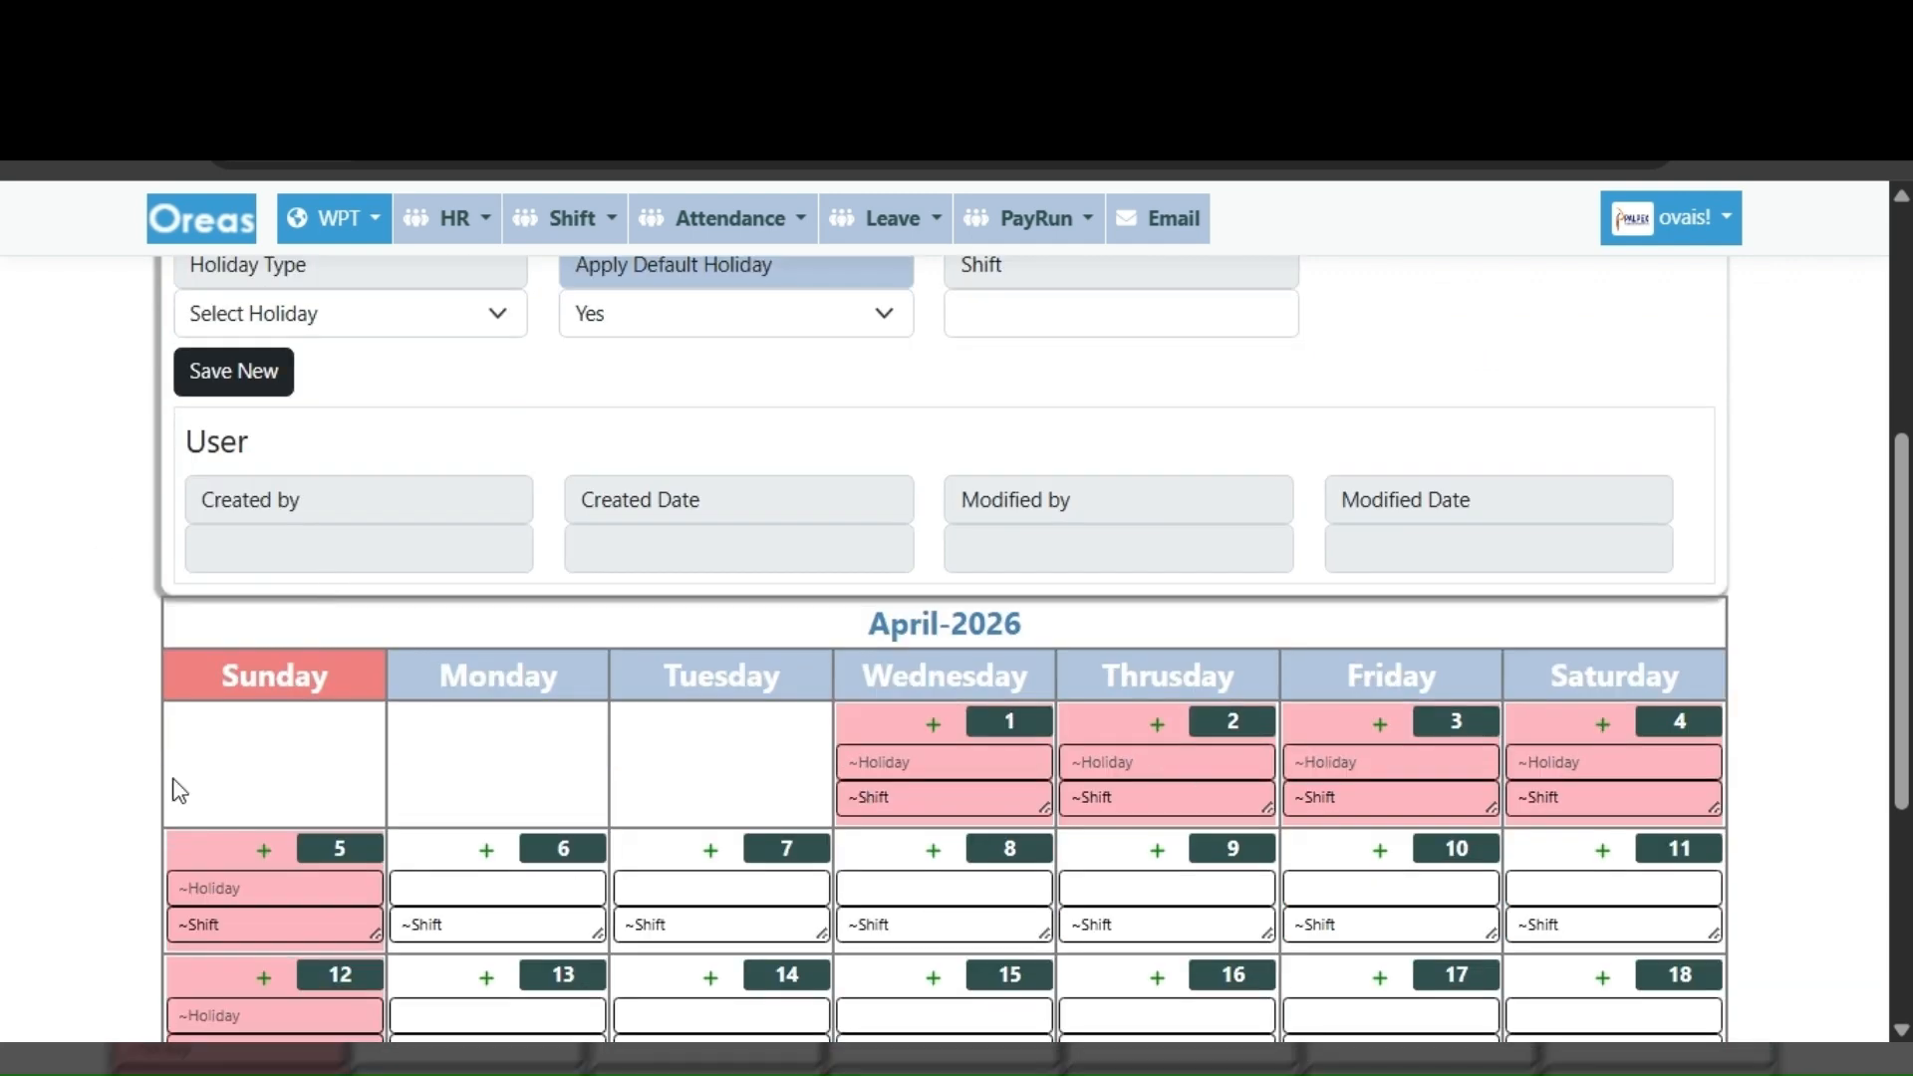
{"action": "scroll", "coordinate": [648, 777], "scroll_direction": "down", "scroll_amount": 4}
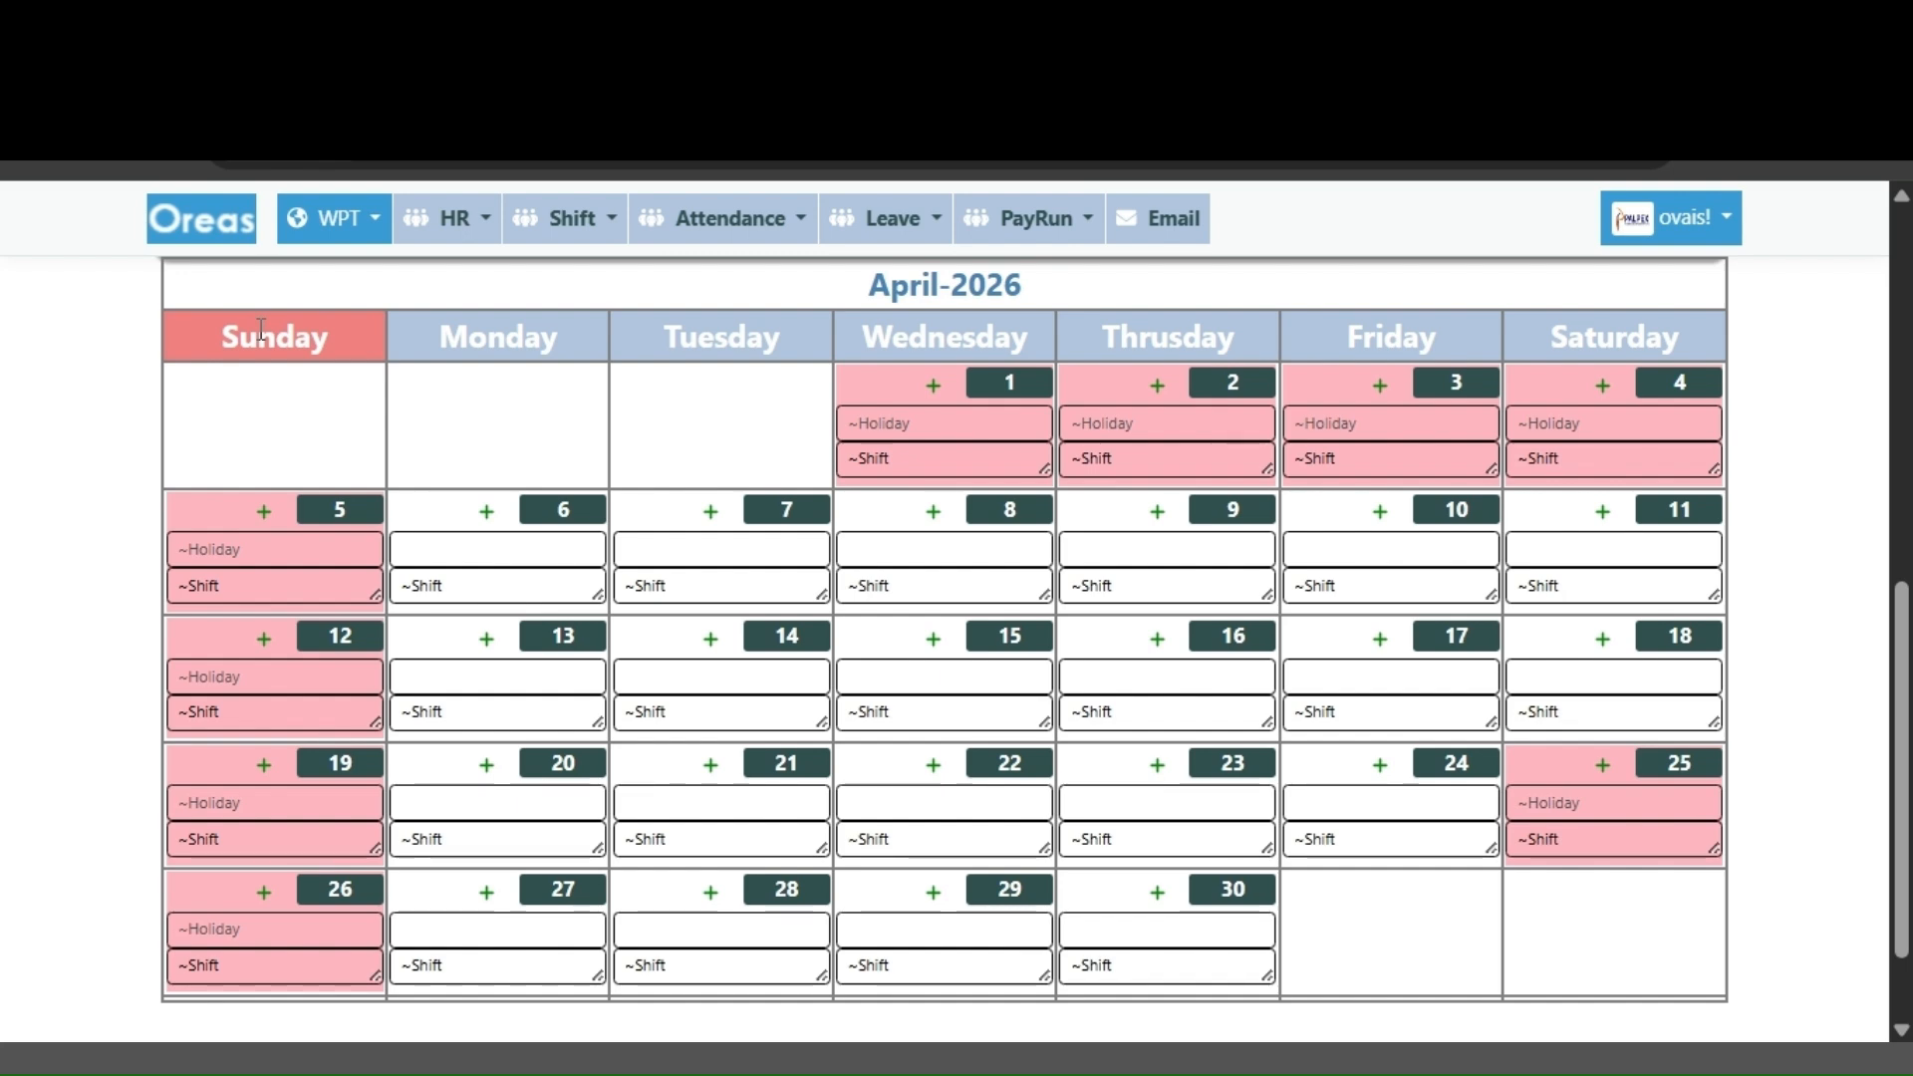
{"action": "scroll", "coordinate": [807, 669], "scroll_direction": "up", "scroll_amount": 8}
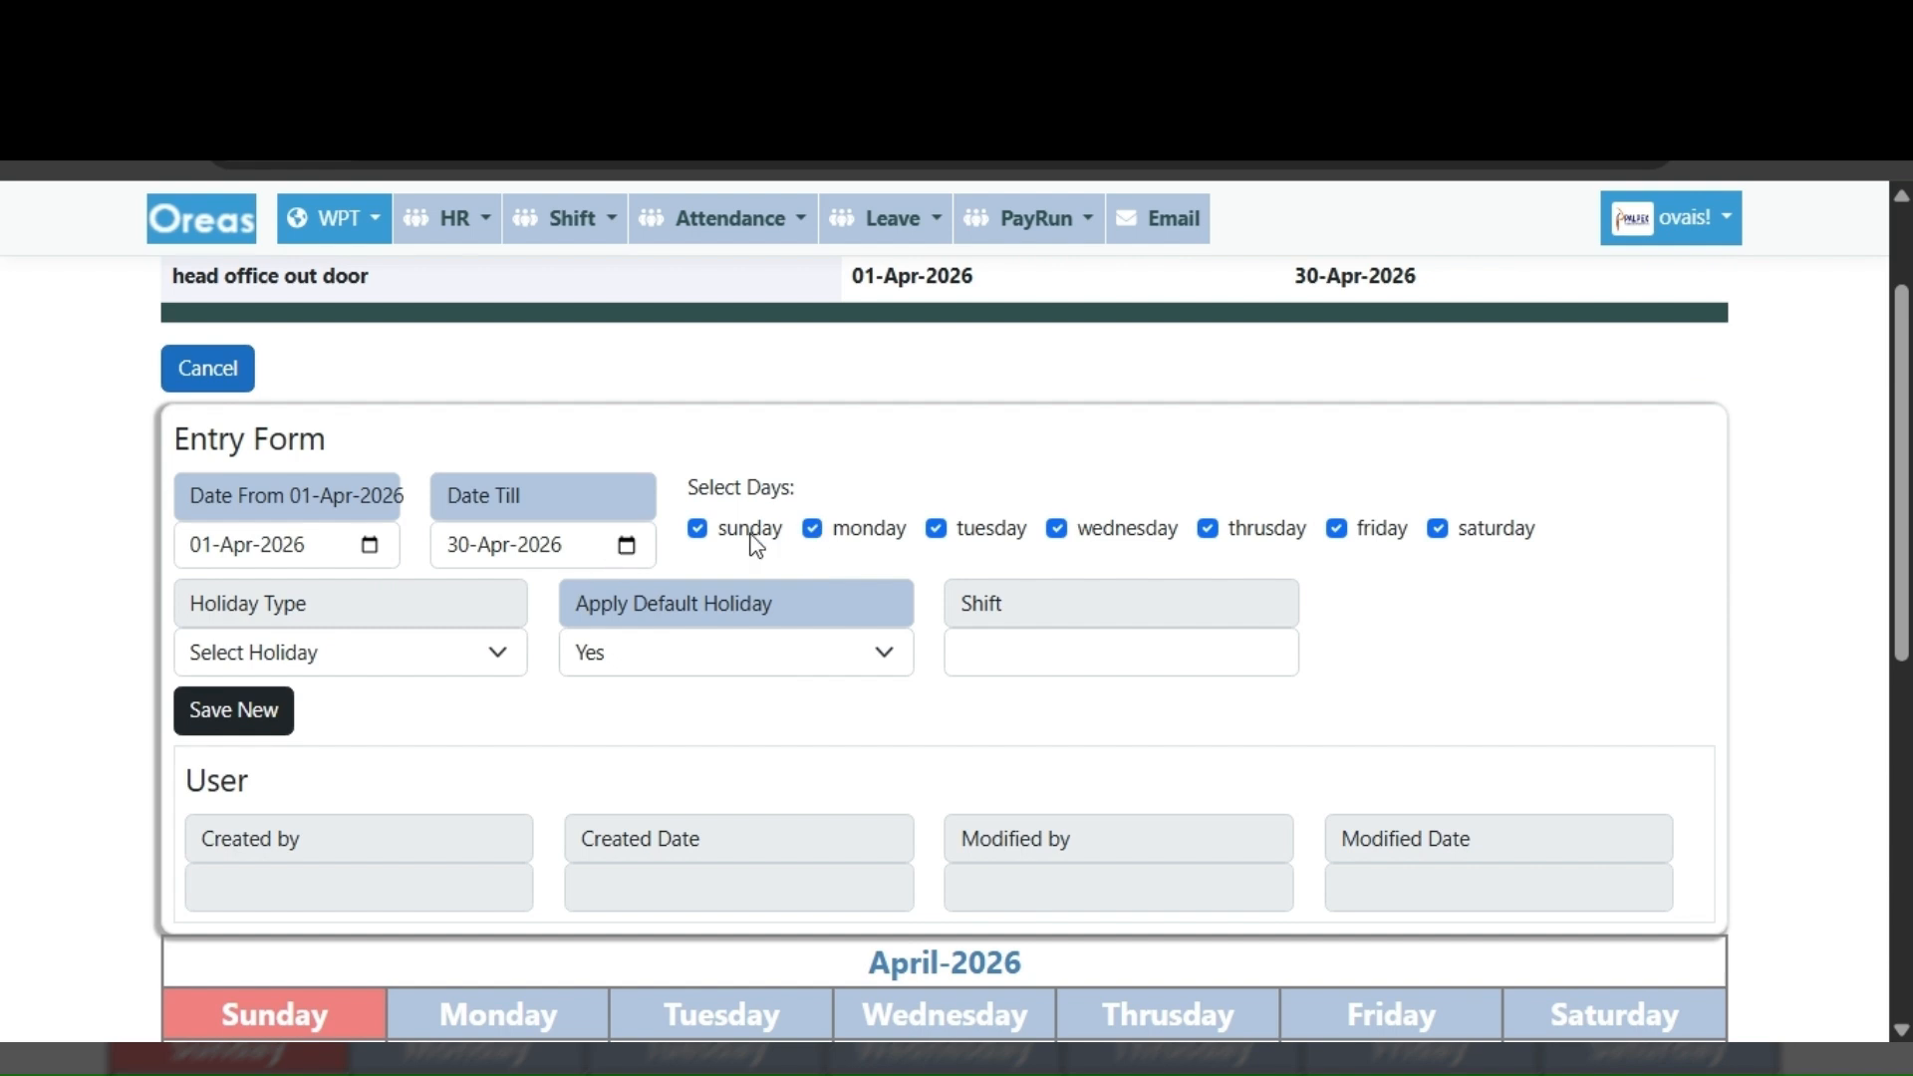
{"action": "left_click", "coordinate": [812, 529]}
{"action": "left_click", "coordinate": [939, 533]}
{"action": "left_click", "coordinate": [1057, 529]}
{"action": "left_click", "coordinate": [1208, 529]}
{"action": "left_click", "coordinate": [1331, 536]}
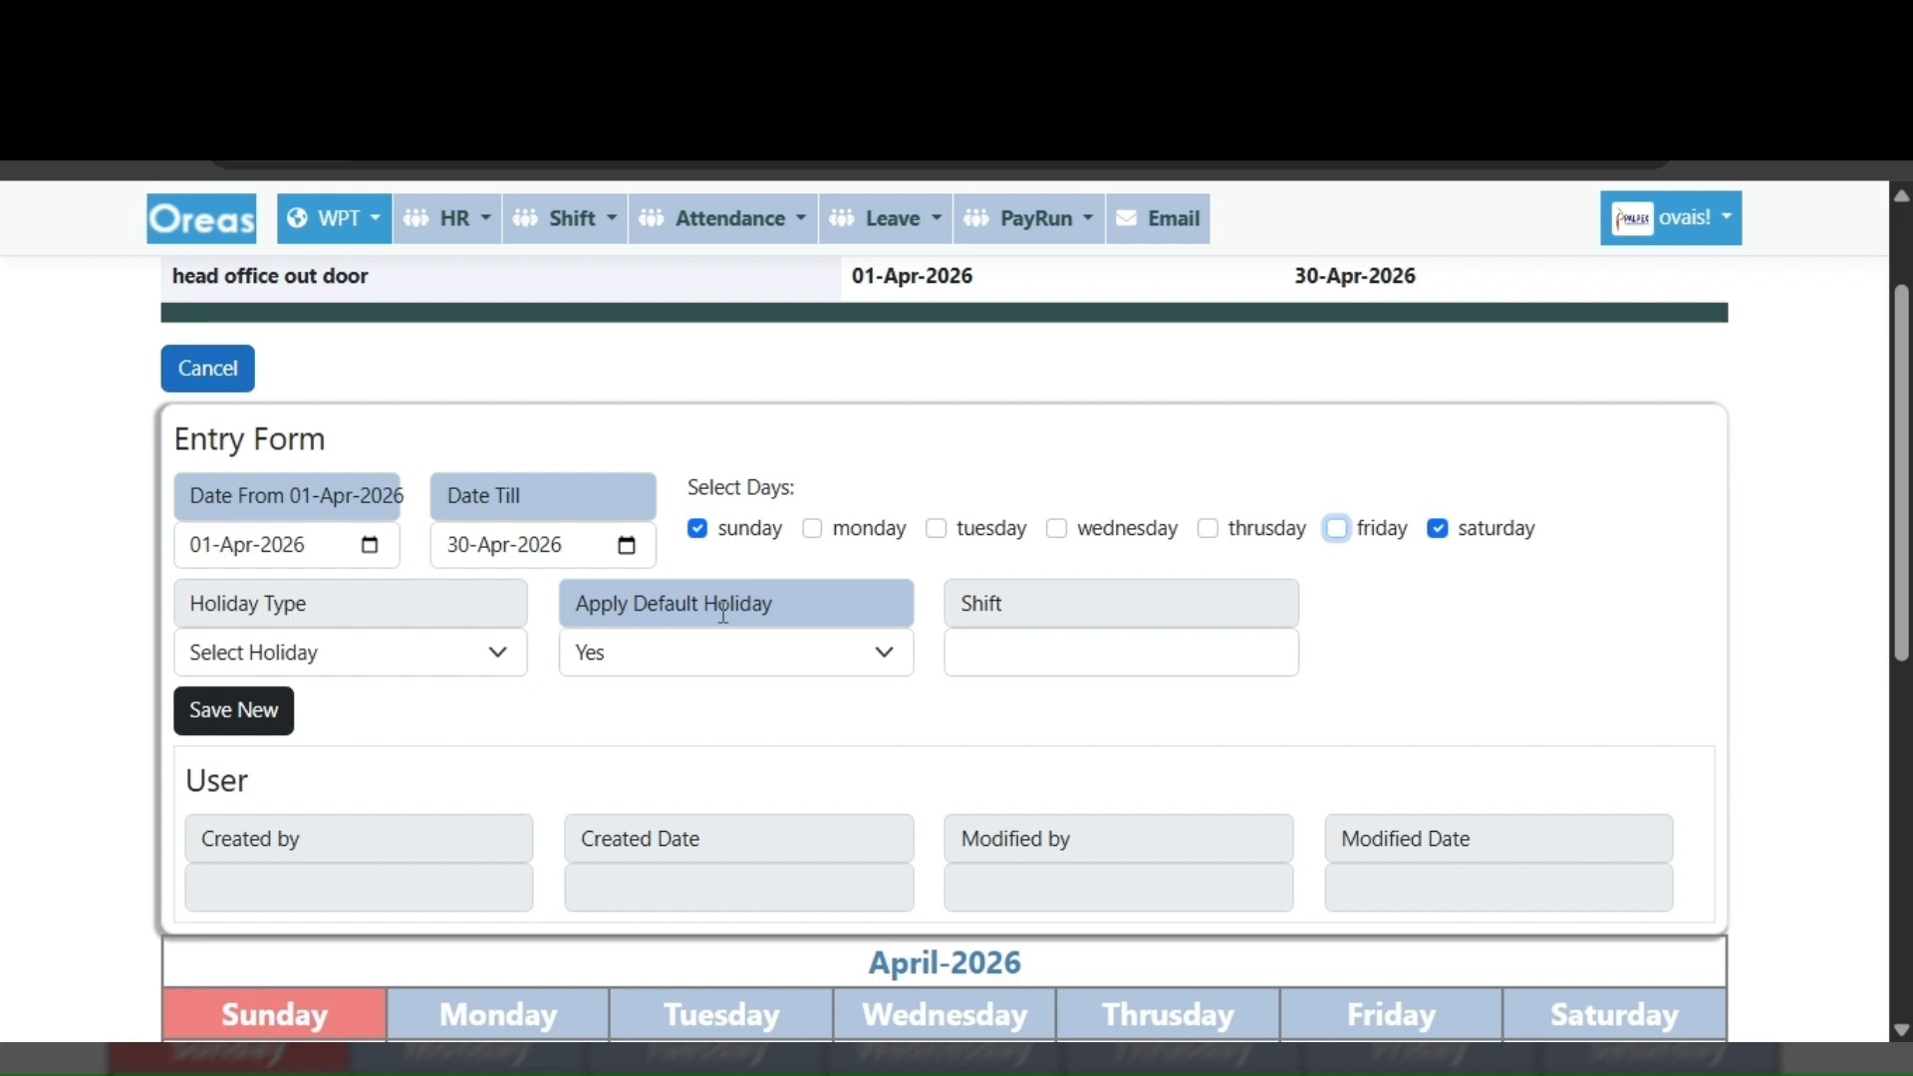
- Search shift names for "tra" and select the Traveler shift for the range entry
{"action": "left_click", "coordinate": [1007, 654]}
{"action": "left_click", "coordinate": [981, 394]}
{"action": "type", "text": "tra"}
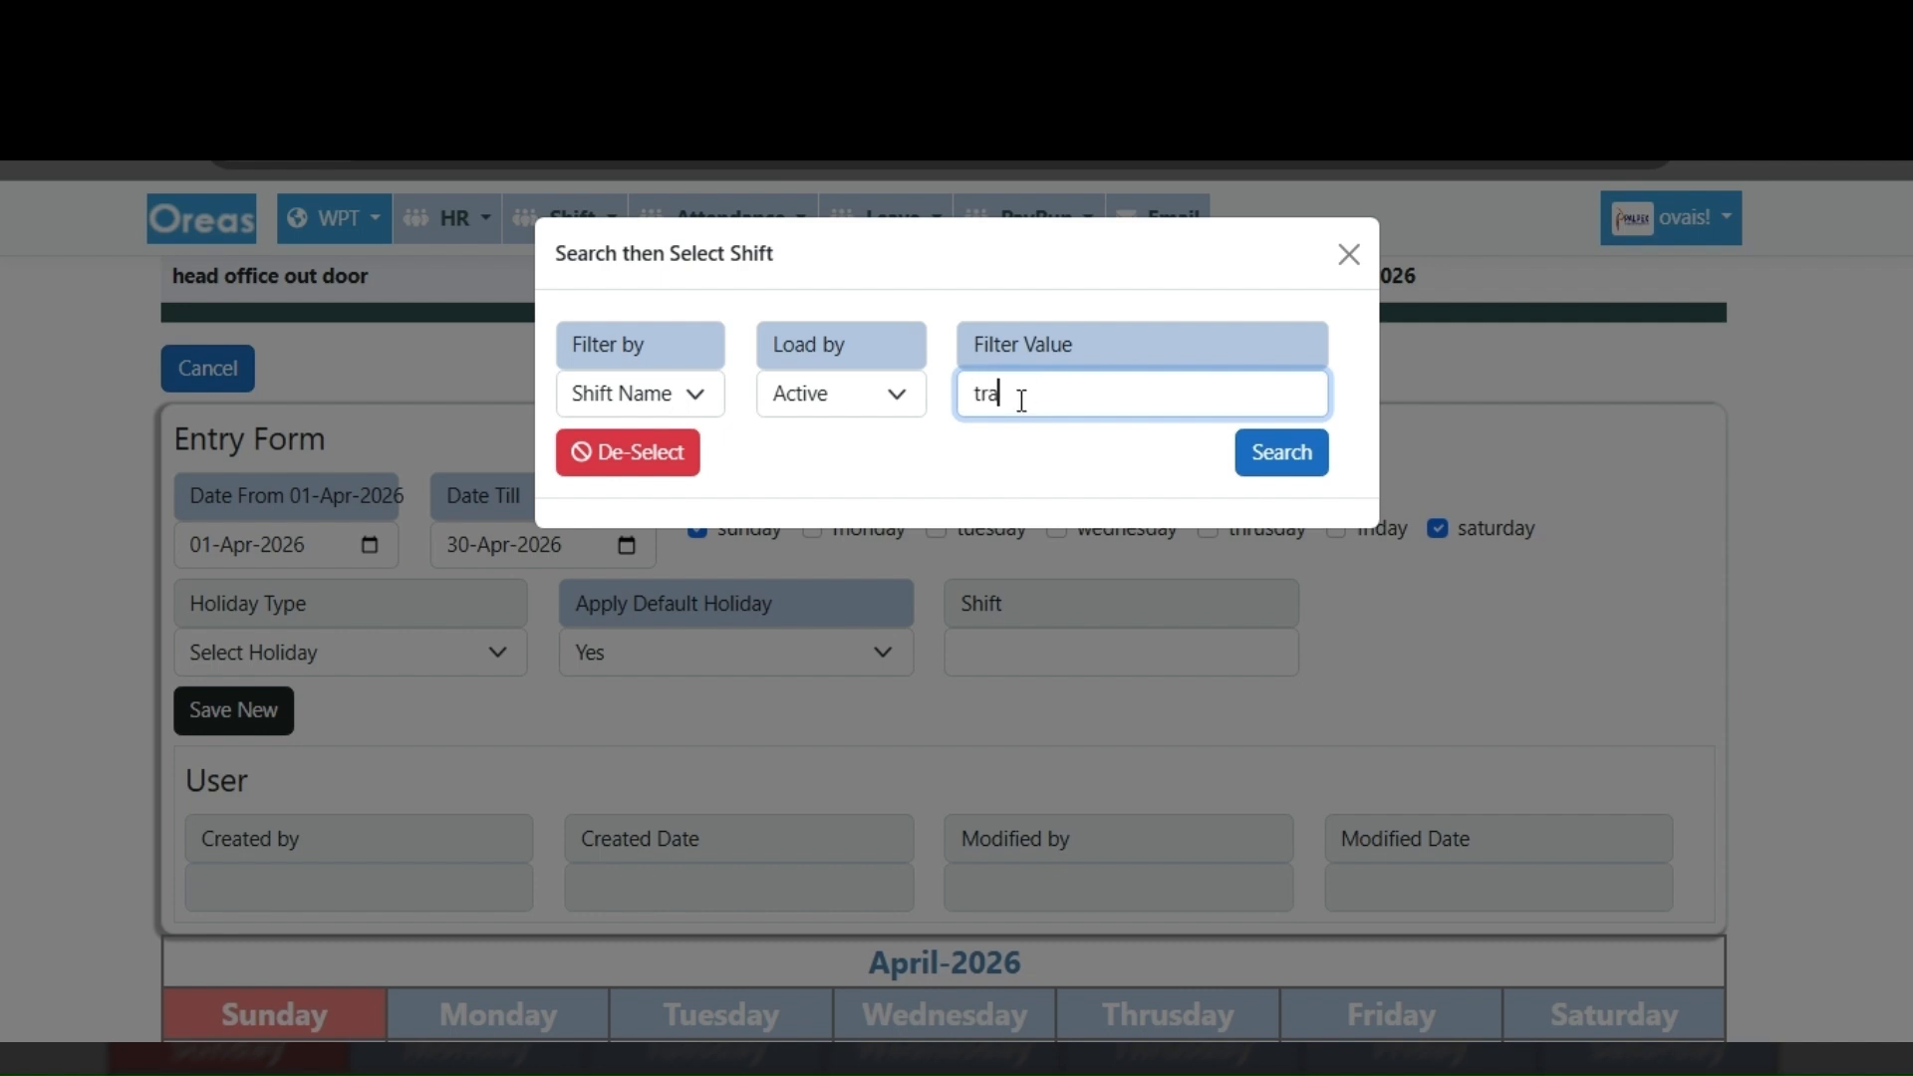
{"action": "key", "text": "Return"}
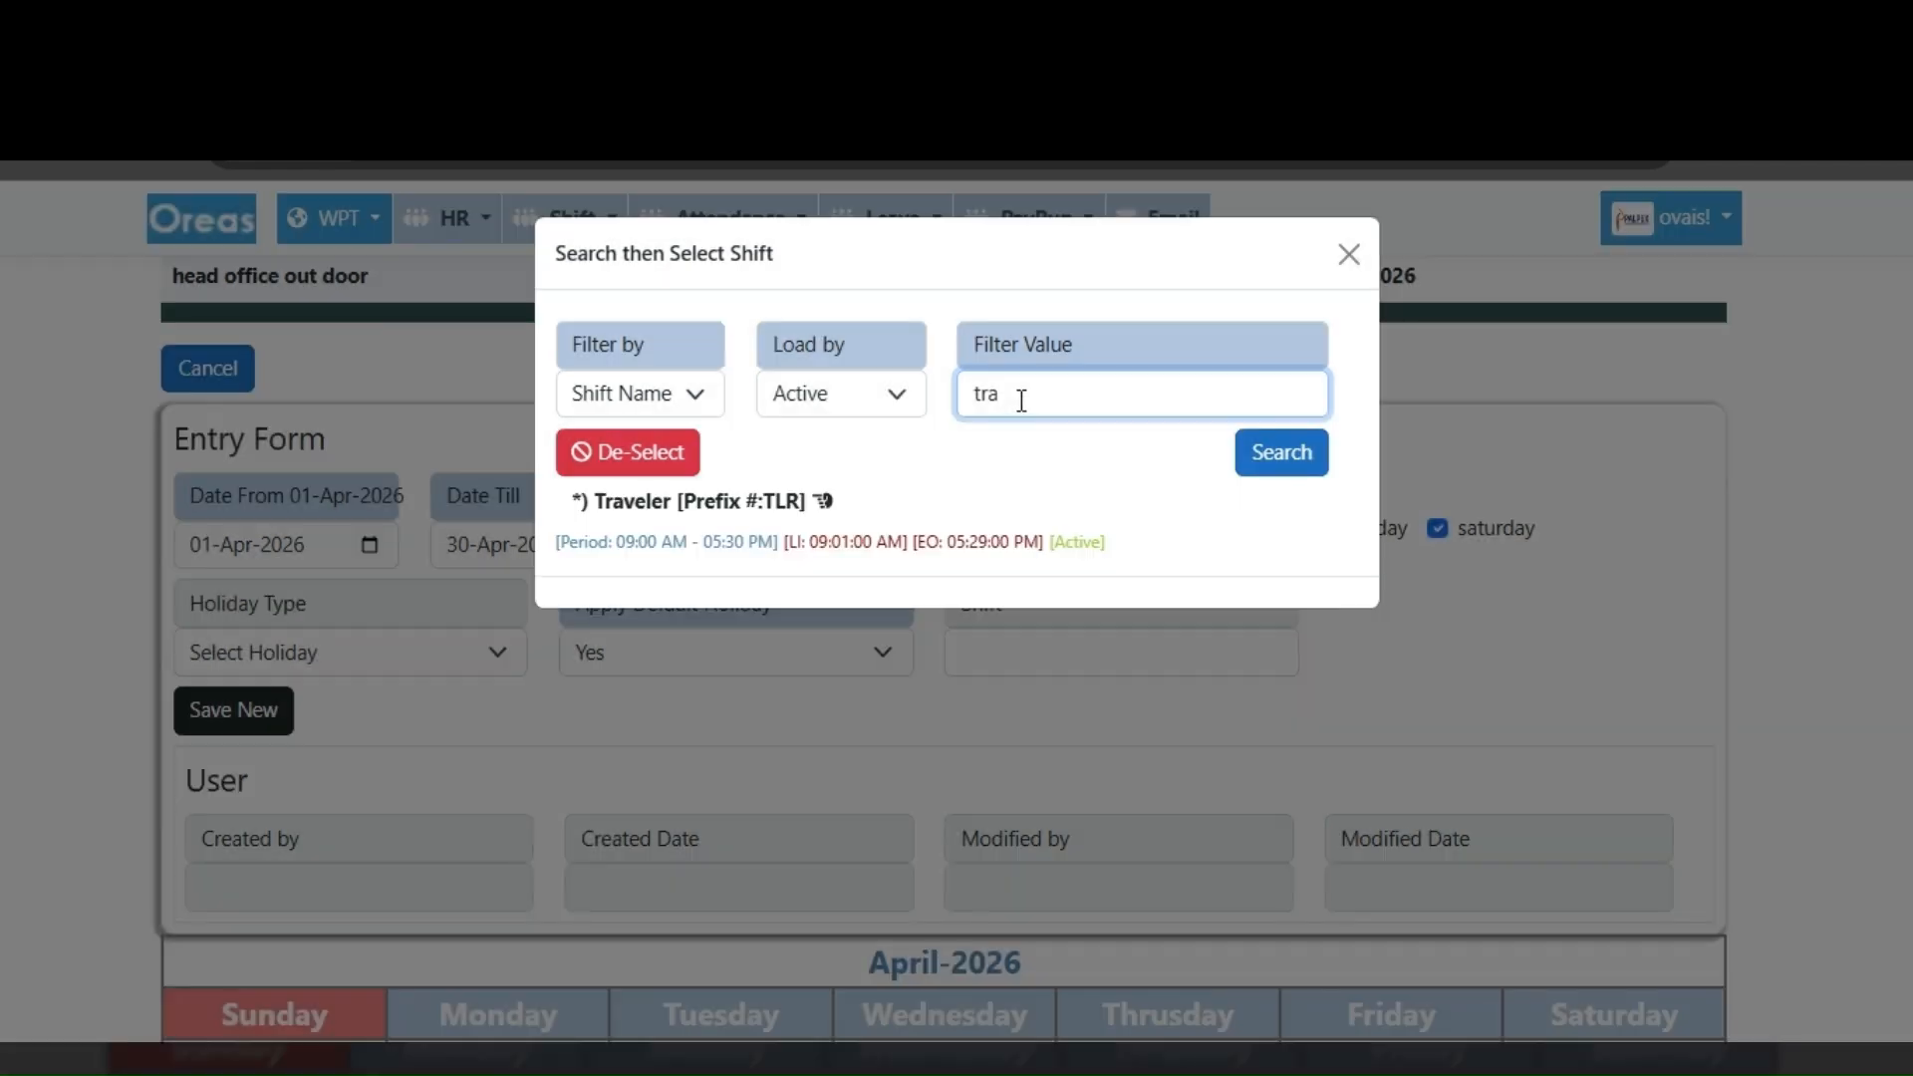
{"action": "left_click", "coordinate": [669, 501]}
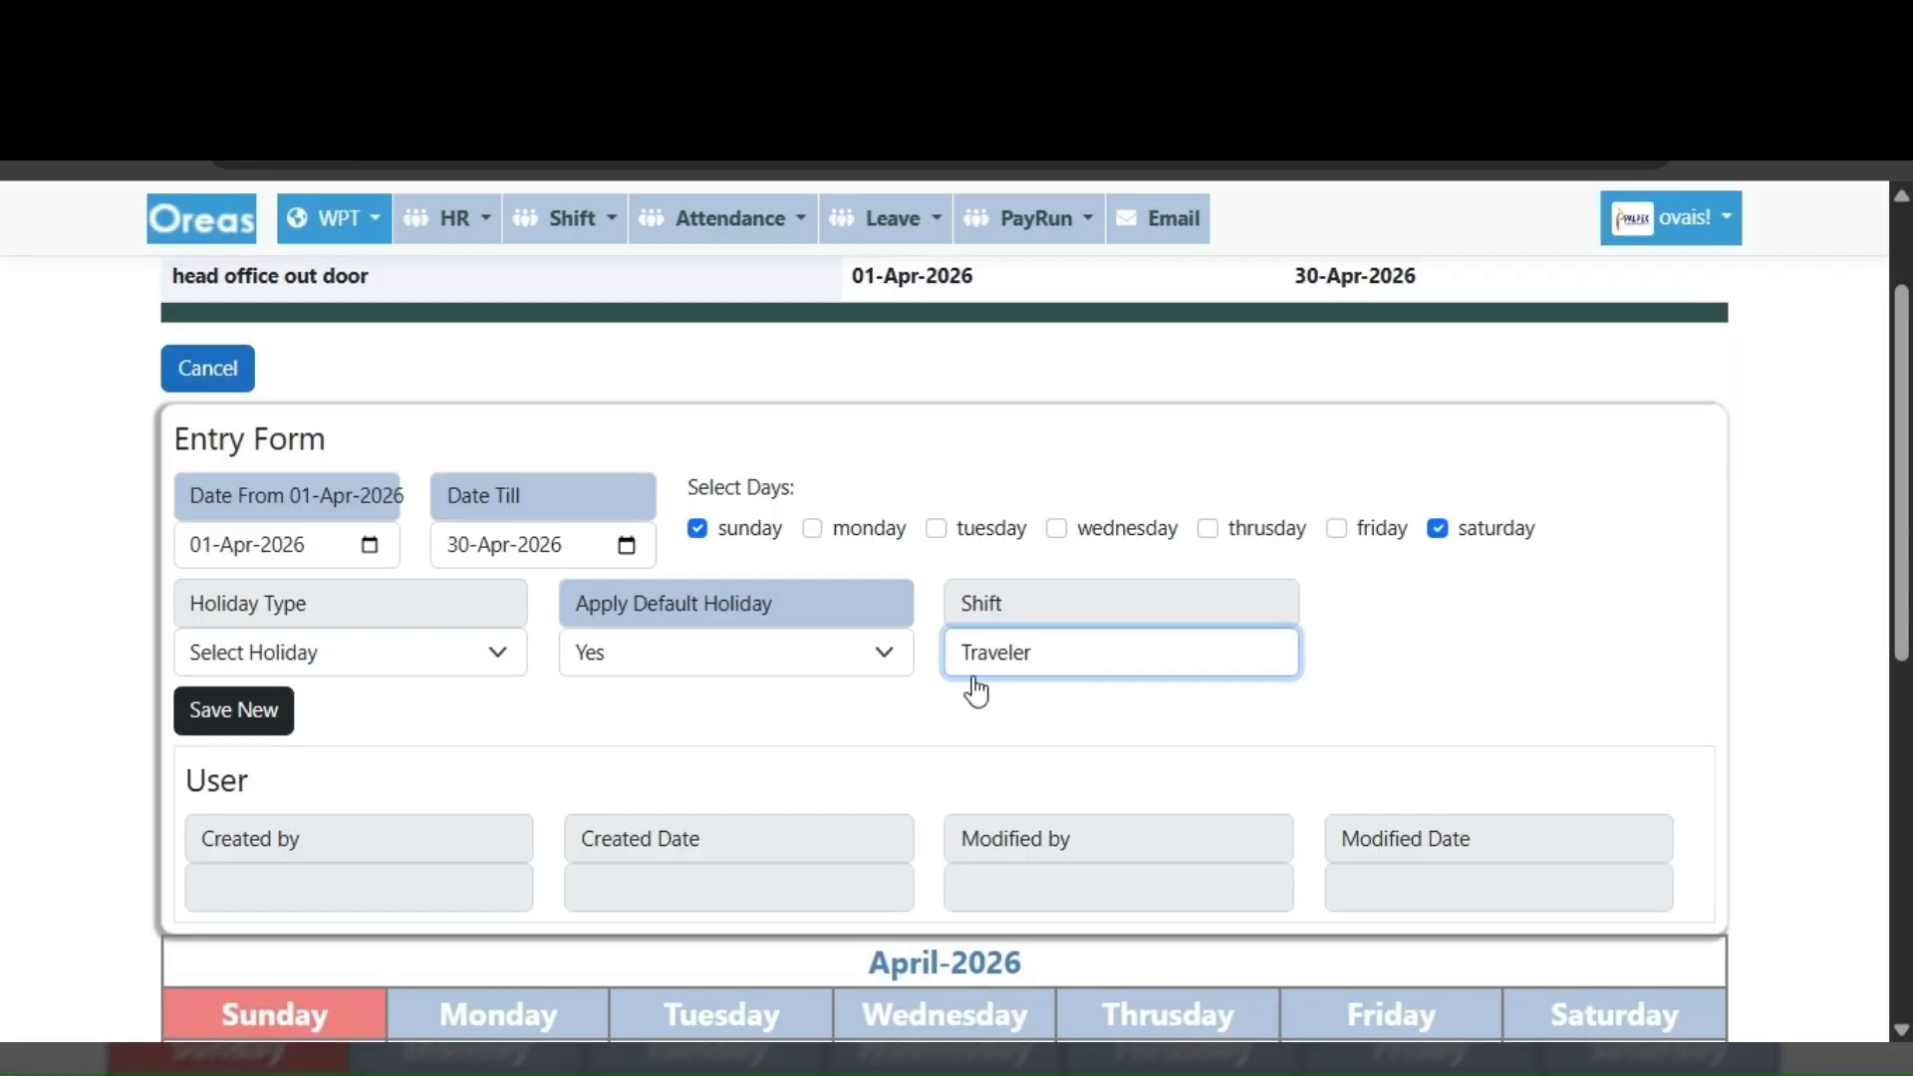
- Set Apply Default Holiday to No, leave the holiday type unselected, and save the new weekend range entry
{"action": "scroll", "coordinate": [917, 692], "scroll_direction": "down", "scroll_amount": 1}
{"action": "scroll", "coordinate": [918, 691], "scroll_direction": "down", "scroll_amount": 1}
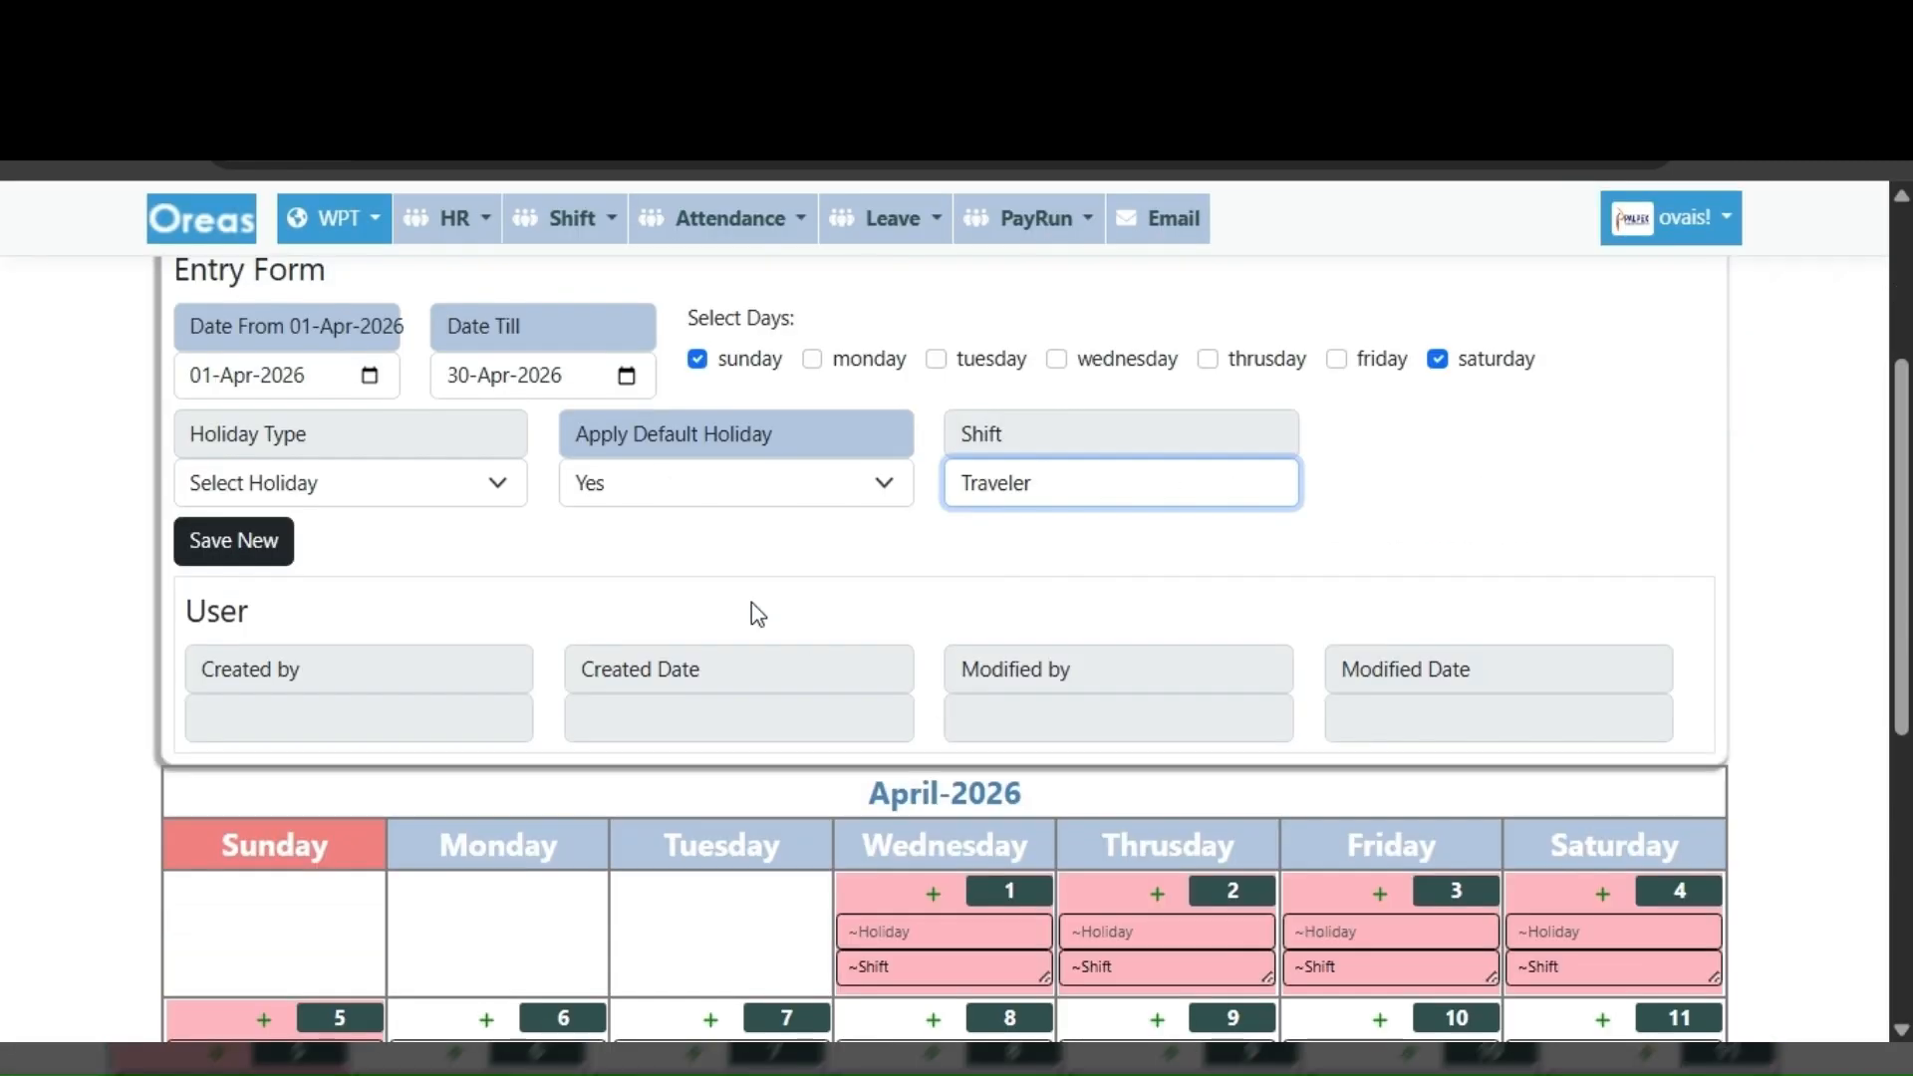
{"action": "left_click", "coordinate": [666, 490]}
{"action": "left_click", "coordinate": [624, 567]}
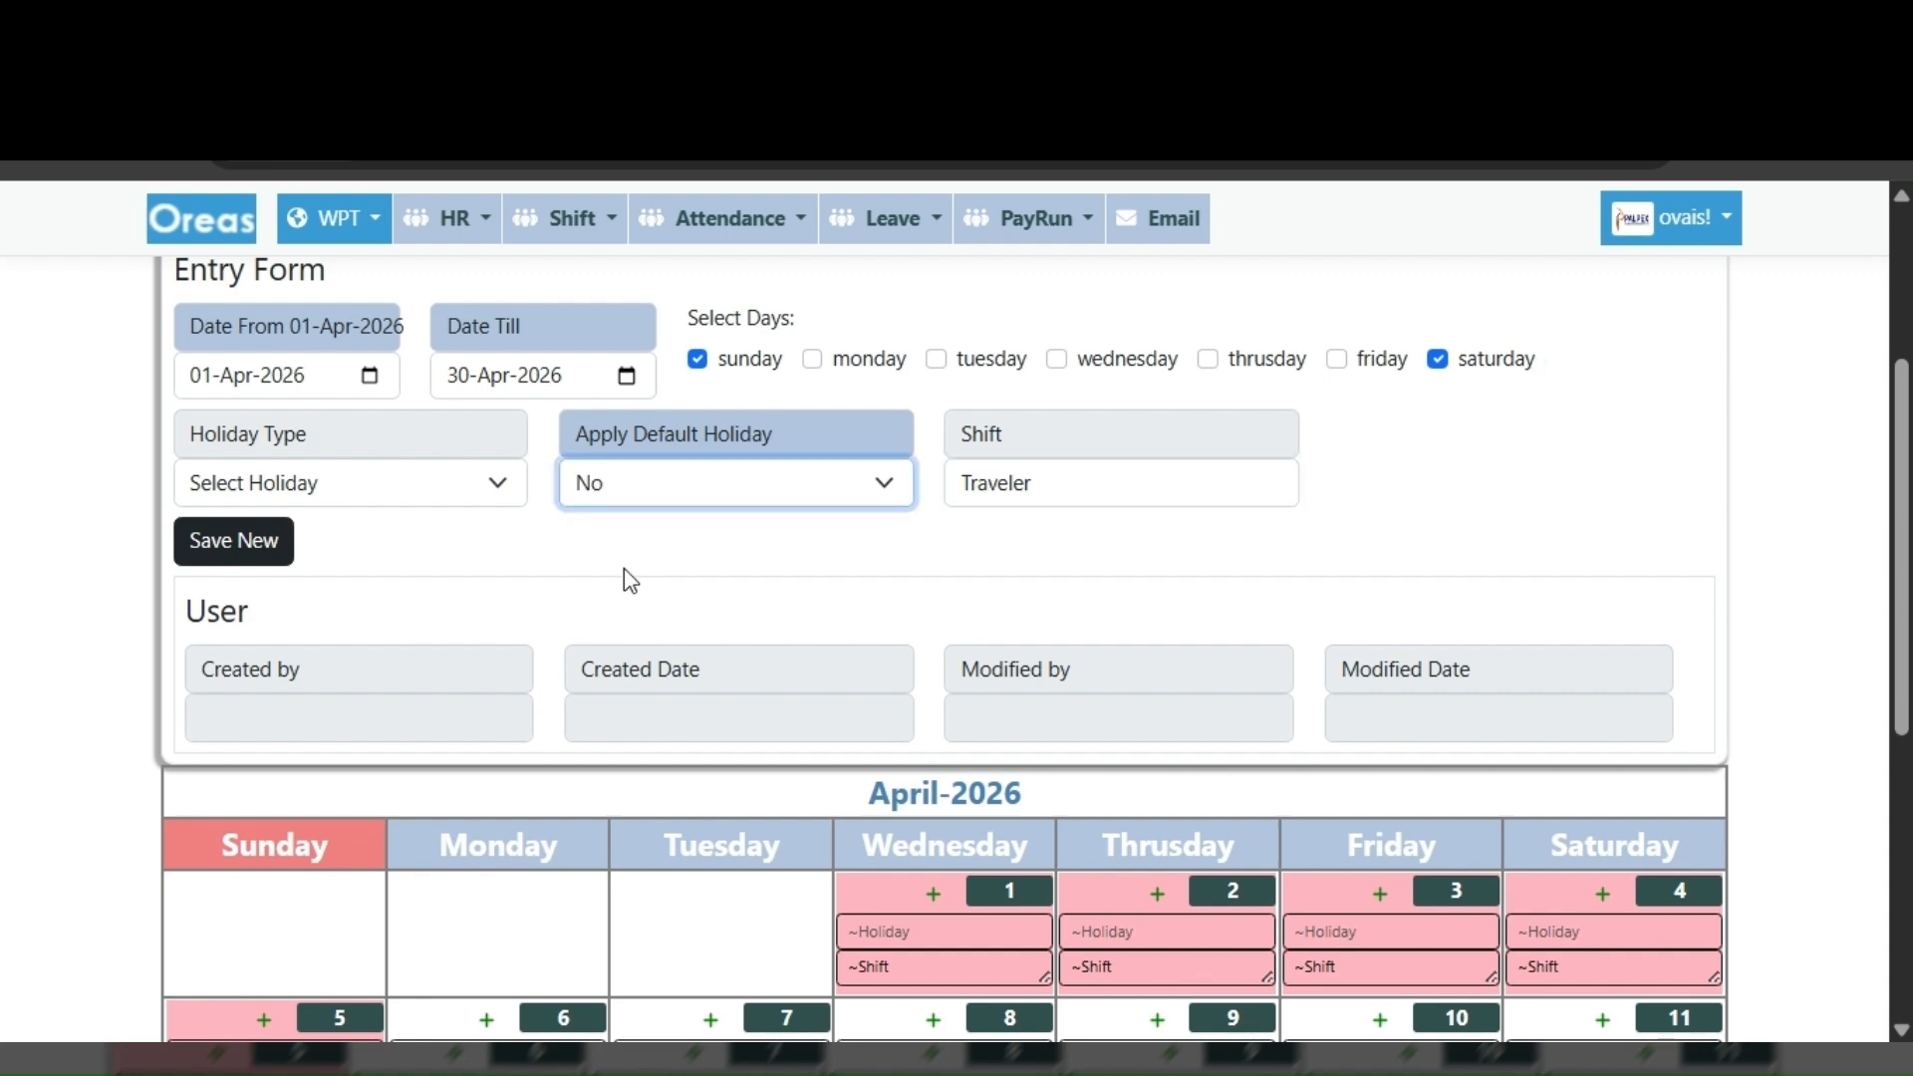
{"action": "left_click", "coordinate": [438, 486]}
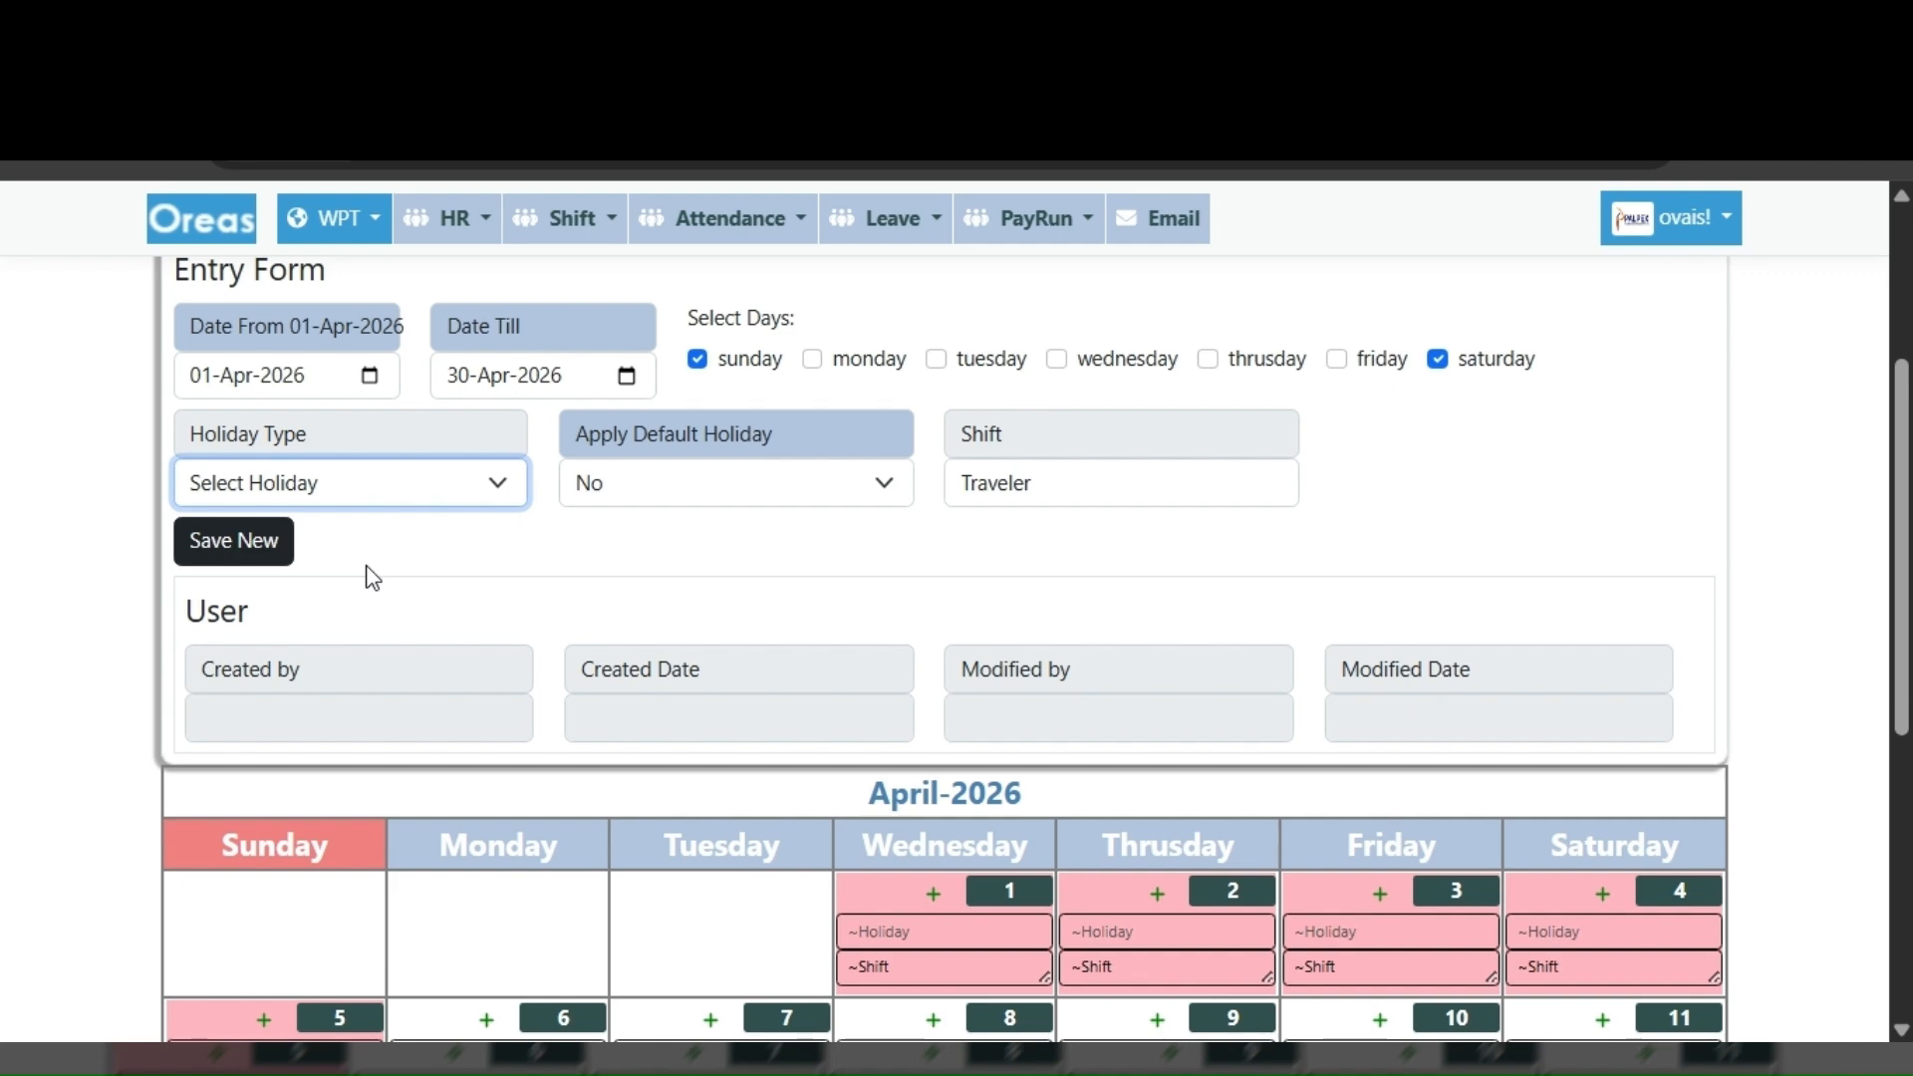
{"action": "left_click", "coordinate": [367, 565]}
{"action": "left_click", "coordinate": [408, 472]}
{"action": "left_click", "coordinate": [376, 535]}
{"action": "scroll", "coordinate": [1076, 717], "scroll_direction": "down", "scroll_amount": 3}
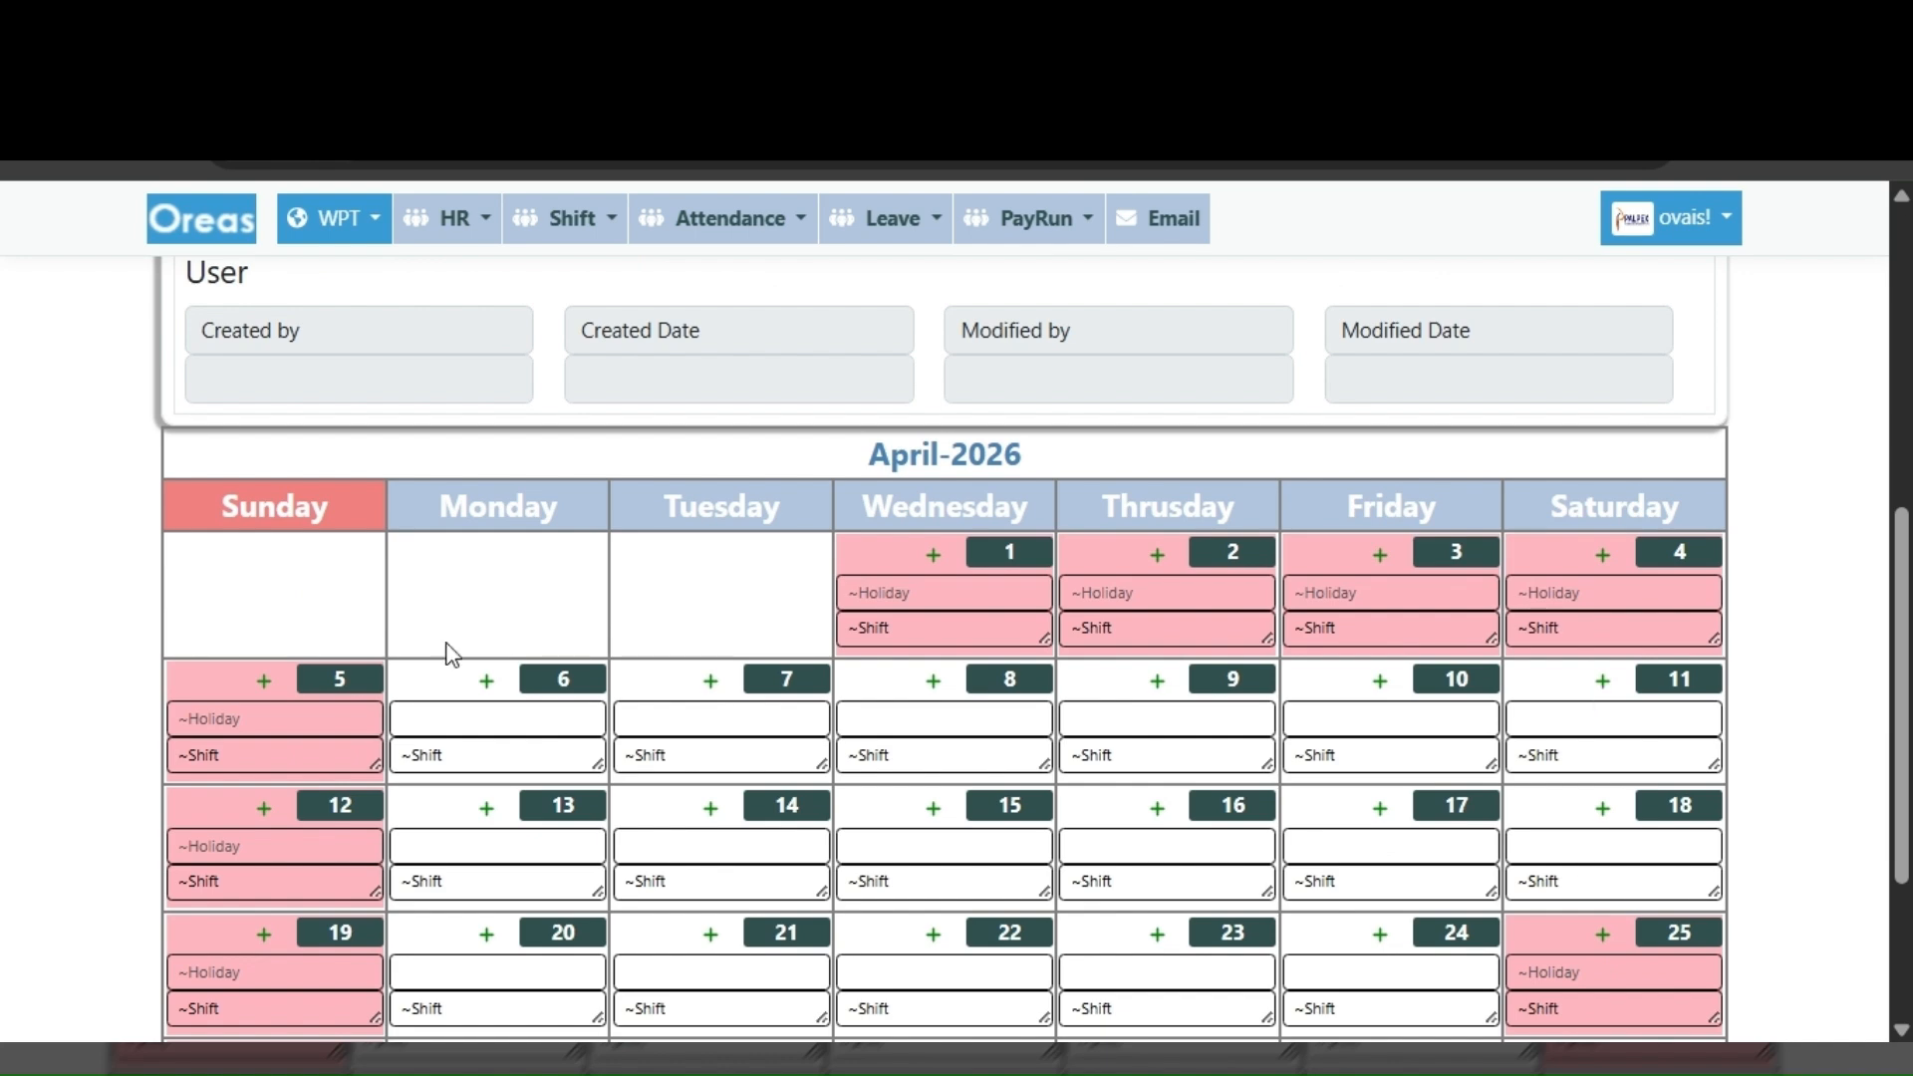
{"action": "scroll", "coordinate": [445, 648], "scroll_direction": "up", "scroll_amount": 5}
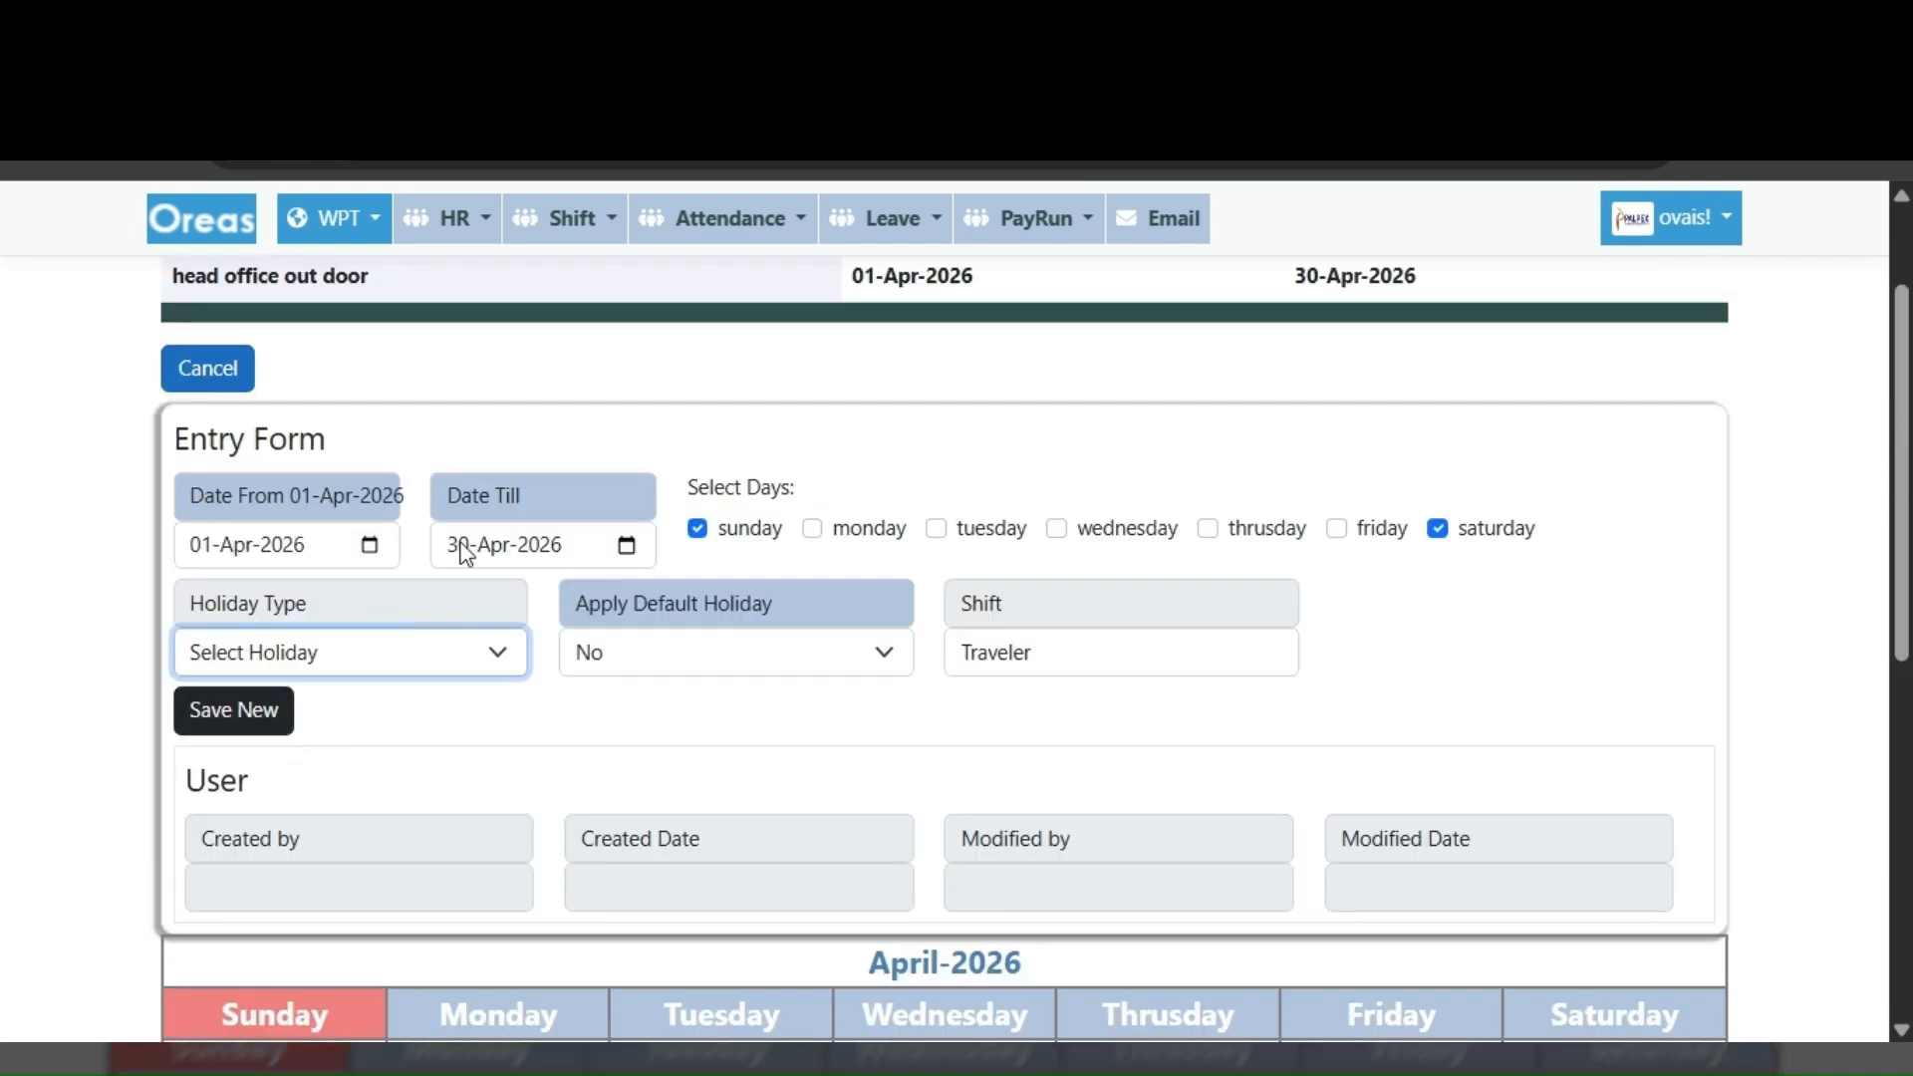
{"action": "left_click", "coordinate": [235, 728]}
{"action": "left_click", "coordinate": [1103, 384]}
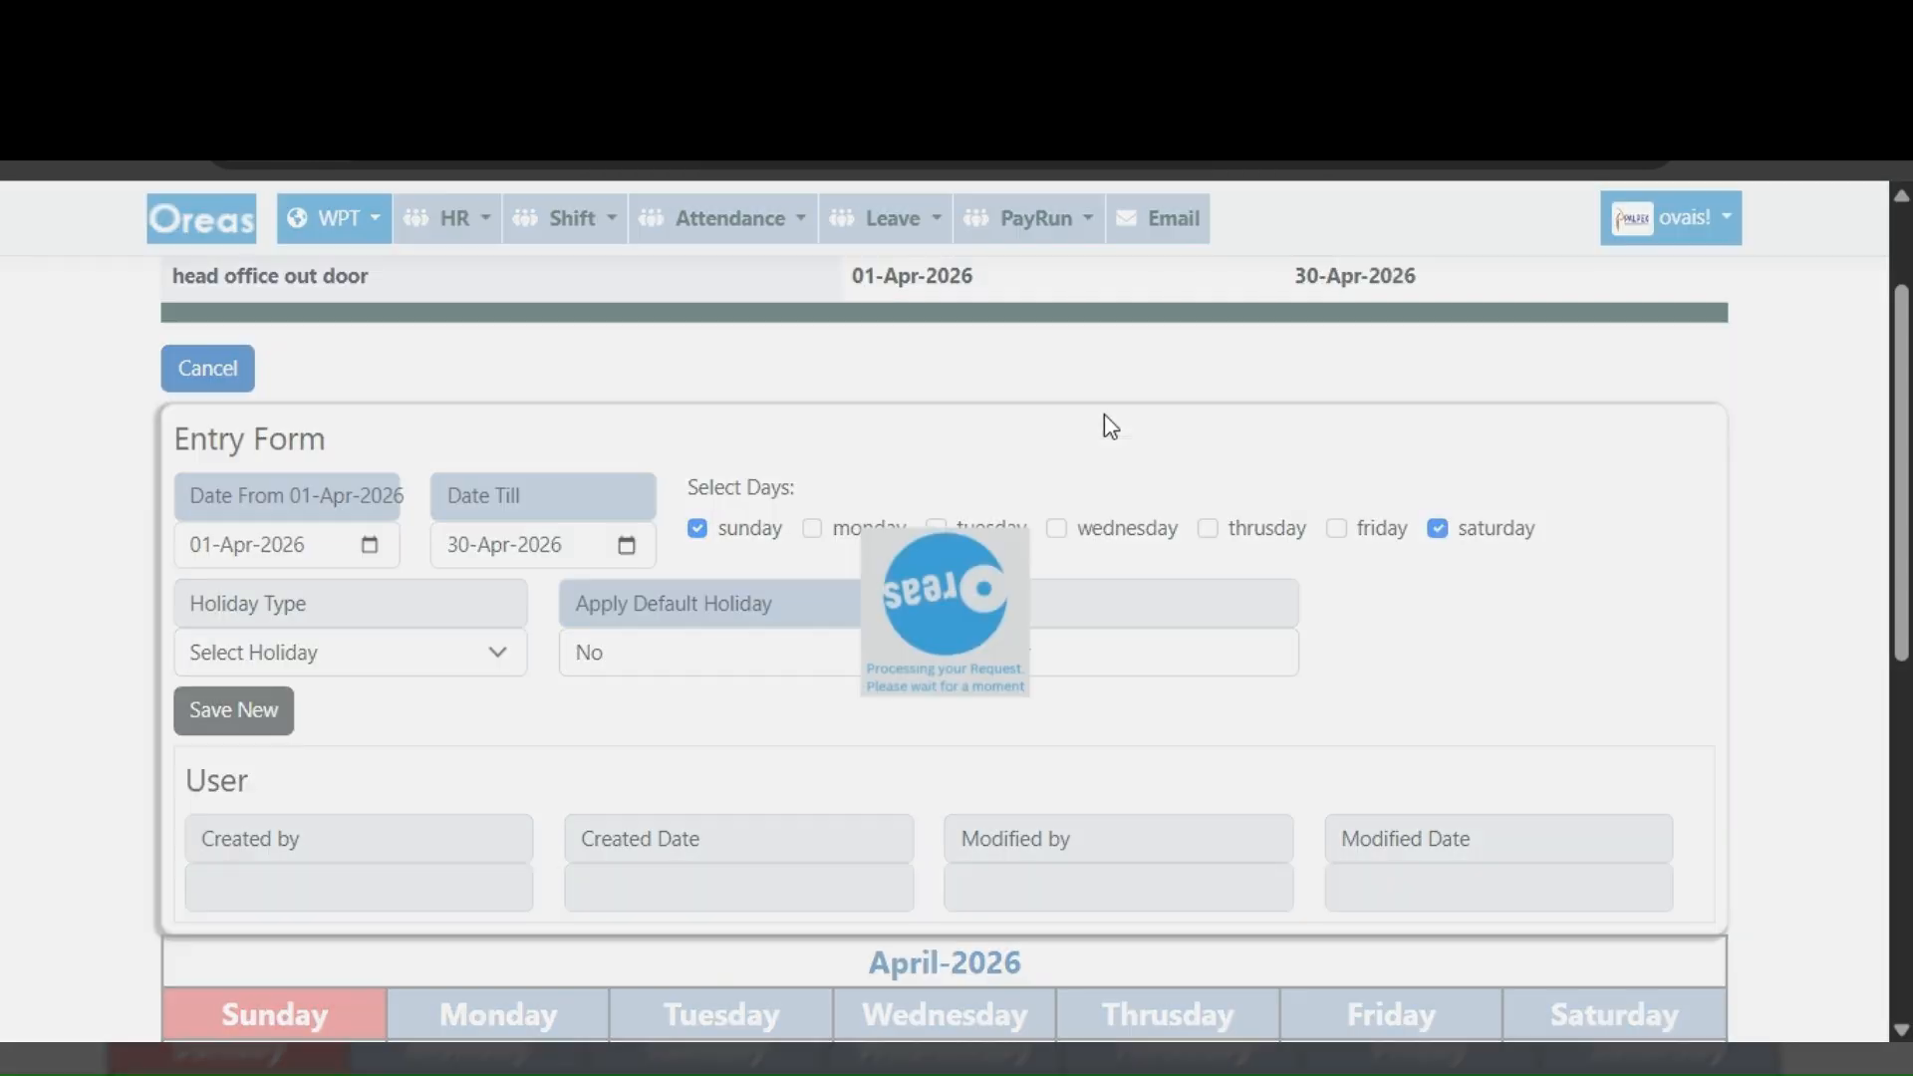
- Examine the April 2026 calendar for the shift codes on Saturdays and Sundays and the markings on the other days
{"action": "scroll", "coordinate": [1166, 696], "scroll_direction": "down", "scroll_amount": 3}
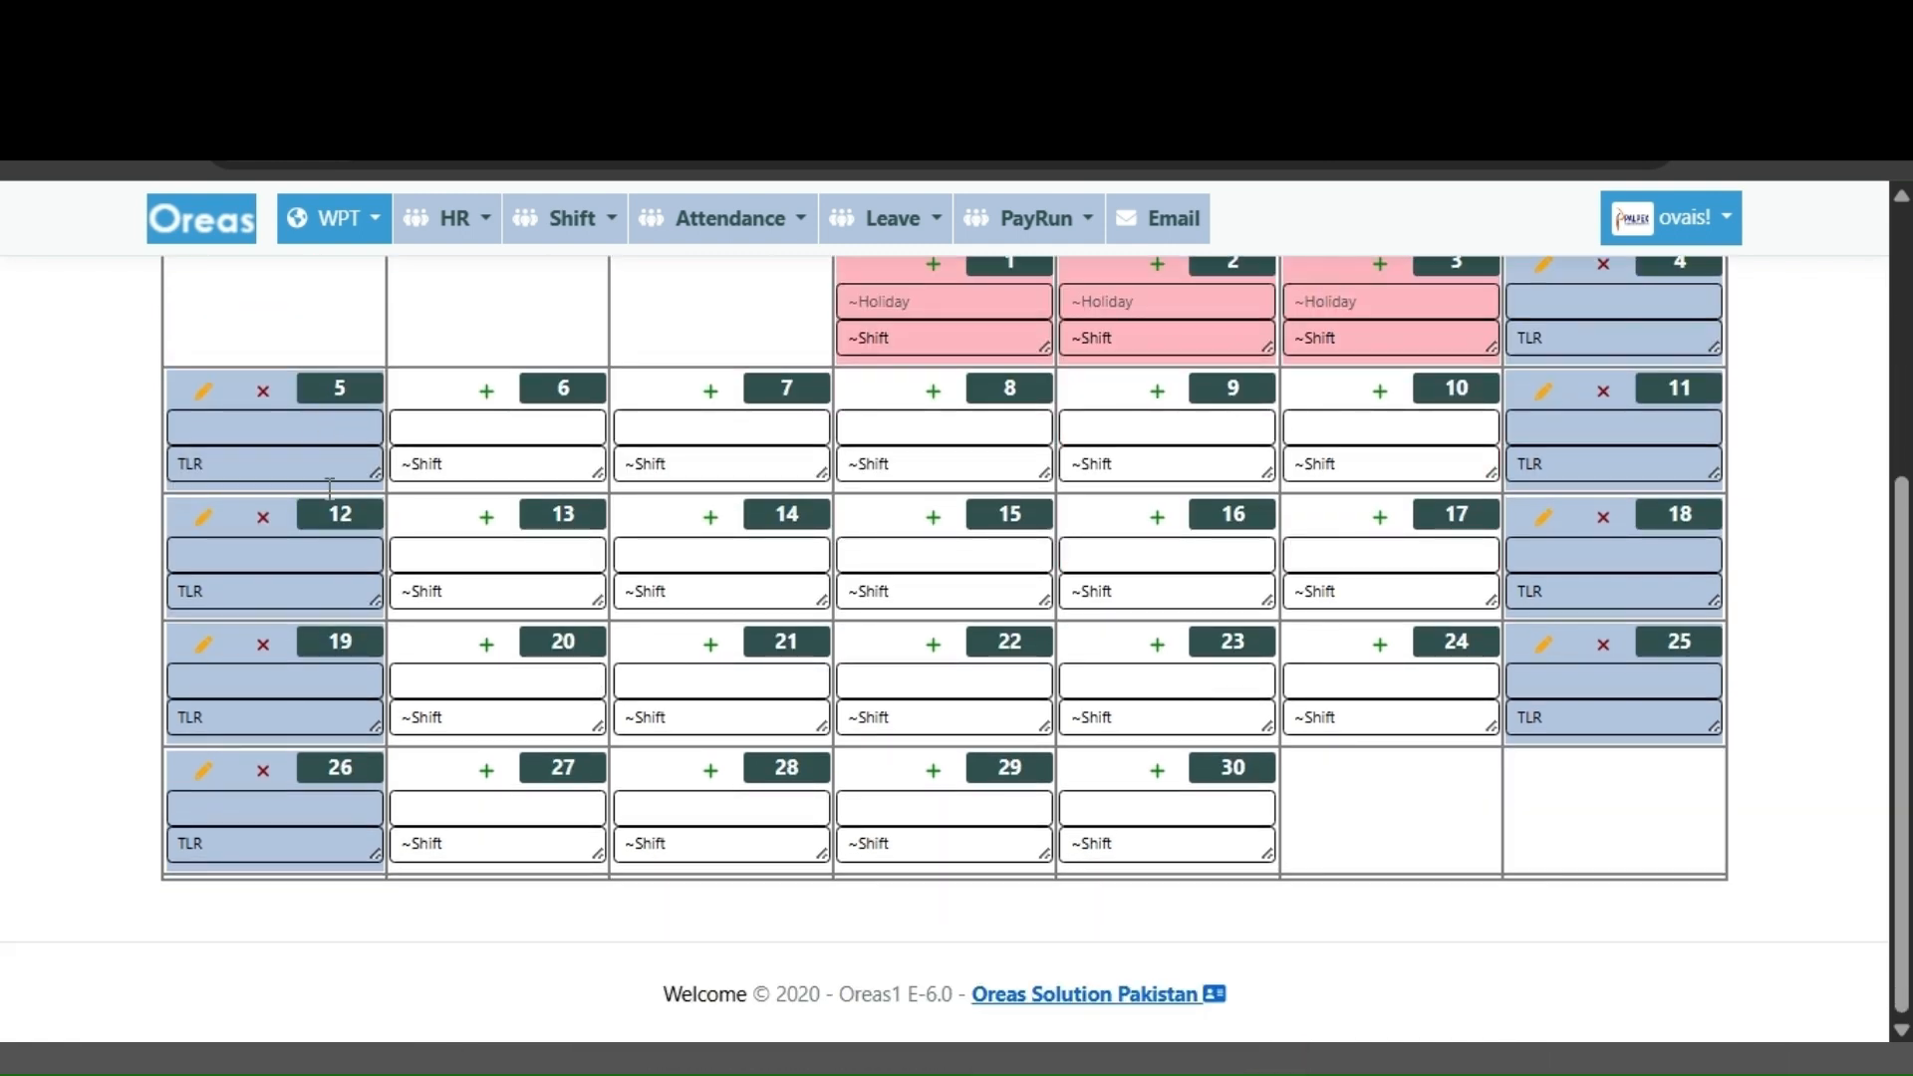
{"action": "scroll", "coordinate": [329, 488], "scroll_direction": "up", "scroll_amount": 3}
{"action": "scroll", "coordinate": [1584, 651], "scroll_direction": "down", "scroll_amount": 2}
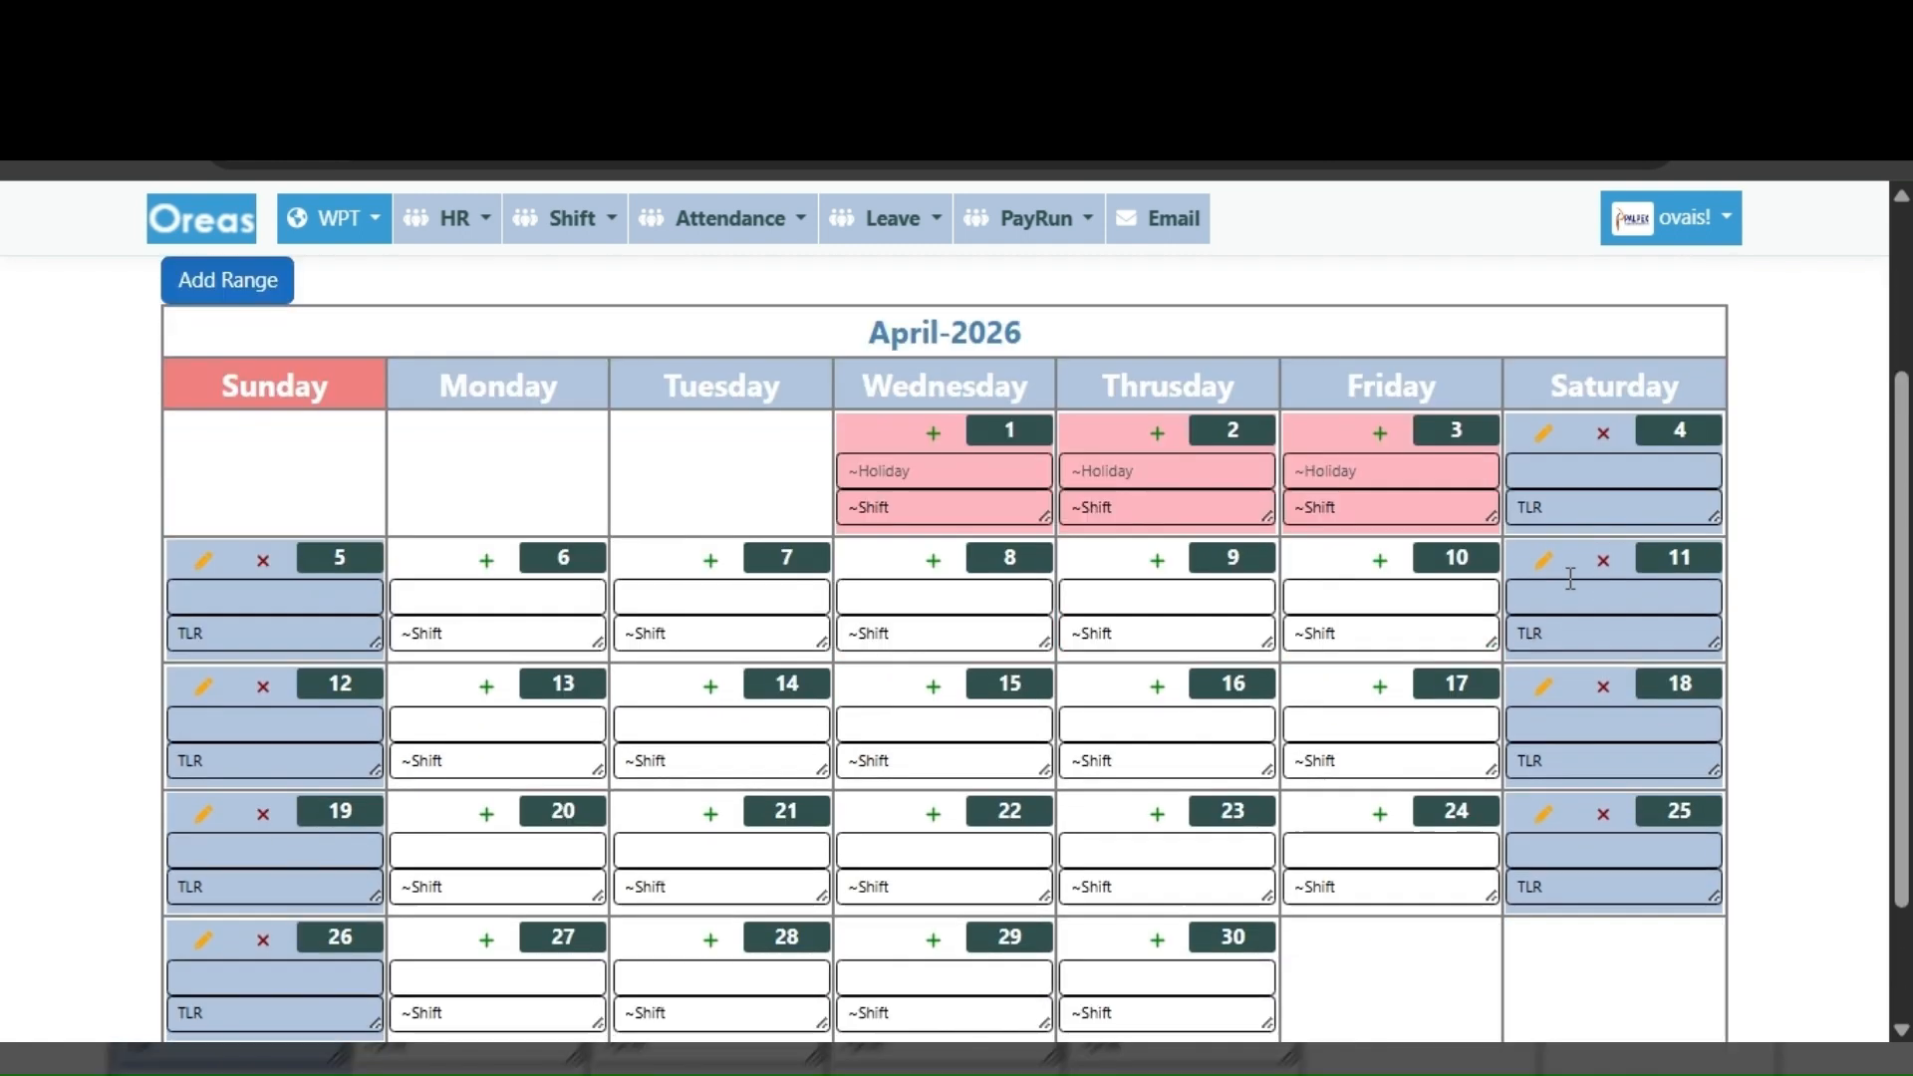
{"action": "double_click", "coordinate": [1530, 507]}
{"action": "left_click", "coordinate": [1531, 634]}
{"action": "scroll", "coordinate": [453, 538], "scroll_direction": "up", "scroll_amount": 1}
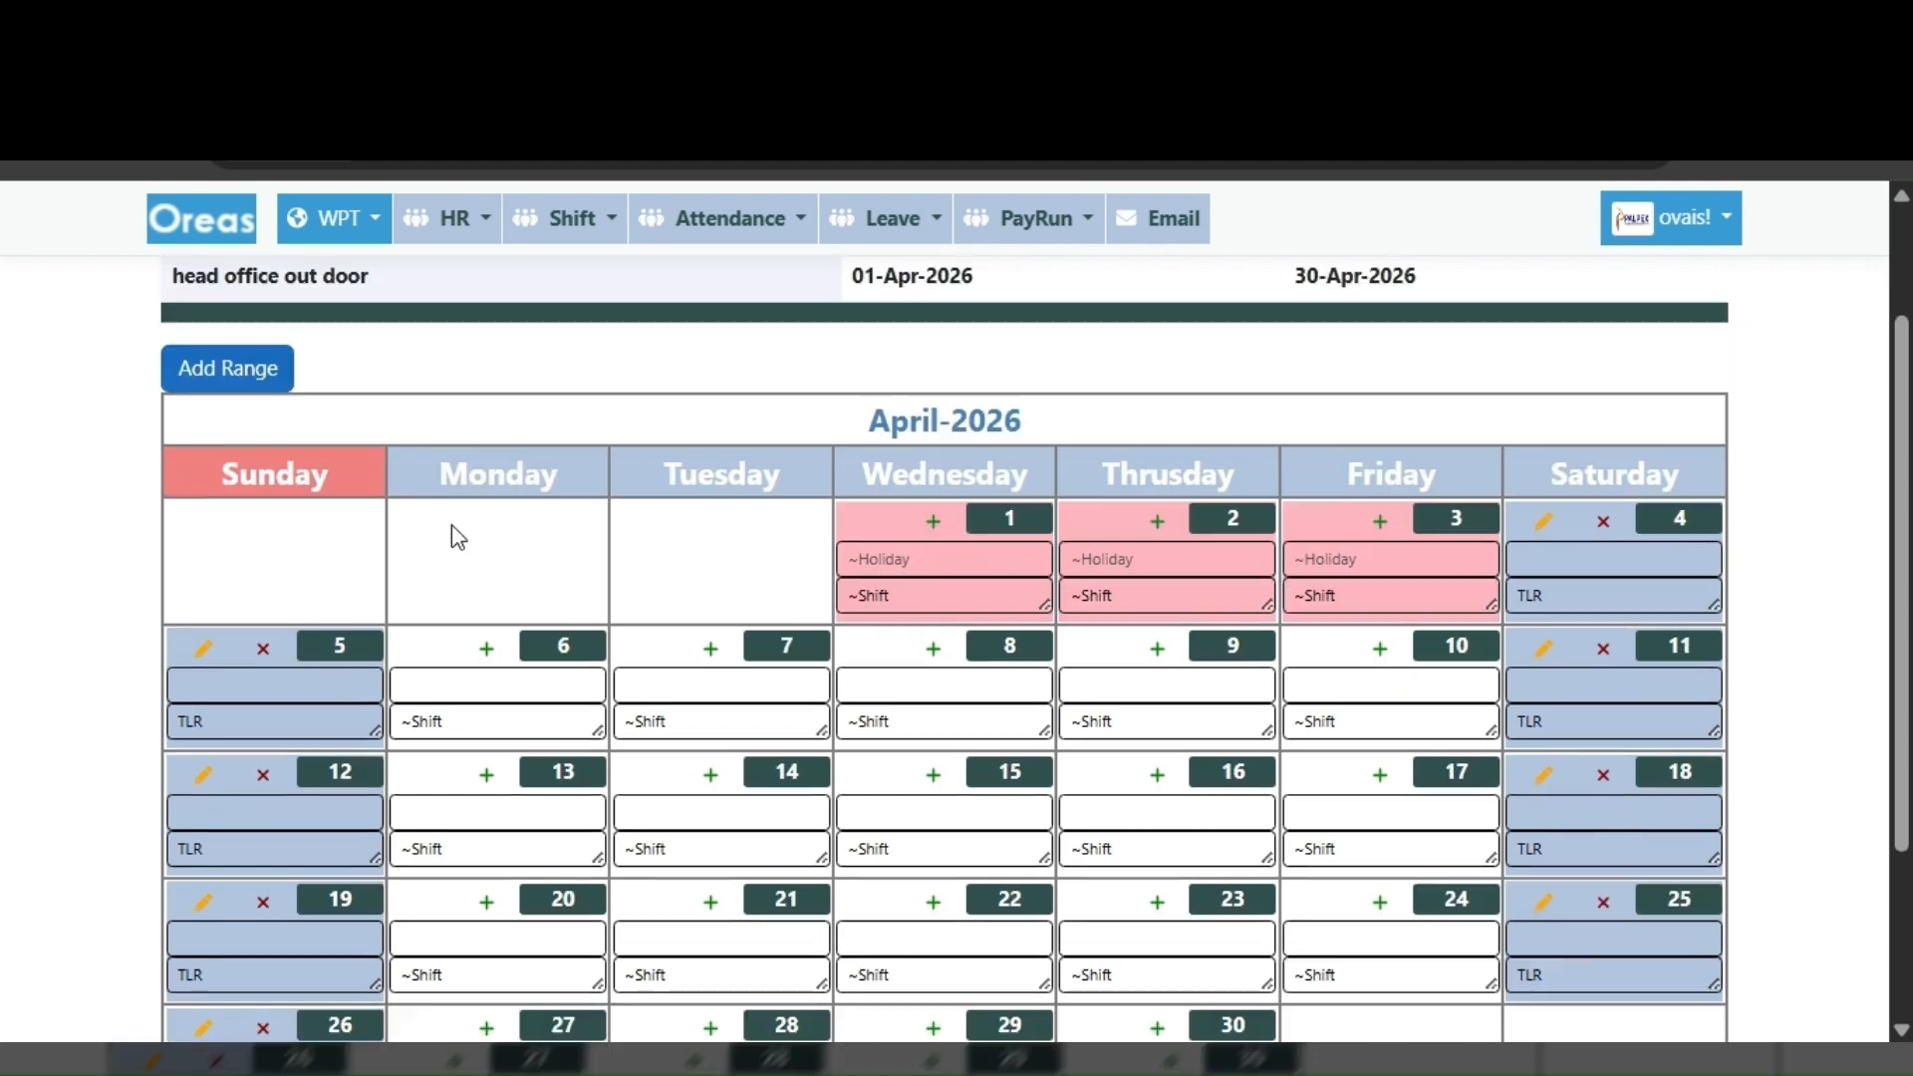
{"action": "scroll", "coordinate": [512, 559], "scroll_direction": "down", "scroll_amount": 2}
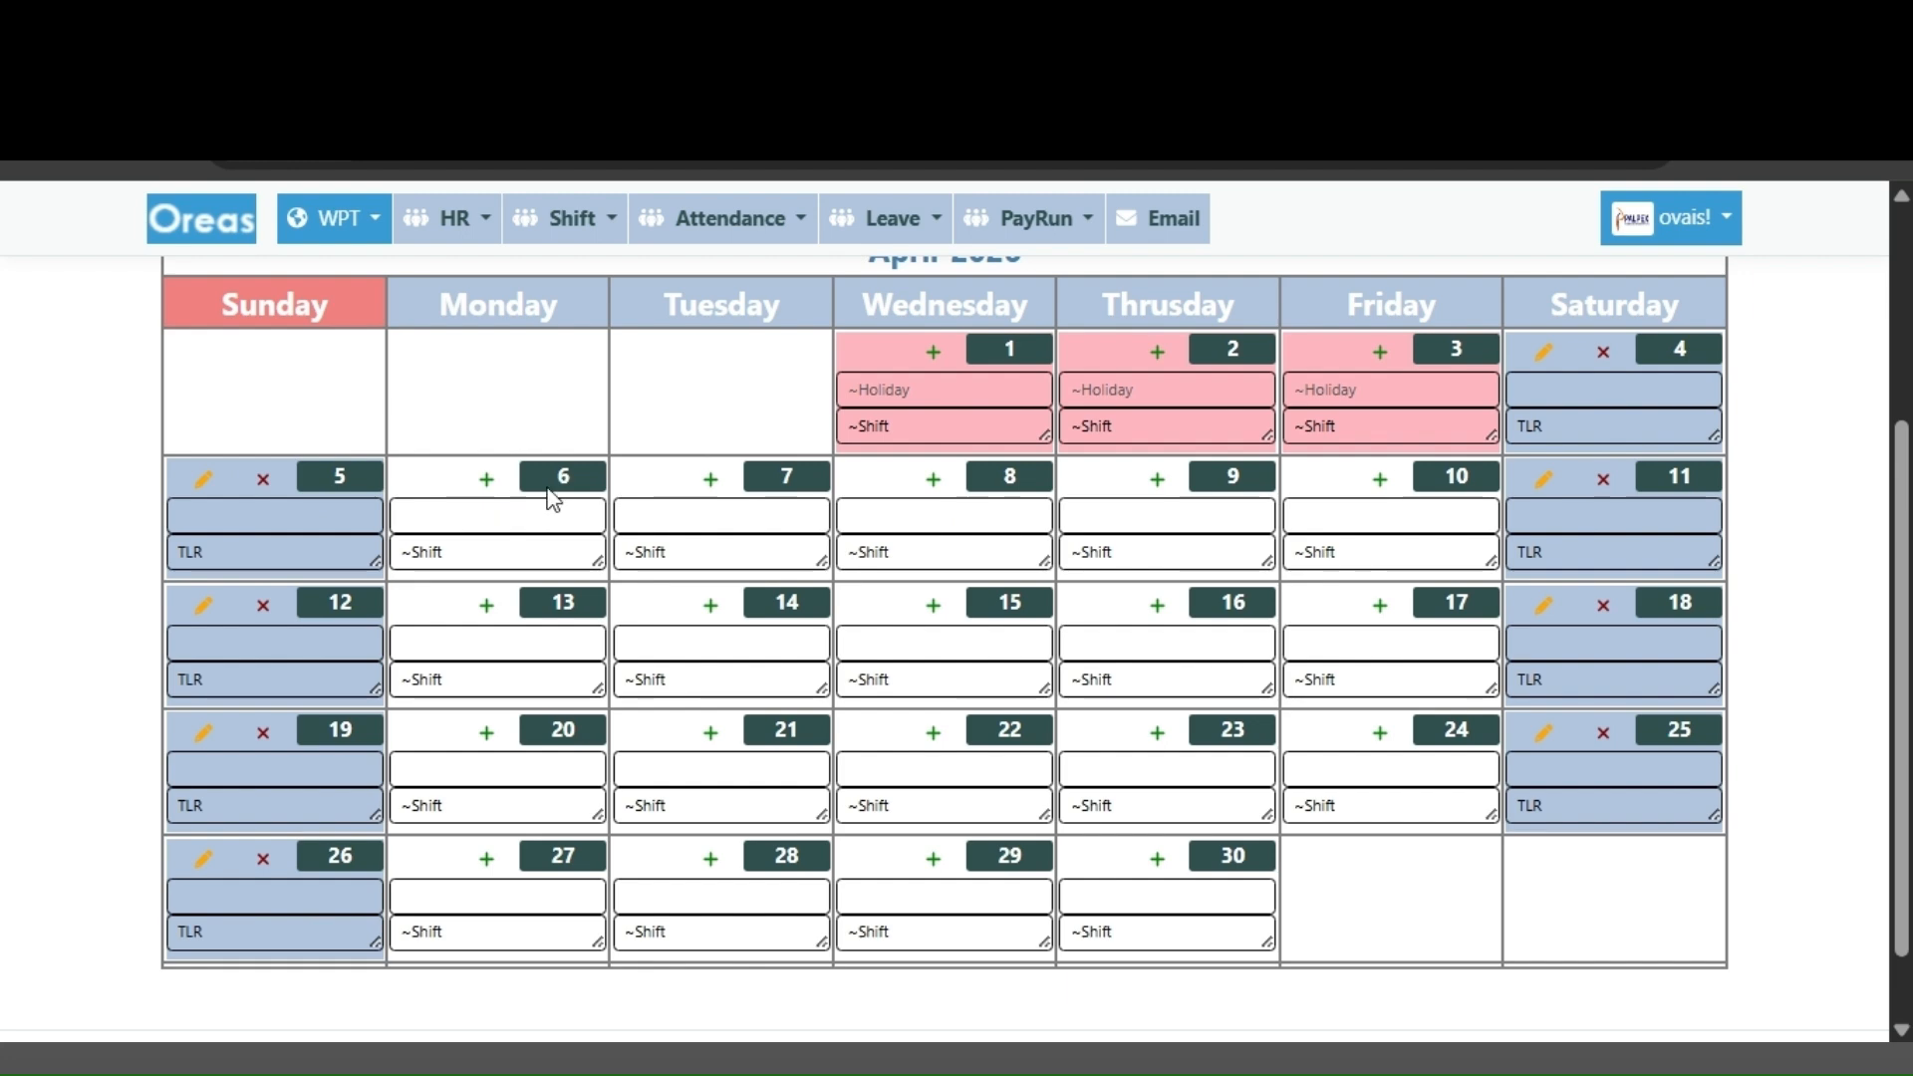
{"action": "scroll", "coordinate": [999, 503], "scroll_direction": "up", "scroll_amount": 3}
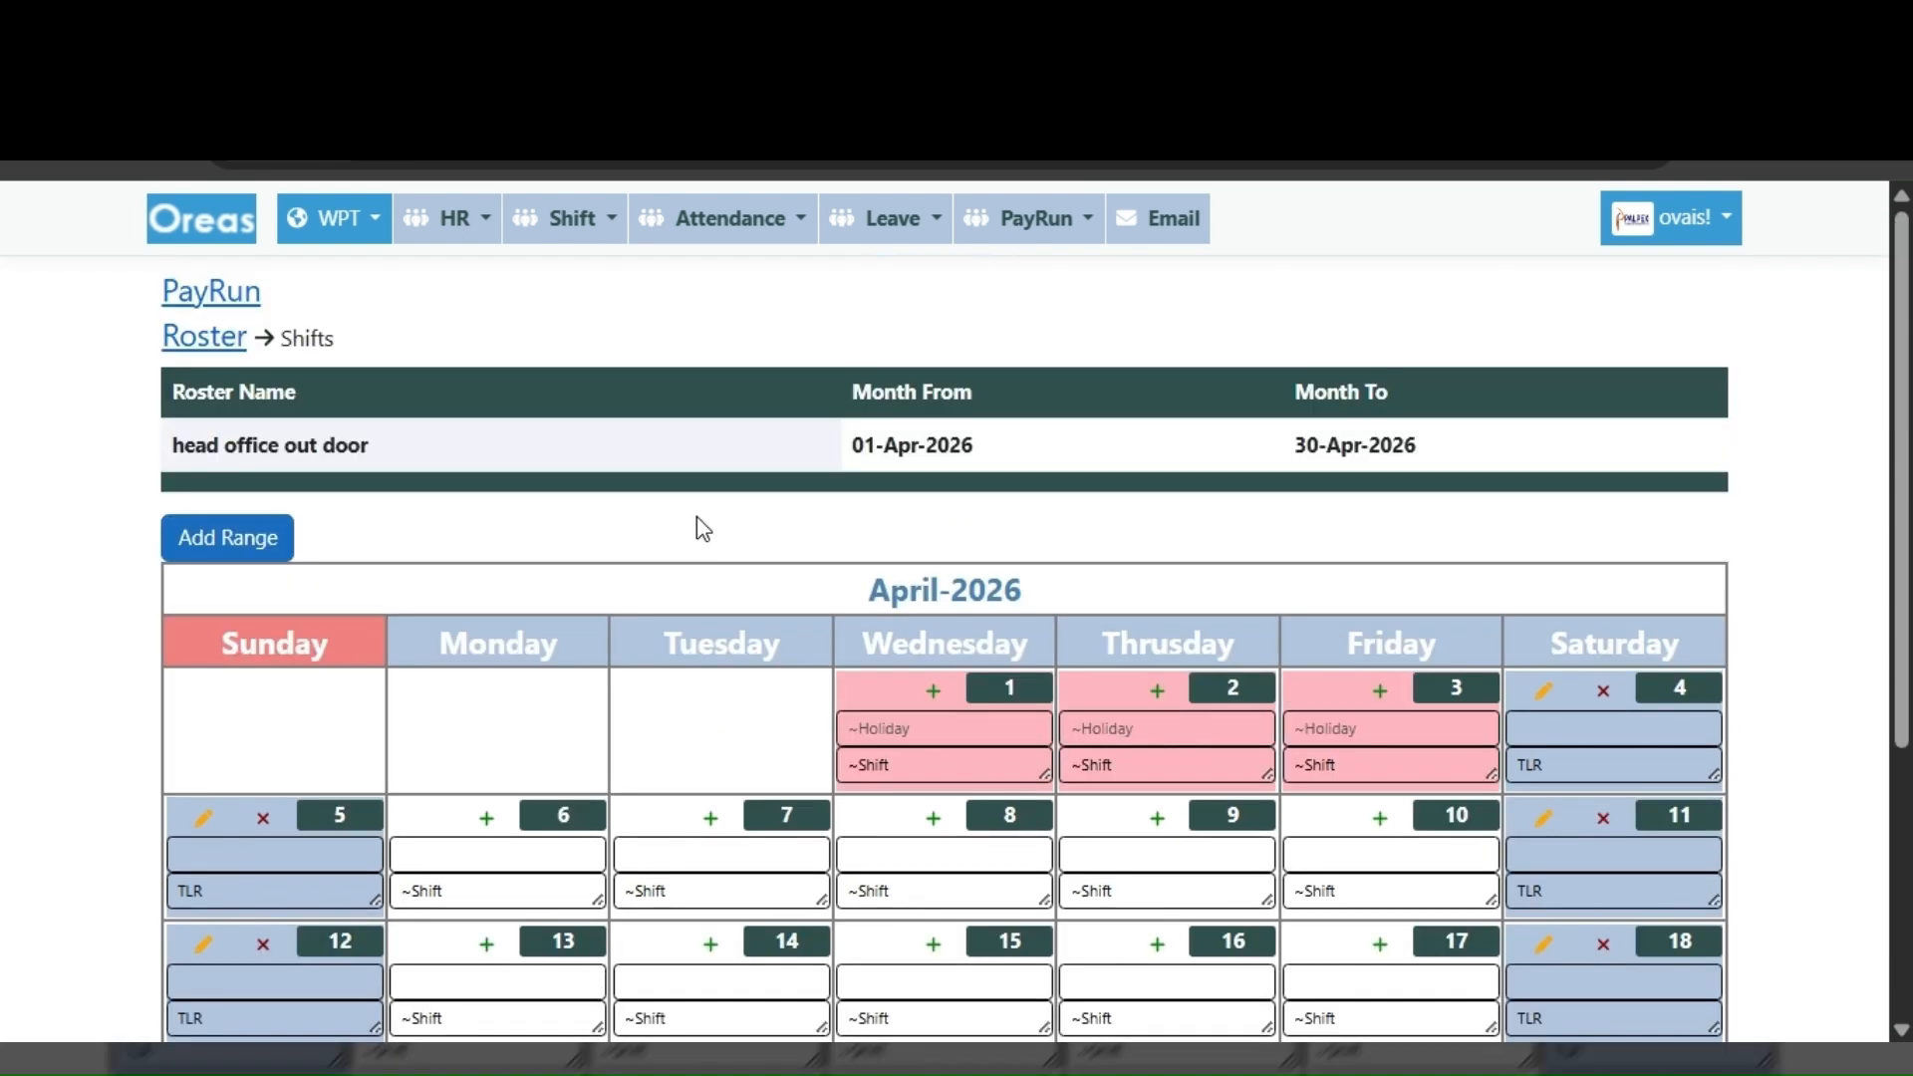
- Start another range entry running from 06-Apr-2026 till 08-Apr-2026
{"action": "left_click", "coordinate": [223, 539]}
{"action": "scroll", "coordinate": [538, 568], "scroll_direction": "down", "scroll_amount": 3}
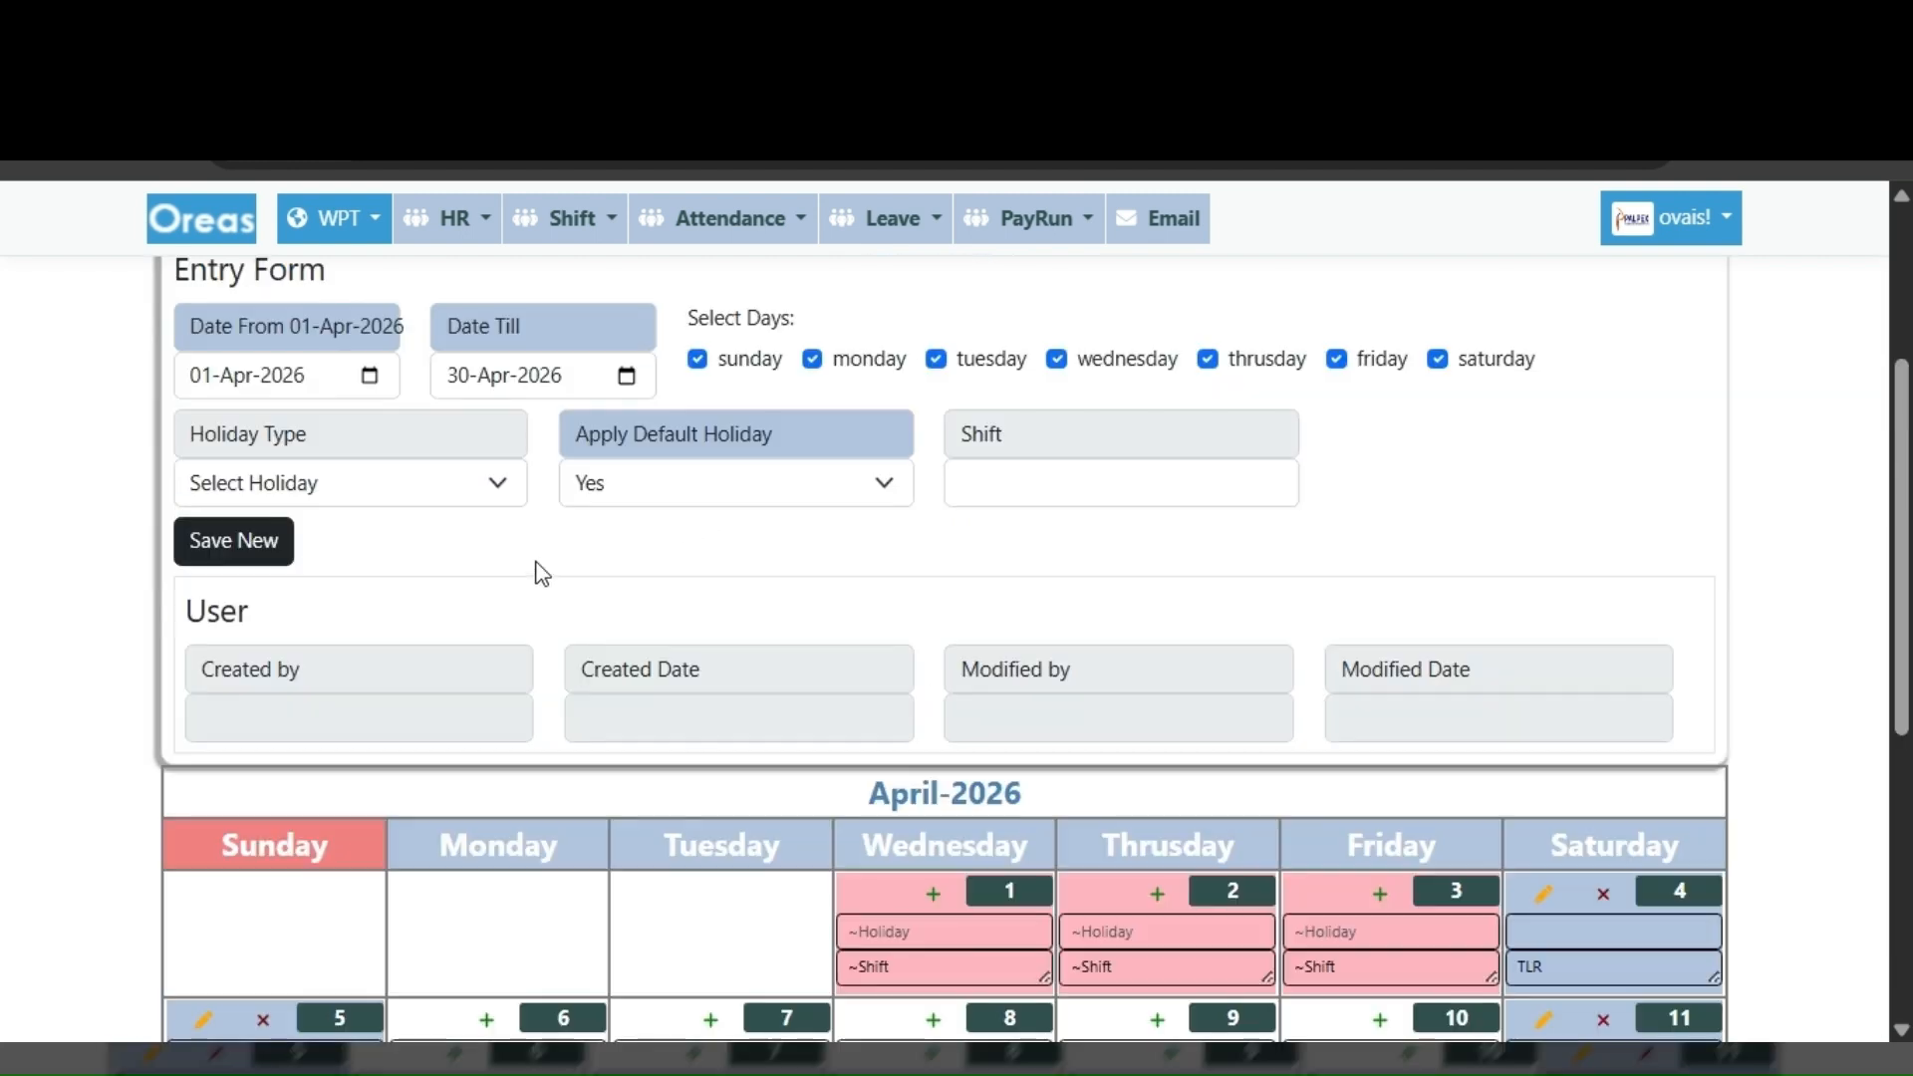
{"action": "left_click", "coordinate": [203, 382]}
{"action": "type", "text": "6"}
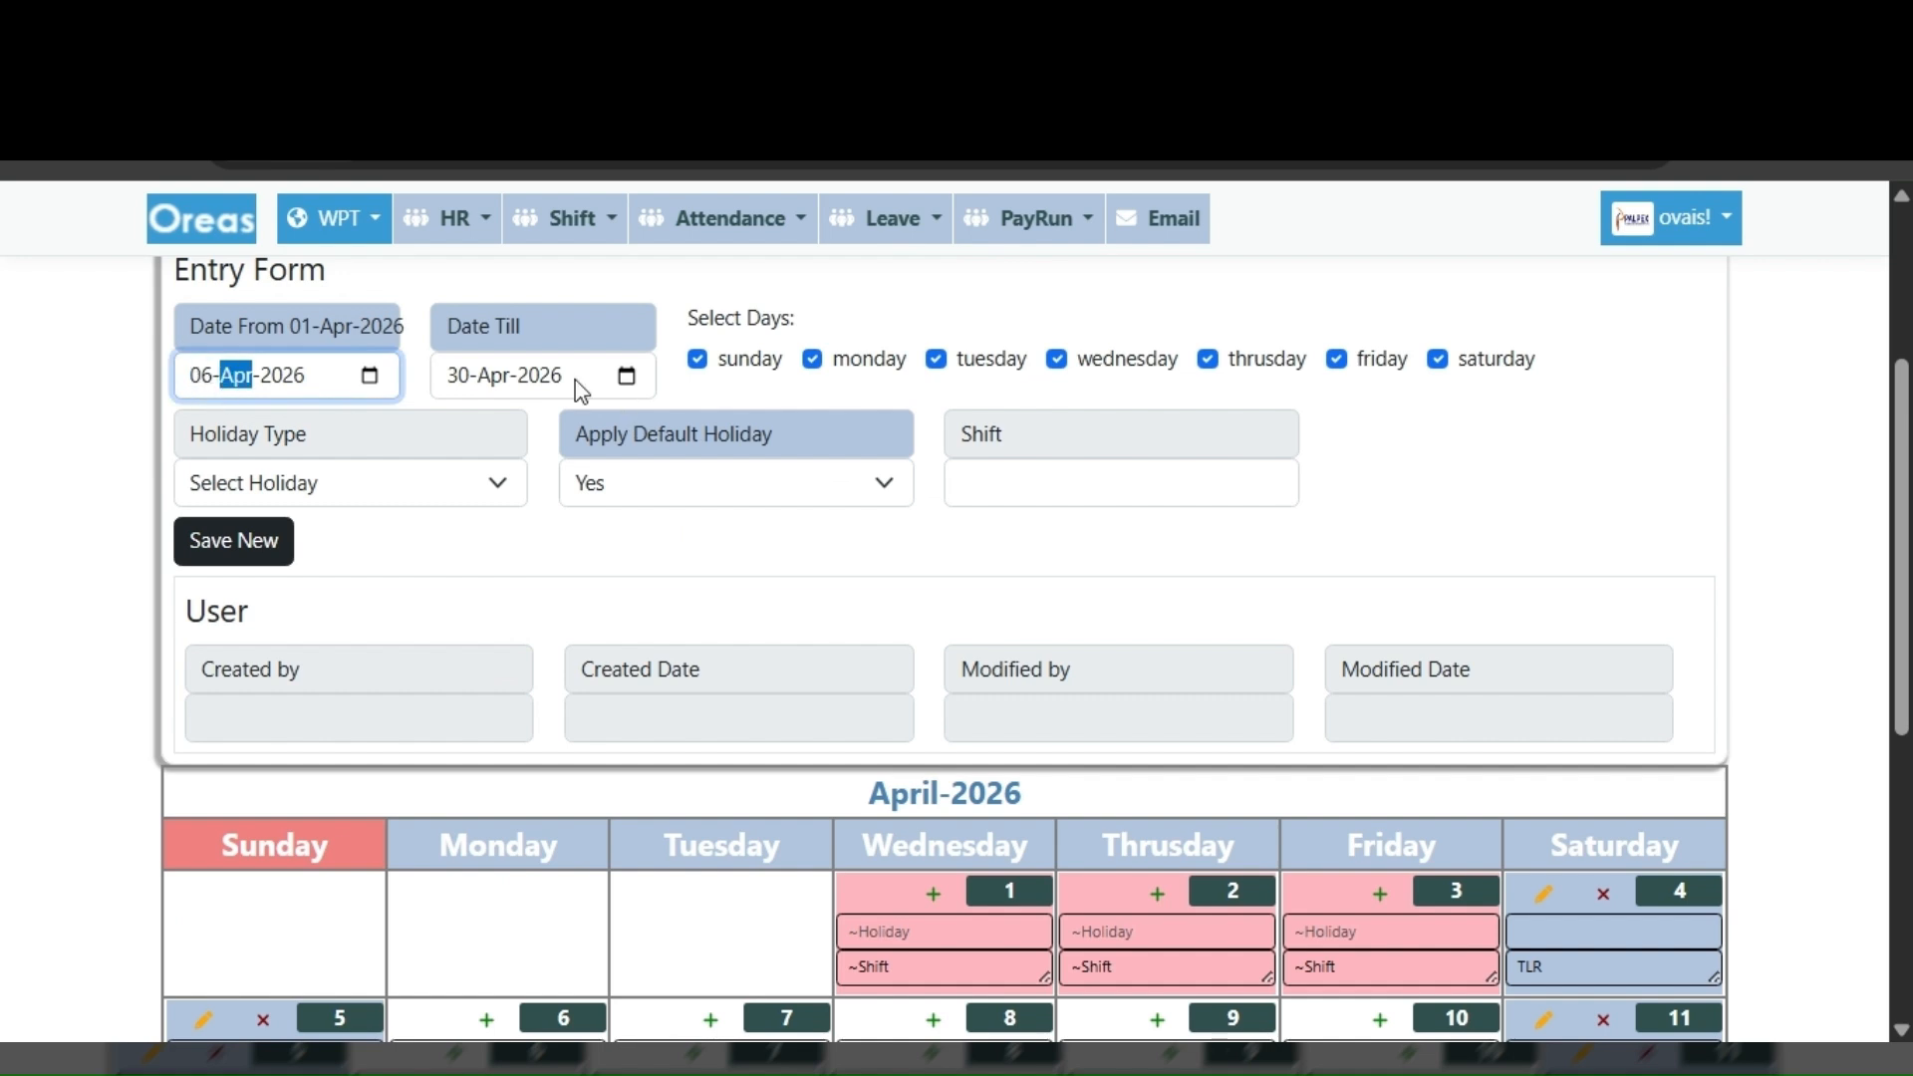
{"action": "left_click", "coordinate": [464, 384]}
{"action": "type", "text": "8"}
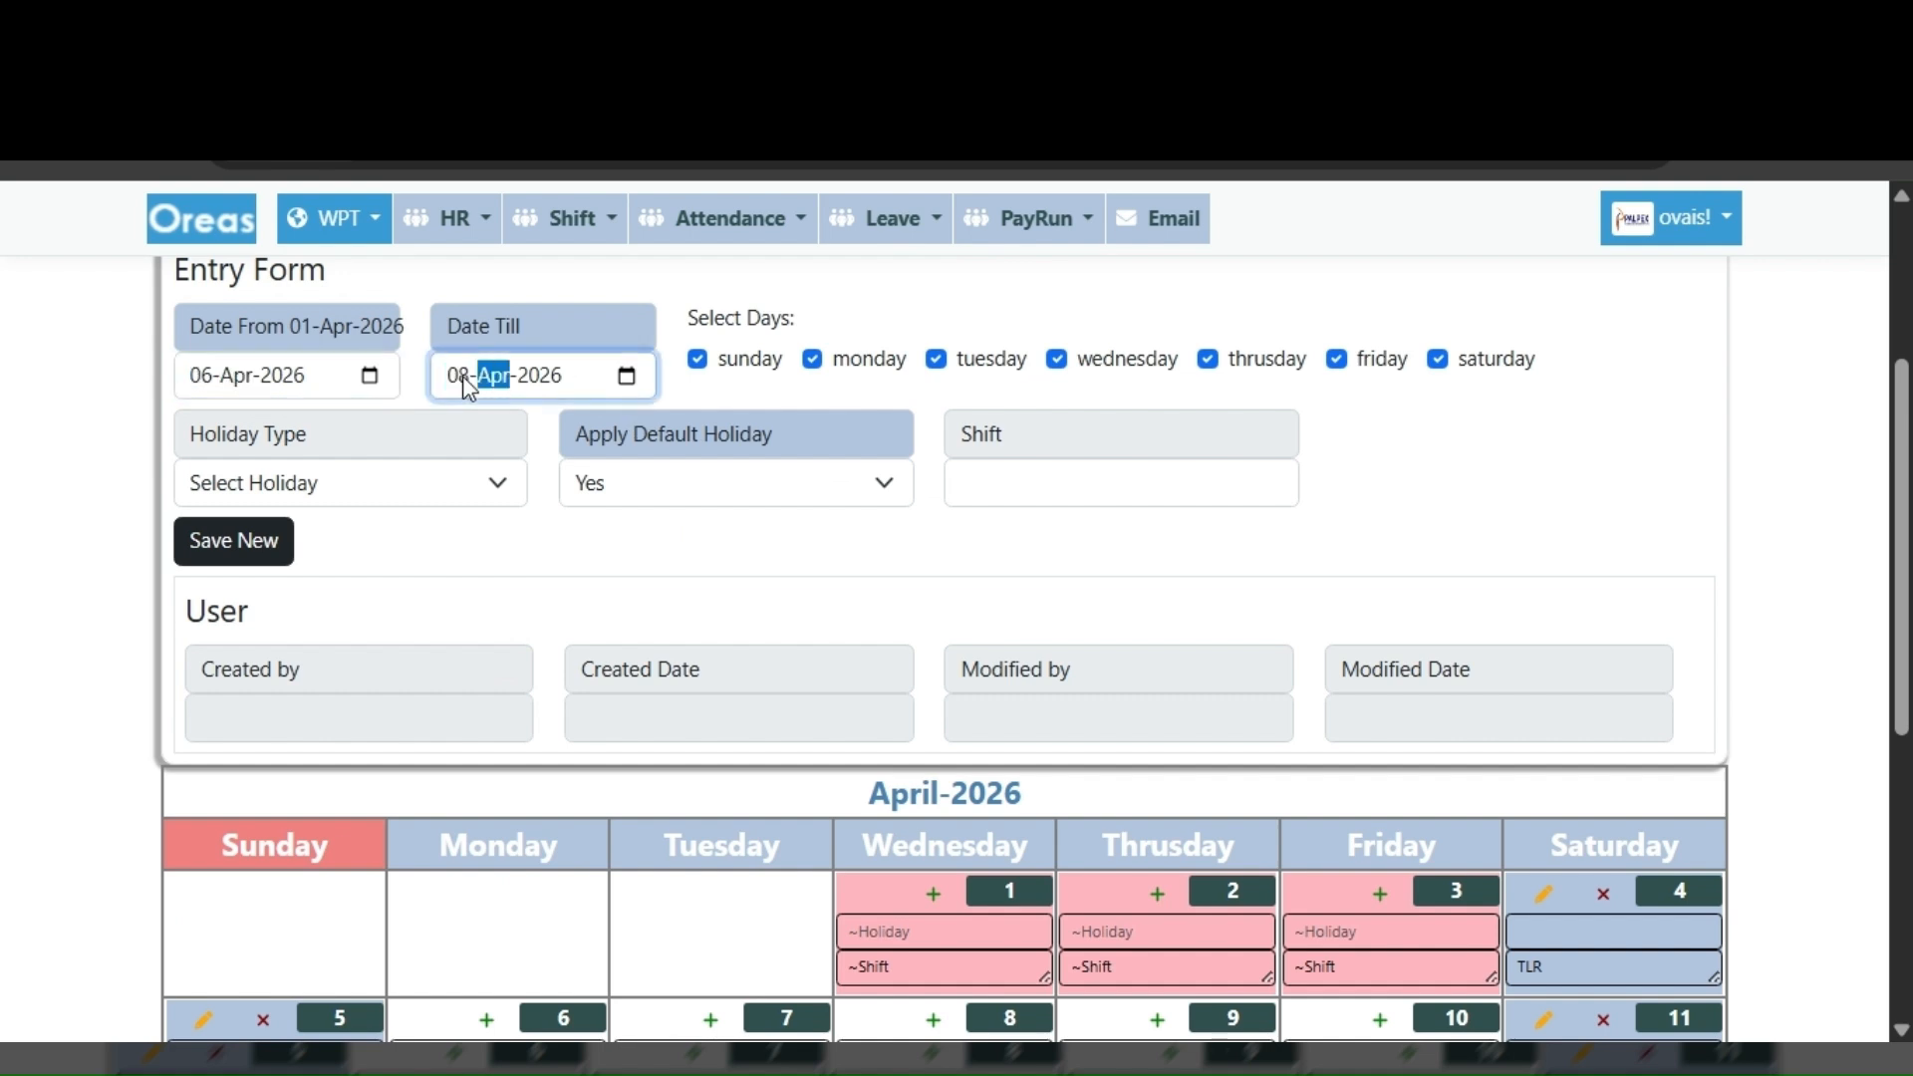
- Search shift names for "fac" and select the Factory [8:20] shift for the range entry
{"action": "left_click", "coordinate": [1079, 498]}
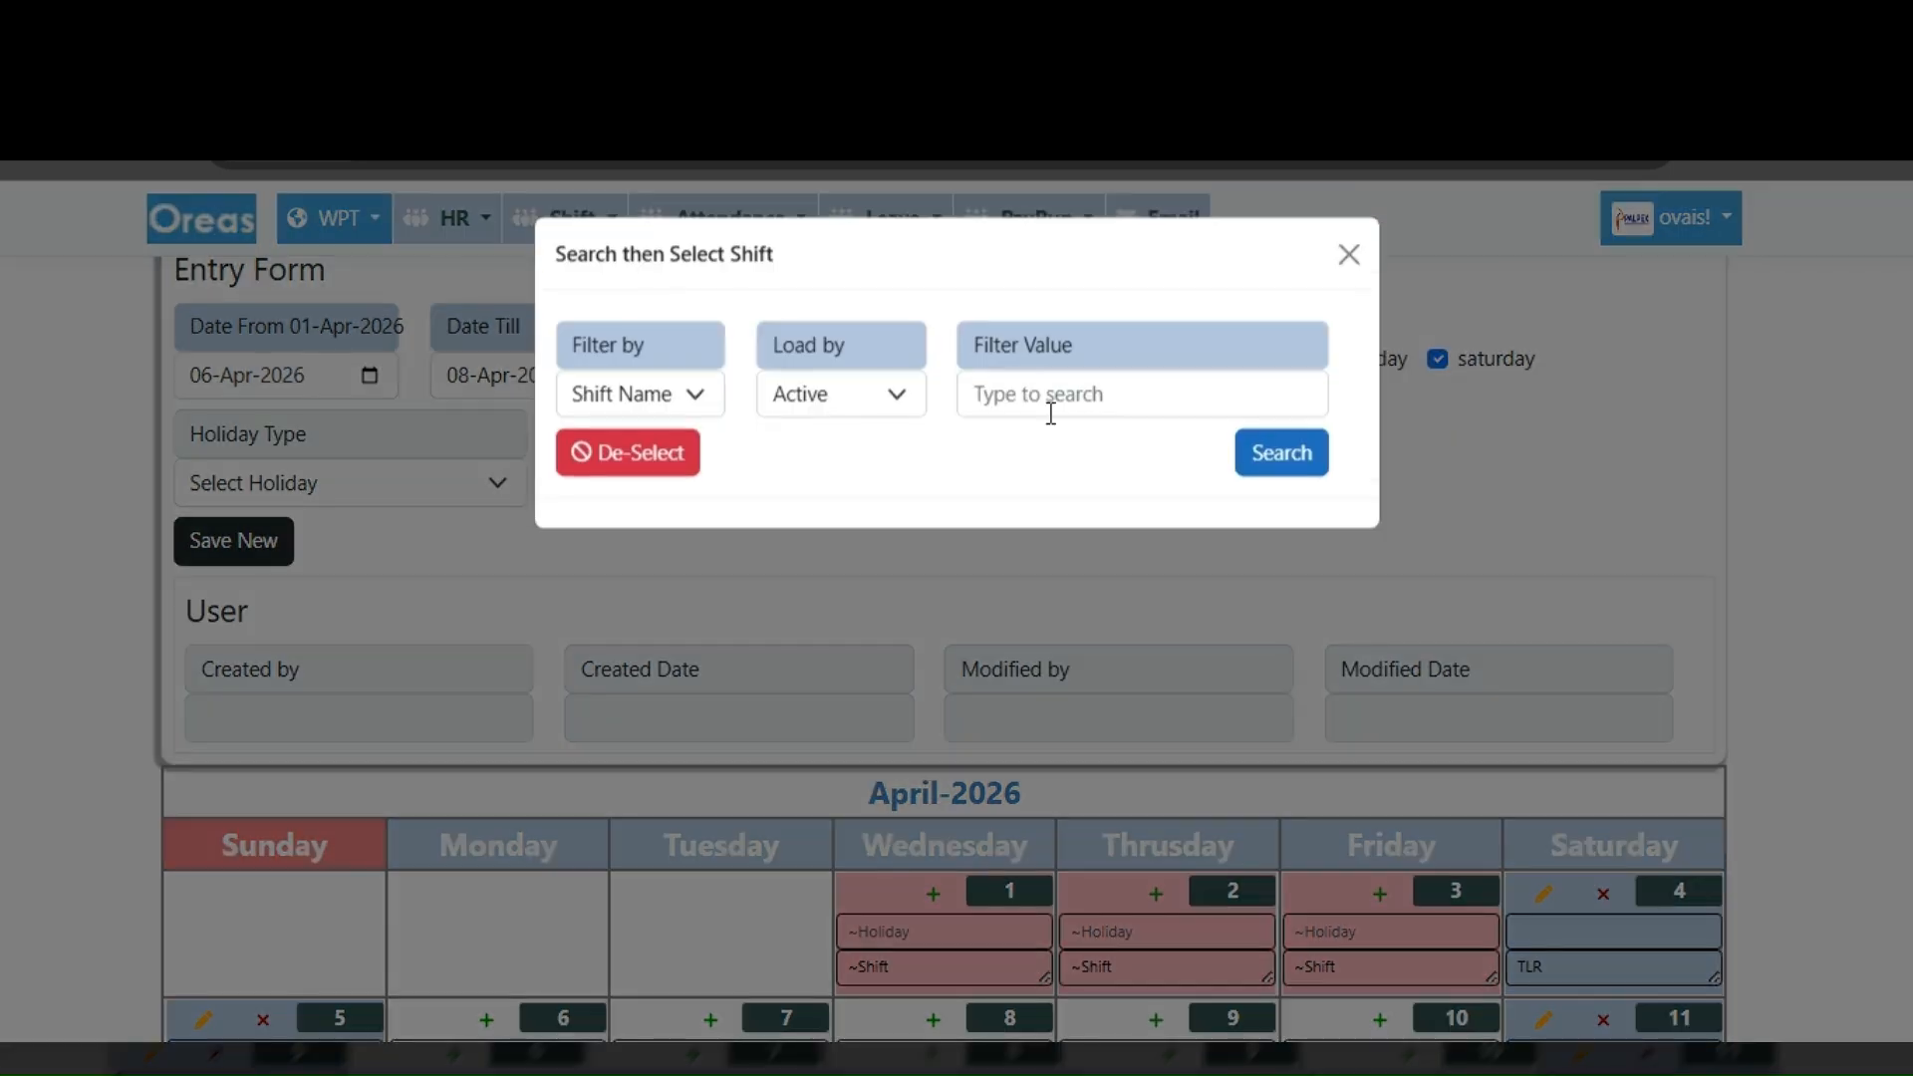
{"action": "left_click", "coordinate": [1048, 410]}
{"action": "type", "text": "fac"}
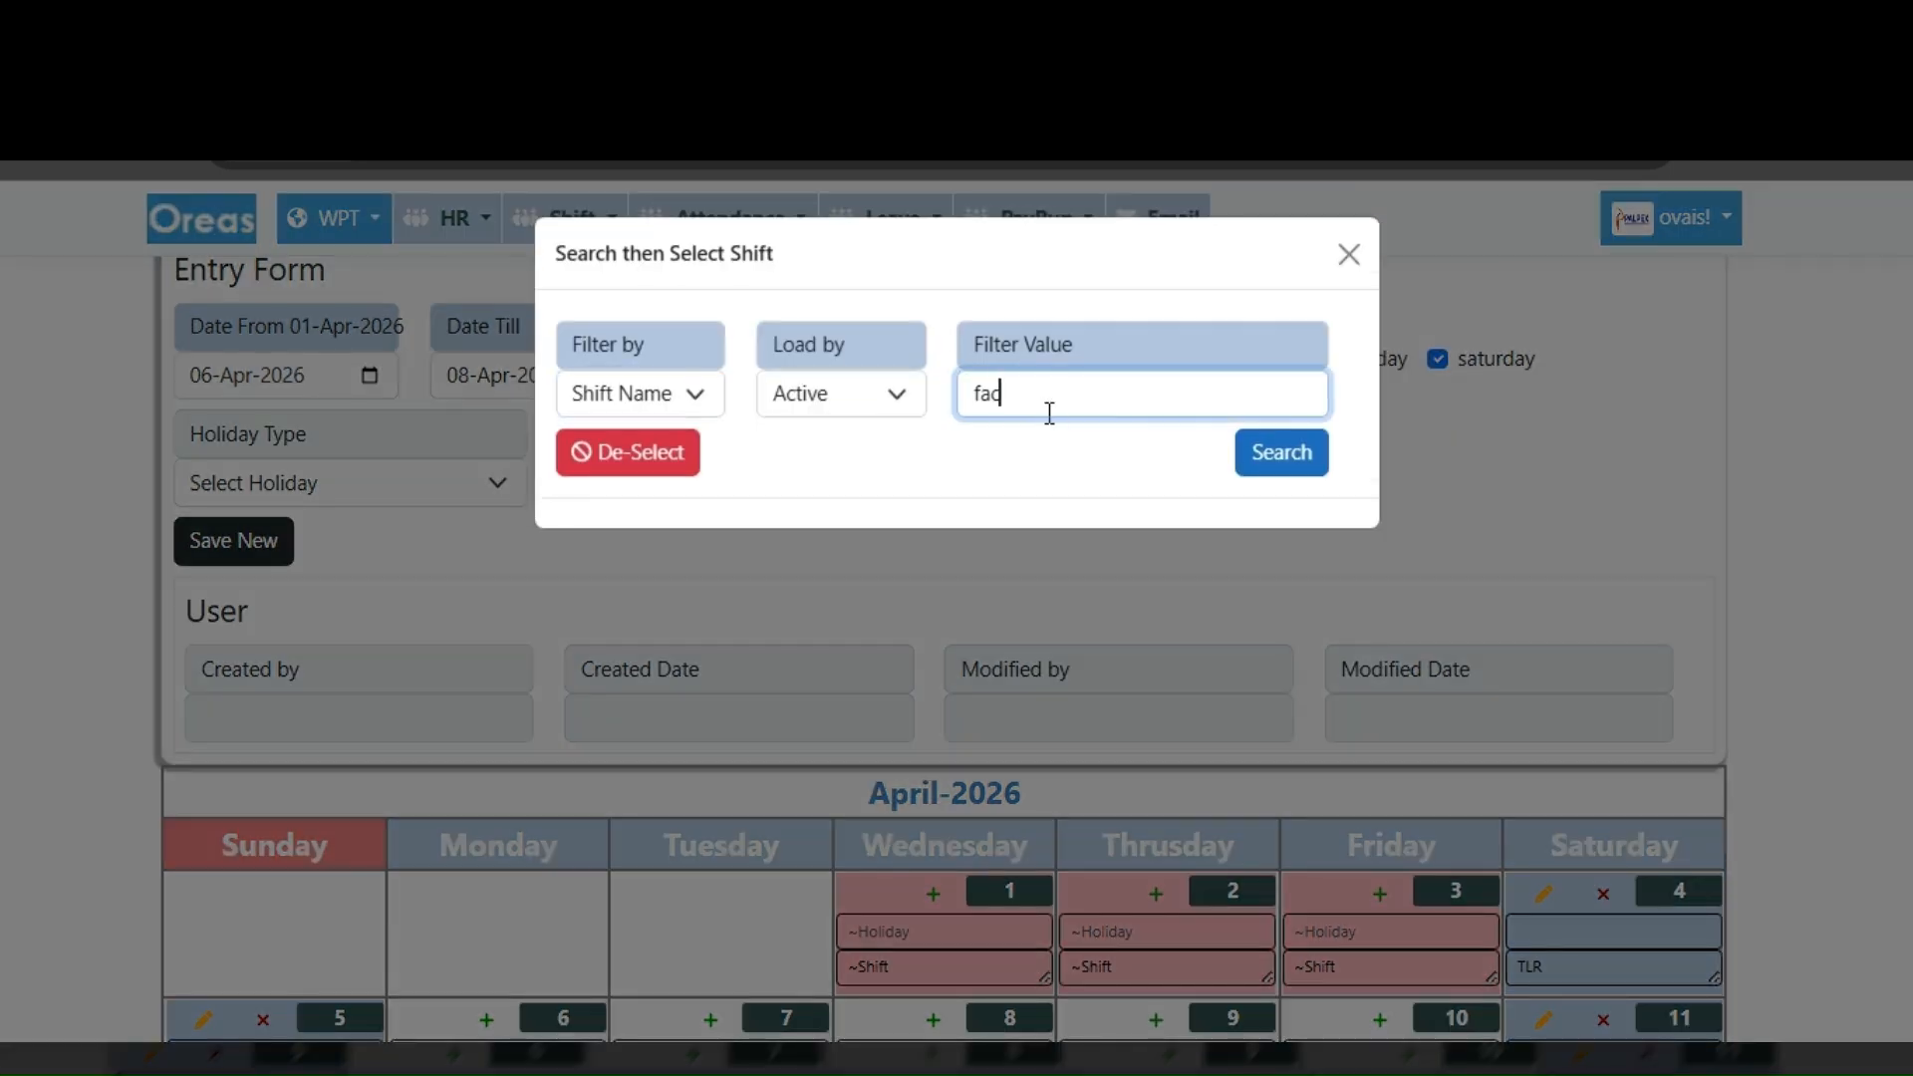
{"action": "key", "text": "Return"}
{"action": "left_click", "coordinate": [775, 510]}
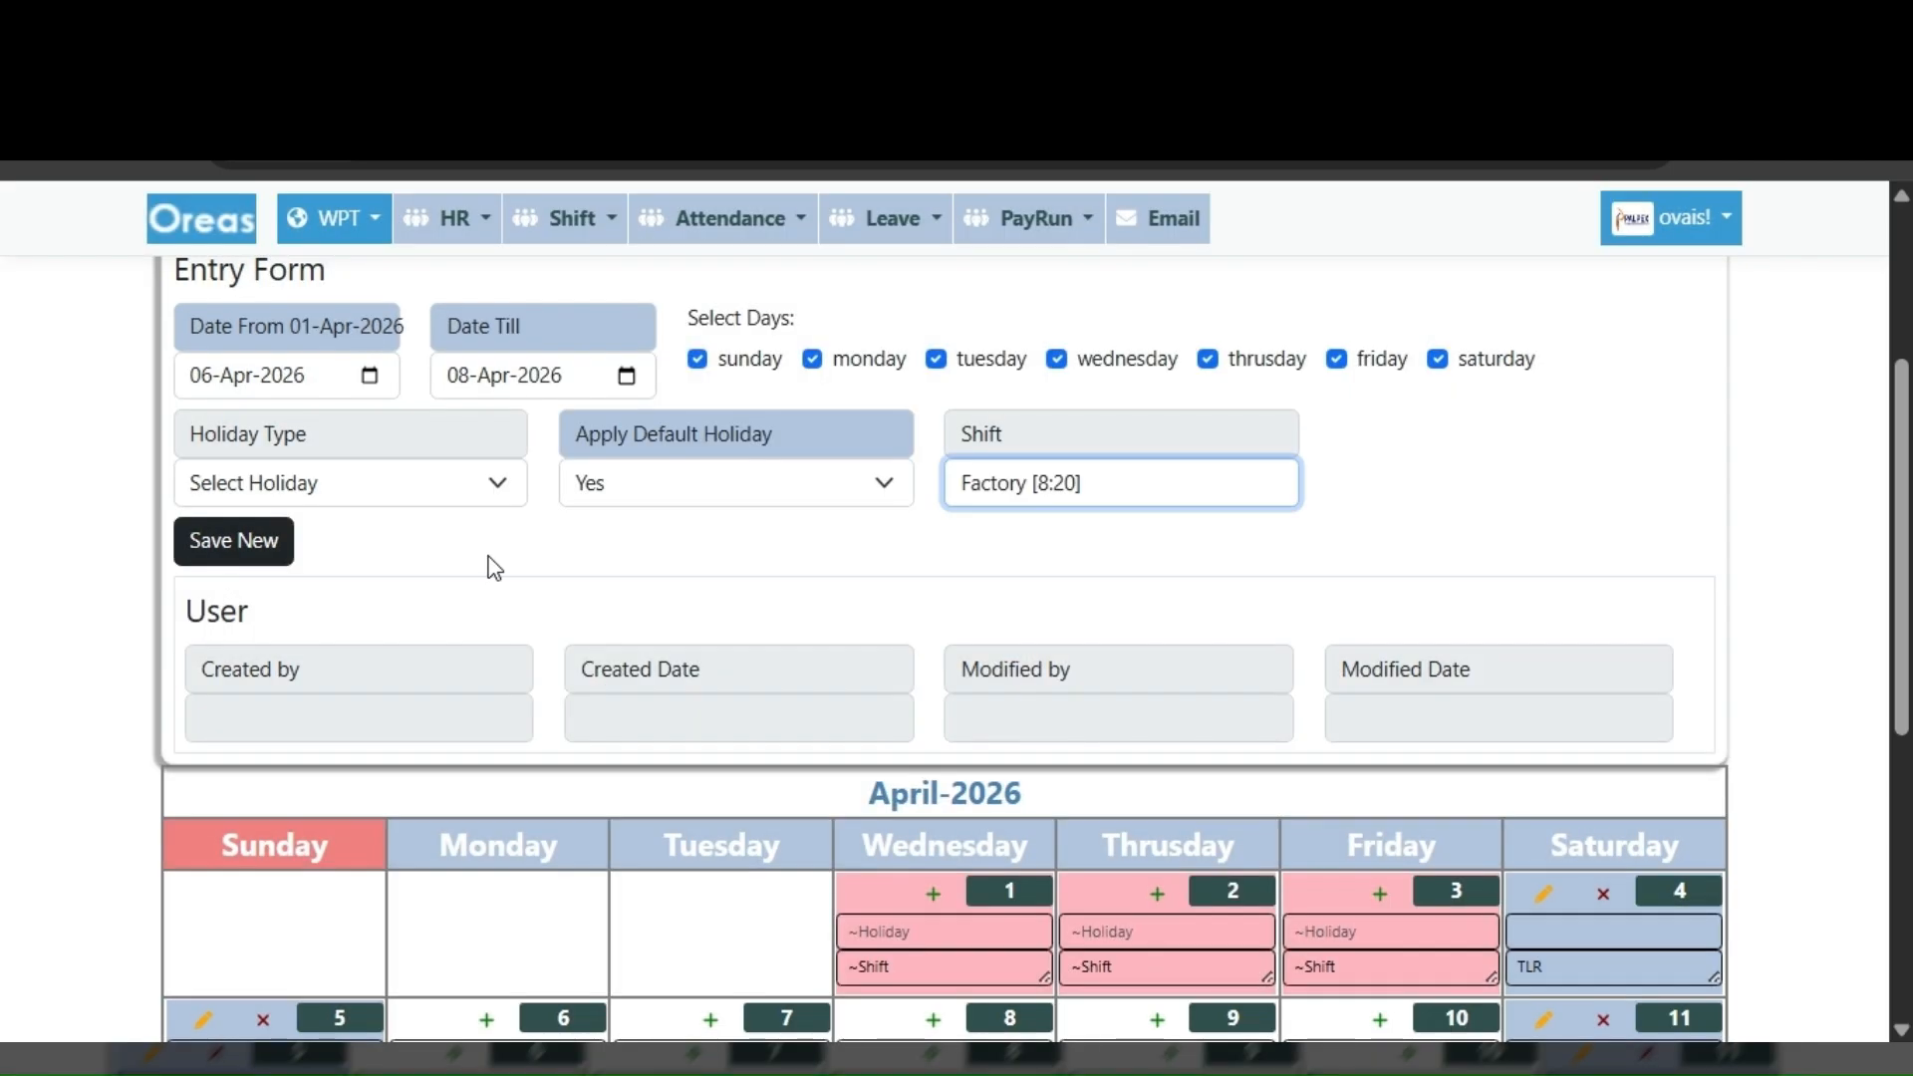
- Save the 6 to 8 April range entry and check the shift codes on the 5th and 6th
{"action": "scroll", "coordinate": [482, 554], "scroll_direction": "down", "scroll_amount": 3}
{"action": "scroll", "coordinate": [482, 554], "scroll_direction": "up", "scroll_amount": 3}
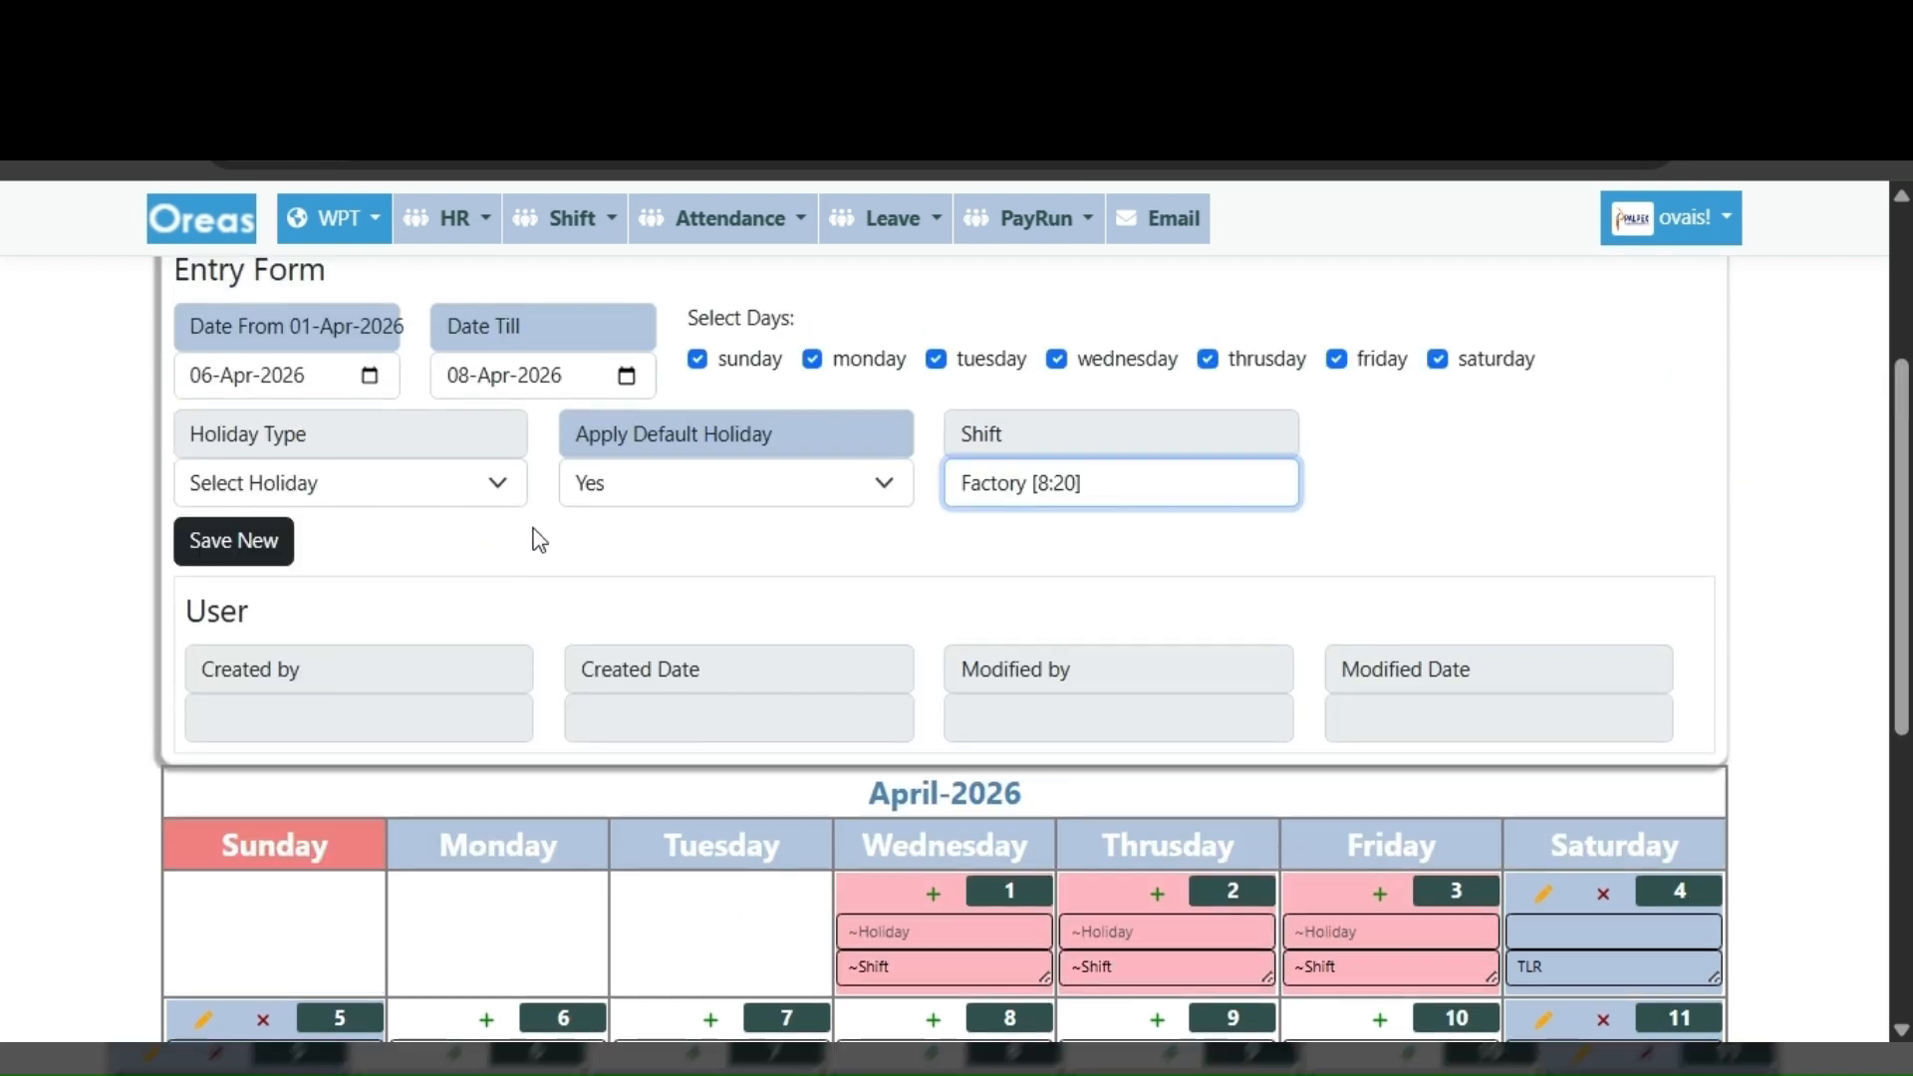
{"action": "left_click", "coordinate": [256, 542]}
{"action": "left_click", "coordinate": [1108, 360]}
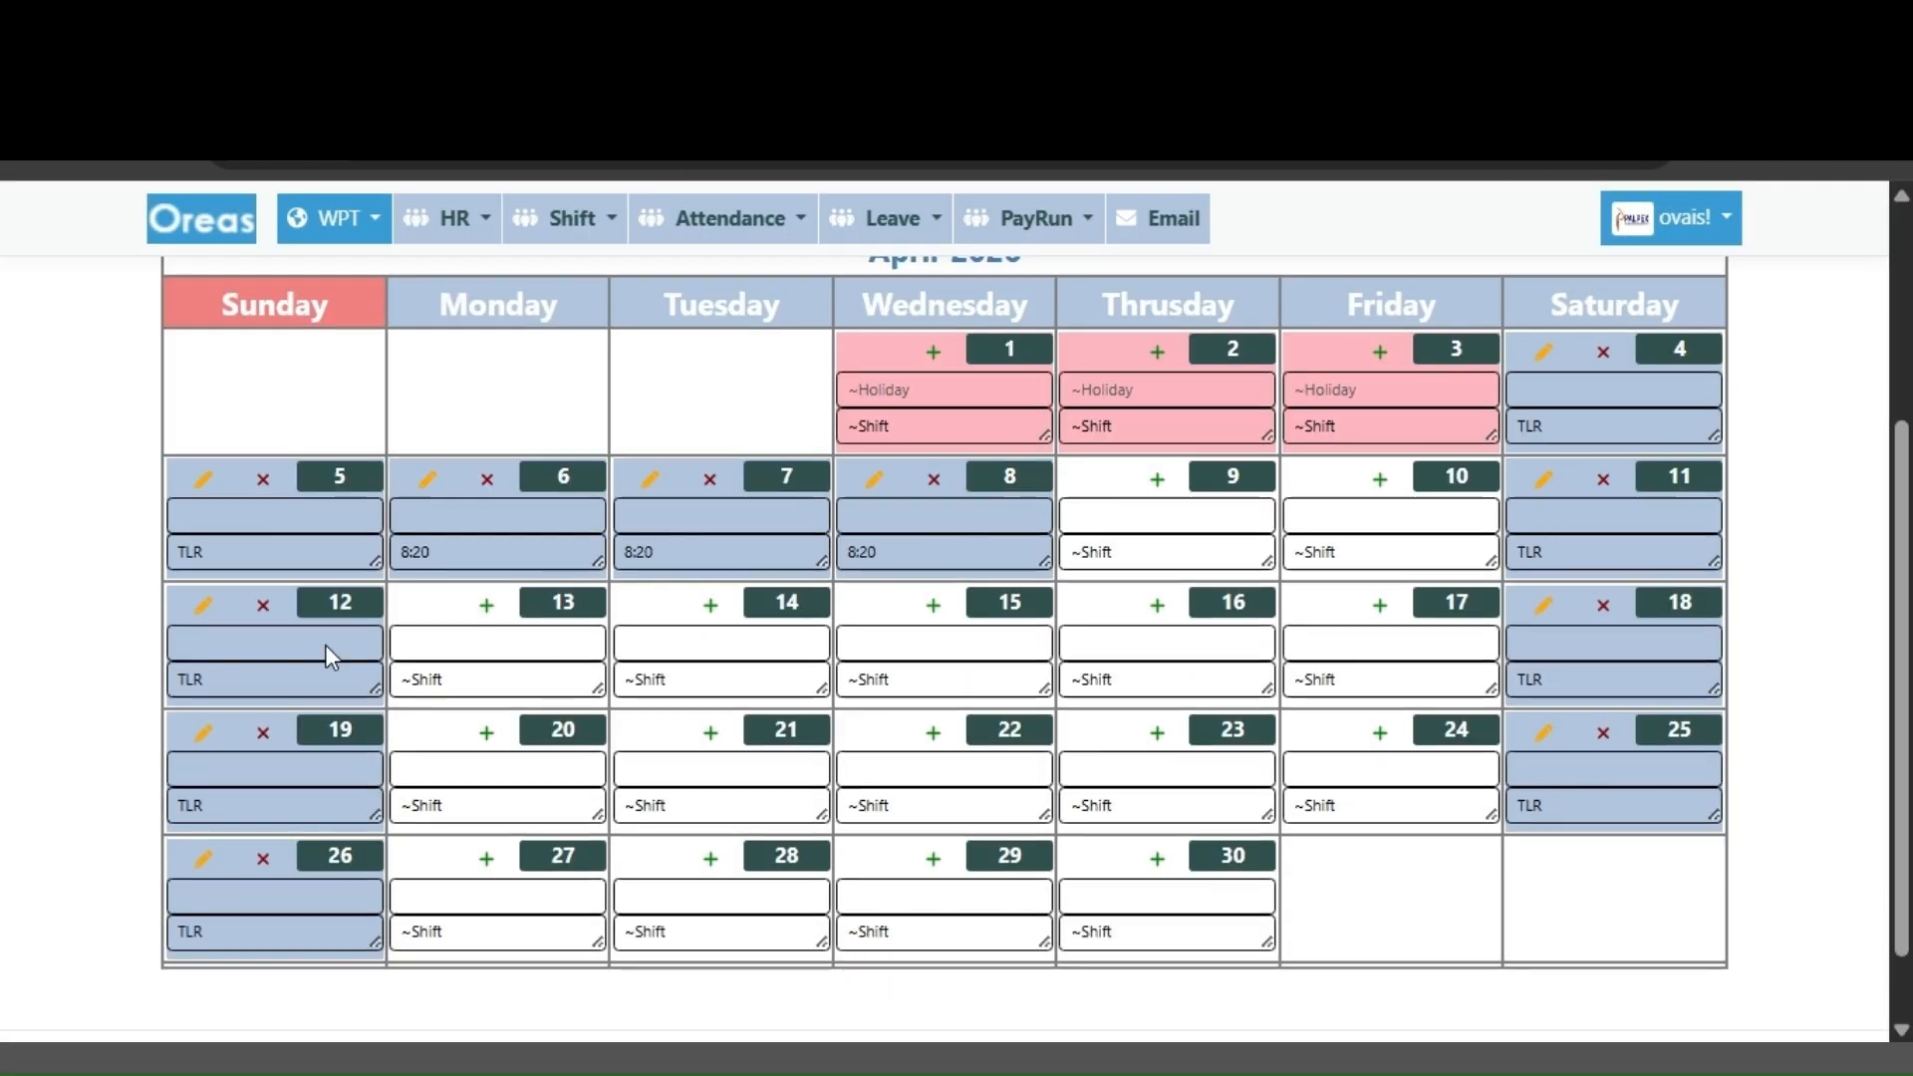
{"action": "scroll", "coordinate": [480, 644], "scroll_direction": "up", "scroll_amount": 1}
{"action": "left_click_drag", "start_coordinate": [455, 722], "coordinate": [402, 721]}
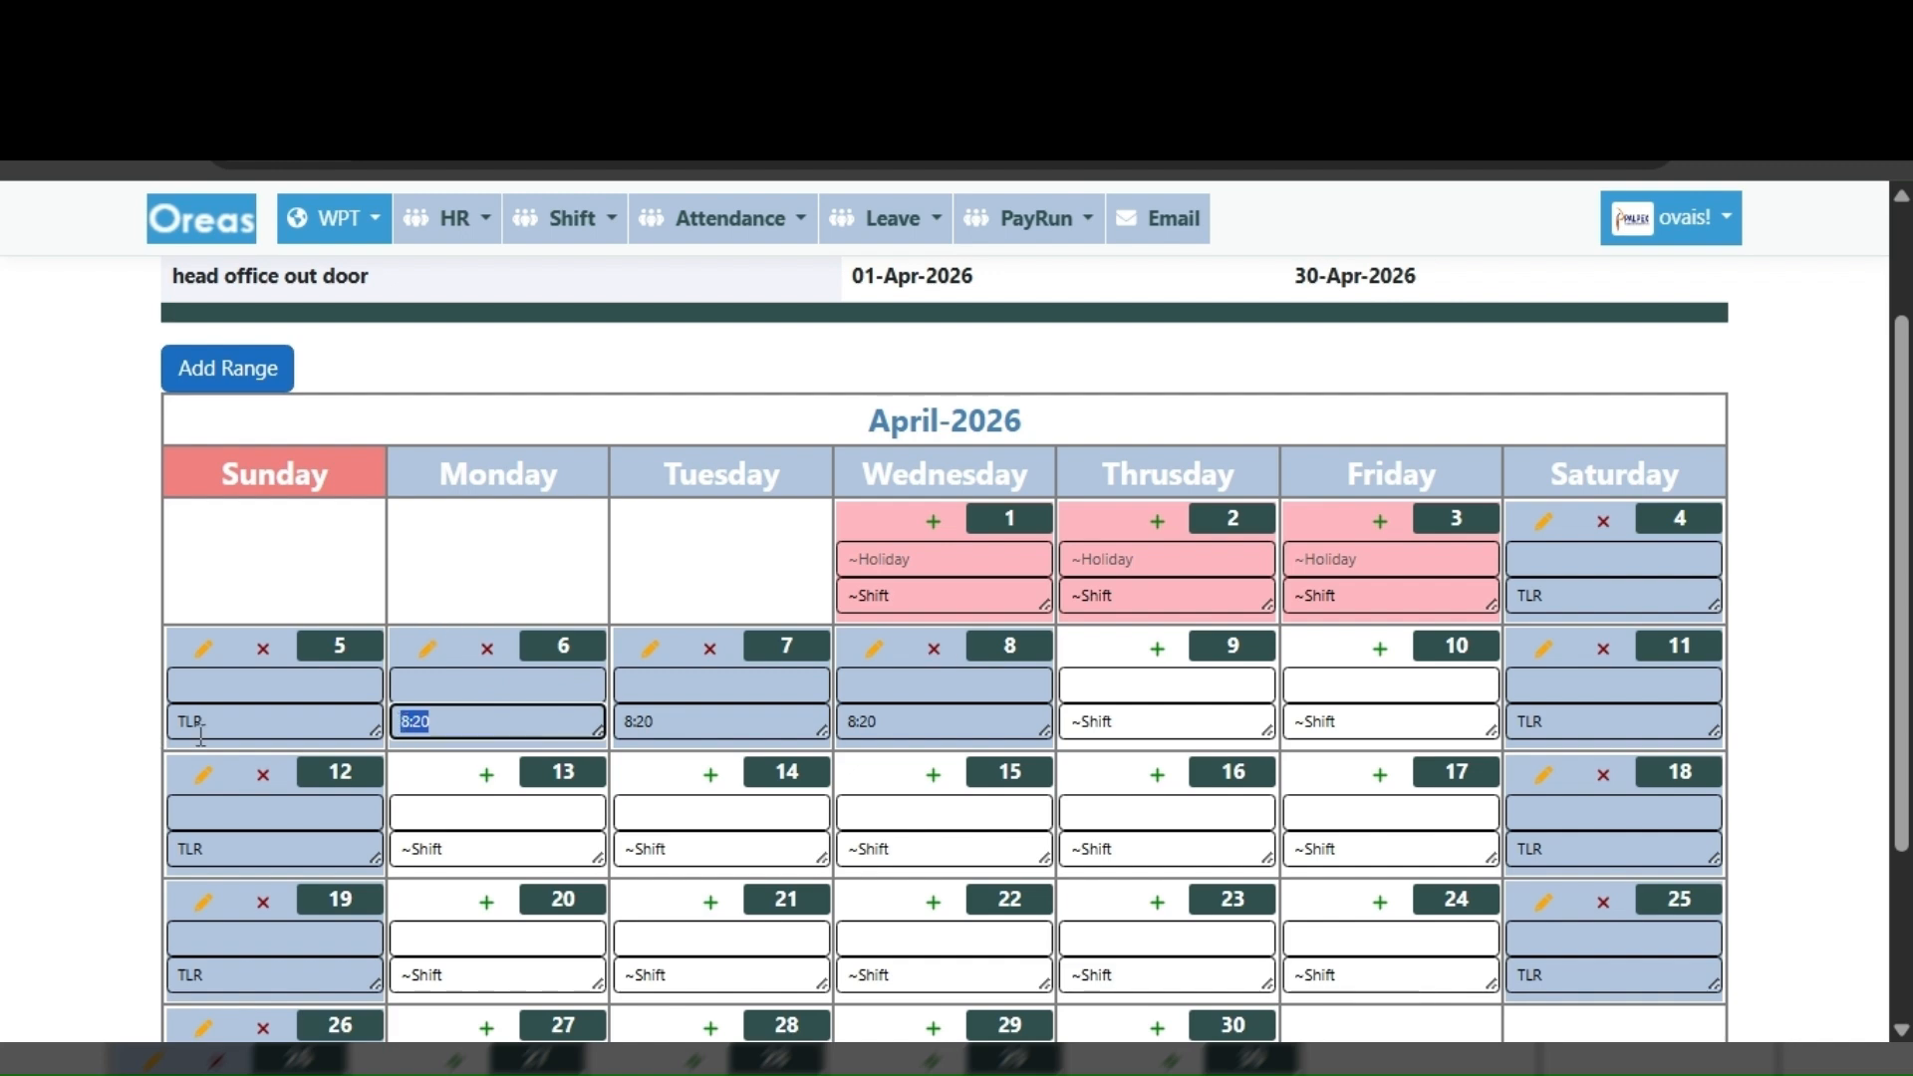
{"action": "left_click_drag", "start_coordinate": [211, 726], "coordinate": [167, 724]}
{"action": "scroll", "coordinate": [536, 758], "scroll_direction": "up", "scroll_amount": 2}
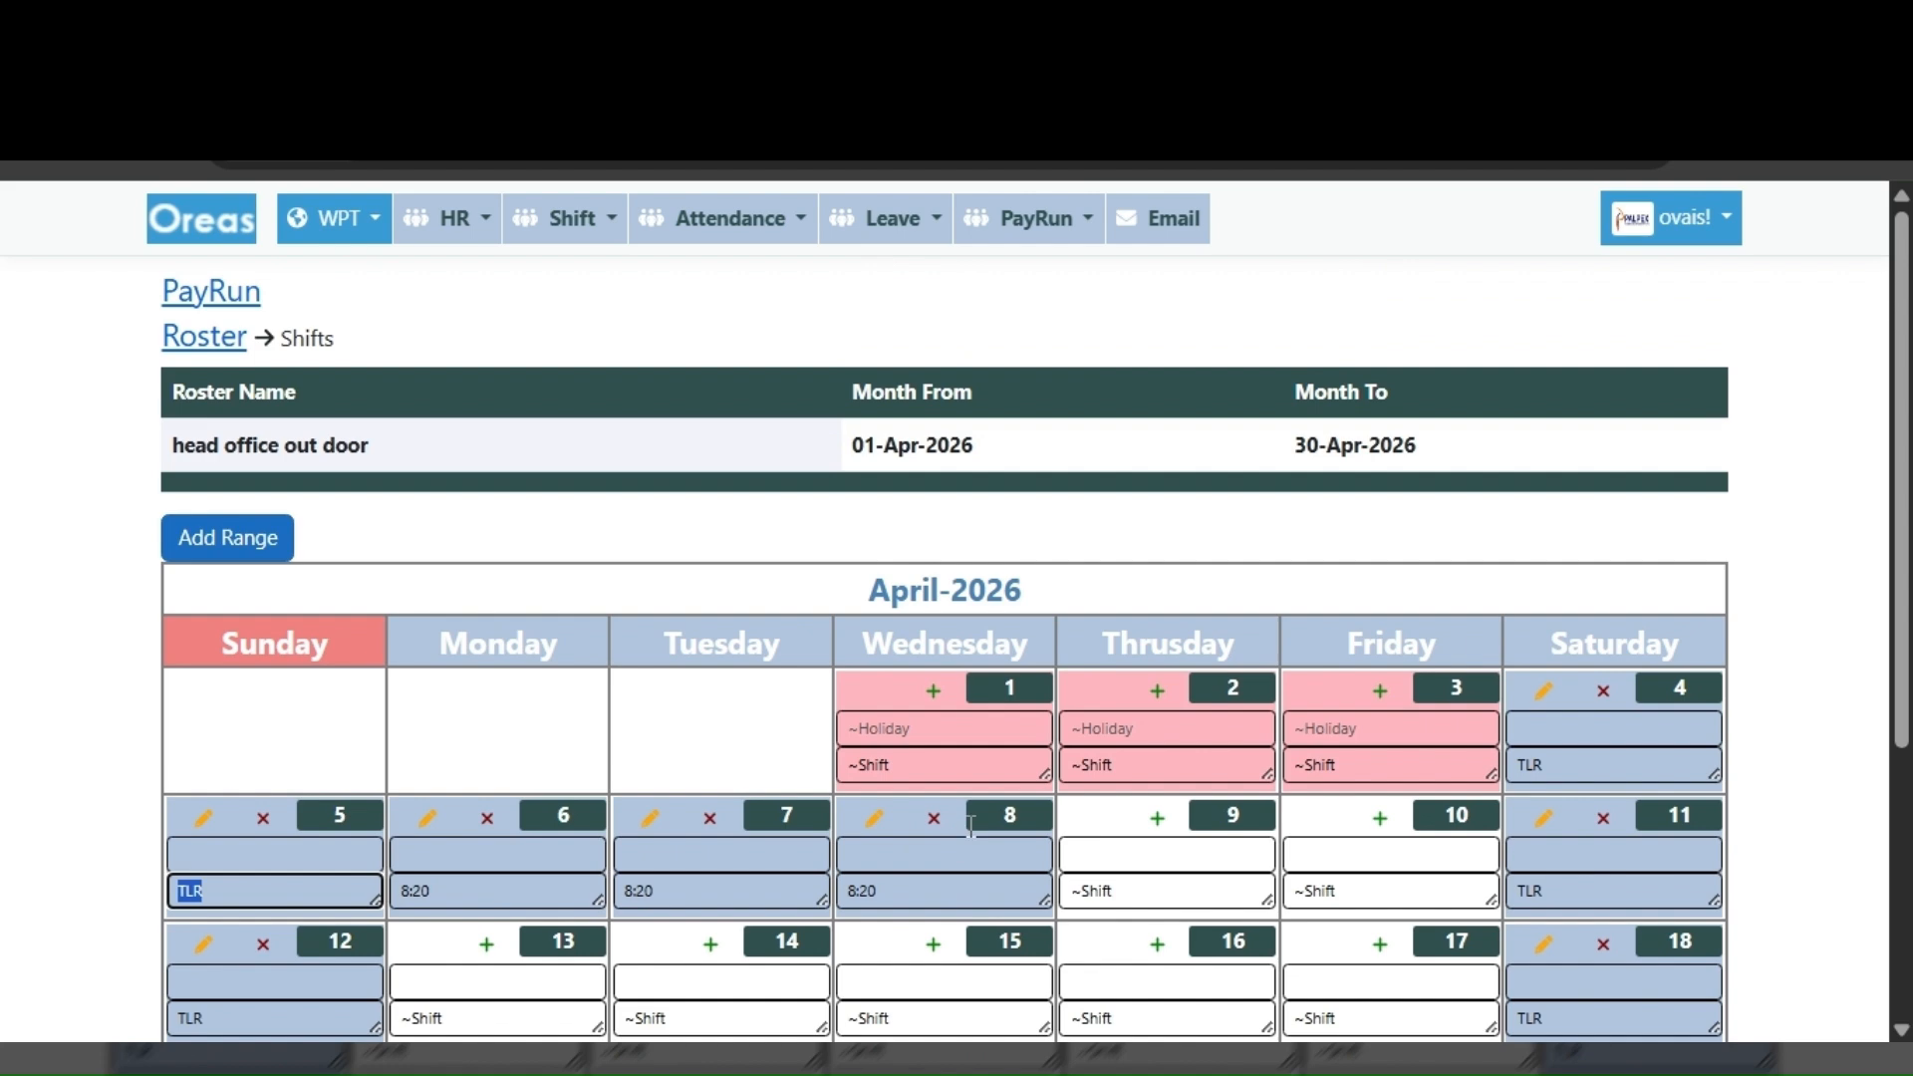
- Start a second range entry over the already assigned days, from 06-Apr-2026 till 08-Apr-2026
{"action": "left_click", "coordinate": [241, 546]}
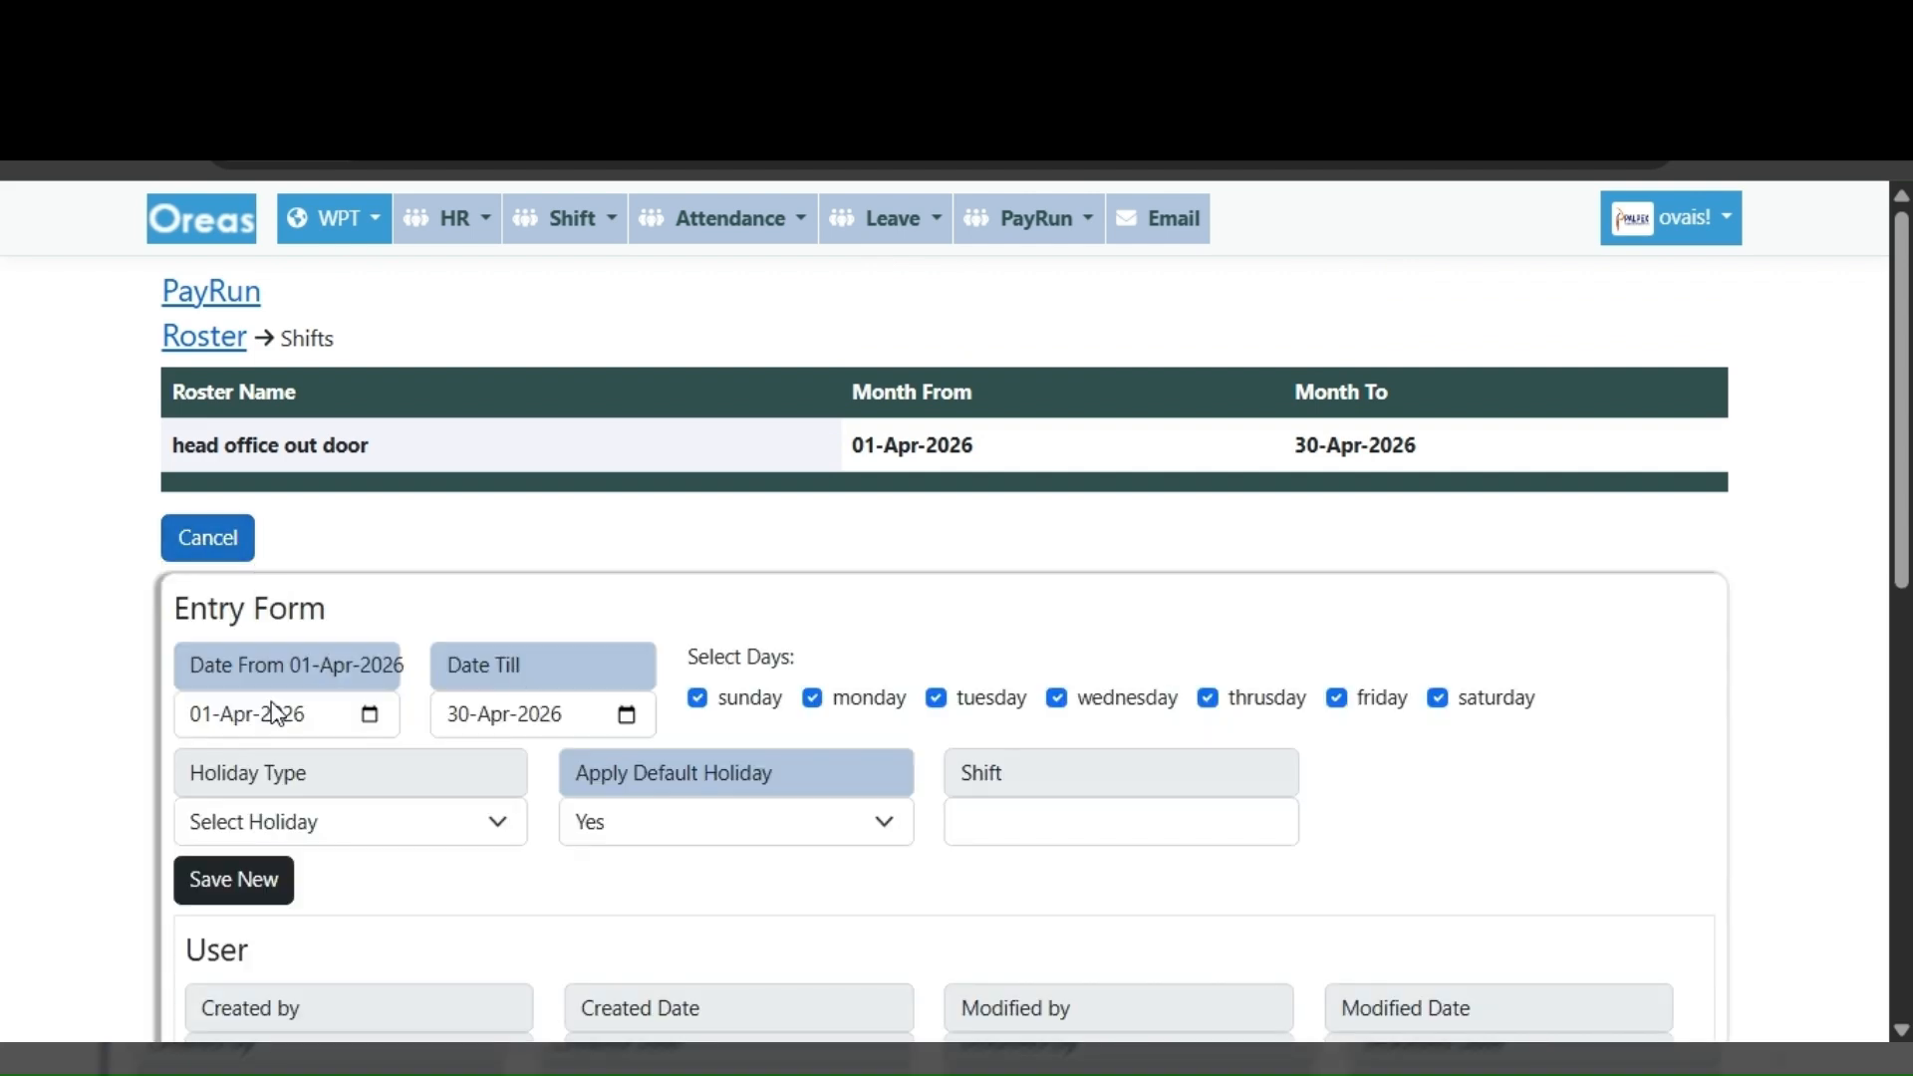
{"action": "left_click", "coordinate": [199, 714]}
{"action": "type", "text": "6"}
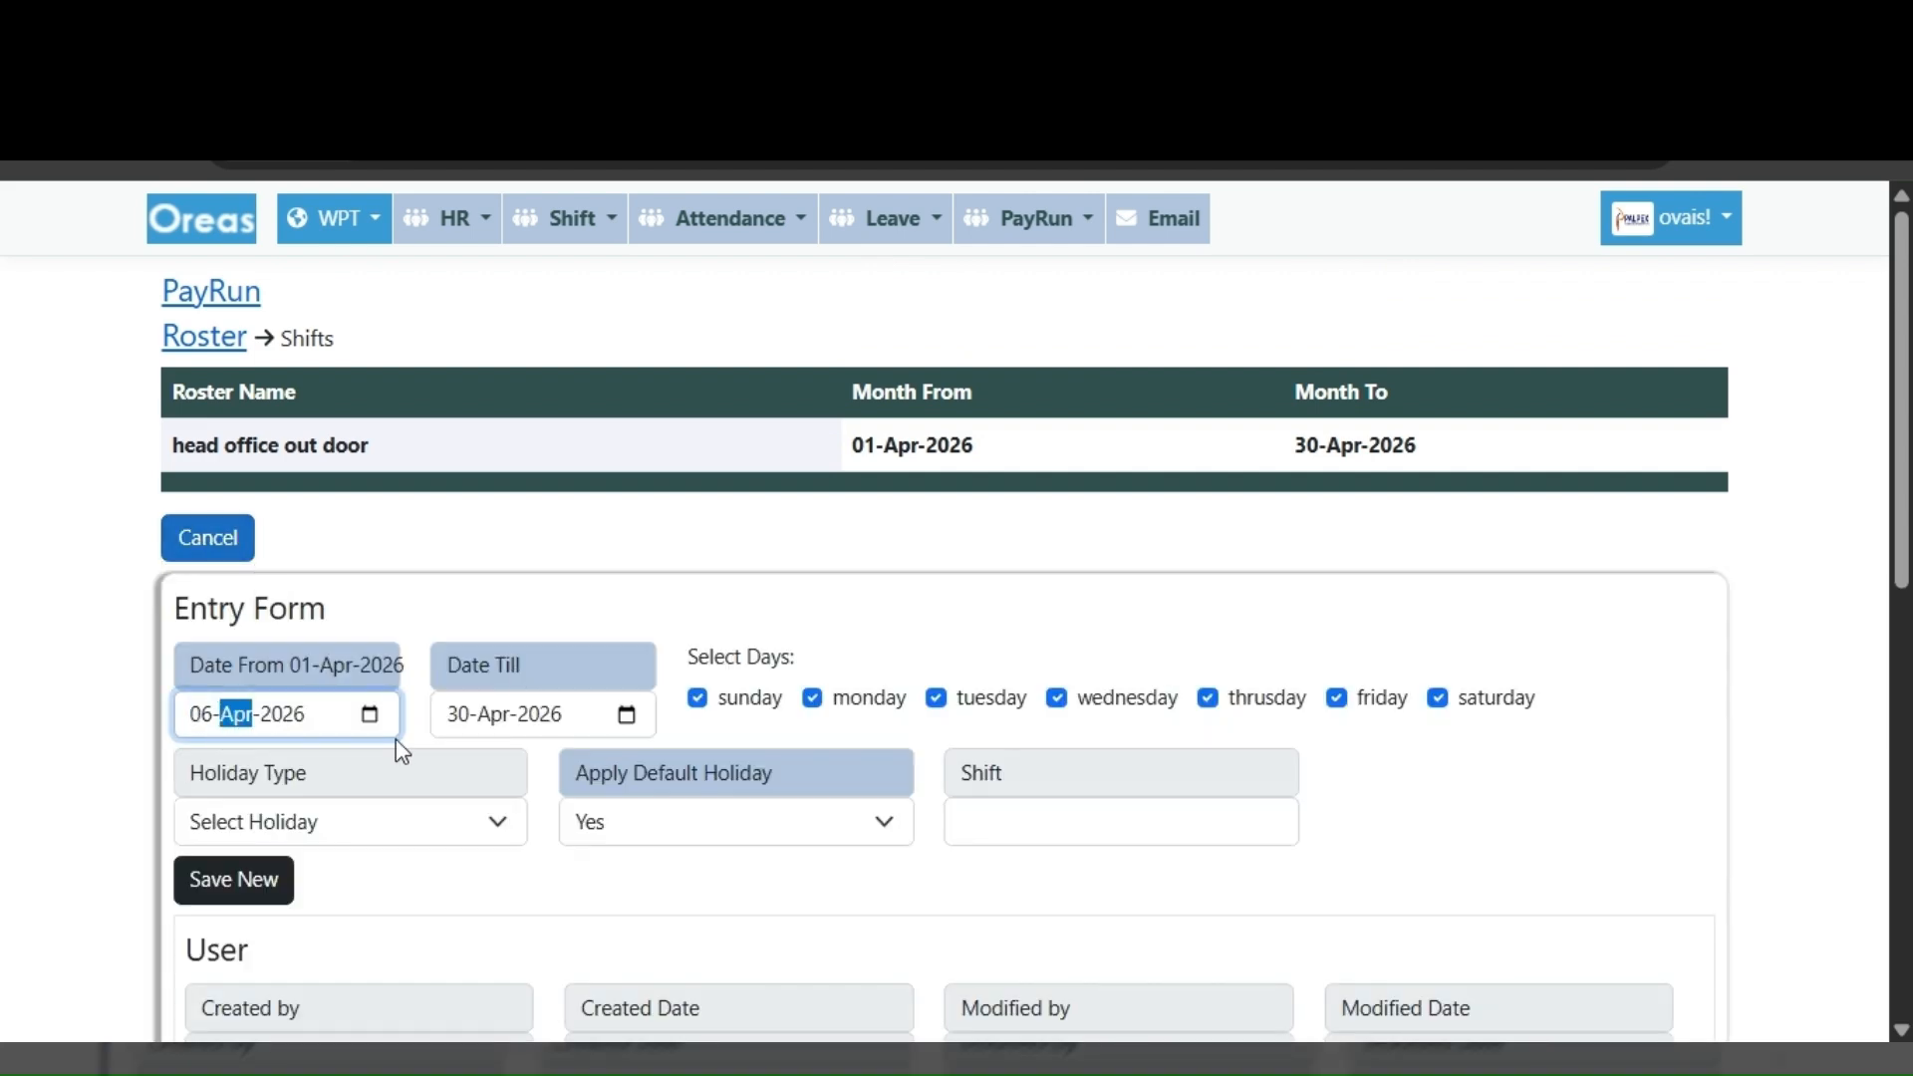
{"action": "left_click", "coordinate": [453, 714]}
{"action": "type", "text": "8"}
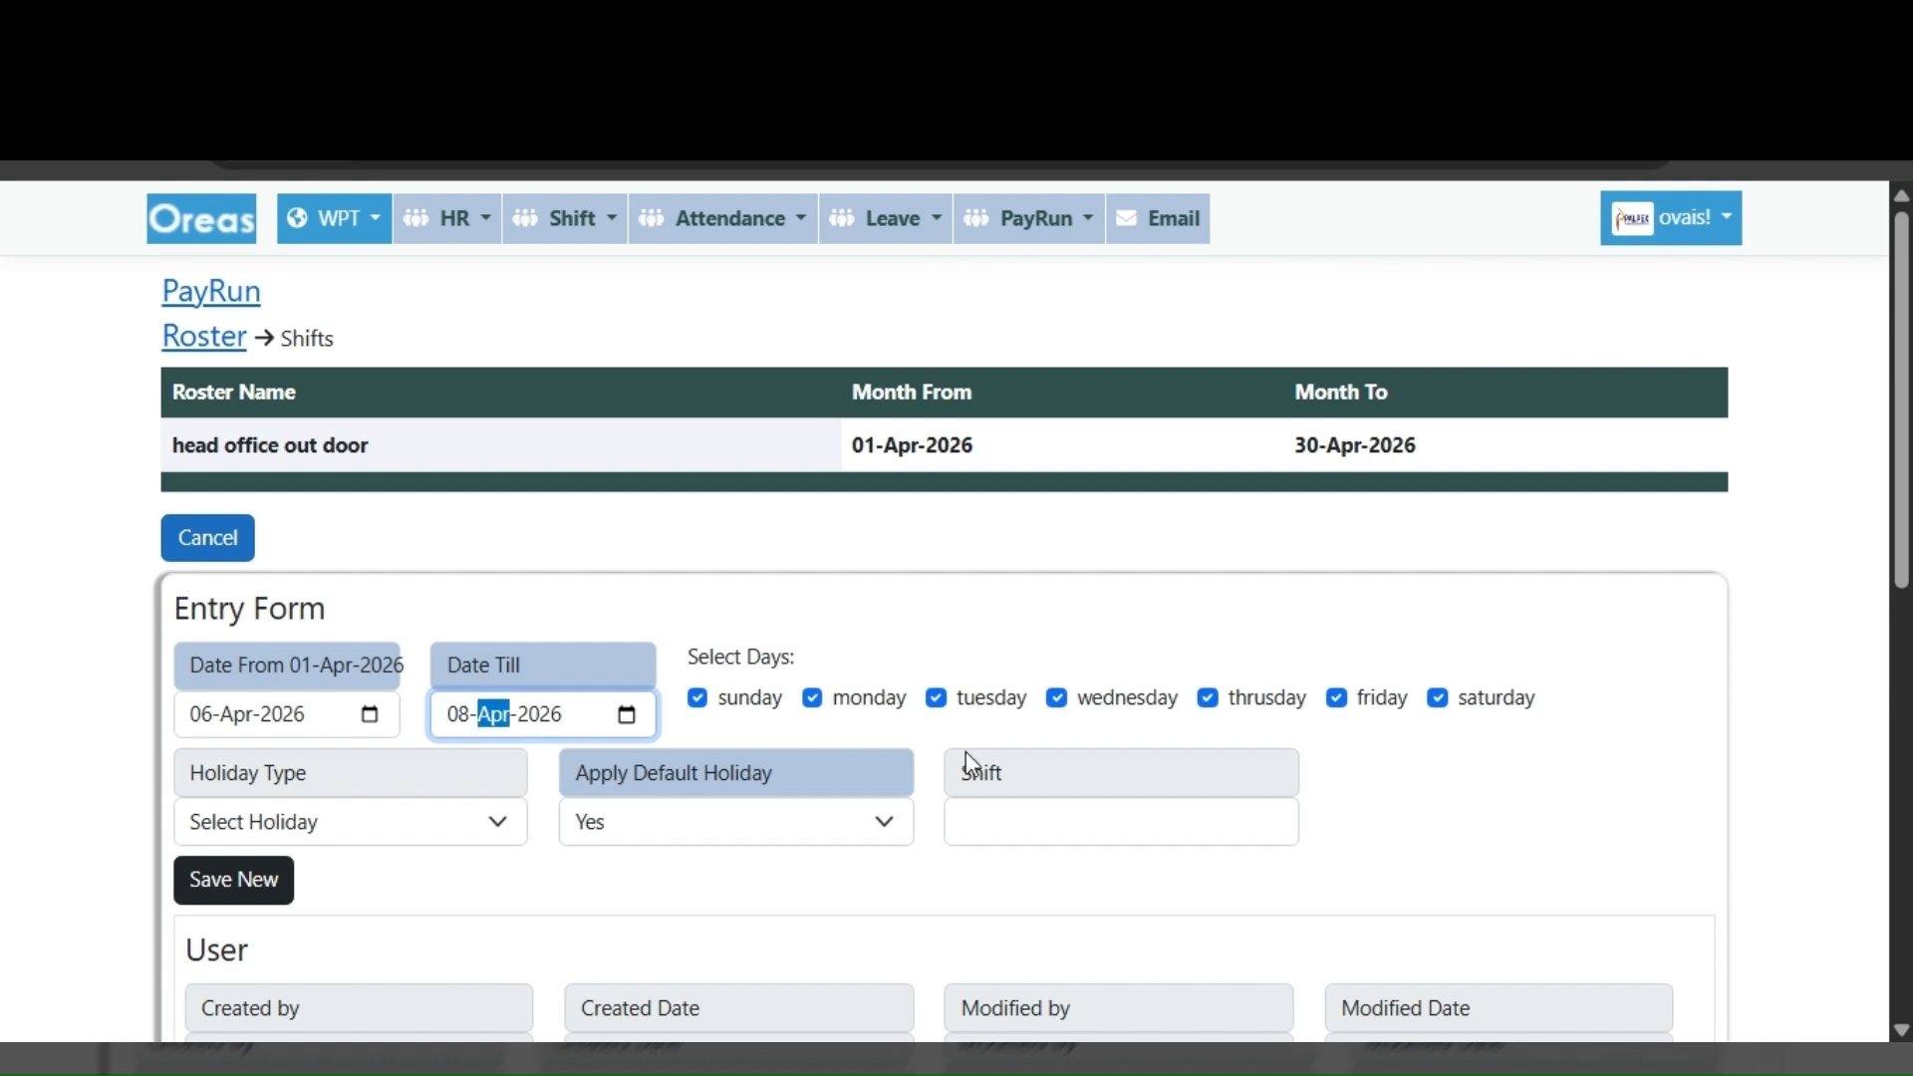
- Search shift names for "fa" and try to save the Factory0 Ramzan shift over the 6 to 8 April range
{"action": "left_click", "coordinate": [1025, 839]}
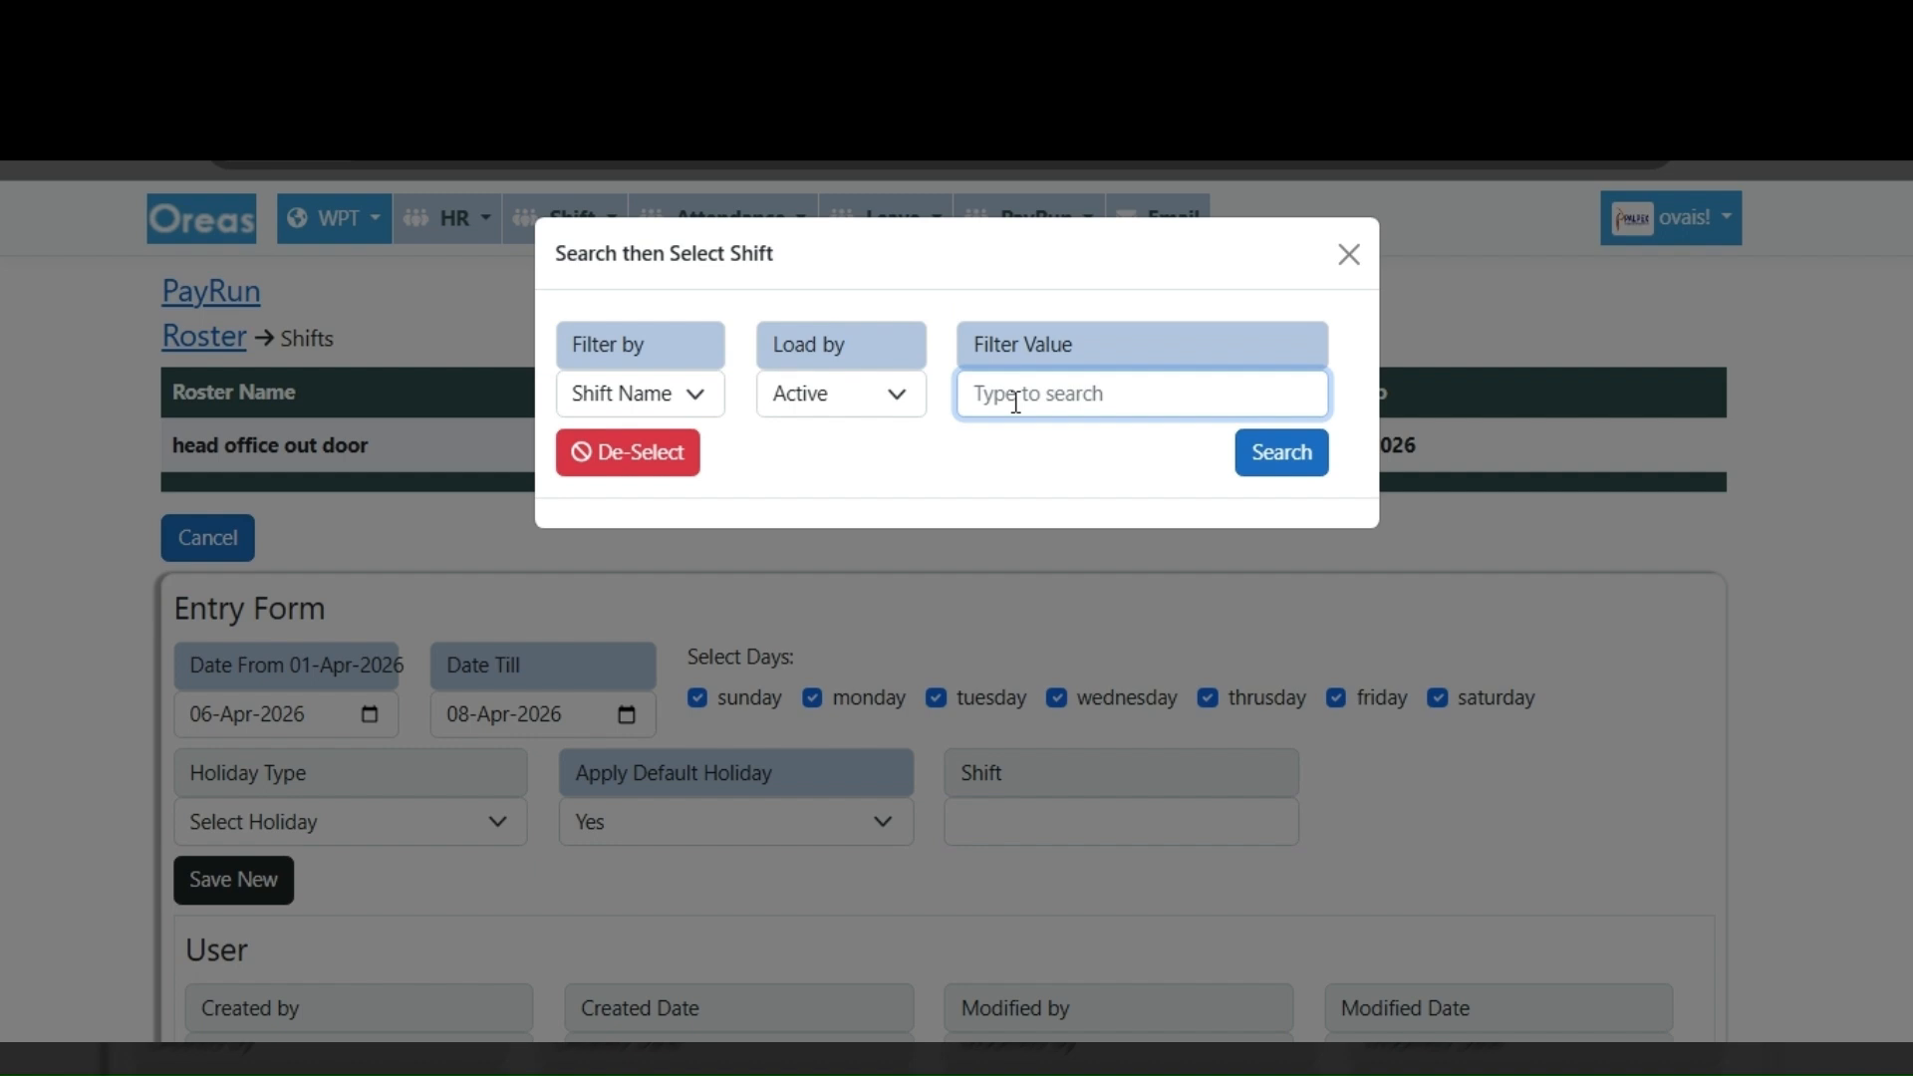
{"action": "type", "text": "fa"}
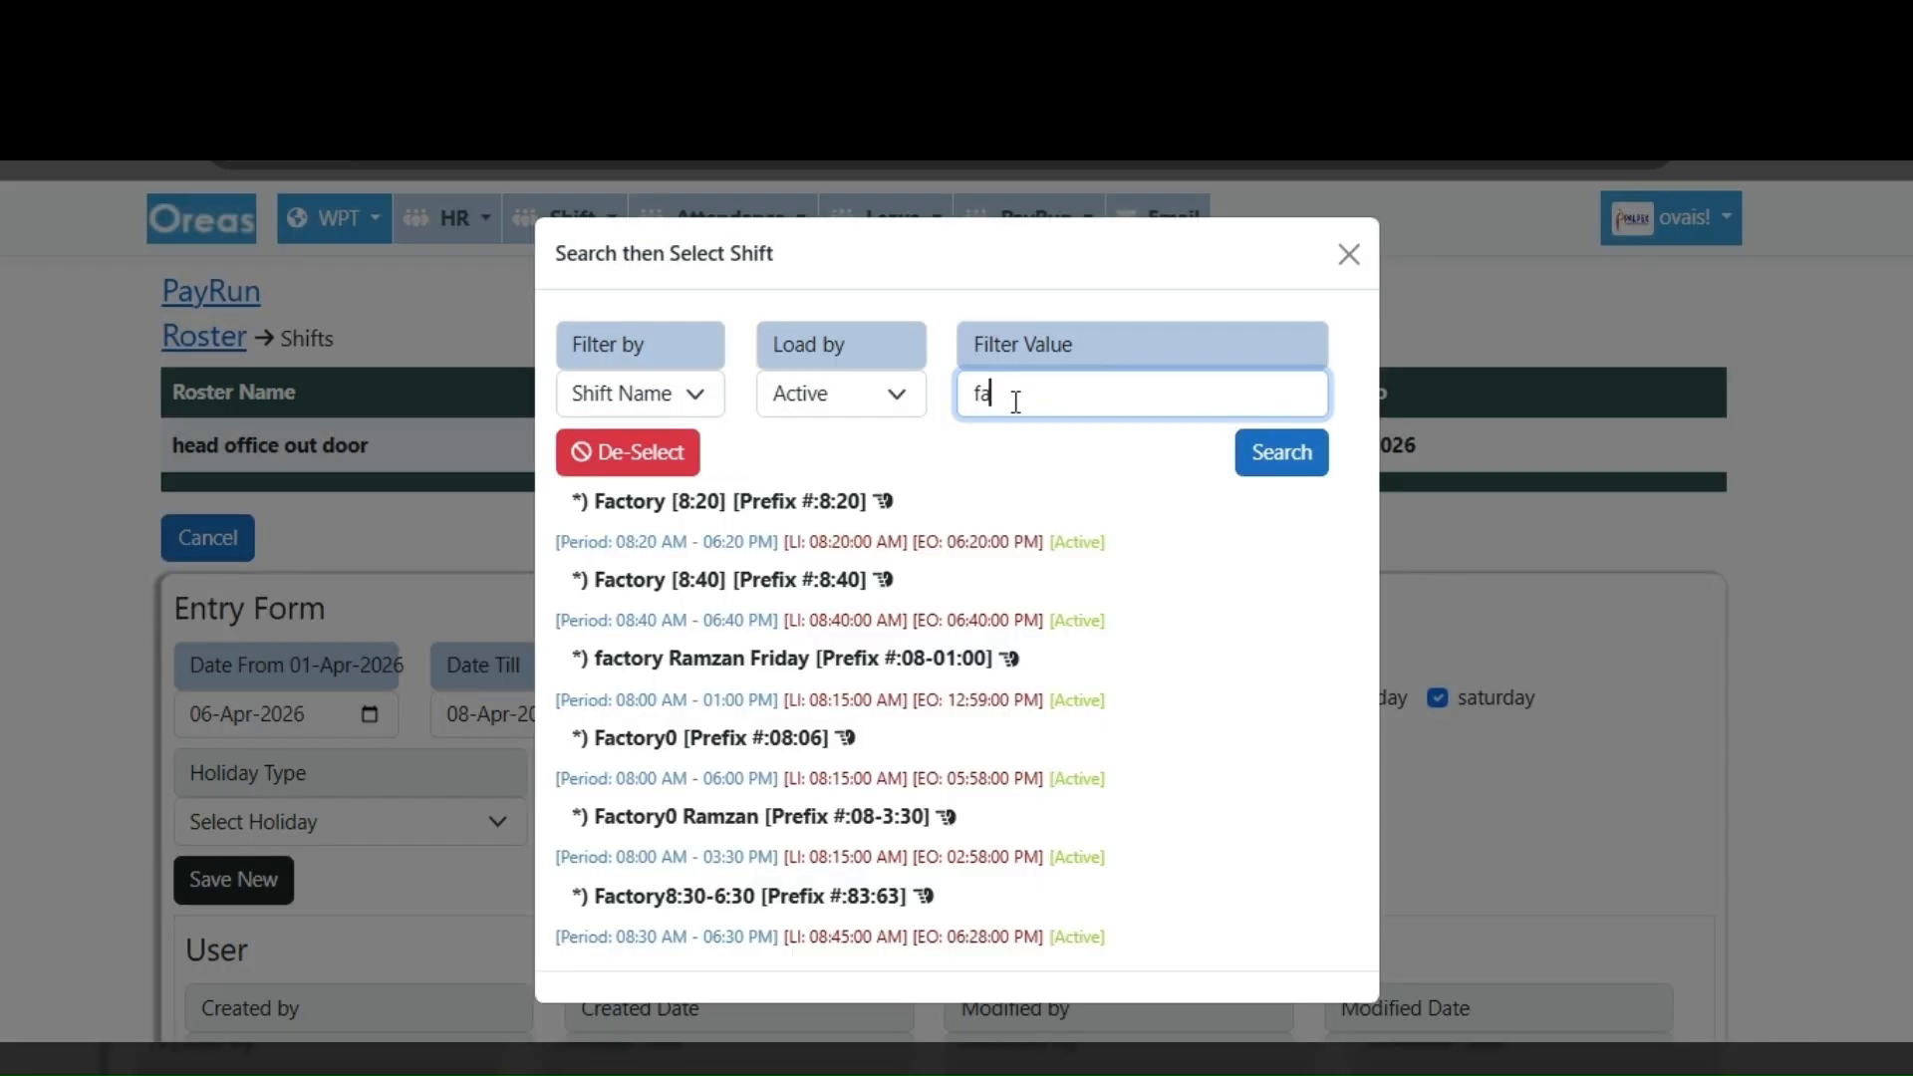
{"action": "left_click", "coordinate": [742, 819]}
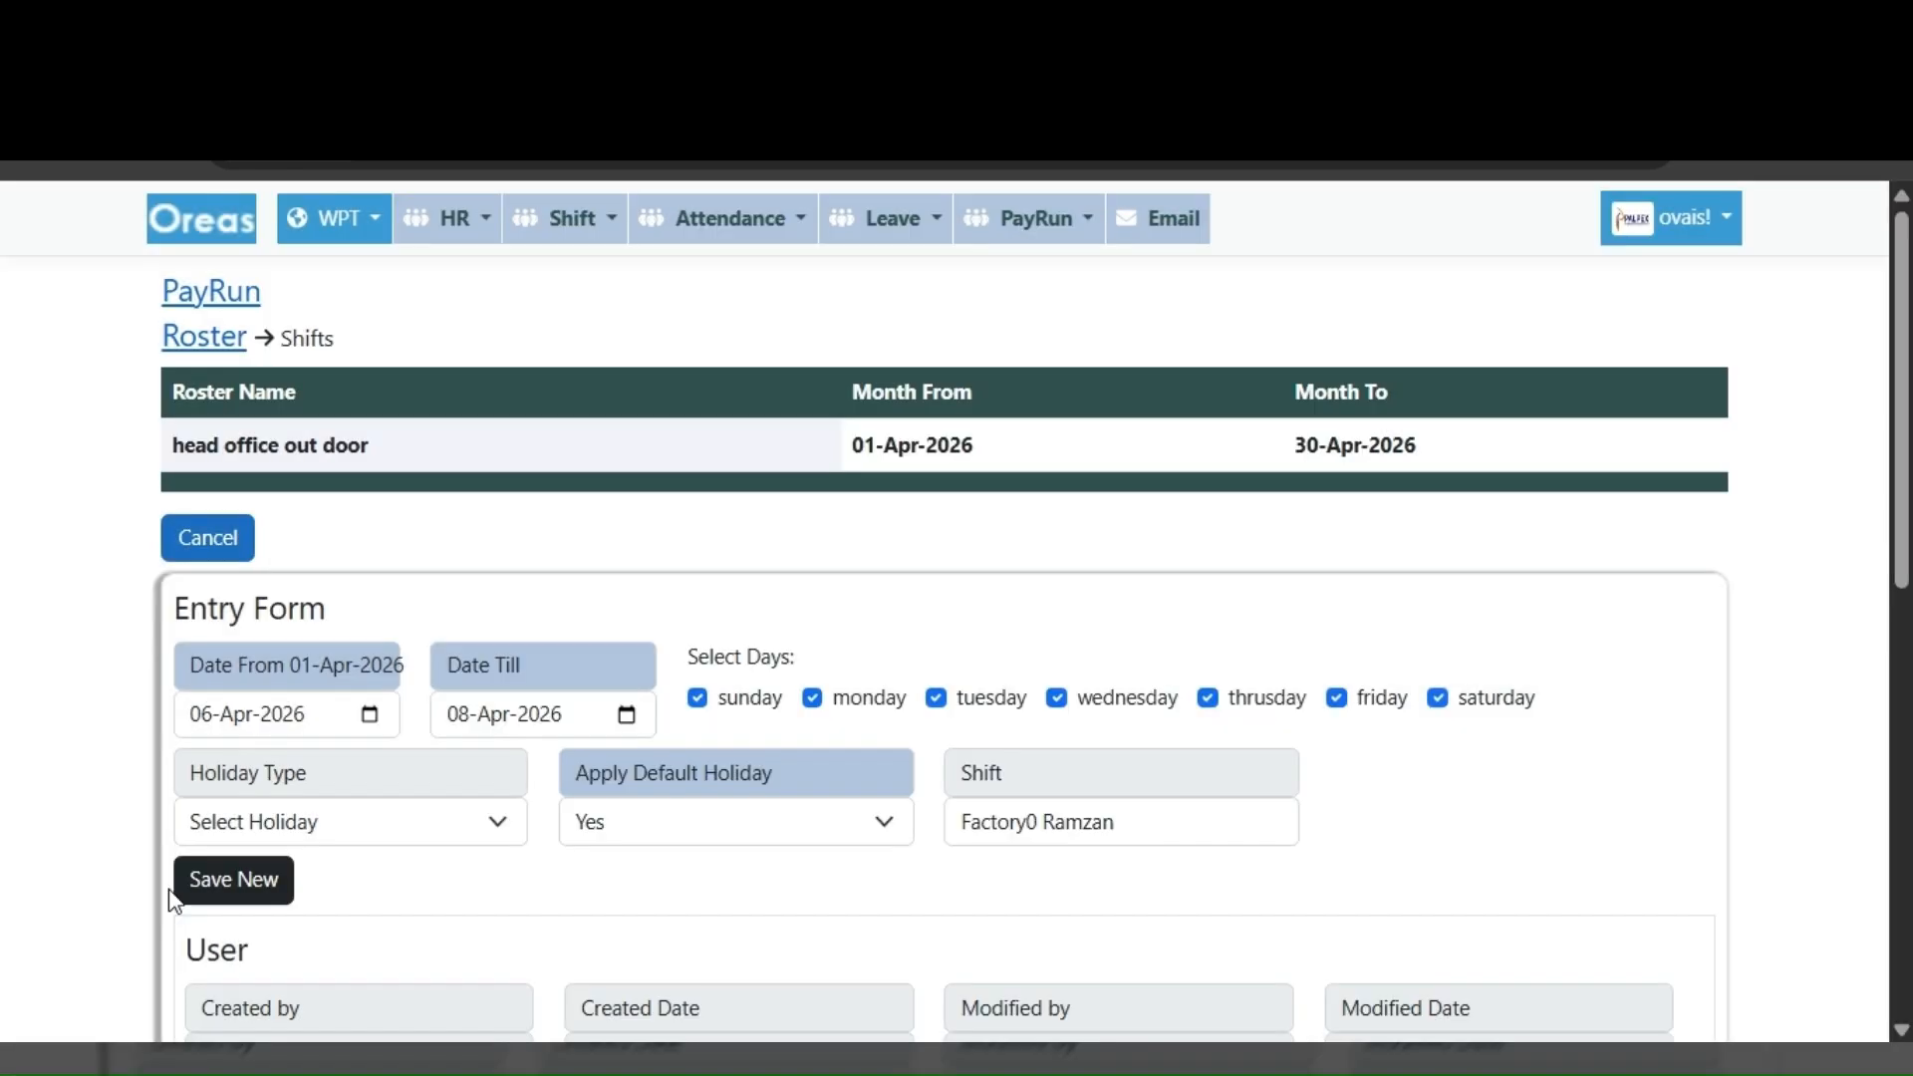
{"action": "left_click", "coordinate": [247, 879]}
{"action": "left_click", "coordinate": [1056, 376]}
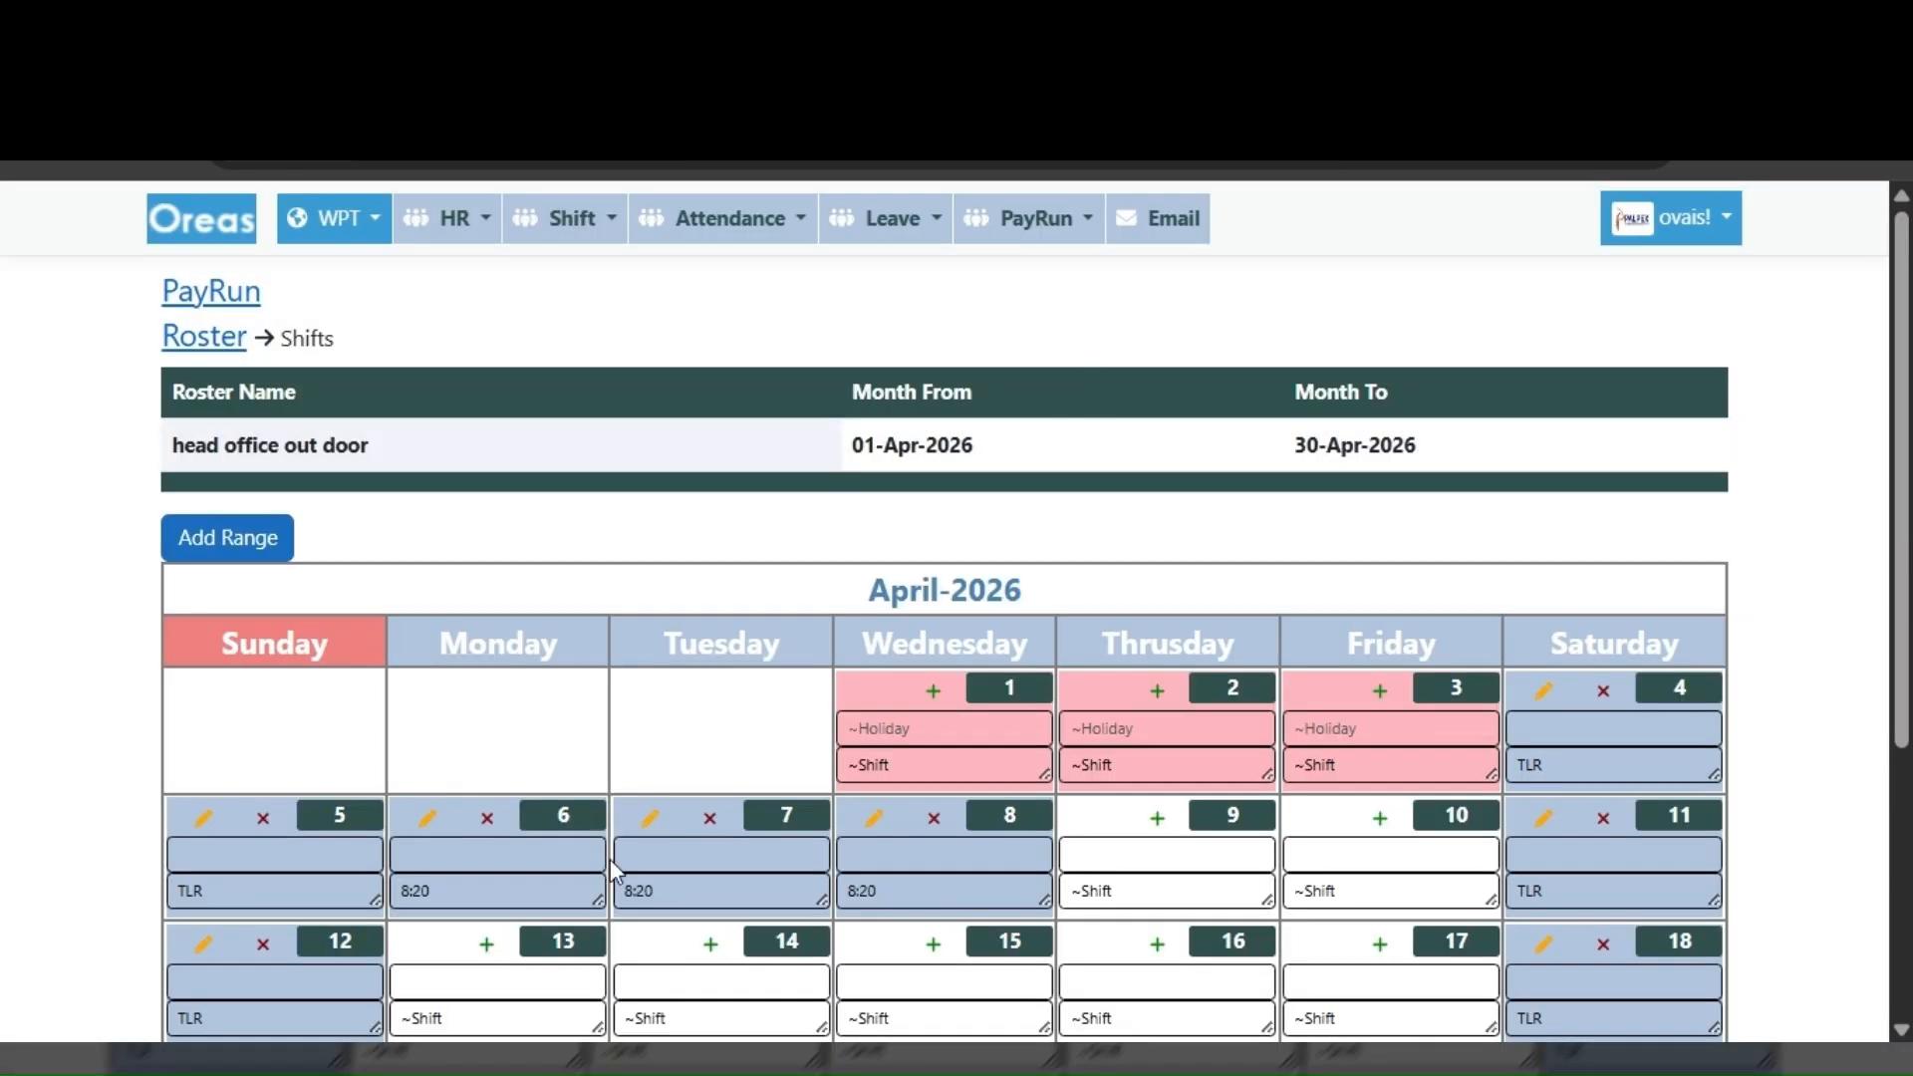
- Open the Monday 06-Apr-2026 entry for editing and check that day's shift code in the calendar
{"action": "left_click", "coordinate": [431, 833]}
{"action": "left_click", "coordinate": [1020, 823]}
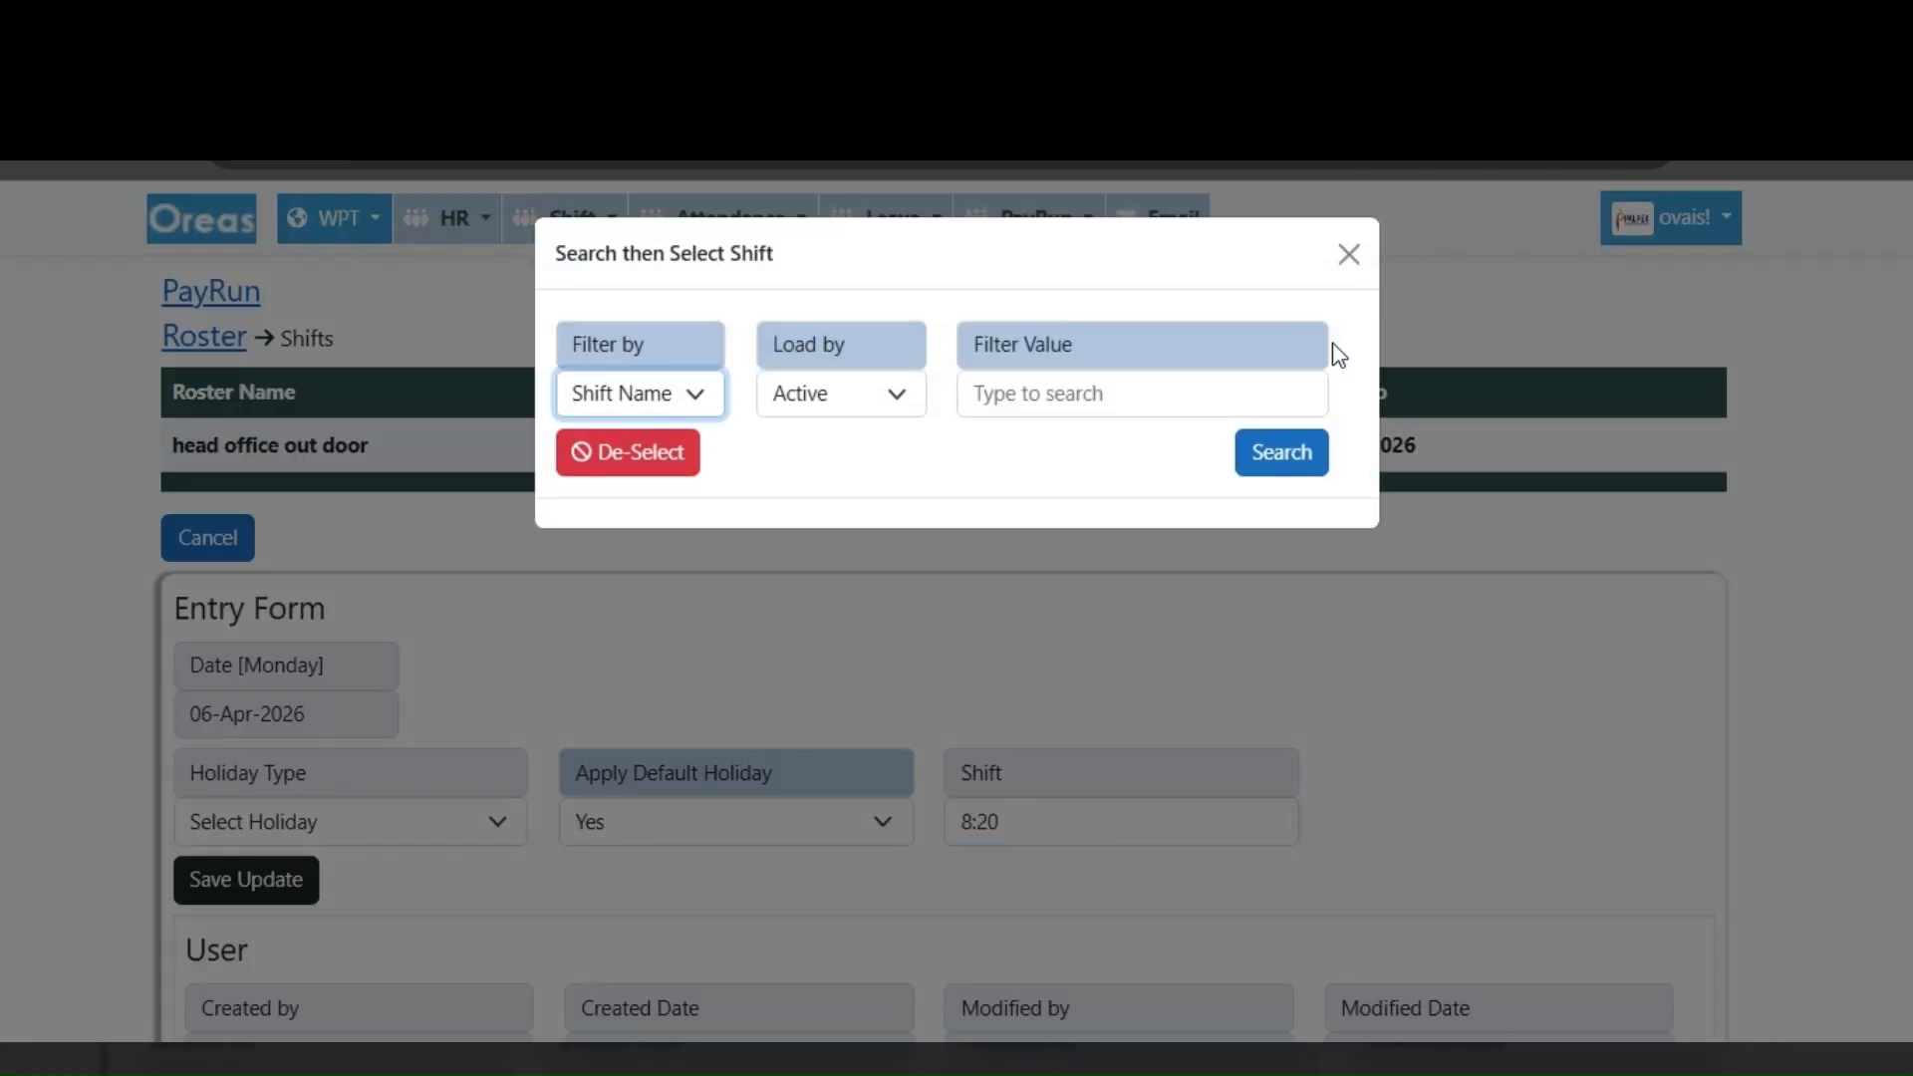
{"action": "left_click", "coordinate": [1349, 254]}
{"action": "scroll", "coordinate": [965, 792], "scroll_direction": "down", "scroll_amount": 5}
{"action": "left_click_drag", "start_coordinate": [468, 918], "coordinate": [377, 924]}
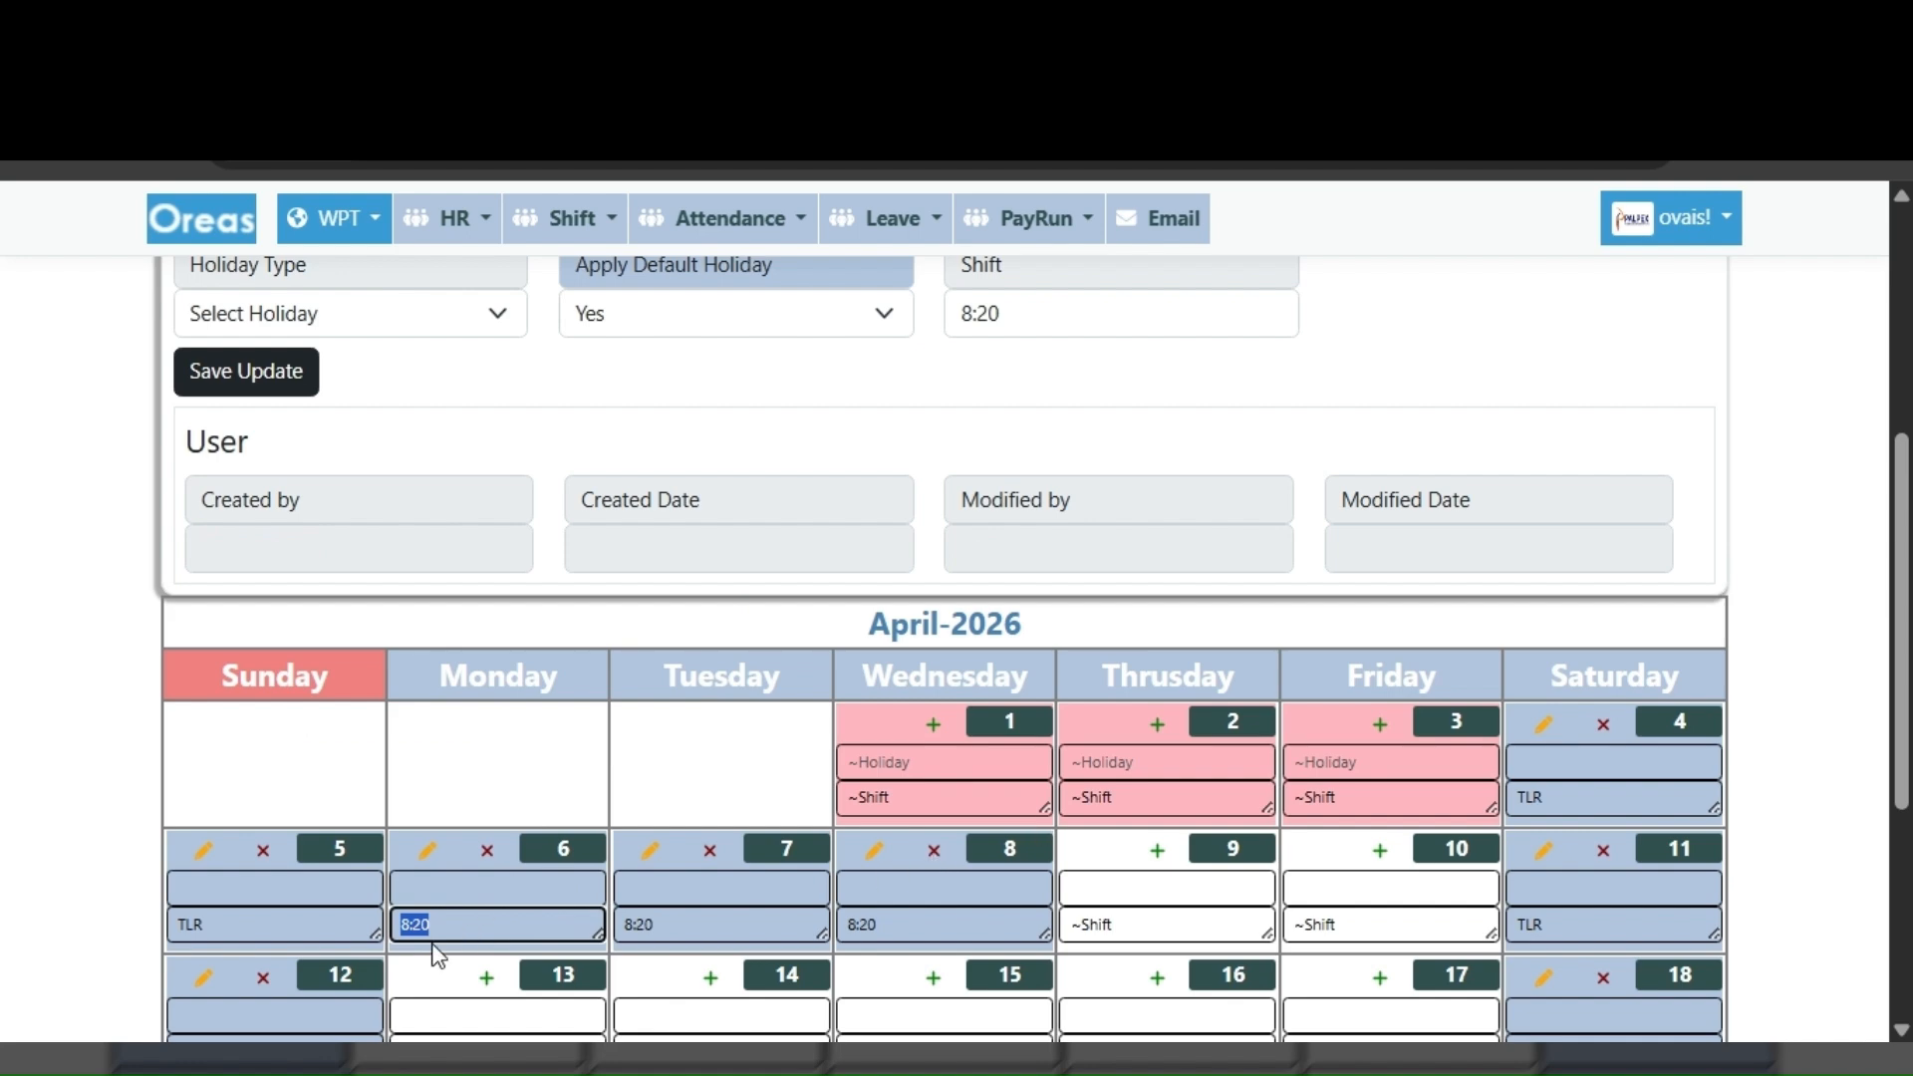
{"action": "scroll", "coordinate": [555, 696], "scroll_direction": "up", "scroll_amount": 2}
- Search shift names for "ram" and select the factory Ramzan Friday shift for the 6 April entry
{"action": "left_click", "coordinate": [998, 496]}
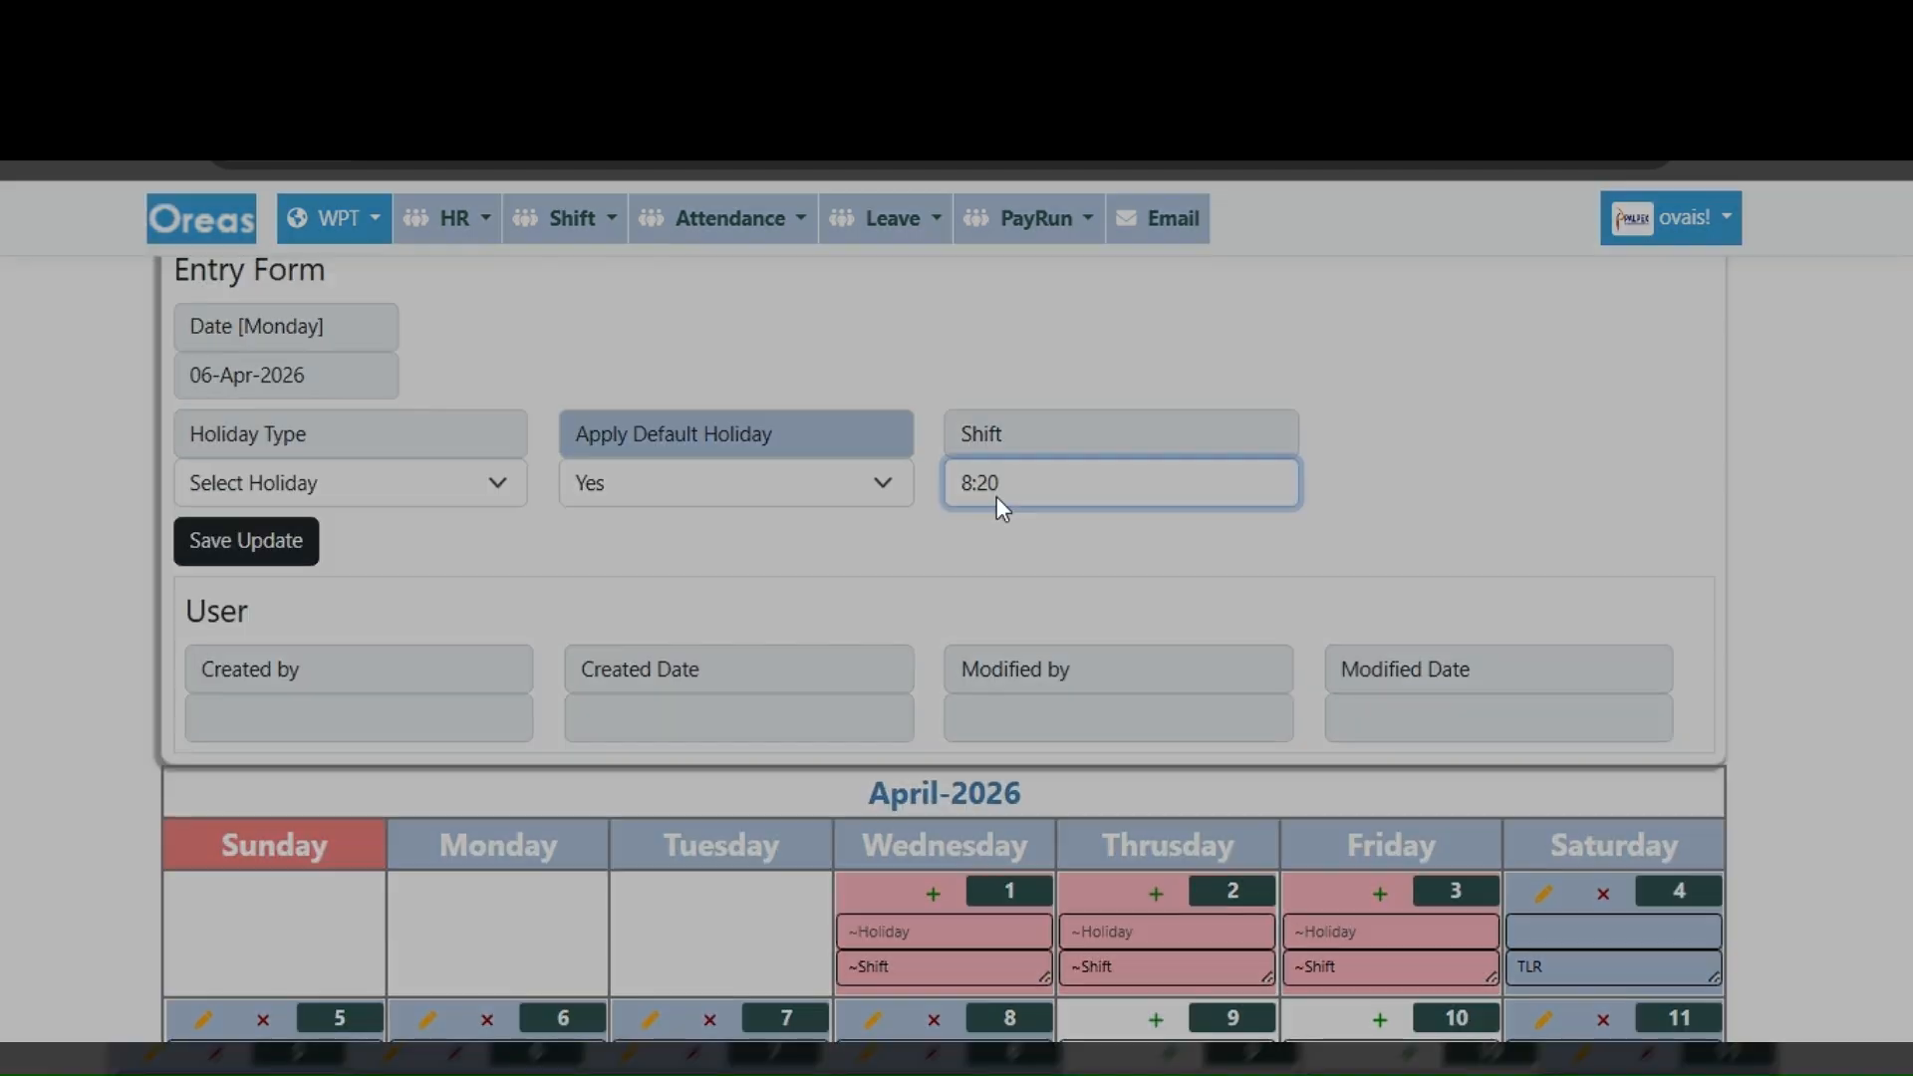
{"action": "left_click", "coordinate": [1021, 394]}
{"action": "type", "text": "ram"}
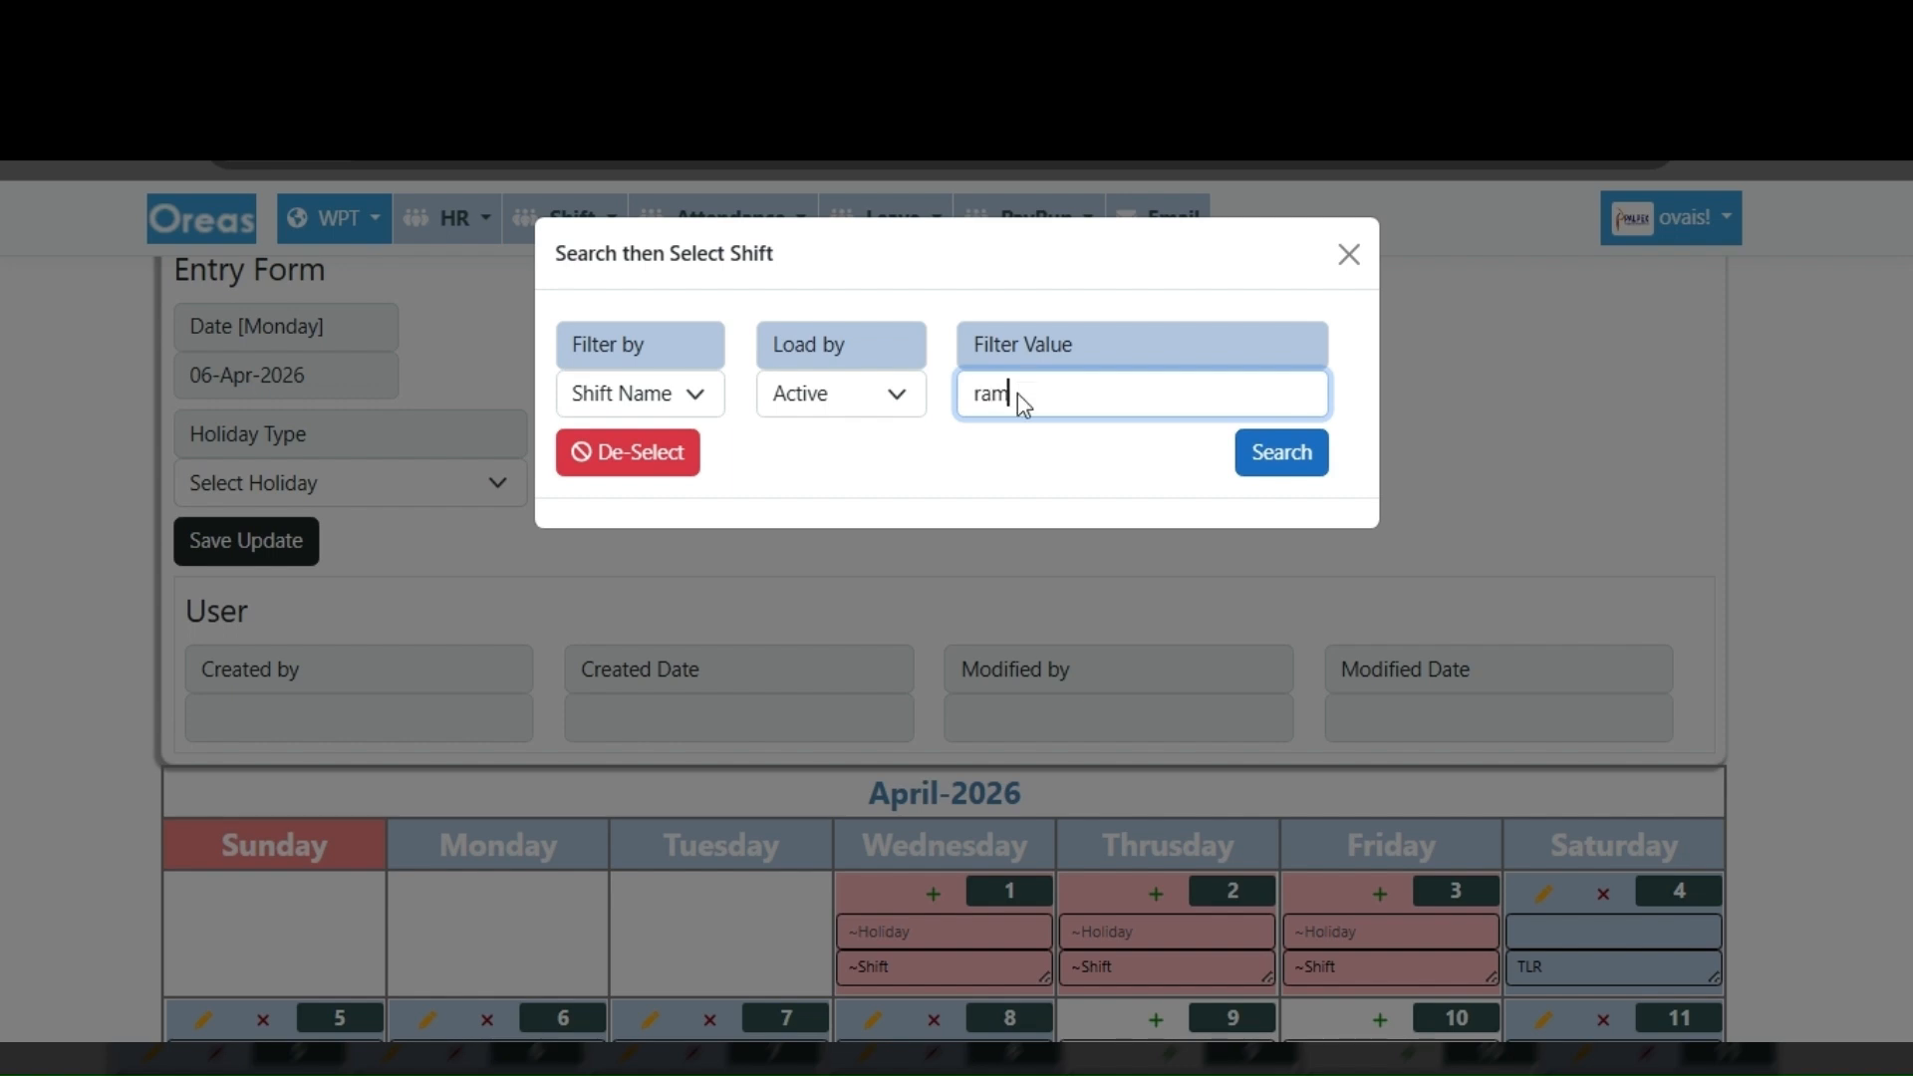
{"action": "key", "text": "Return"}
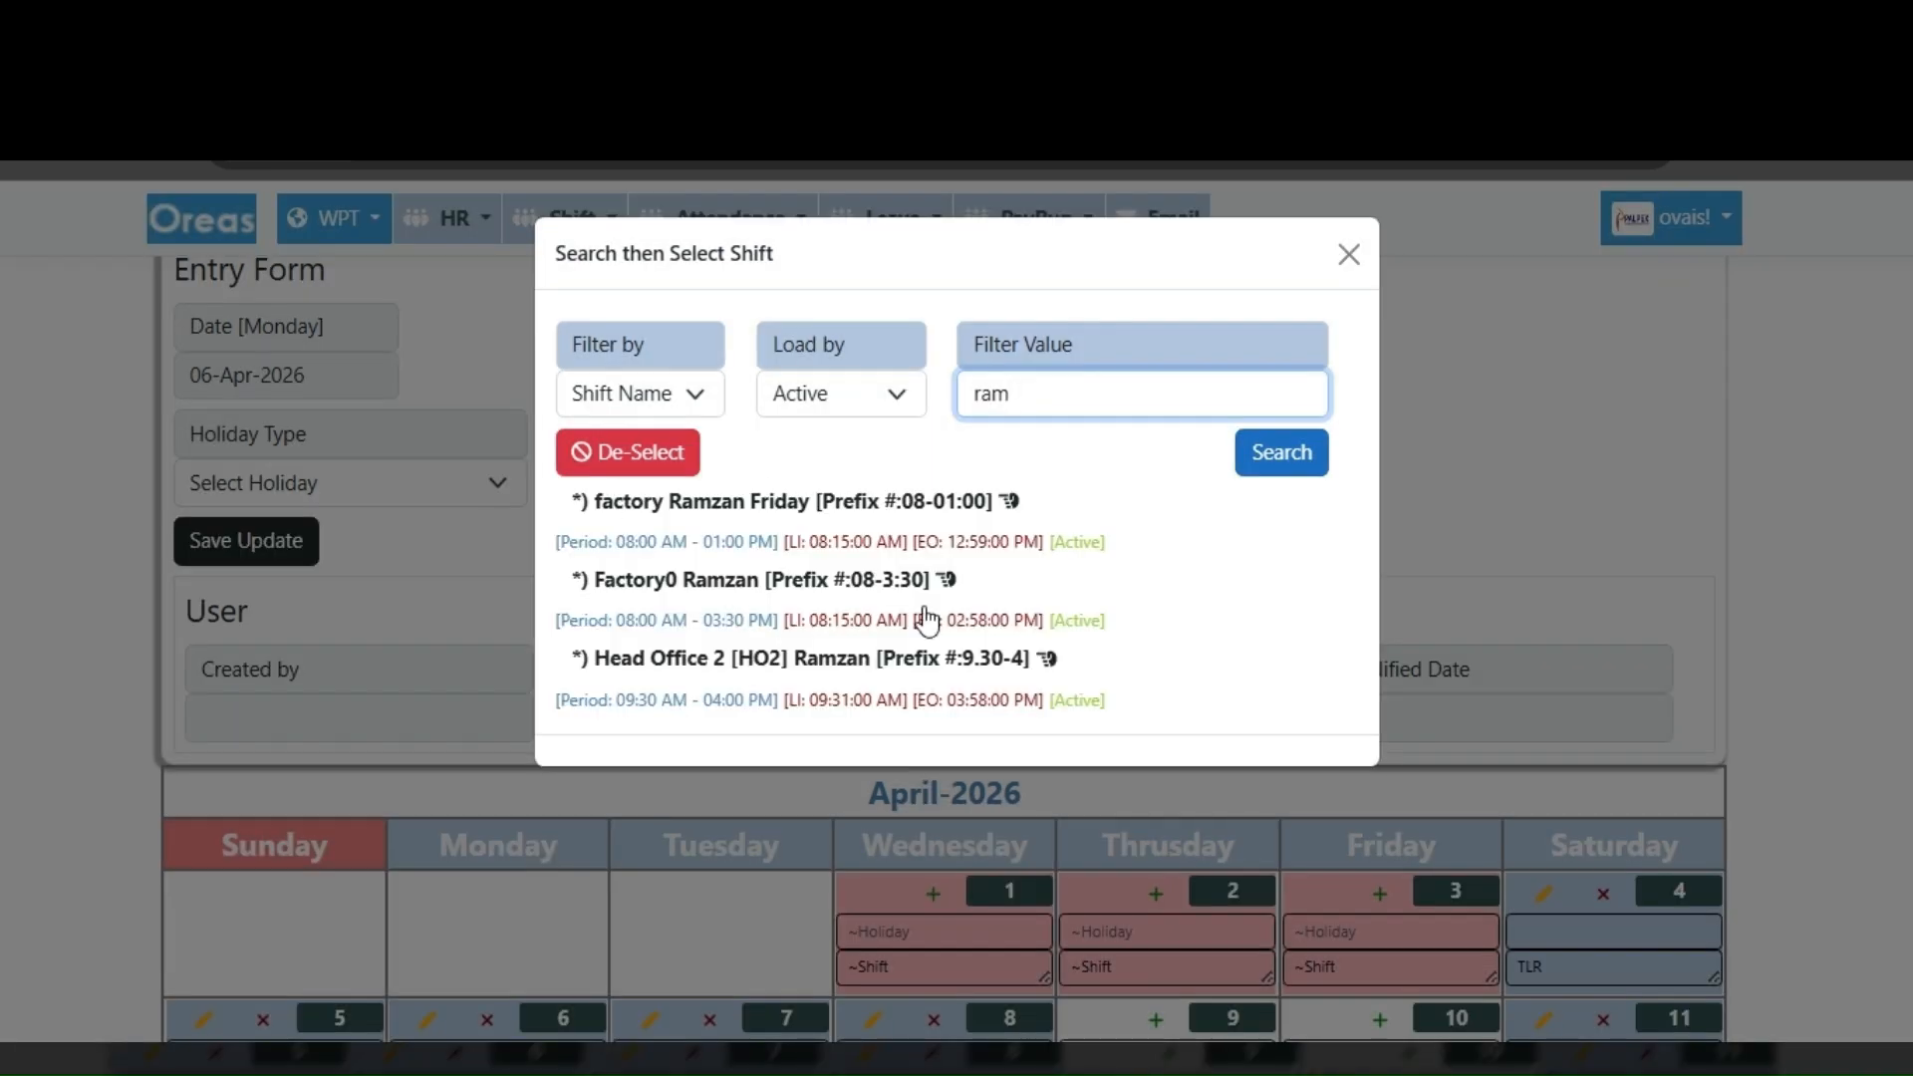
{"action": "left_click", "coordinate": [761, 504]}
- Save the updated 6 April entry and check its shift code against the rest of the April calendar
{"action": "left_click", "coordinate": [196, 566]}
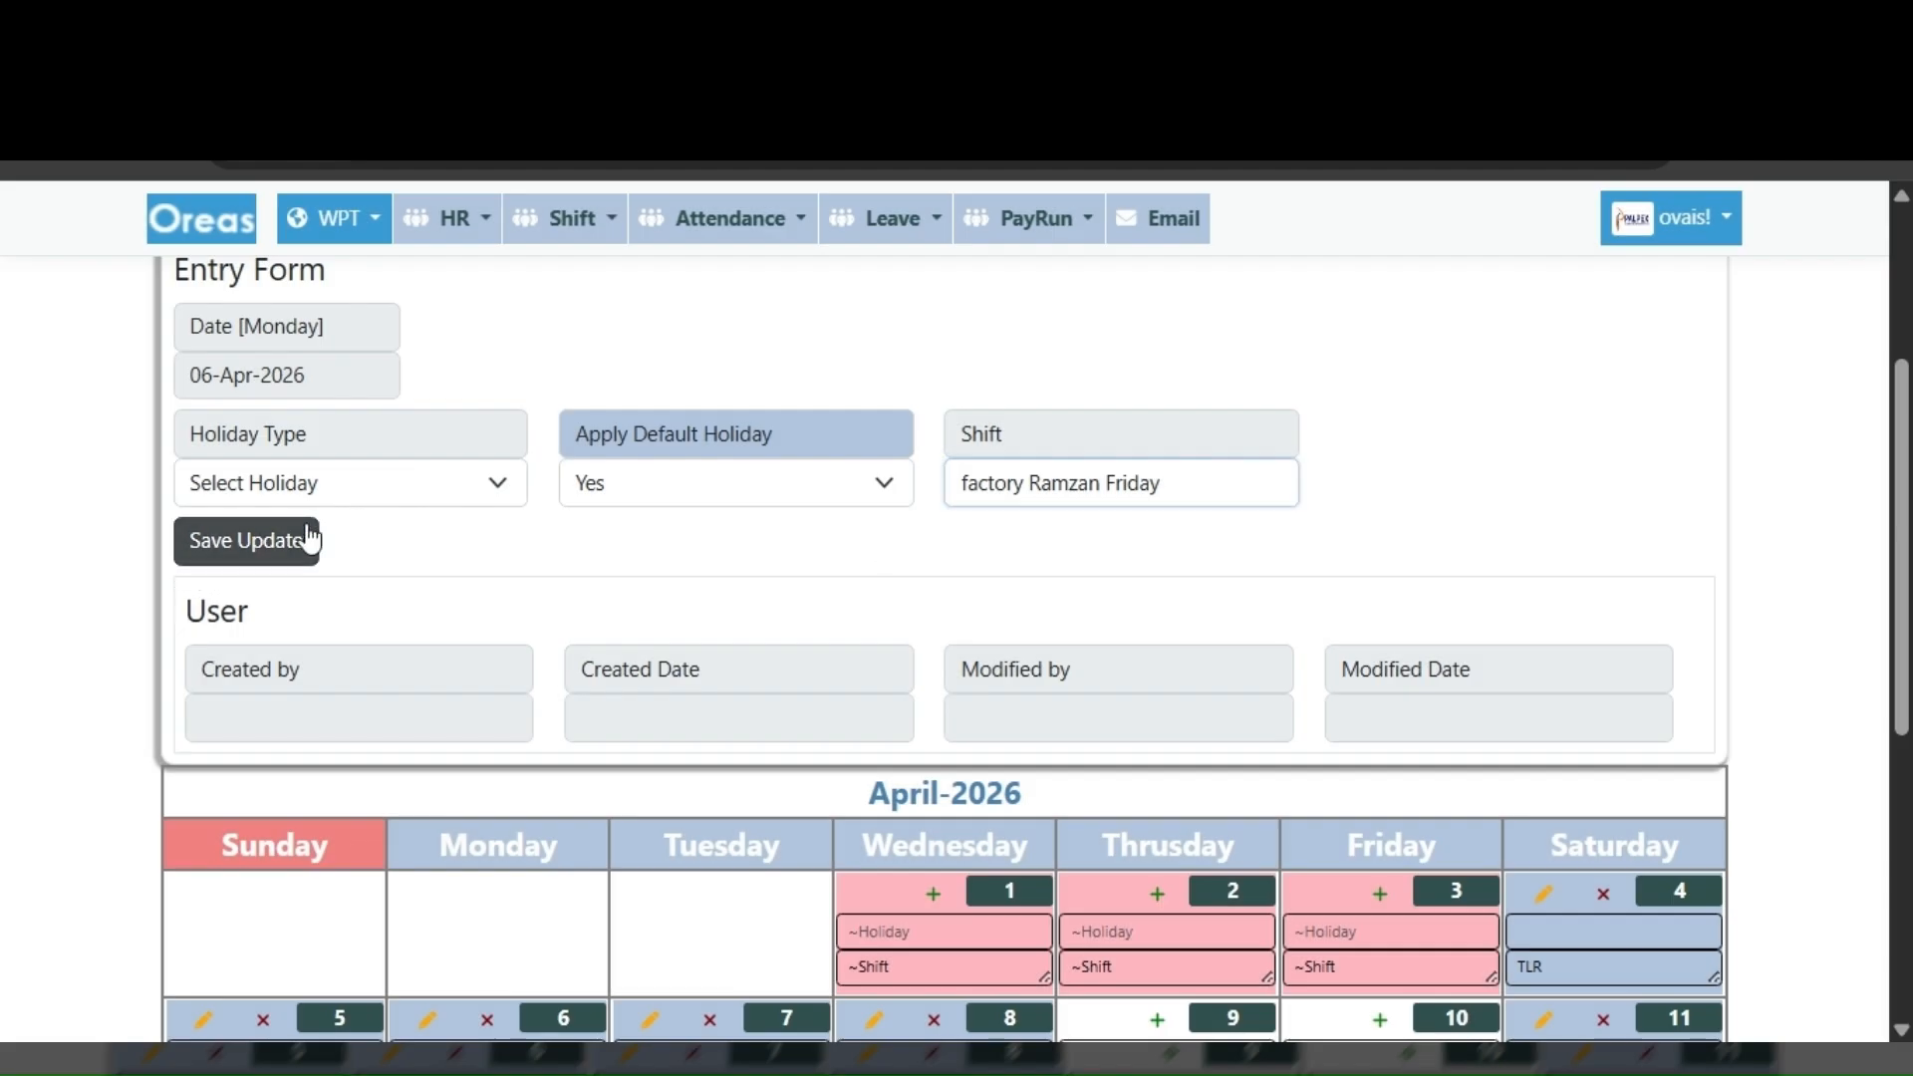
{"action": "left_click", "coordinate": [1122, 368]}
{"action": "scroll", "coordinate": [558, 835], "scroll_direction": "down", "scroll_amount": 5}
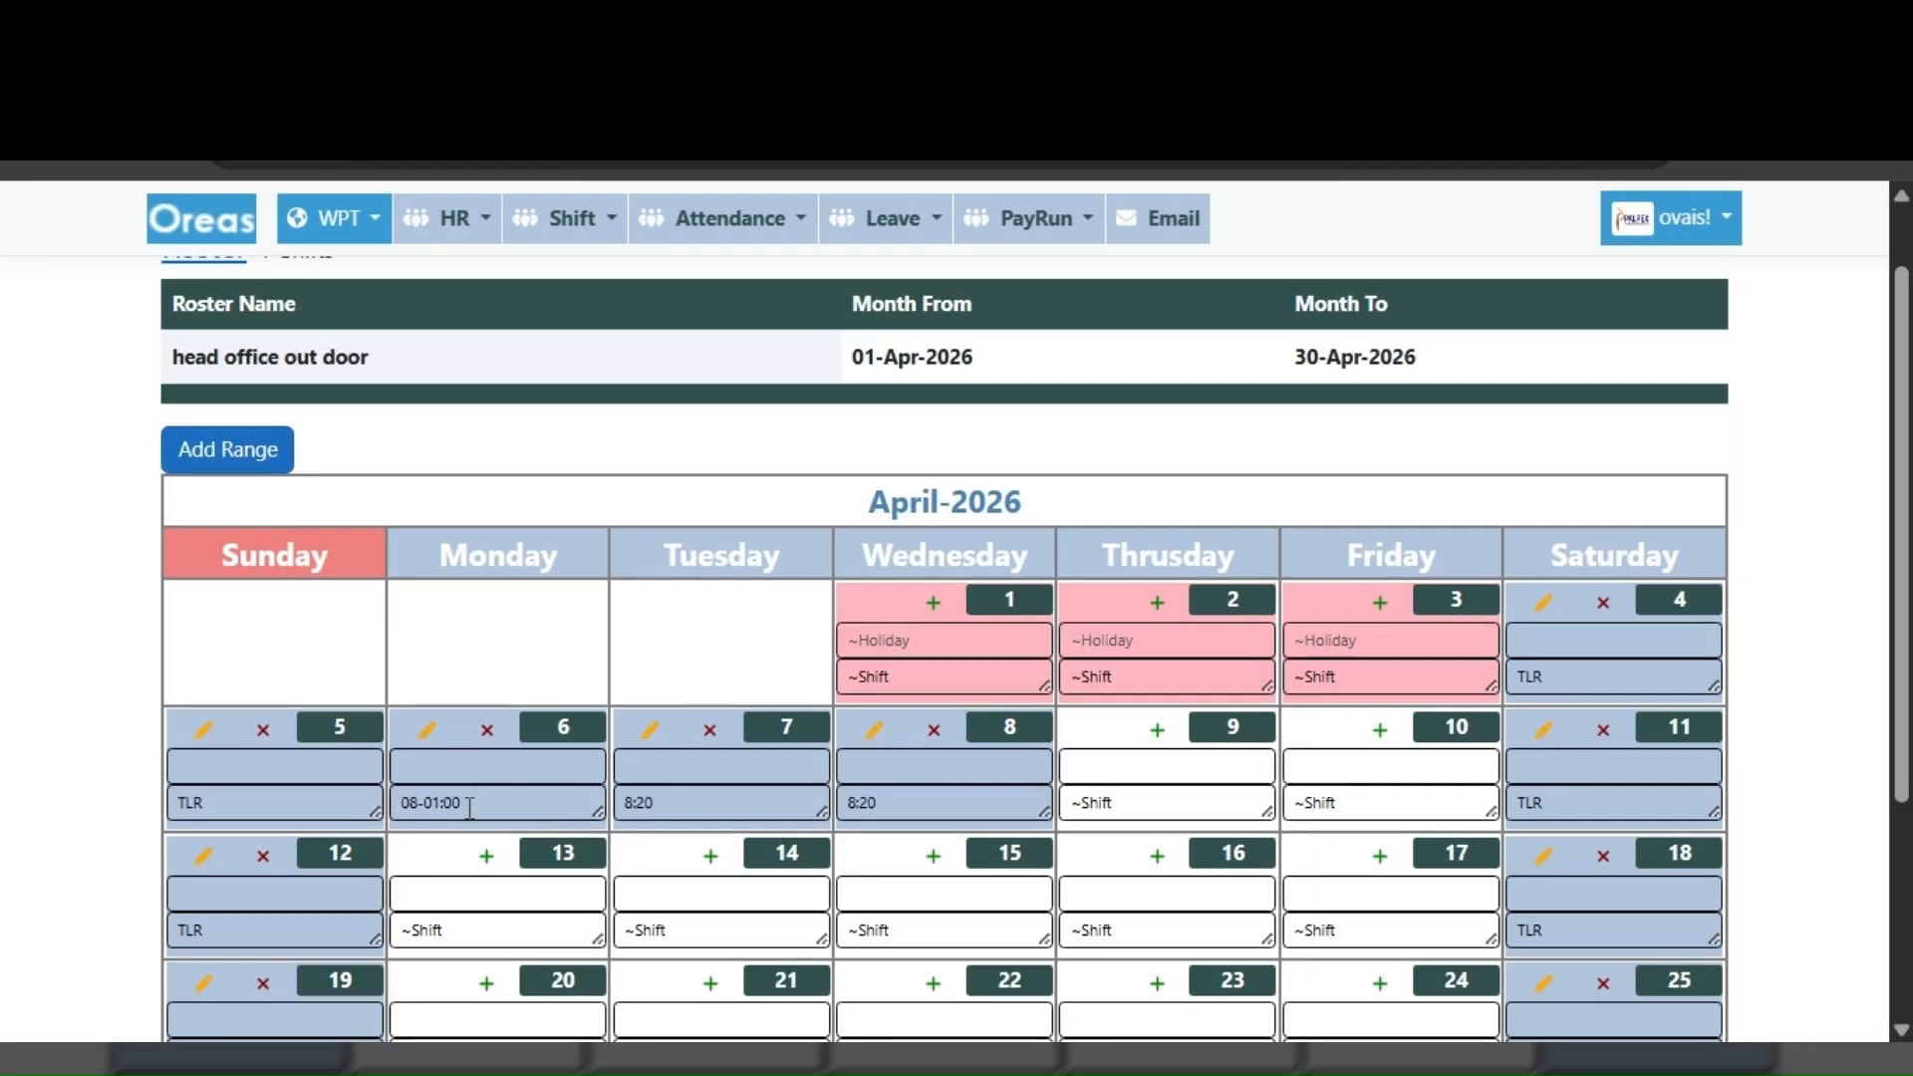
{"action": "left_click_drag", "start_coordinate": [470, 806], "coordinate": [400, 801]}
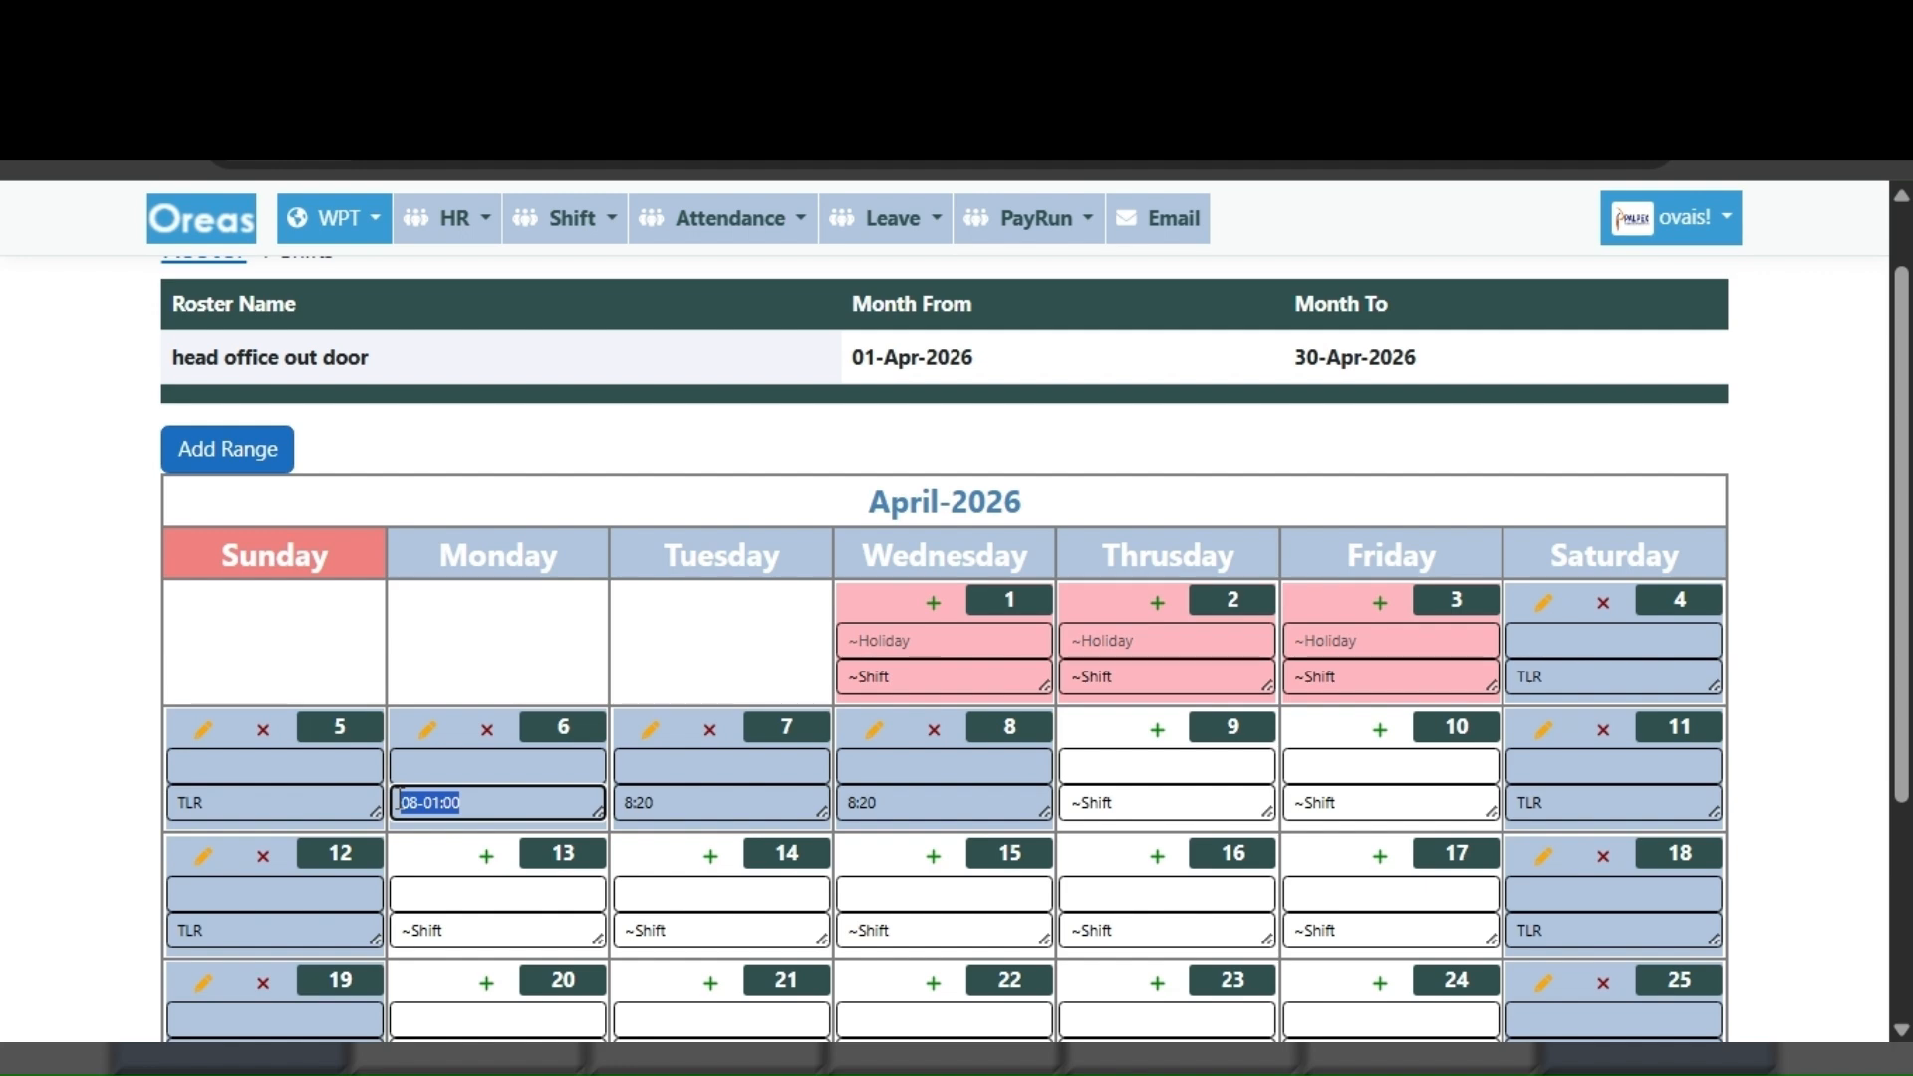
{"action": "scroll", "coordinate": [1080, 768], "scroll_direction": "down", "scroll_amount": 3}
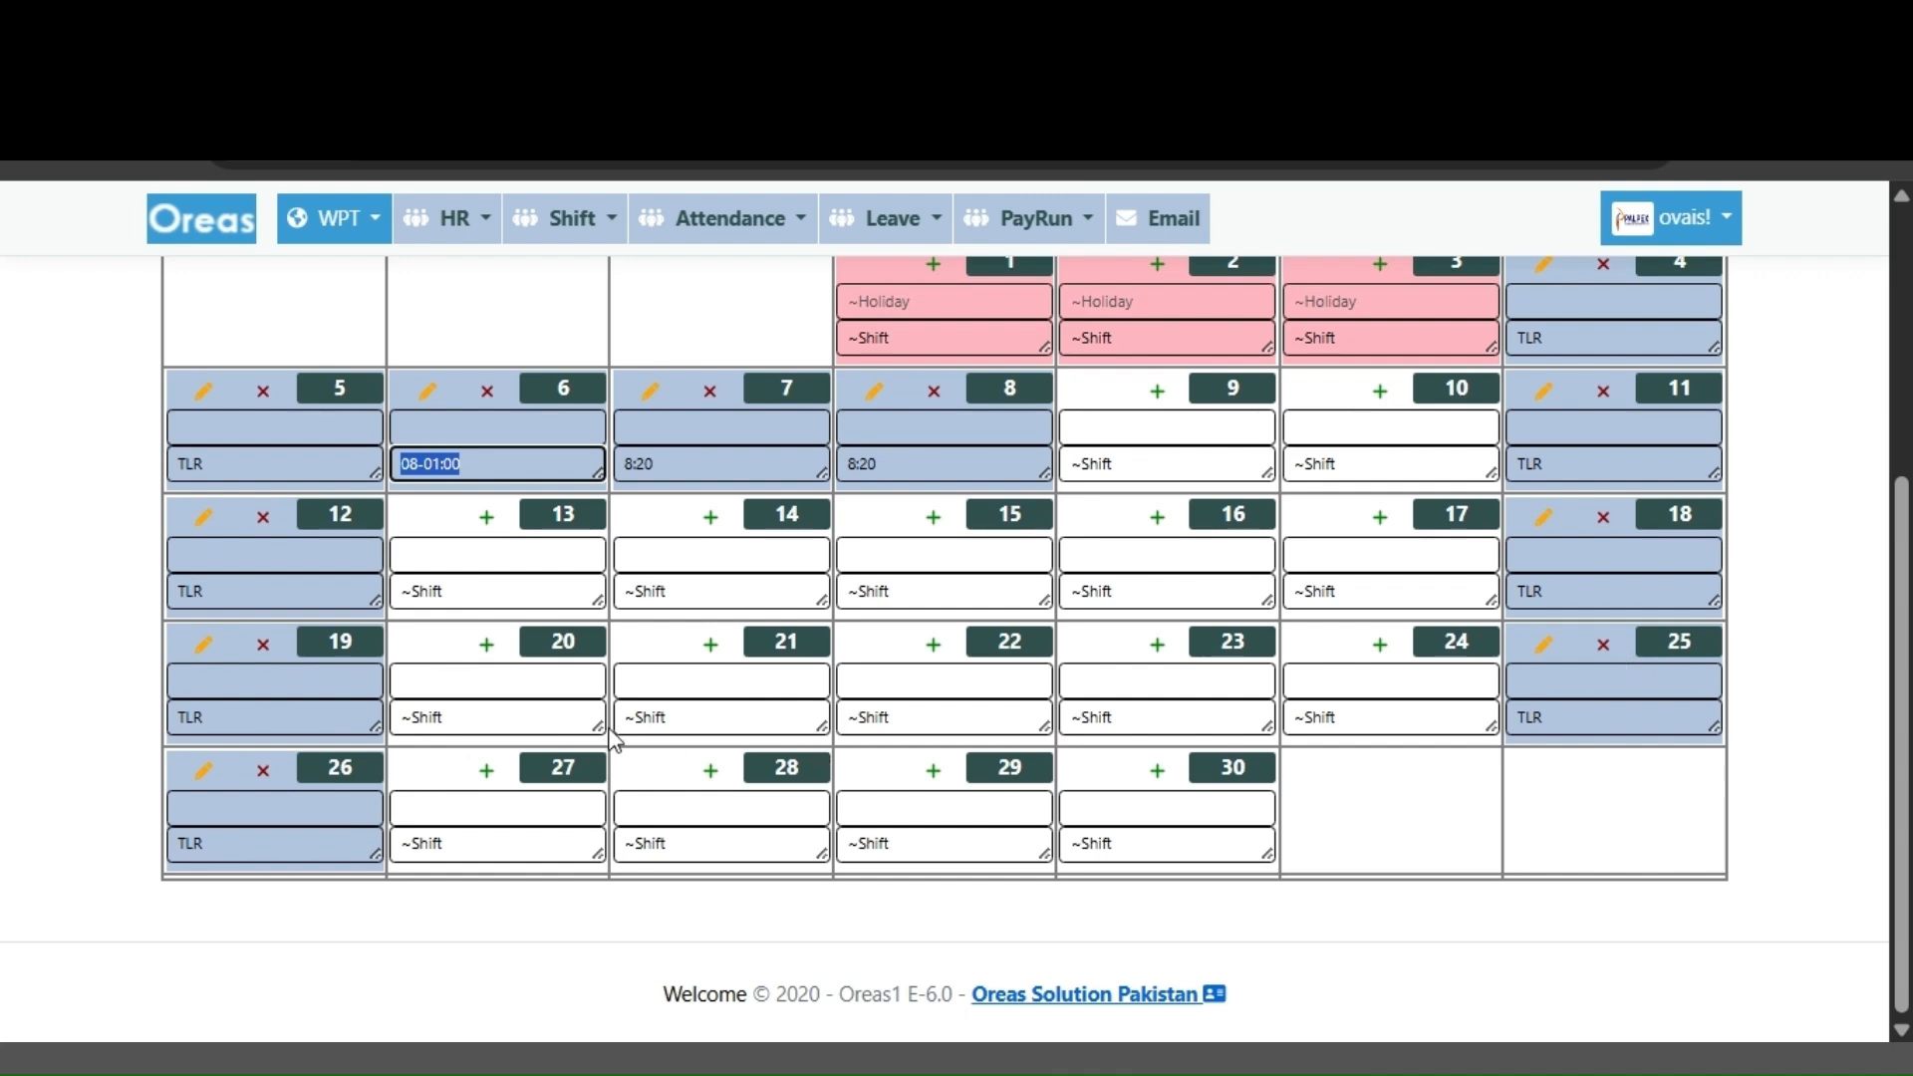
{"action": "scroll", "coordinate": [647, 722], "scroll_direction": "up", "scroll_amount": 1}
{"action": "scroll", "coordinate": [648, 719], "scroll_direction": "up", "scroll_amount": 4}
- Open the "head office out door" roster's employee list, check the assigned employee and return to the roster list
{"action": "left_click", "coordinate": [208, 342]}
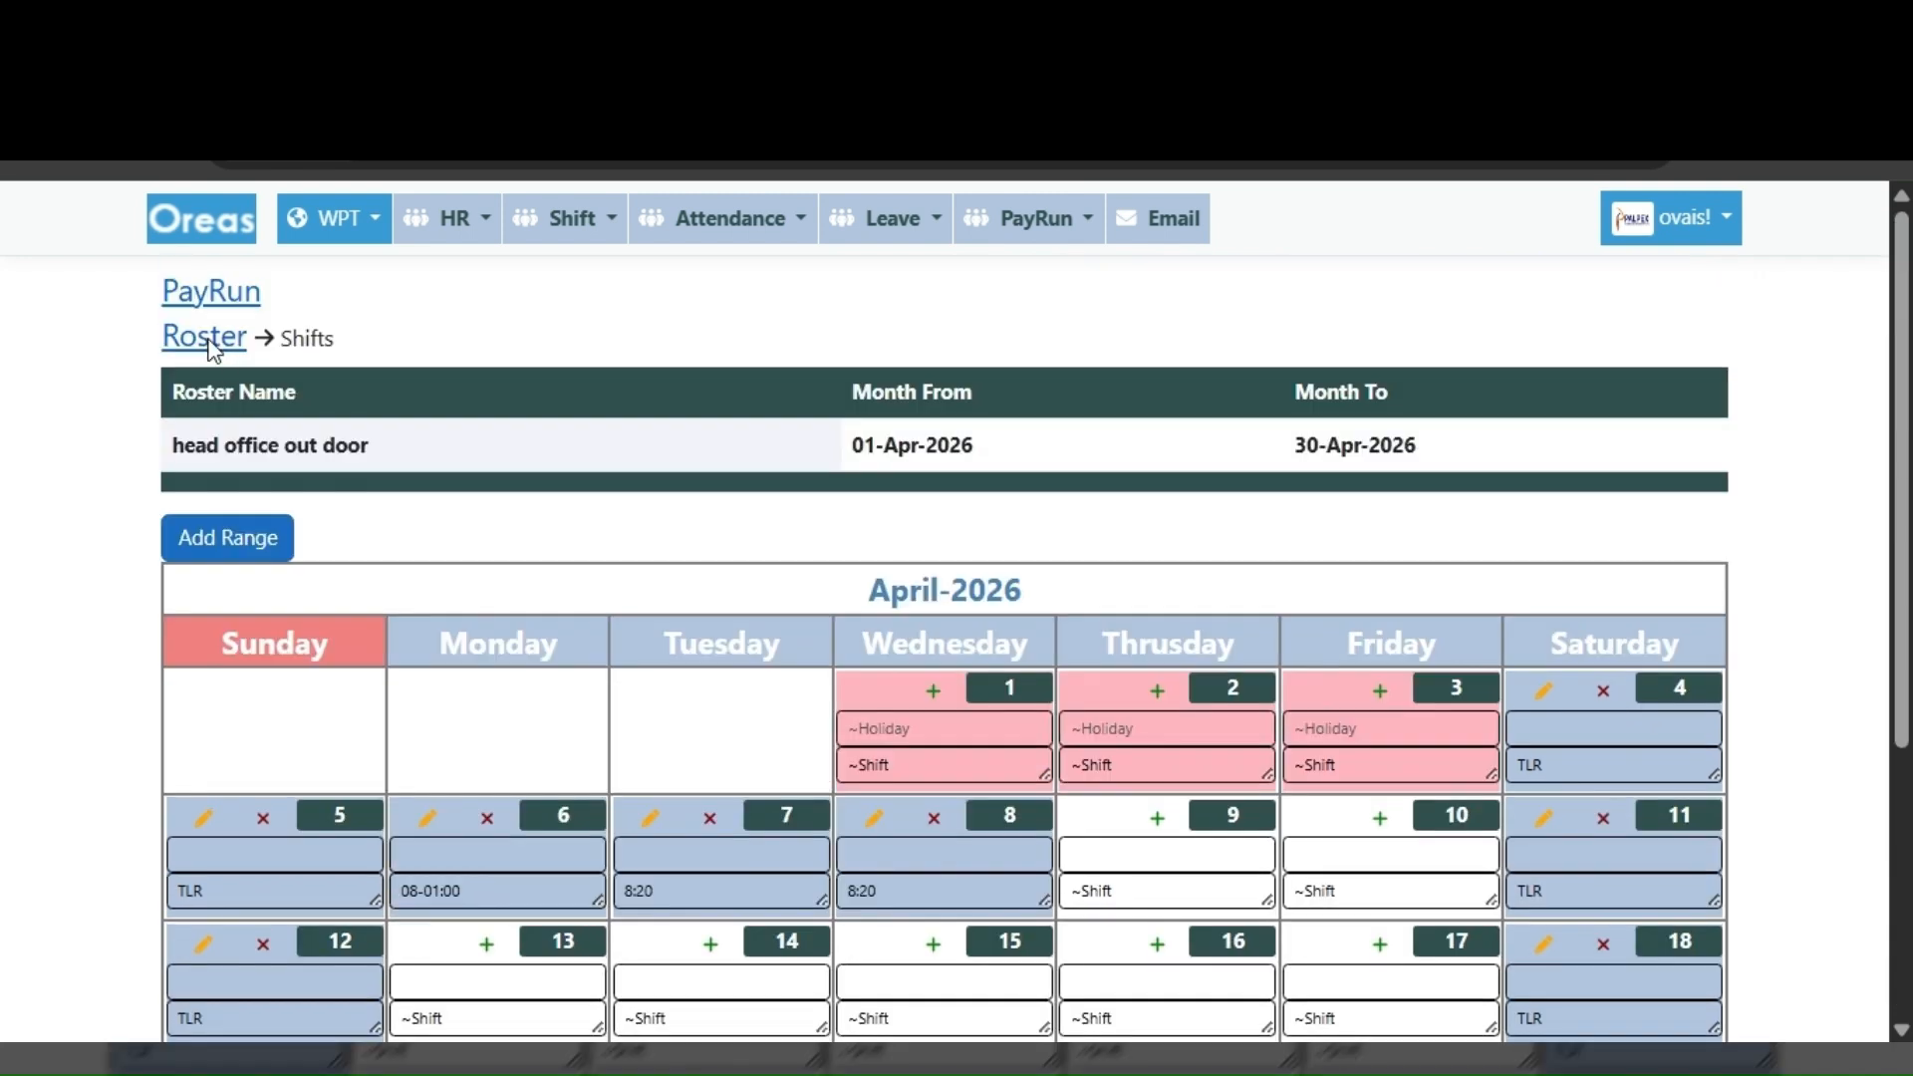
{"action": "left_click", "coordinate": [1648, 690]}
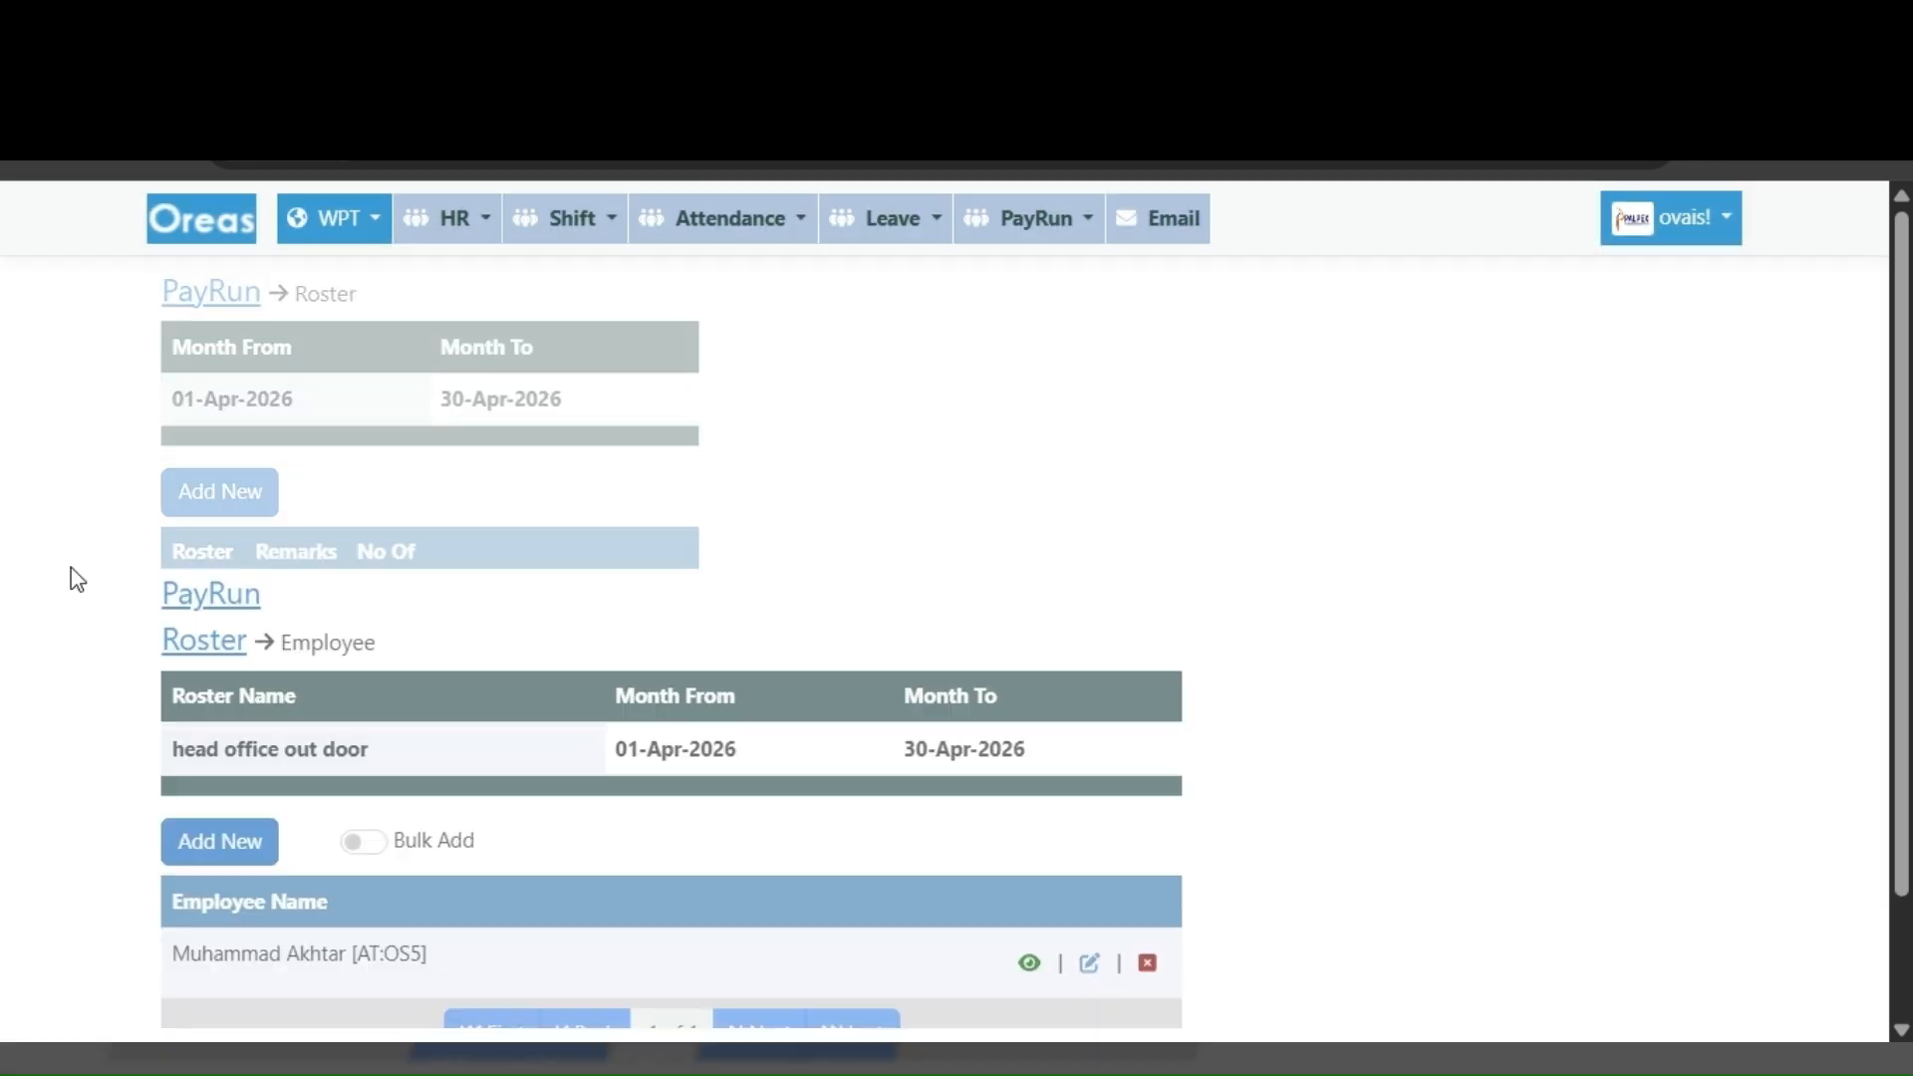
{"action": "left_click_drag", "start_coordinate": [176, 677], "coordinate": [453, 673]}
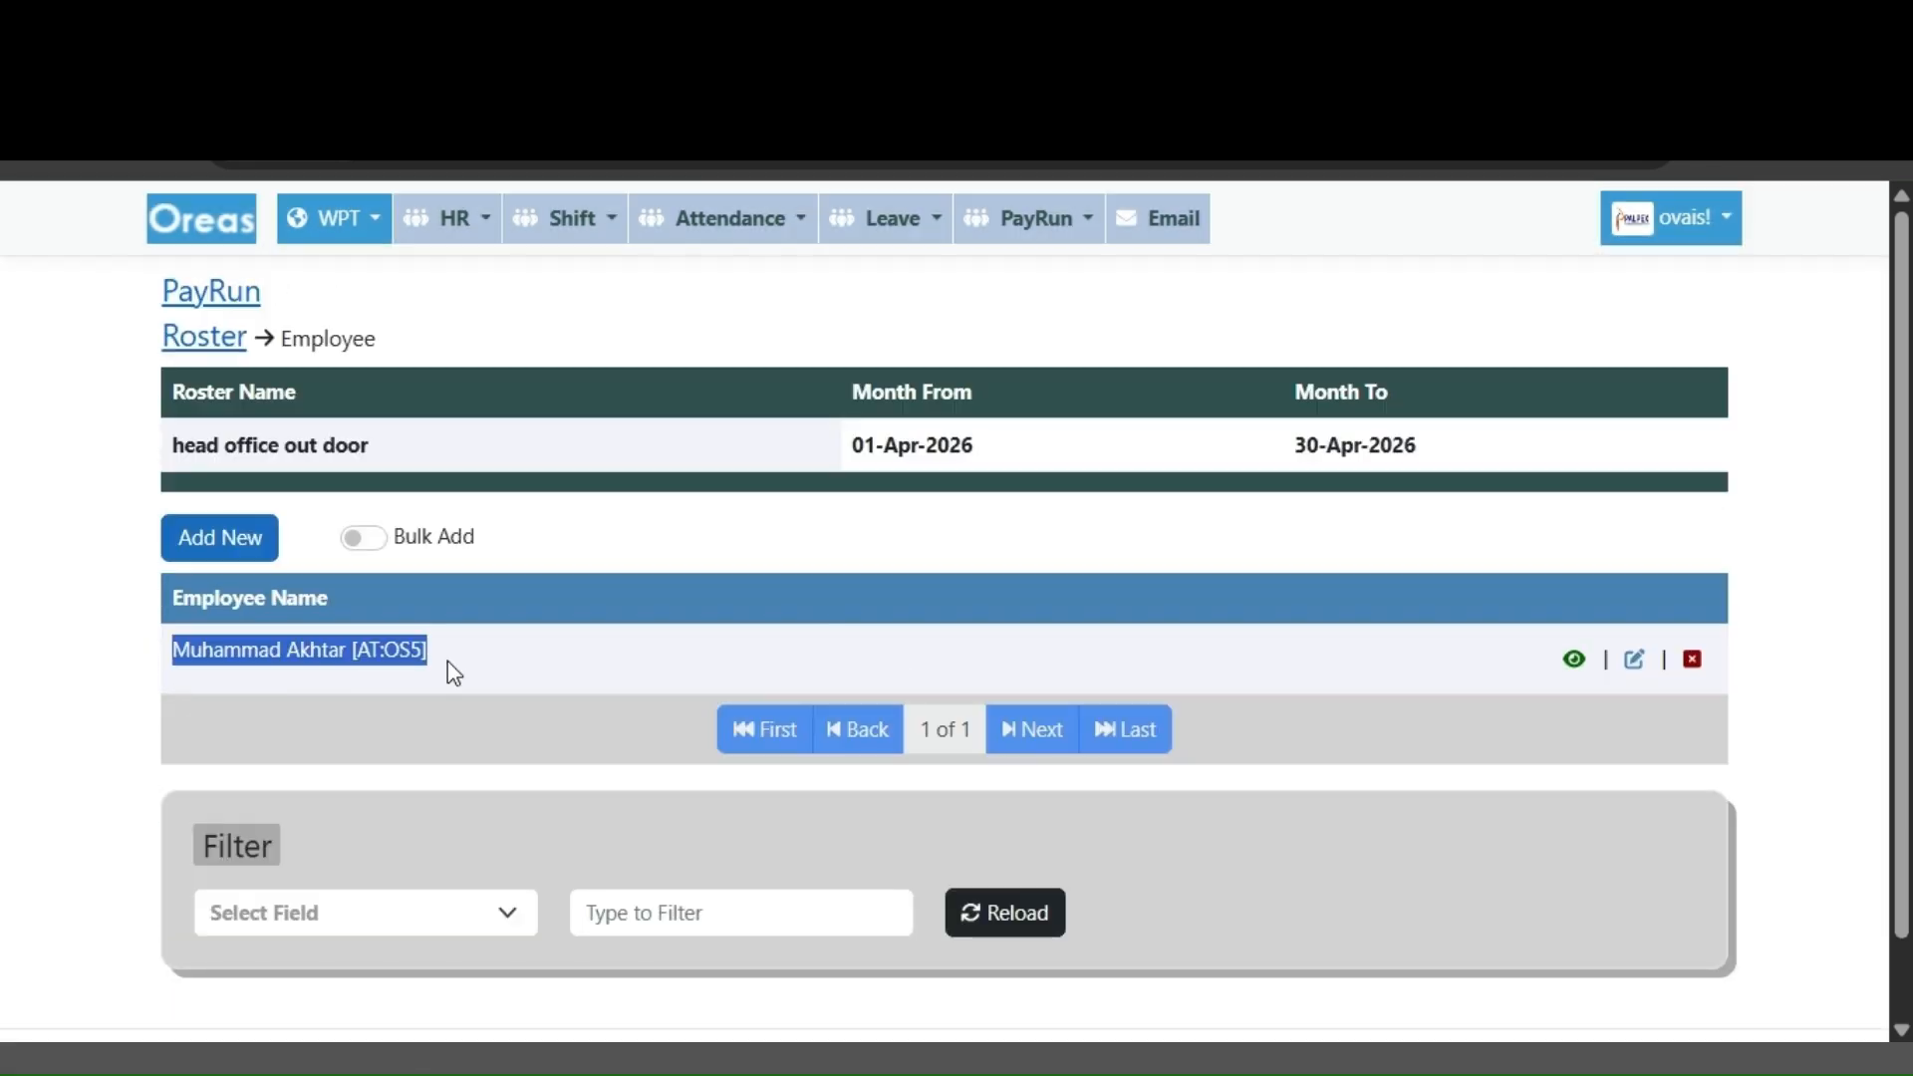
{"action": "left_click", "coordinate": [462, 668]}
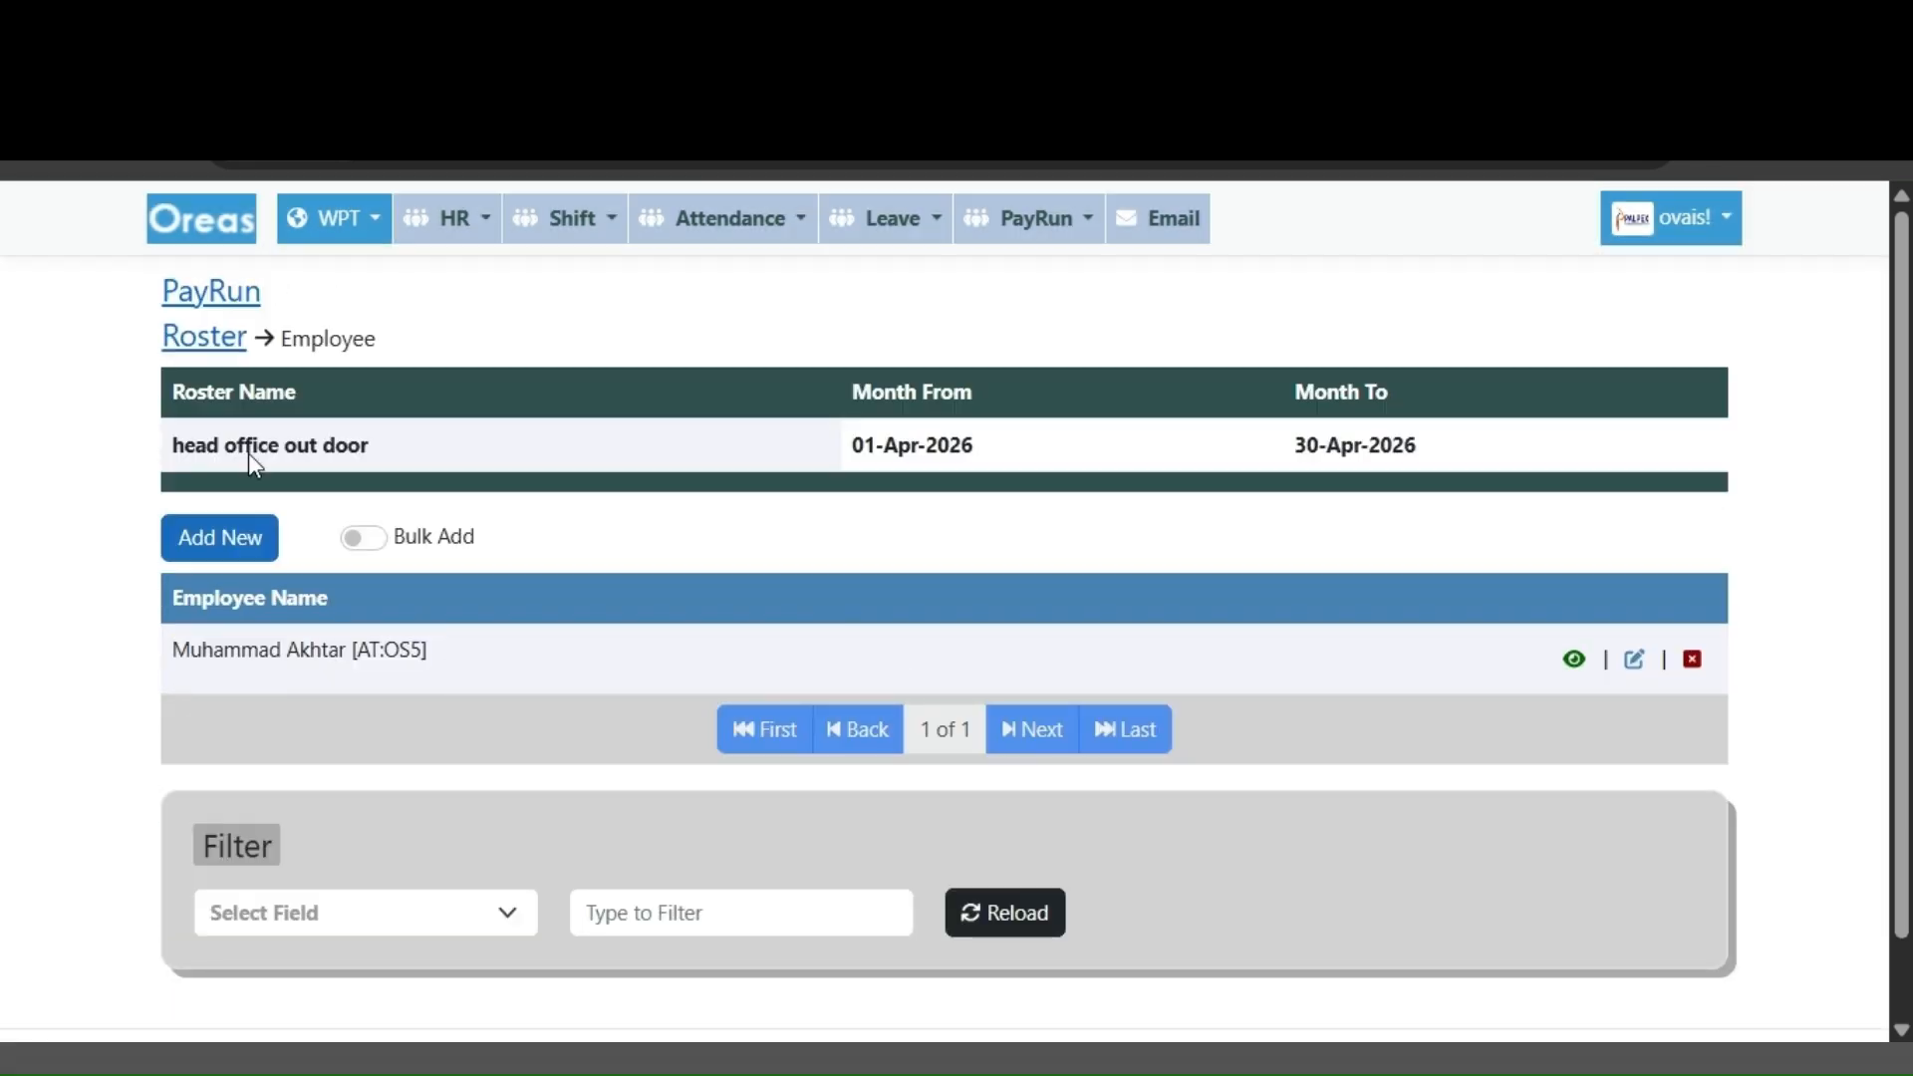
{"action": "left_click", "coordinate": [202, 344]}
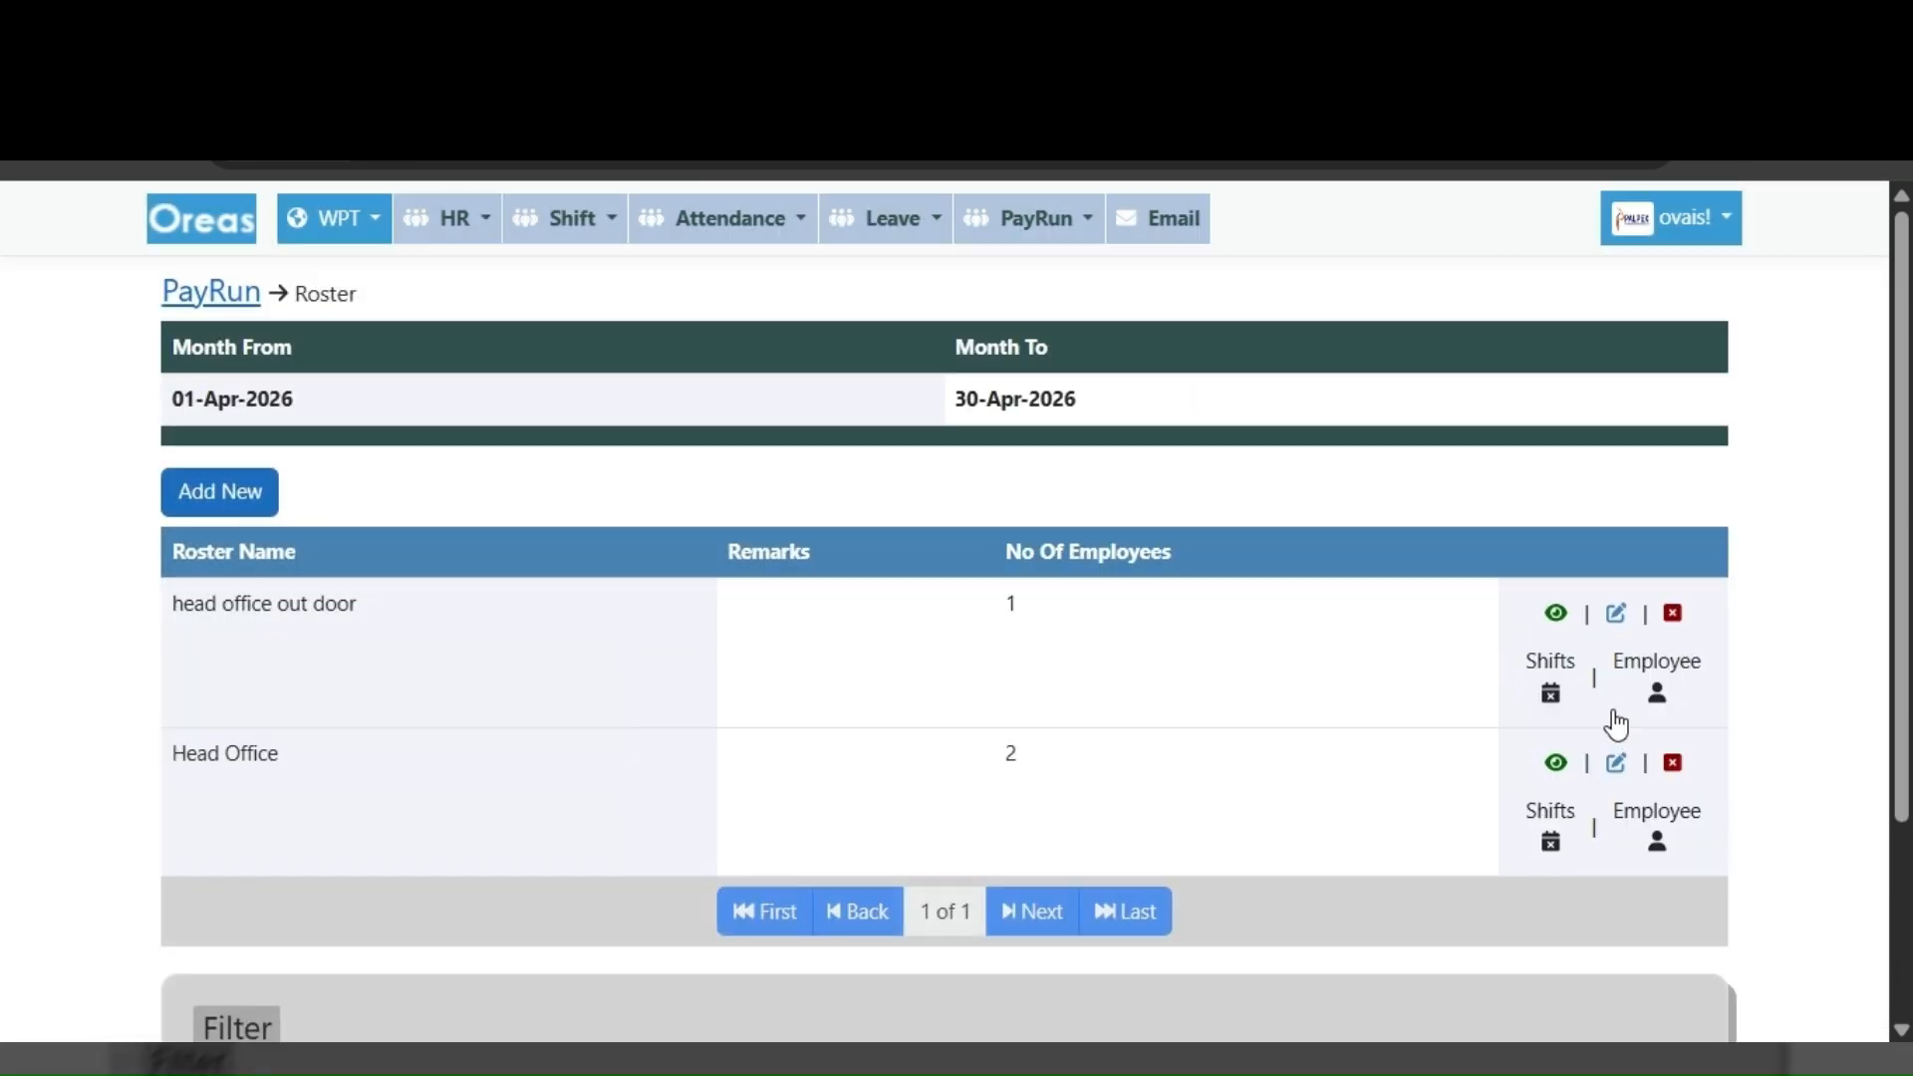
- Reopen the "head office out door" shift calendar and examine the shift entries on 1, 3, 6 to 8, 23 and 28 to 30 April
{"action": "left_click", "coordinate": [1552, 692]}
{"action": "scroll", "coordinate": [824, 624], "scroll_direction": "down", "scroll_amount": 3}
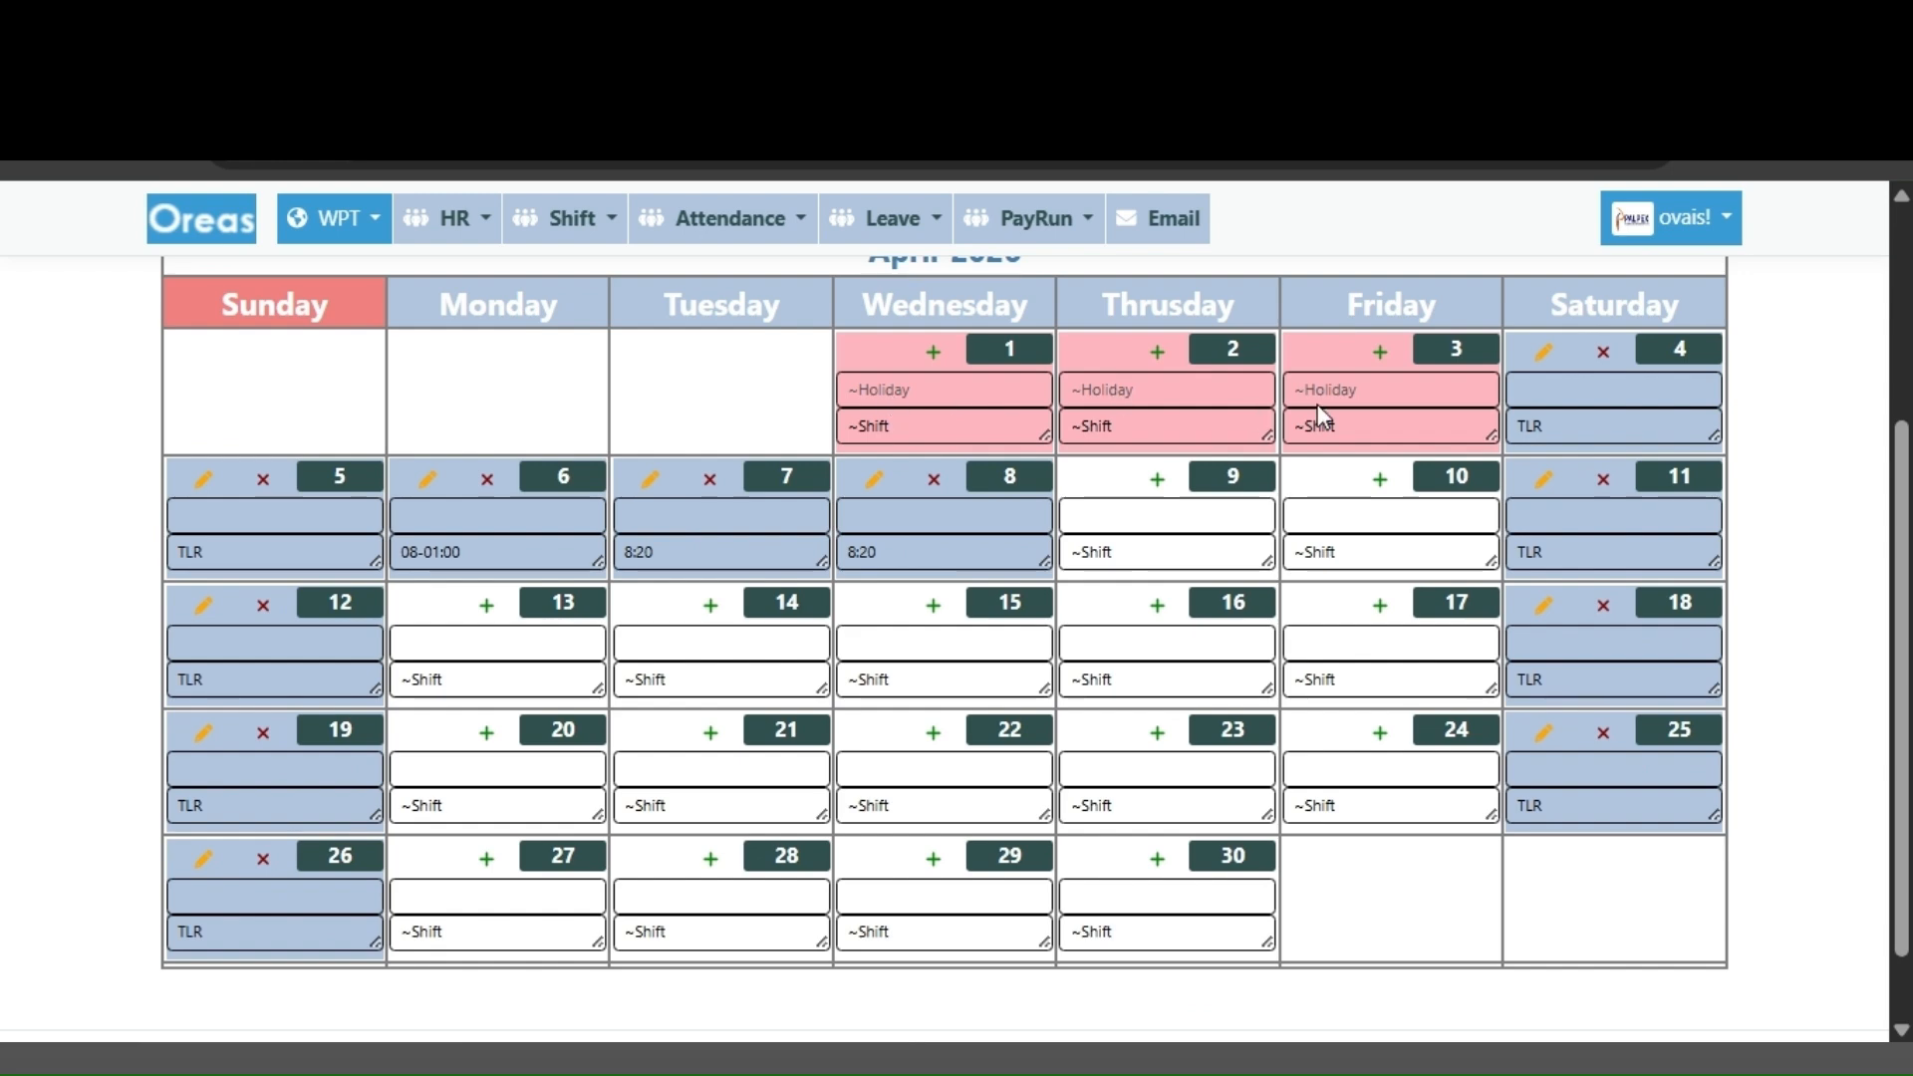
{"action": "left_click_drag", "start_coordinate": [1341, 432], "coordinate": [1251, 433]}
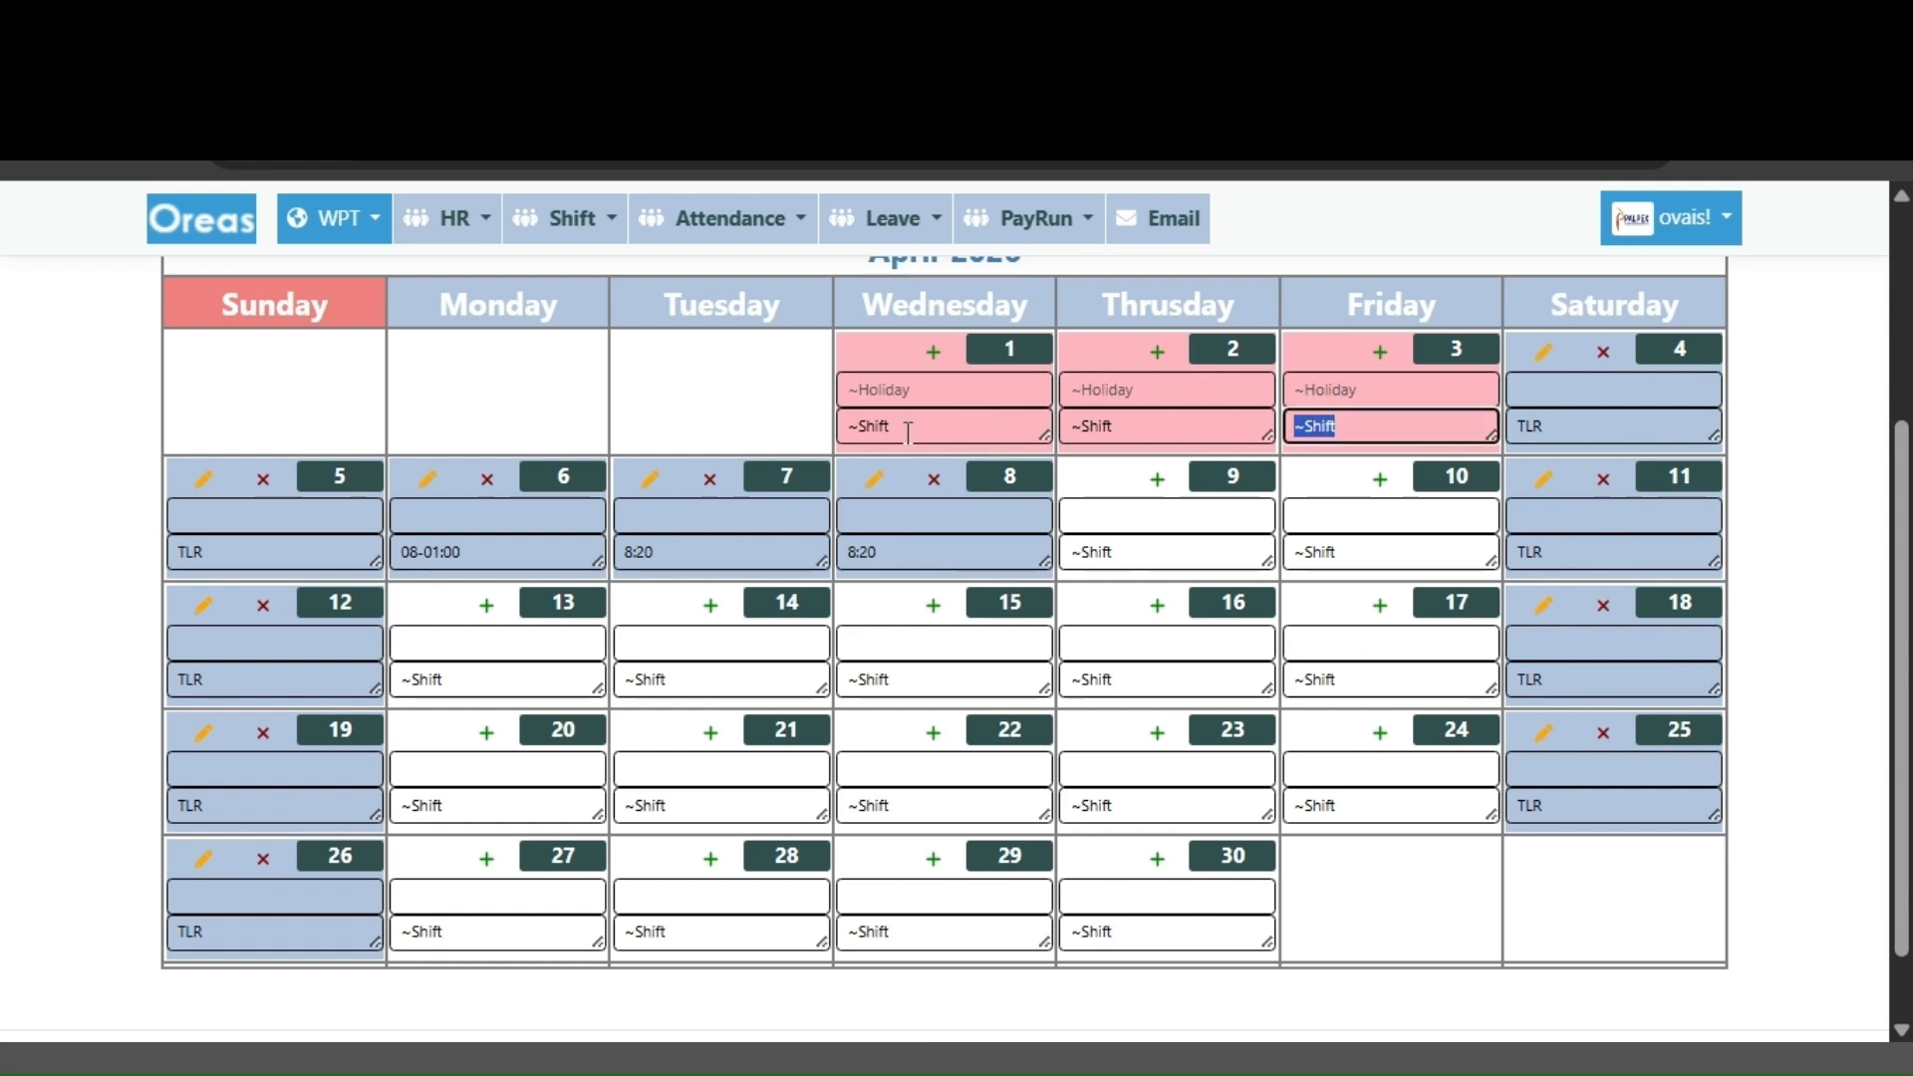
{"action": "left_click", "coordinate": [873, 434]}
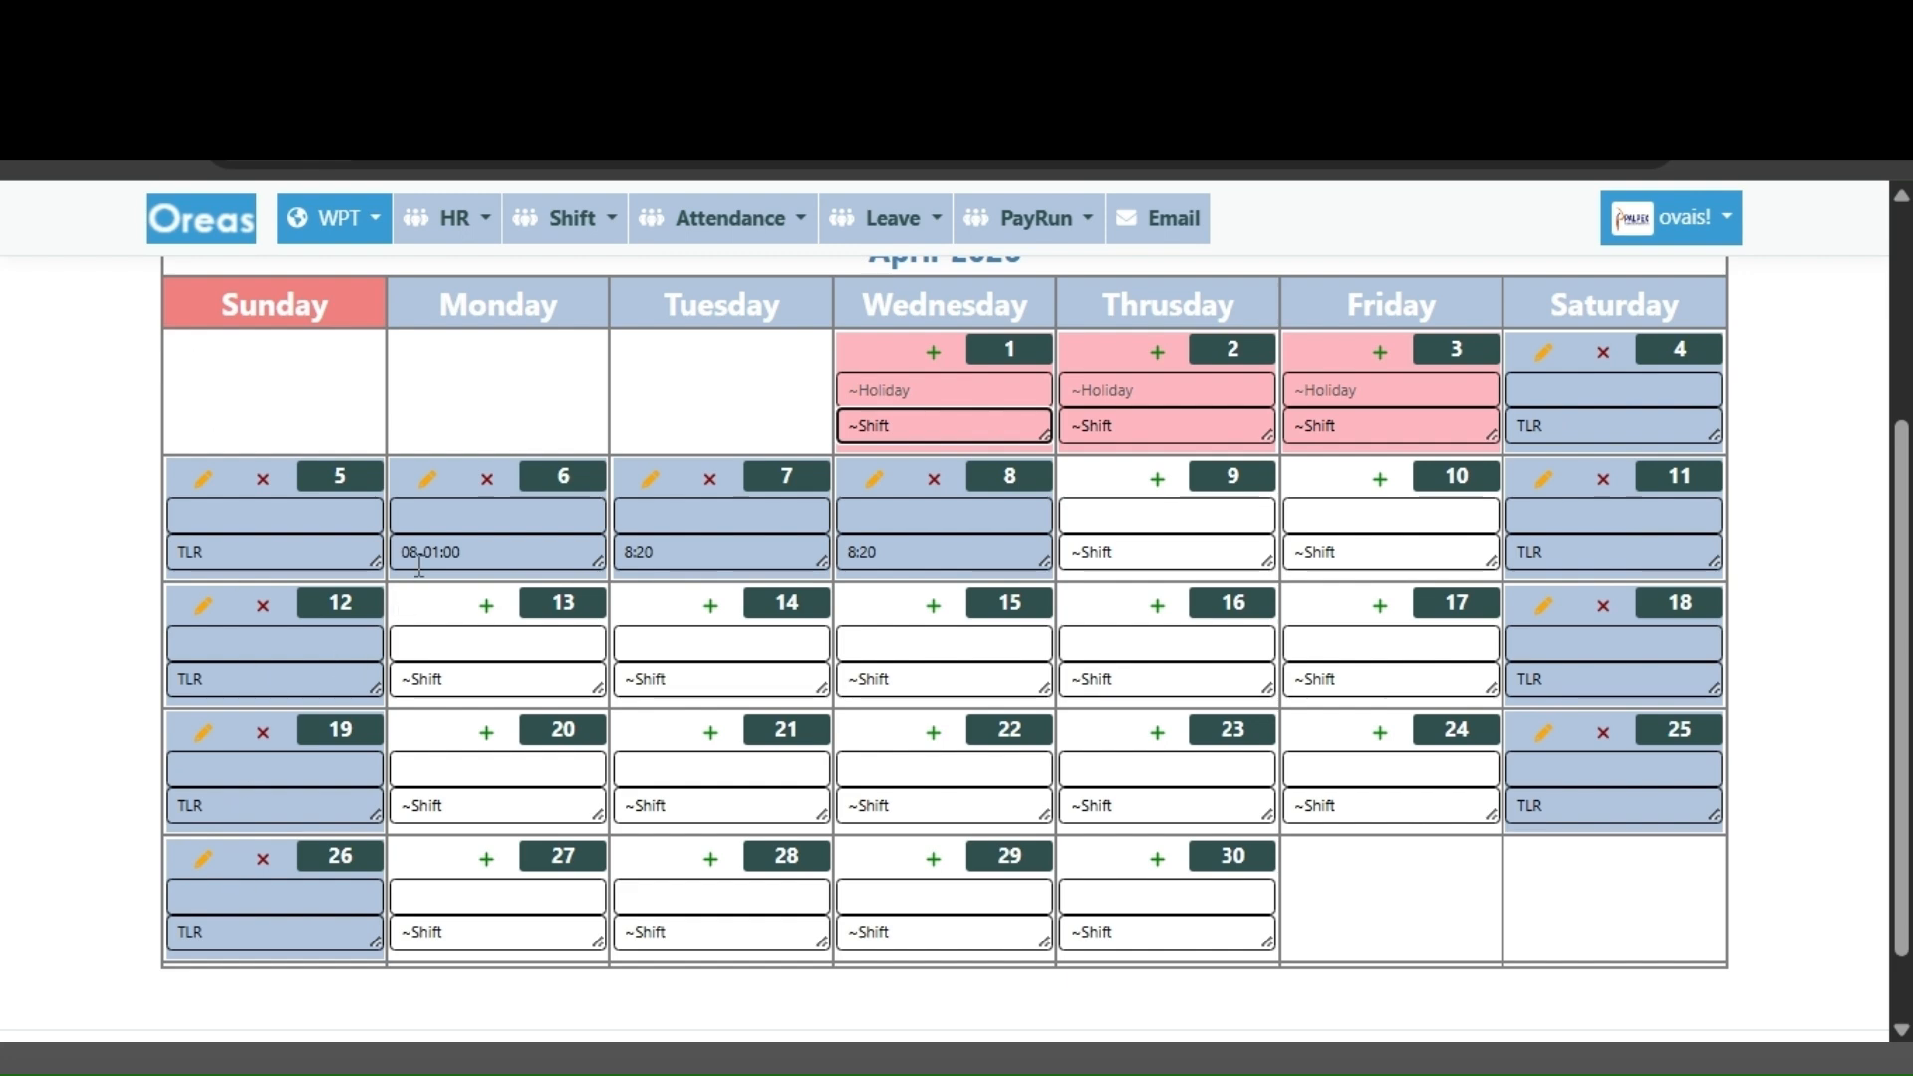
{"action": "left_click_drag", "start_coordinate": [480, 549], "coordinate": [400, 551]}
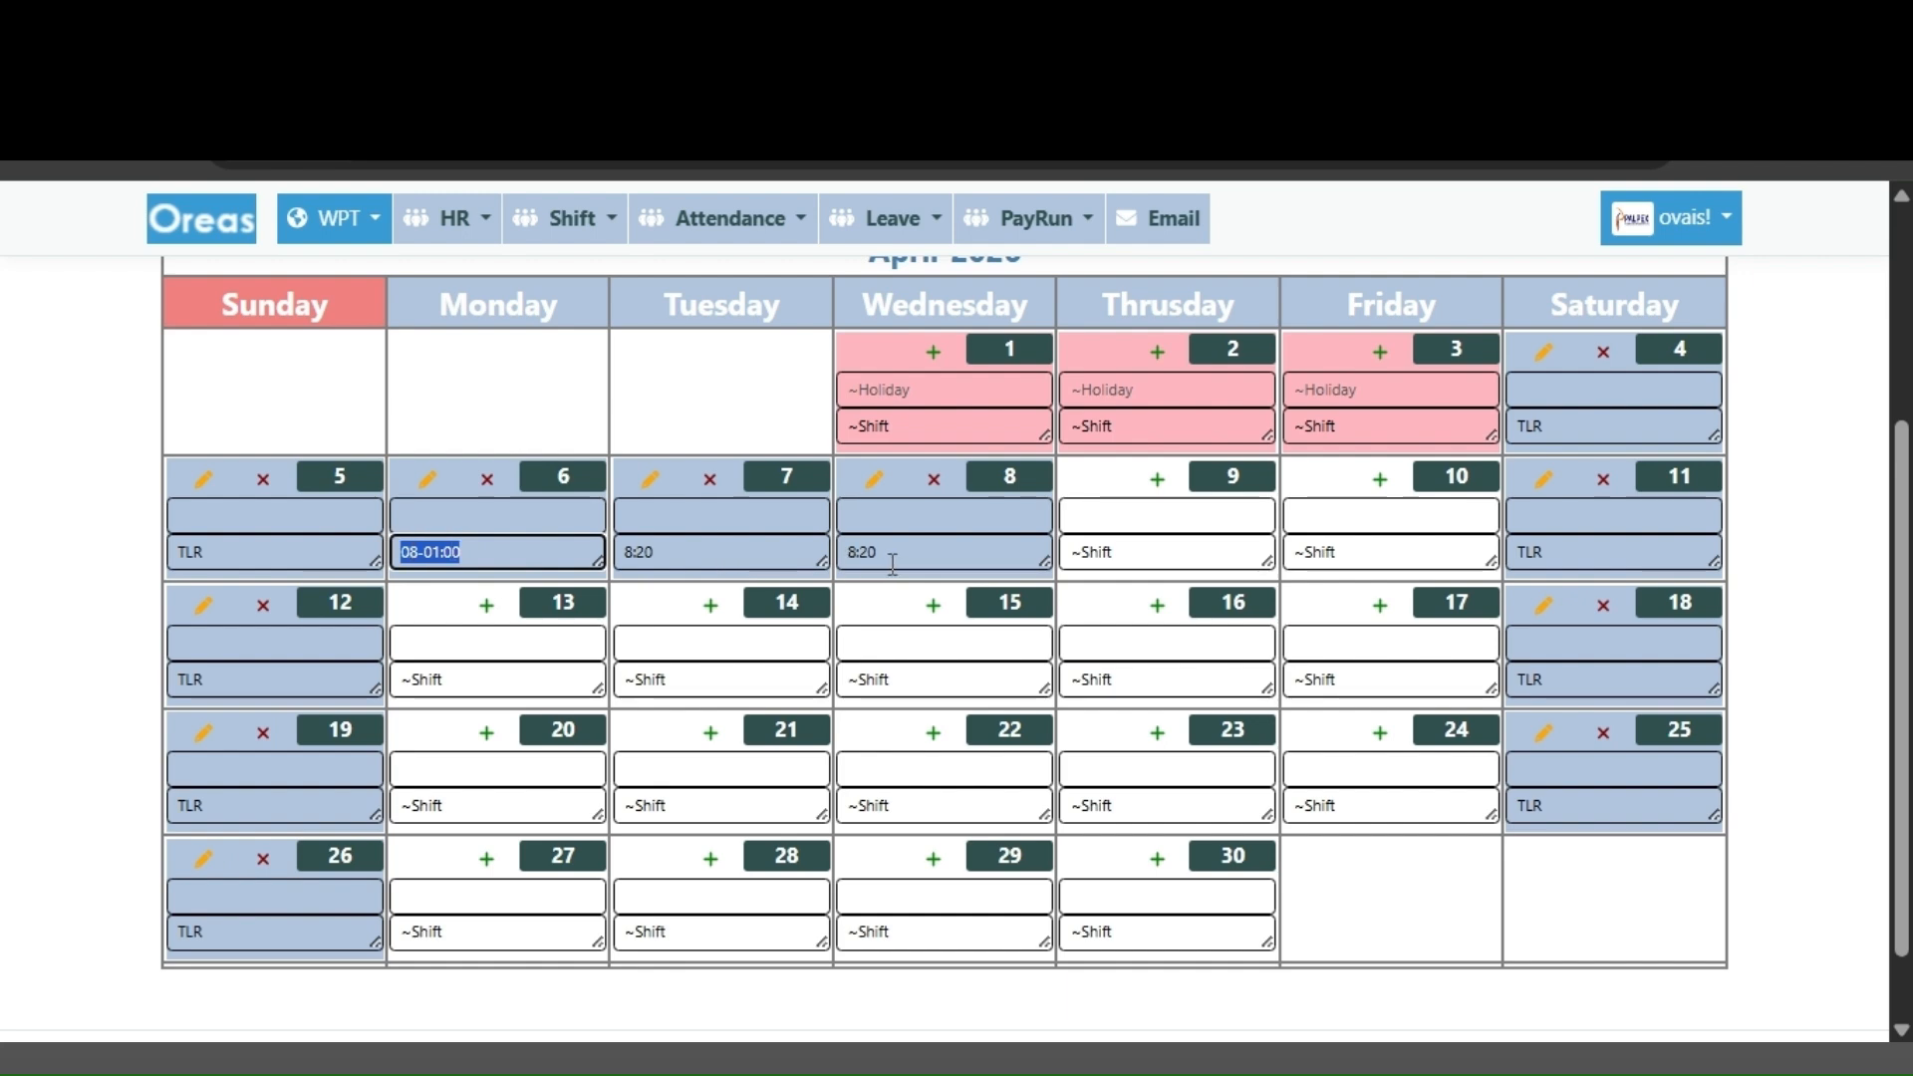
{"action": "left_click_drag", "start_coordinate": [899, 564], "coordinate": [843, 563]}
{"action": "left_click_drag", "start_coordinate": [688, 559], "coordinate": [622, 553]}
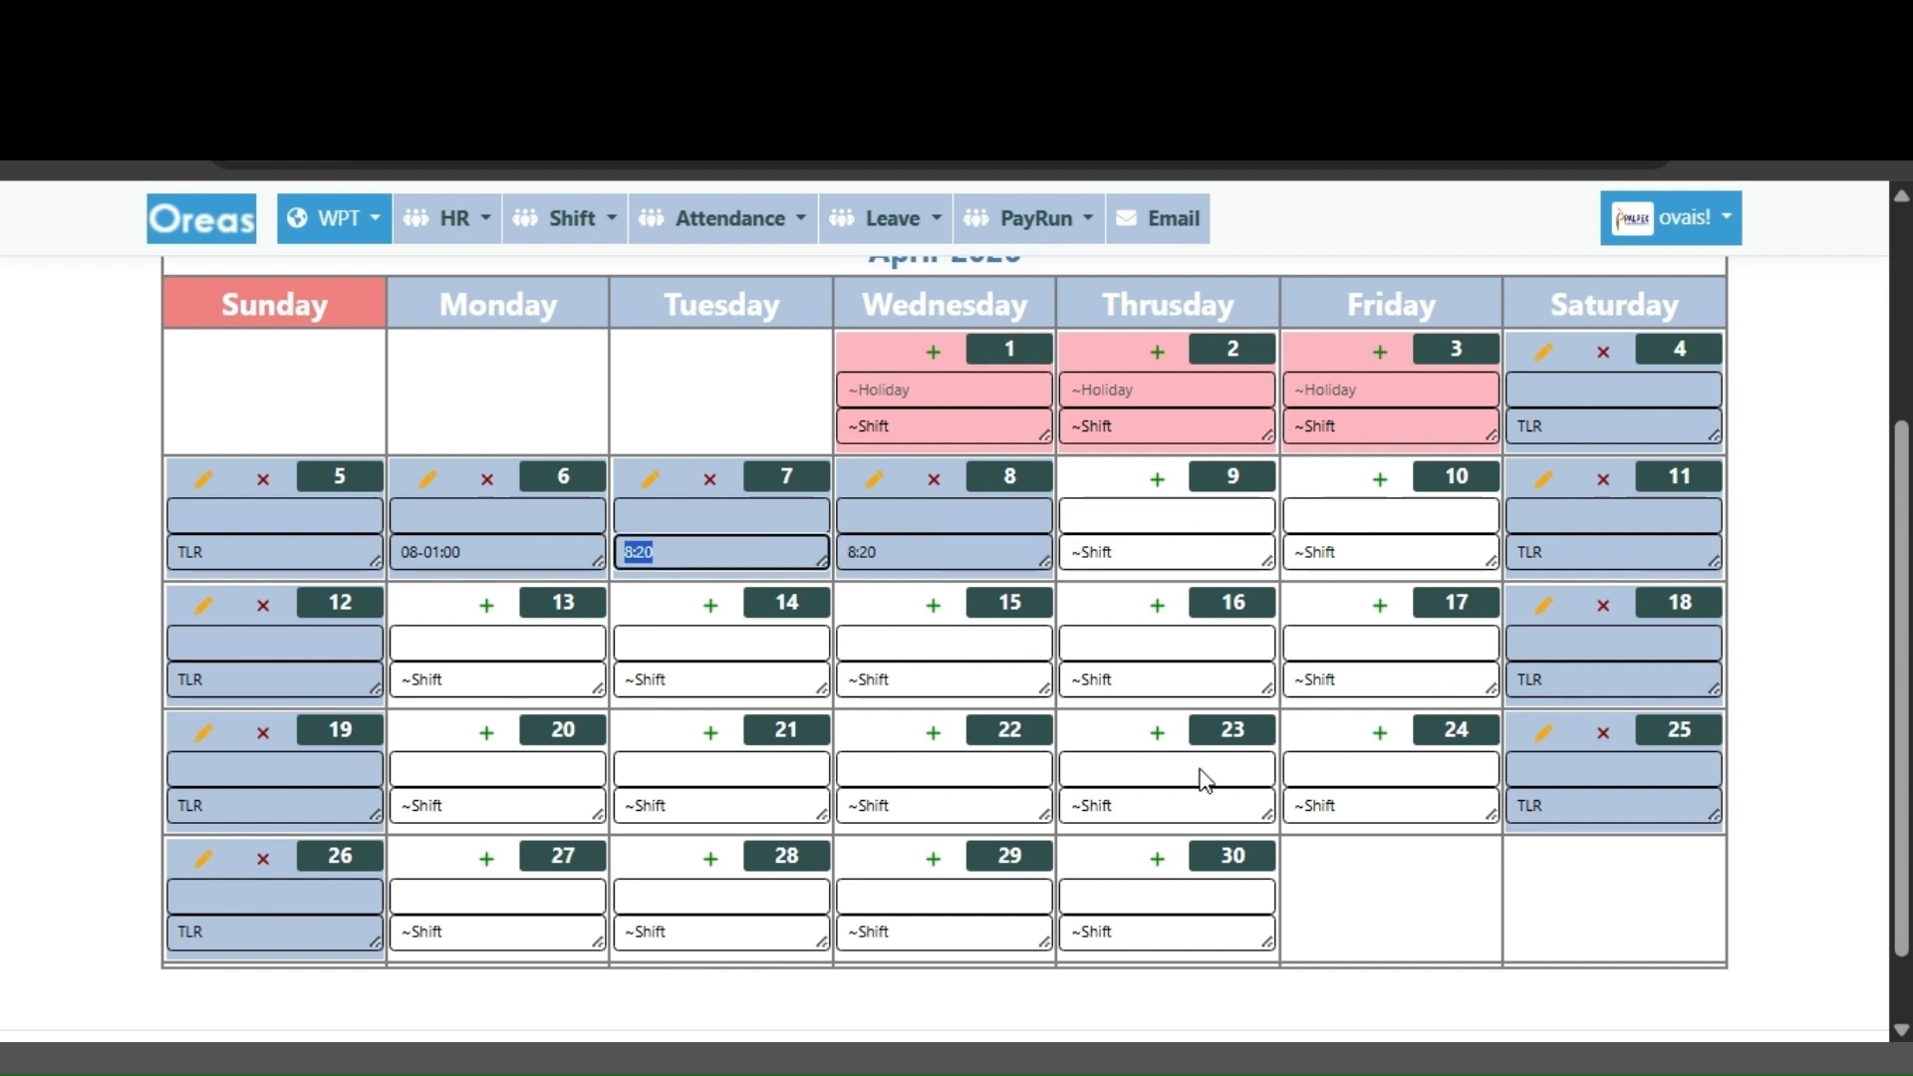
{"action": "double_click", "coordinate": [1103, 928]}
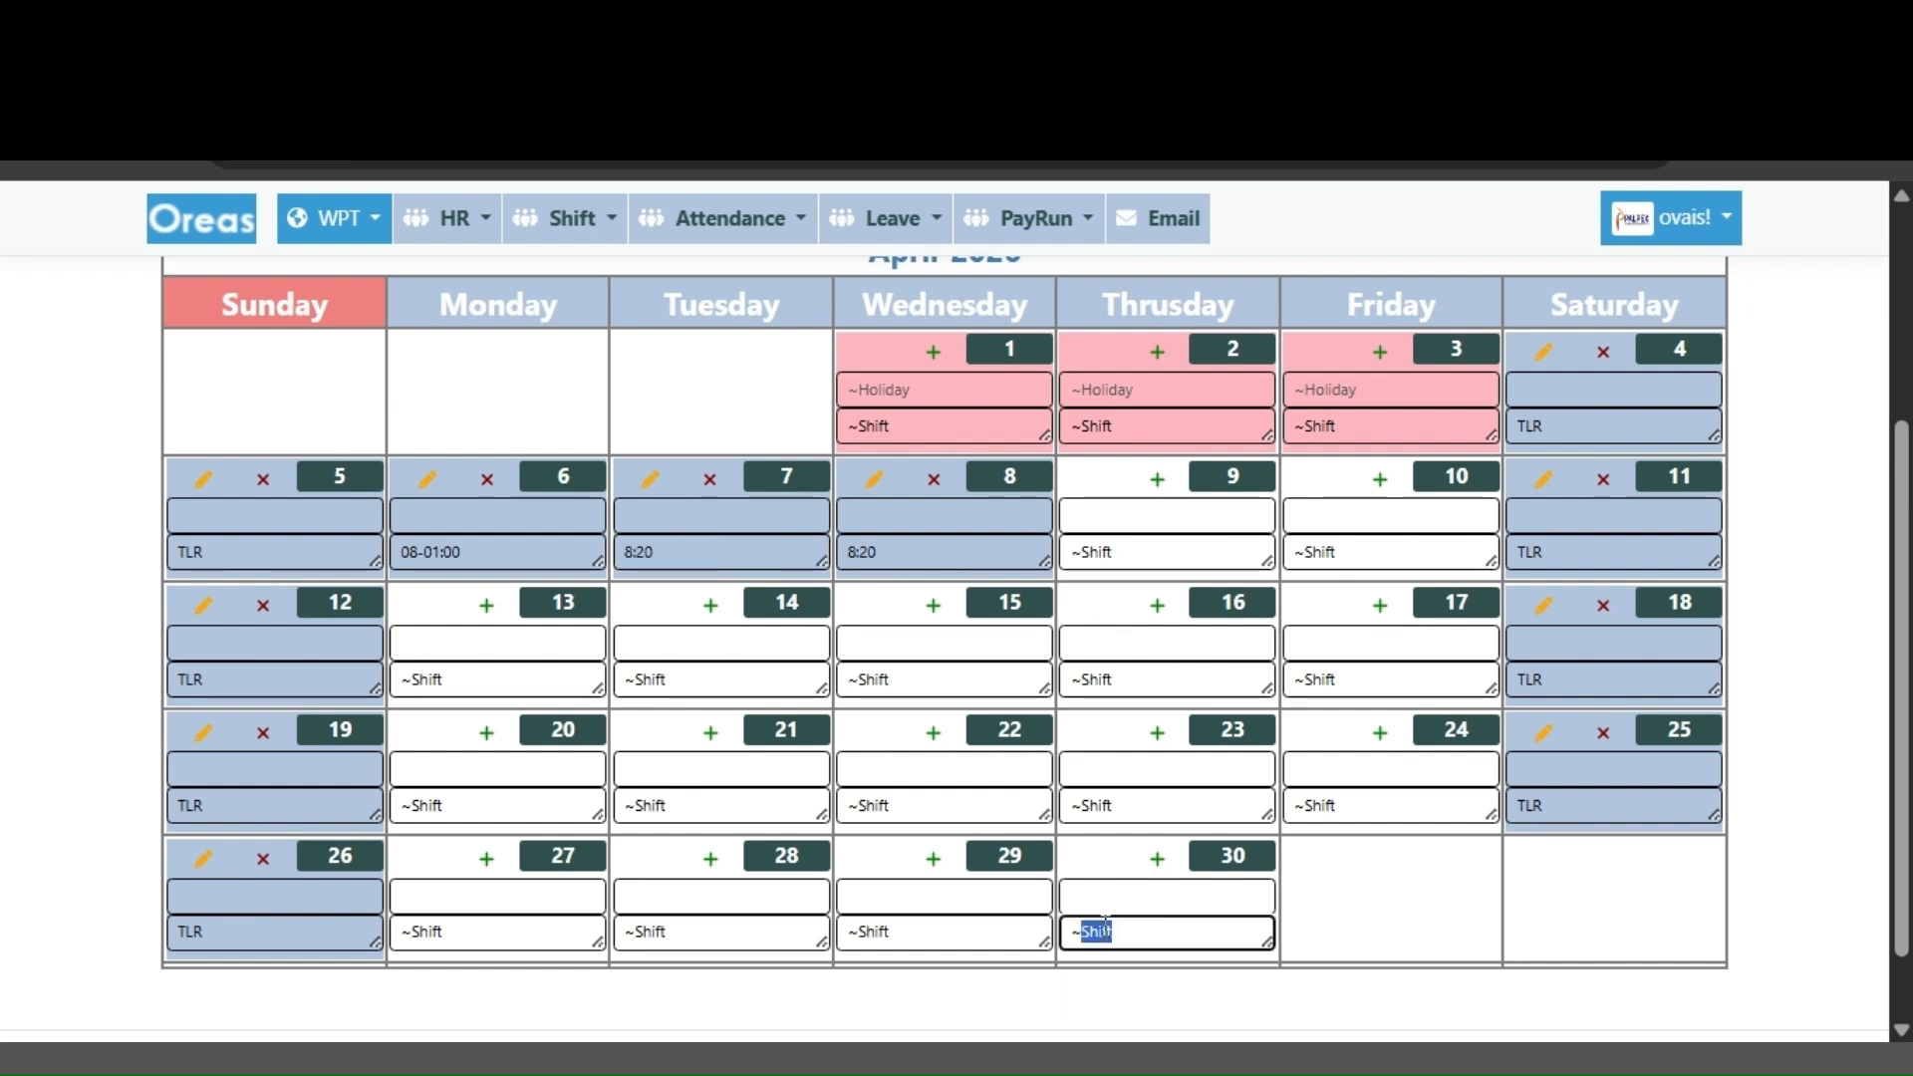
{"action": "double_click", "coordinate": [1100, 803]}
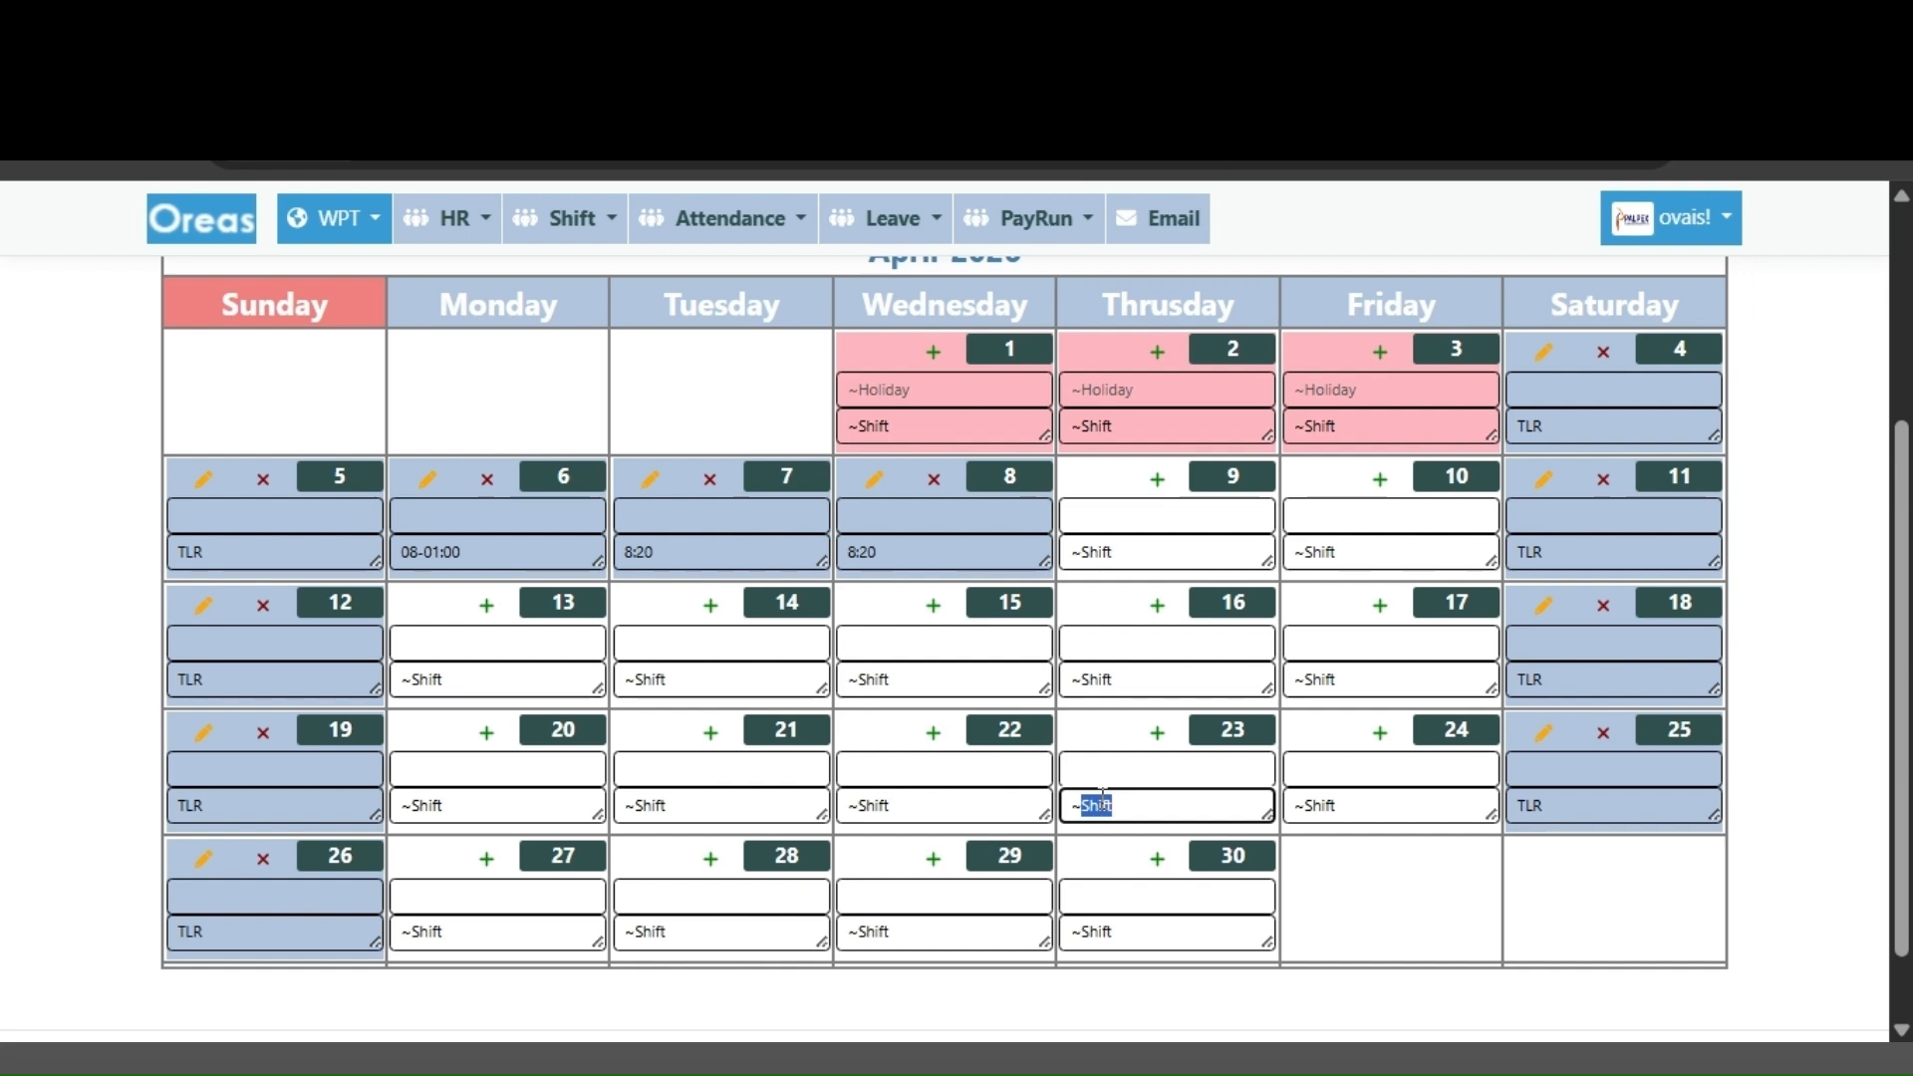
{"action": "left_click", "coordinate": [1118, 942]}
{"action": "left_click", "coordinate": [919, 945]}
{"action": "left_click", "coordinate": [646, 936]}
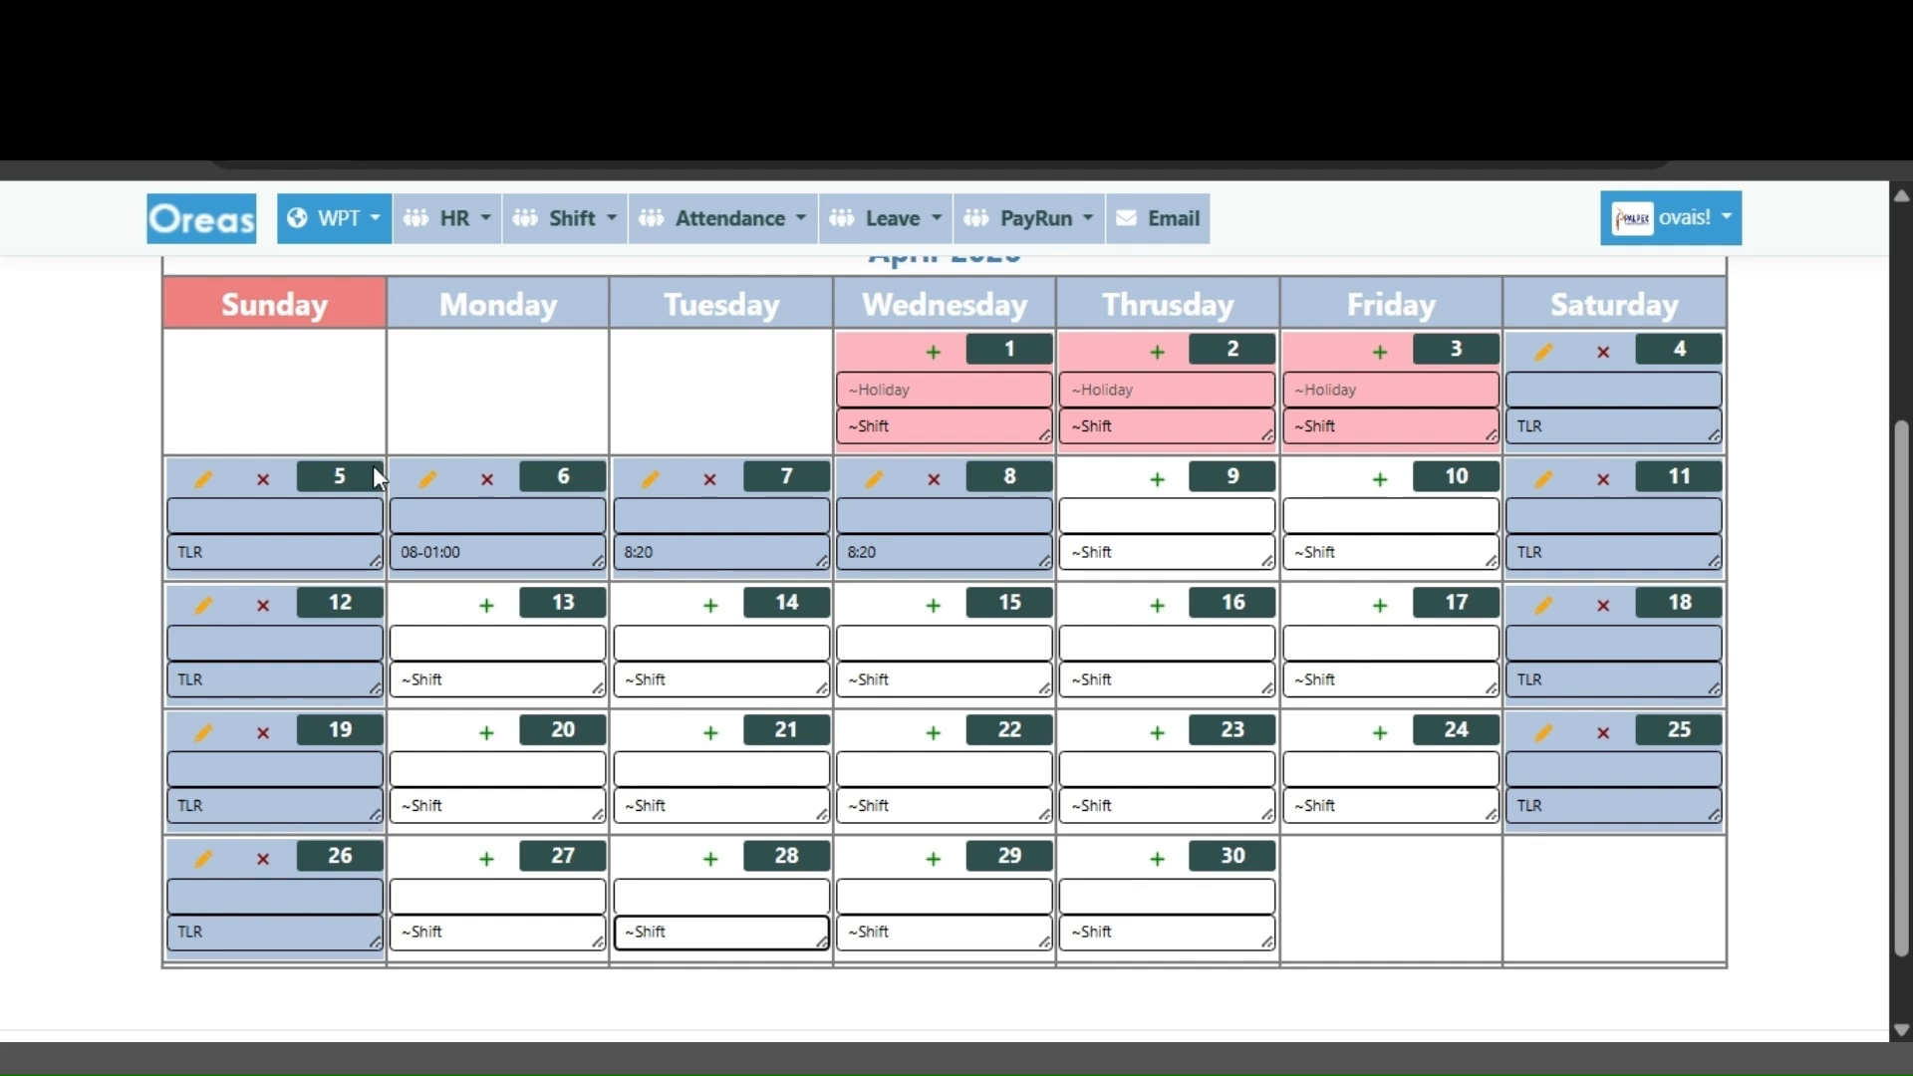
- Delete the Sunday 05-Apr-2026 shift entry and check the holiday and shift markings on that day
{"action": "left_click", "coordinate": [262, 481]}
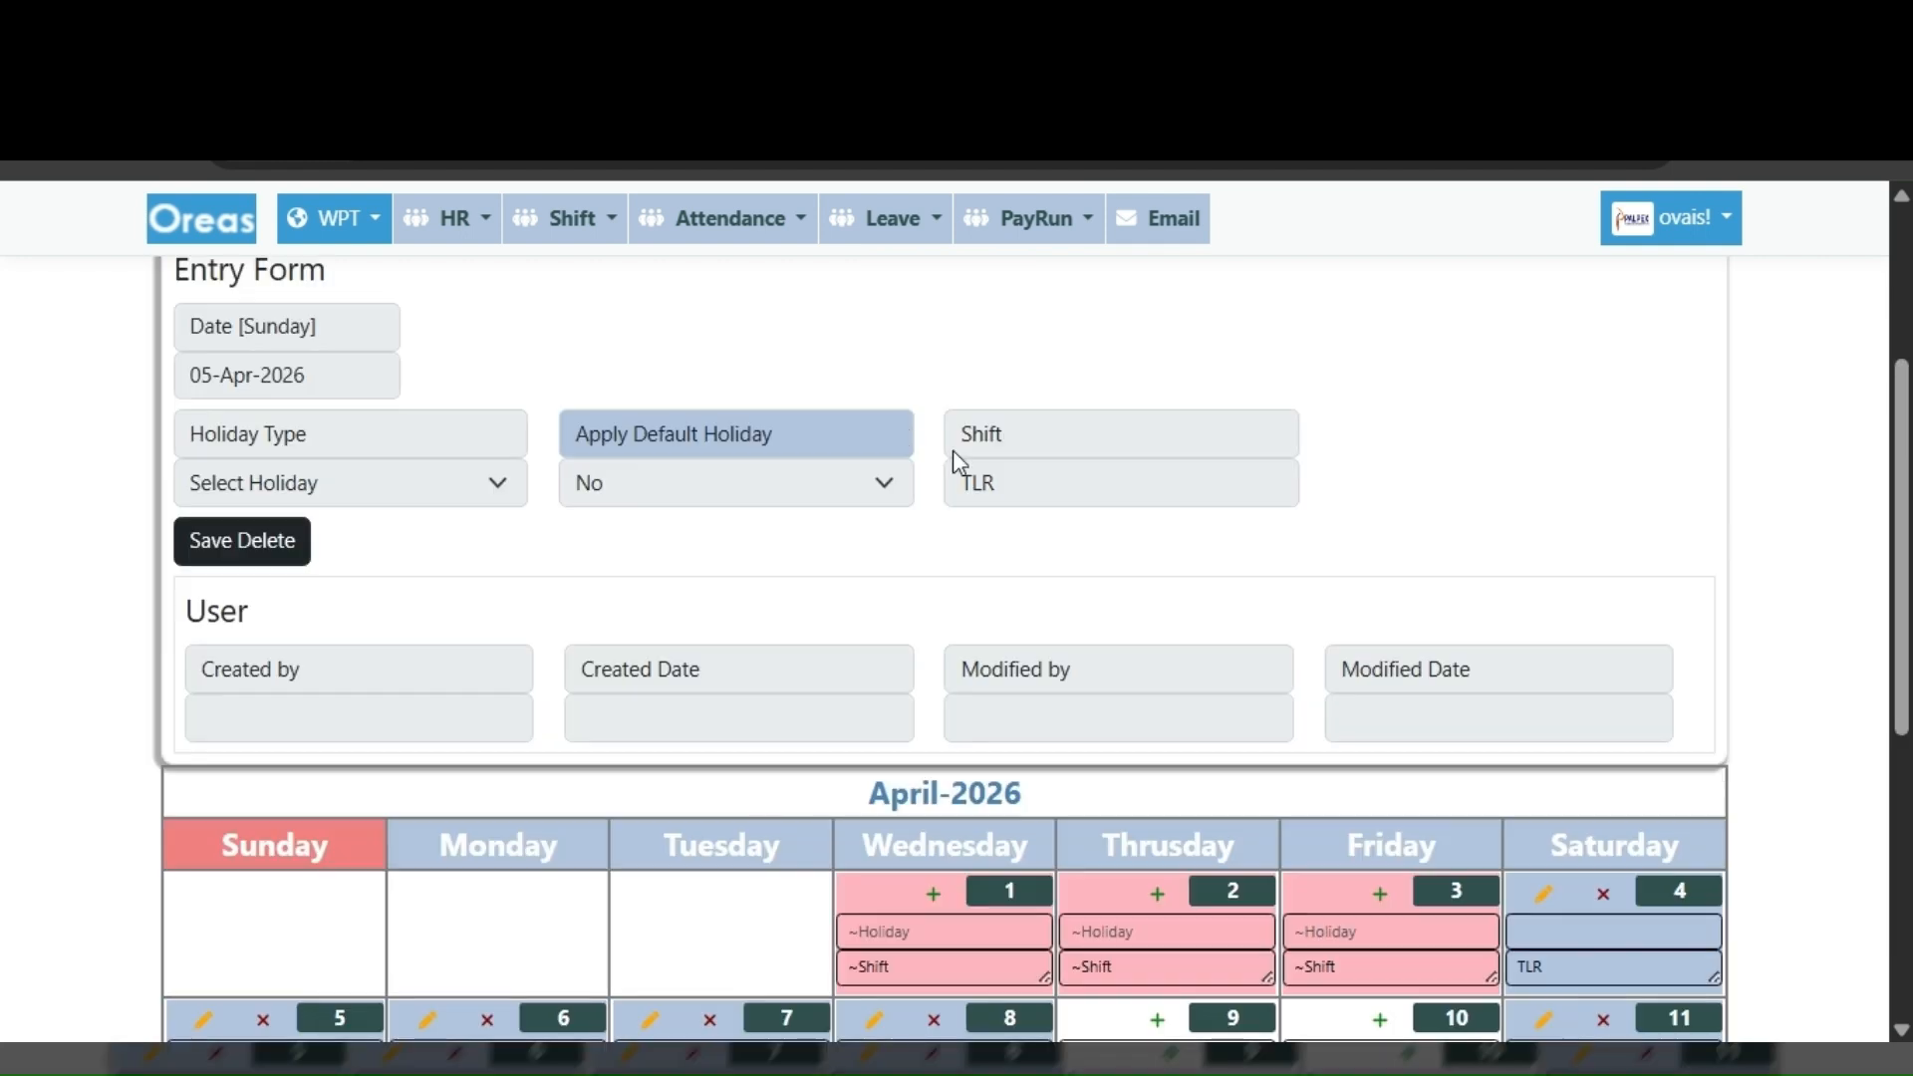
{"action": "left_click", "coordinate": [213, 563]}
{"action": "left_click", "coordinate": [1124, 363]}
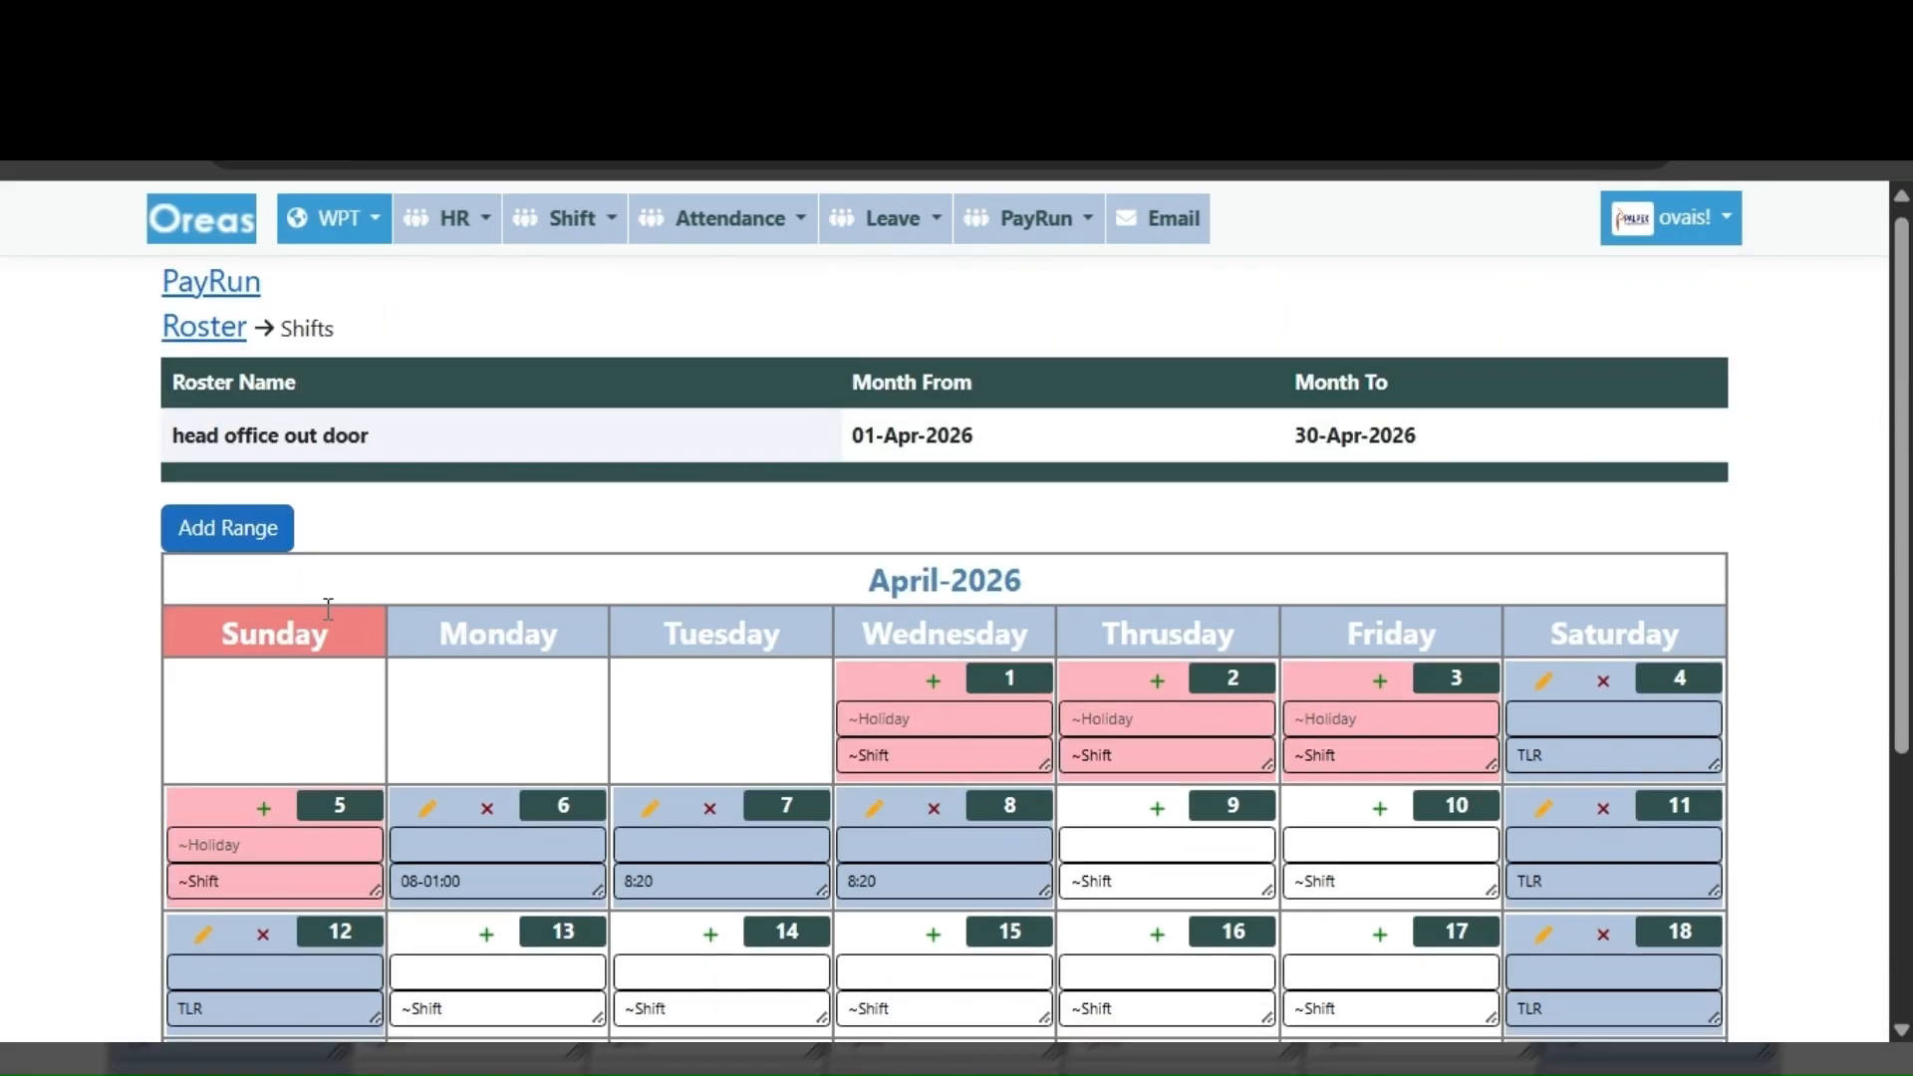
{"action": "scroll", "coordinate": [328, 608], "scroll_direction": "down", "scroll_amount": 2}
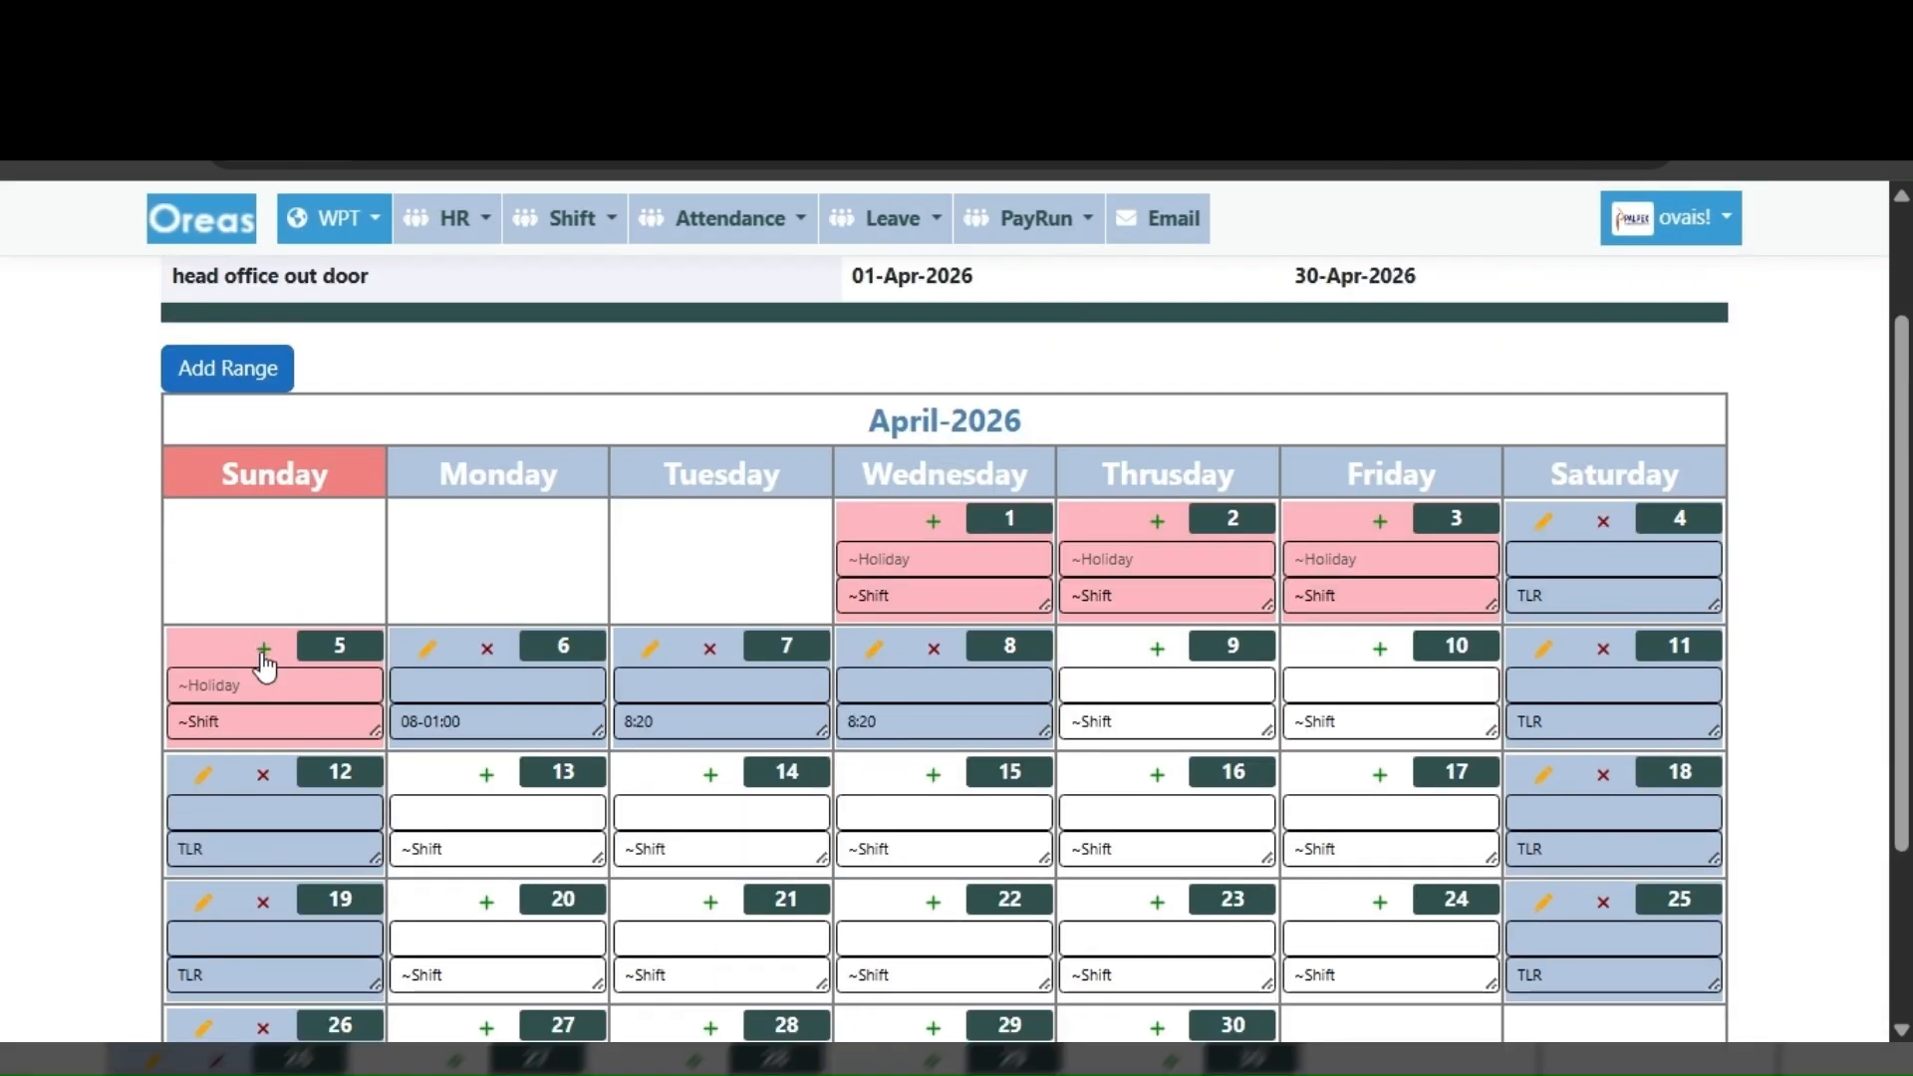
{"action": "left_click_drag", "start_coordinate": [238, 715], "coordinate": [173, 723]}
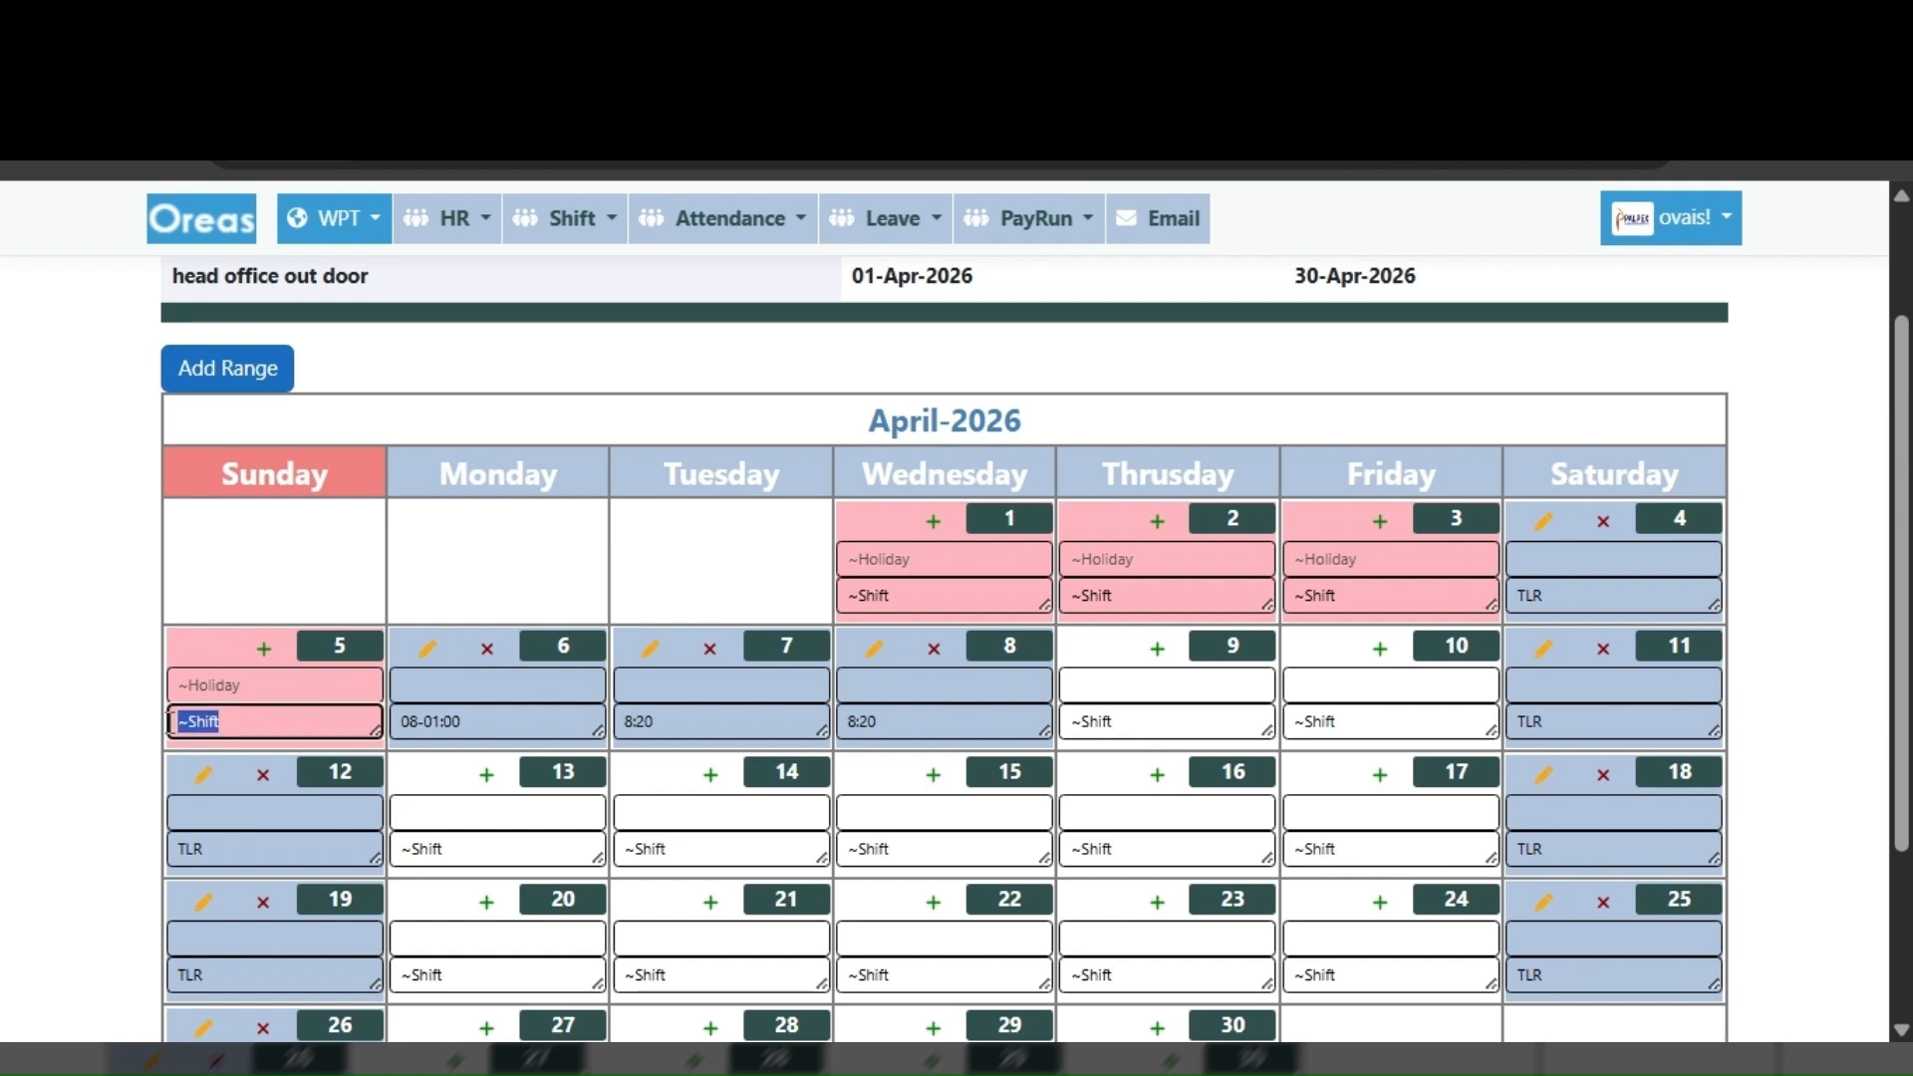
{"action": "left_click", "coordinate": [277, 704]}
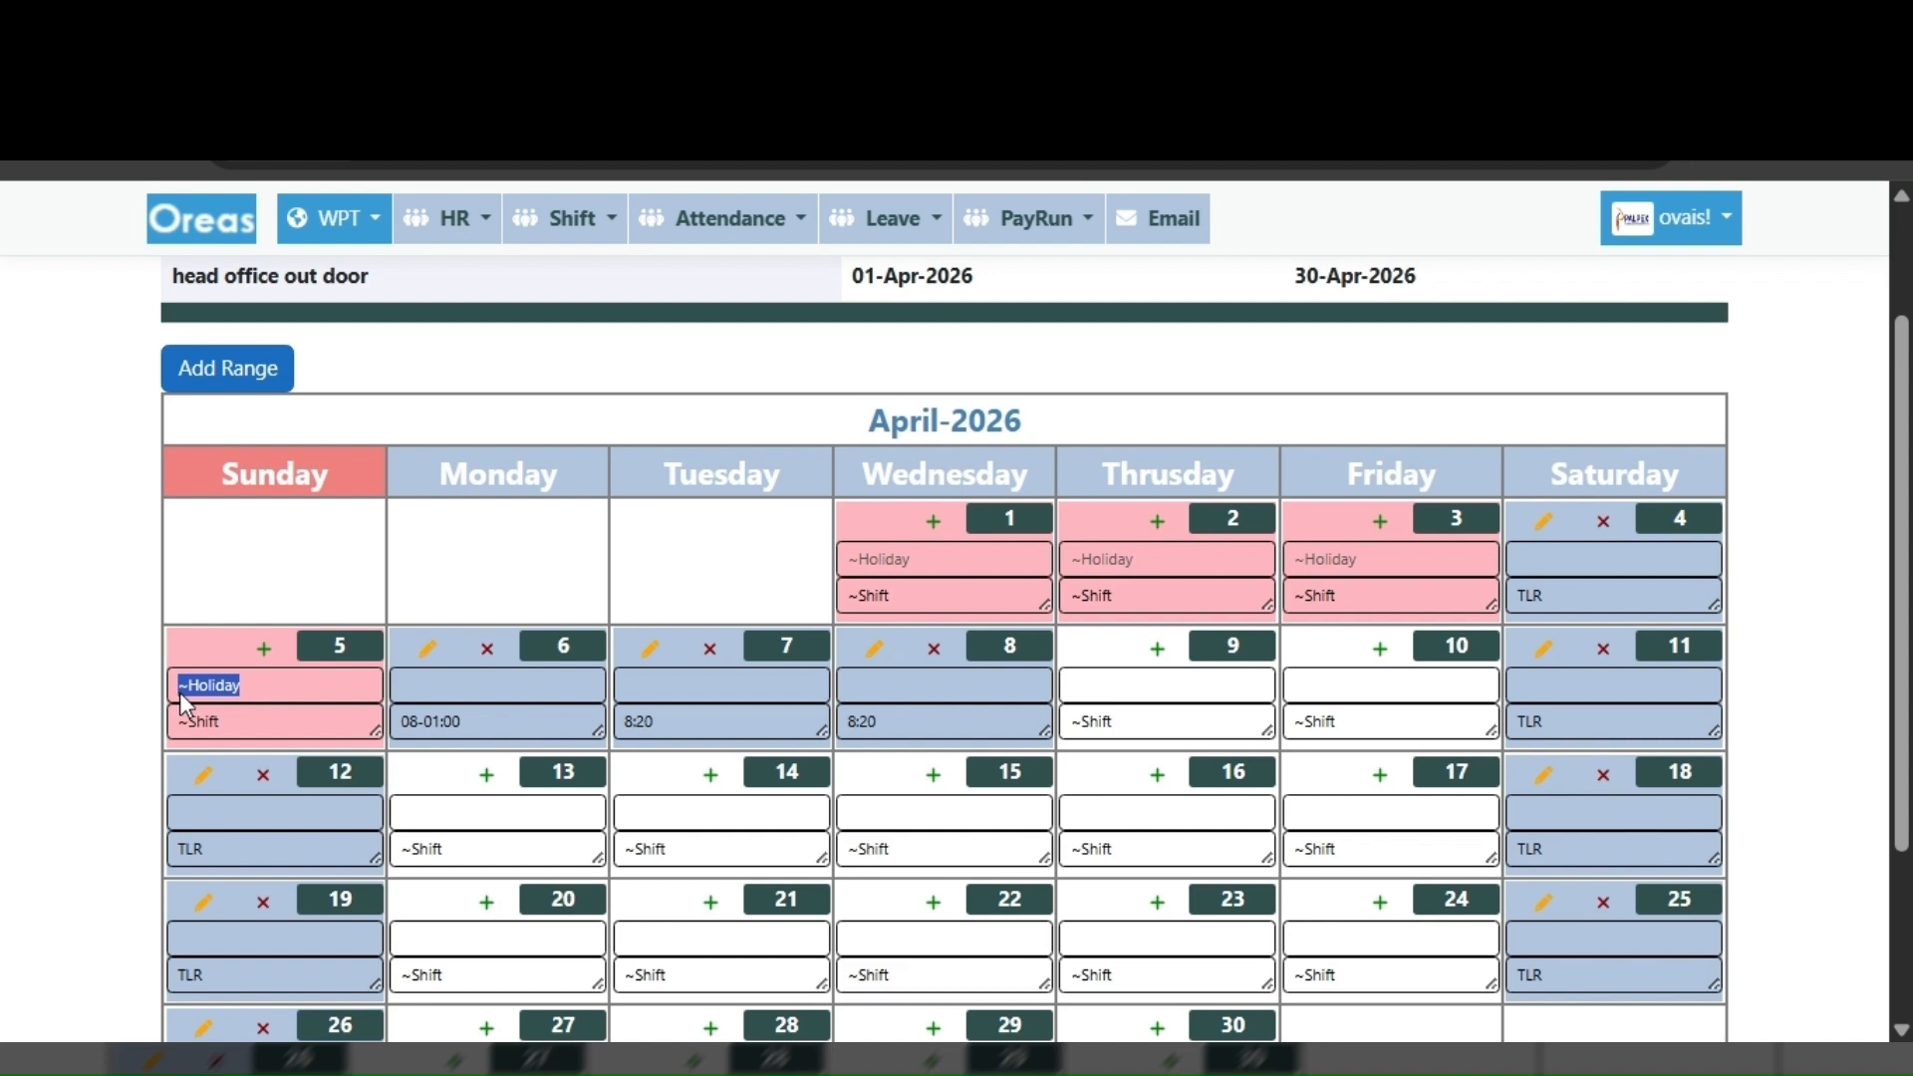
{"action": "left_click", "coordinate": [221, 720]}
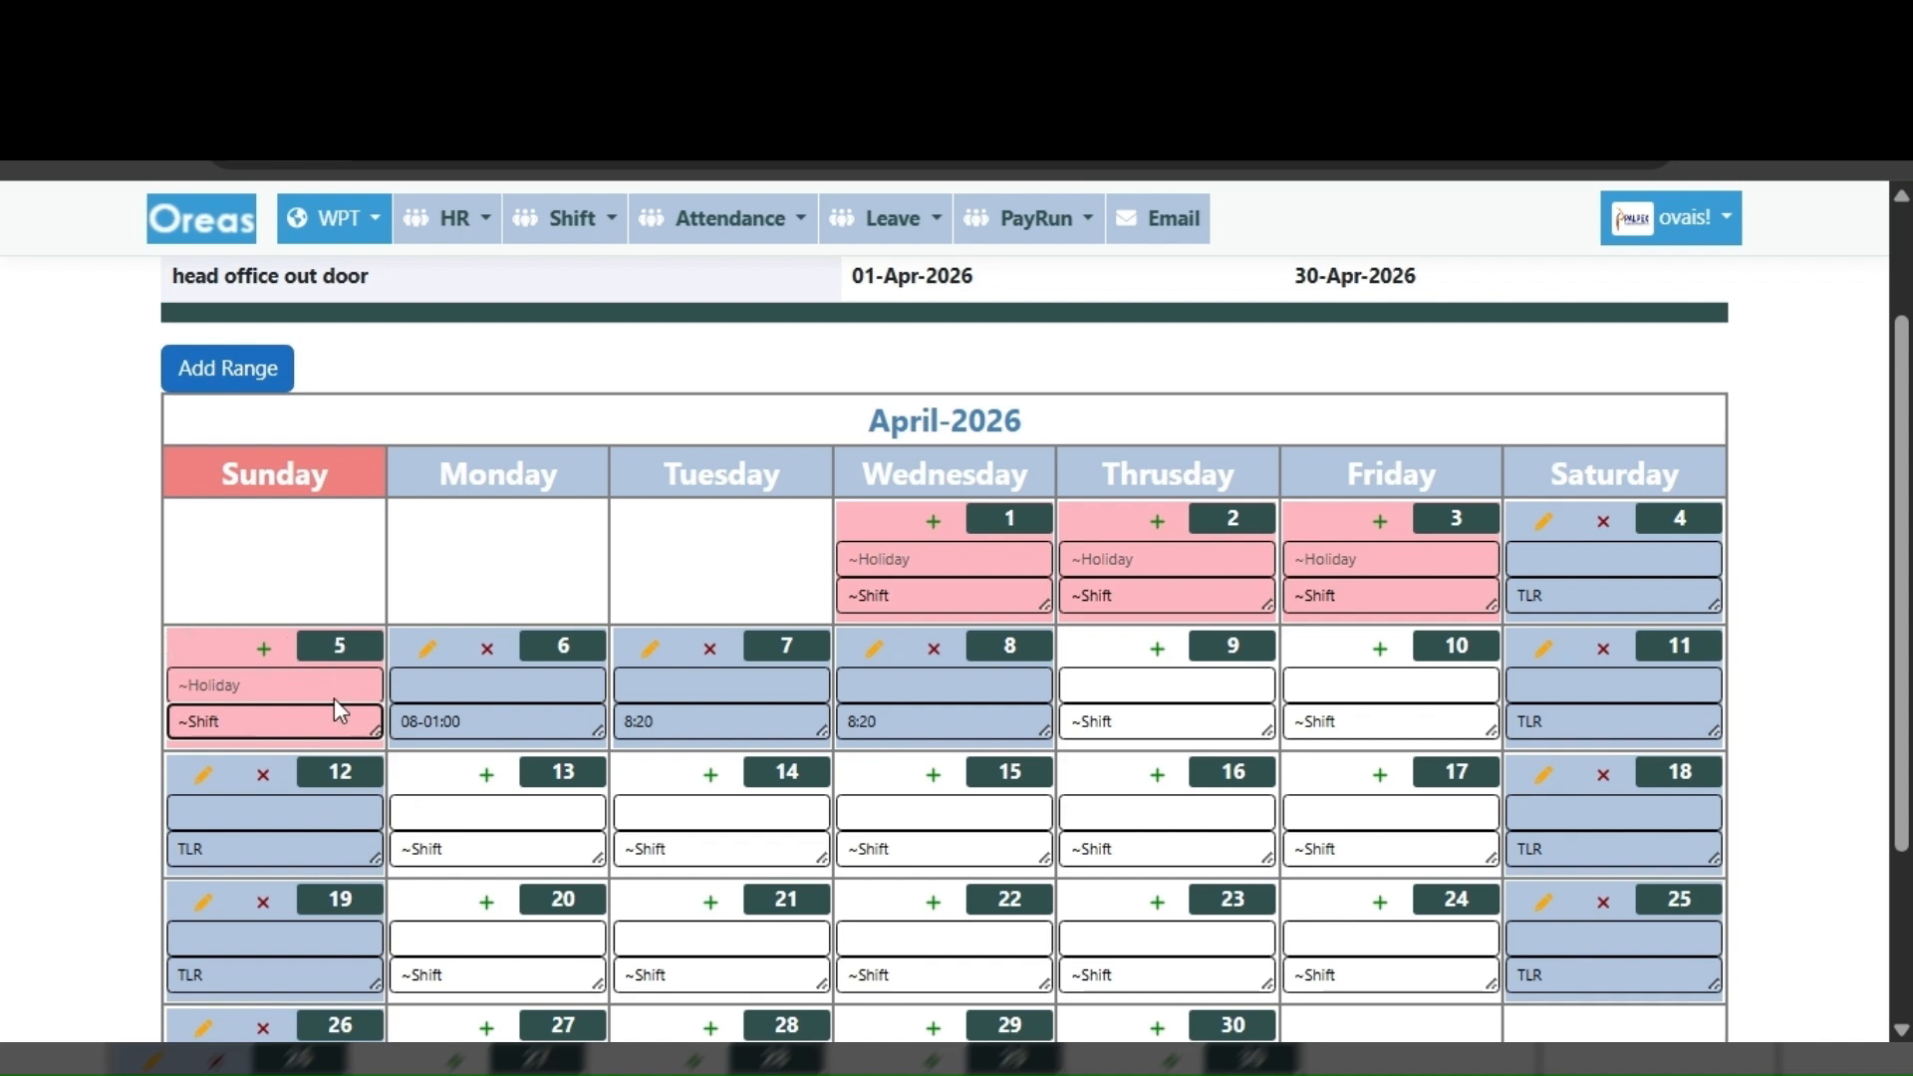
- Add a Sunday 05-Apr-2026 entry with shift Factory [8:20] and Apply Default Holiday set to No, save it and check its shift code
{"action": "left_click", "coordinate": [264, 649]}
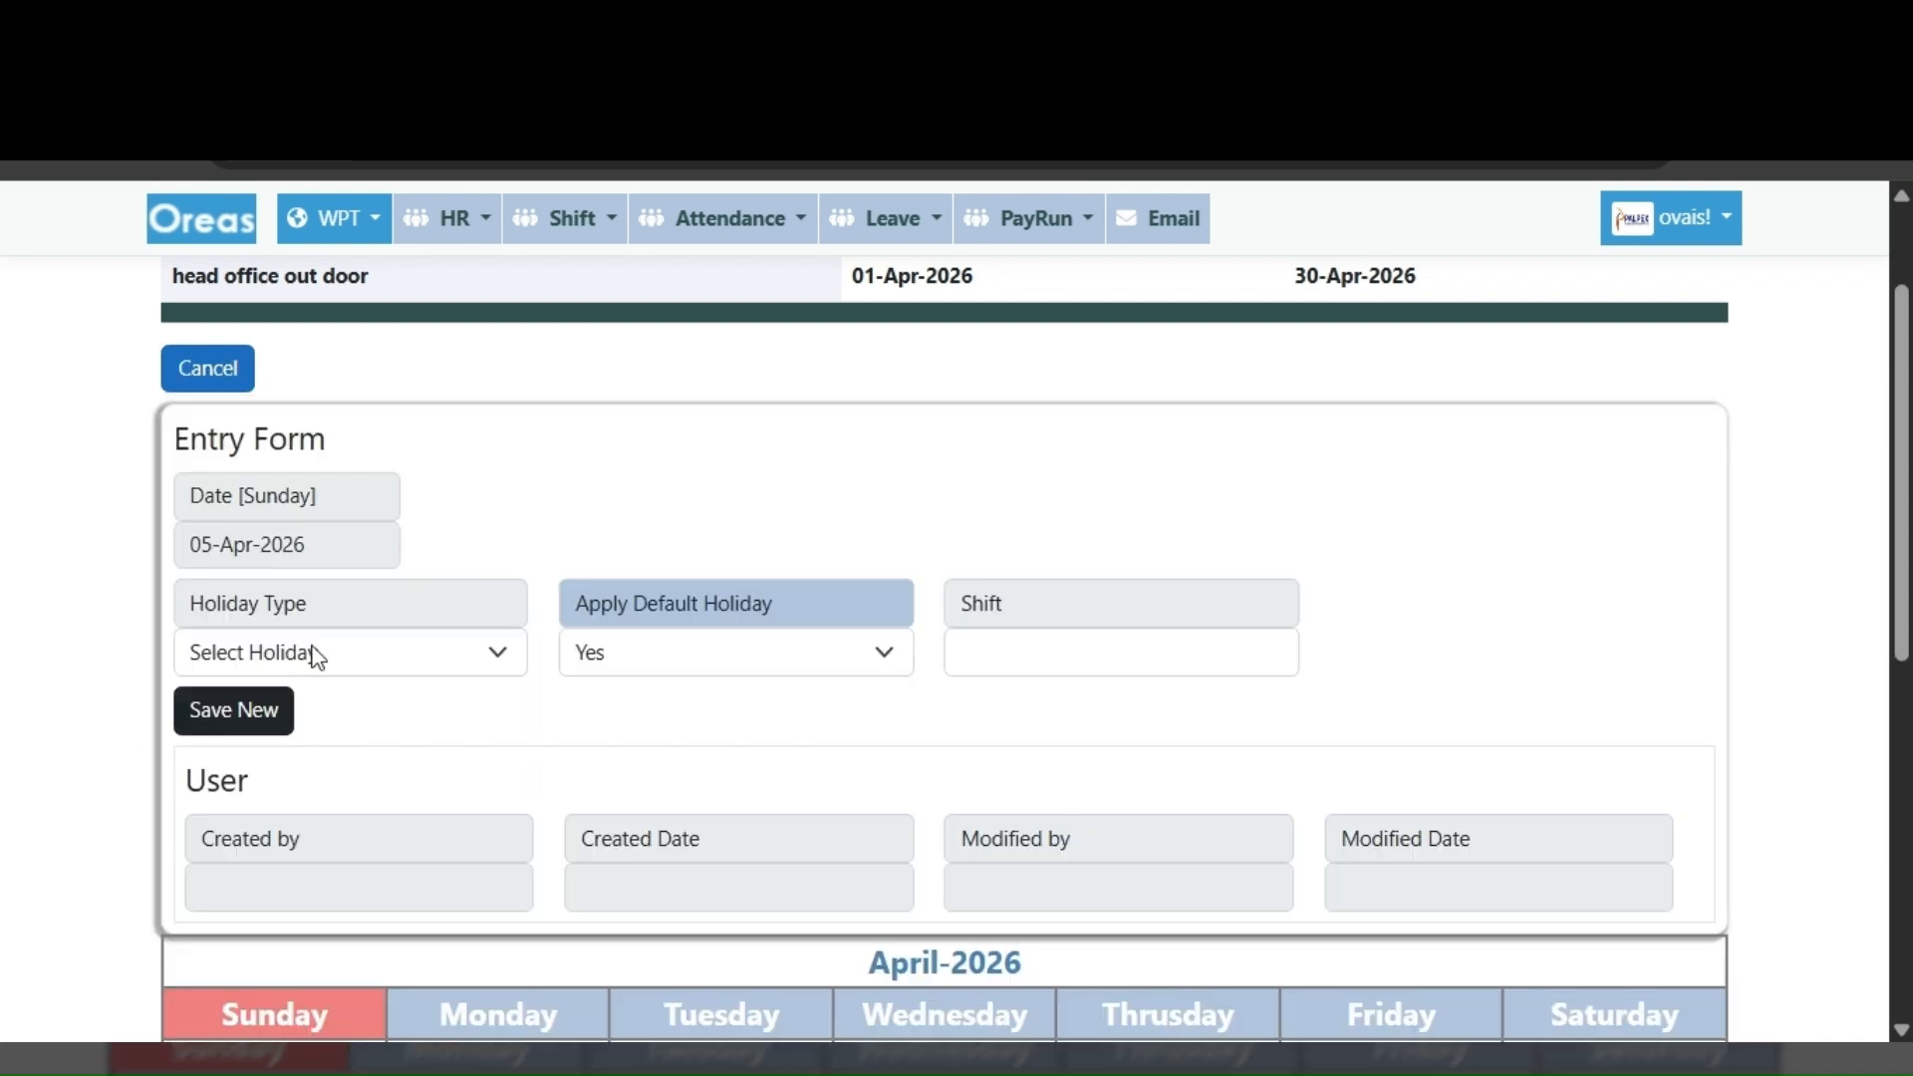
{"action": "left_click", "coordinate": [990, 671]}
{"action": "left_click", "coordinate": [1266, 456]}
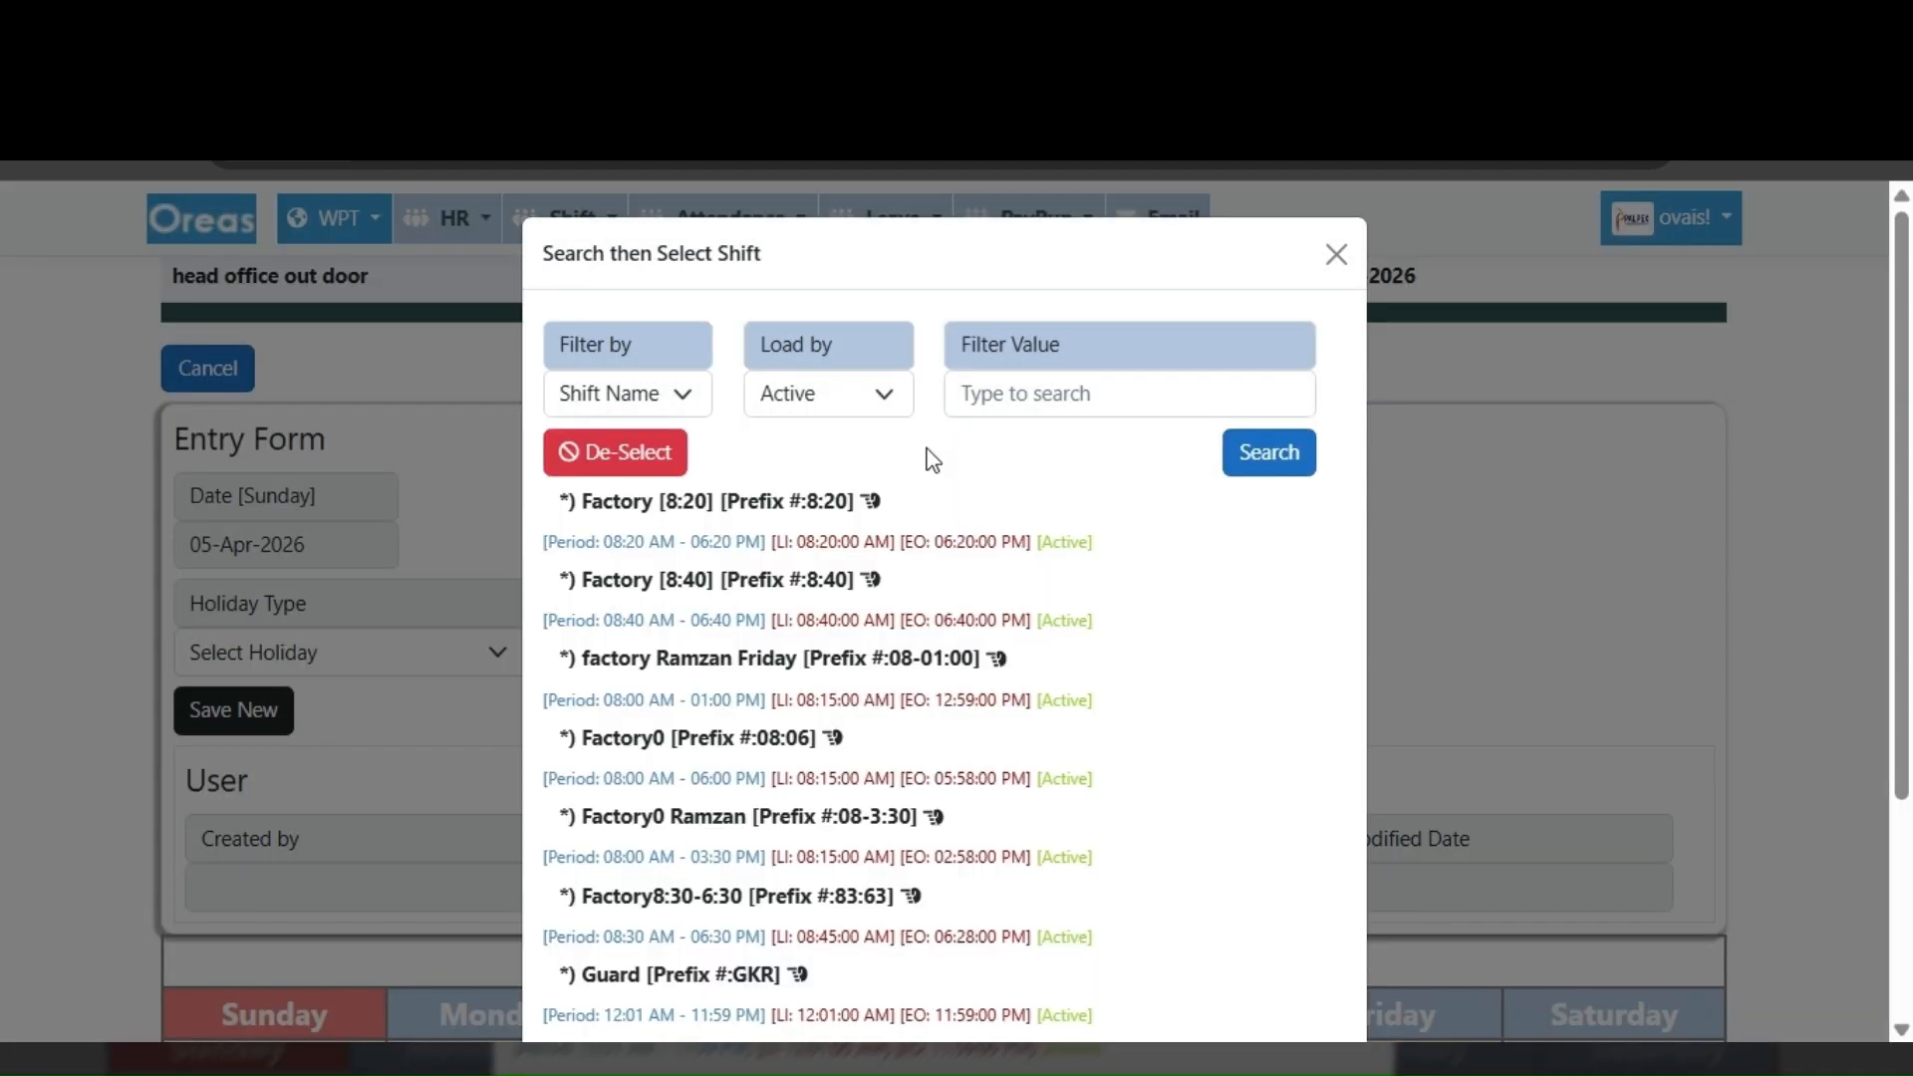
{"action": "left_click", "coordinate": [657, 503]}
{"action": "left_click", "coordinate": [713, 652]}
{"action": "key", "text": "Down"}
{"action": "left_click", "coordinate": [246, 723]}
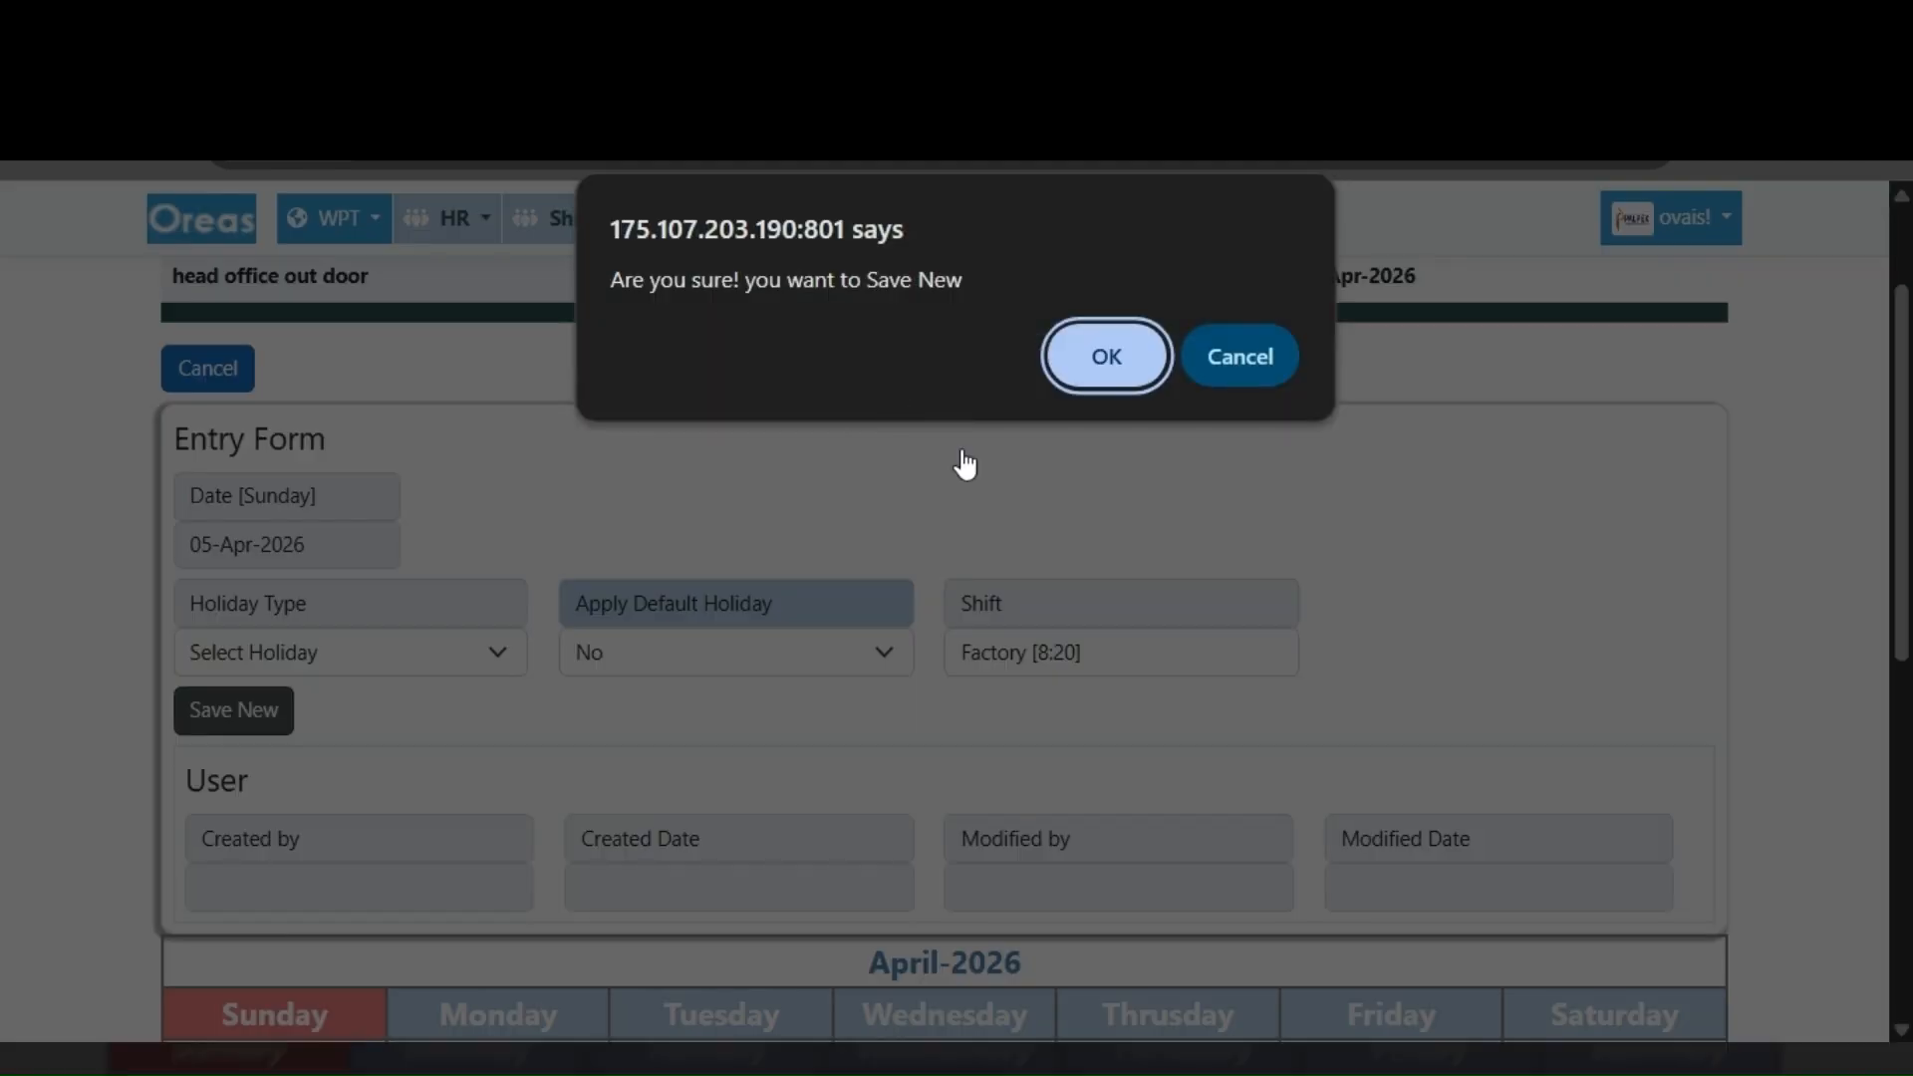
{"action": "left_click", "coordinate": [1099, 359]}
{"action": "double_click", "coordinate": [188, 708]}
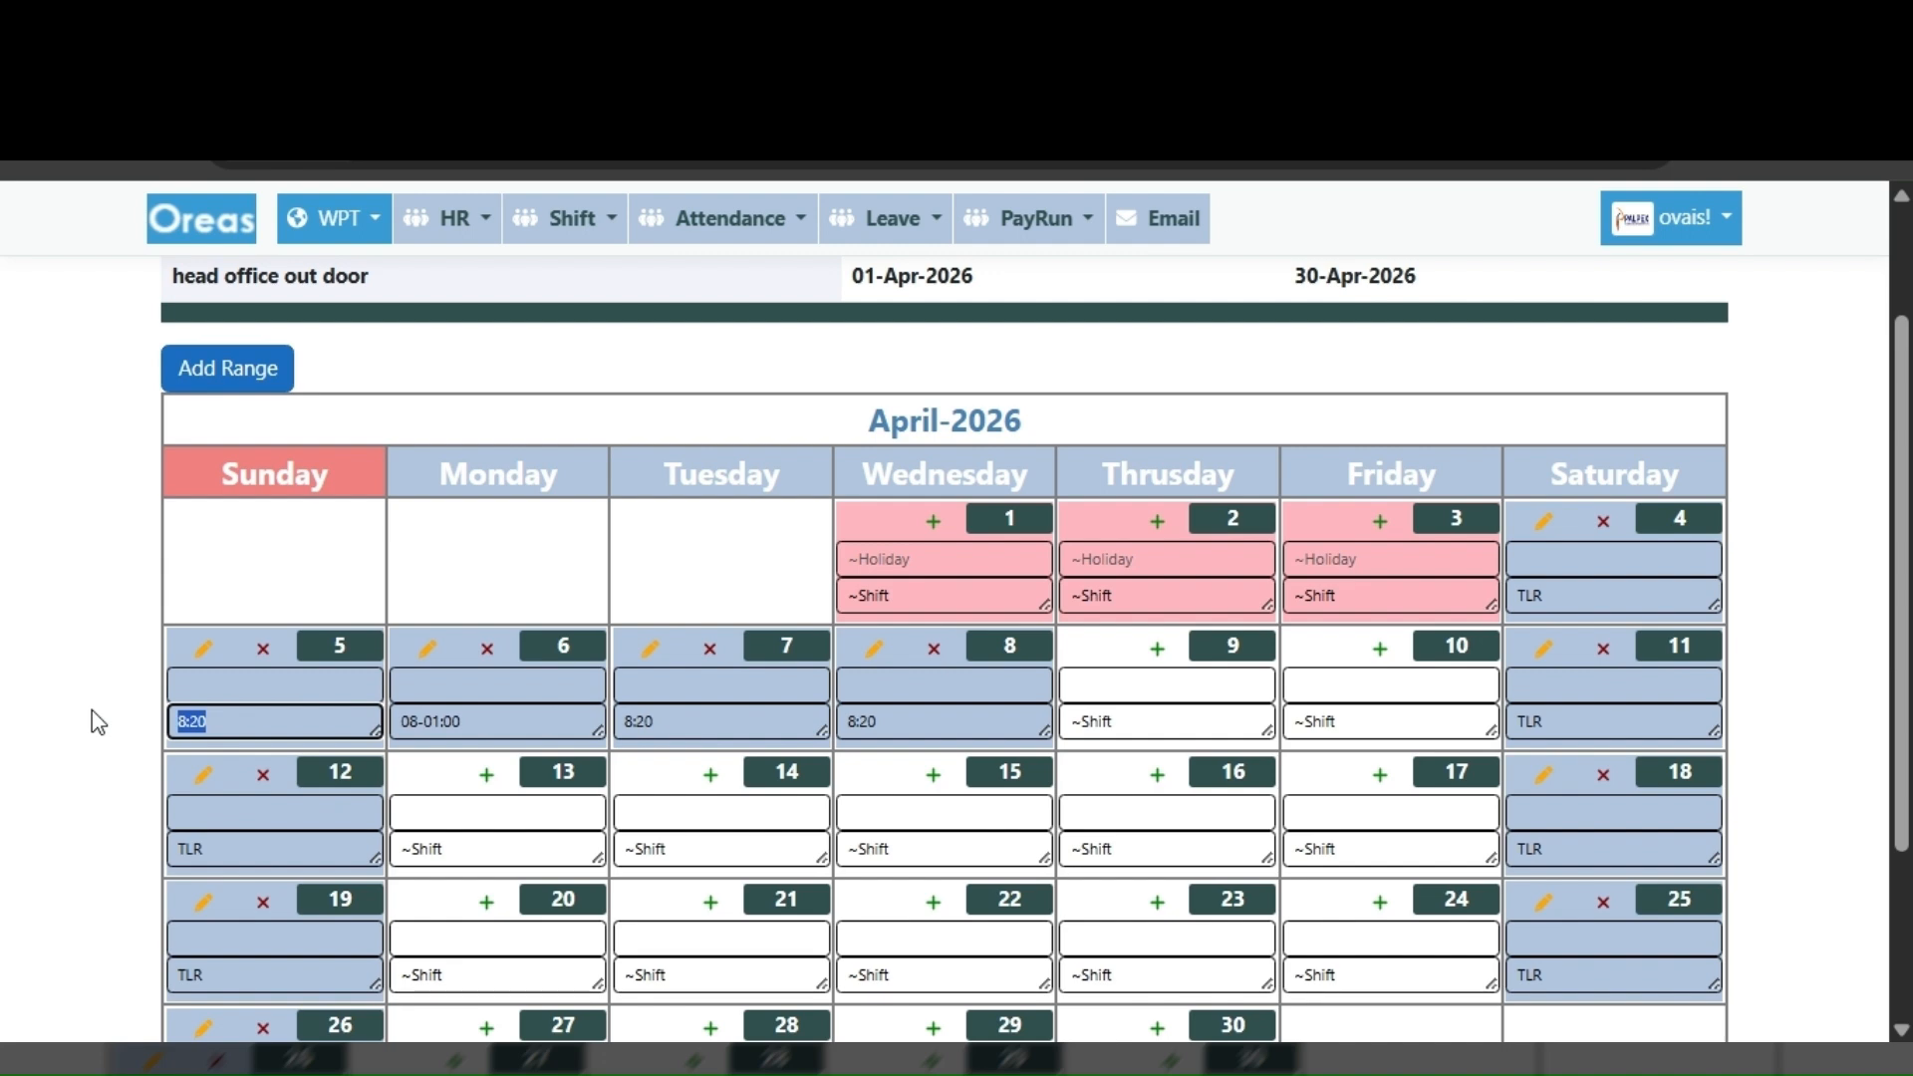
- Return to the roster list, locate "head office out door" and reopen its shift calendar to review the whole of April
{"action": "scroll", "coordinate": [236, 520], "scroll_direction": "up", "scroll_amount": 3}
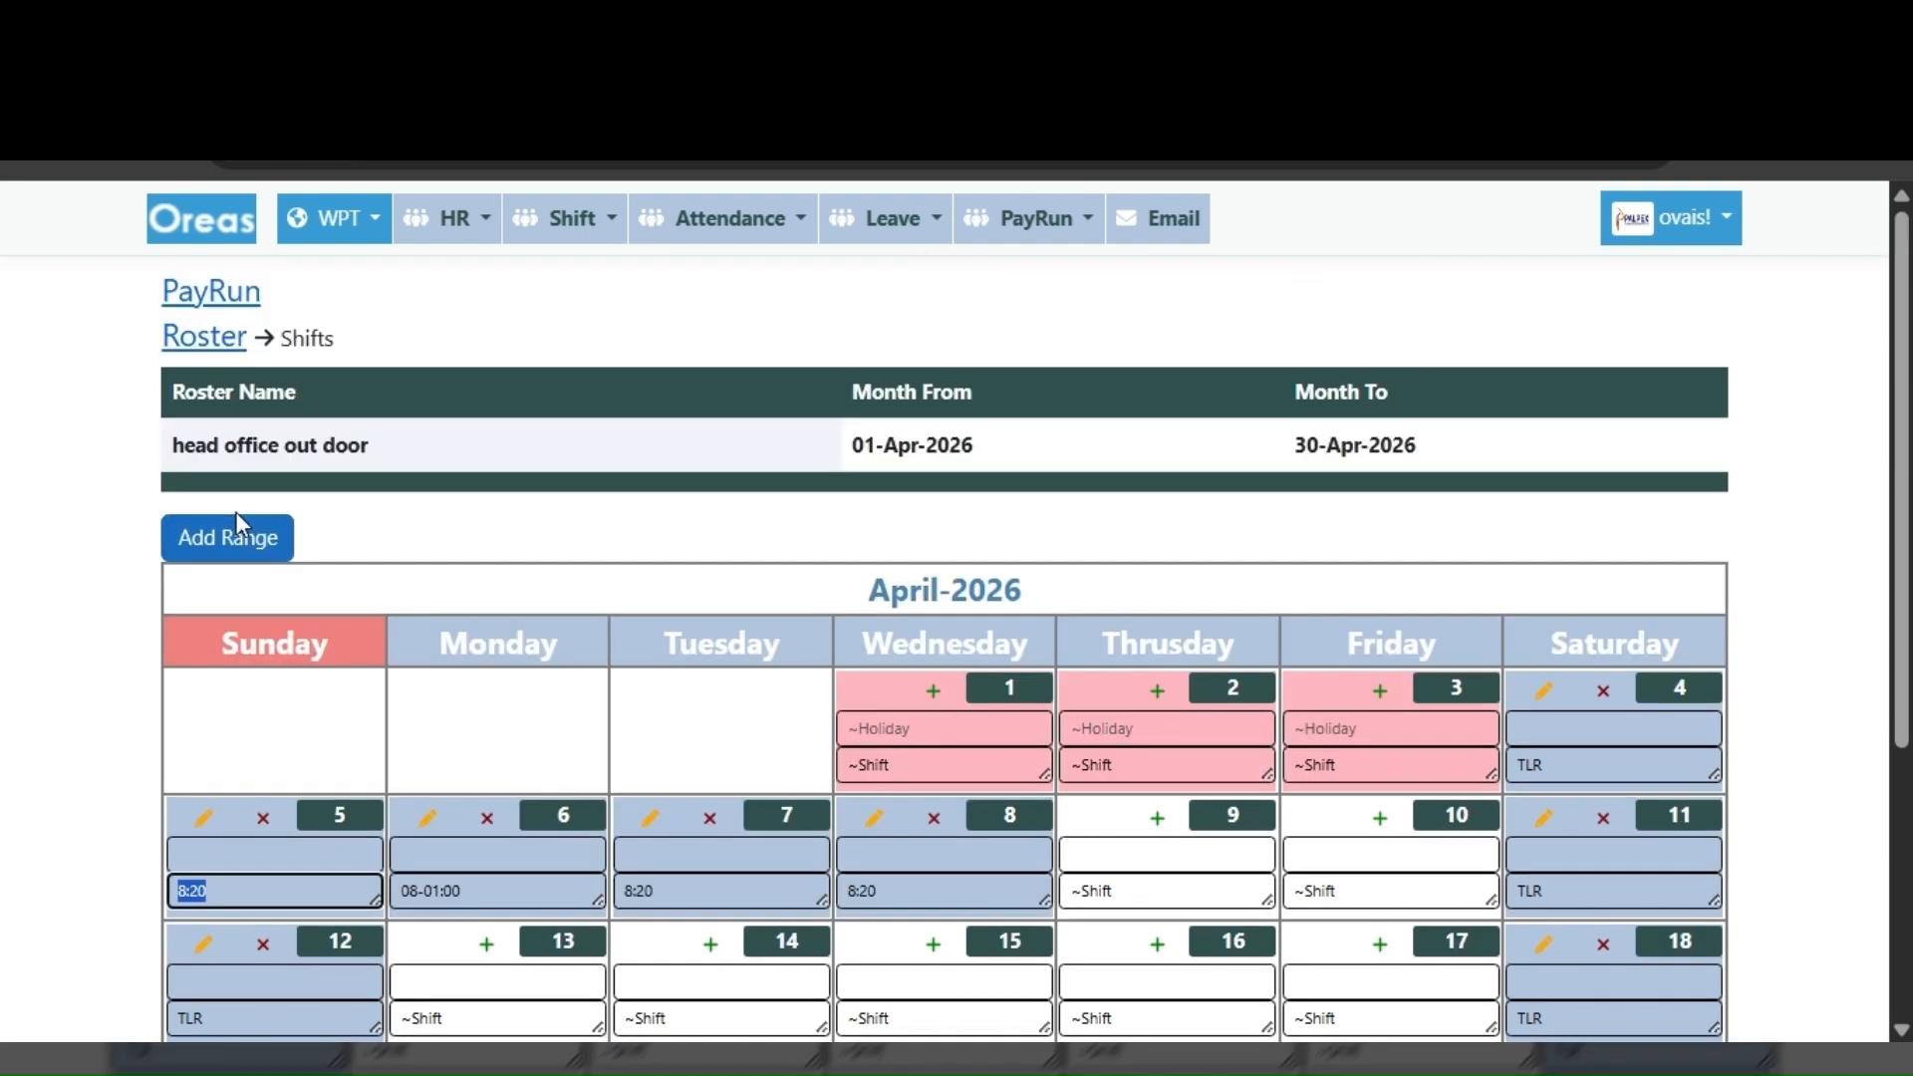
{"action": "left_click", "coordinate": [224, 340]}
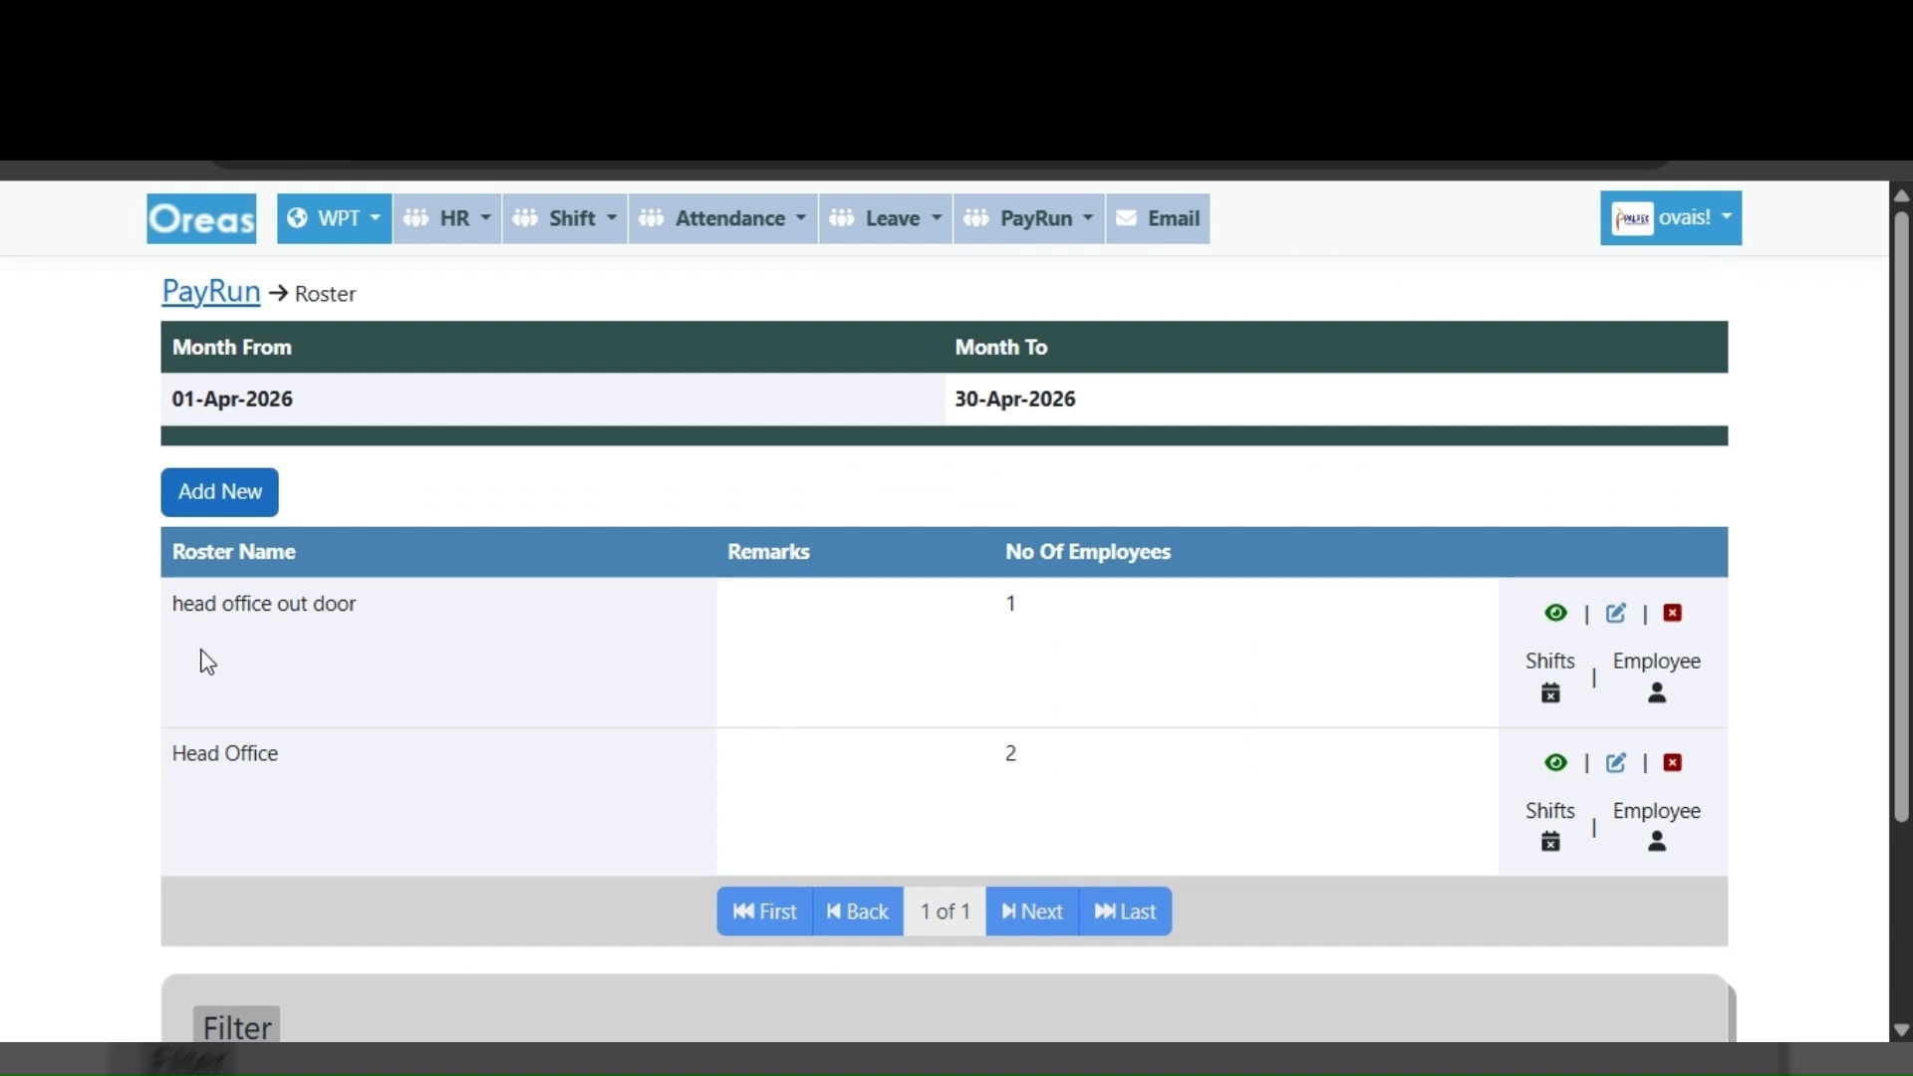
{"action": "left_click_drag", "start_coordinate": [158, 619], "coordinate": [384, 618]}
{"action": "left_click", "coordinate": [384, 618]}
{"action": "left_click", "coordinate": [1547, 677]}
{"action": "scroll", "coordinate": [952, 542], "scroll_direction": "down", "scroll_amount": 3}
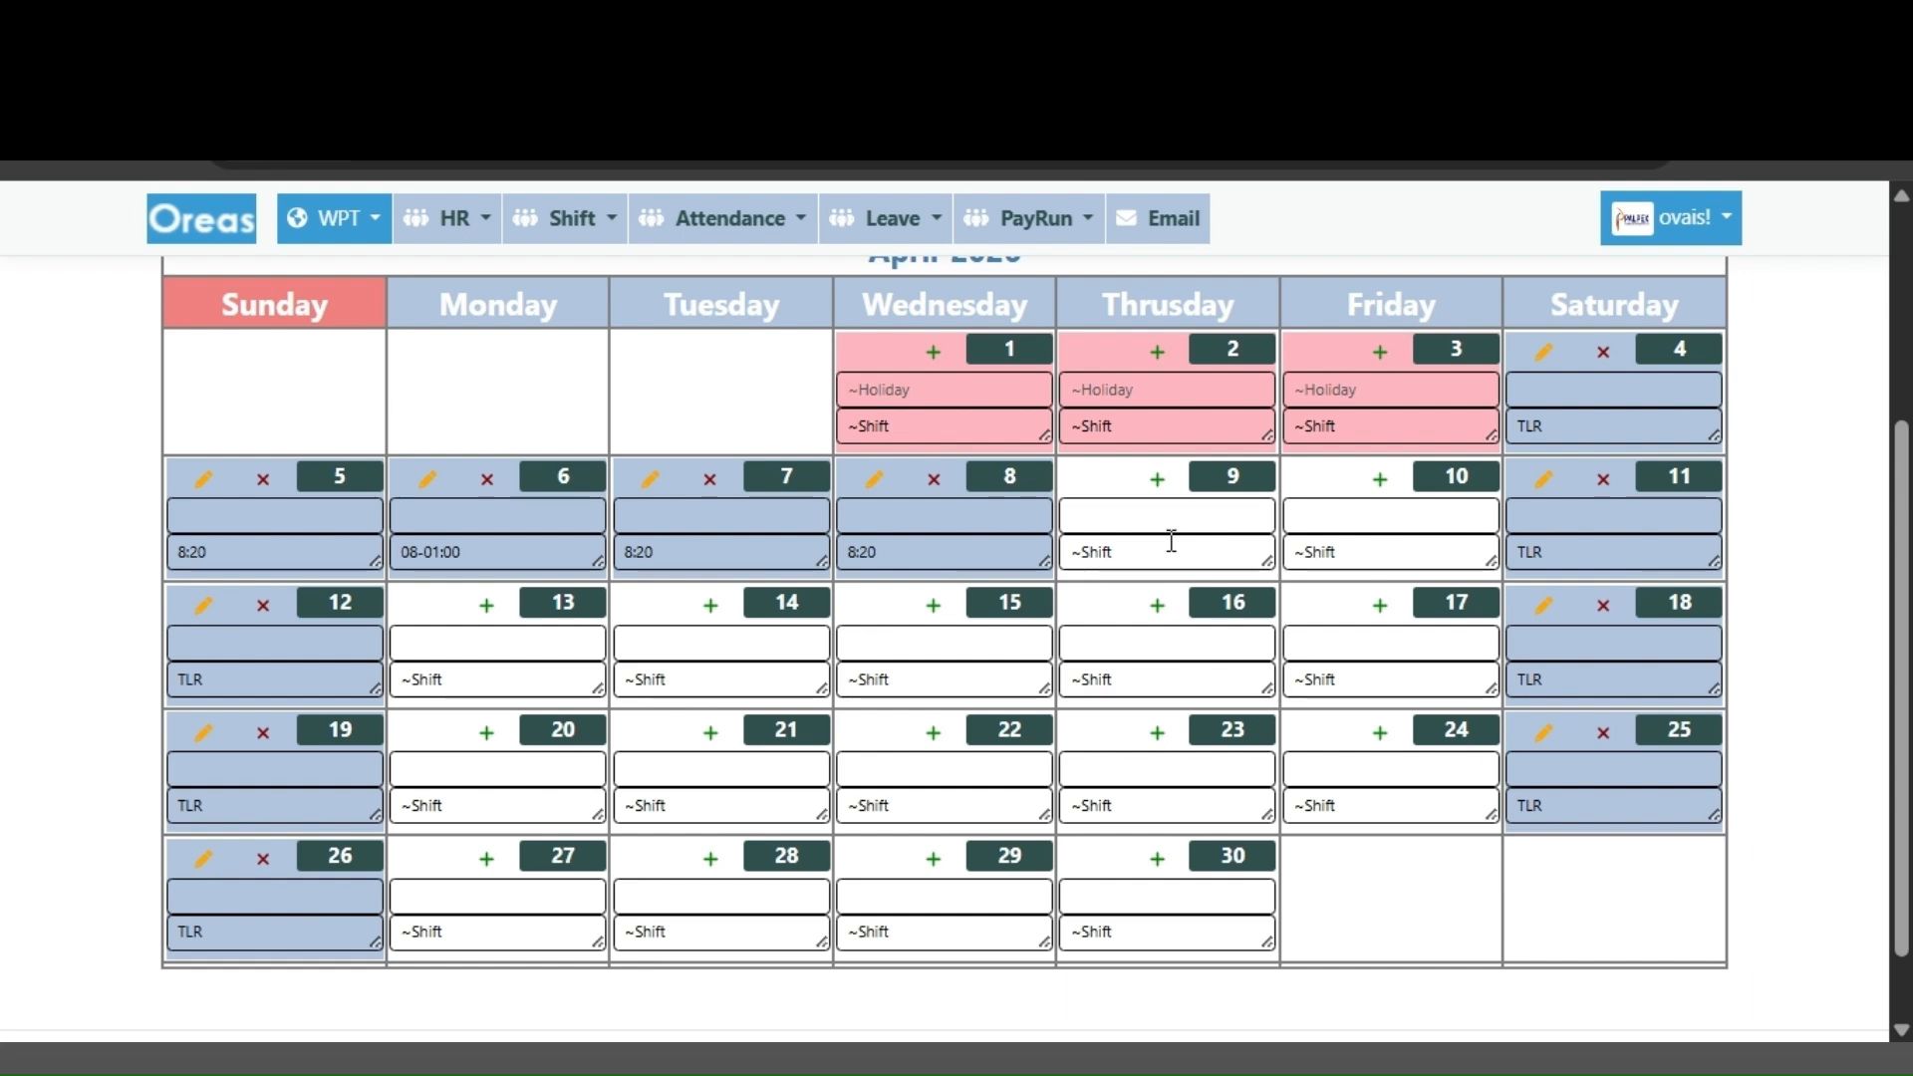
{"action": "scroll", "coordinate": [282, 534], "scroll_direction": "up", "scroll_amount": 4}
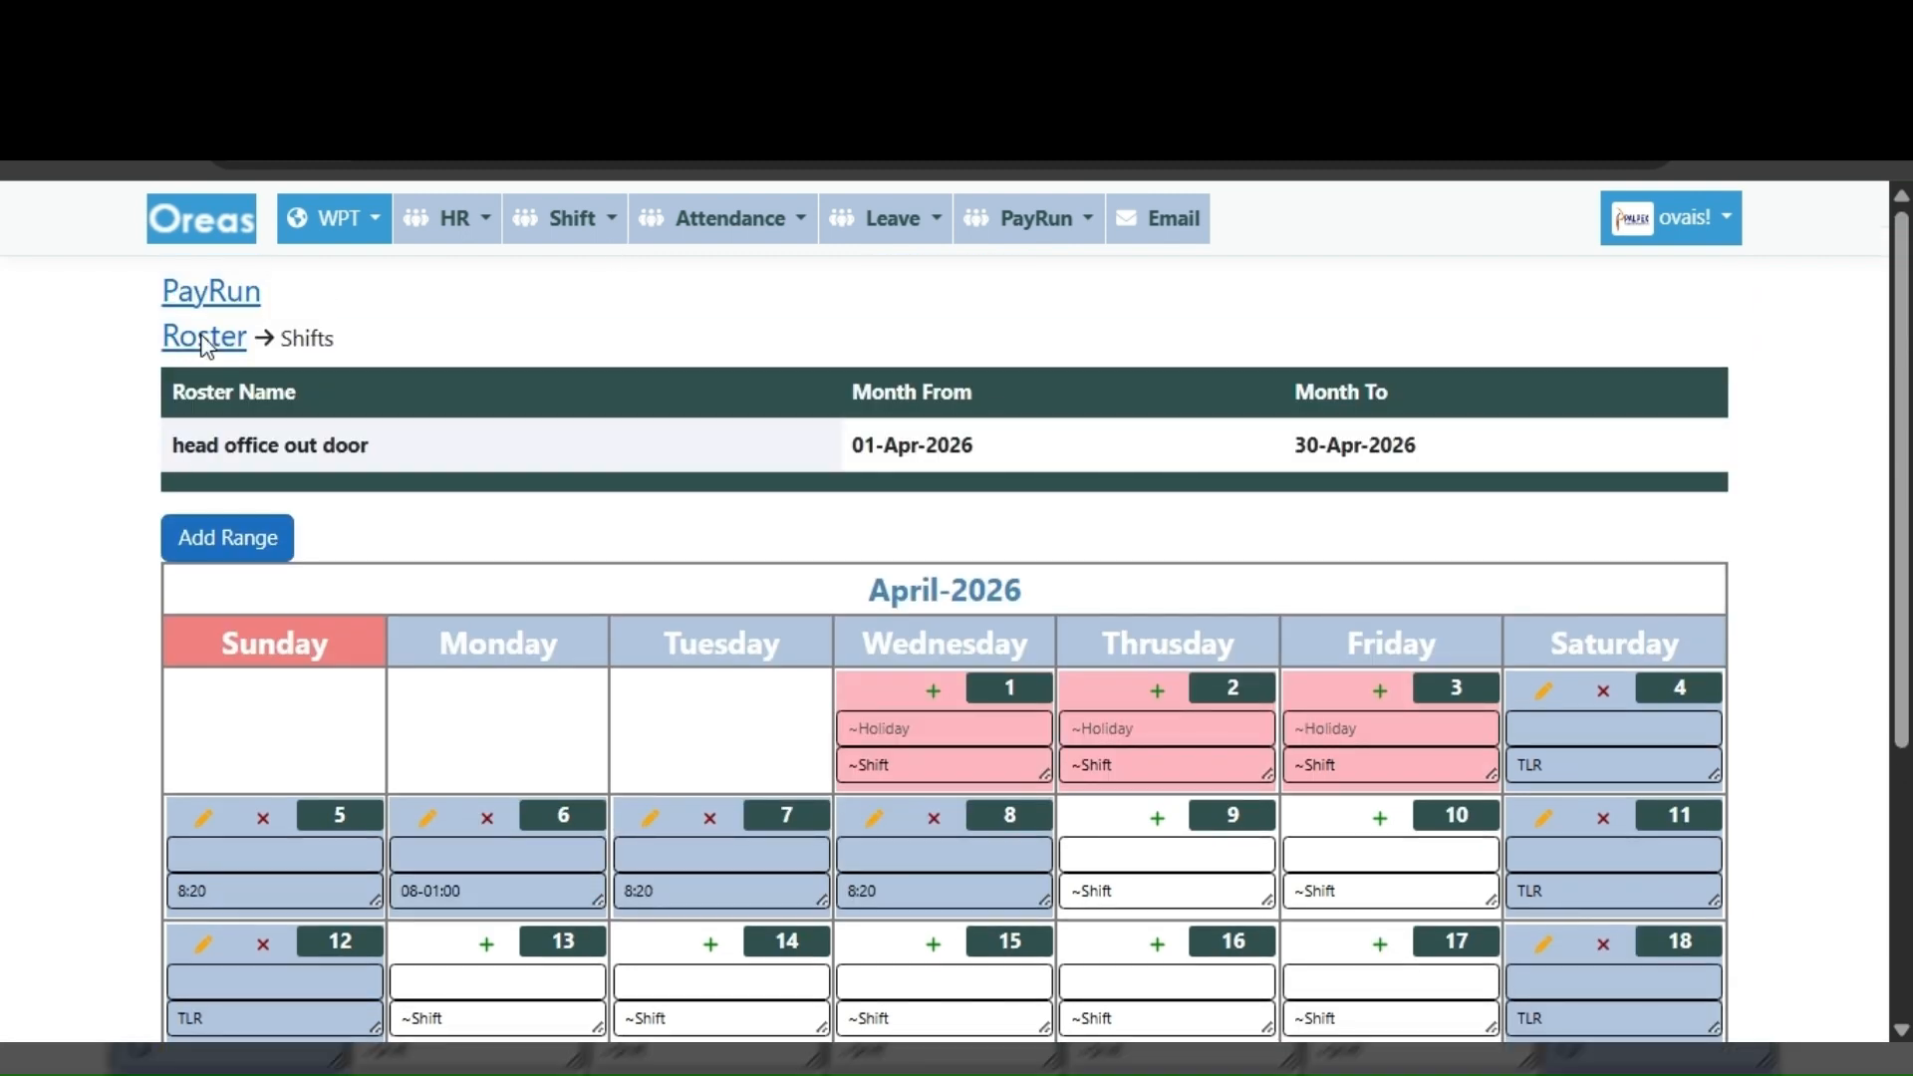